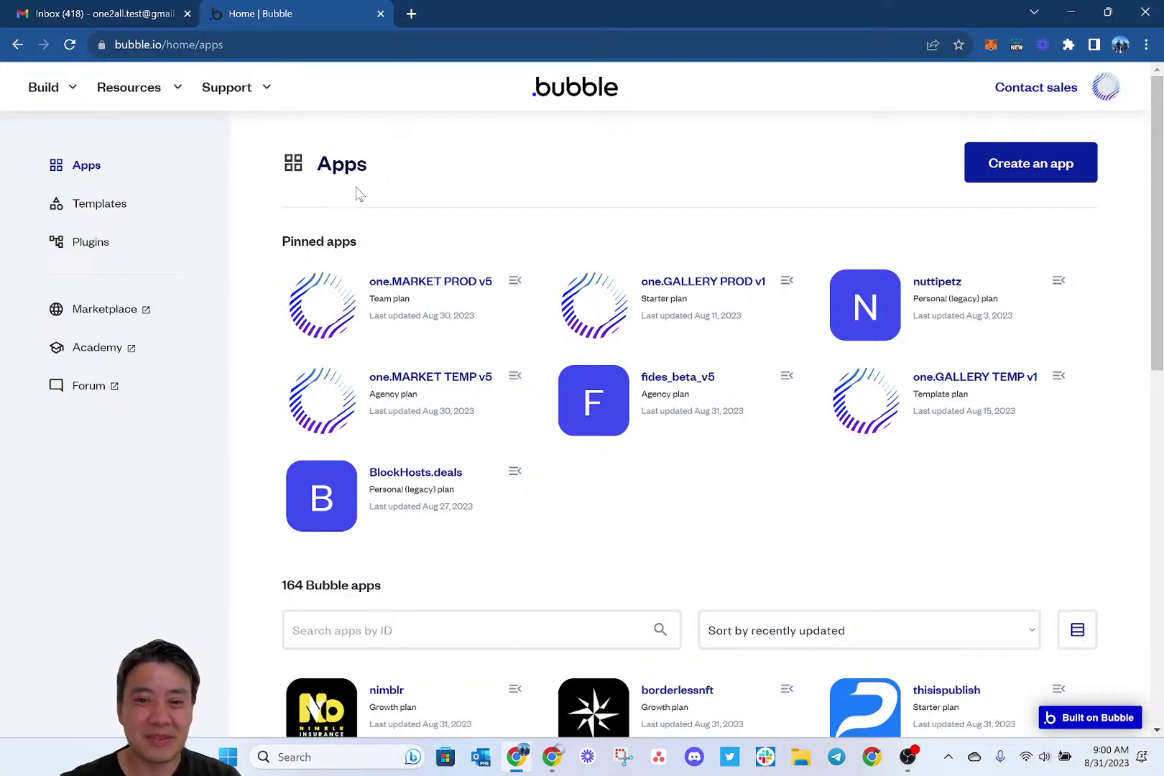
Switch to the Chrome window showing the lablab.ai 'AI app: Musicube' hackathon page.
{"action": "key", "text": "alt+Tab"}
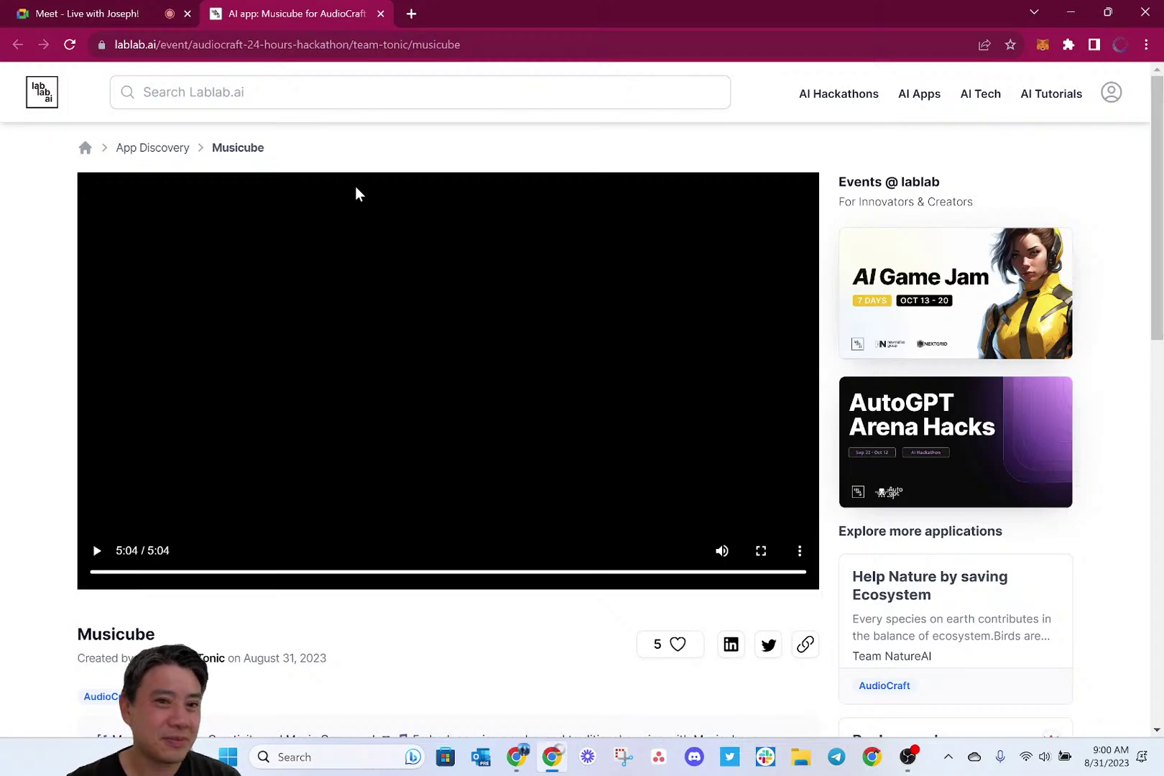
Check the live Google Meet call, then return to the Bubble apps dashboard window.
{"action": "left_click", "coordinate": [96, 9]}
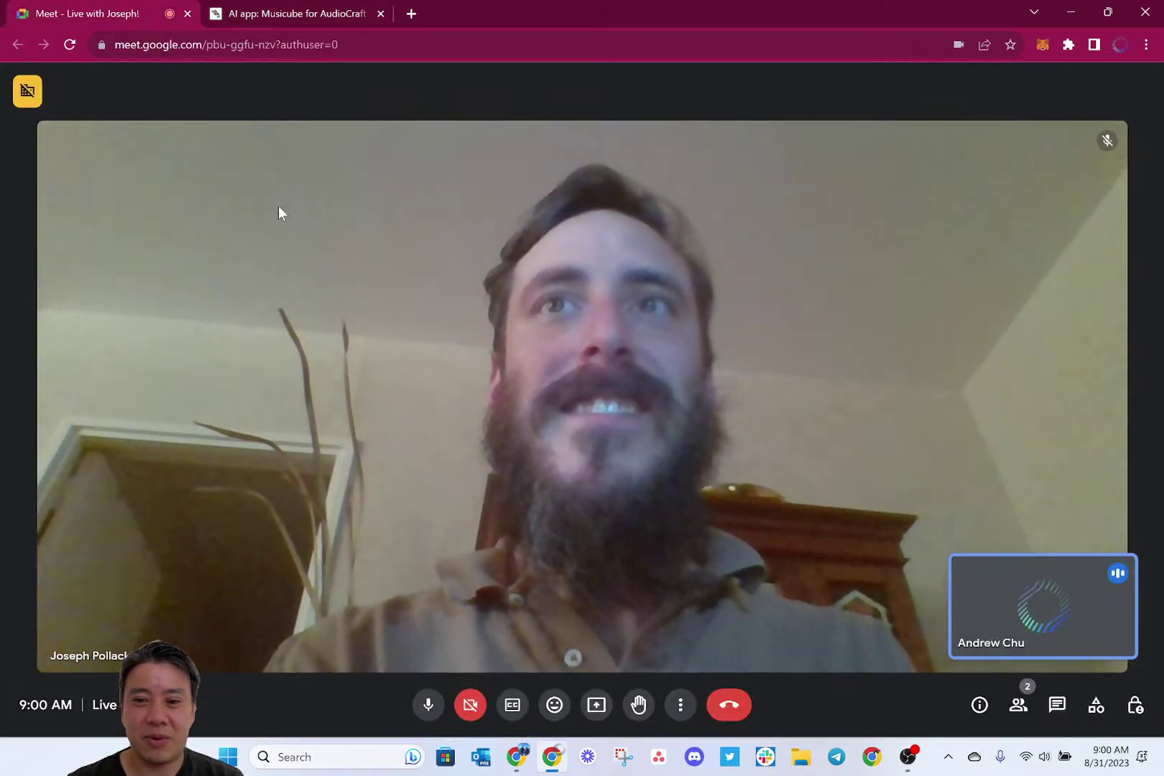
{"action": "key", "text": "alt+Tab"}
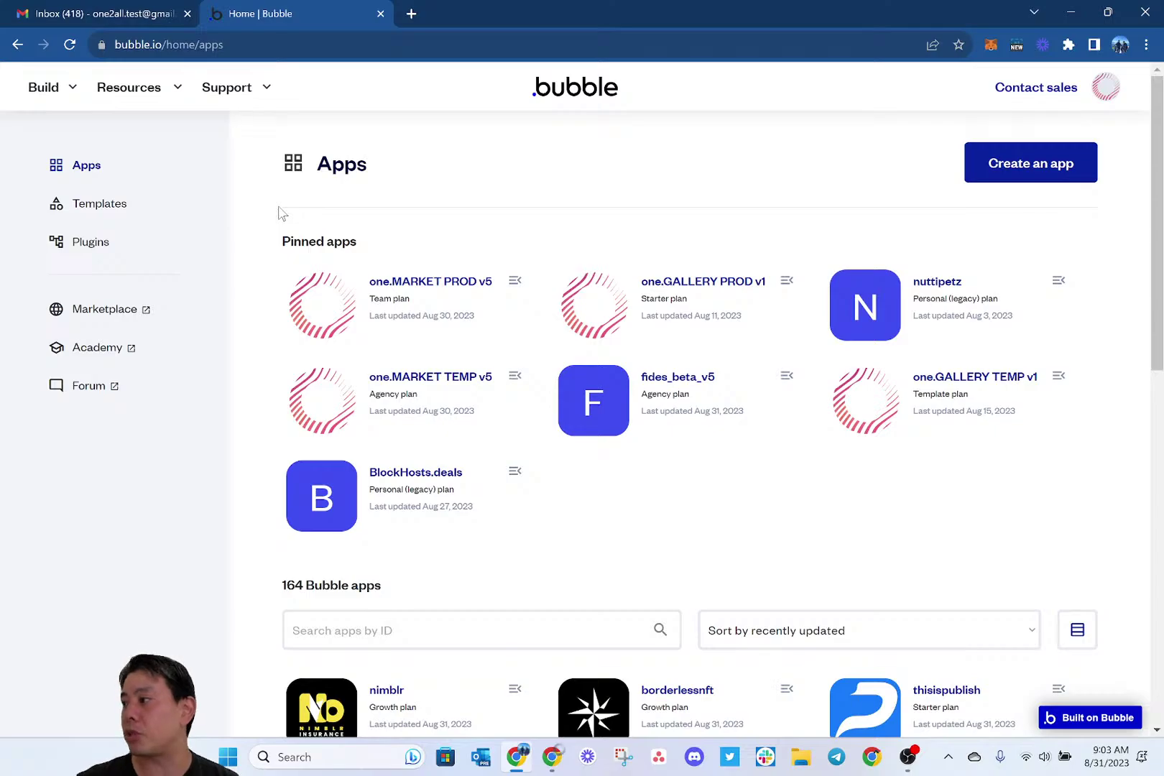
Start a new app from the 'one.MARKET v5 by One2all' template and name it clean831.
{"action": "left_click", "coordinate": [1031, 166]}
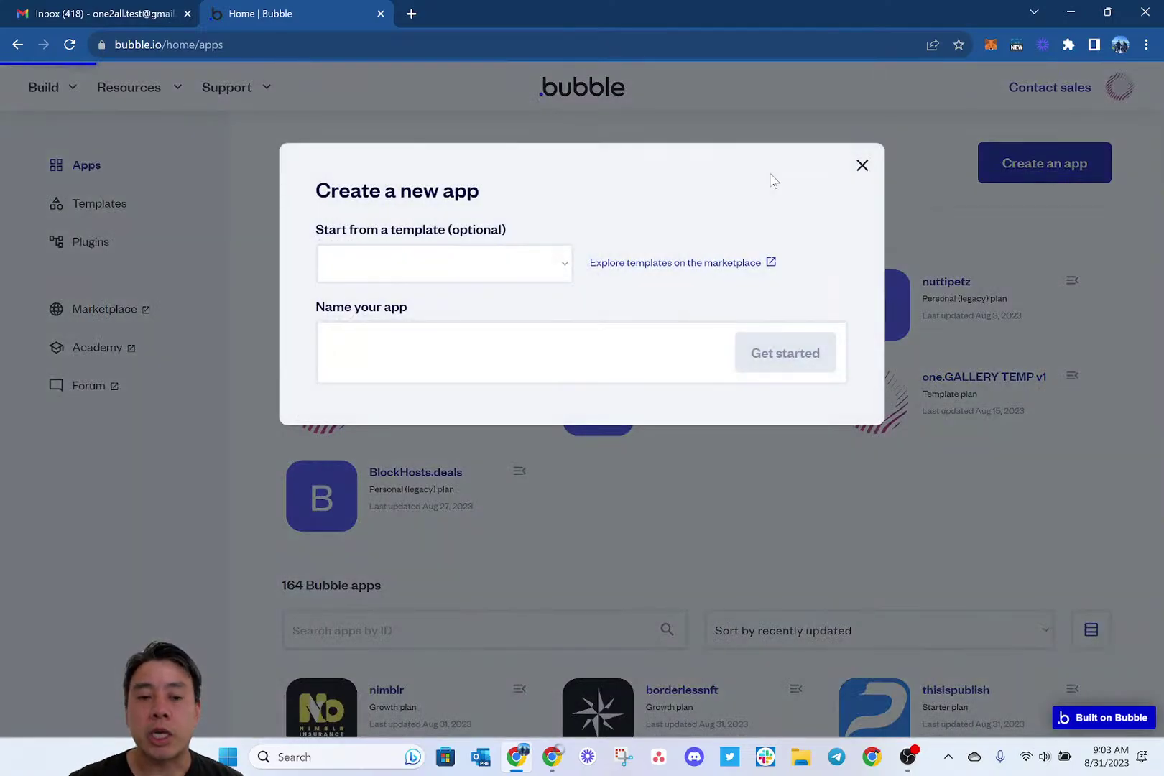
{"action": "left_click", "coordinate": [500, 260]}
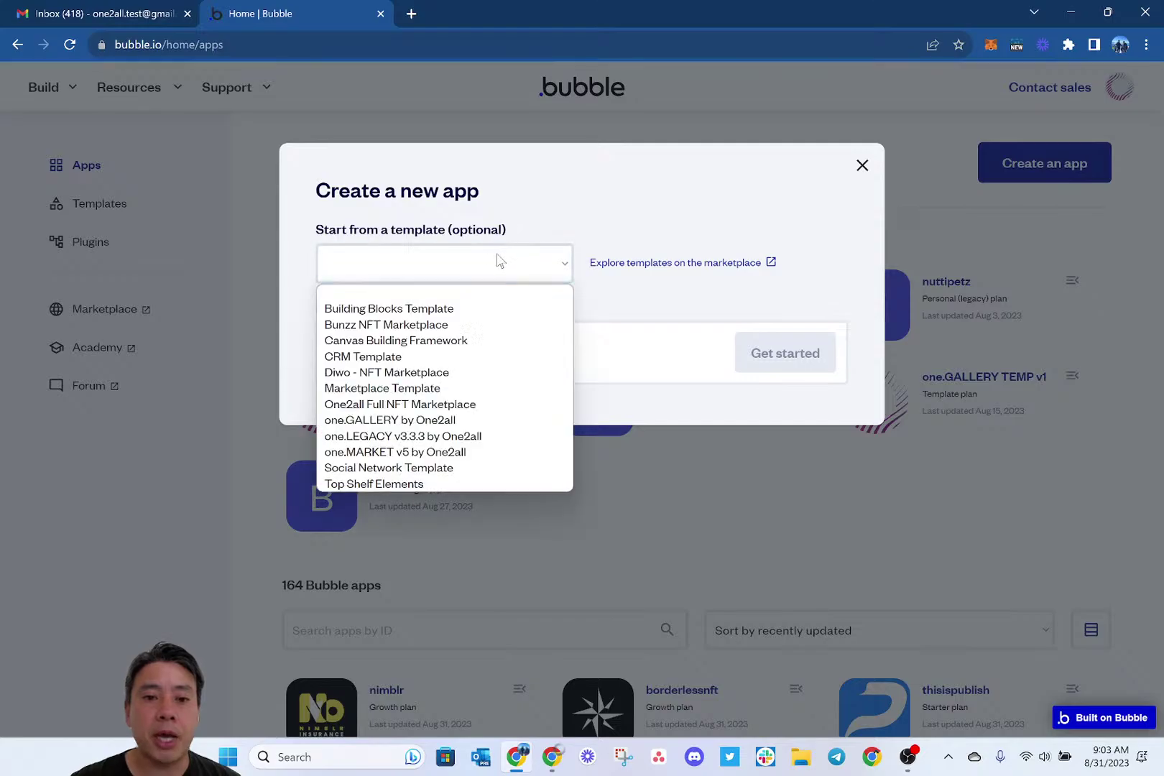
{"action": "left_click", "coordinate": [467, 454]}
{"action": "left_click", "coordinate": [453, 358]}
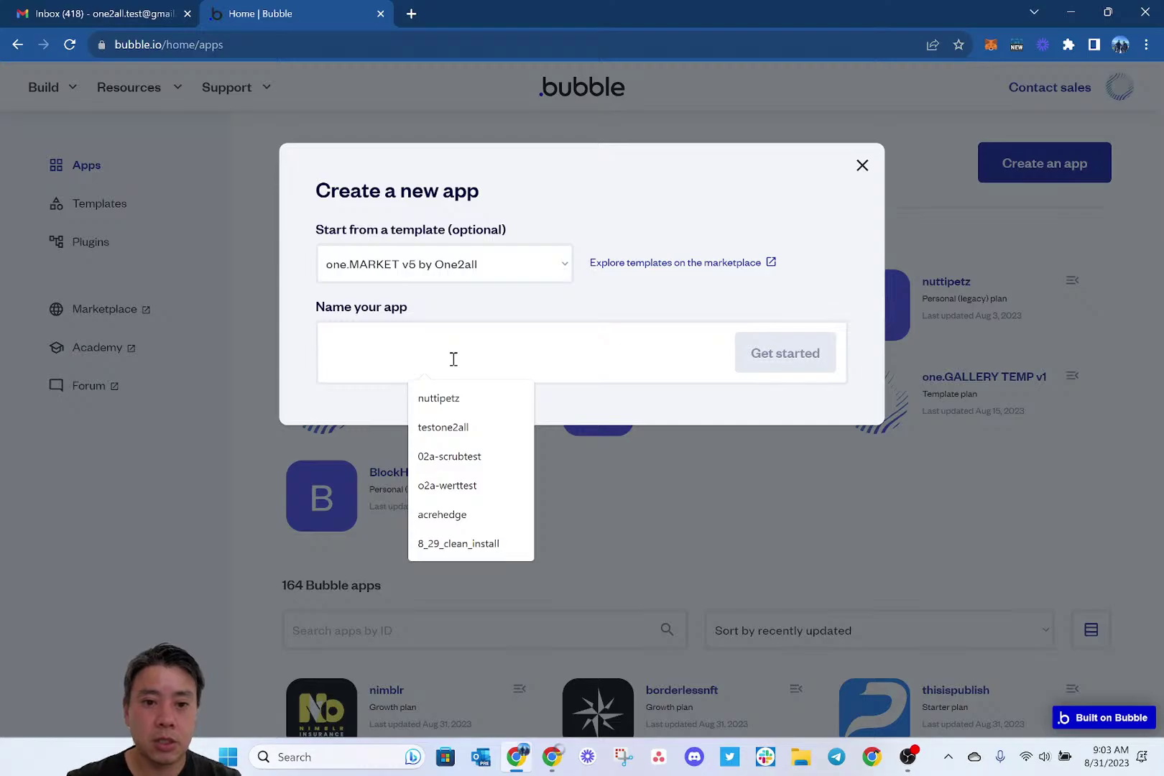
{"action": "type", "text": "clean831"}
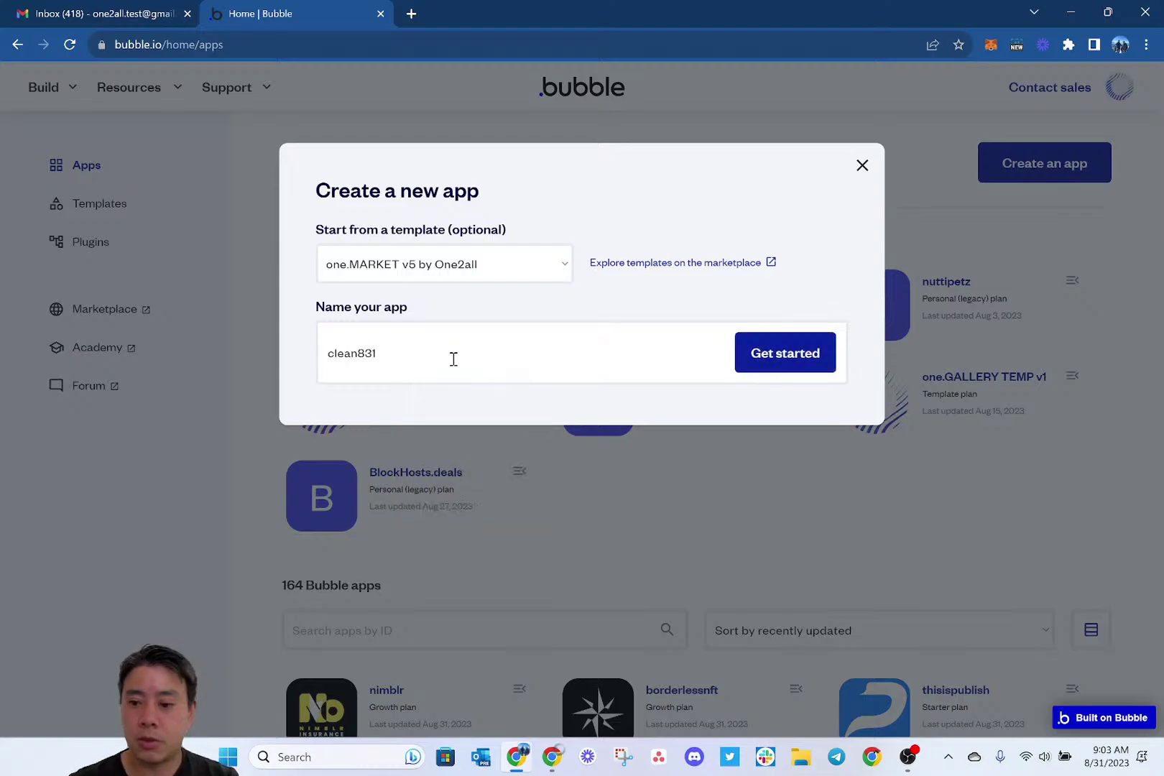
Create clean831 and wait for the editor's application assistant, Step 1/4.
{"action": "left_click", "coordinate": [773, 362]}
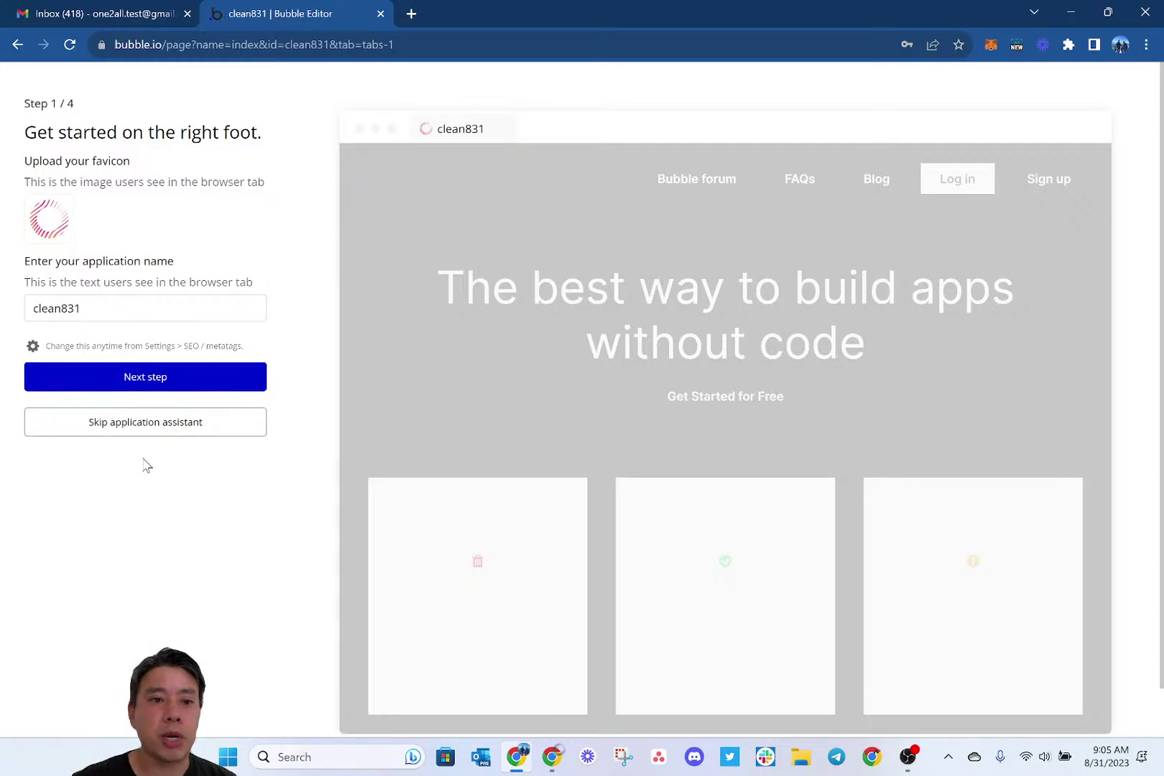
Accept the app name, Inter font and default colours, then finish the assistant at the plugins step.
{"action": "left_click", "coordinate": [170, 386]}
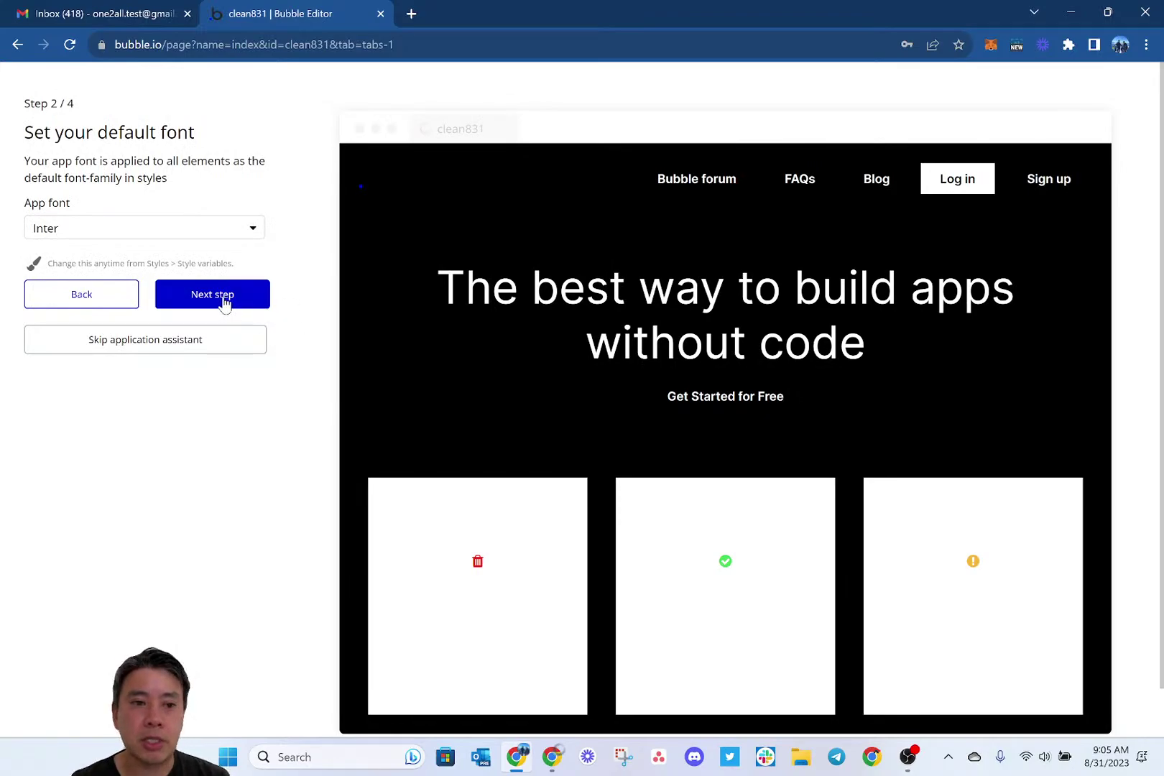
{"action": "left_click", "coordinate": [225, 302]}
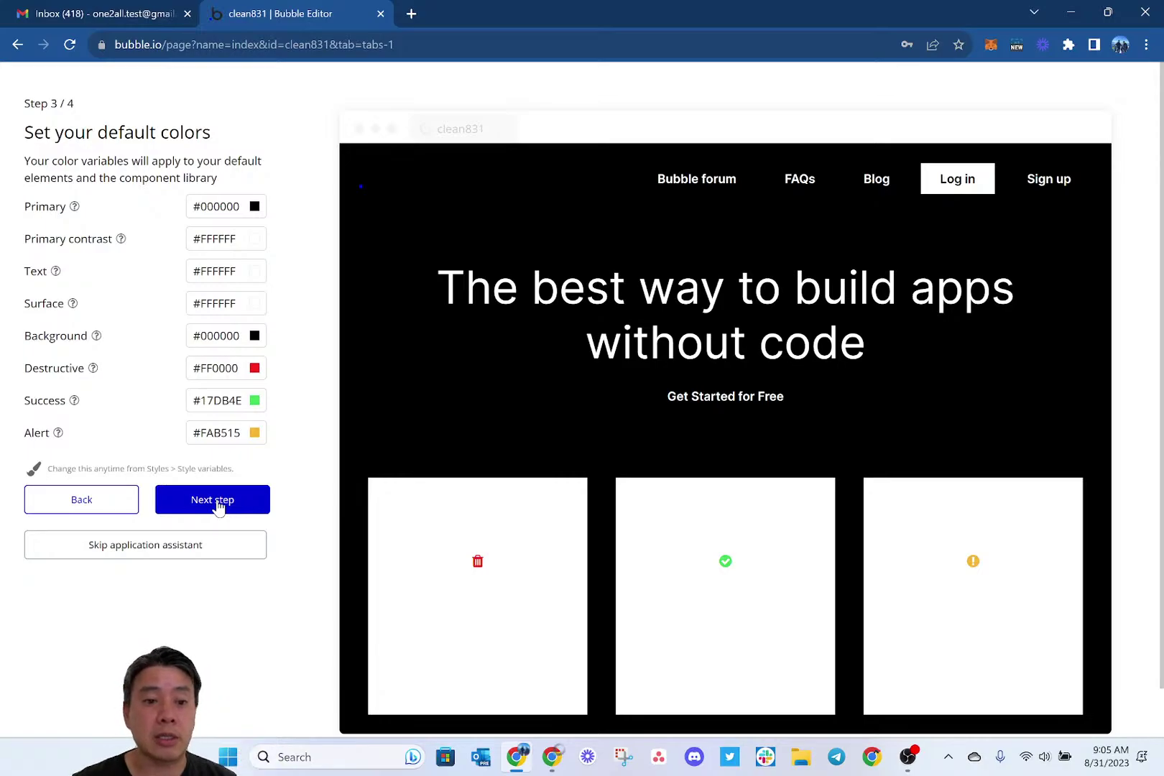
{"action": "left_click", "coordinate": [218, 507]}
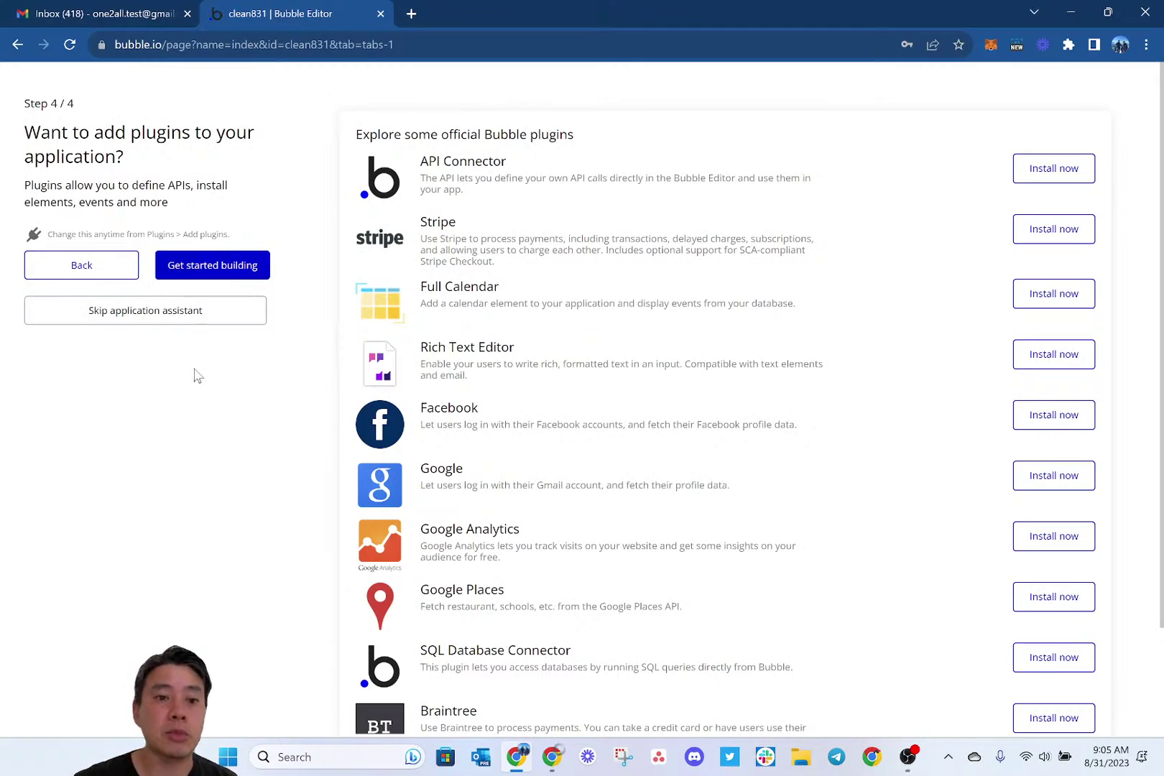
{"action": "left_click", "coordinate": [208, 269]}
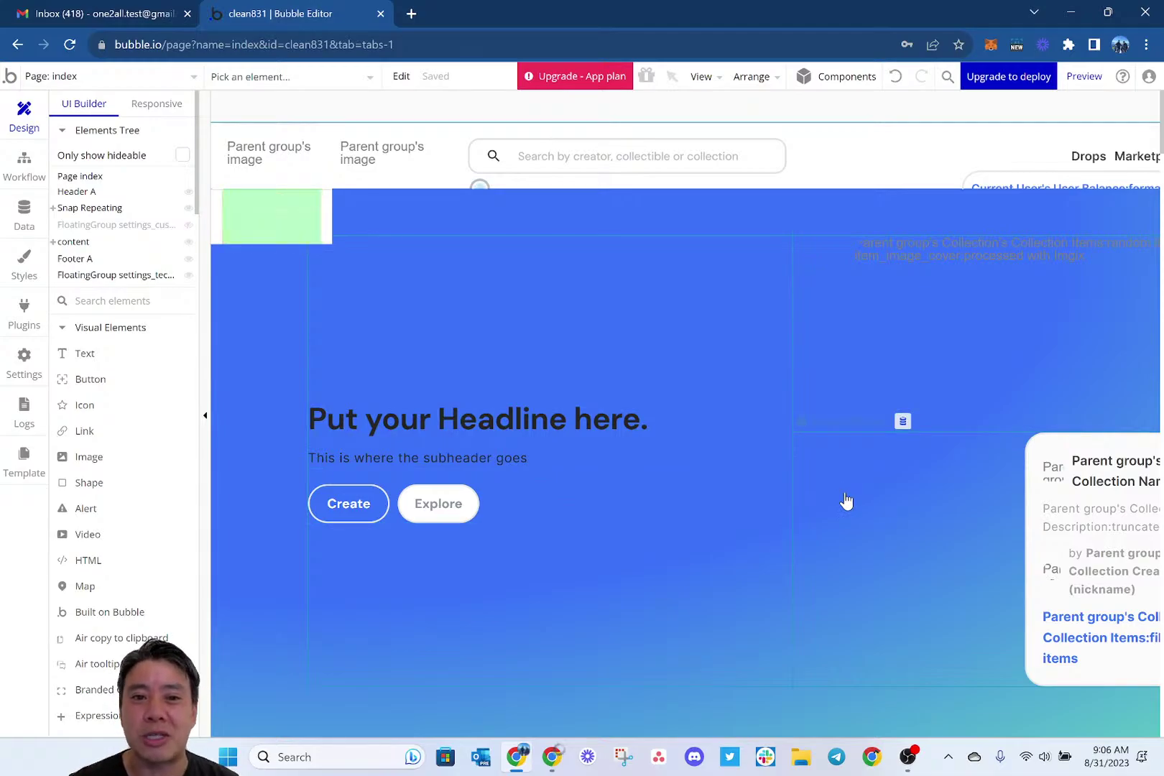
Open the property editor of the hero's Button Explore desktop element.
{"action": "scroll", "coordinate": [846, 501], "scroll_direction": "right", "scroll_amount": 3}
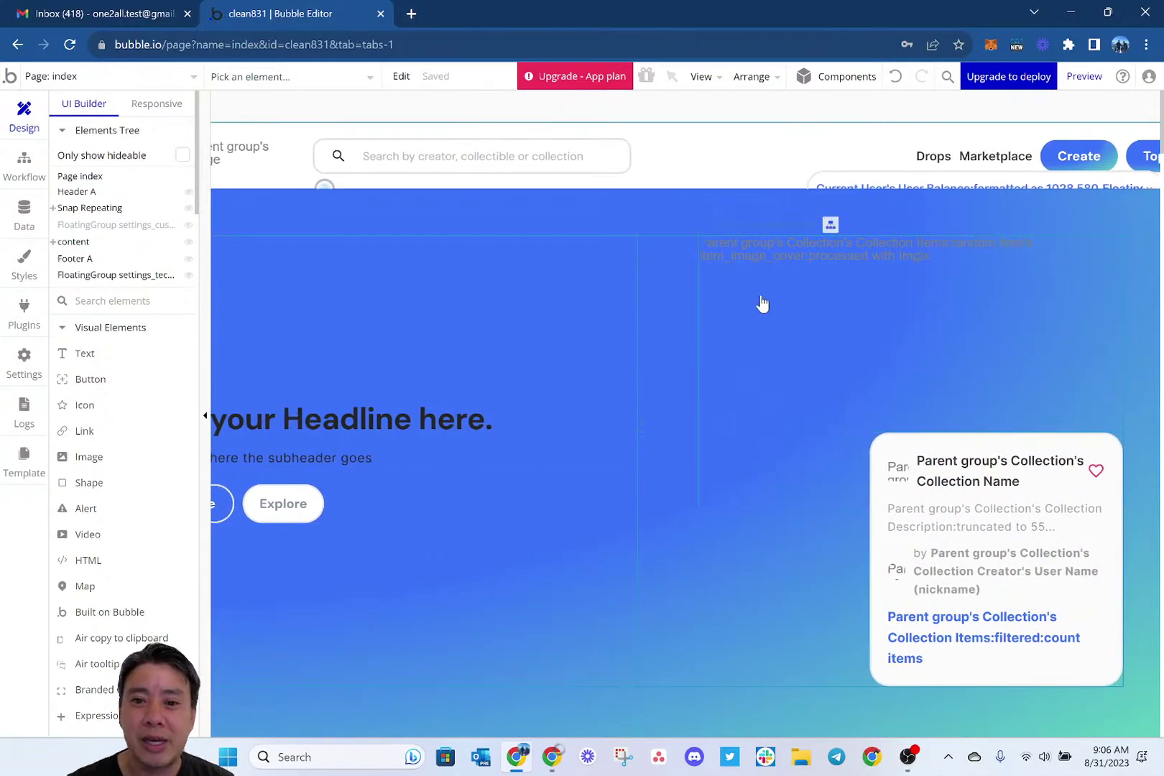
{"action": "scroll", "coordinate": [823, 408], "scroll_direction": "left", "scroll_amount": 2}
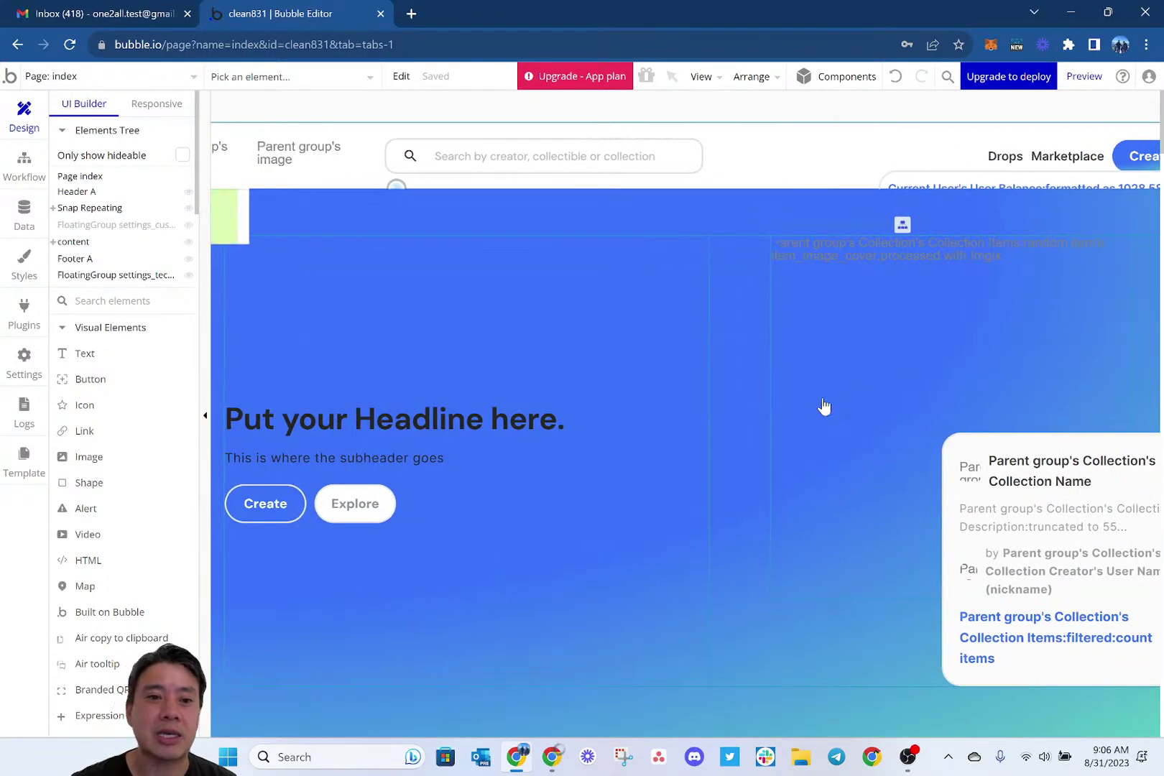
{"action": "scroll", "coordinate": [570, 411], "scroll_direction": "left", "scroll_amount": 2}
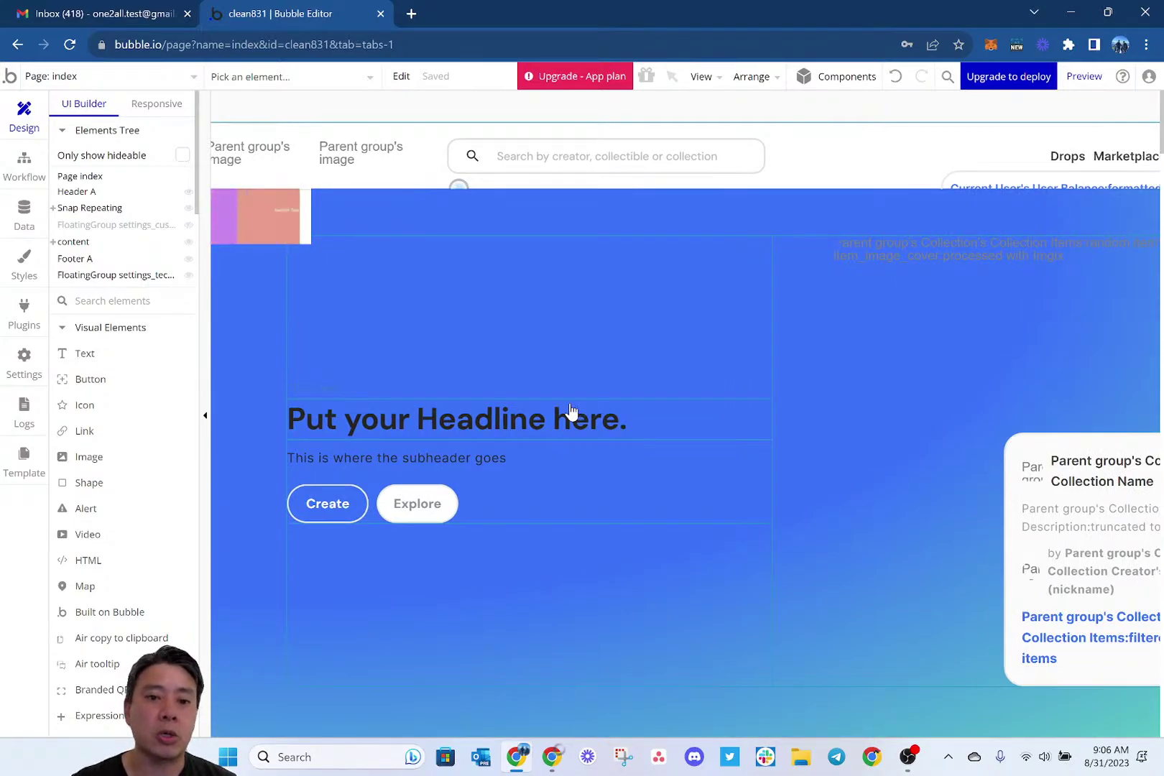
{"action": "scroll", "coordinate": [570, 411], "scroll_direction": "down", "scroll_amount": 4}
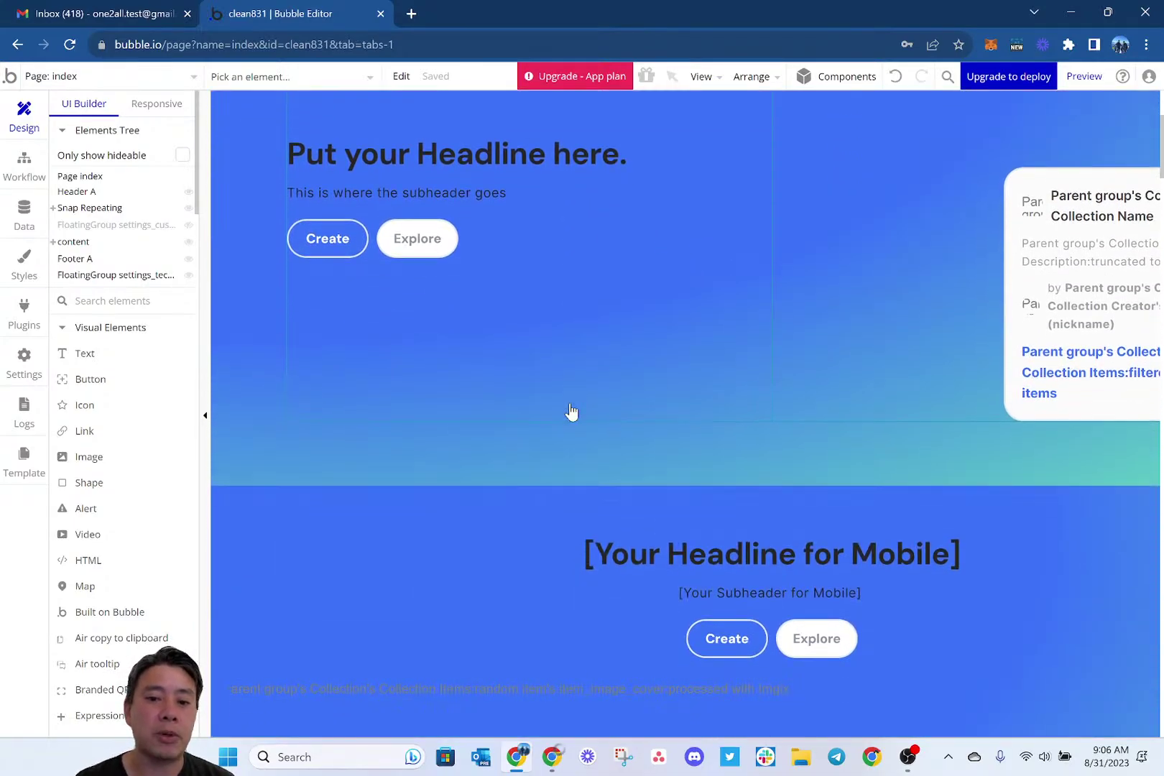
{"action": "scroll", "coordinate": [571, 411], "scroll_direction": "down", "scroll_amount": 1}
{"action": "scroll", "coordinate": [571, 411], "scroll_direction": "up", "scroll_amount": 4}
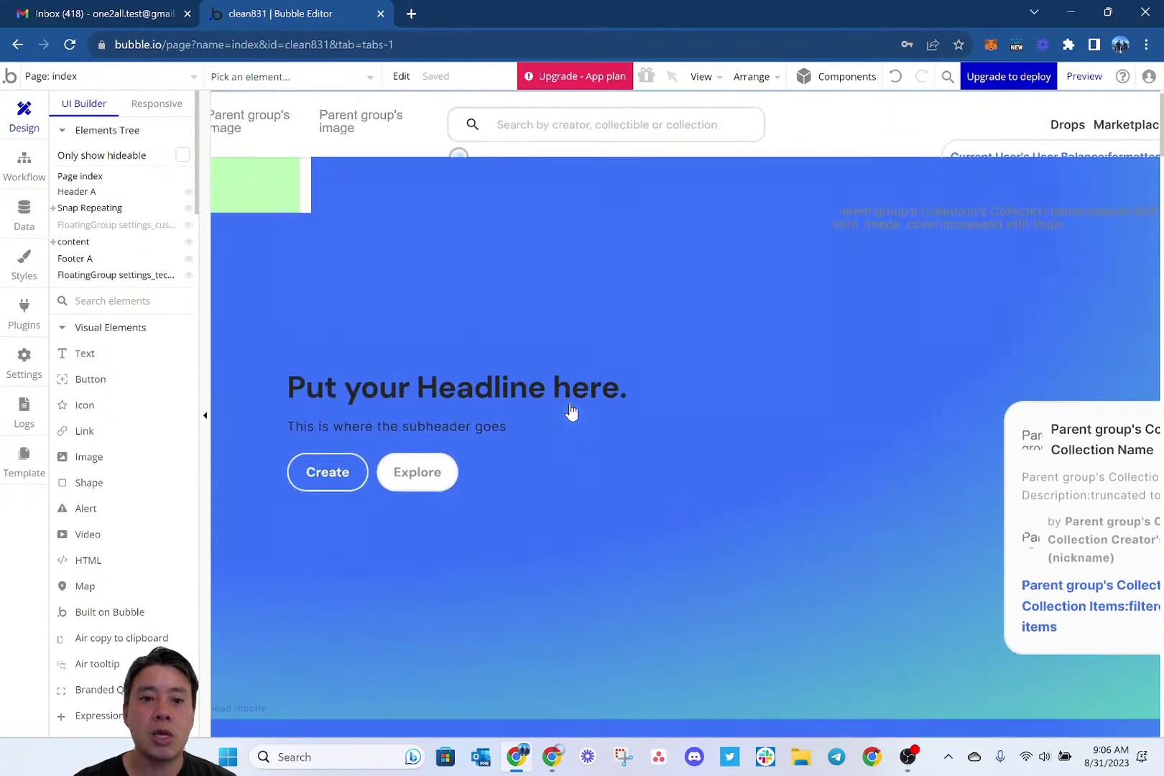
{"action": "double_click", "coordinate": [446, 492]}
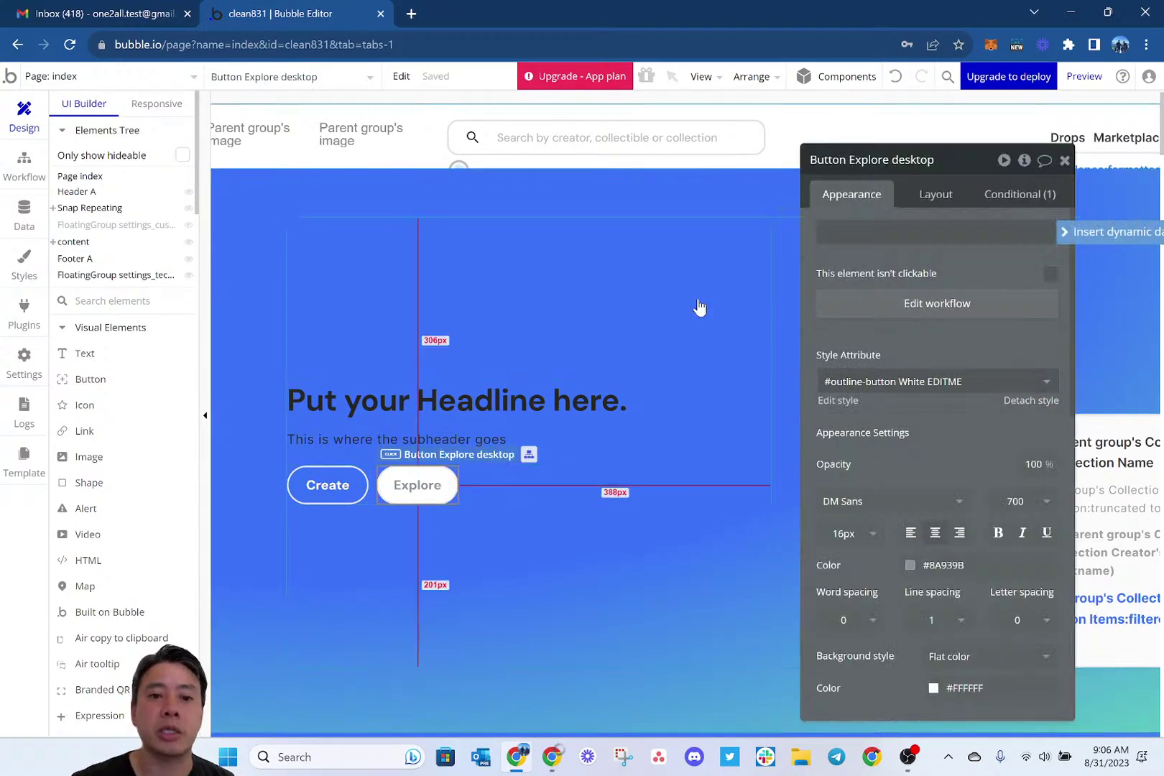
Inspect the 'Button Create desktop is clicked' workflow, then view the Collection data type's fields.
{"action": "left_click", "coordinate": [26, 176]}
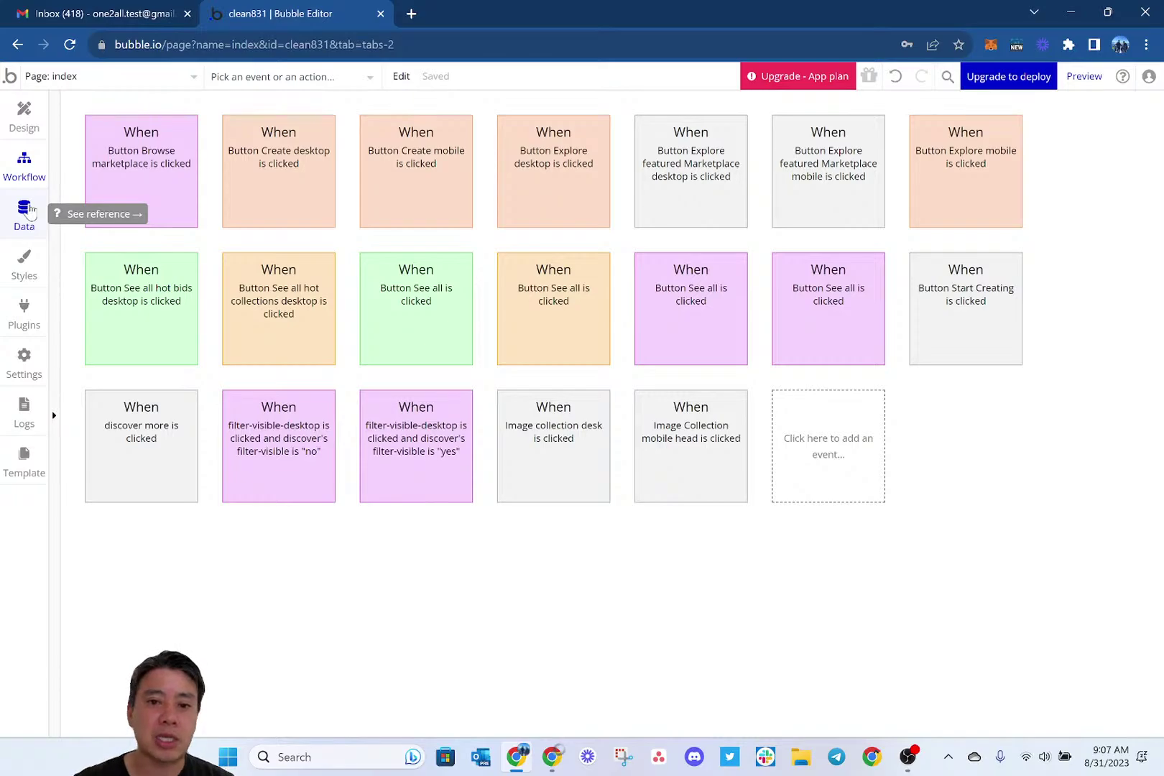
{"action": "left_click", "coordinate": [289, 186]}
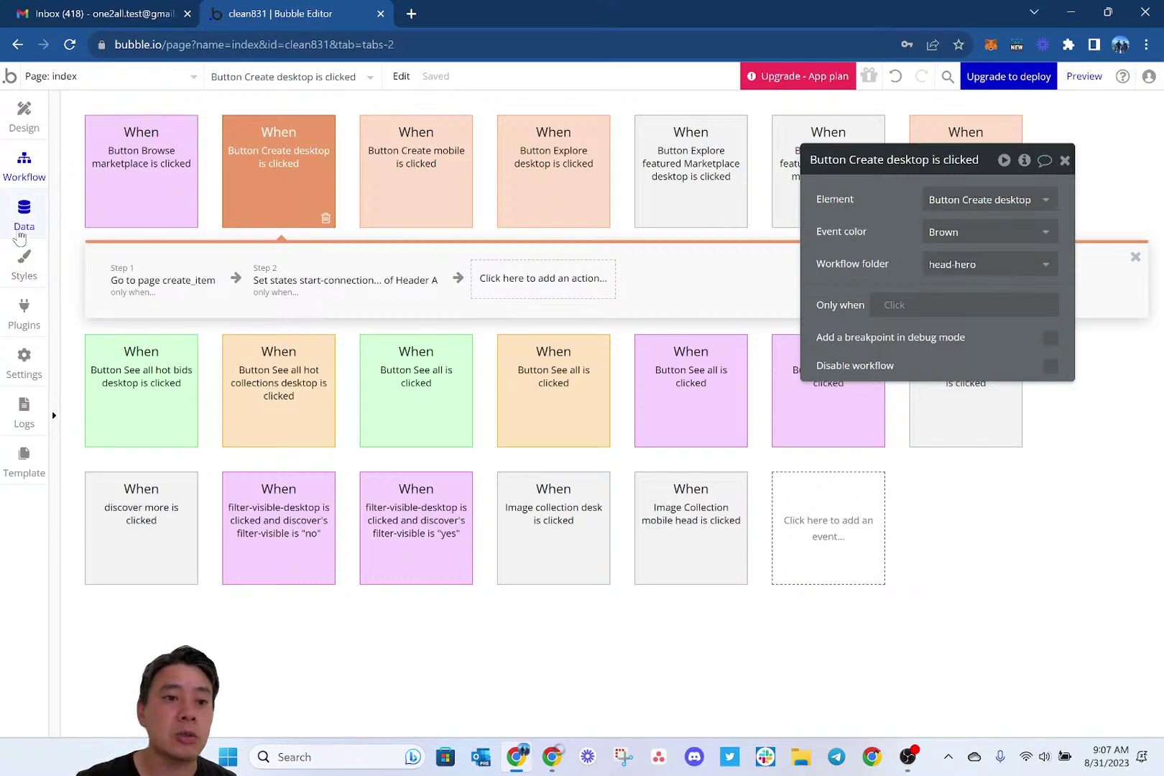
{"action": "left_click", "coordinate": [23, 219]}
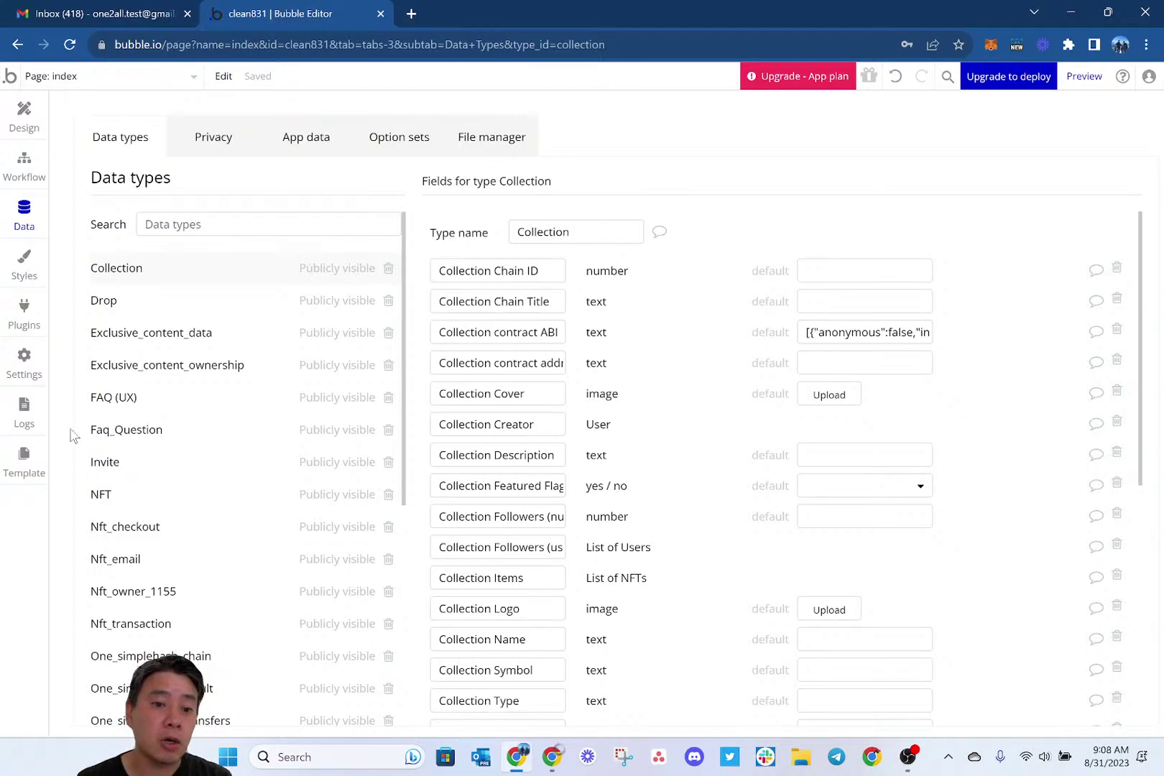
Select the NFT data type and scroll through its fields past Item Category.
{"action": "left_click", "coordinate": [184, 506]}
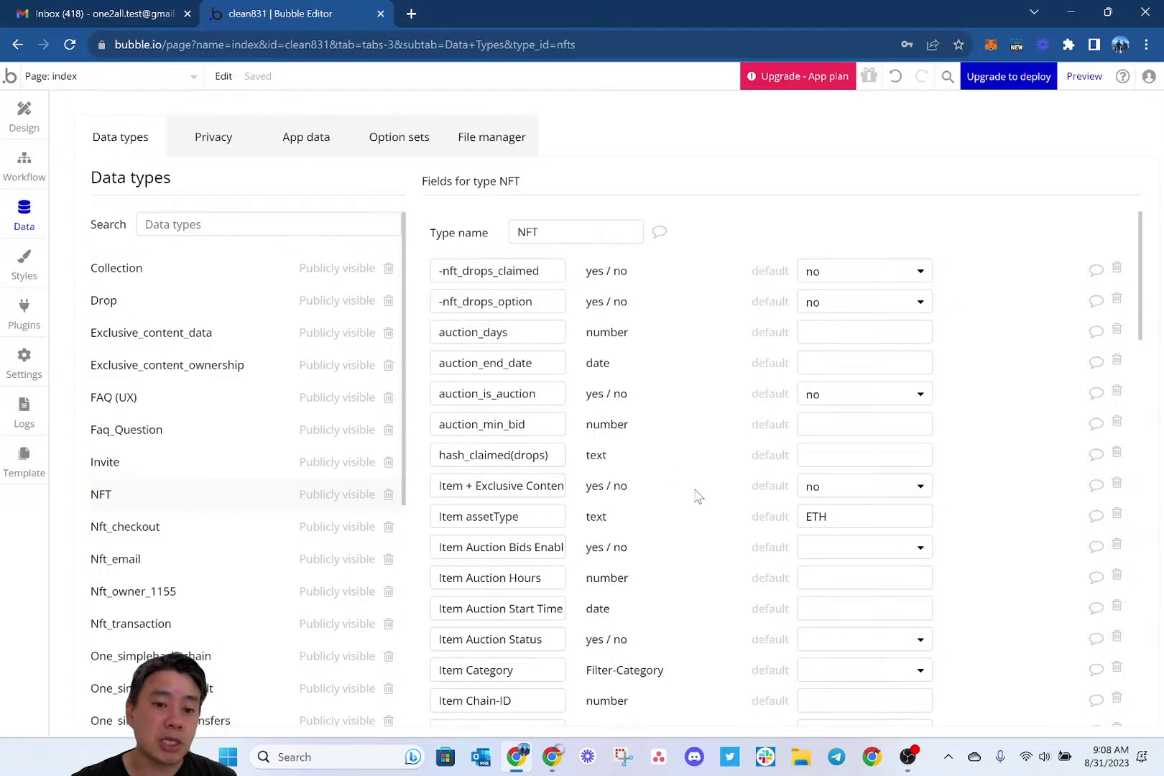
{"action": "scroll", "coordinate": [696, 496], "scroll_direction": "down", "scroll_amount": 2}
{"action": "scroll", "coordinate": [696, 495], "scroll_direction": "down", "scroll_amount": 4}
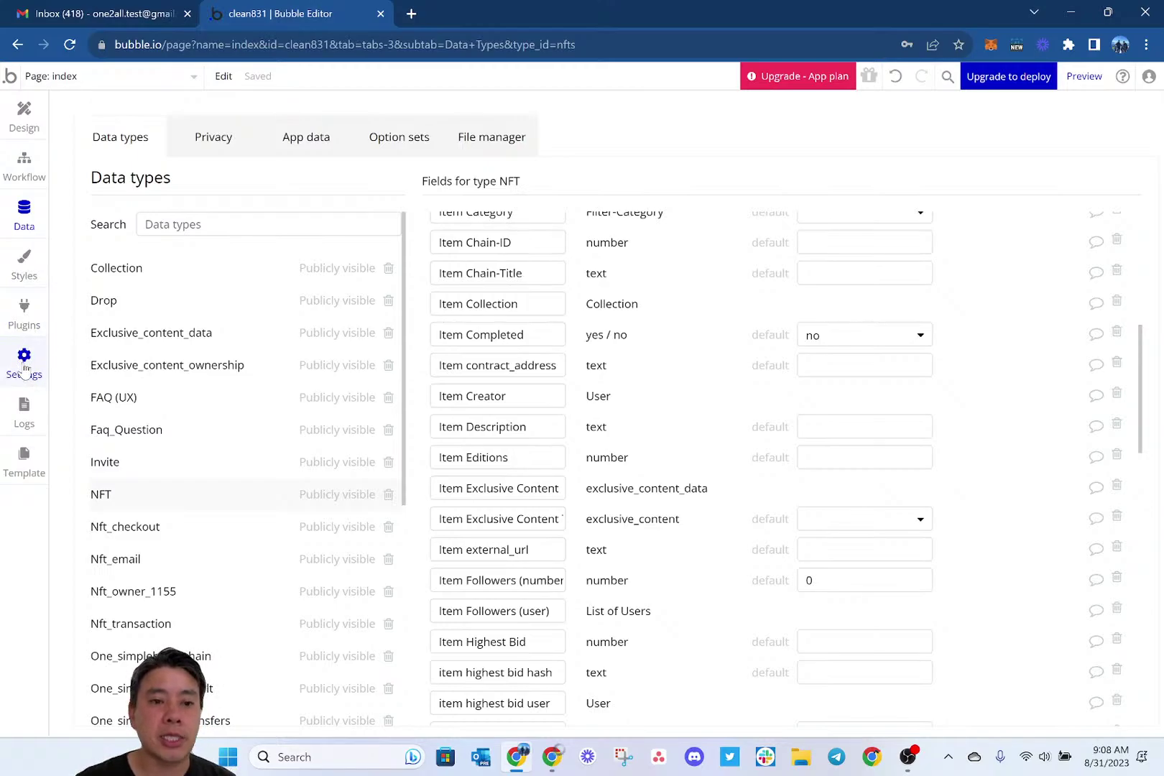
Look through the Settings collaboration and General tabs, ending on App plan showing the Free plan.
{"action": "left_click", "coordinate": [24, 366]}
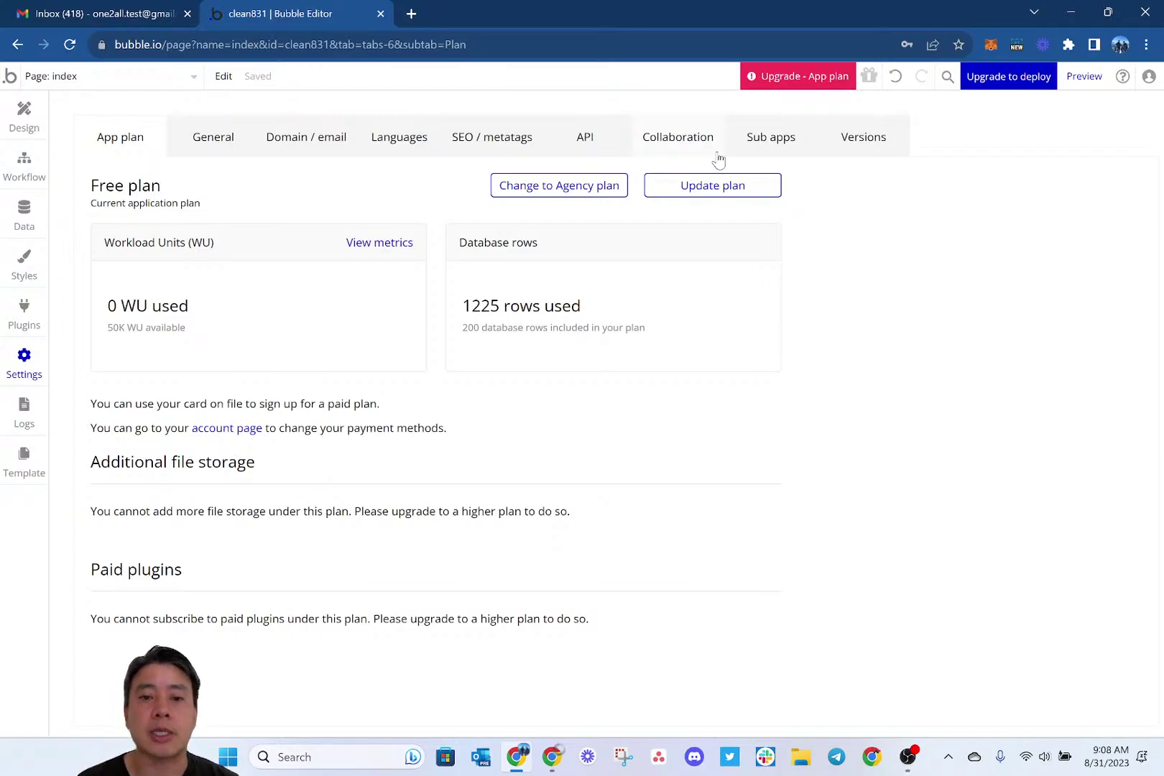
{"action": "left_click", "coordinate": [675, 144]}
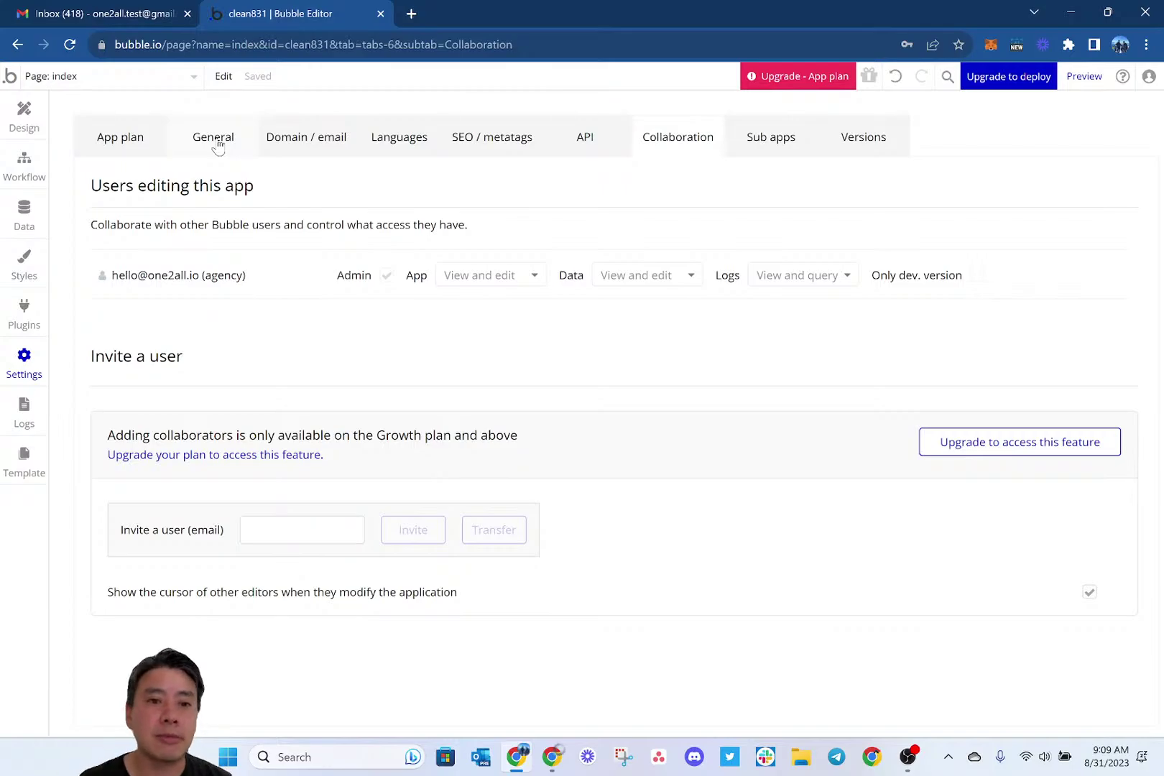
{"action": "left_click", "coordinate": [218, 144]}
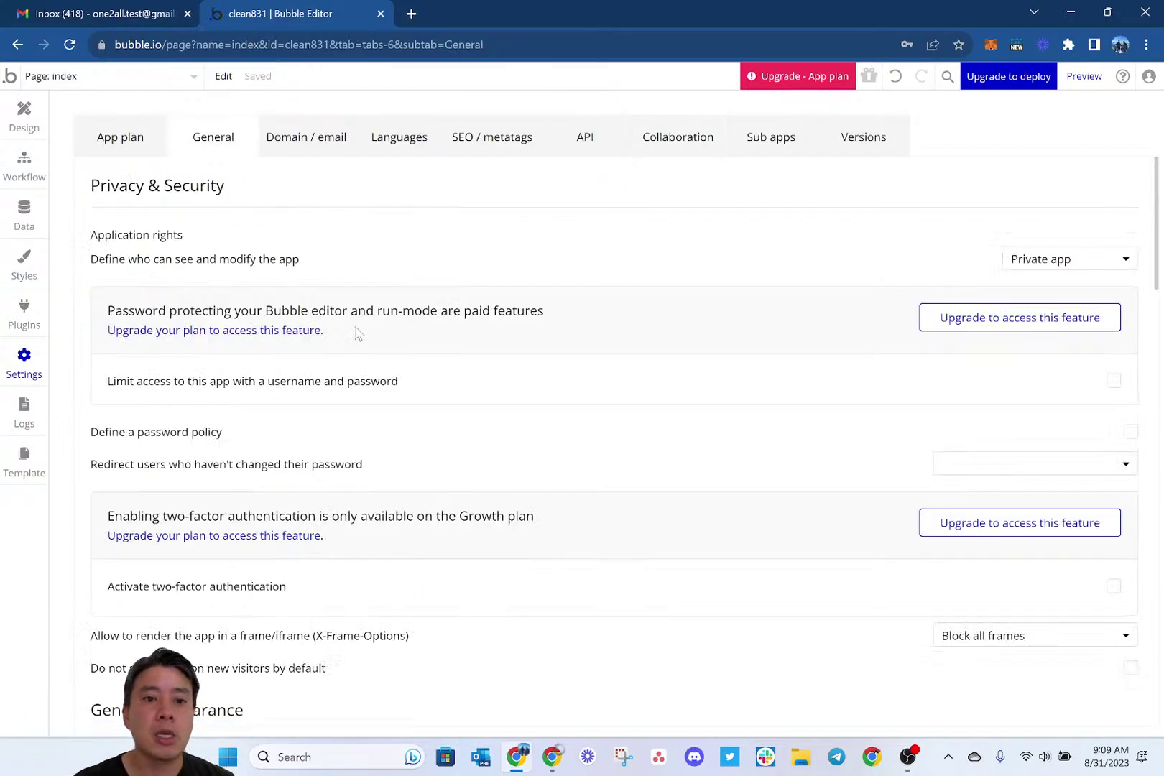
{"action": "left_click", "coordinate": [133, 150]}
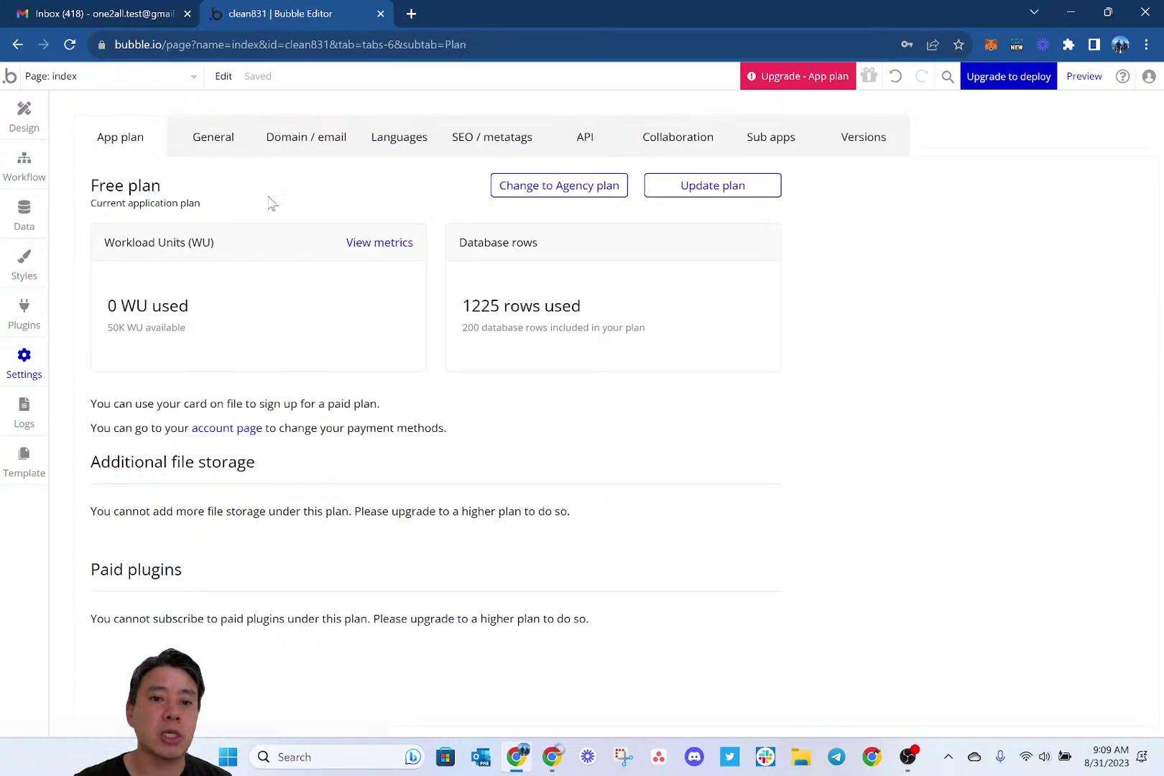
Upgrade clean831 to the Agency plan, confirm, and dismiss the success message.
{"action": "left_click", "coordinate": [603, 188]}
{"action": "left_click", "coordinate": [575, 315]}
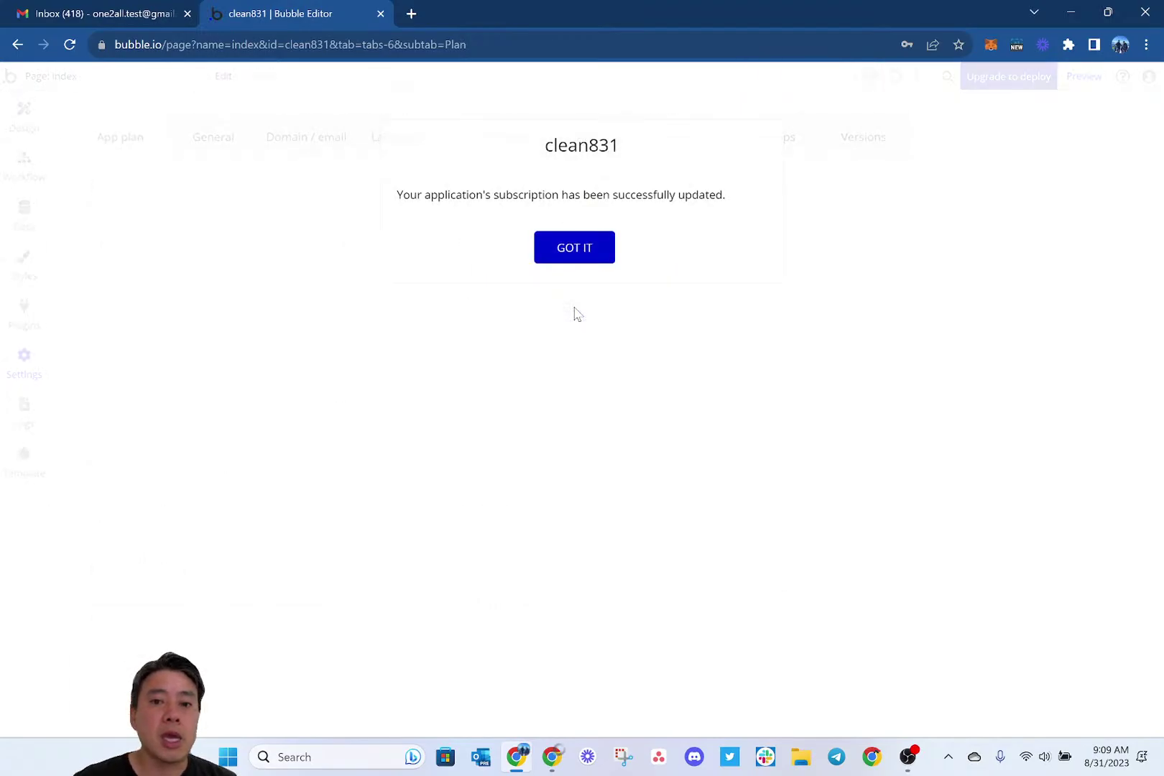
{"action": "left_click", "coordinate": [597, 255]}
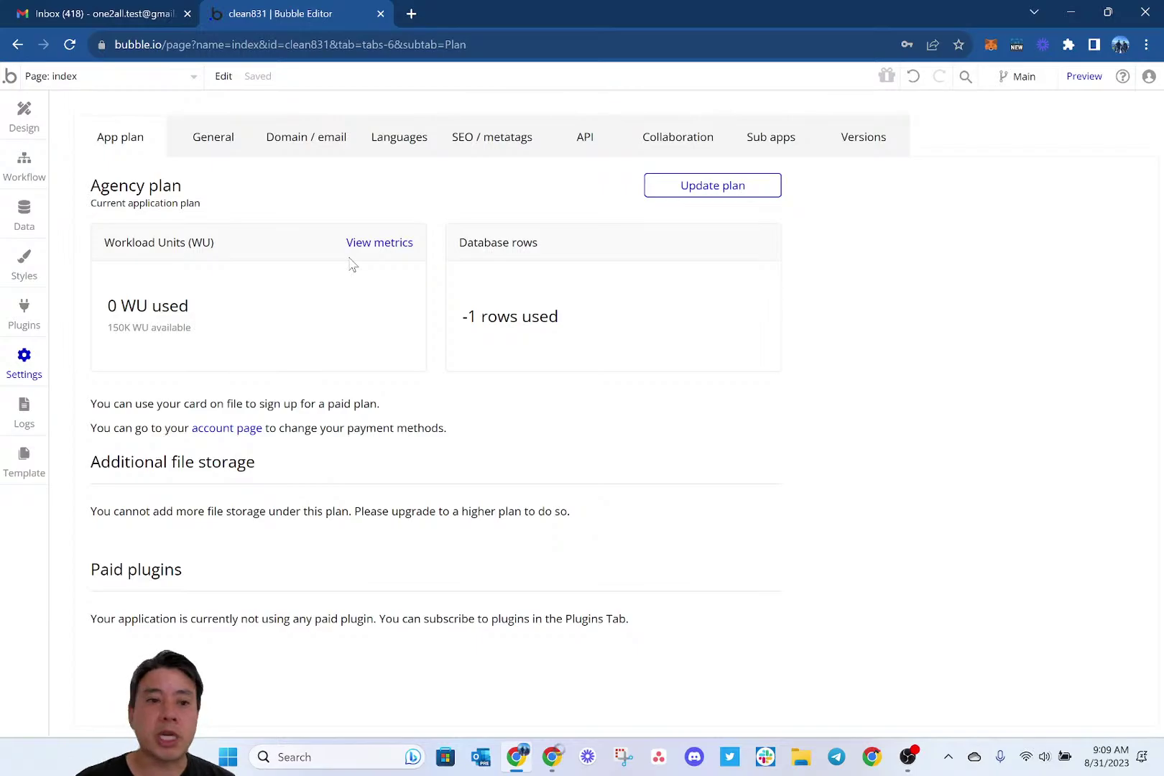
Open the Plugins tab and scroll through the installed plugins, from ScrollBar - Minimalista down to Web3Auth.
{"action": "left_click", "coordinate": [29, 316]}
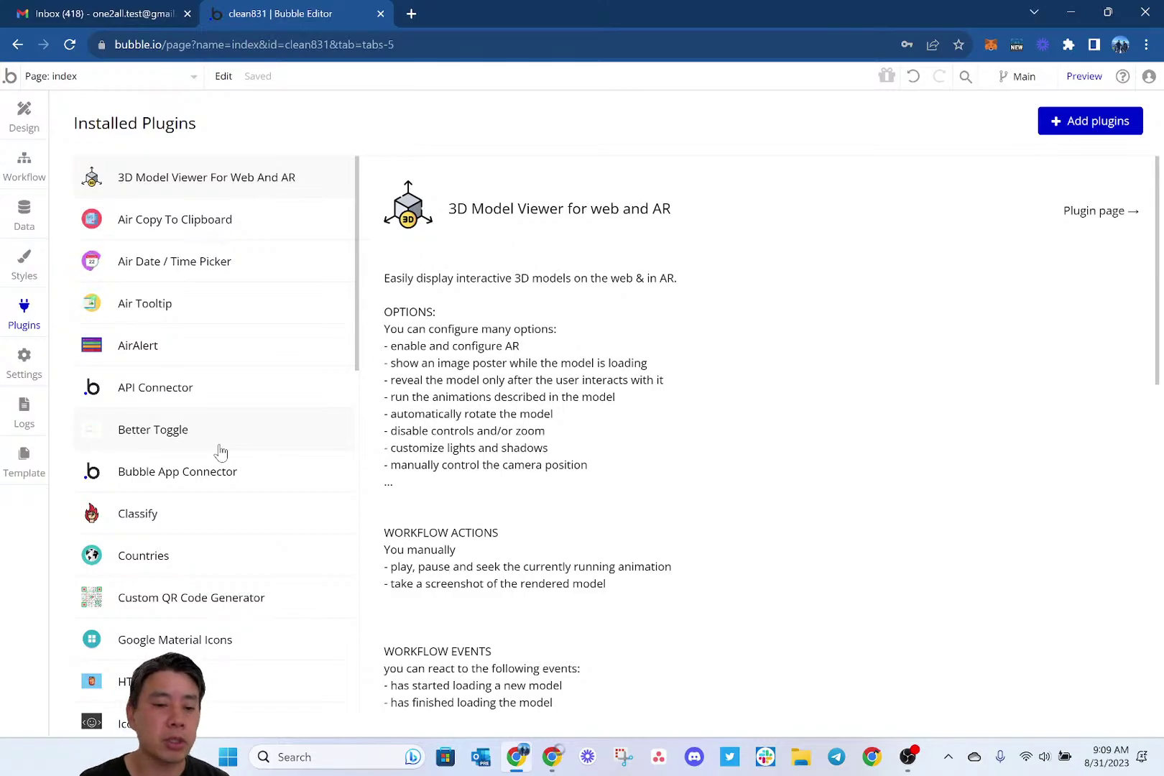
{"action": "scroll", "coordinate": [221, 451], "scroll_direction": "down", "scroll_amount": 5}
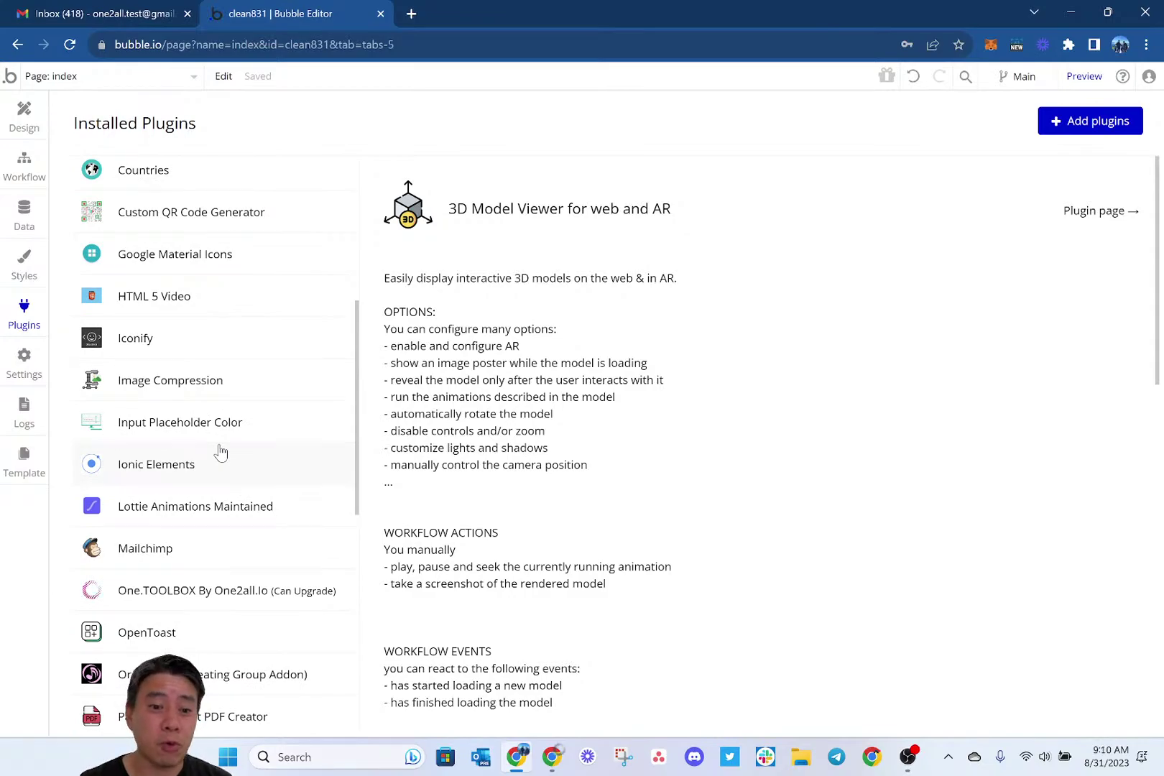
{"action": "scroll", "coordinate": [221, 451], "scroll_direction": "down", "scroll_amount": 2}
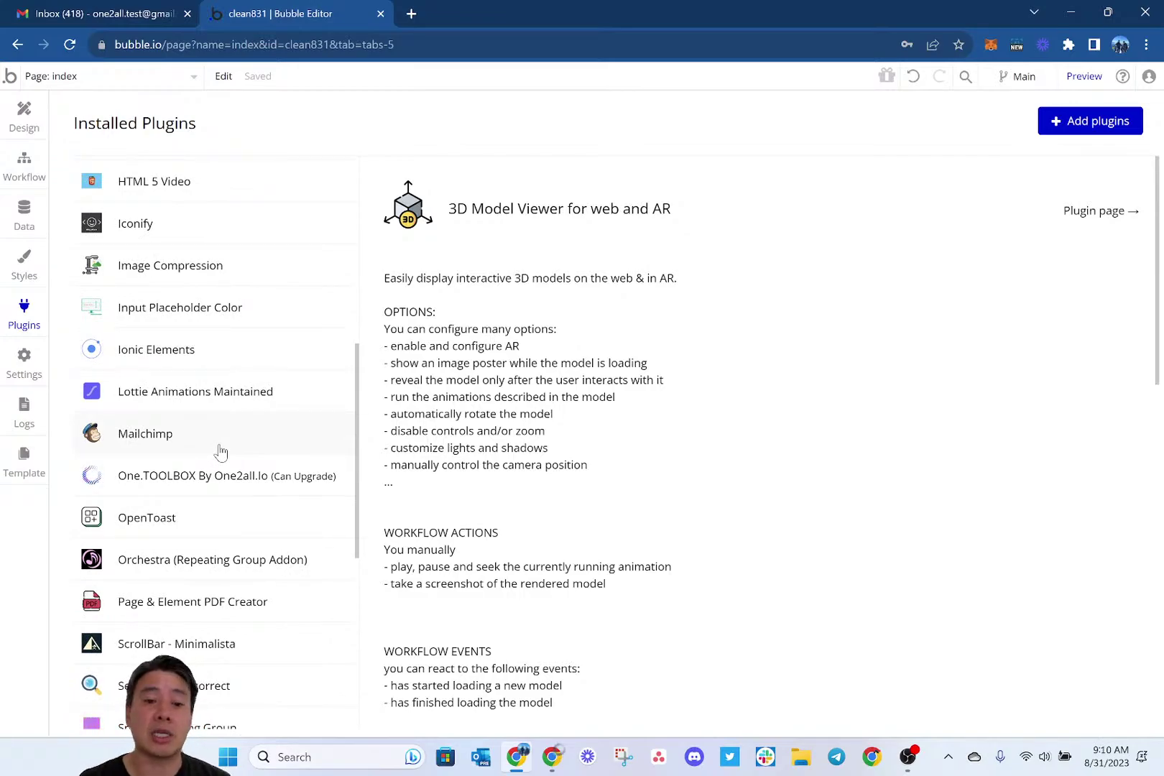
{"action": "scroll", "coordinate": [220, 451], "scroll_direction": "down", "scroll_amount": 4}
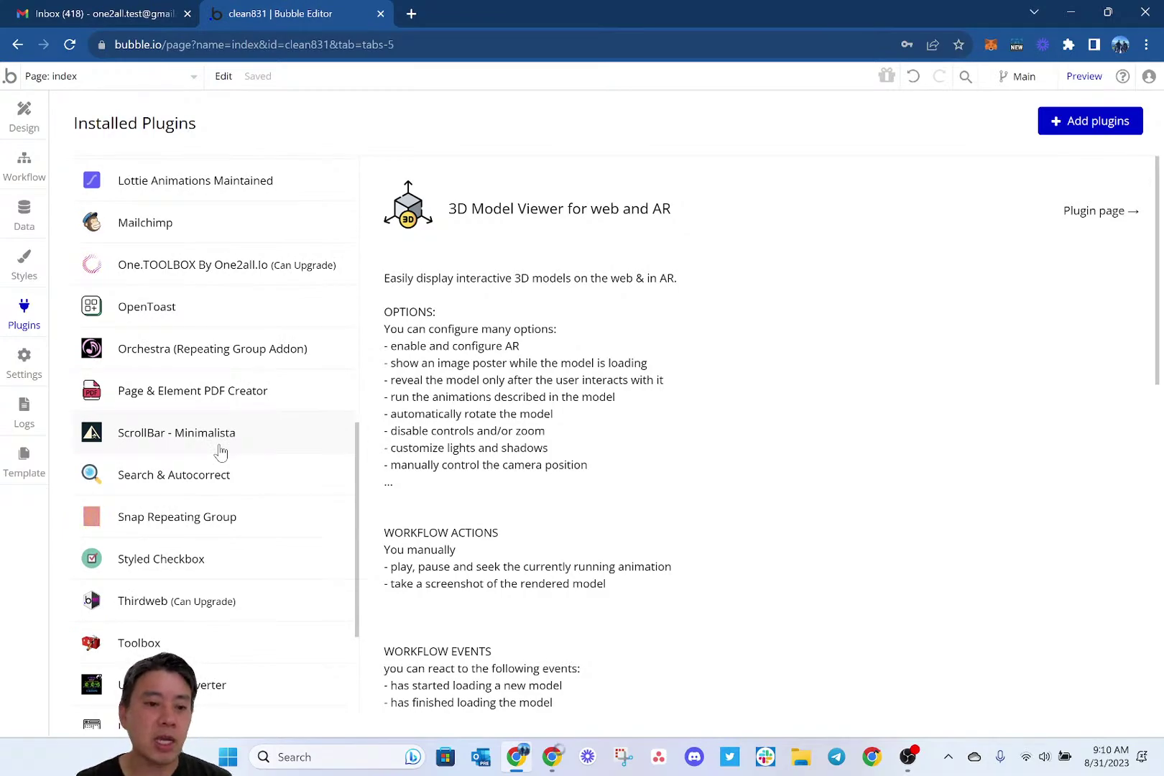
{"action": "scroll", "coordinate": [221, 452], "scroll_direction": "down", "scroll_amount": 1}
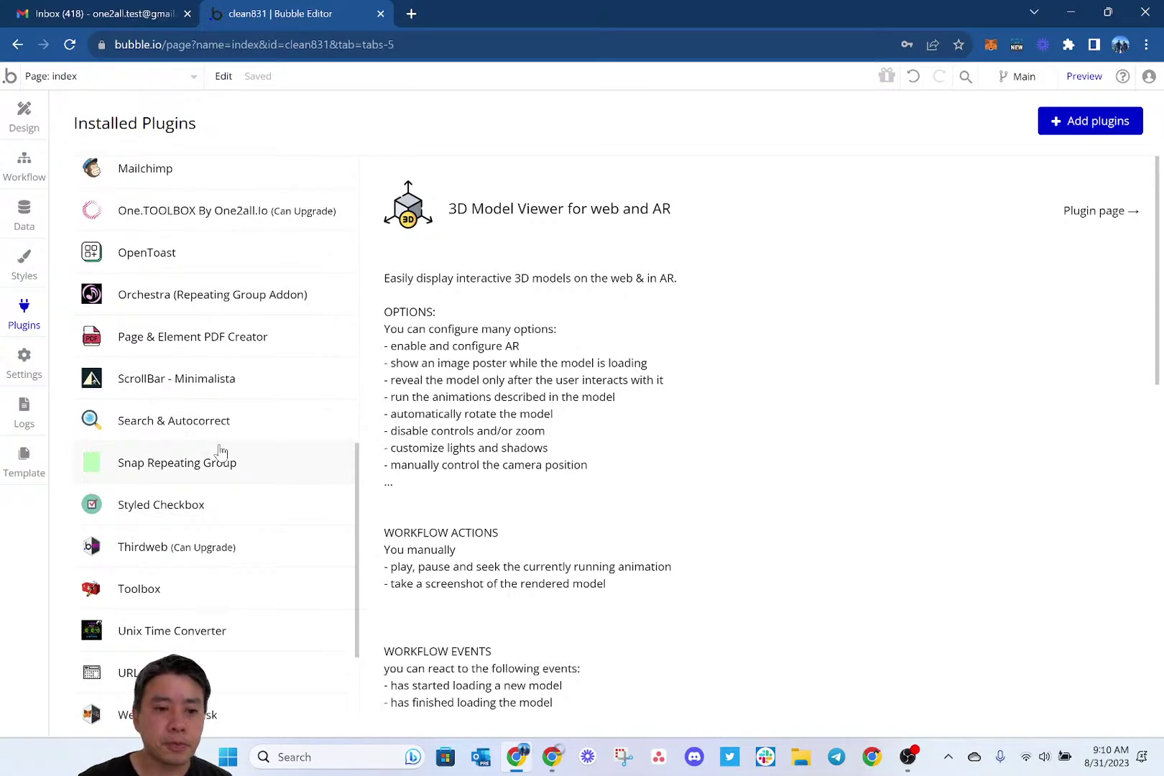
{"action": "scroll", "coordinate": [221, 451], "scroll_direction": "down", "scroll_amount": 1}
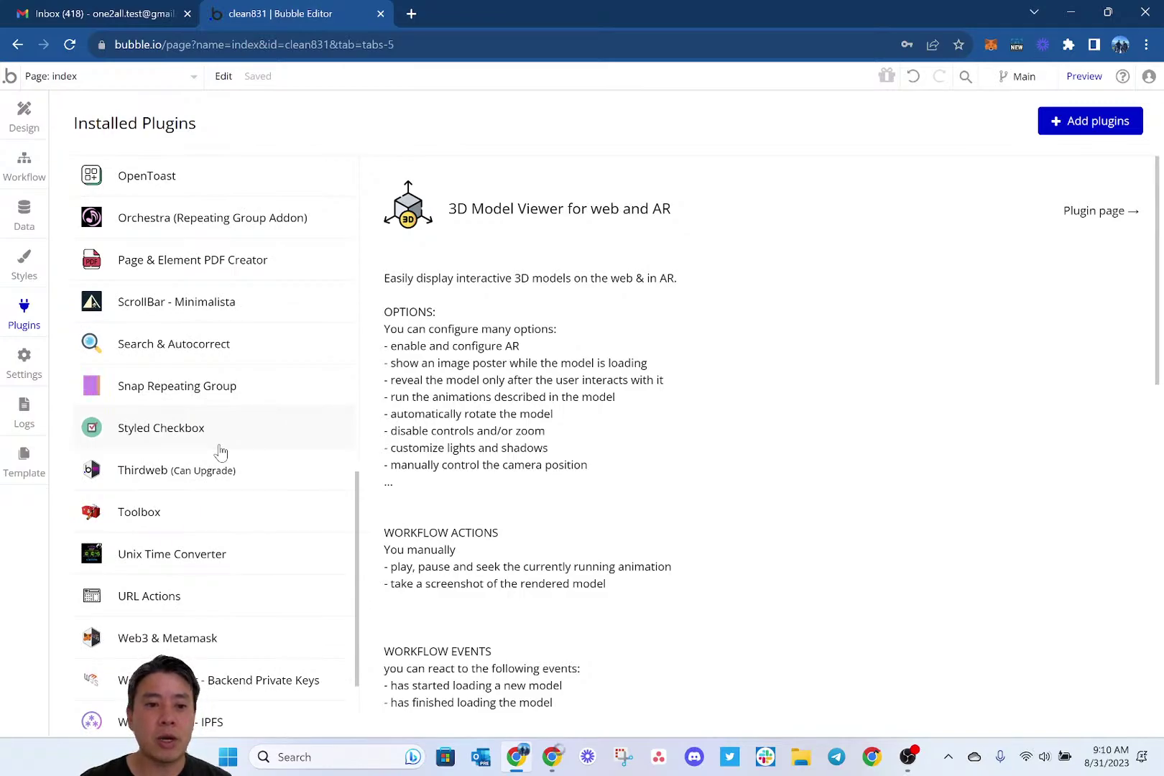
{"action": "scroll", "coordinate": [220, 451], "scroll_direction": "down", "scroll_amount": 1}
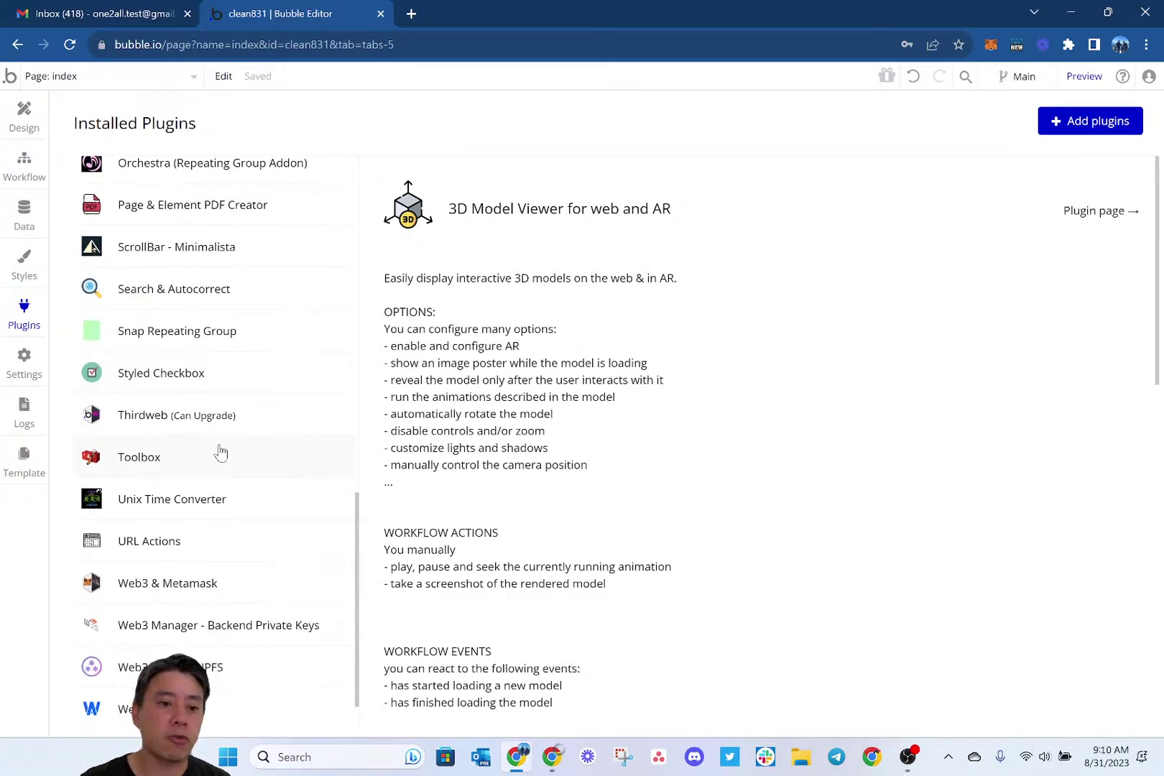
{"action": "scroll", "coordinate": [220, 451], "scroll_direction": "down", "scroll_amount": 1}
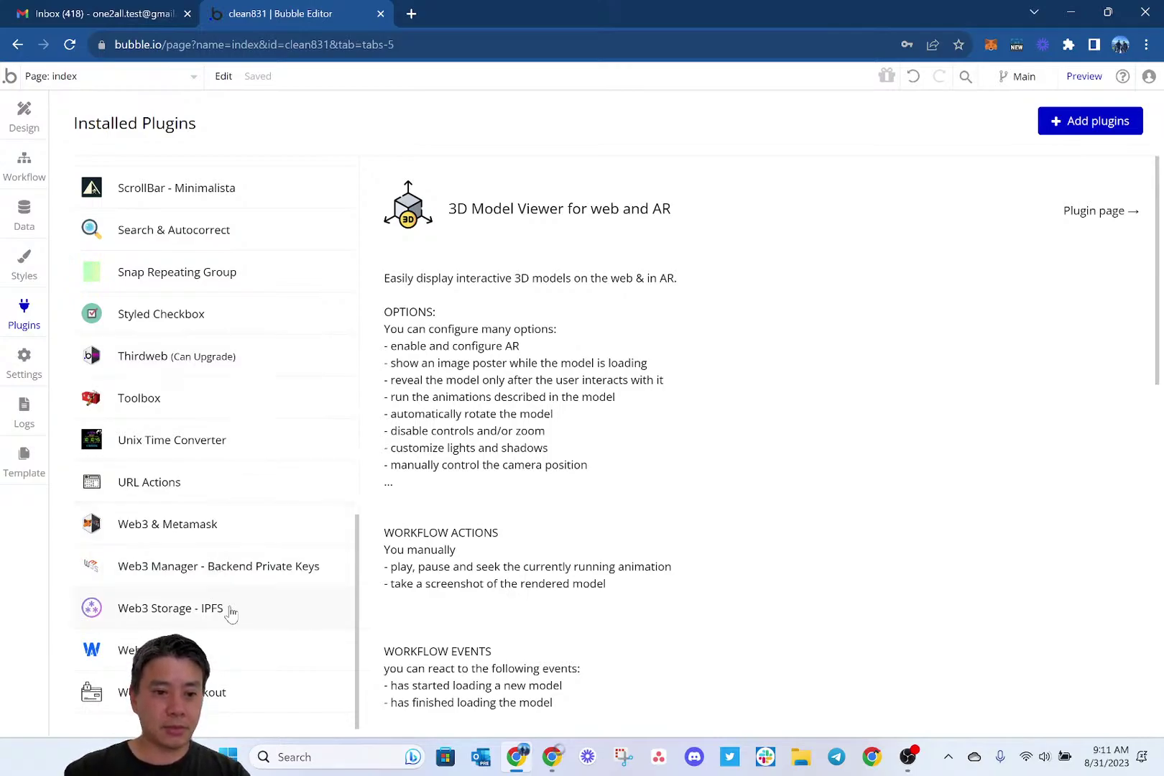
{"action": "scroll", "coordinate": [249, 529], "scroll_direction": "up", "scroll_amount": 1}
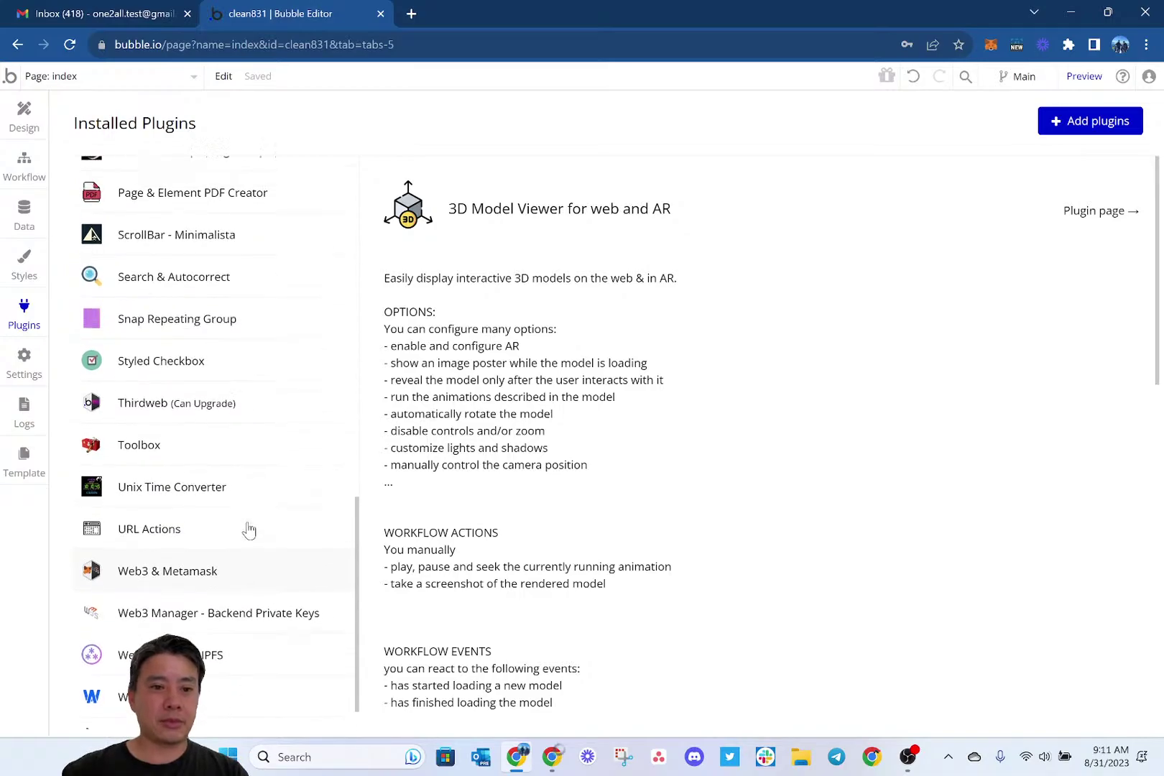
{"action": "scroll", "coordinate": [249, 530], "scroll_direction": "down", "scroll_amount": 1}
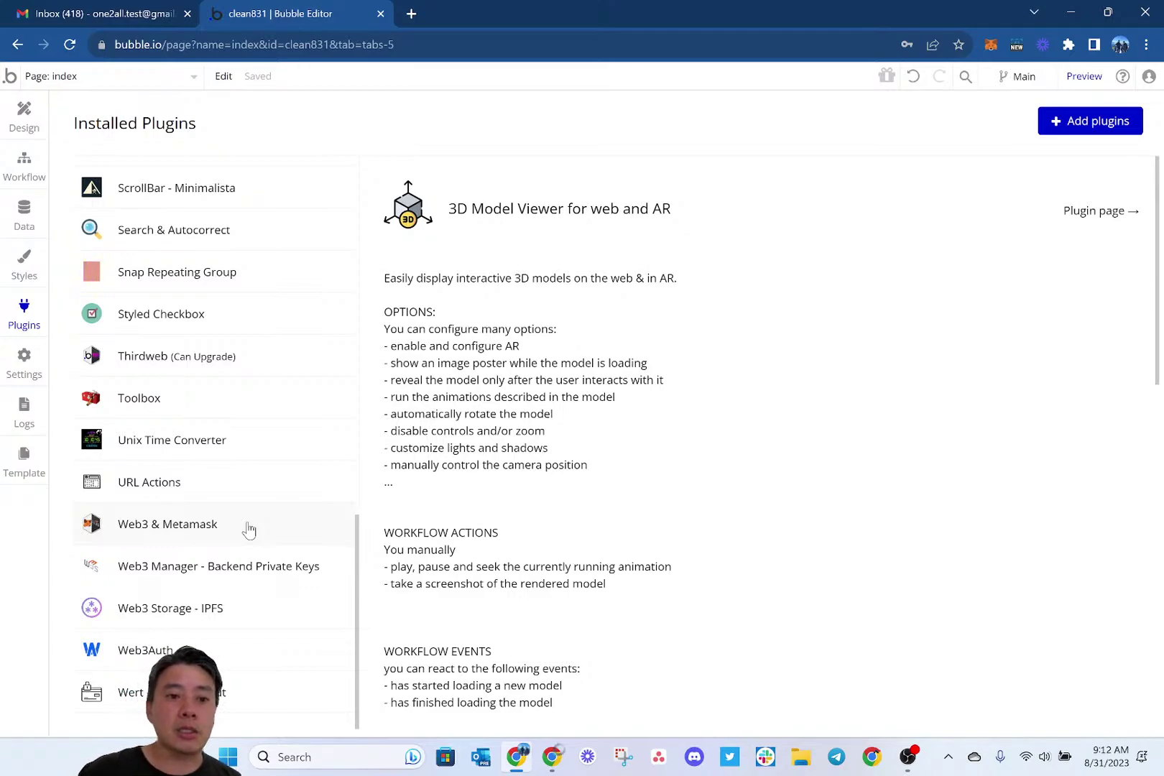
Scroll back over the installed plugins, including Web3 & Metamask and Web3 Storage - IPFS.
{"action": "scroll", "coordinate": [248, 529], "scroll_direction": "up", "scroll_amount": 5}
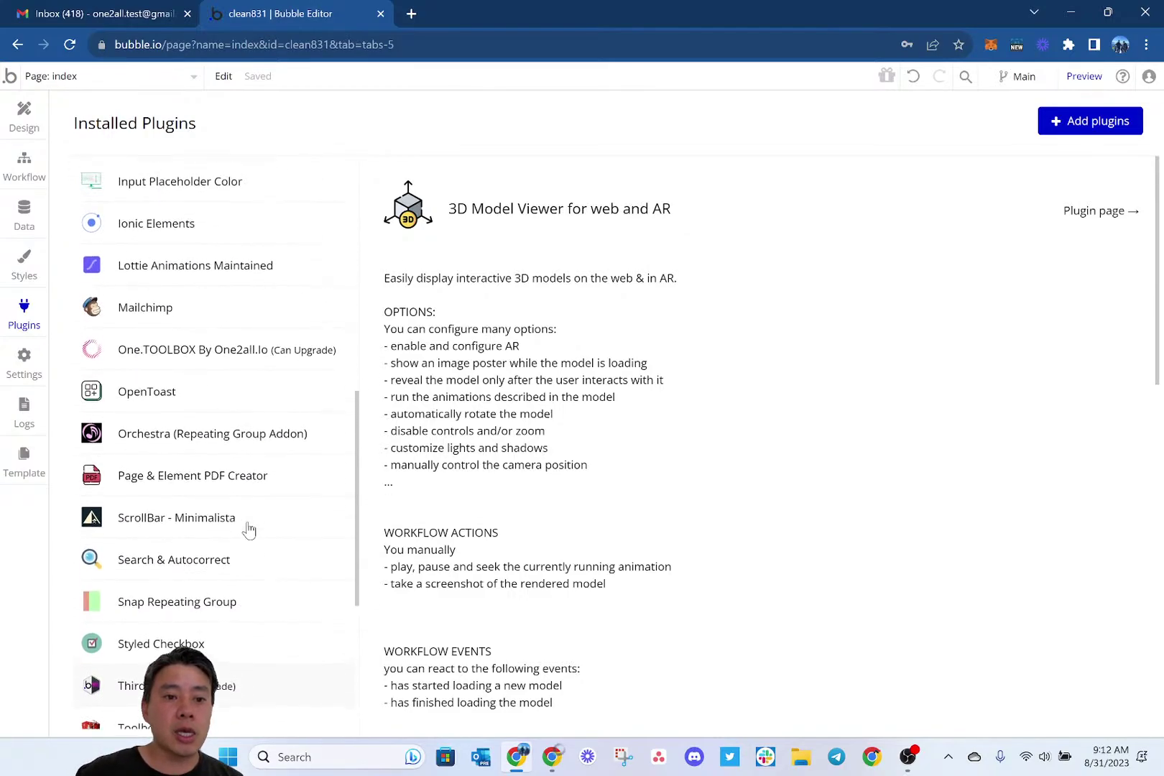
{"action": "scroll", "coordinate": [248, 530], "scroll_direction": "up", "scroll_amount": 7}
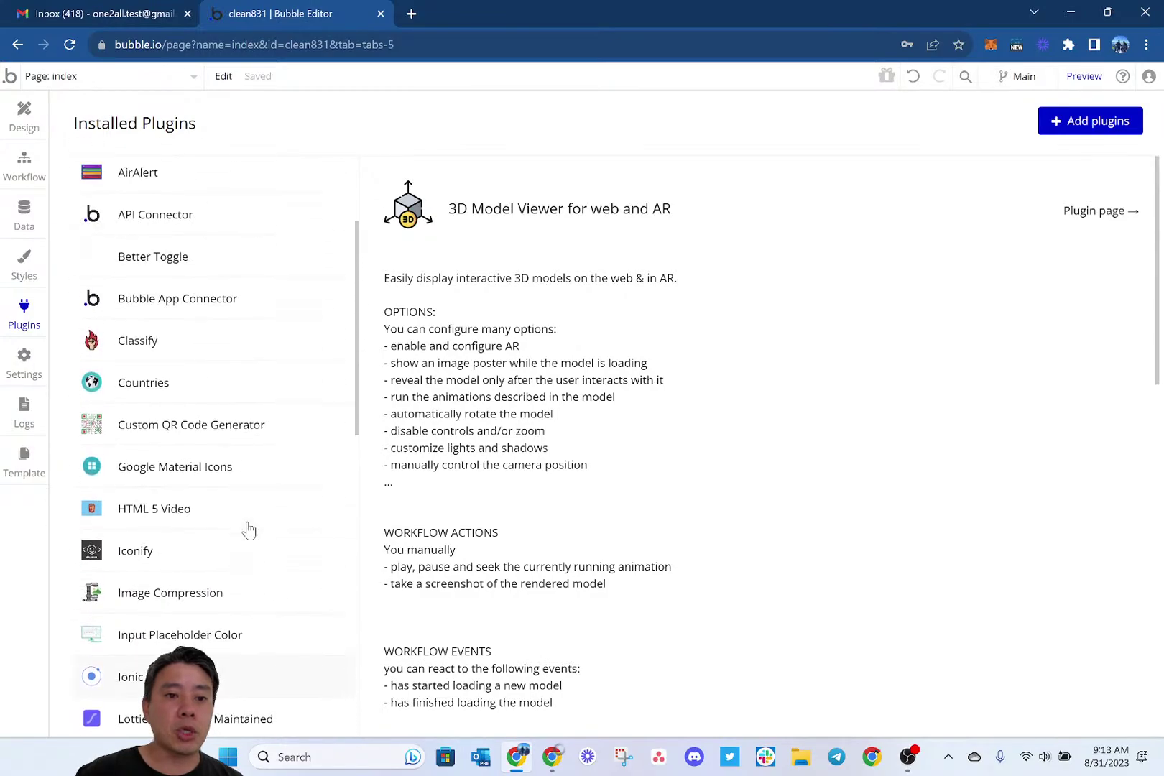
{"action": "scroll", "coordinate": [249, 529], "scroll_direction": "up", "scroll_amount": 3}
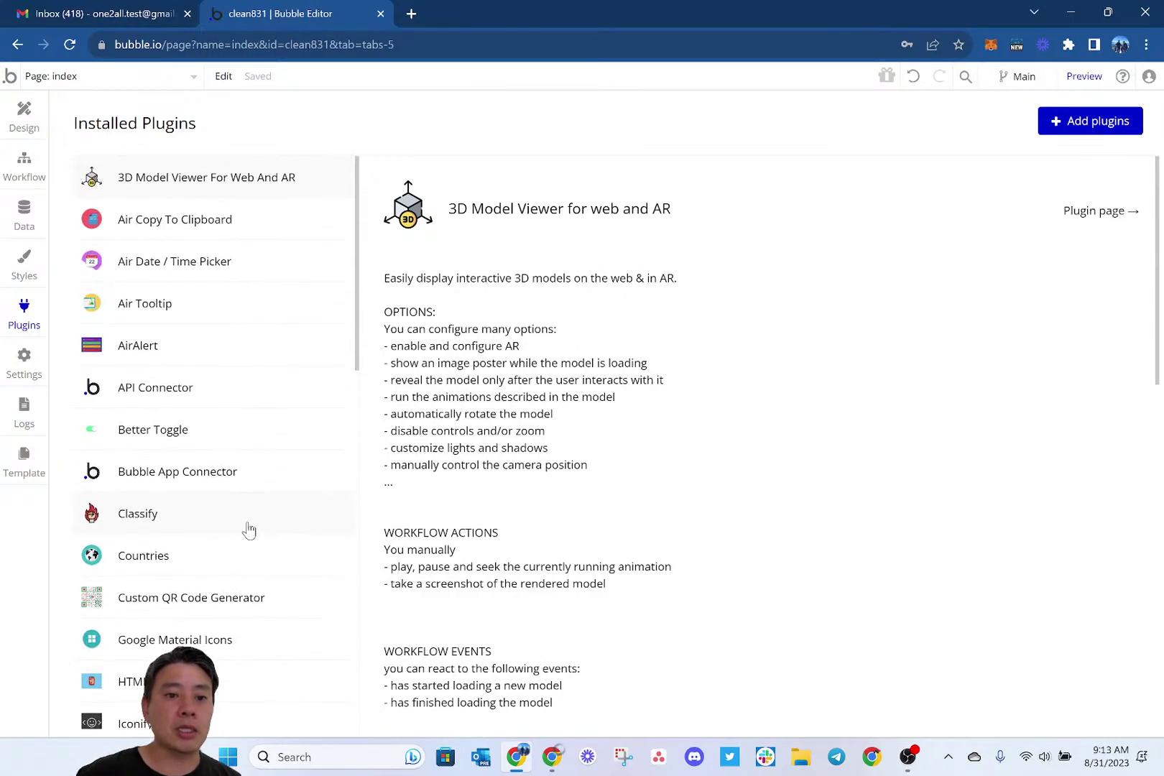
{"action": "scroll", "coordinate": [248, 529], "scroll_direction": "down", "scroll_amount": 4}
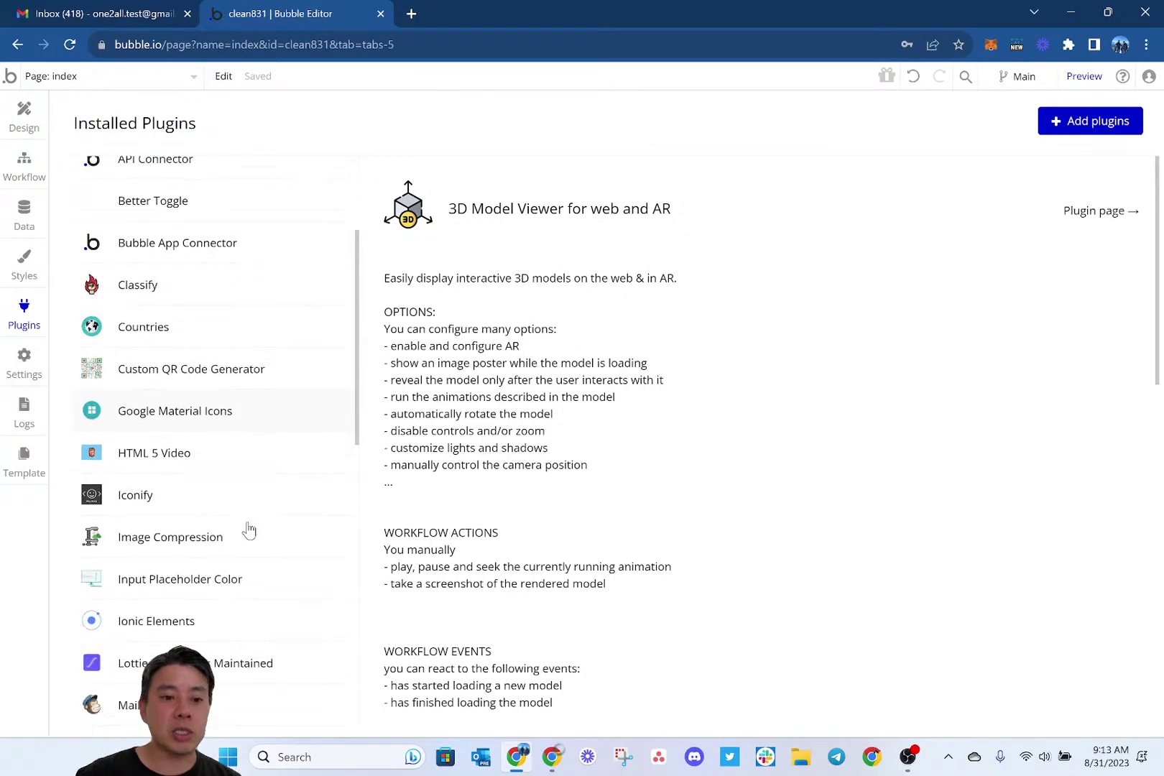
{"action": "scroll", "coordinate": [249, 529], "scroll_direction": "down", "scroll_amount": 4}
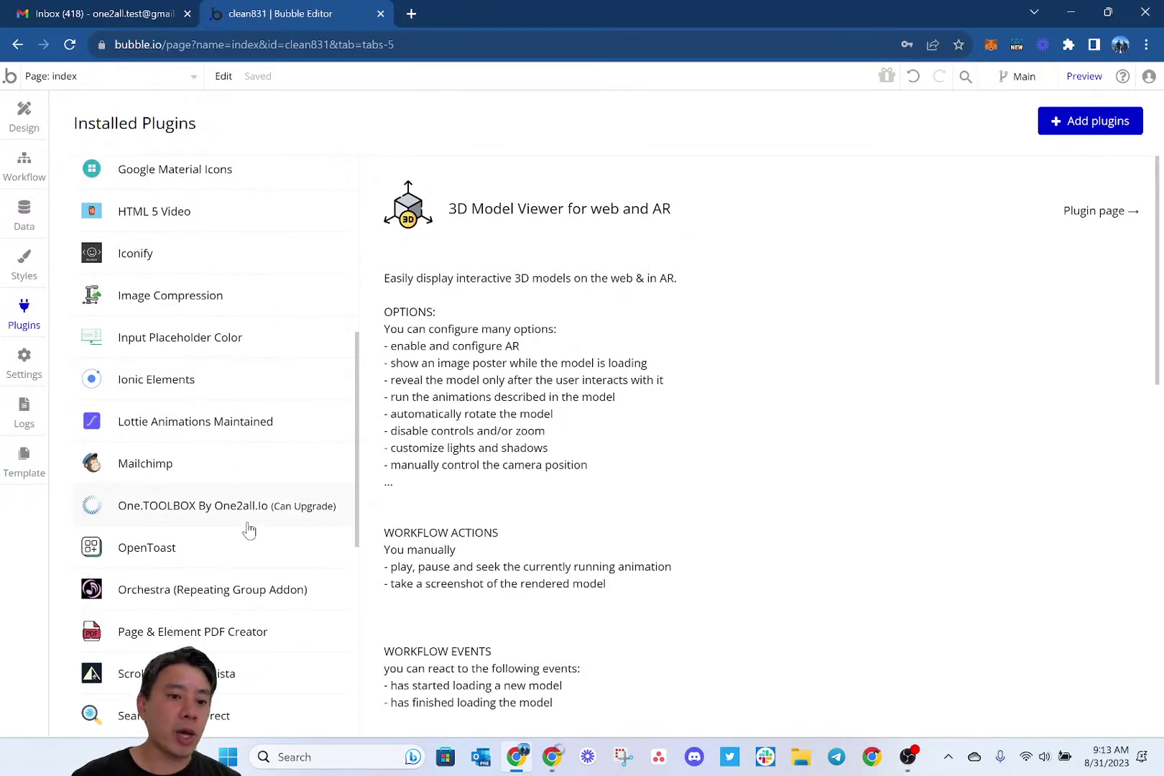
{"action": "scroll", "coordinate": [249, 530], "scroll_direction": "down", "scroll_amount": 7}
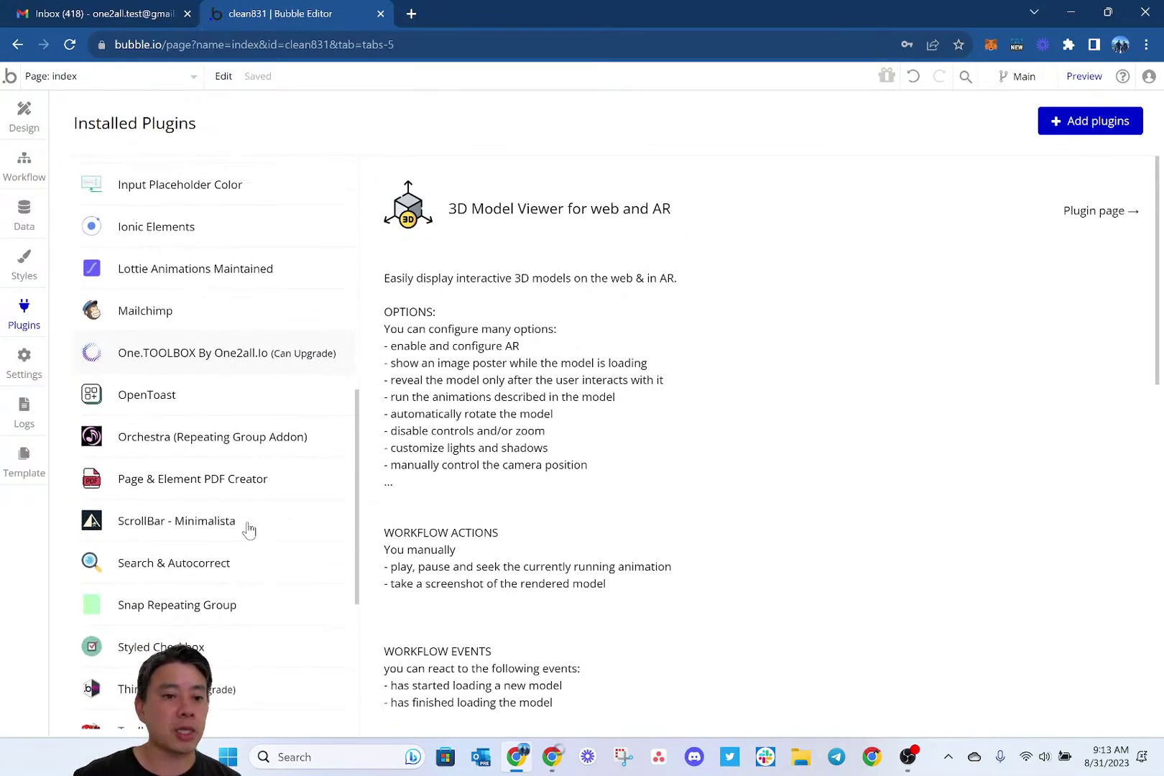
{"action": "scroll", "coordinate": [248, 530], "scroll_direction": "down", "scroll_amount": 2}
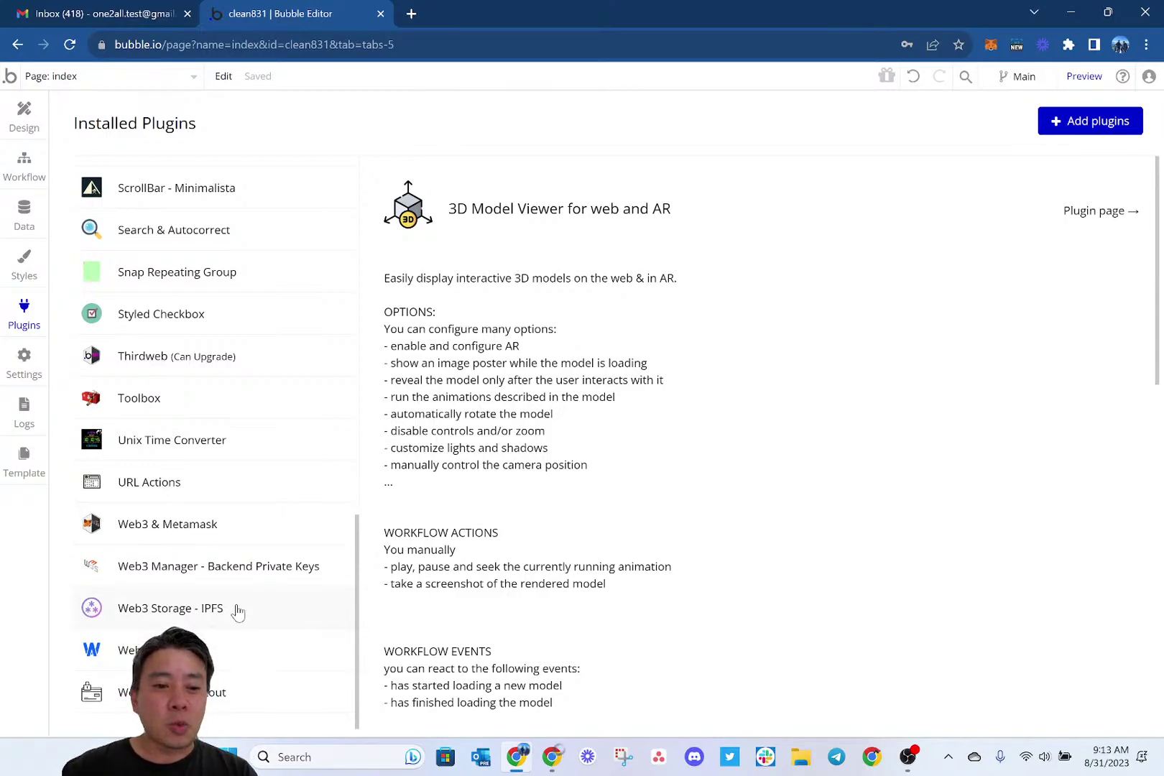
In a new tab, search 'web3auth dashboard' and open the Web3Auth Dashboard result.
{"action": "key", "text": "ctrl+t"}
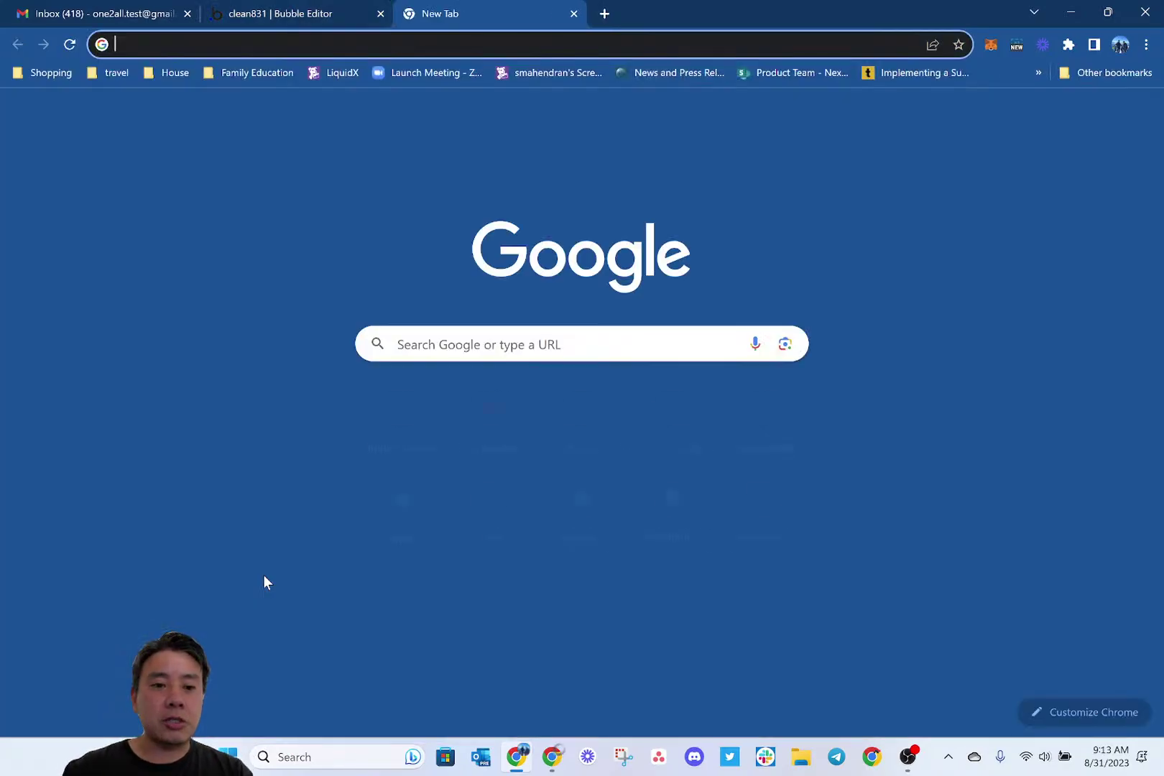
{"action": "type", "text": "web3auth dashboard"}
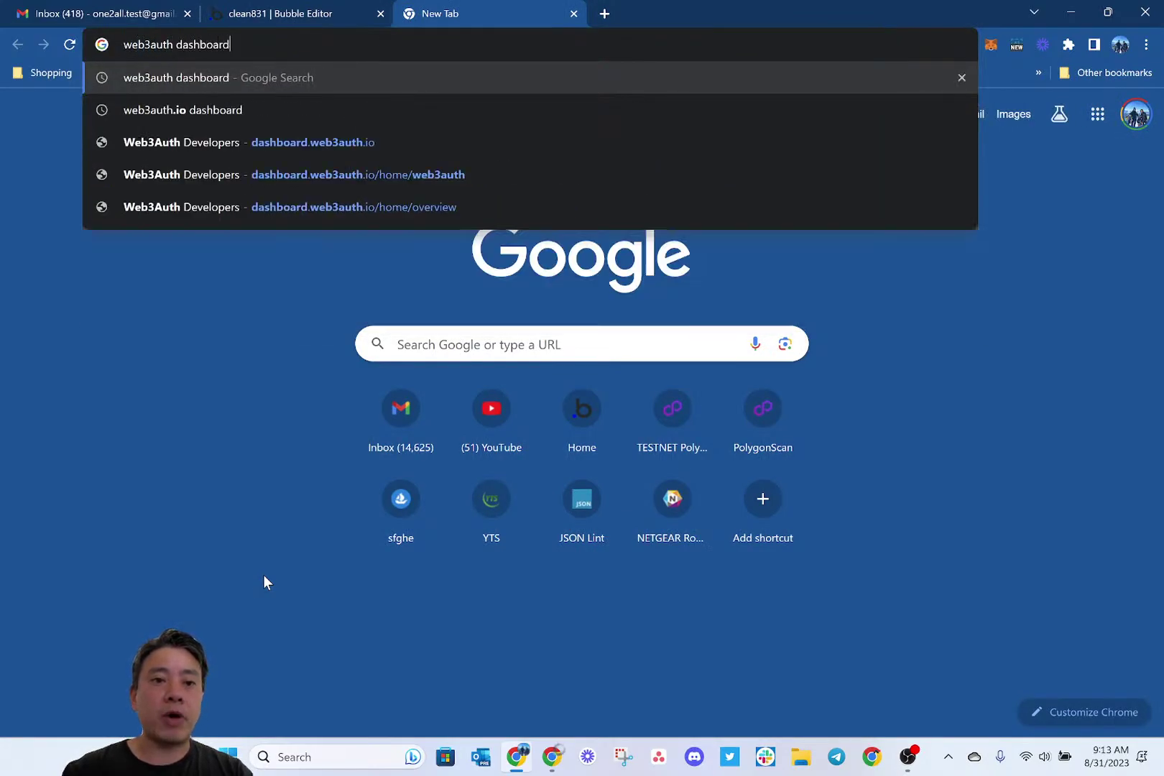
{"action": "key", "text": "Return"}
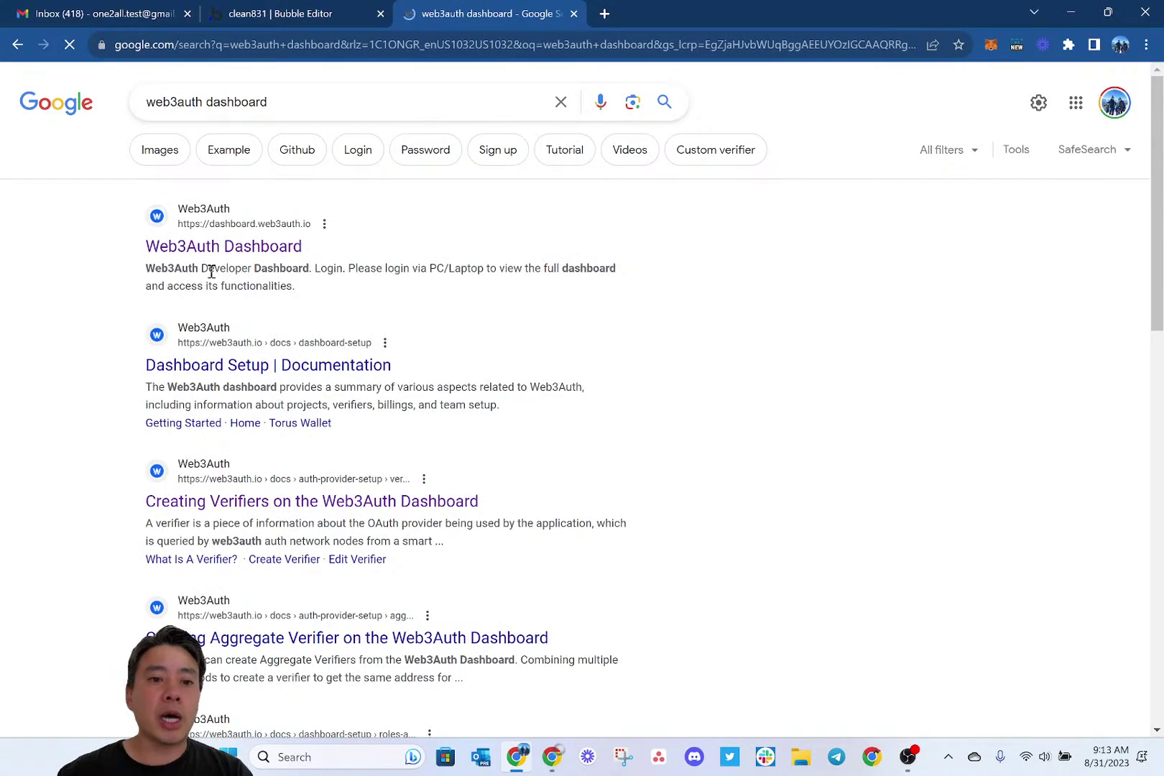
{"action": "left_click", "coordinate": [312, 260]}
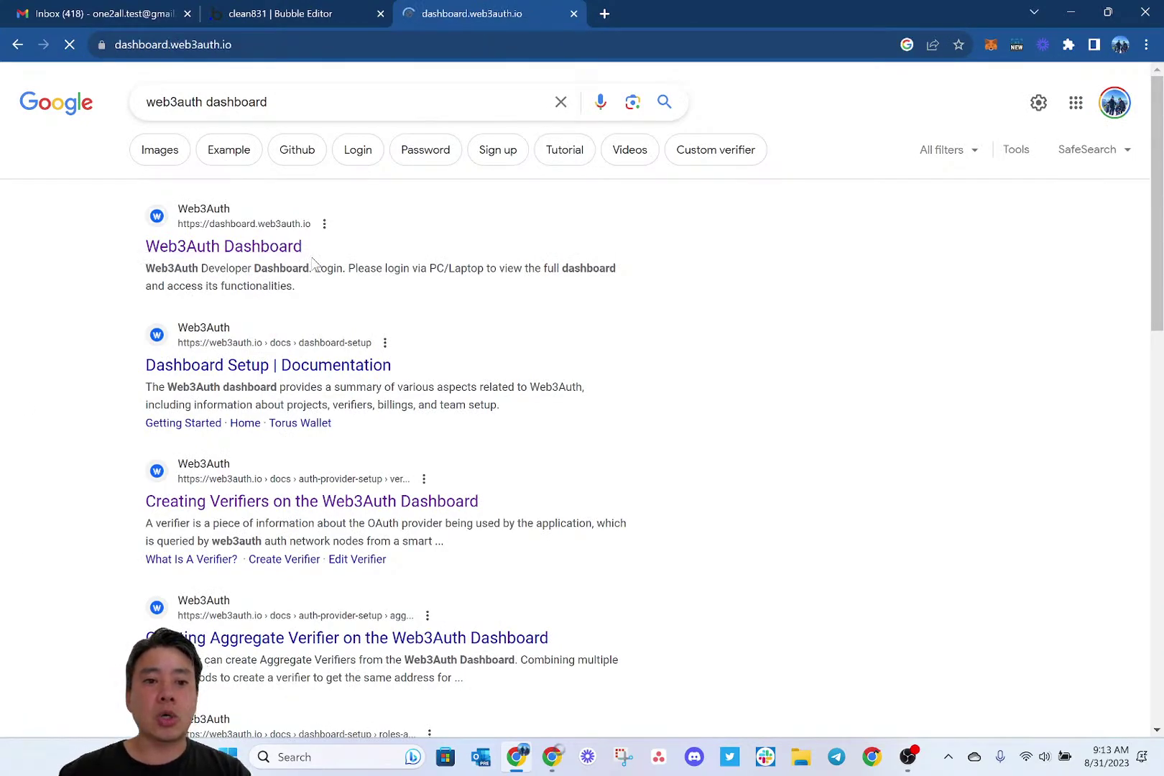
In another new tab, search 'thirdweb.com dashboard' and open the thirdweb dashboard.
{"action": "key", "text": "ctrl+t"}
{"action": "type", "text": "th"}
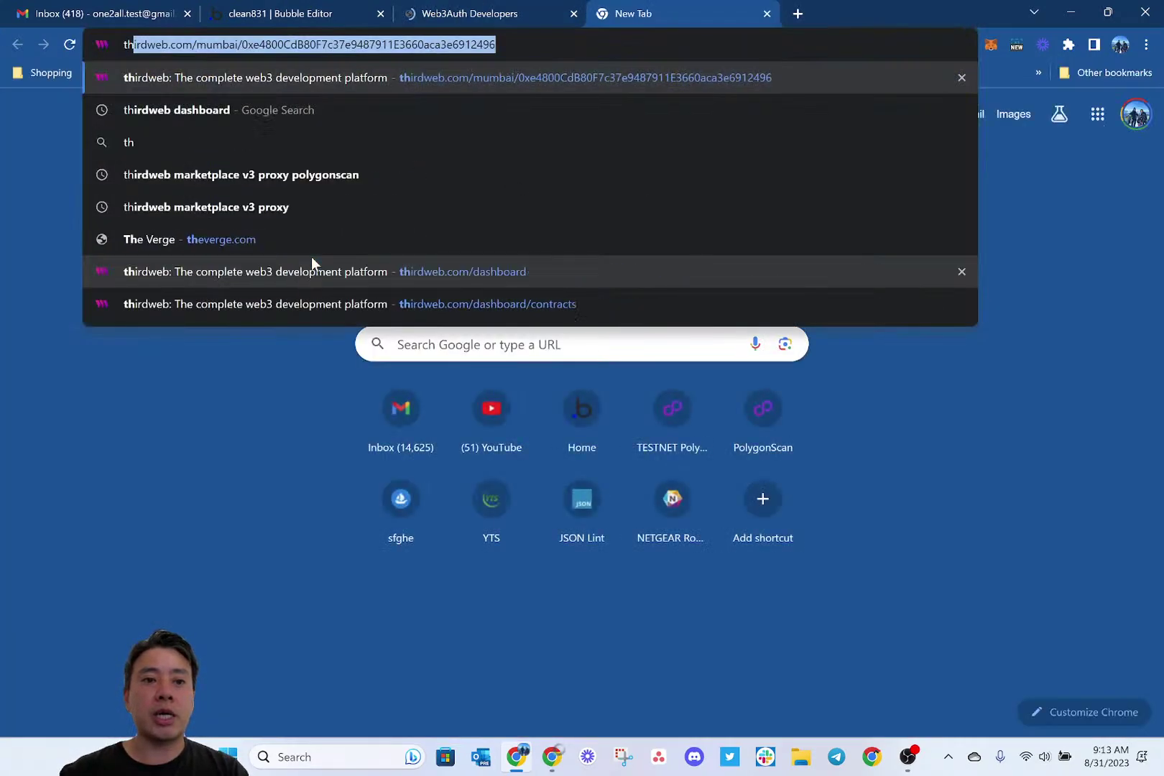
{"action": "type", "text": "irdweb.com dashboard"}
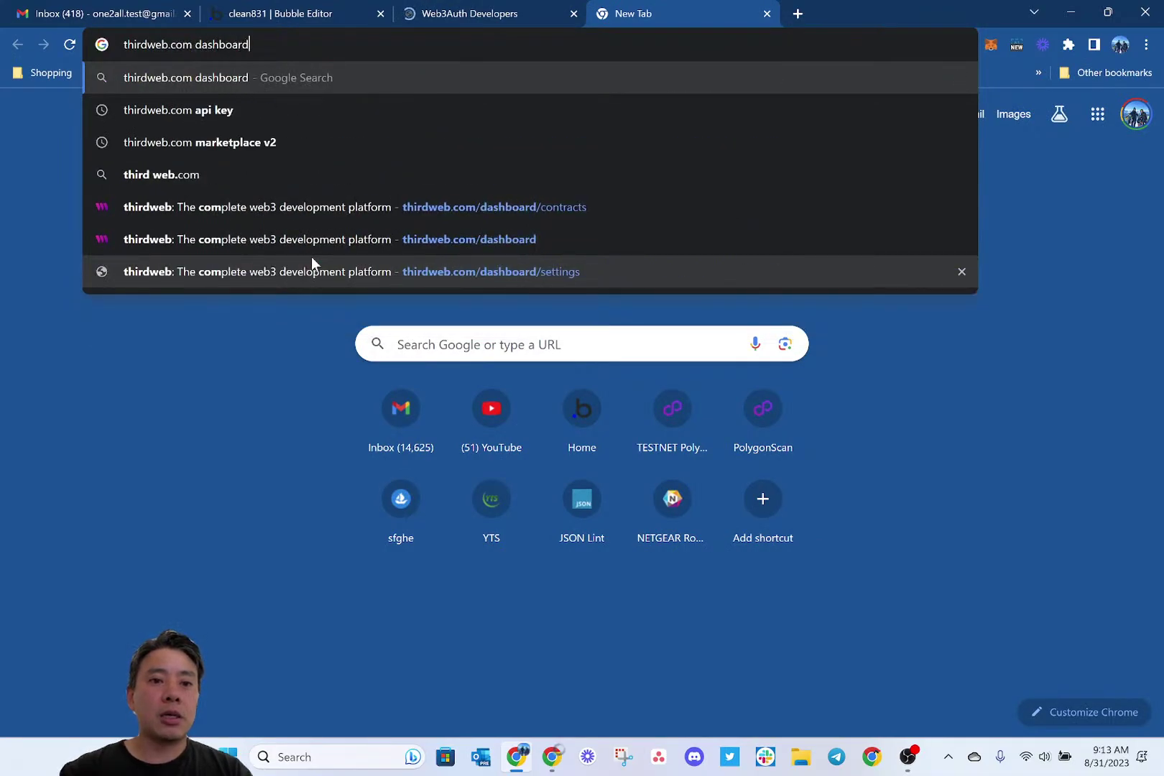
{"action": "key", "text": "Return"}
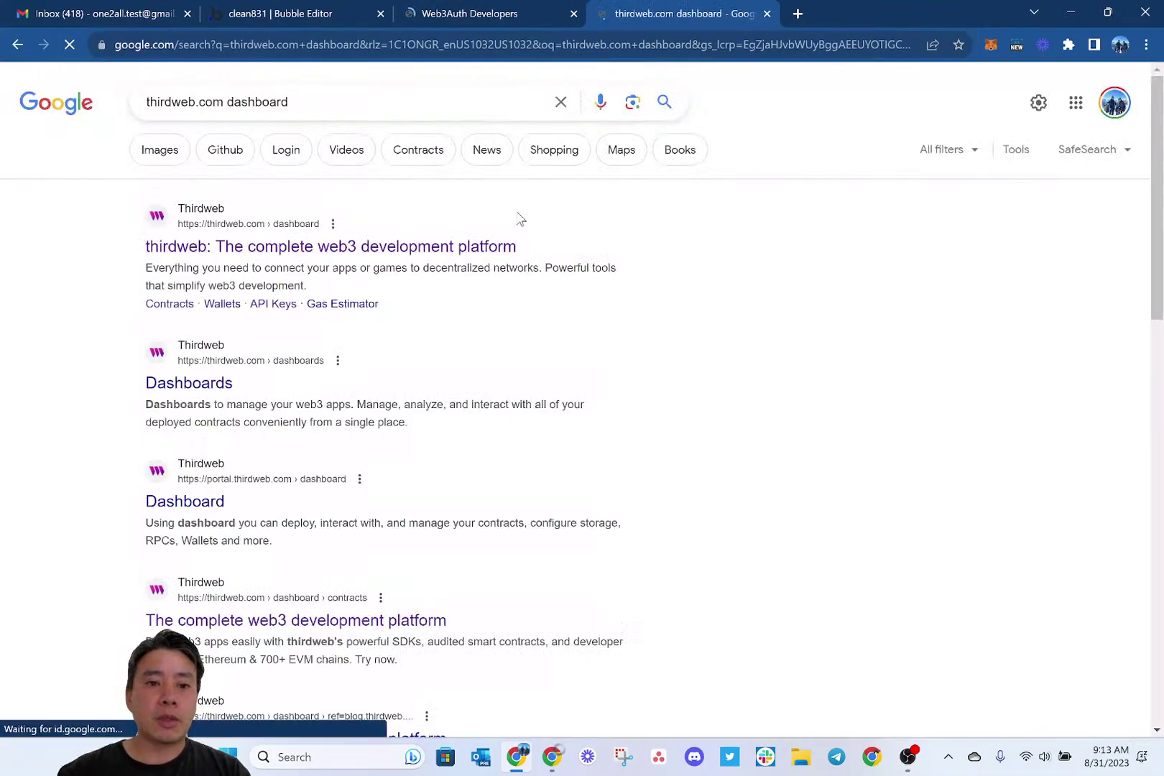
{"action": "left_click", "coordinate": [526, 241]}
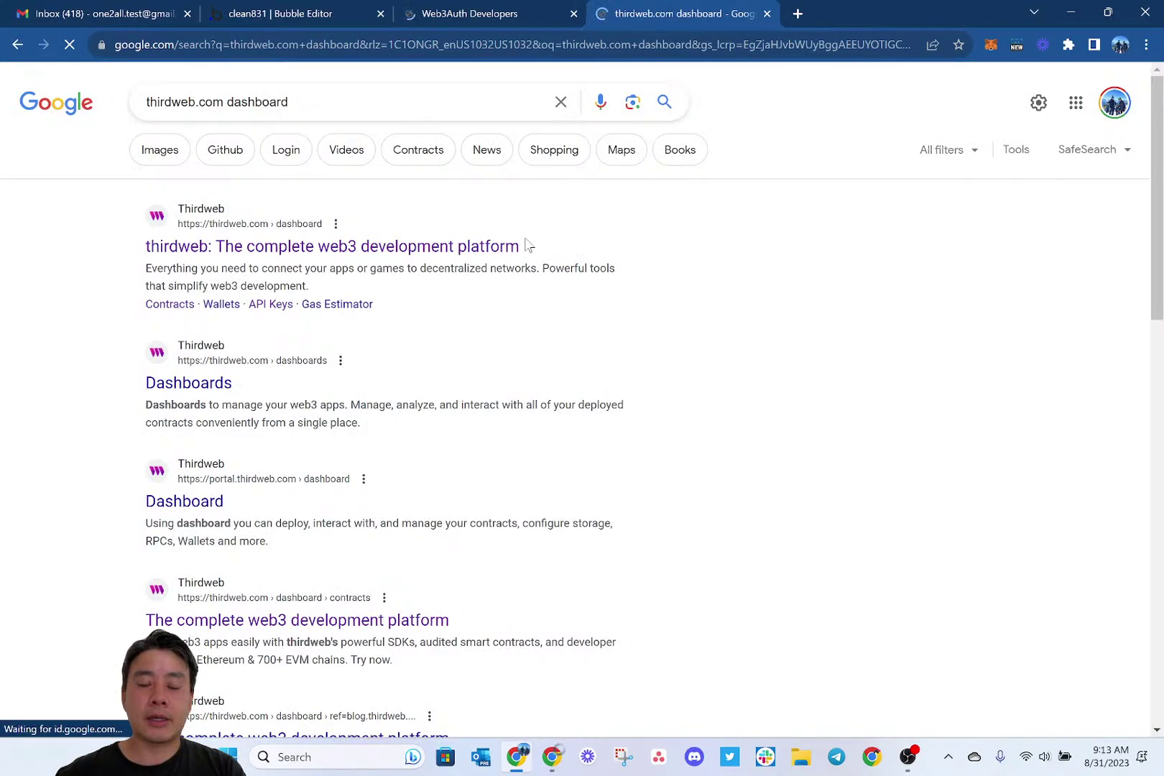
Open web3.storage in a third new tab.
{"action": "key", "text": "ctrl+t"}
{"action": "type", "text": "web3.s"}
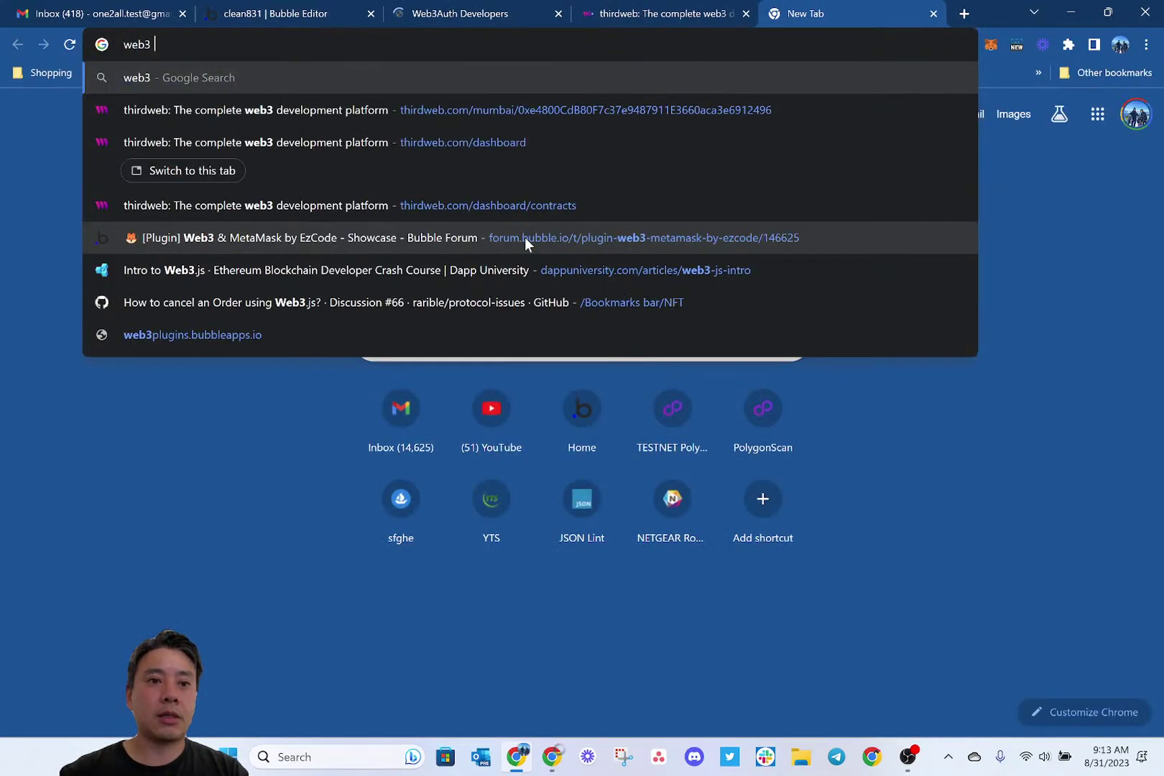
{"action": "type", "text": "torage"}
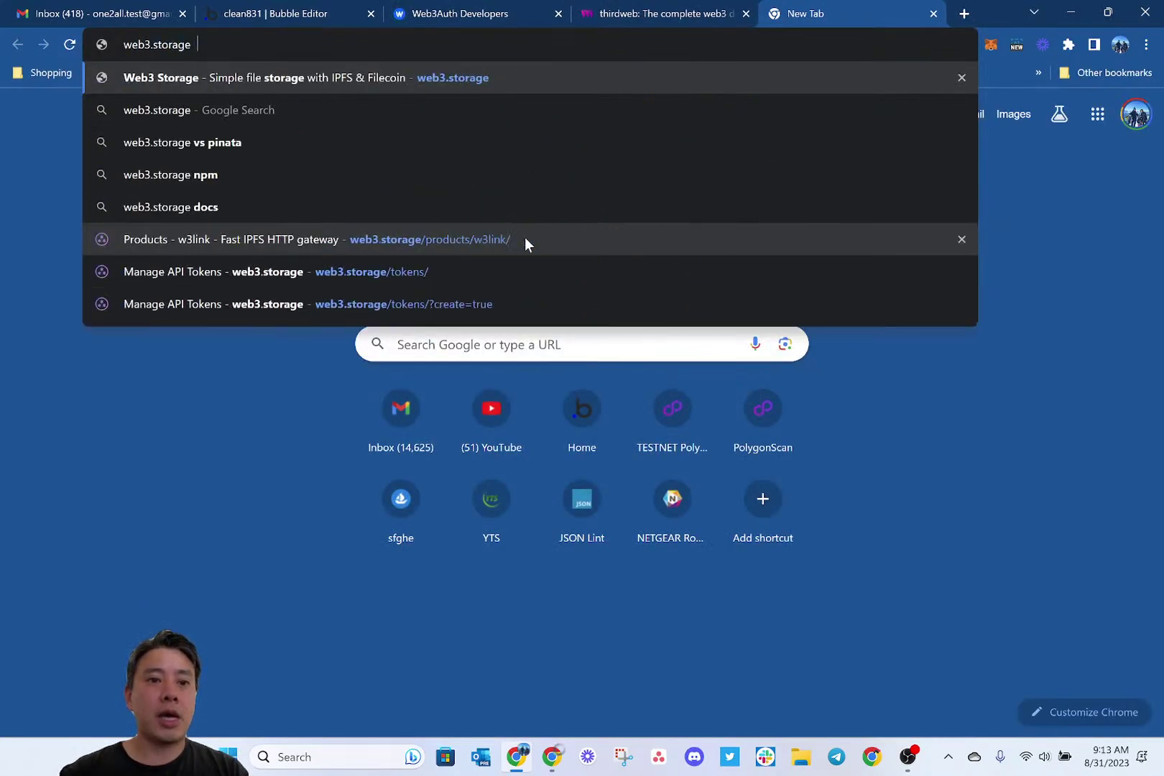
{"action": "key", "text": "Return"}
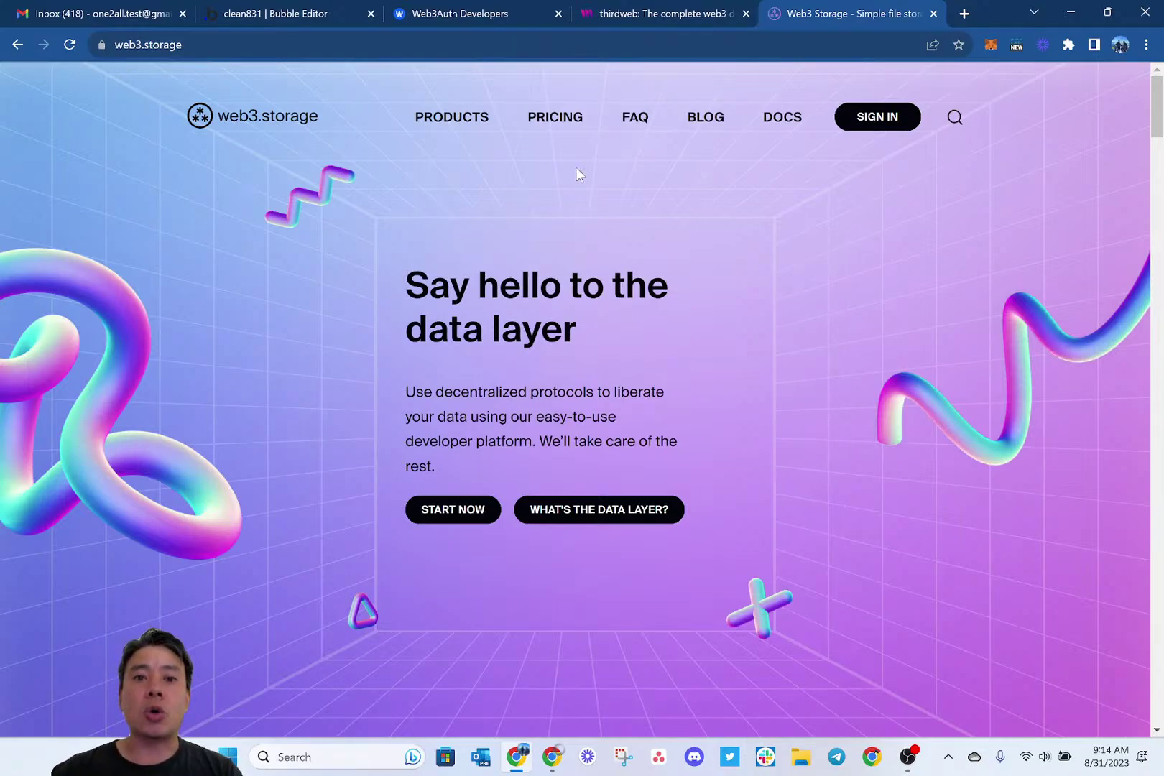
Look over the thirdweb dashboard and web3.storage tabs.
{"action": "key", "text": "ctrl+shift+Tab"}
{"action": "key", "text": "ctrl+shift+Tab"}
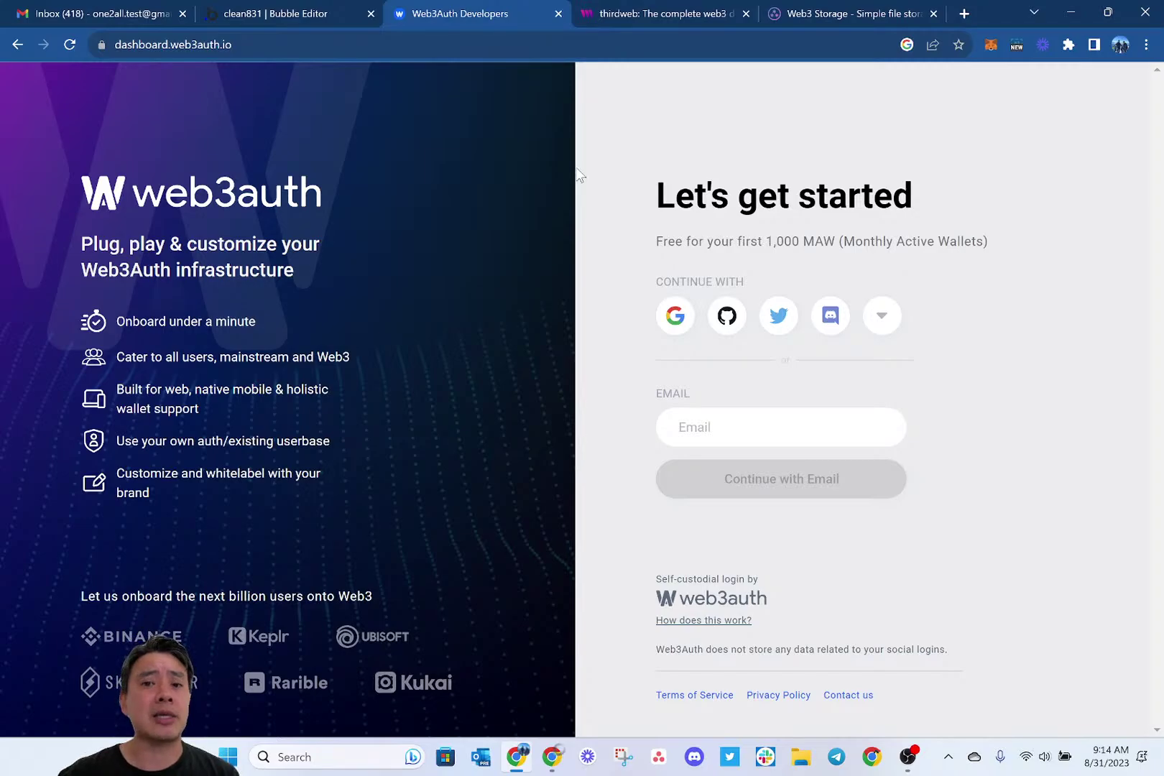
{"action": "left_click", "coordinate": [643, 11]}
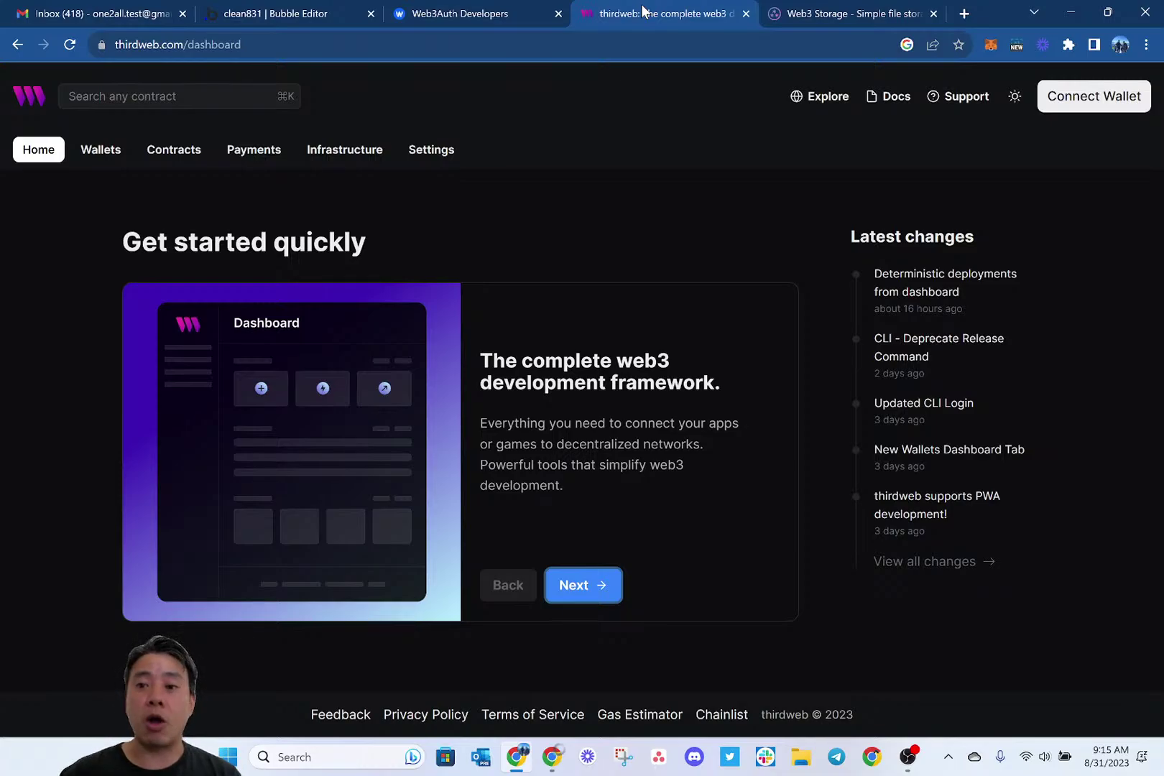
{"action": "left_click", "coordinate": [808, 8]}
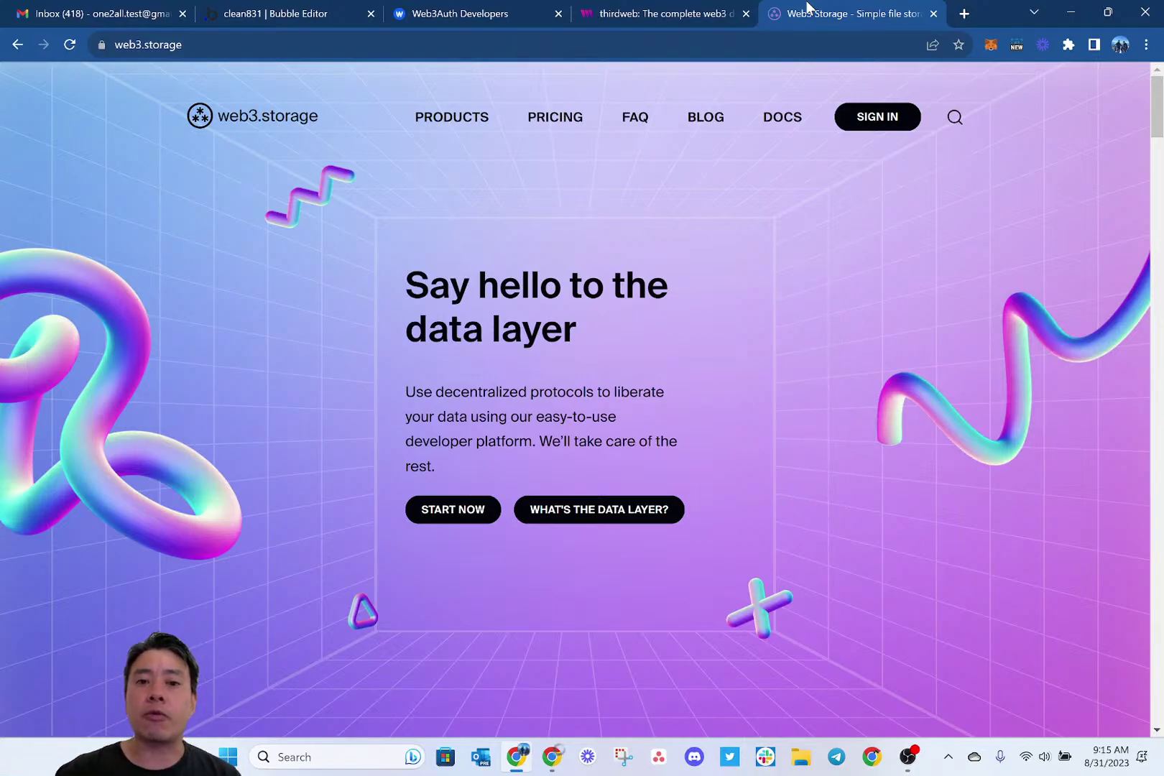
Return to Web3Auth's 'Let's get started' page and enter the account email address.
{"action": "left_click", "coordinate": [434, 16]}
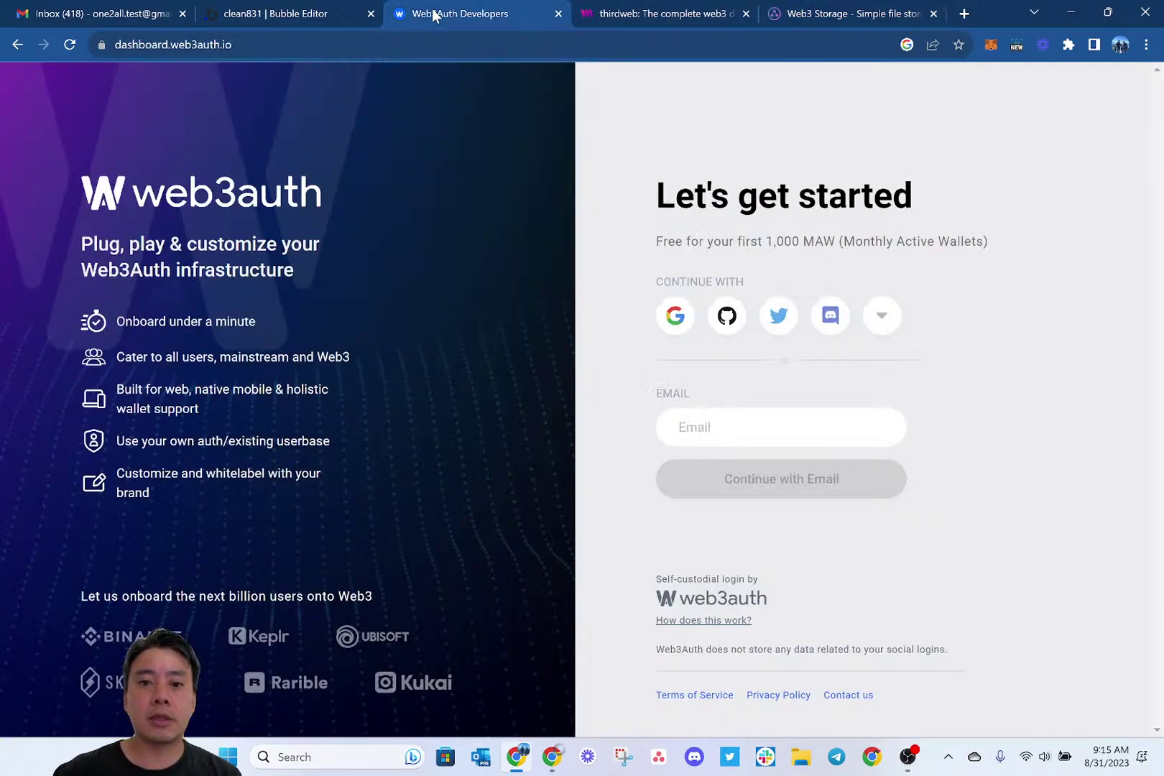
{"action": "left_click", "coordinate": [752, 427]}
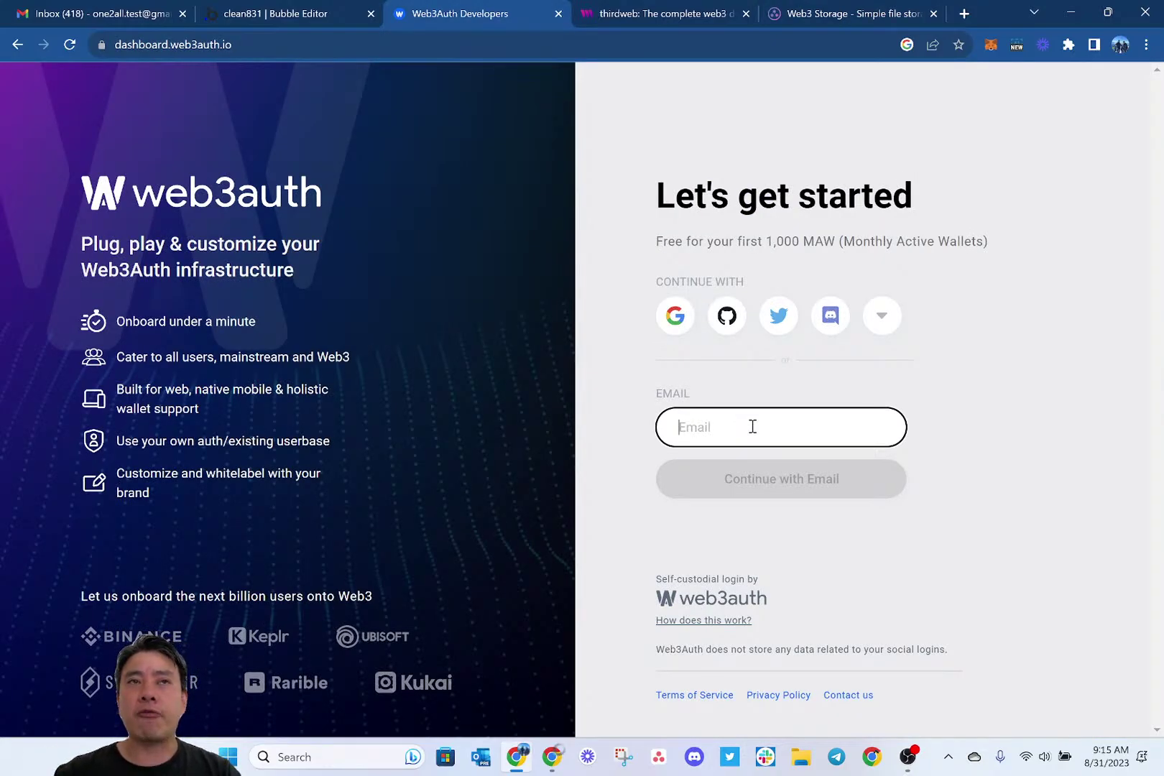
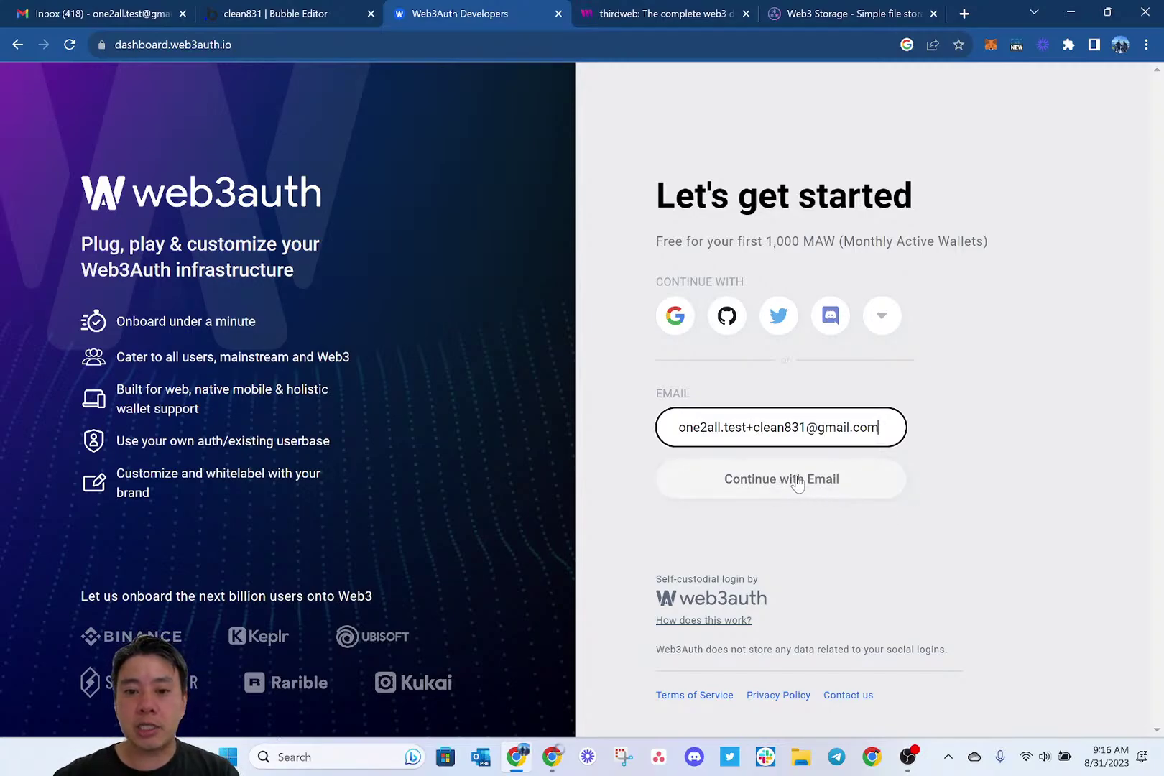
Submit the email with Continue with Email, then switch to the Gmail inbox.
{"action": "left_click", "coordinate": [716, 481]}
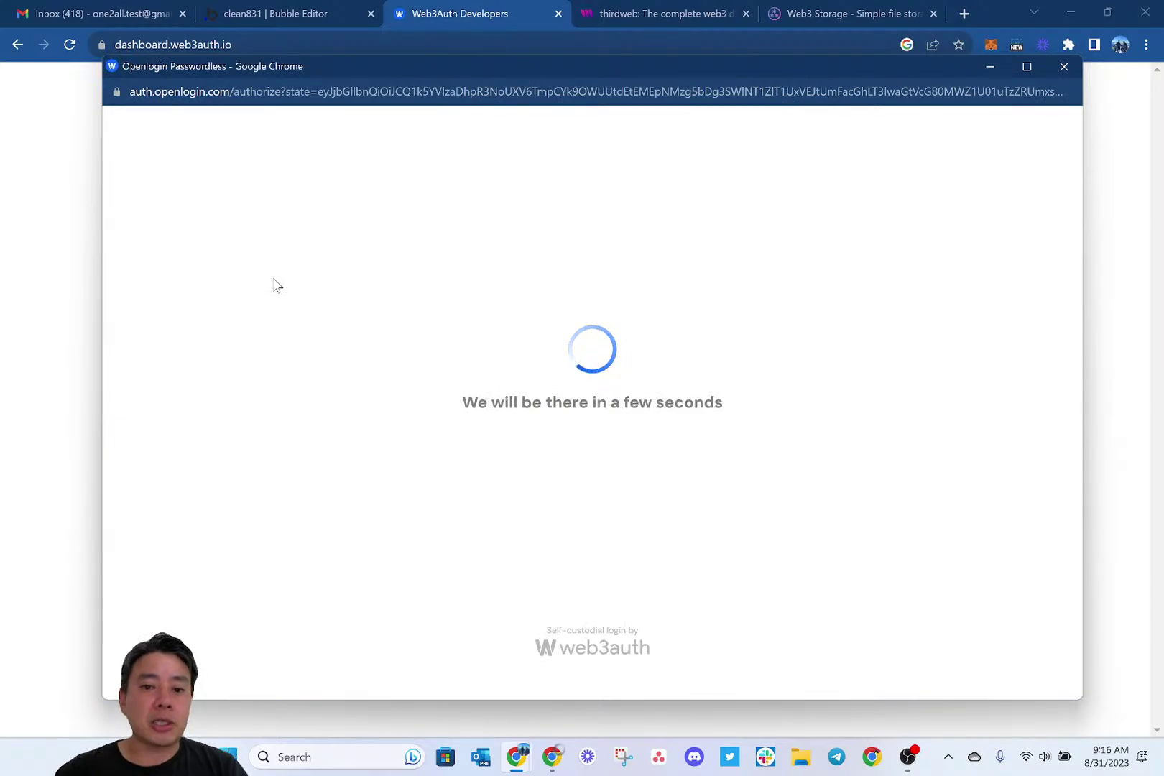
{"action": "left_click", "coordinate": [100, 9]}
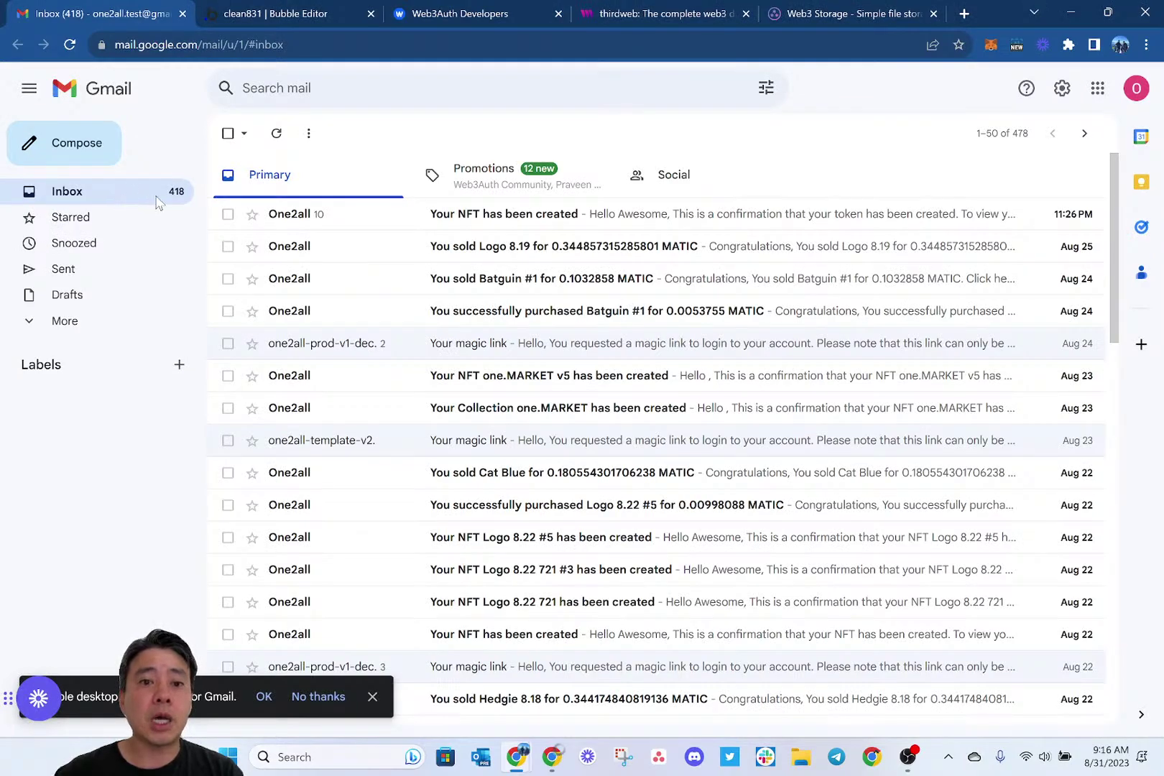
Find the Web3Auth verification email in the Spam folder and mark it as safe.
{"action": "left_click", "coordinate": [511, 185]}
{"action": "left_click", "coordinate": [225, 186]}
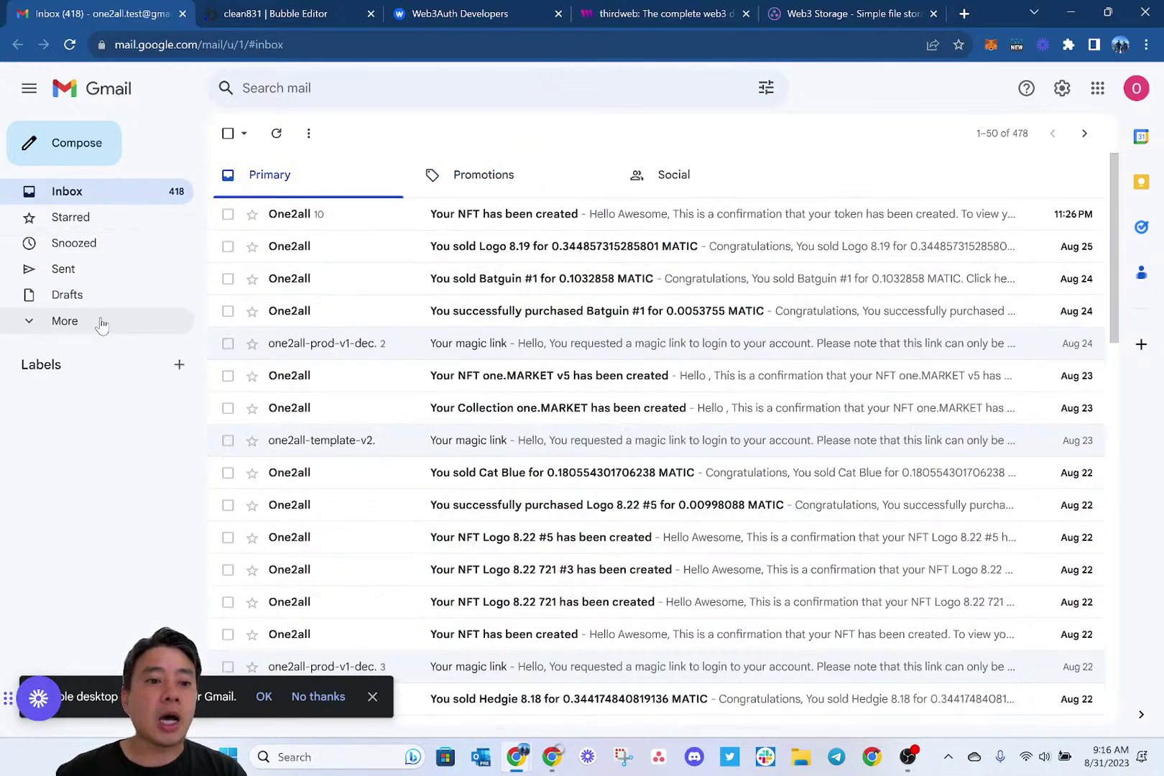
{"action": "left_click", "coordinate": [63, 323]}
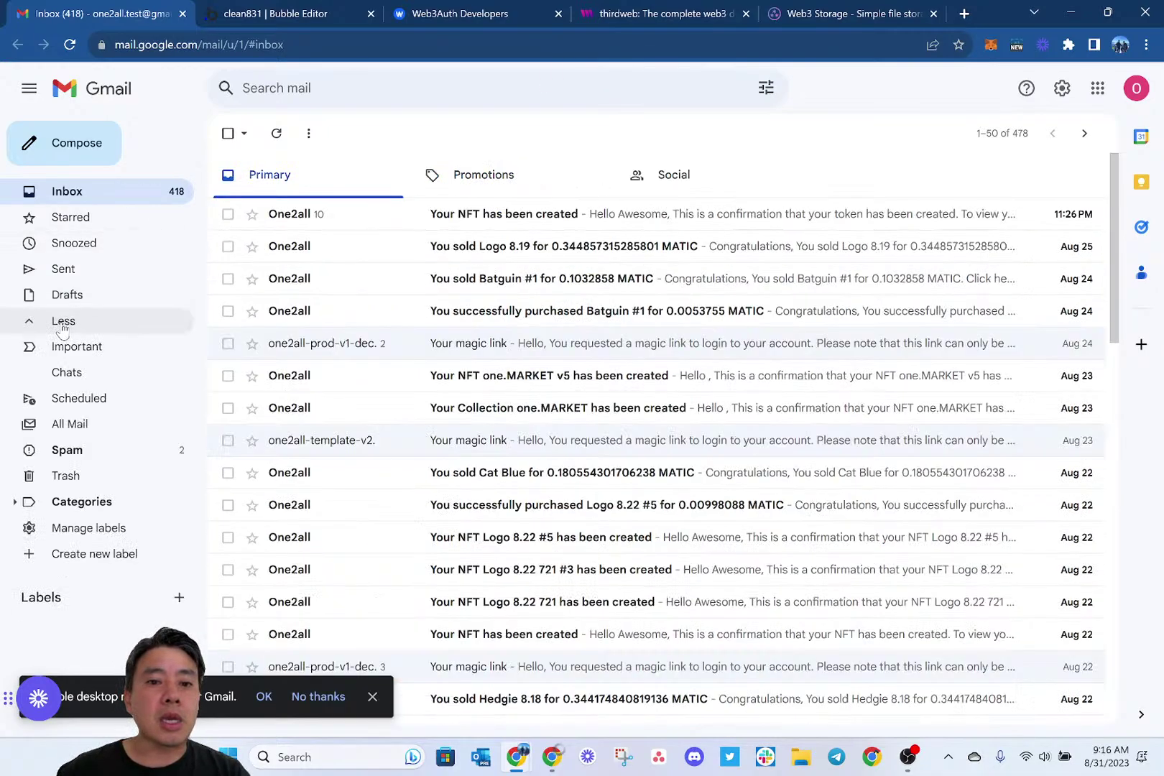
{"action": "left_click", "coordinate": [91, 458]}
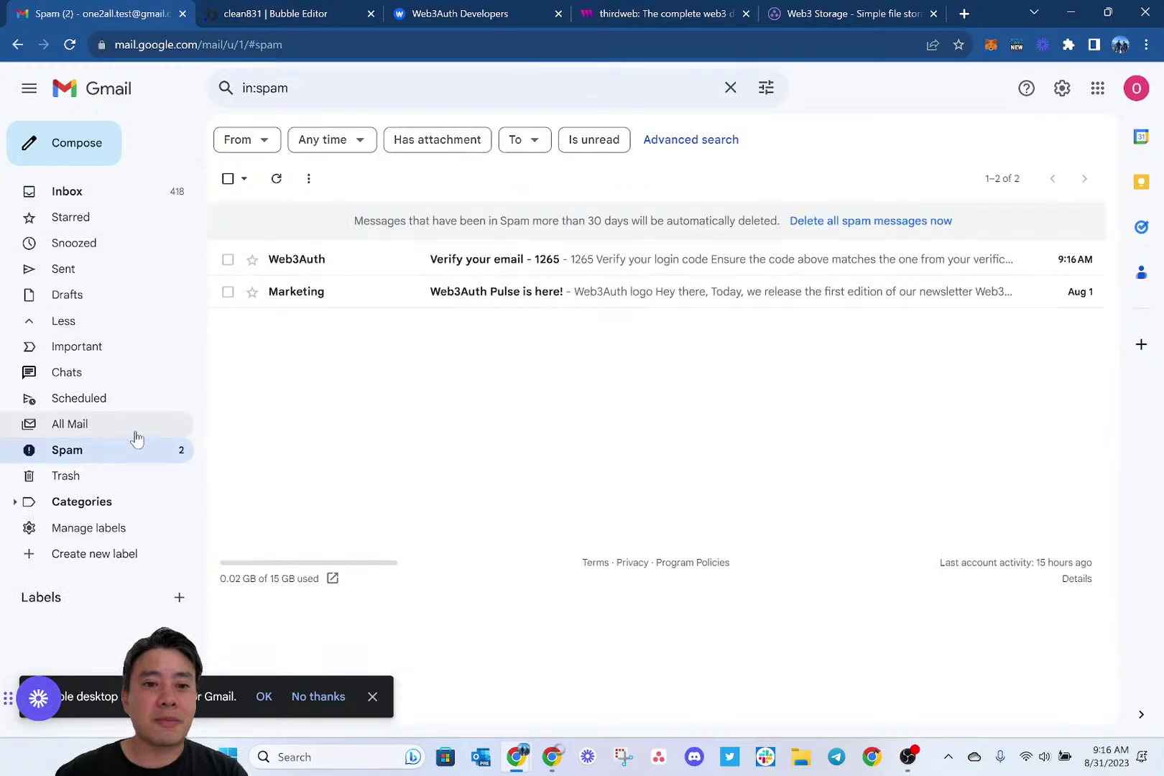
{"action": "left_click", "coordinate": [387, 260]}
{"action": "left_click", "coordinate": [284, 342]}
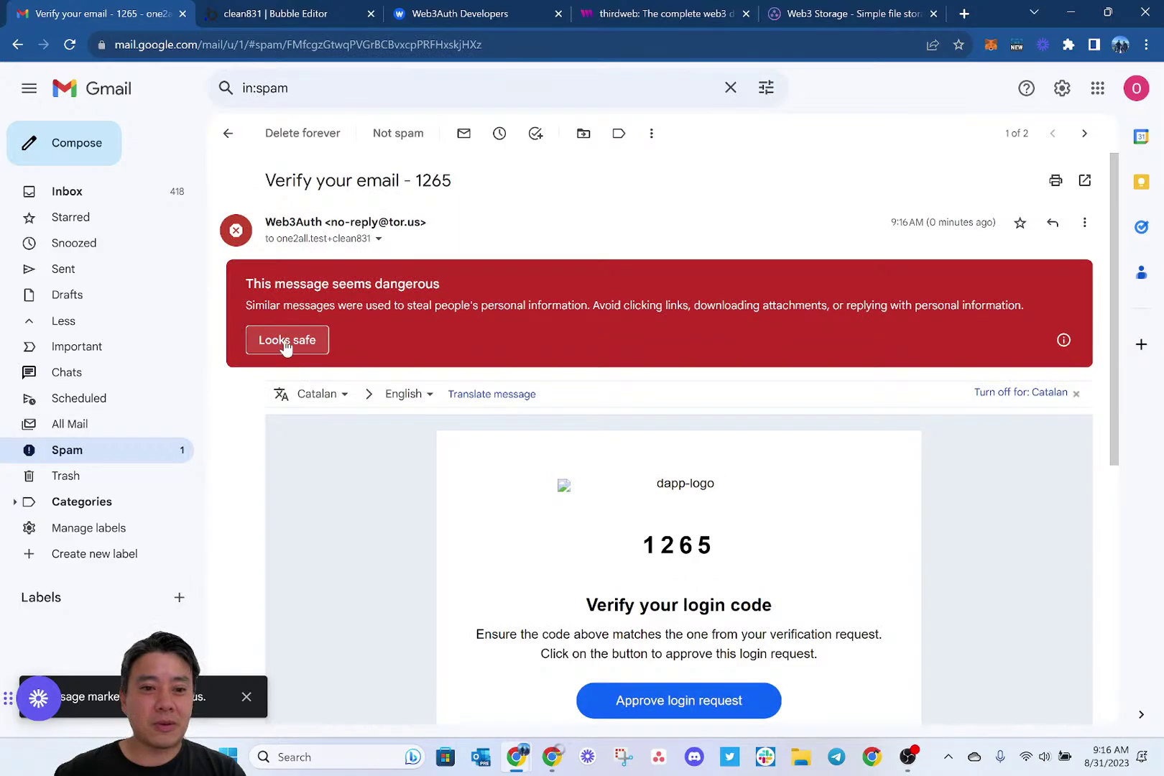
{"action": "left_click", "coordinate": [318, 343]}
{"action": "scroll", "coordinate": [416, 423], "scroll_direction": "down", "scroll_amount": 2}
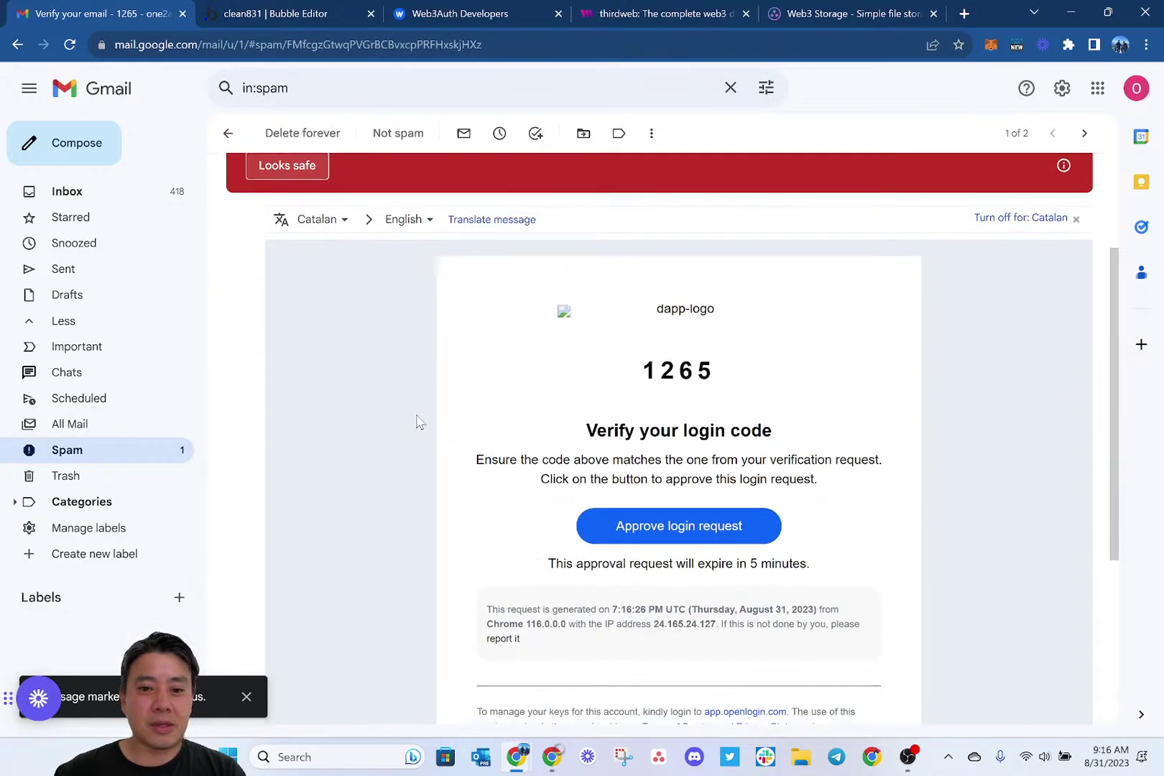
{"action": "scroll", "coordinate": [383, 265], "scroll_direction": "up", "scroll_amount": 2}
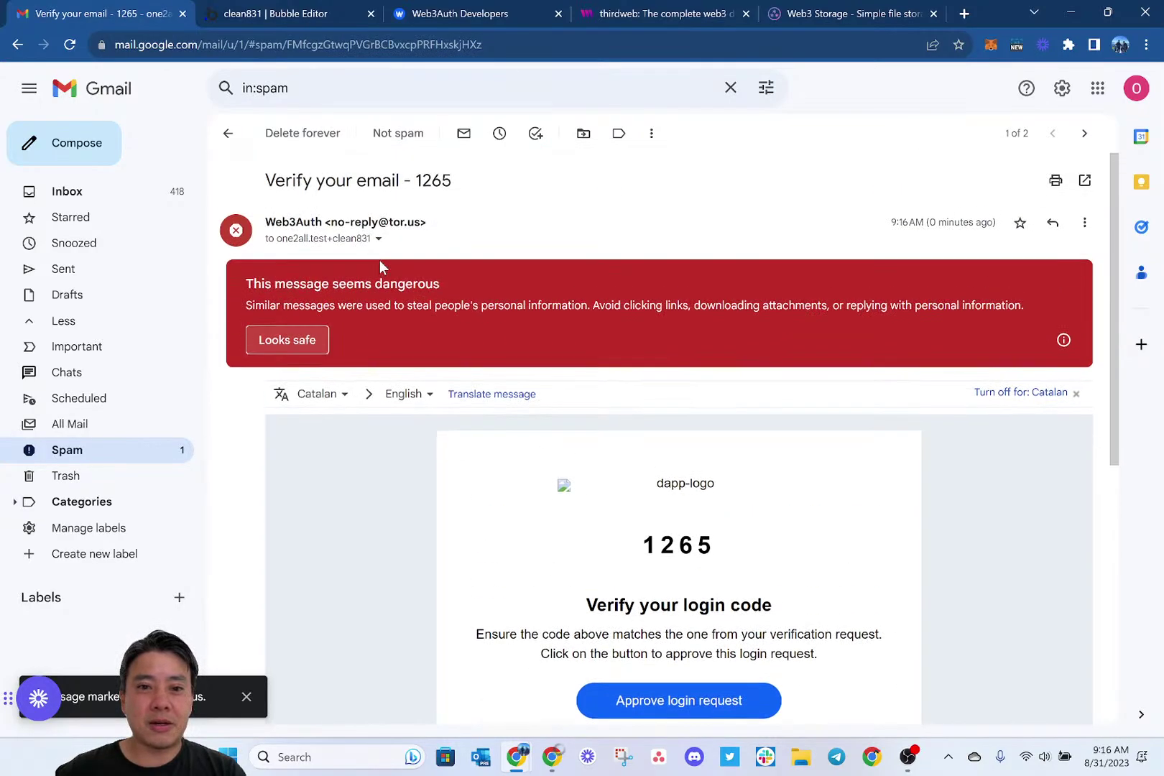
{"action": "left_click", "coordinate": [288, 343]}
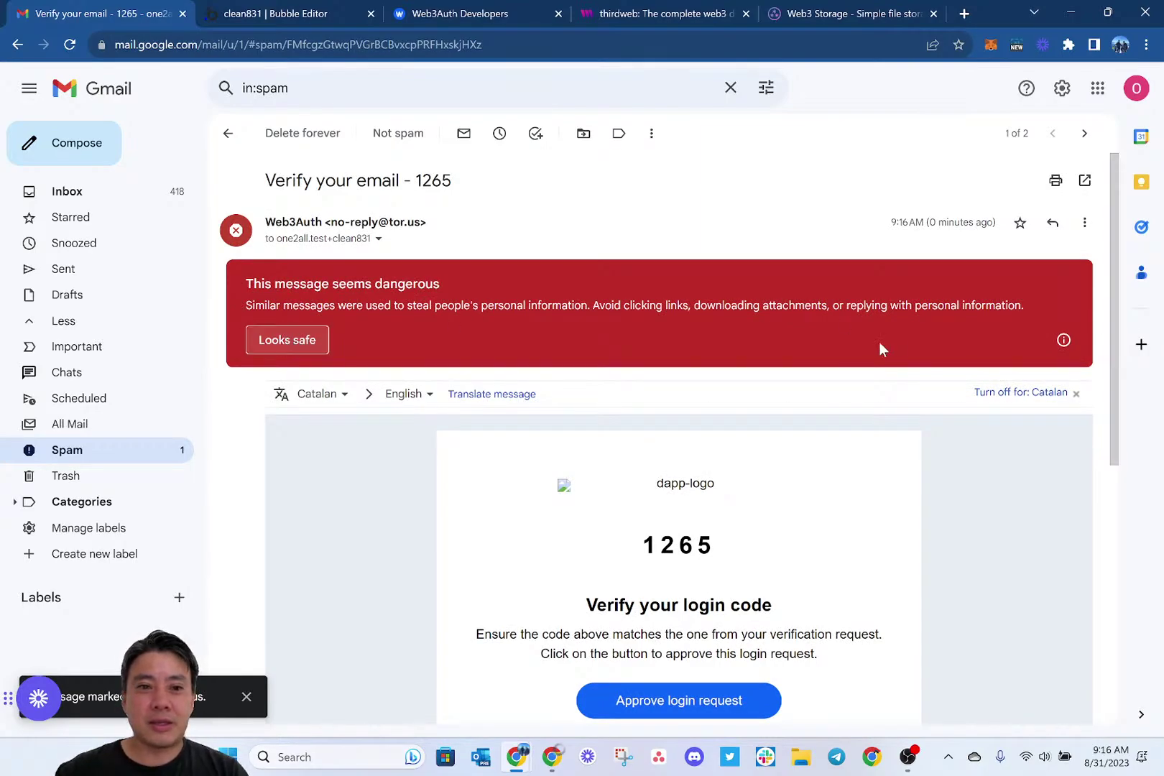
Reload Gmail and return to the Inbox.
{"action": "key", "text": "ctrl+l"}
{"action": "key", "text": "Return"}
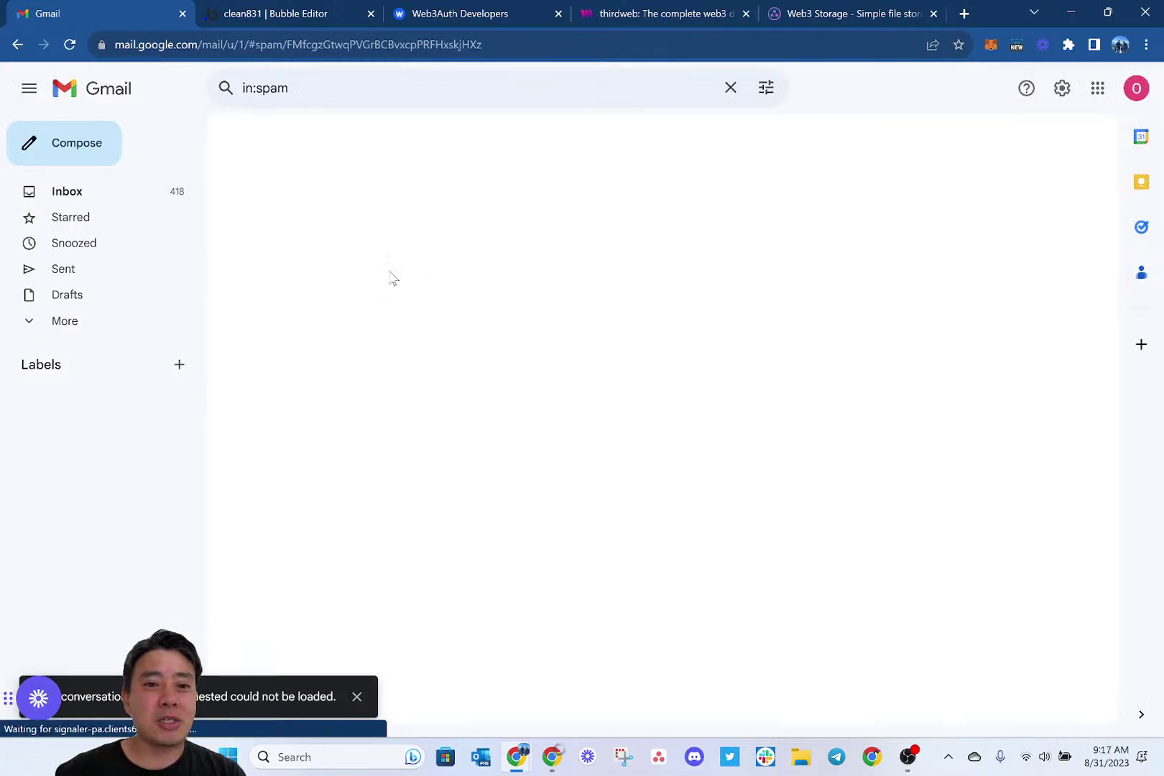
{"action": "left_click", "coordinate": [68, 322]}
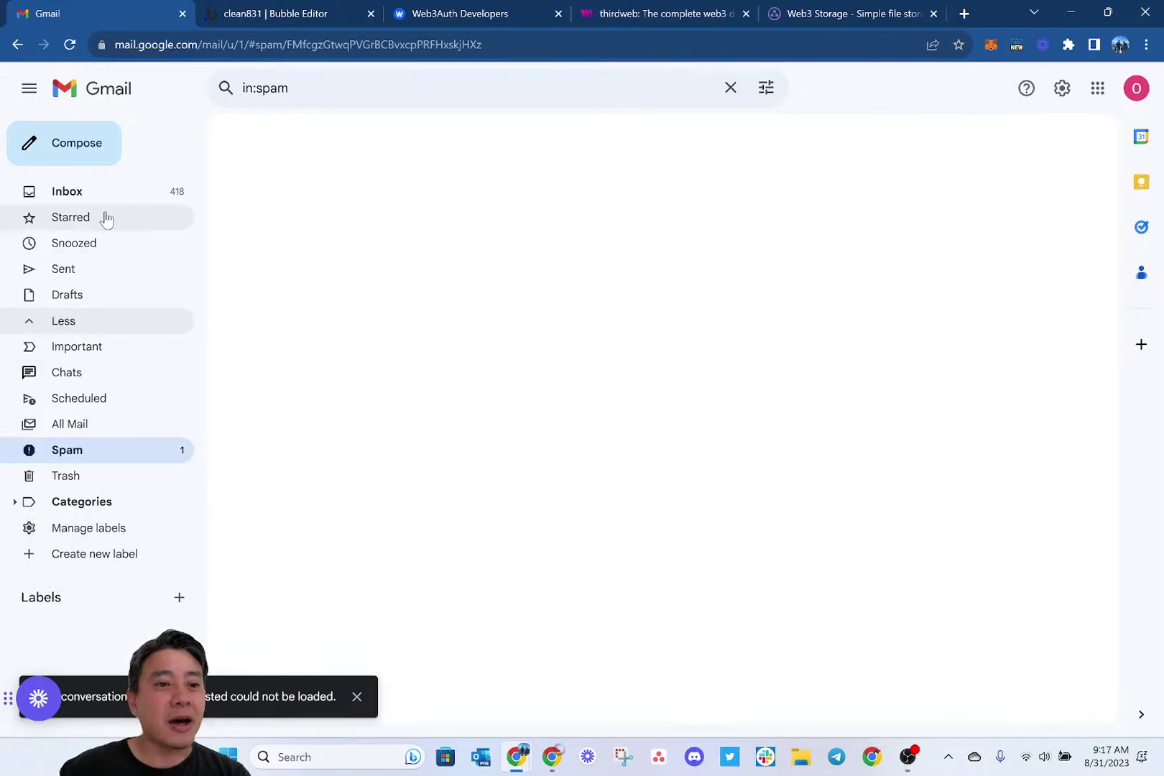
{"action": "left_click", "coordinate": [87, 193]}
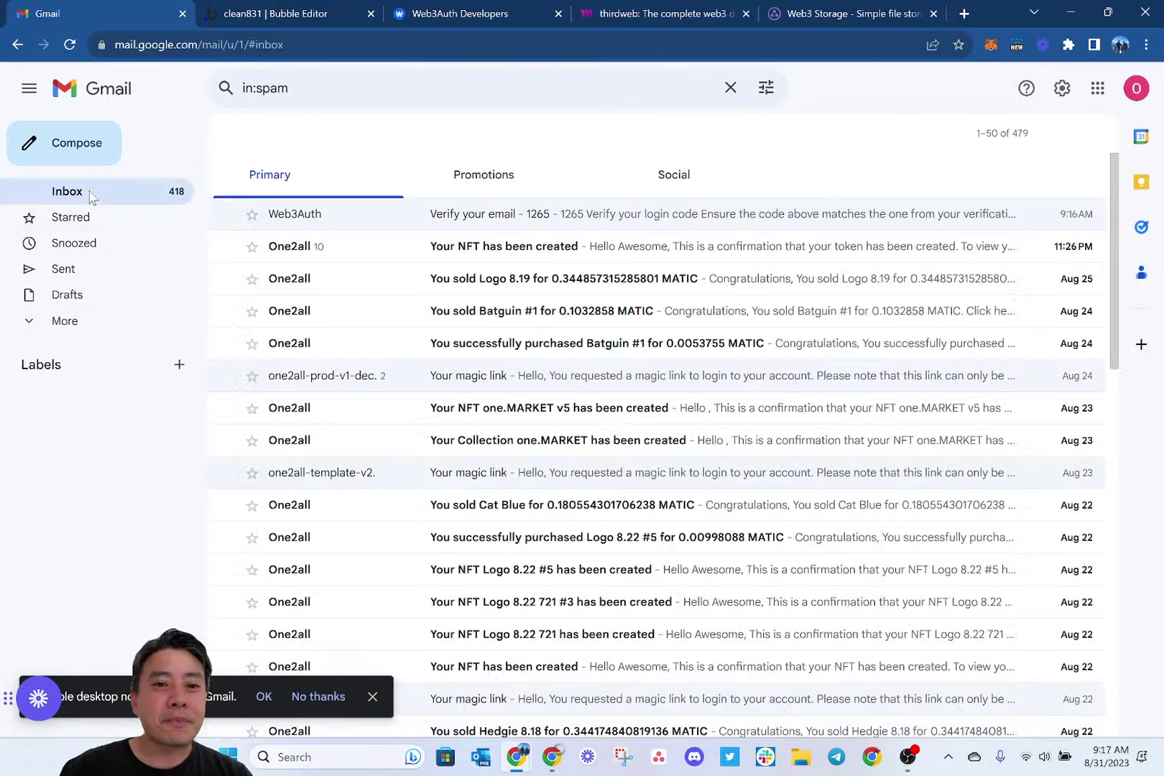
Open the Web3Auth verification email and approve its login request.
{"action": "left_click", "coordinate": [348, 216]}
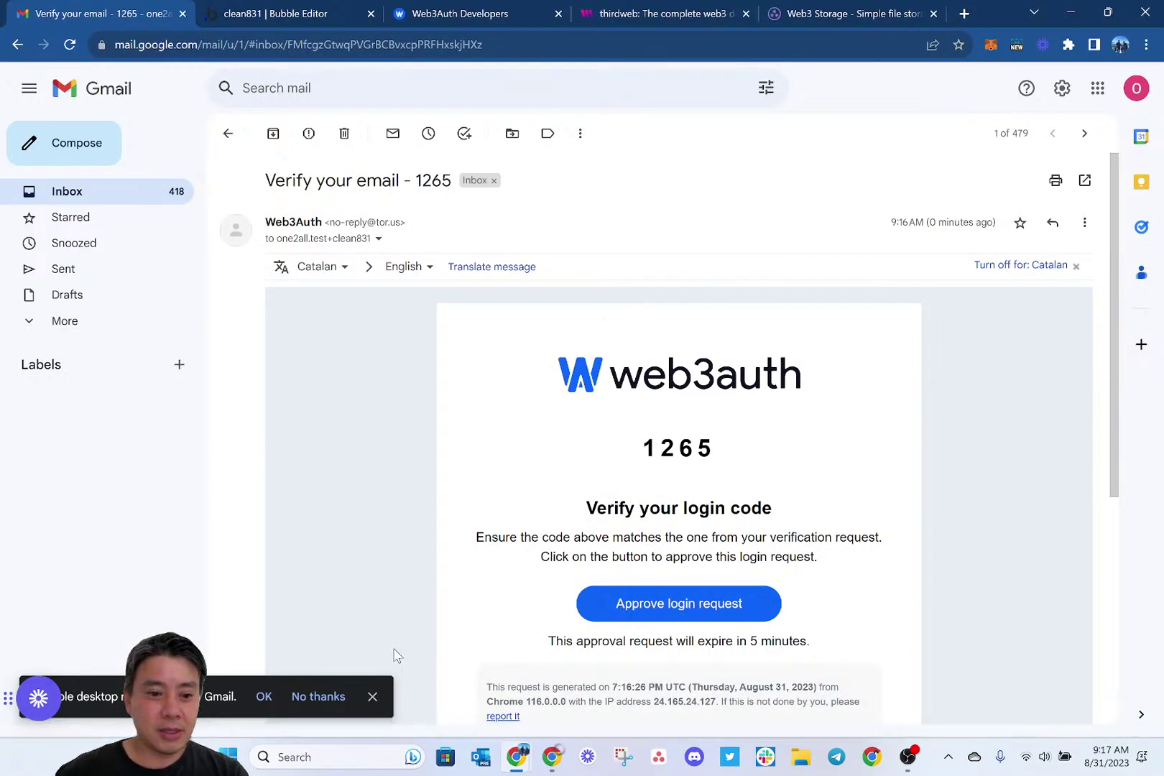
{"action": "left_click", "coordinate": [372, 696]}
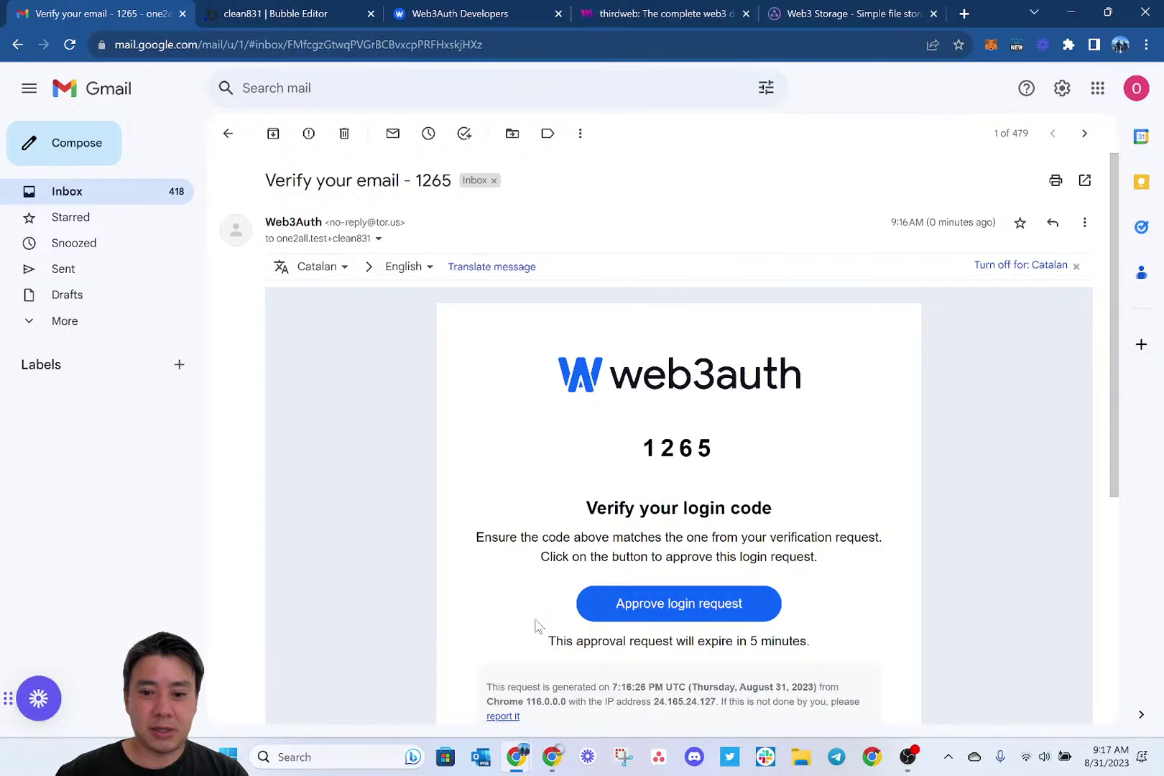
{"action": "scroll", "coordinate": [535, 625], "scroll_direction": "down", "scroll_amount": 3}
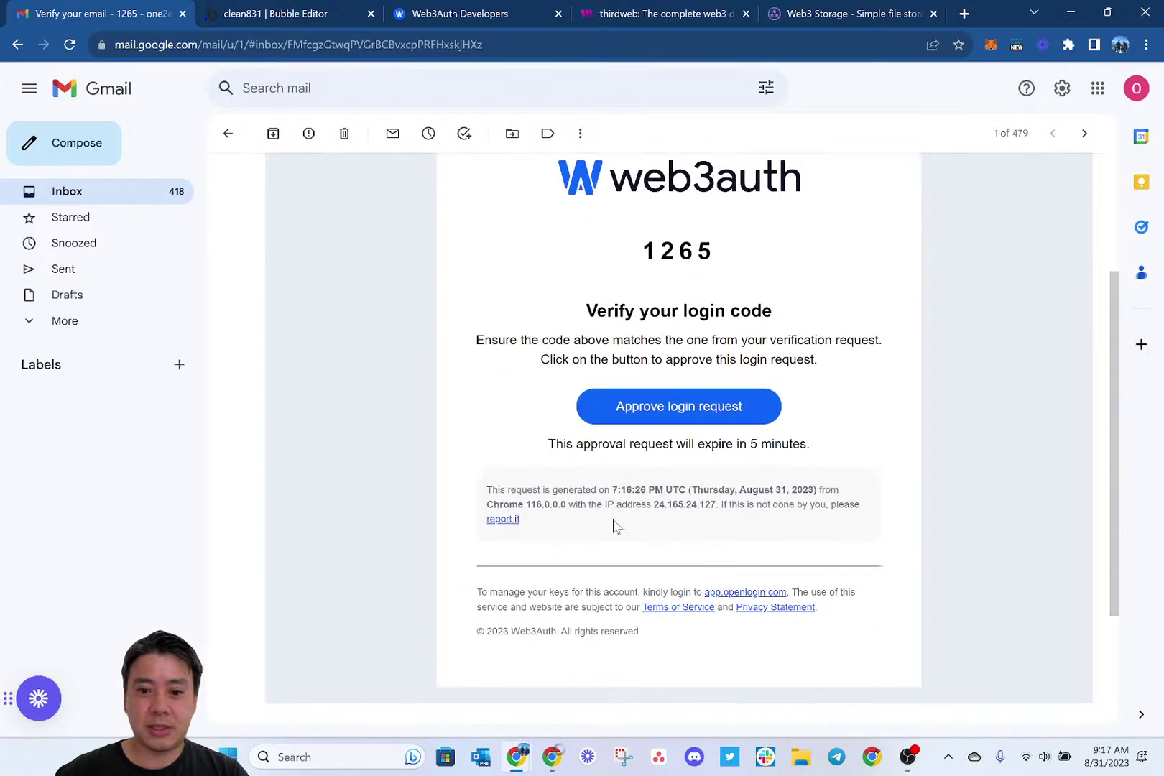
{"action": "right_click", "coordinate": [730, 412]}
{"action": "left_click", "coordinate": [673, 422]}
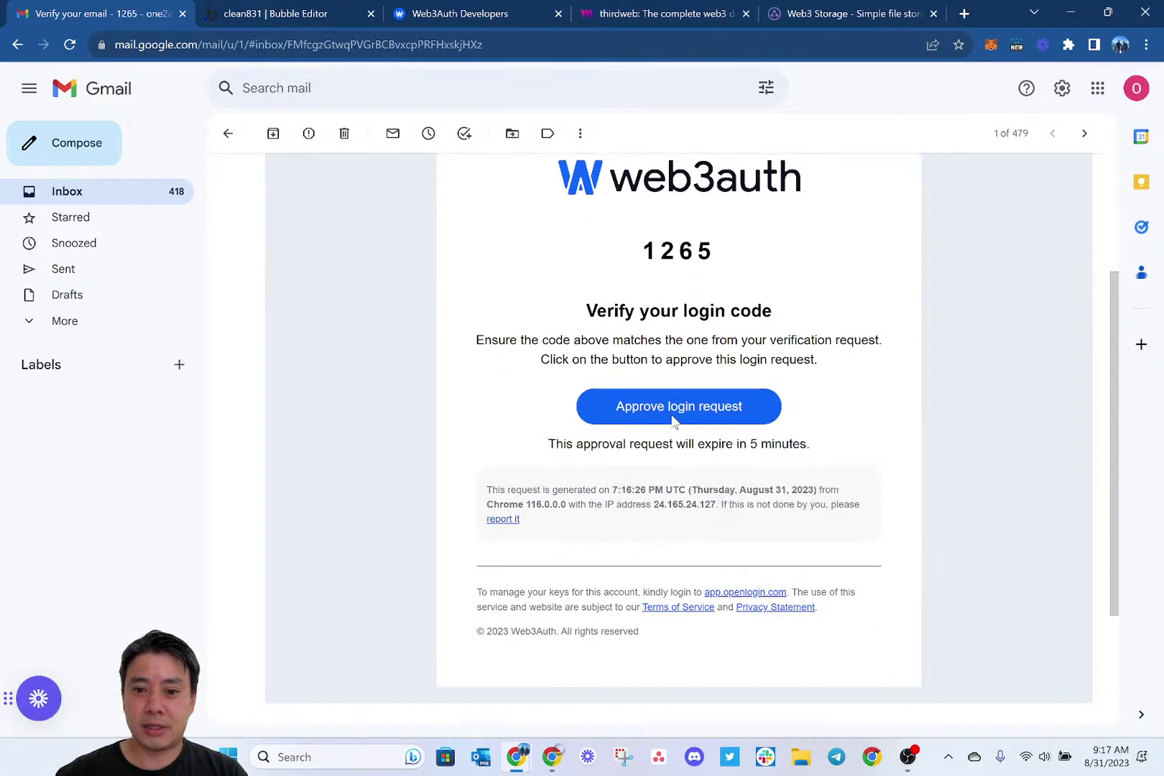
{"action": "left_click", "coordinate": [671, 414]}
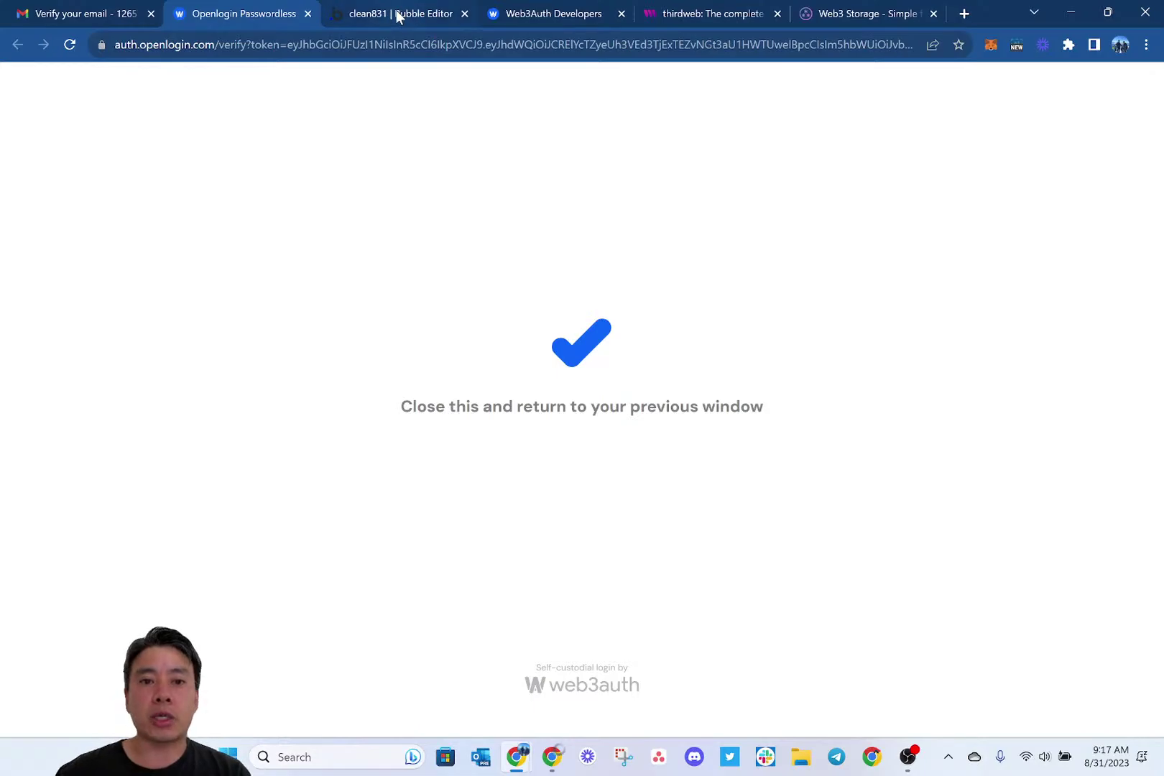
Finish the Web3Auth login and create the profile with company name clean831.
{"action": "left_click", "coordinate": [558, 9]}
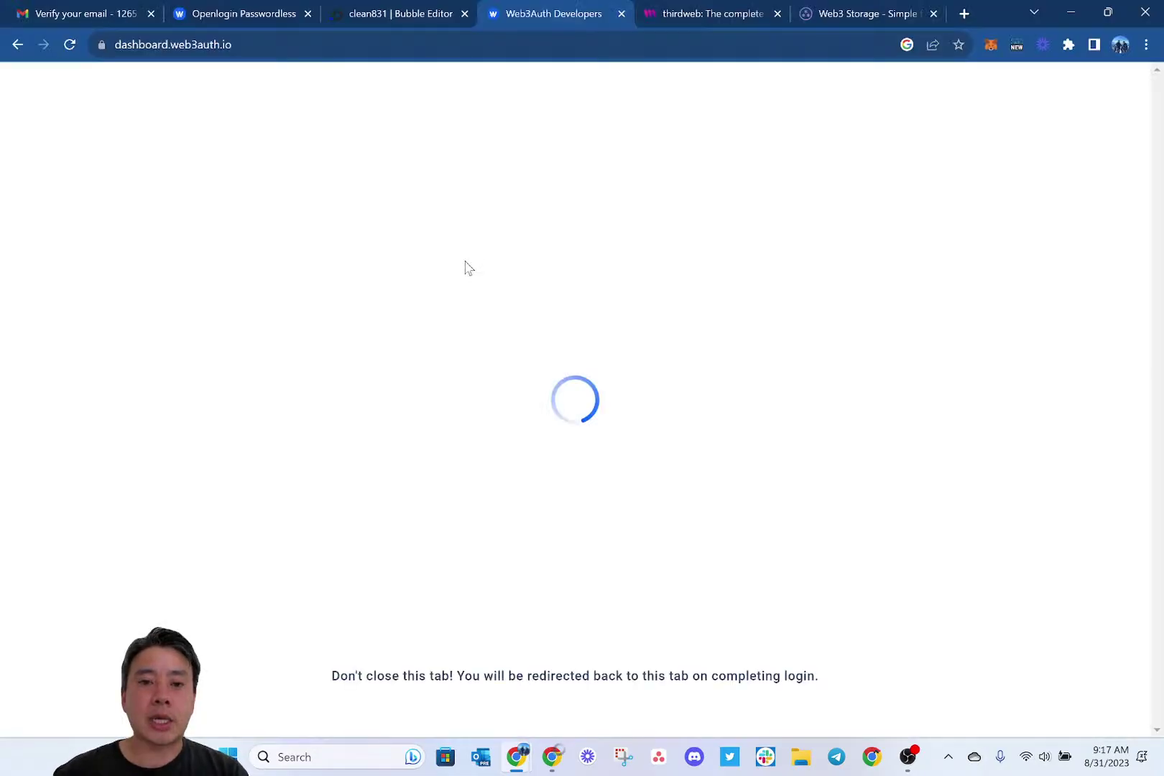
{"action": "key", "text": "alt+Tab"}
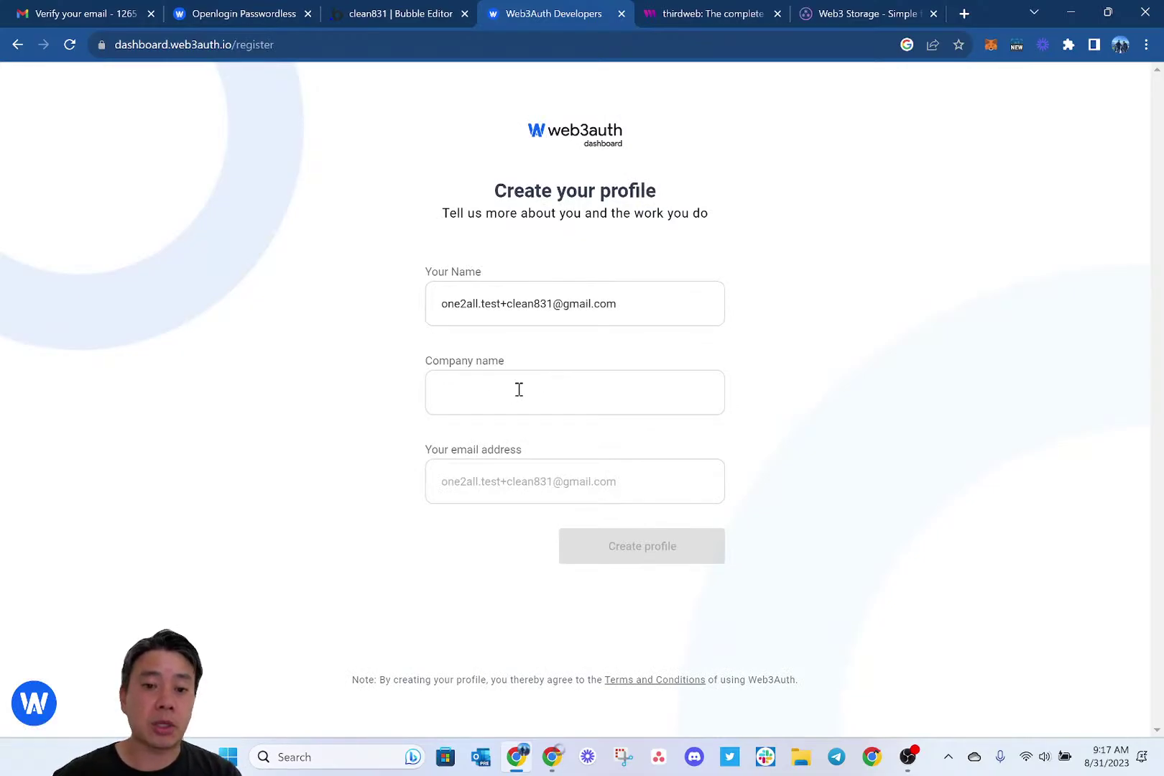
{"action": "left_click", "coordinate": [496, 398]}
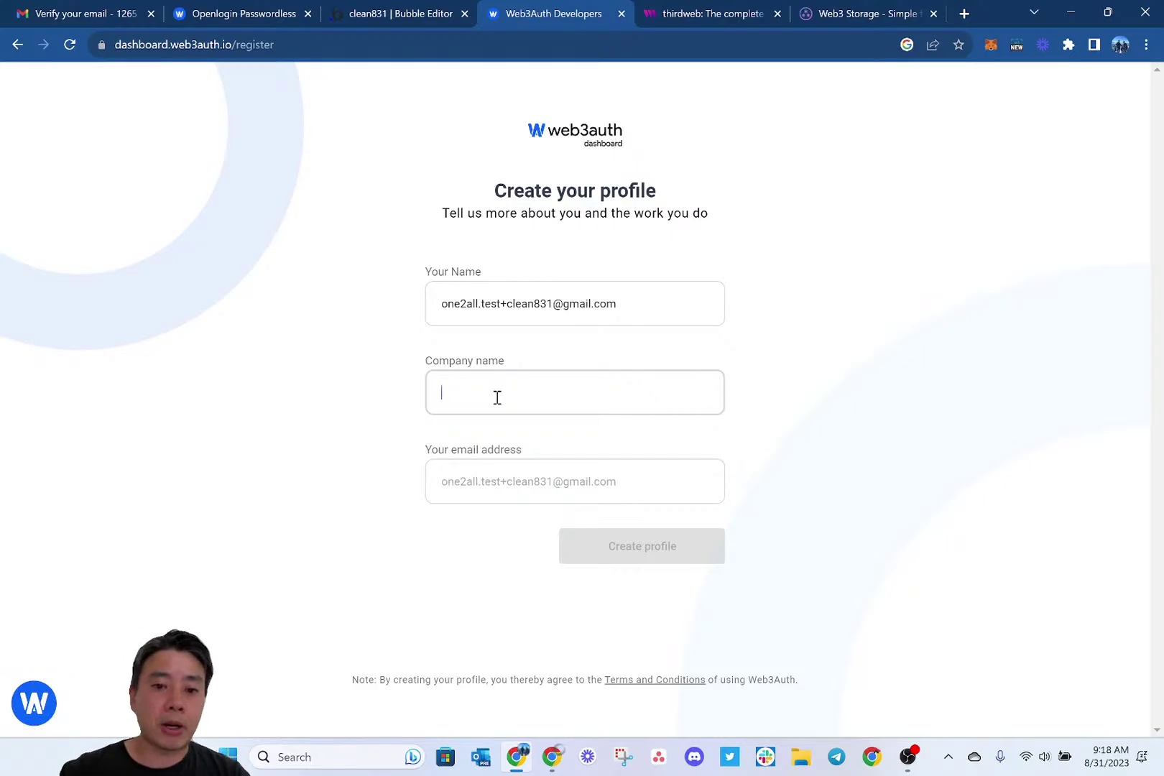
{"action": "type", "text": "clean831"}
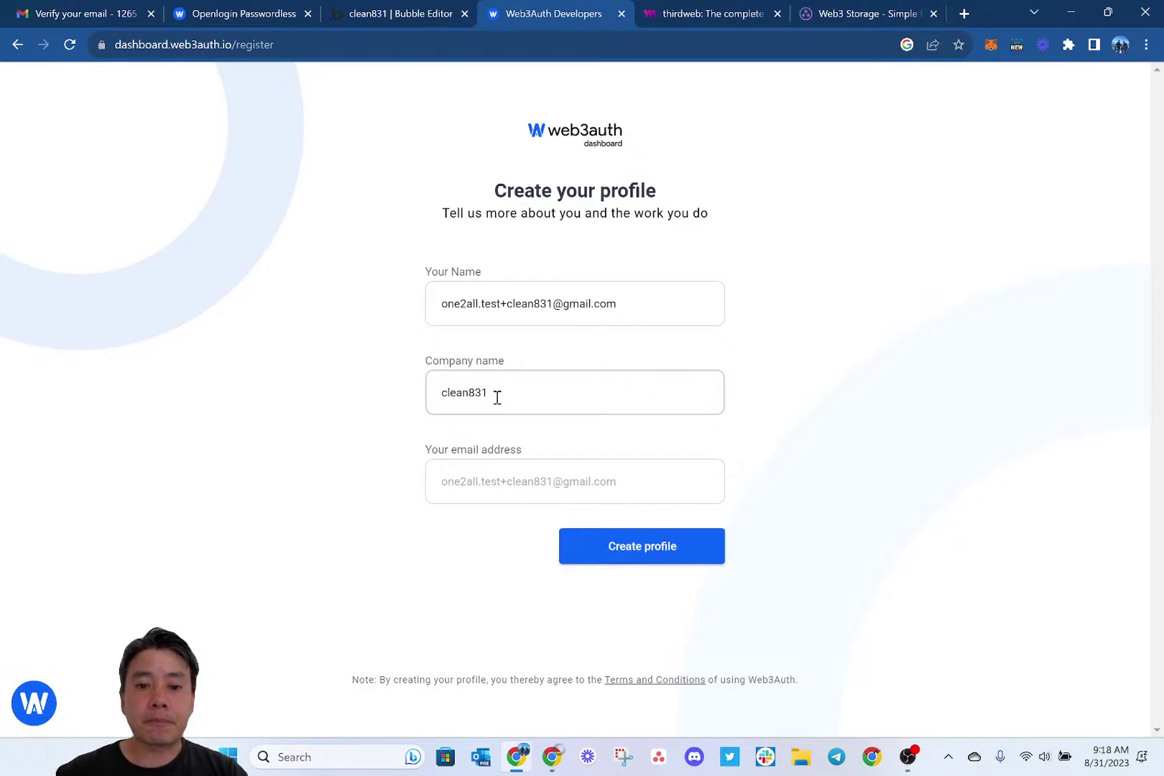
{"action": "left_click", "coordinate": [589, 549]}
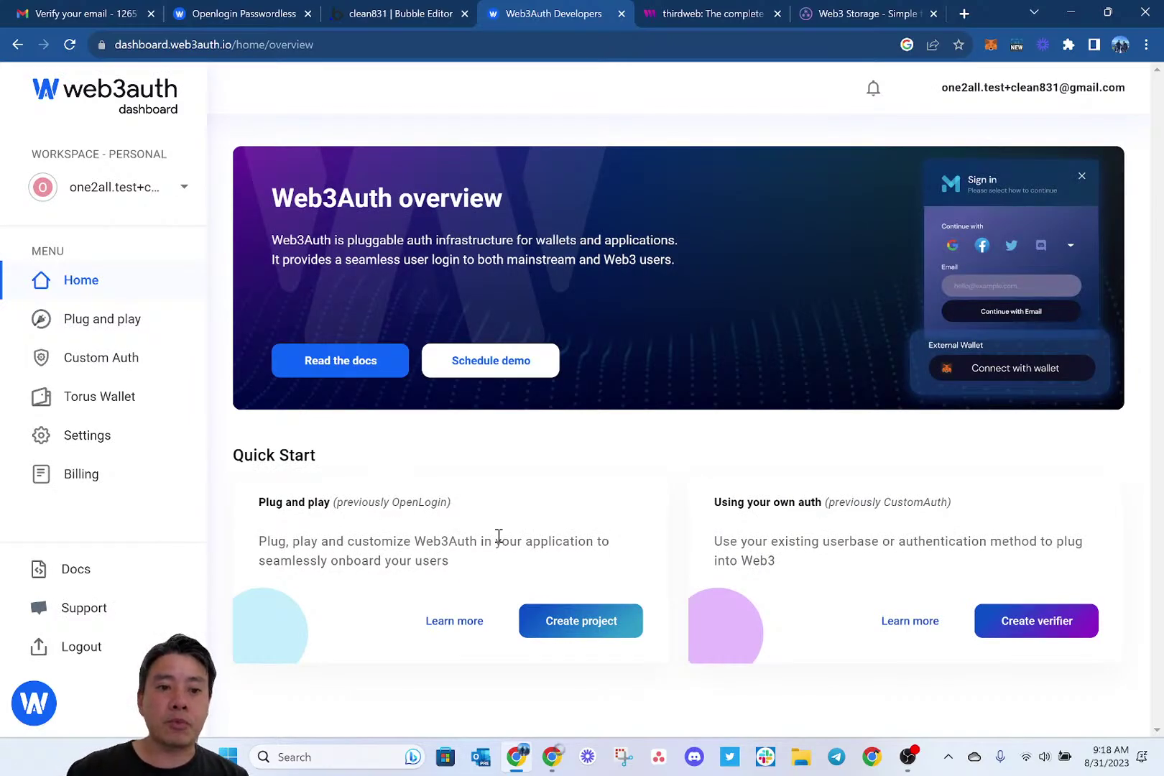
Create Plug and Play project clean831 on EVM Based Chain with private key usage allowed, then view its Client ID.
{"action": "left_click", "coordinate": [106, 327]}
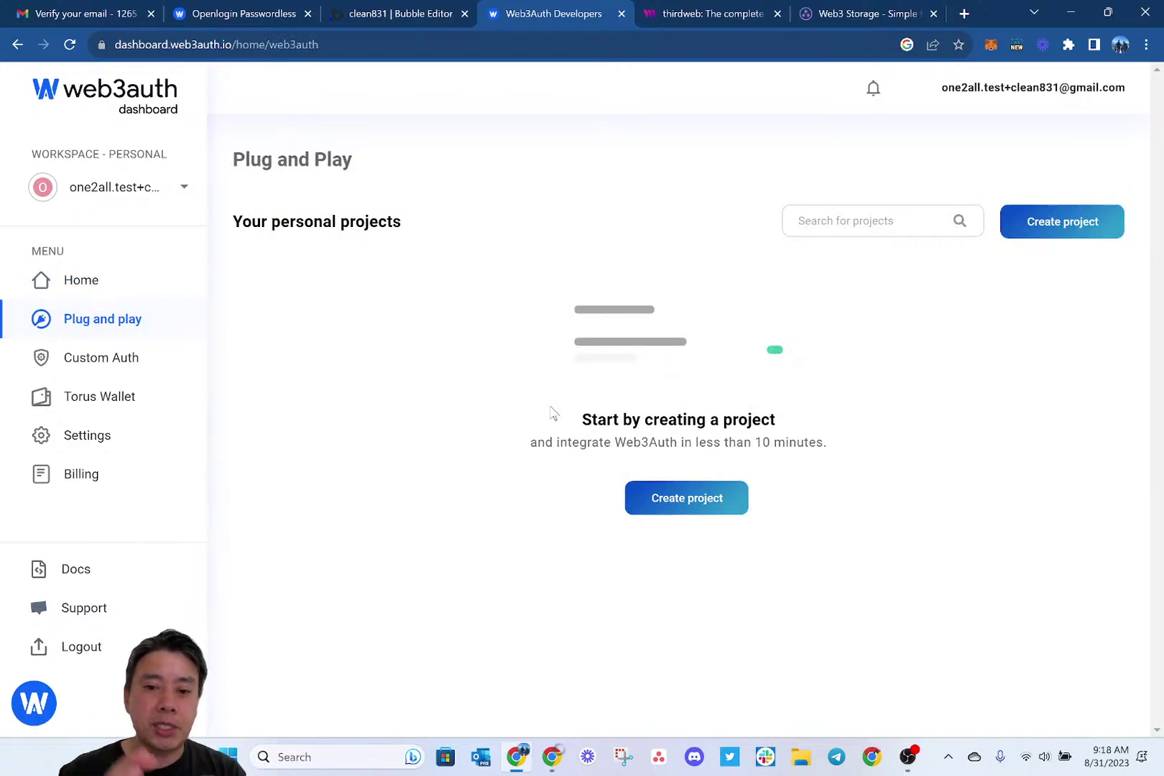
{"action": "left_click", "coordinate": [686, 498]}
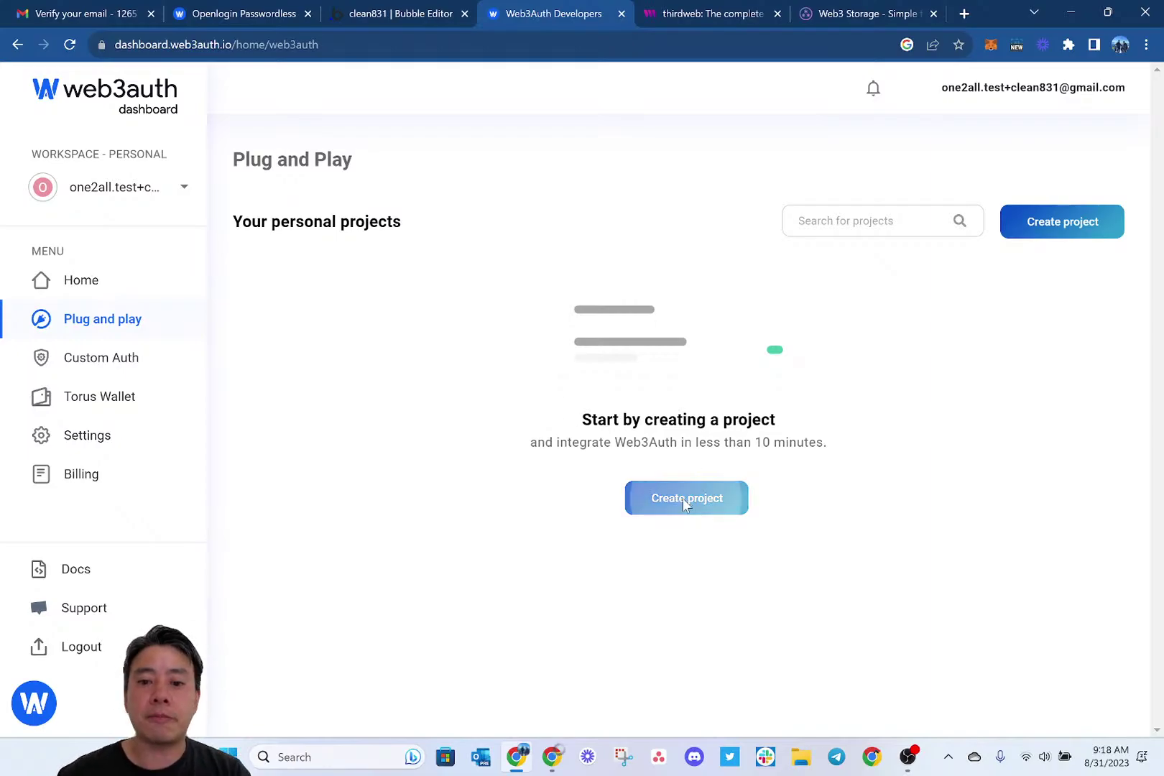
{"action": "left_click", "coordinate": [541, 327]}
{"action": "type", "text": "c"}
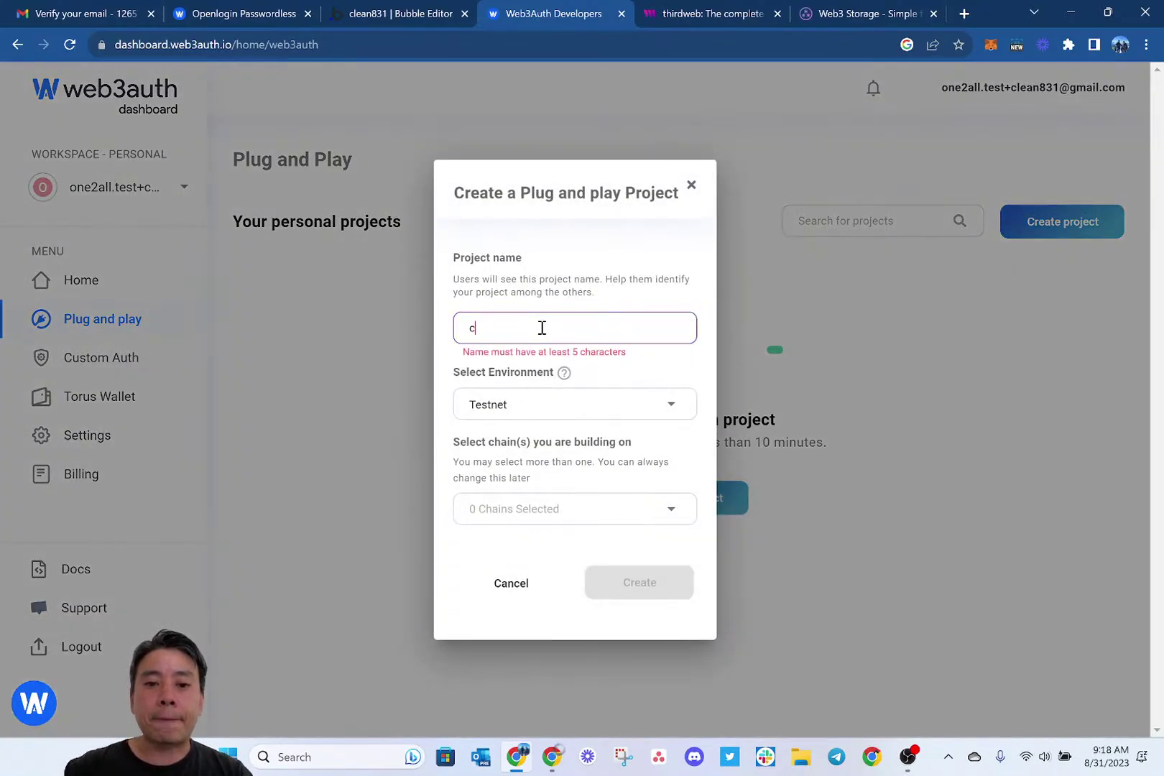
{"action": "type", "text": "lean831"}
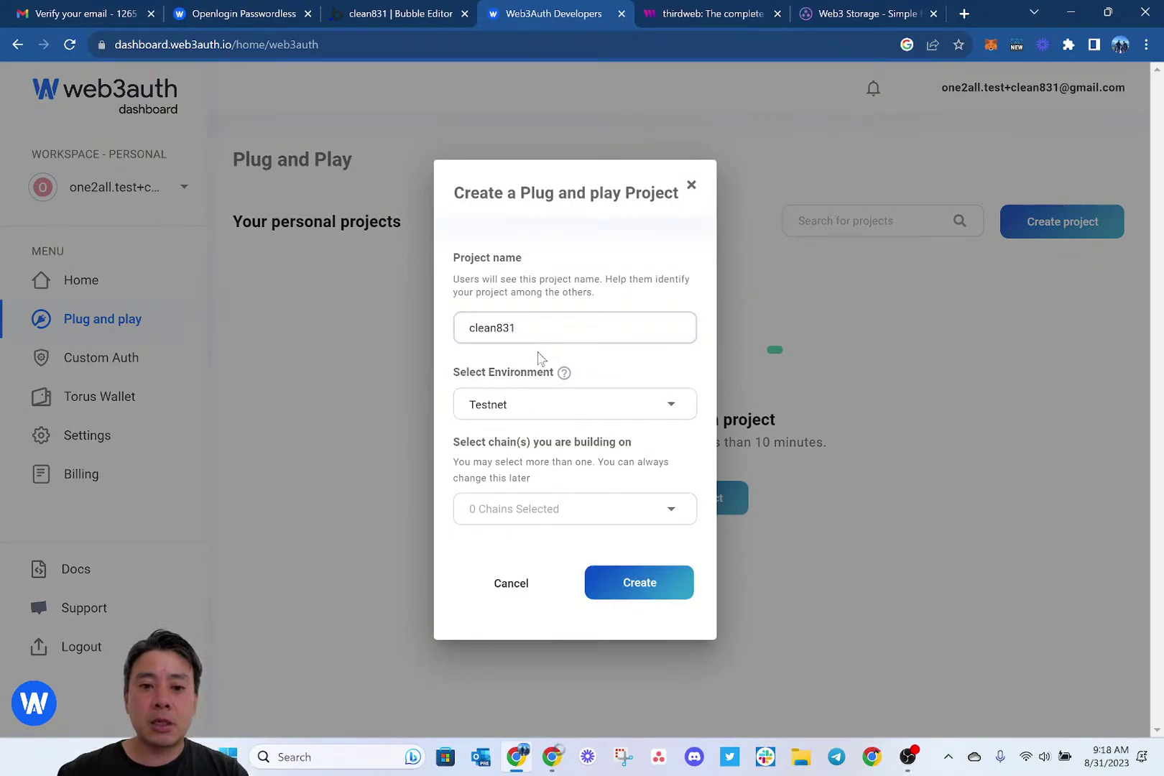
{"action": "left_click", "coordinate": [531, 510]}
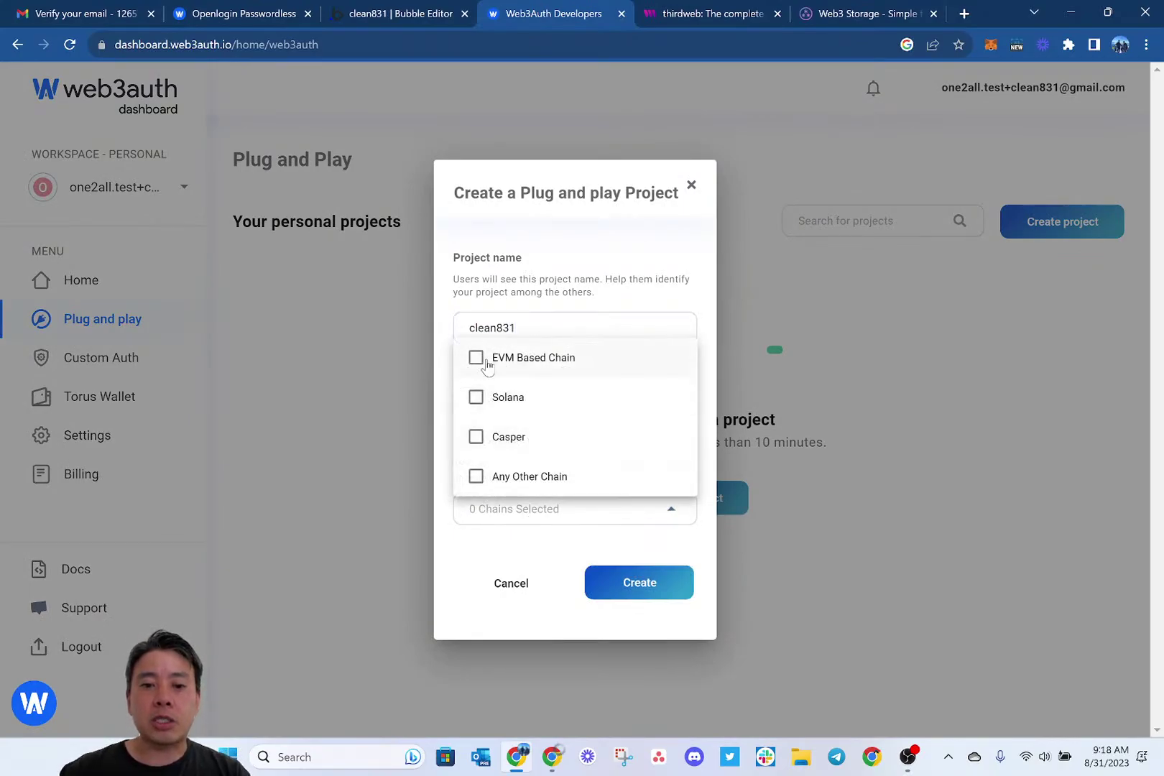
{"action": "left_click", "coordinate": [480, 358]}
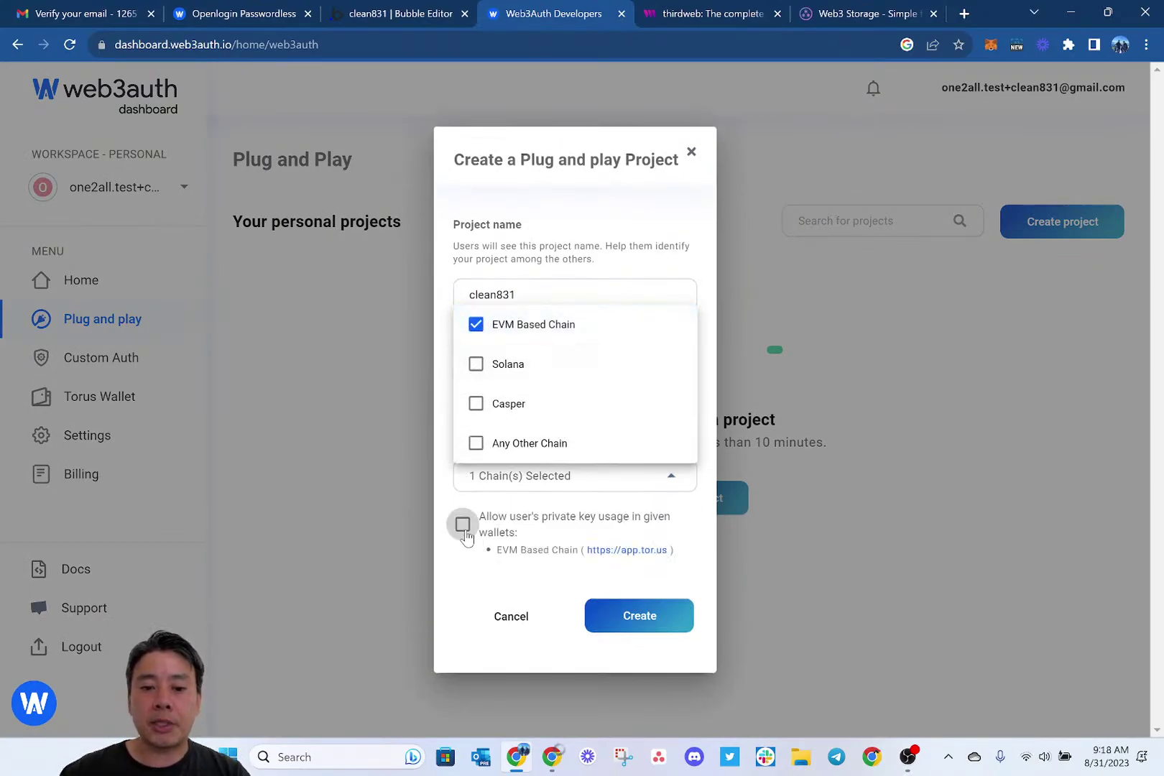
{"action": "left_click", "coordinate": [463, 524]}
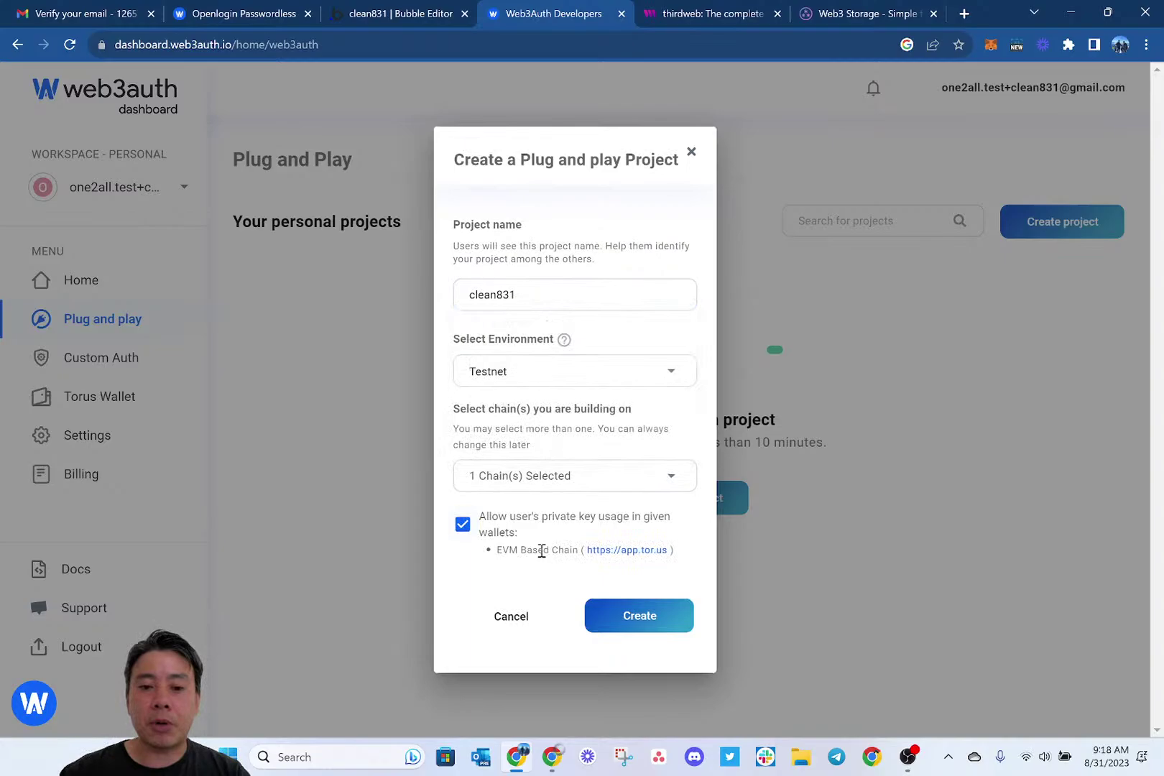
{"action": "left_click", "coordinate": [641, 624]}
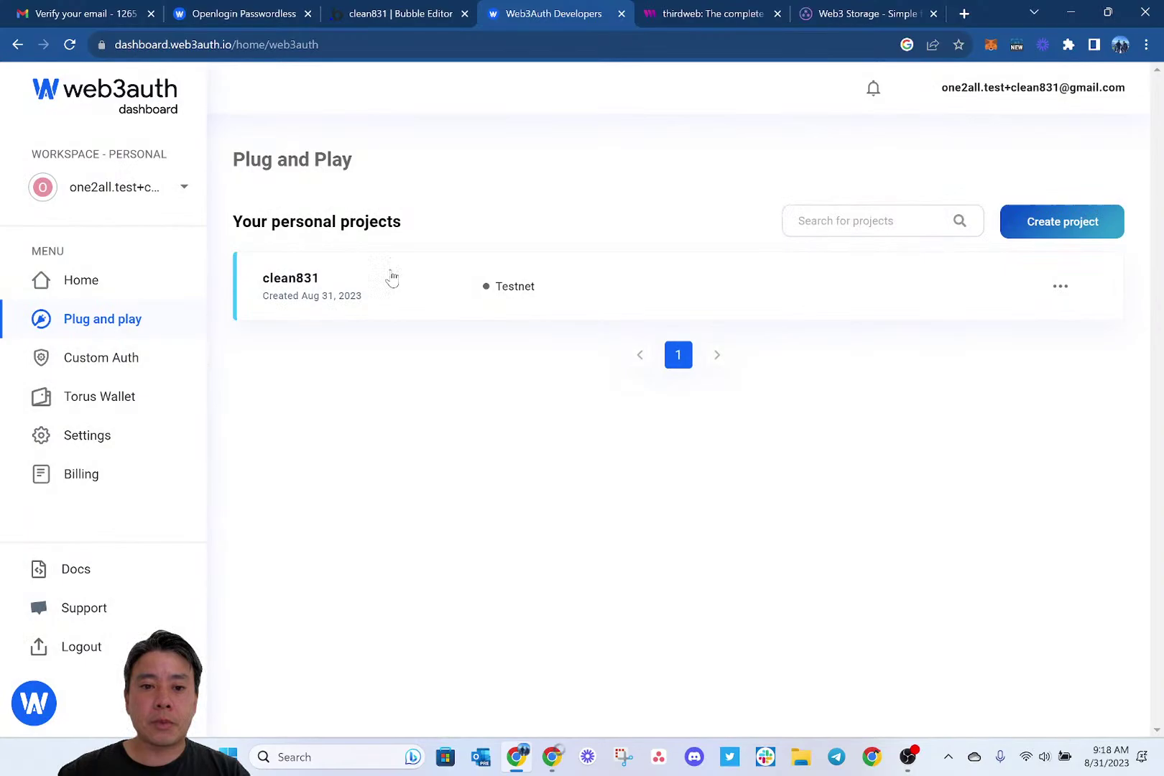
{"action": "left_click", "coordinate": [392, 279]}
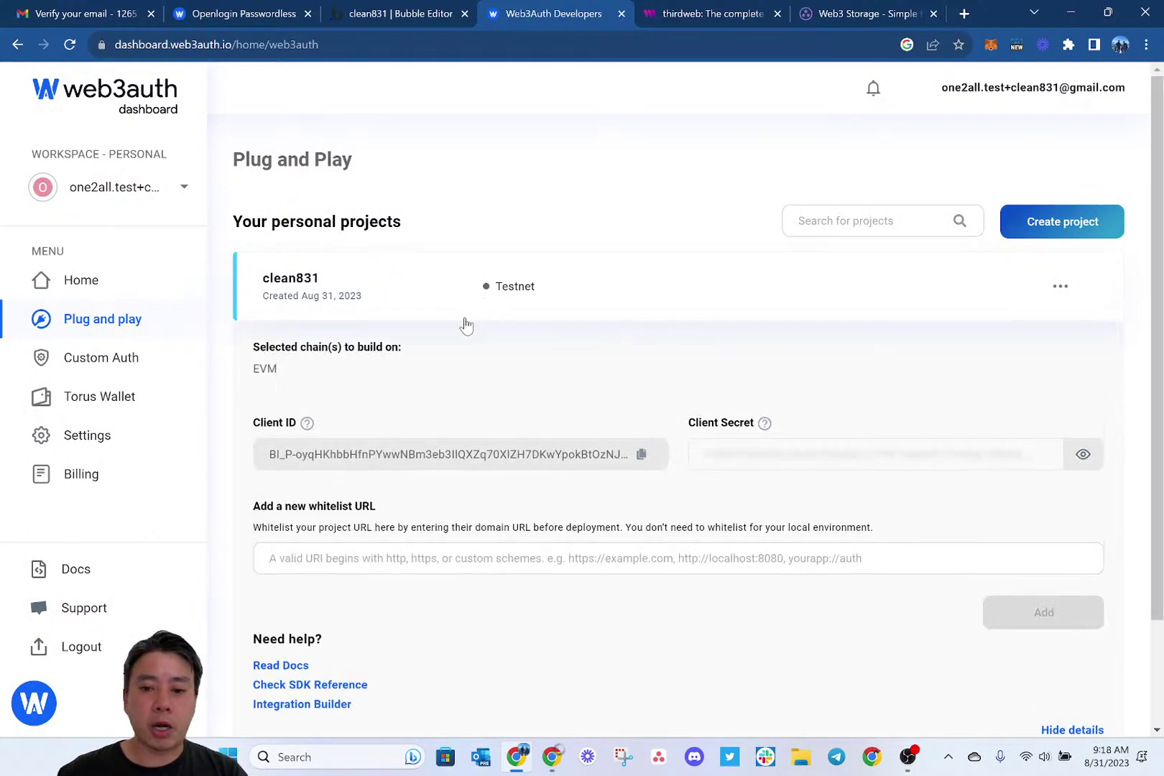
Preview the app in a new tab, enter the run-mode username and password, then return to the editor.
{"action": "left_click", "coordinate": [378, 10]}
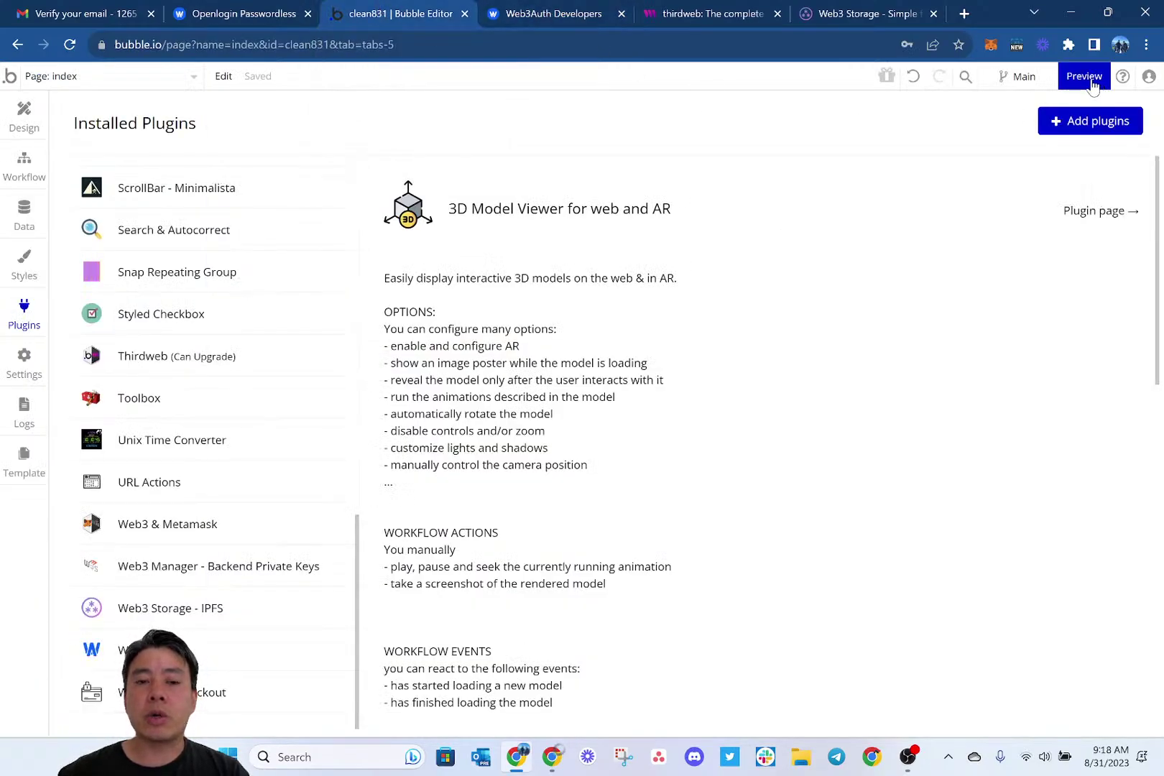
{"action": "left_click", "coordinate": [1093, 85]}
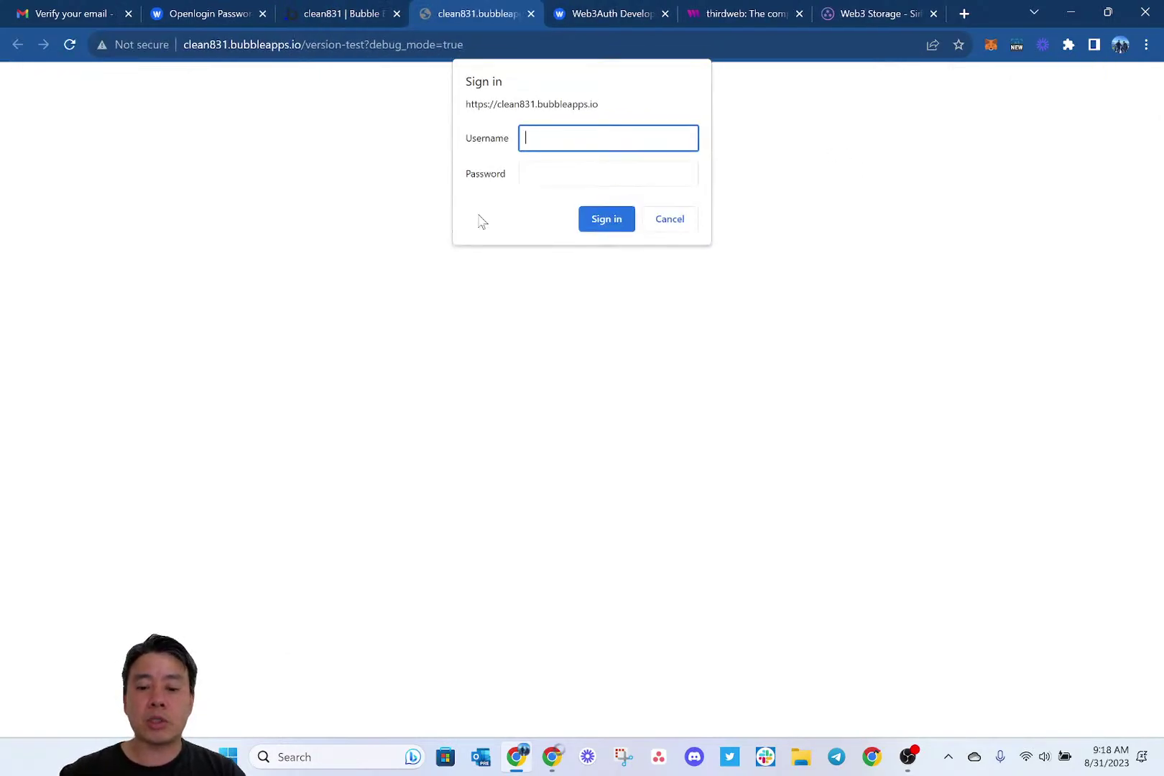
{"action": "type", "text": "username"}
{"action": "key", "text": "Tab"}
{"action": "type", "text": "passw"}
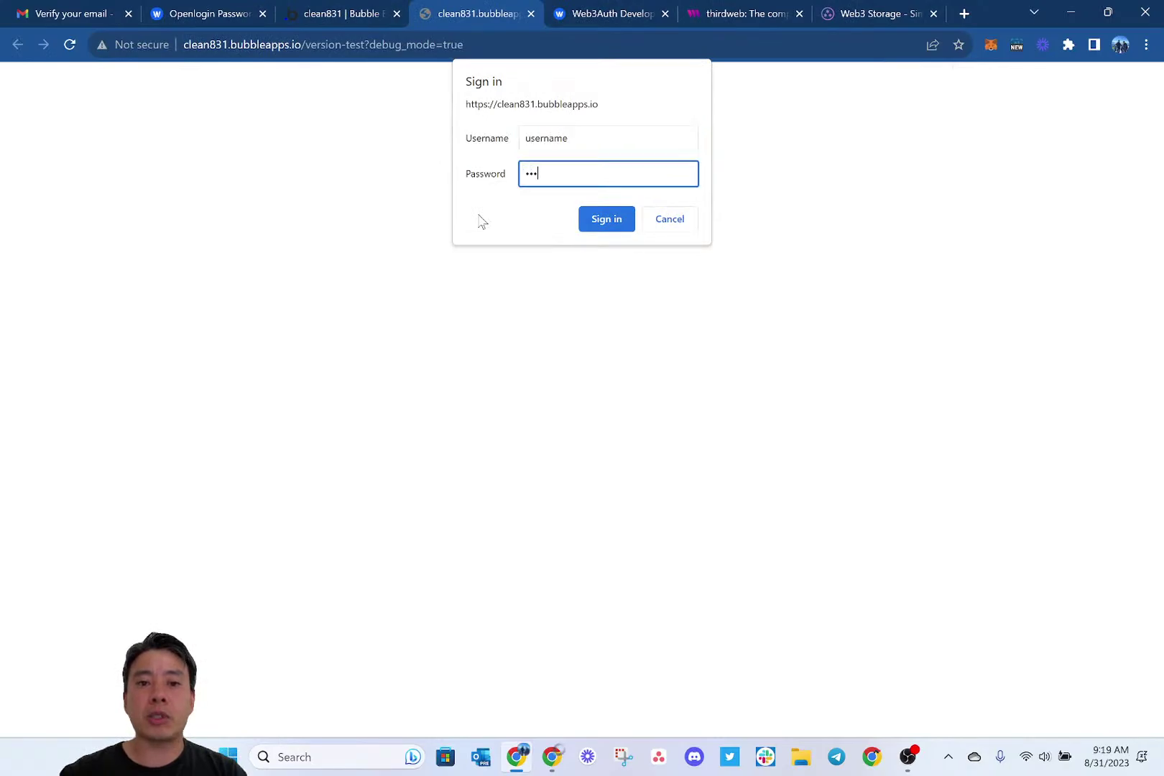
{"action": "type", "text": "ord"}
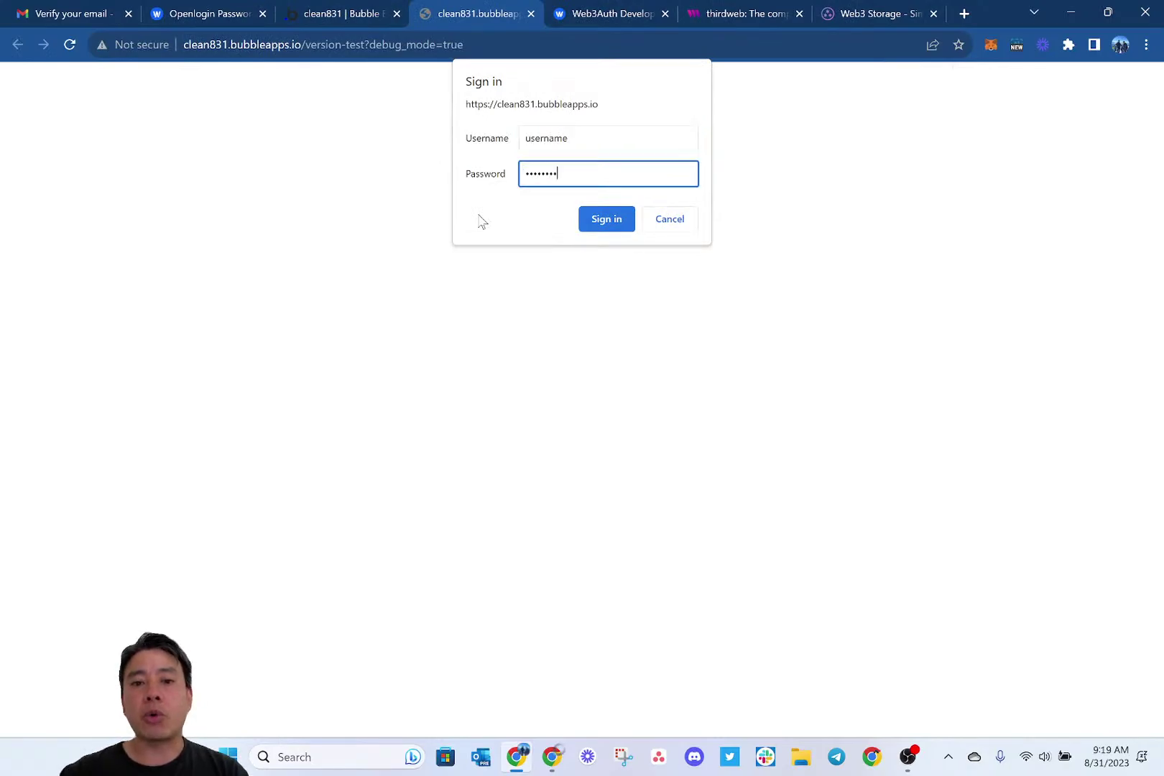
{"action": "left_click", "coordinate": [357, 15]}
Open the General settings to view Privacy & Security with run-mode username and password protection.
{"action": "left_click", "coordinate": [23, 363]}
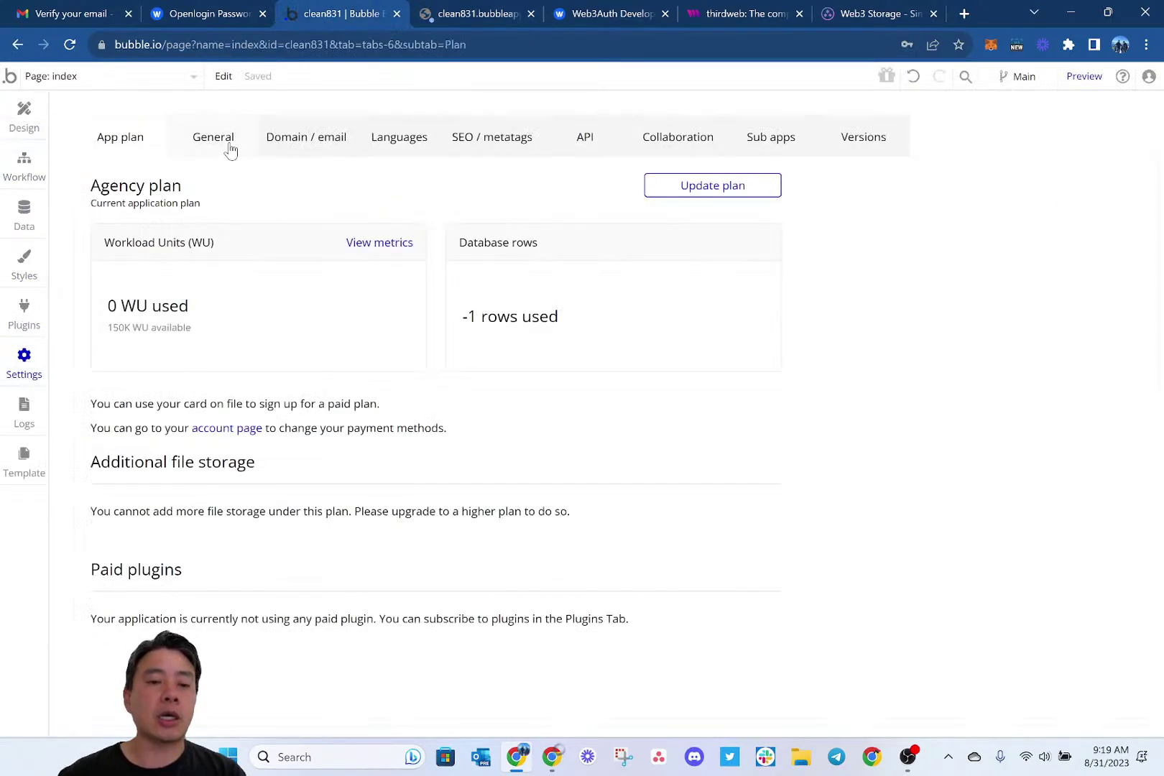
{"action": "left_click", "coordinate": [229, 148]}
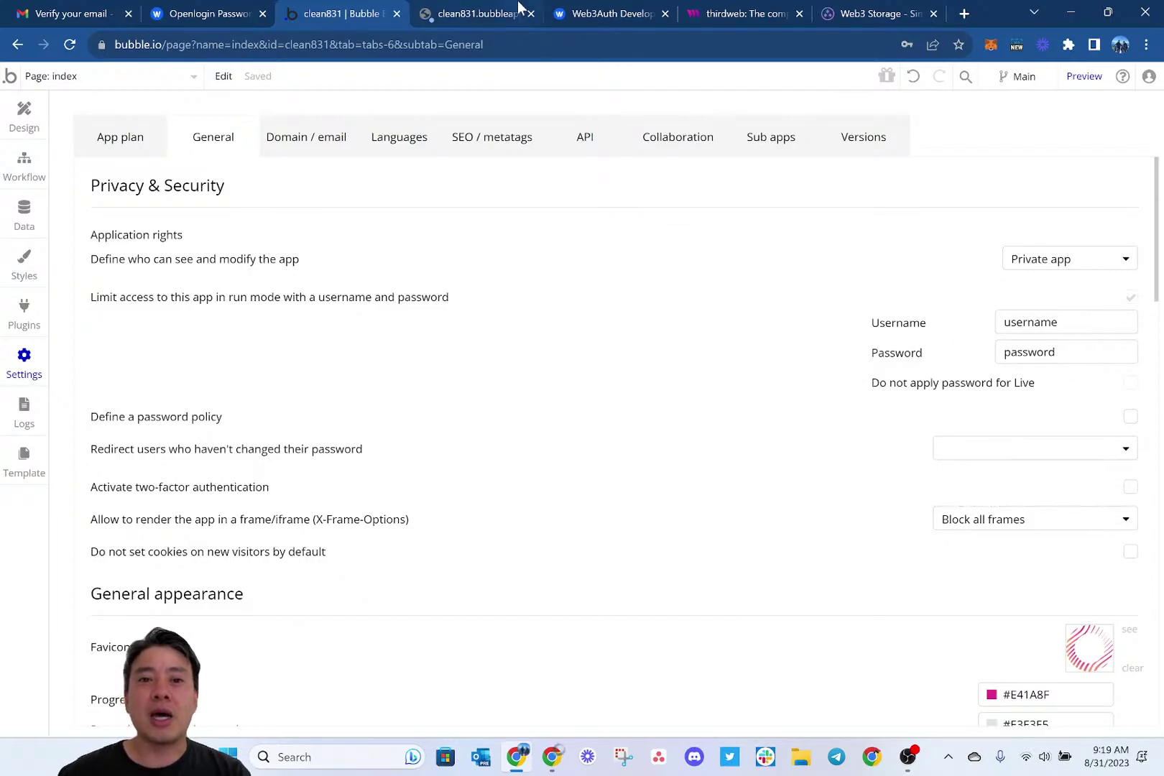
Re-enter the corrected run-mode password in the preview's sign-in prompt and save the login in Chrome.
{"action": "left_click", "coordinate": [479, 14]}
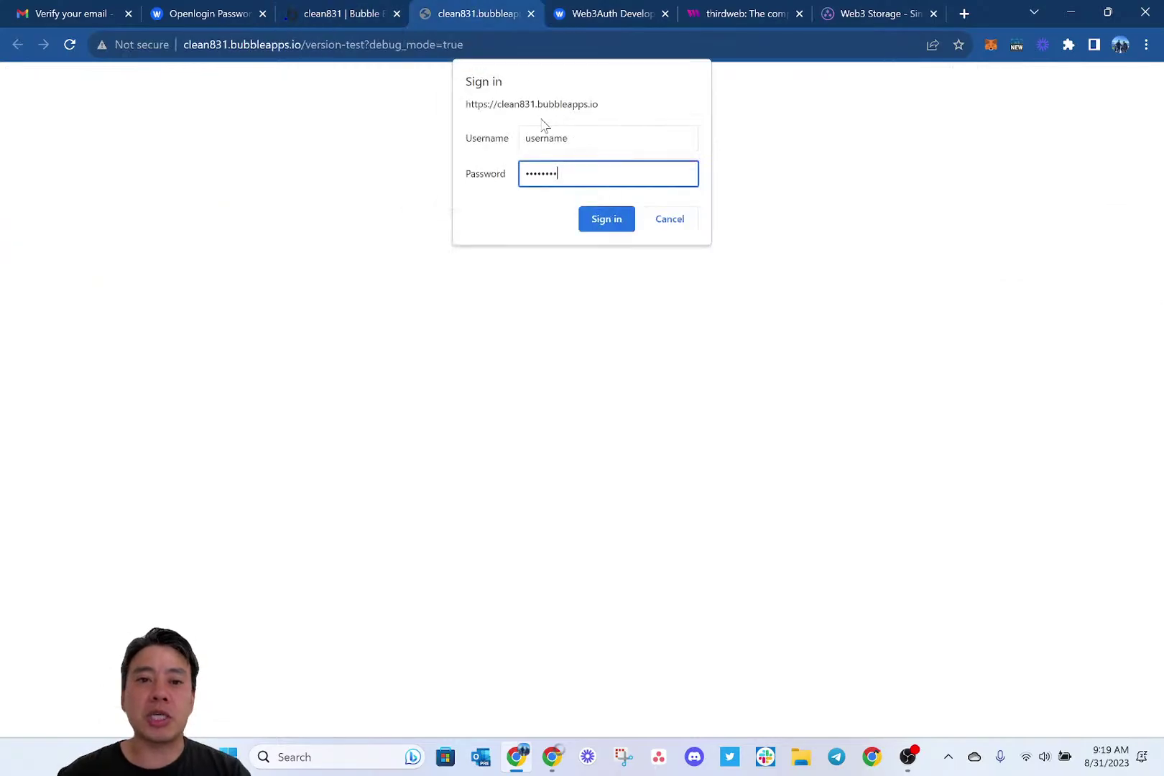
{"action": "double_click", "coordinate": [546, 168]}
{"action": "type", "text": "123456"}
{"action": "key", "text": "Return"}
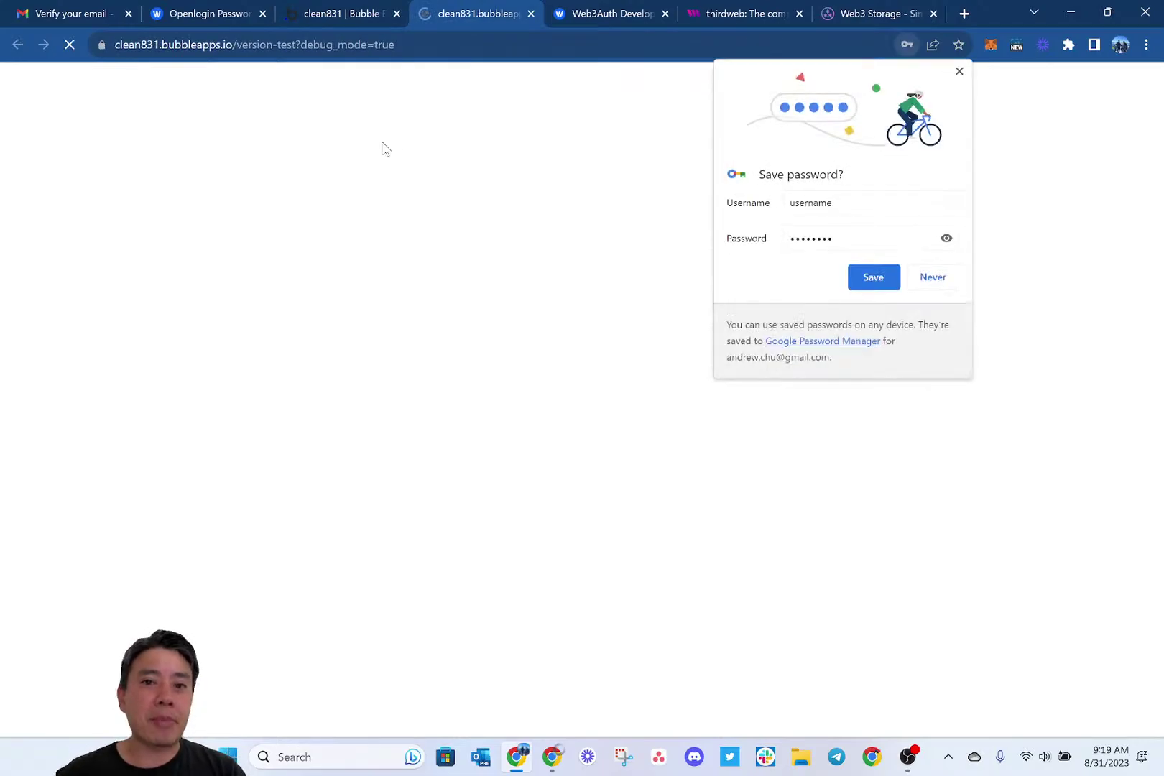
{"action": "left_click", "coordinate": [869, 279]}
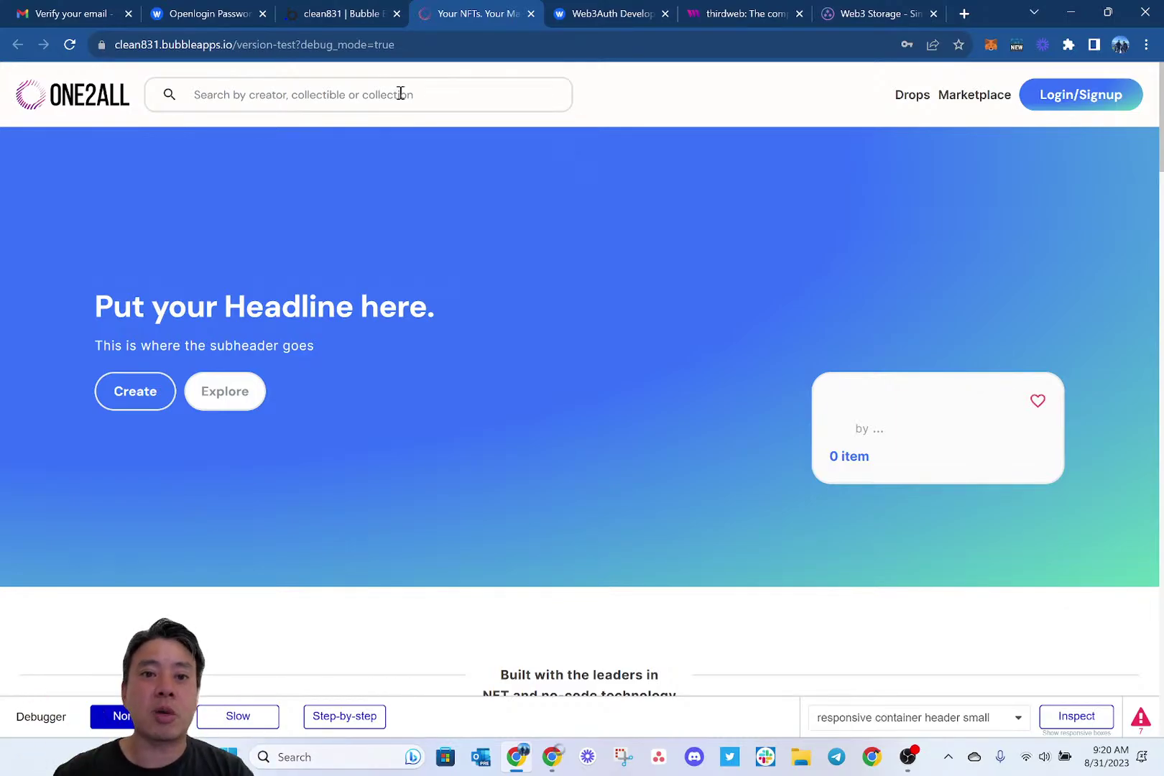
{"action": "left_click", "coordinate": [343, 14]}
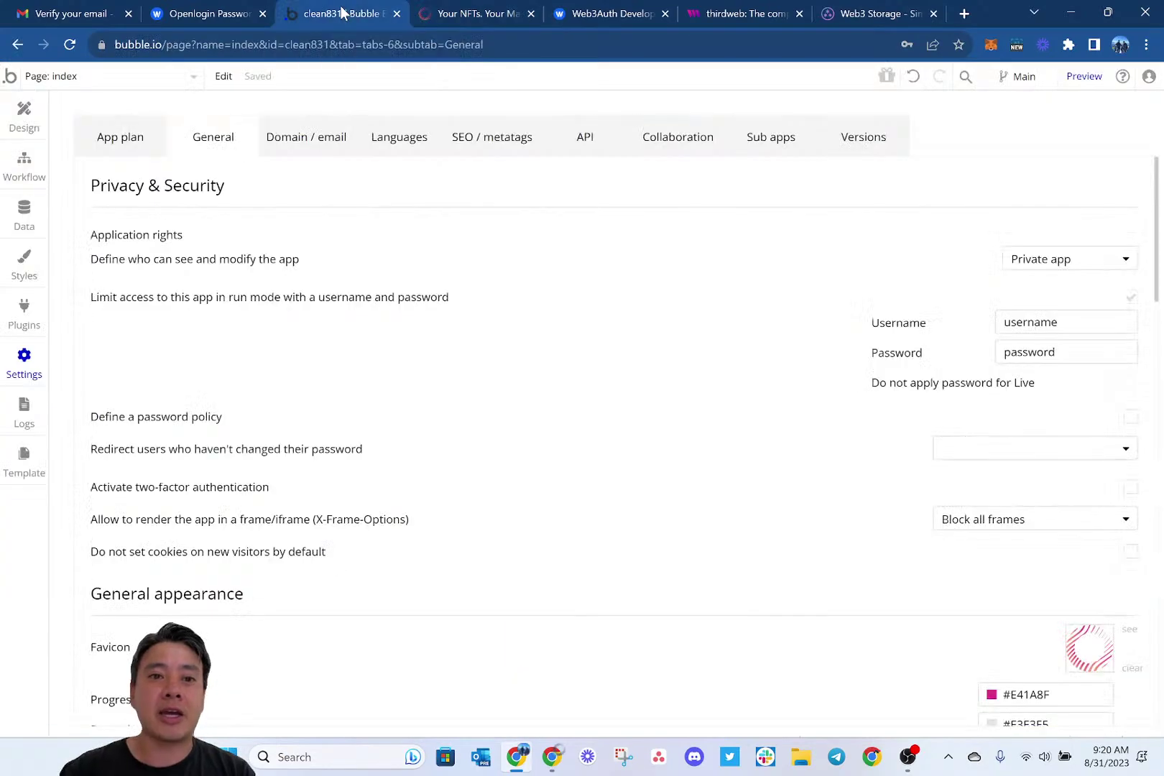
{"action": "left_click", "coordinate": [618, 14]}
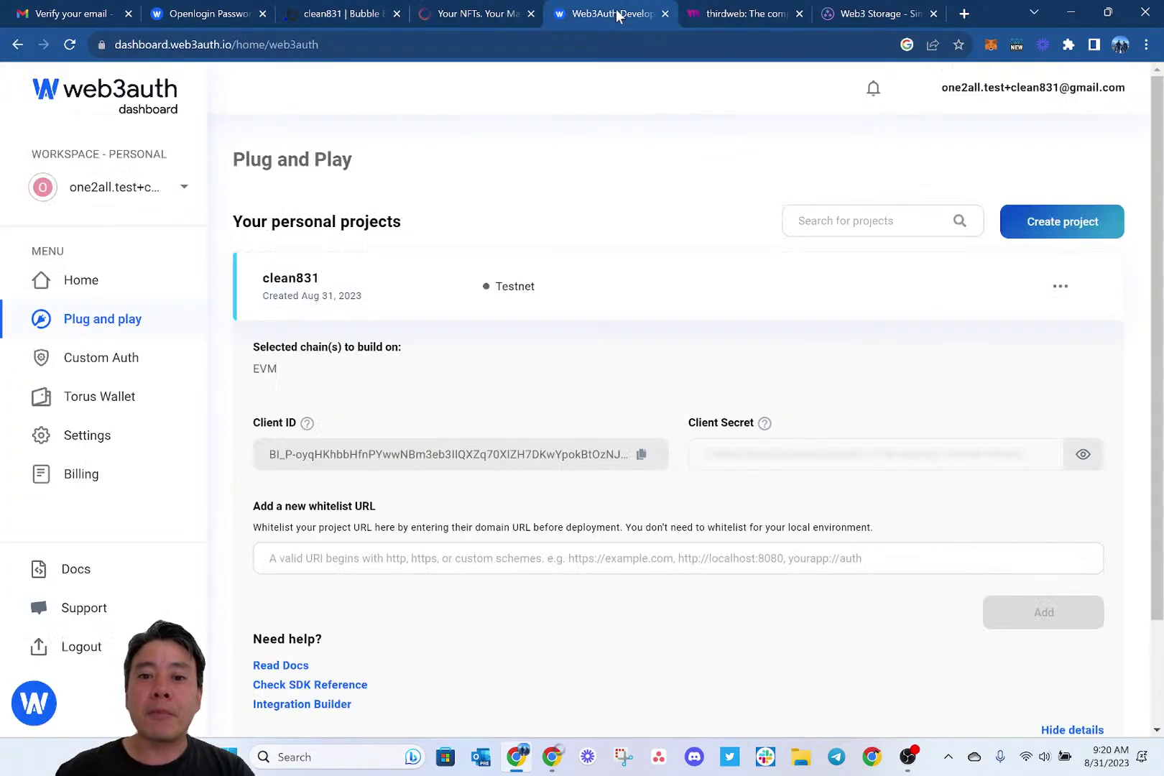
{"action": "left_click", "coordinate": [467, 14]}
{"action": "left_click", "coordinate": [264, 46]}
{"action": "key", "text": "Home"}
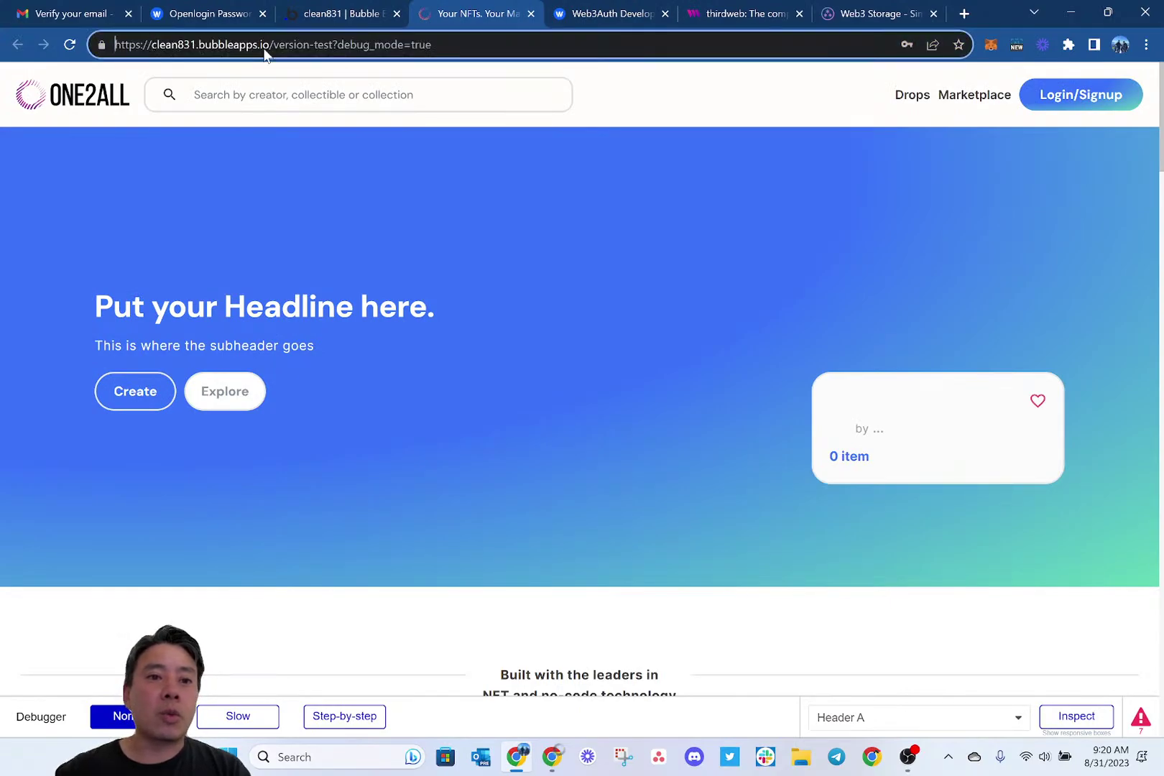
{"action": "key", "text": "ctrl+shift+Right"}
{"action": "key", "text": "ctrl+shift+Right"}
{"action": "key", "text": "ctrl+shift+Right"}
{"action": "key", "text": "ctrl+c"}
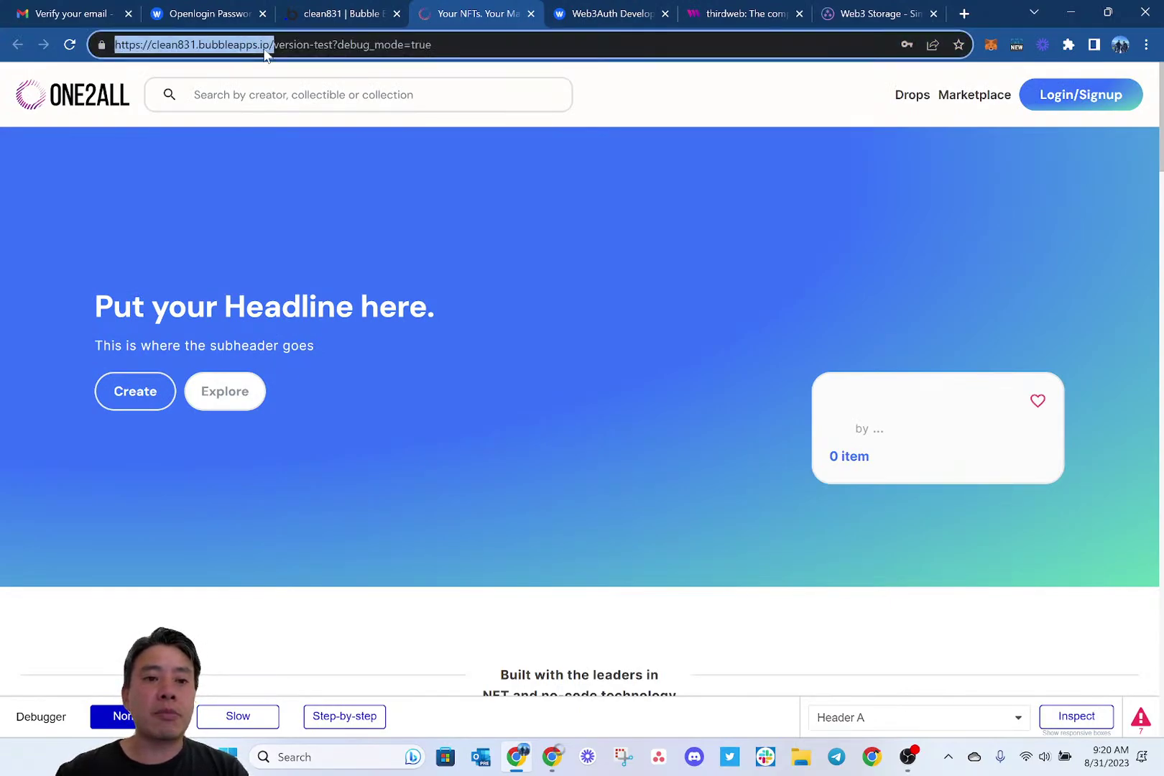
{"action": "left_click", "coordinate": [619, 10]}
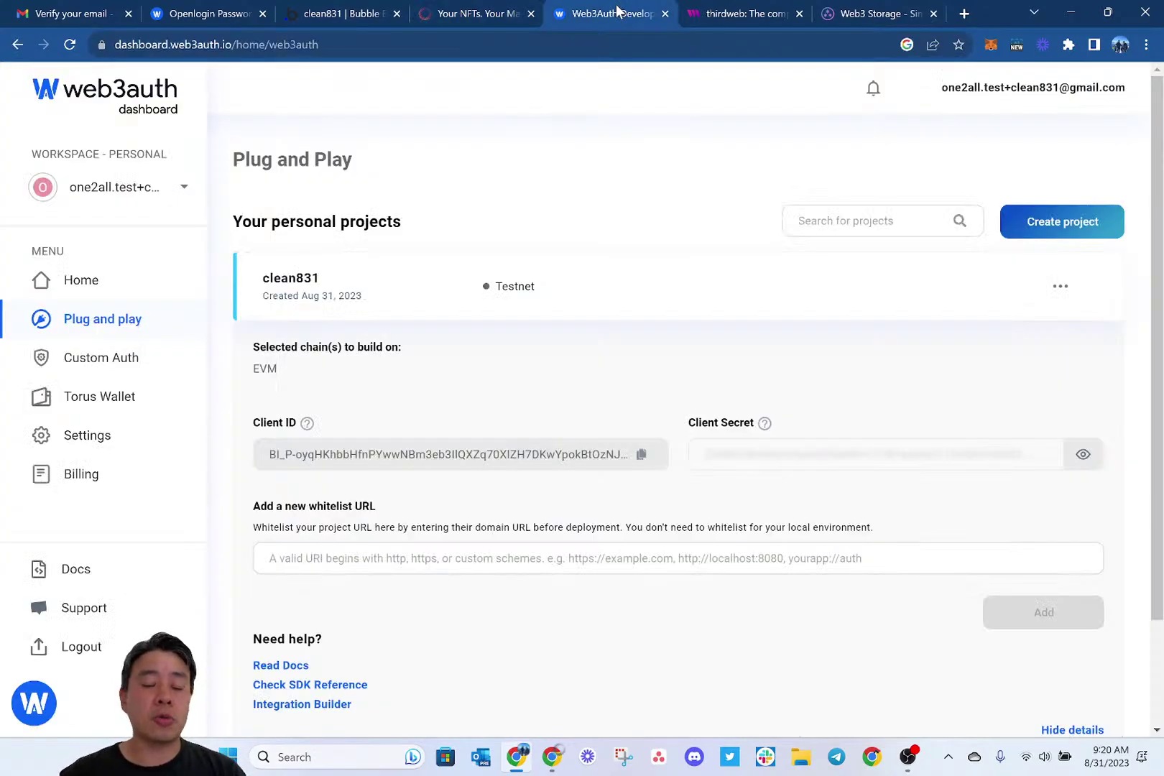
{"action": "left_click", "coordinate": [417, 562]}
{"action": "key", "text": "ctrl+v"}
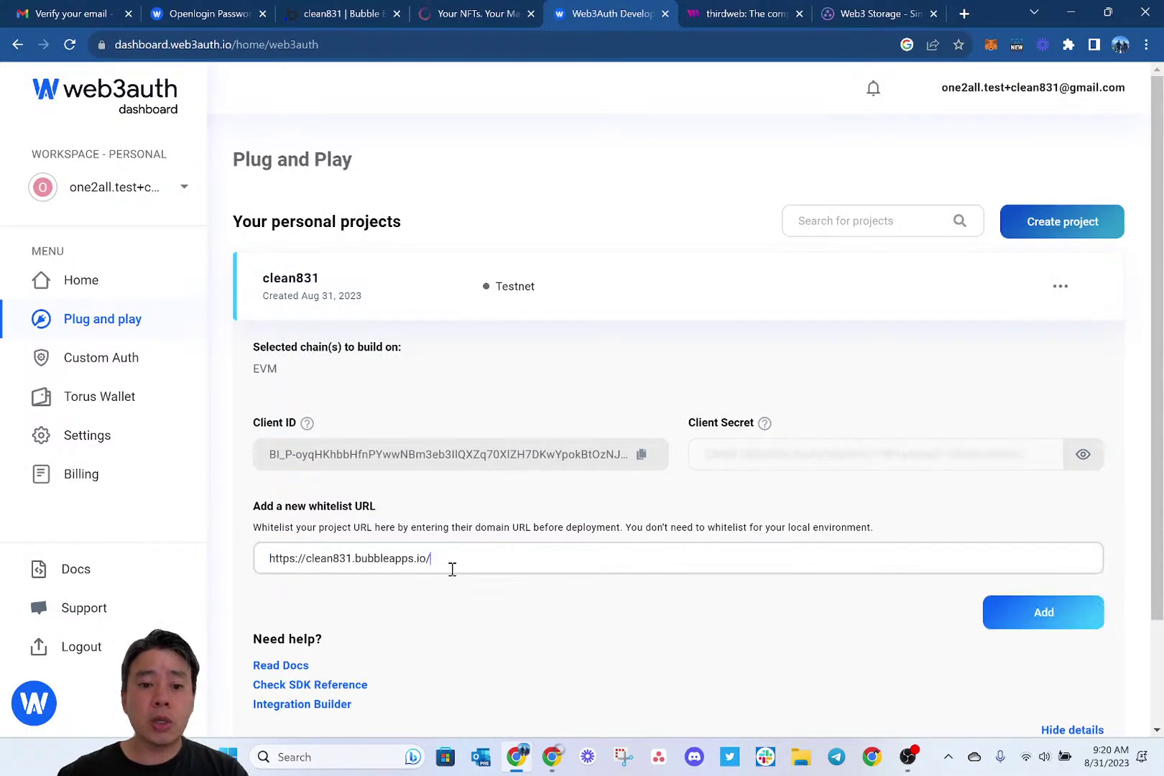
{"action": "left_click", "coordinate": [1034, 612]}
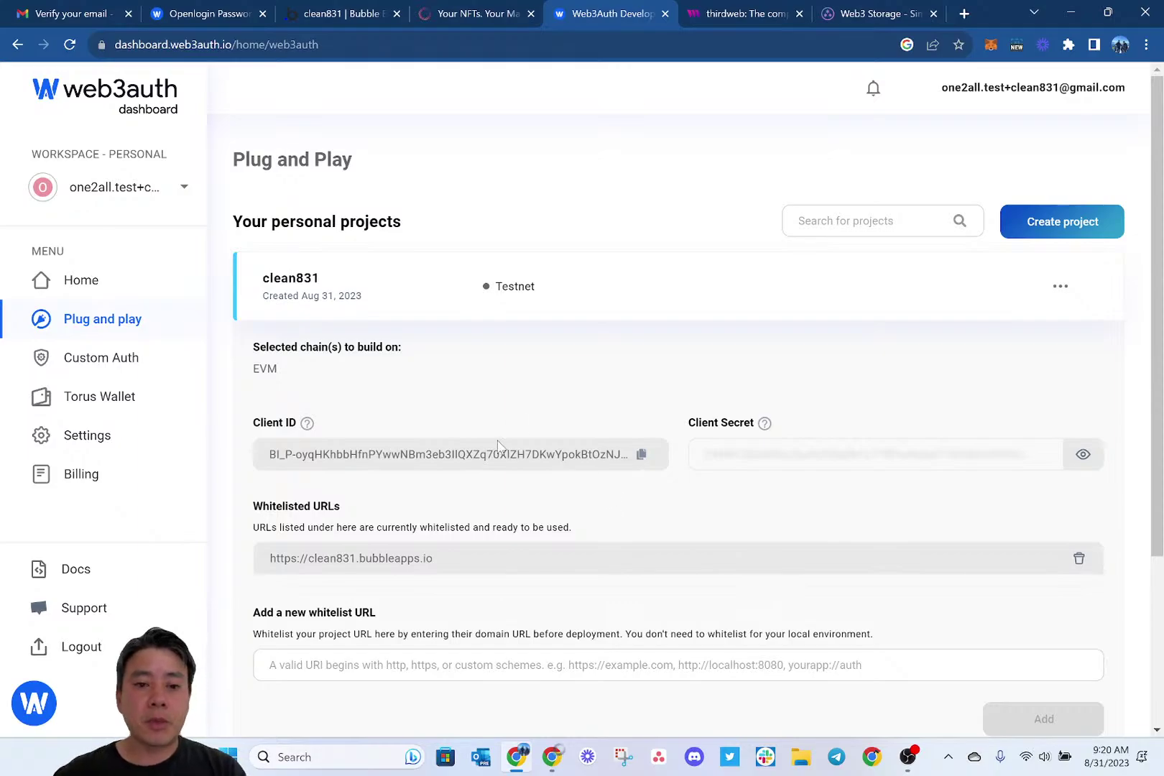
{"action": "scroll", "coordinate": [611, 459], "scroll_direction": "down", "scroll_amount": 2}
{"action": "scroll", "coordinate": [690, 402], "scroll_direction": "up", "scroll_amount": 2}
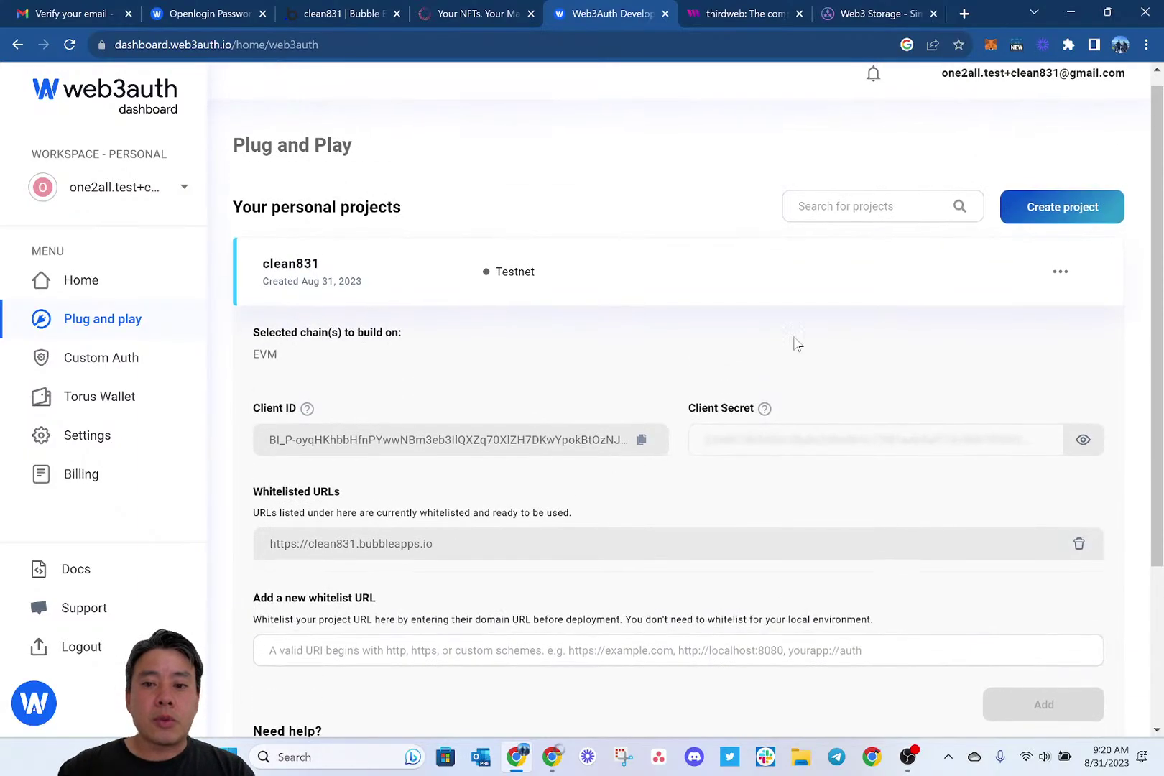
Start a new Web3Auth project named clean831 on the Cyan Mainnet environment.
{"action": "left_click", "coordinate": [1060, 209]}
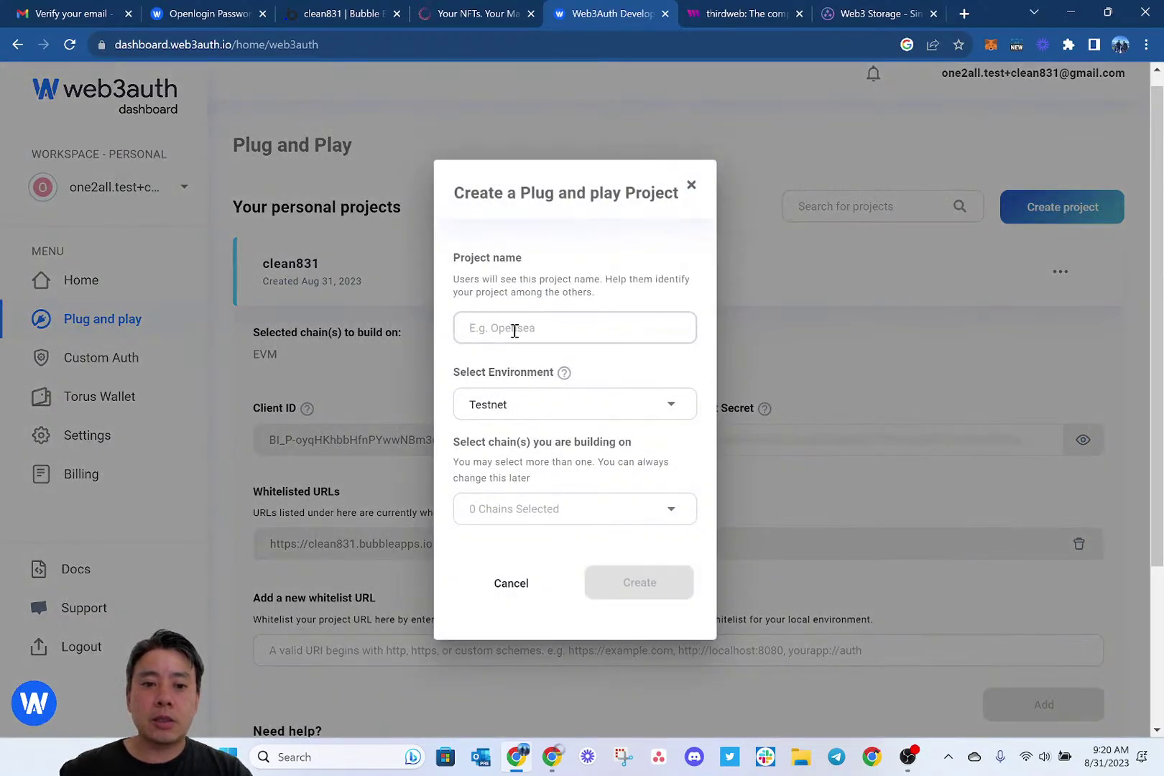
{"action": "left_click", "coordinate": [514, 331]}
{"action": "type", "text": "clean83"}
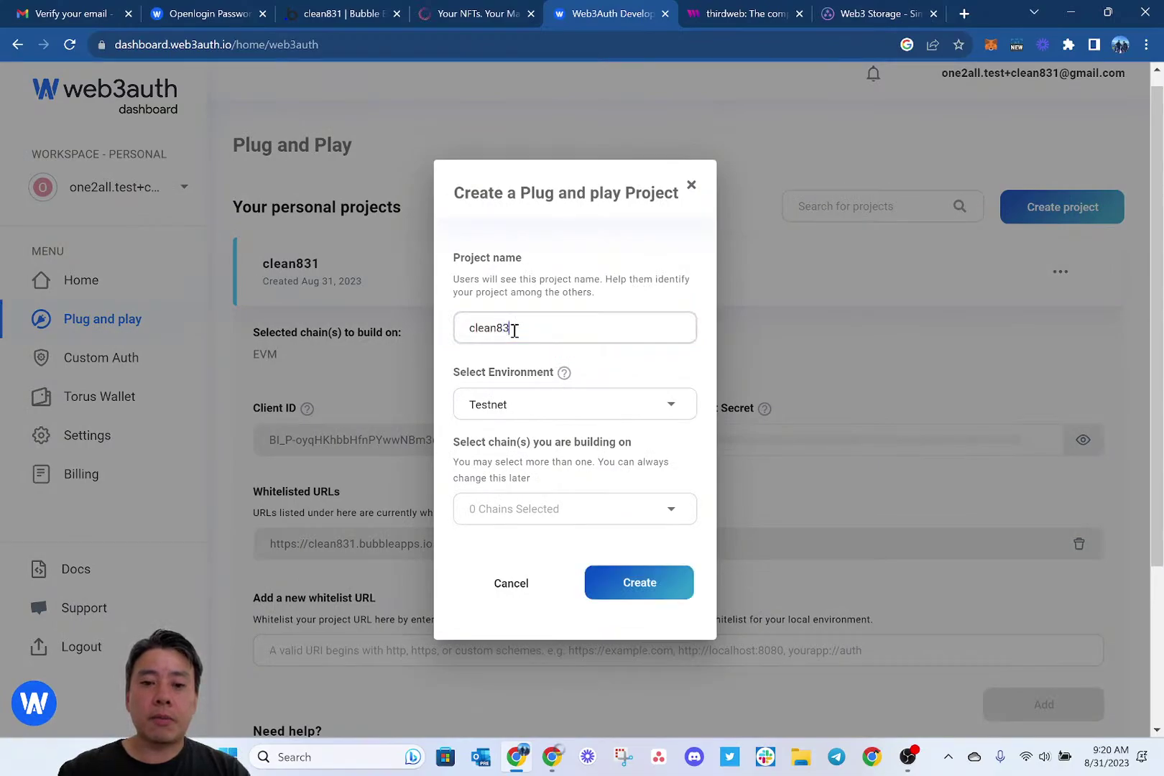
{"action": "type", "text": "1"}
{"action": "left_click", "coordinate": [523, 404]}
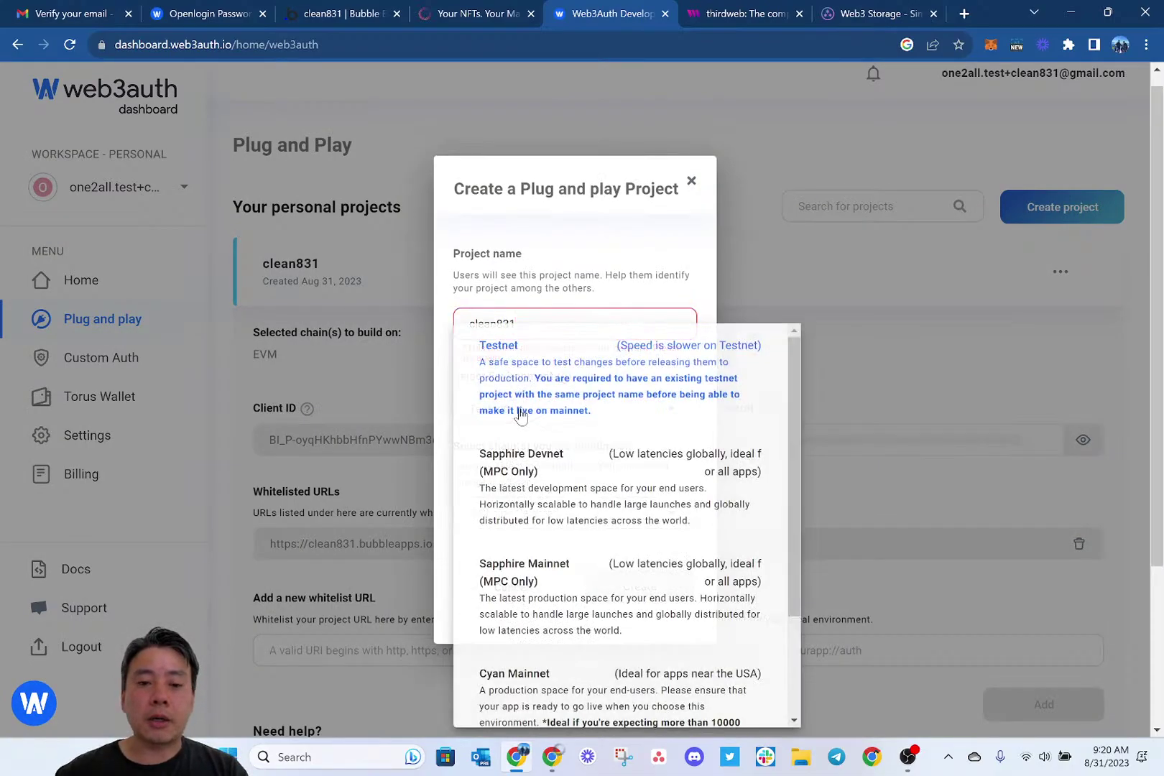
{"action": "scroll", "coordinate": [611, 436], "scroll_direction": "down", "scroll_amount": 2}
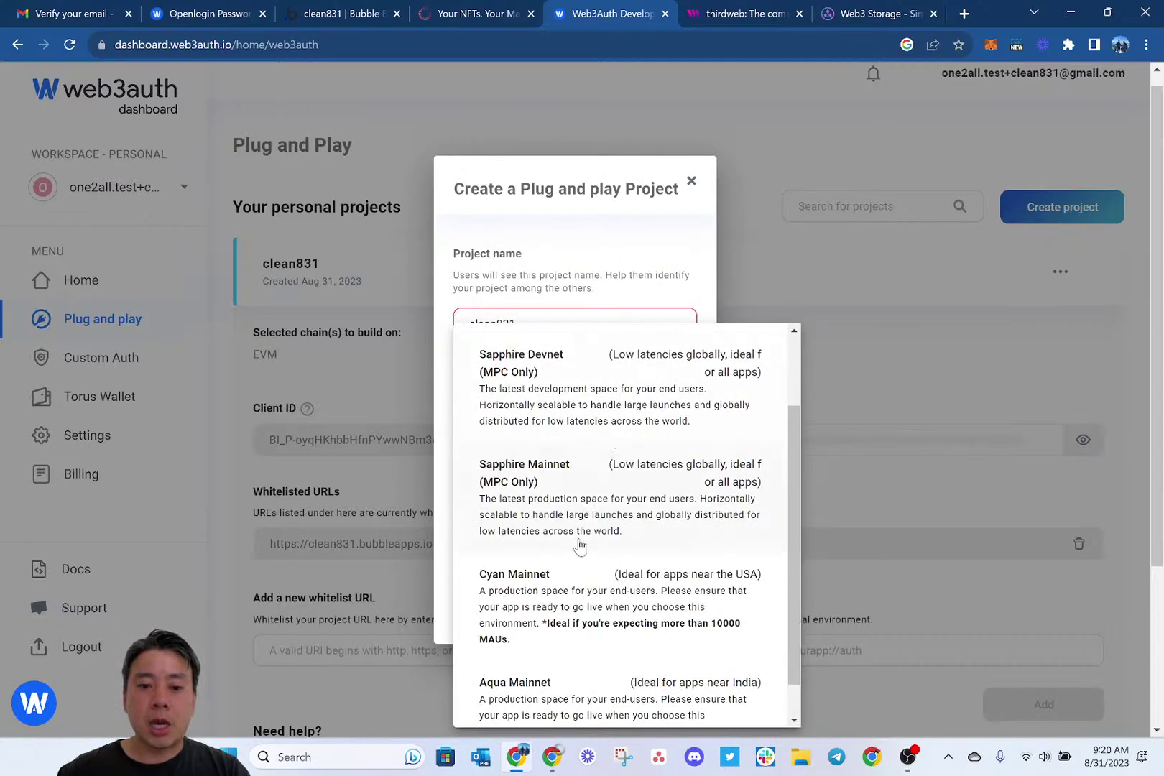
{"action": "left_click", "coordinate": [550, 598]}
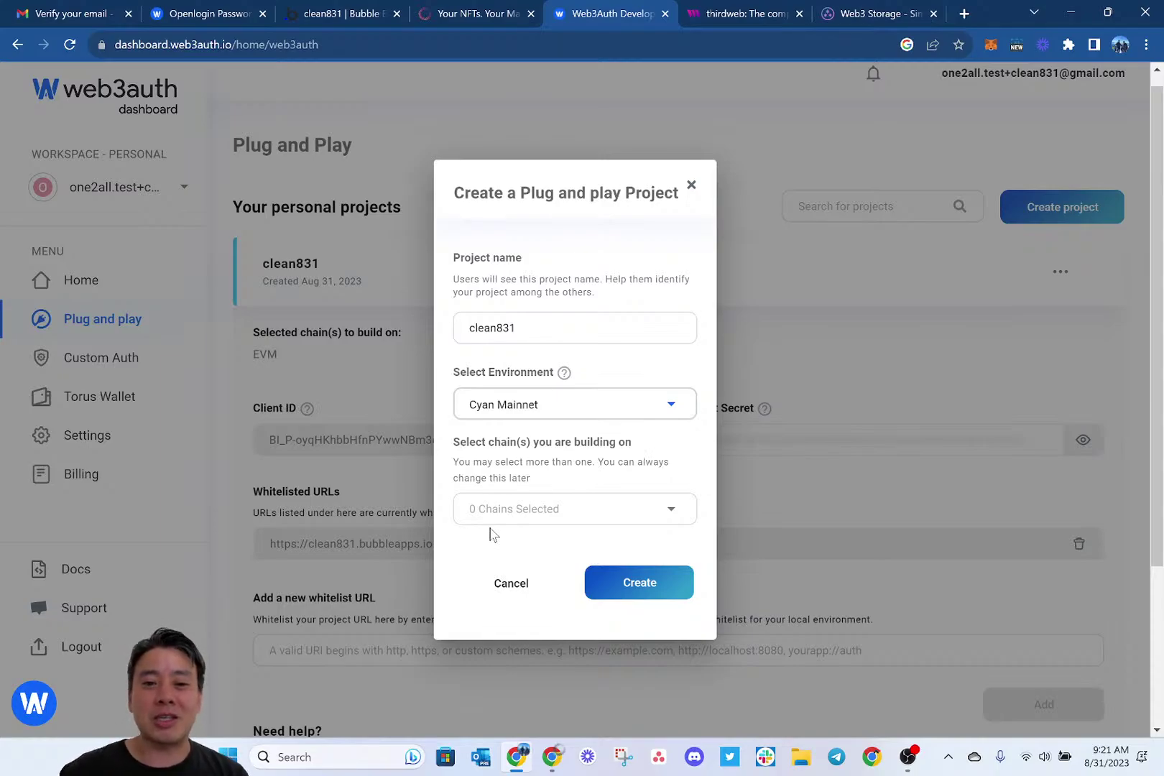
Choose EVM Based Chain, allow private key usage, and create the project.
{"action": "left_click", "coordinate": [488, 508]}
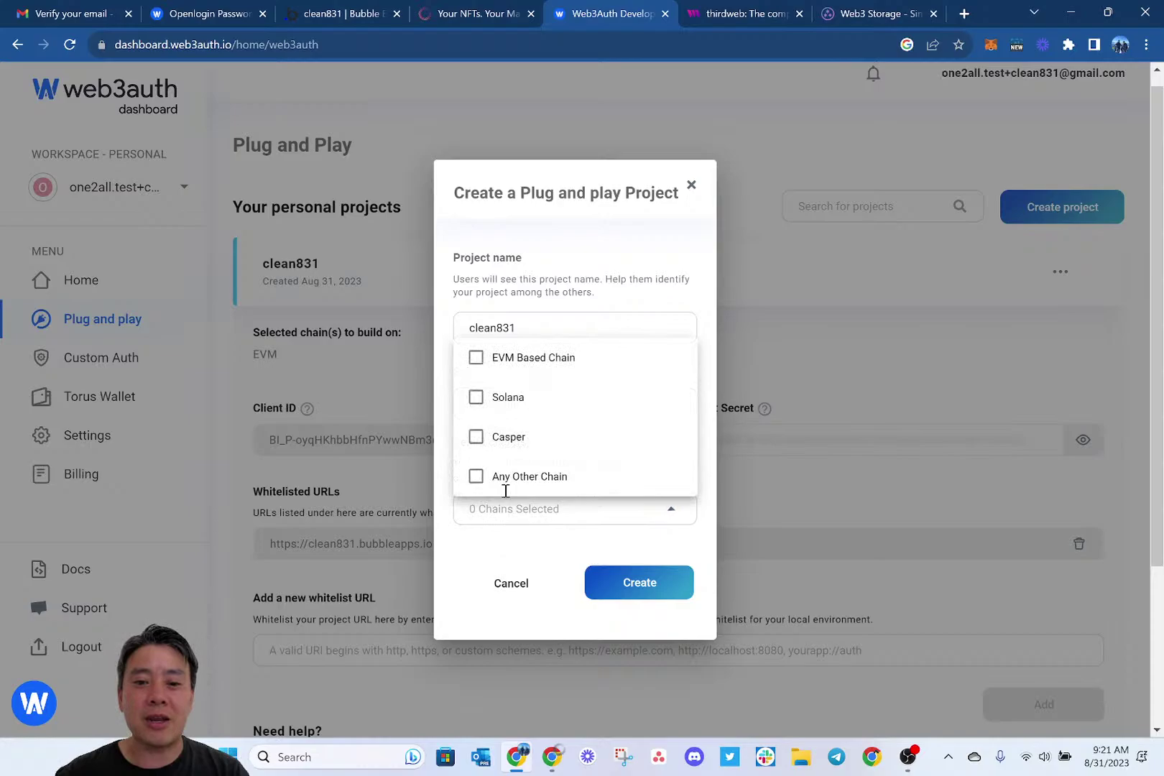
{"action": "left_click", "coordinate": [488, 367]}
{"action": "left_click", "coordinate": [463, 525]}
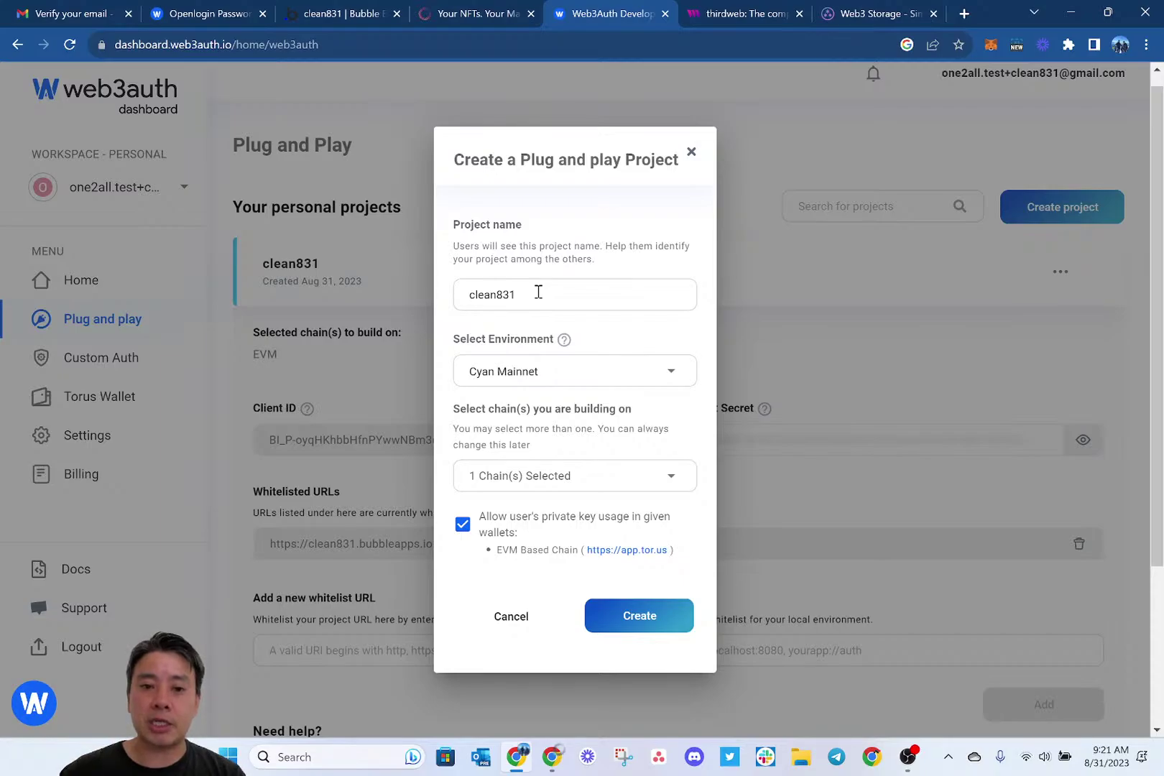
{"action": "left_click", "coordinate": [538, 292]}
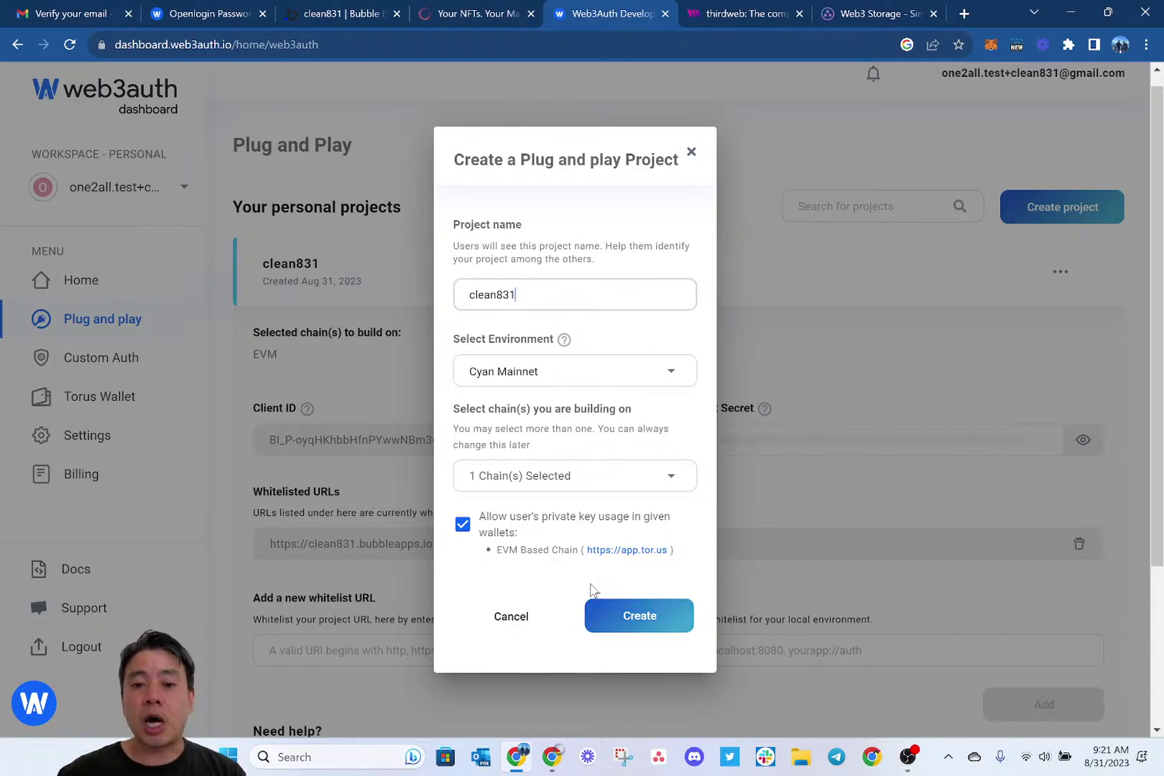
{"action": "left_click", "coordinate": [623, 620]}
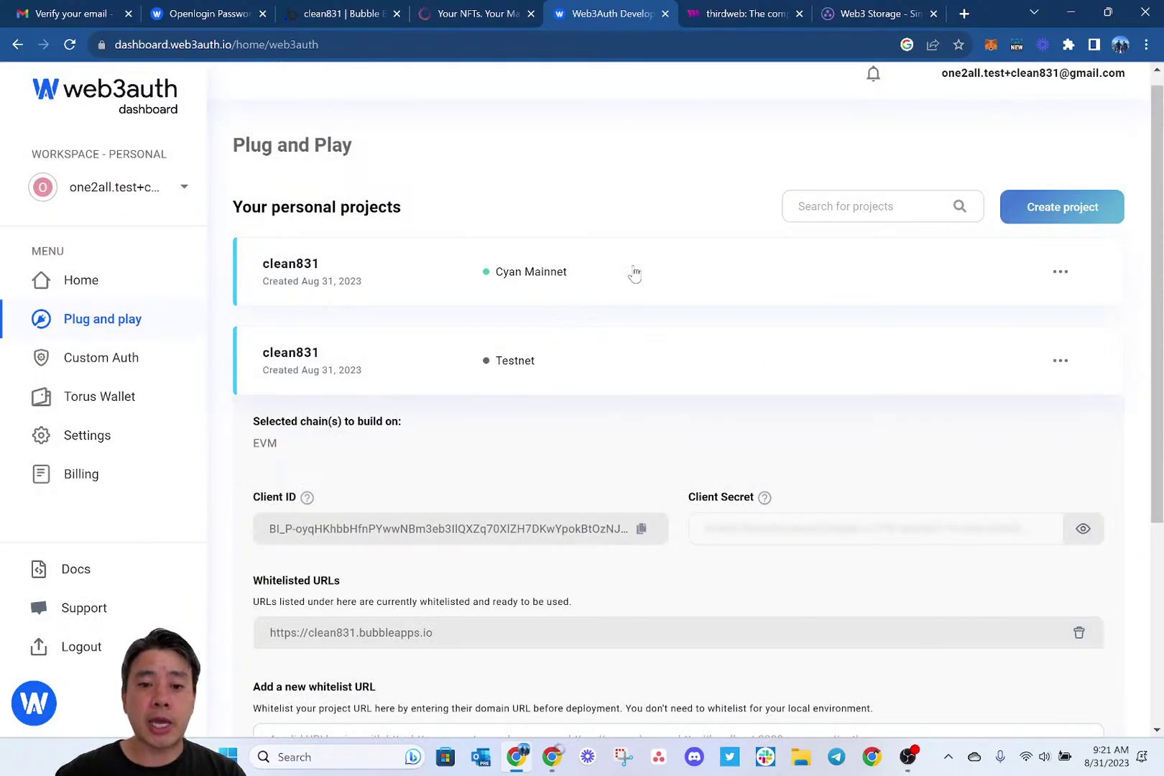
{"action": "left_click", "coordinate": [552, 285]}
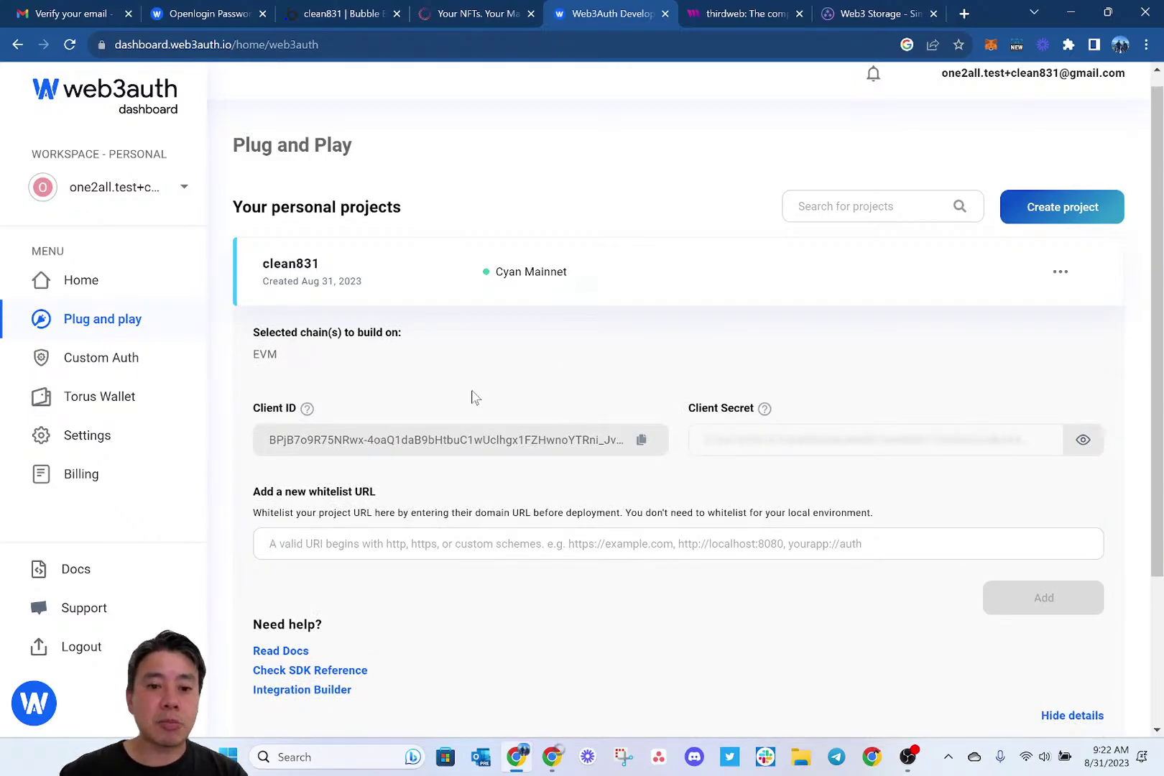
{"action": "scroll", "coordinate": [474, 398], "scroll_direction": "down", "scroll_amount": 1}
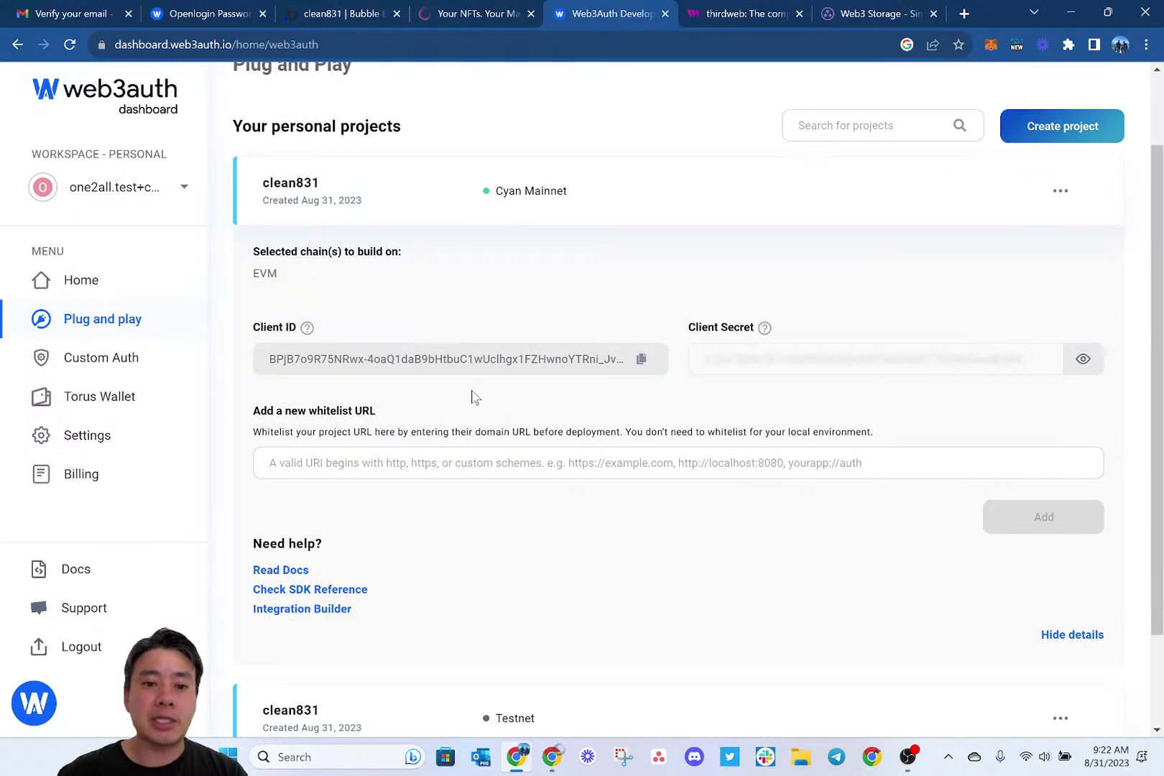
{"action": "left_click", "coordinate": [370, 470]}
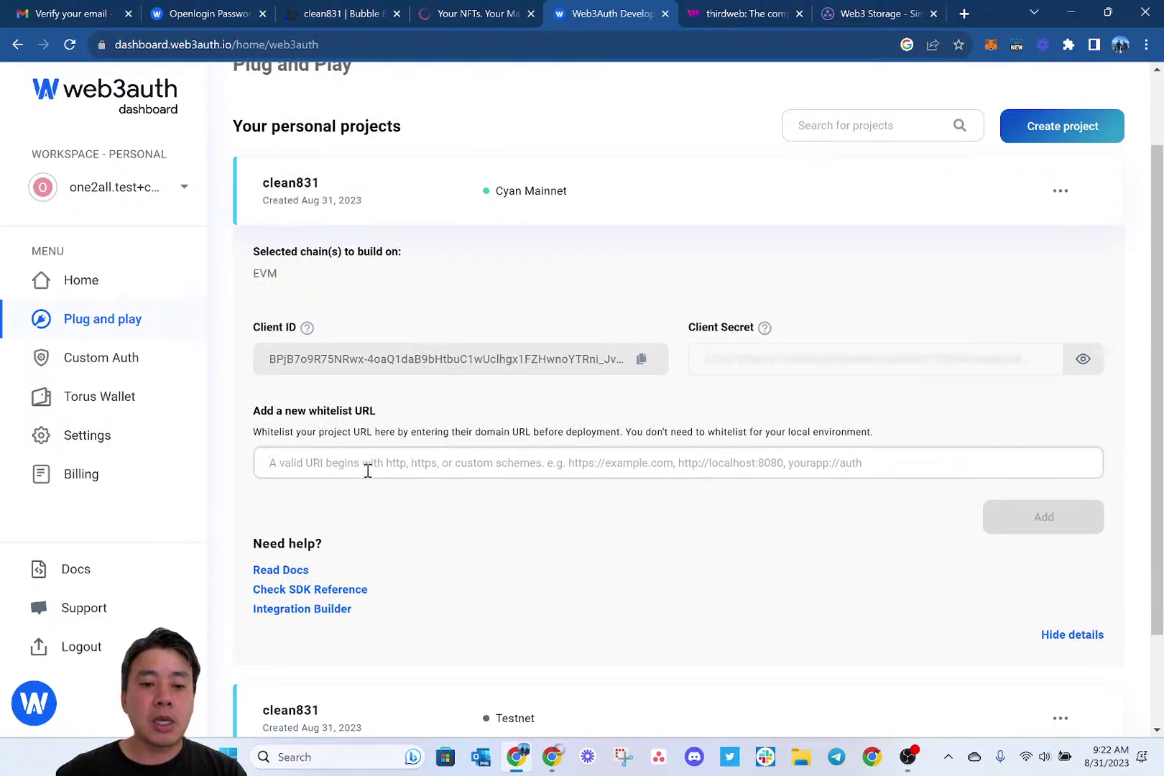
{"action": "type", "text": "https://clean831.bubbleapps.io/"}
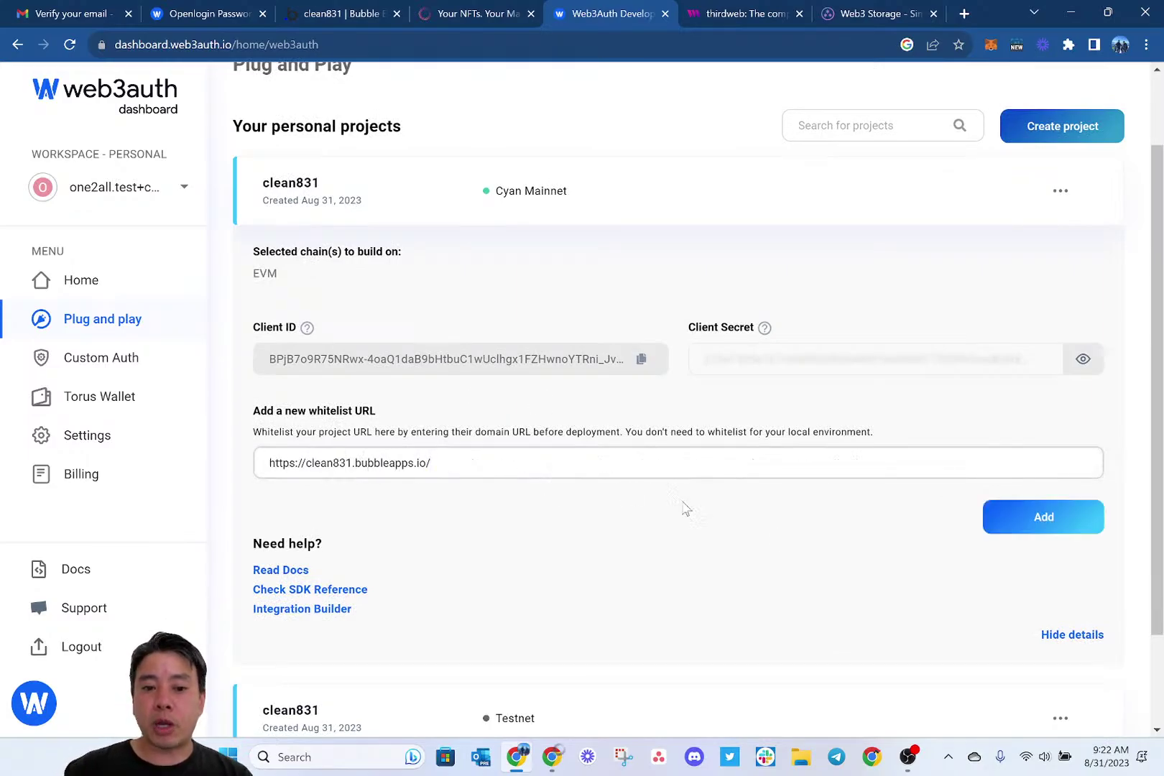
{"action": "left_click", "coordinate": [1005, 526]}
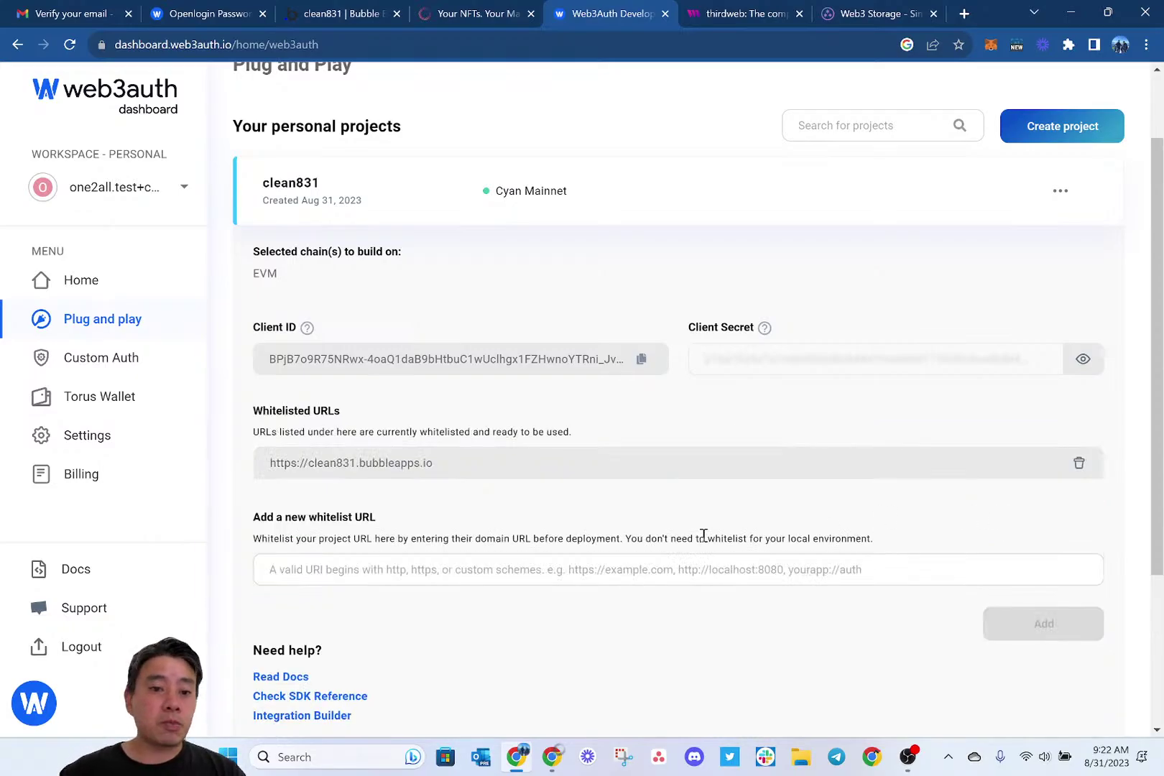
{"action": "left_click", "coordinate": [642, 362]}
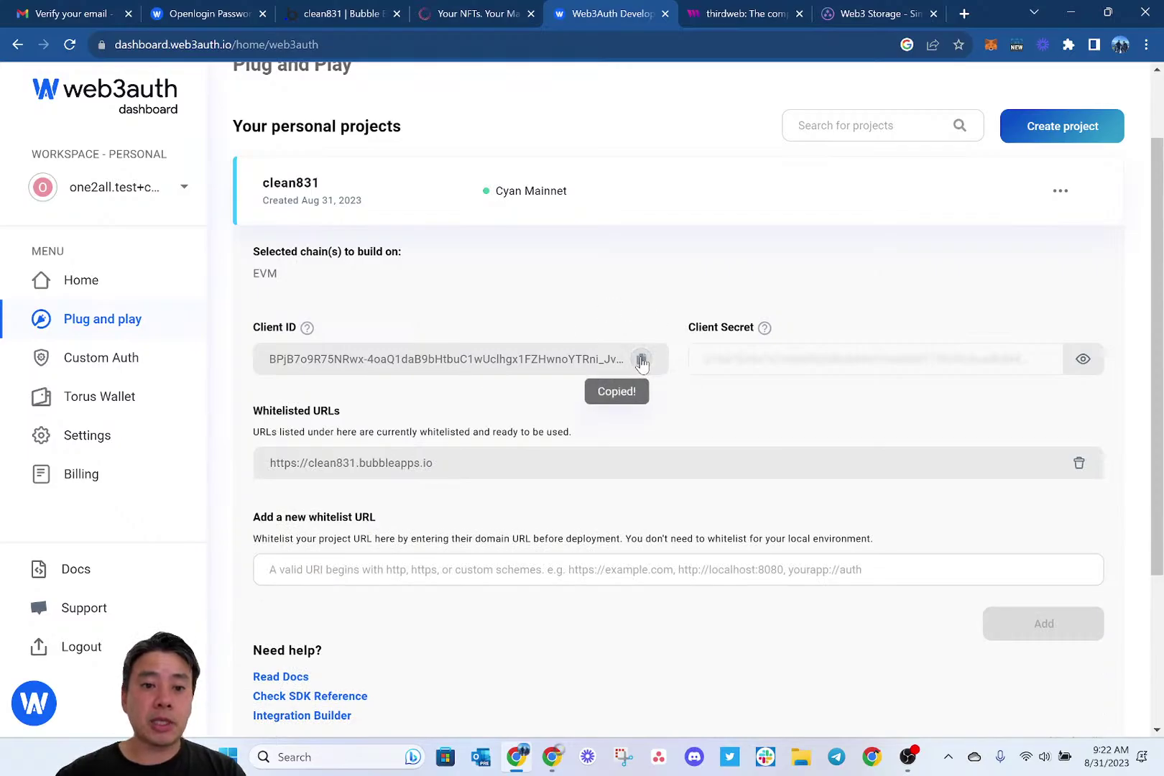
Paste the Web3Auth client ID into the Web3Auth plugin's Client Id and Client Id - dev fields.
{"action": "left_click", "coordinate": [316, 17]}
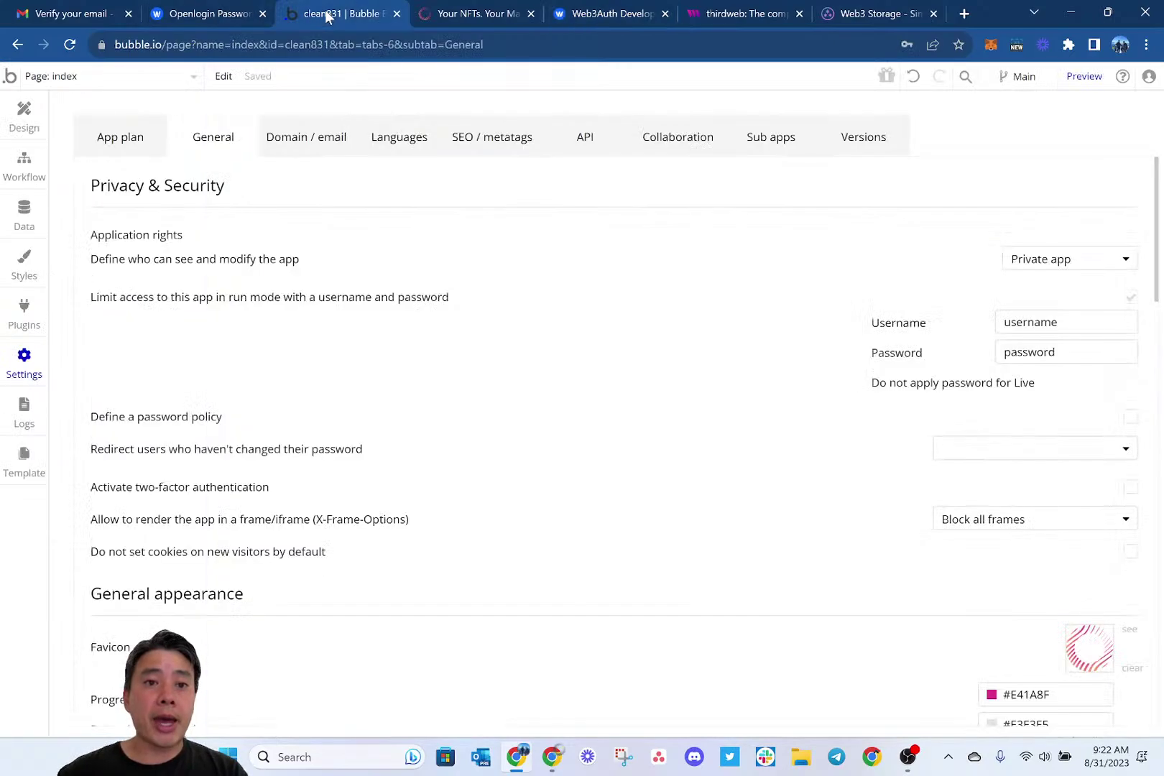
{"action": "left_click", "coordinate": [24, 309]}
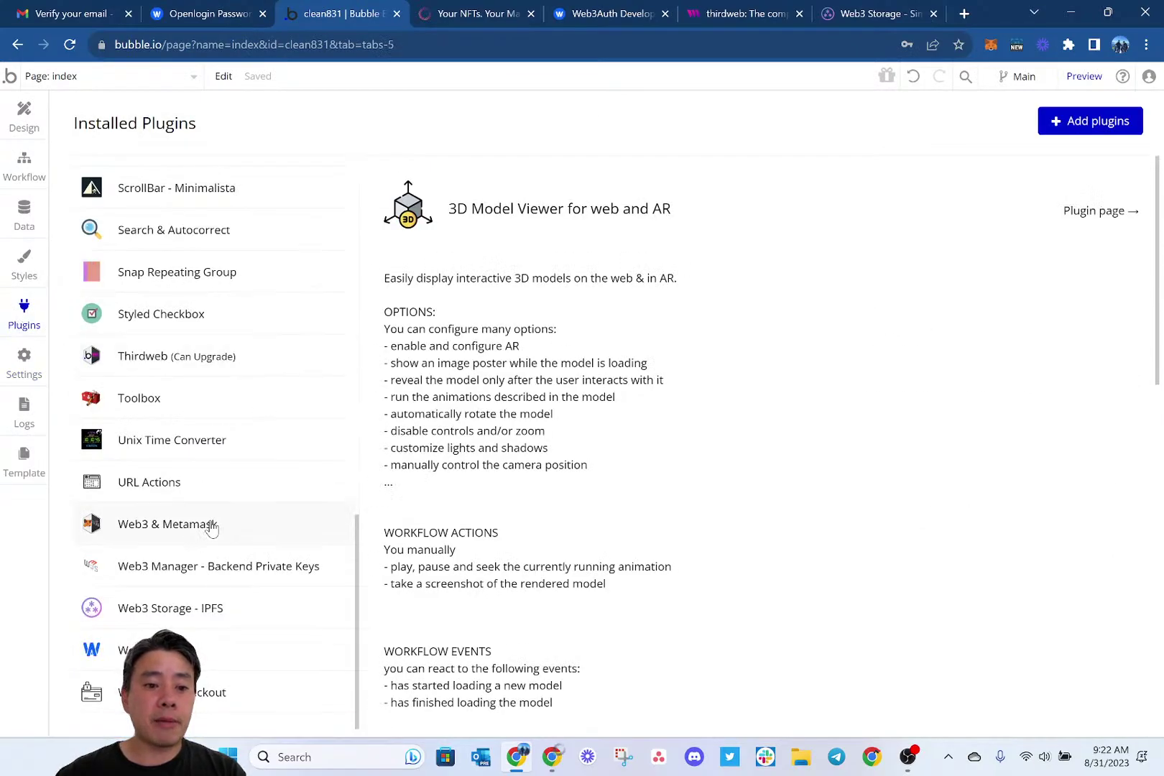
{"action": "left_click", "coordinate": [217, 651]}
{"action": "scroll", "coordinate": [774, 564], "scroll_direction": "down", "scroll_amount": 8}
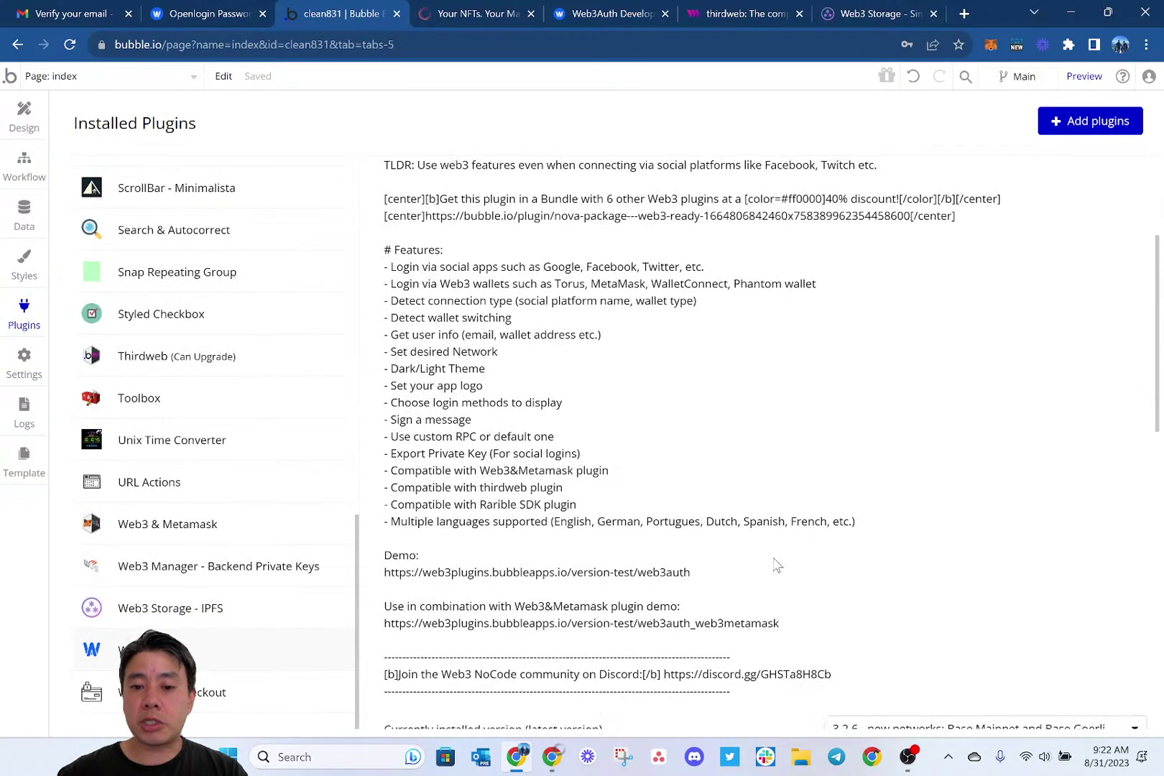
{"action": "left_click", "coordinate": [883, 394]}
{"action": "key", "text": "ctrl+v"}
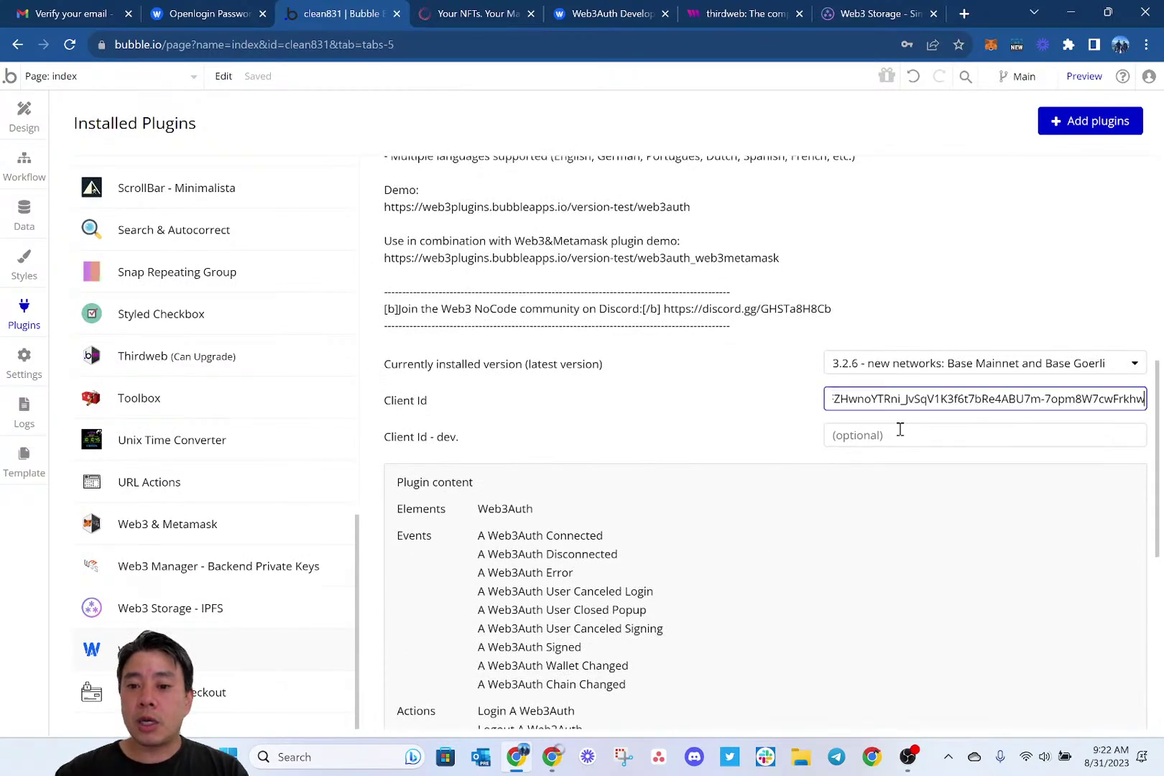
{"action": "left_click", "coordinate": [898, 433]}
{"action": "key", "text": "ctrl+v"}
{"action": "left_click", "coordinate": [761, 418]}
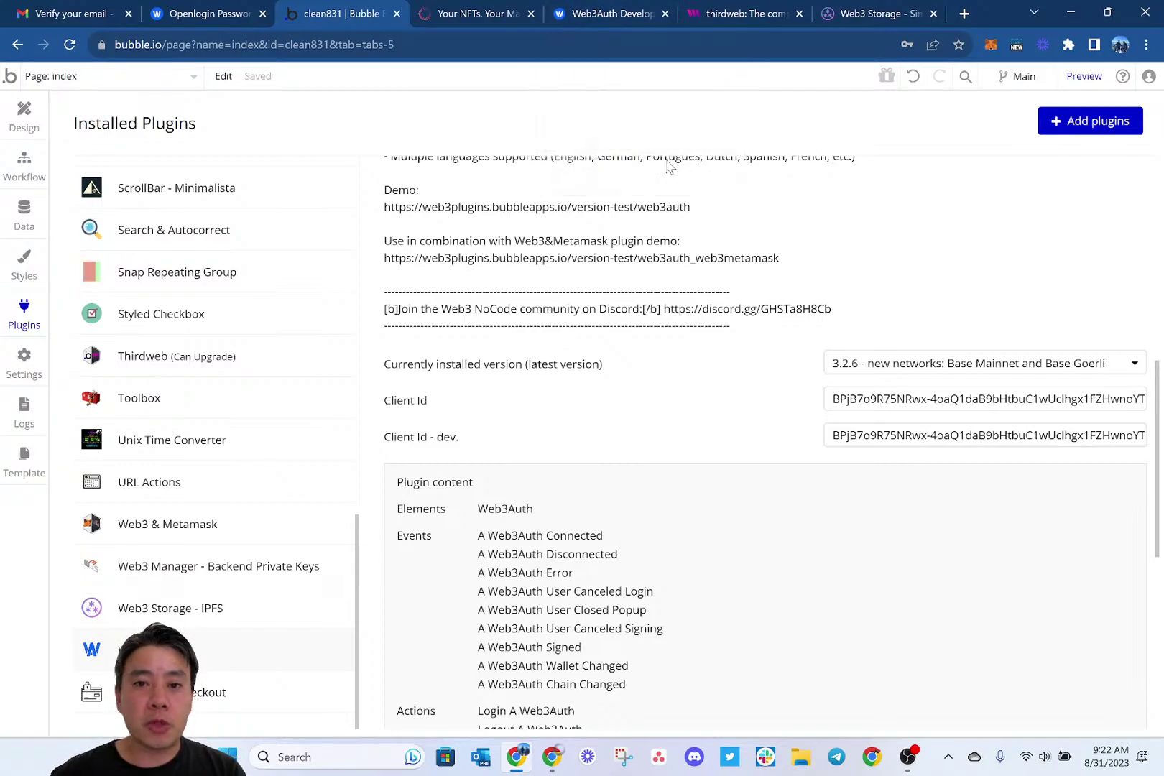
{"action": "left_click", "coordinate": [753, 8]}
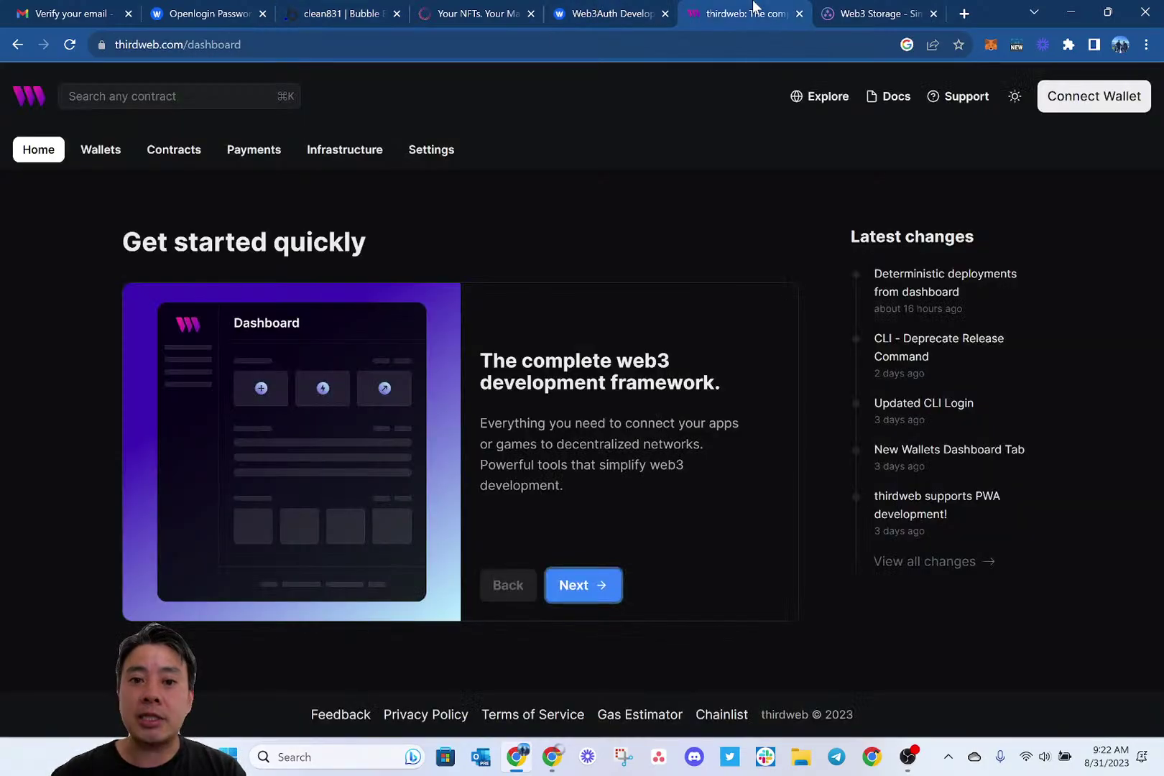
Connect MetaMask to thirdweb, unlock it with the wallet password, and approve the sign-in signature.
{"action": "left_click", "coordinate": [1092, 102]}
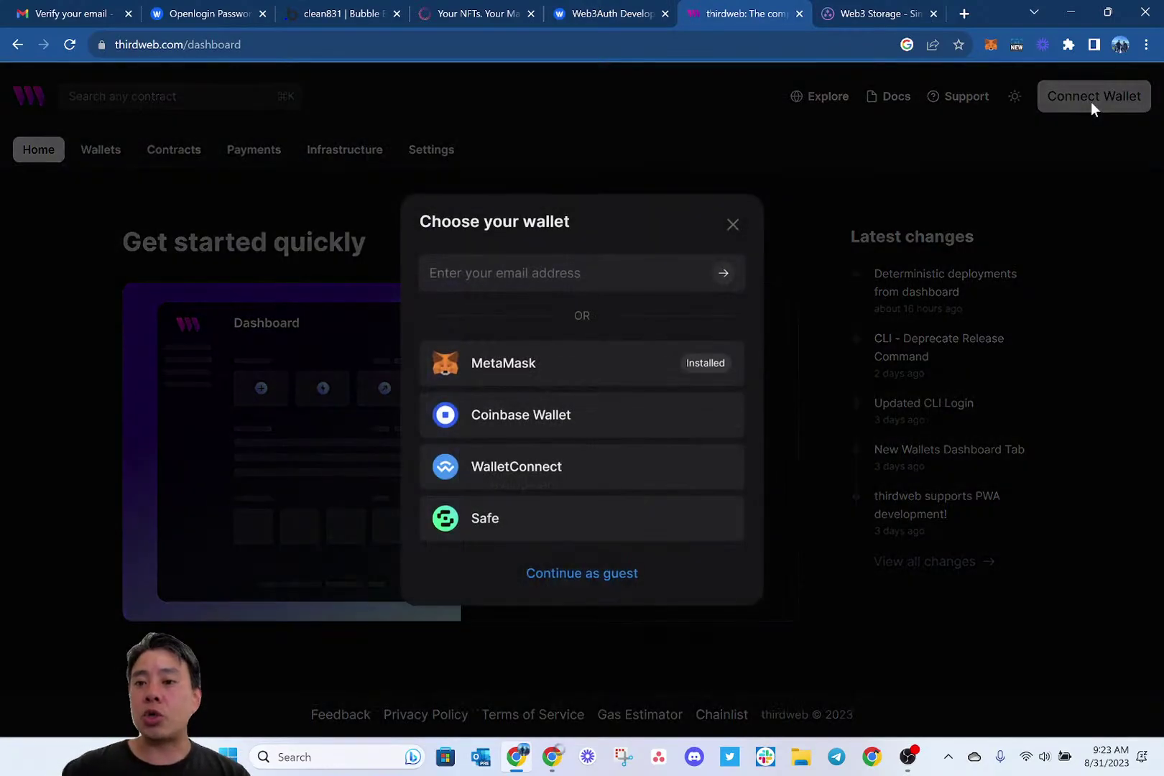
{"action": "left_click", "coordinate": [587, 371]}
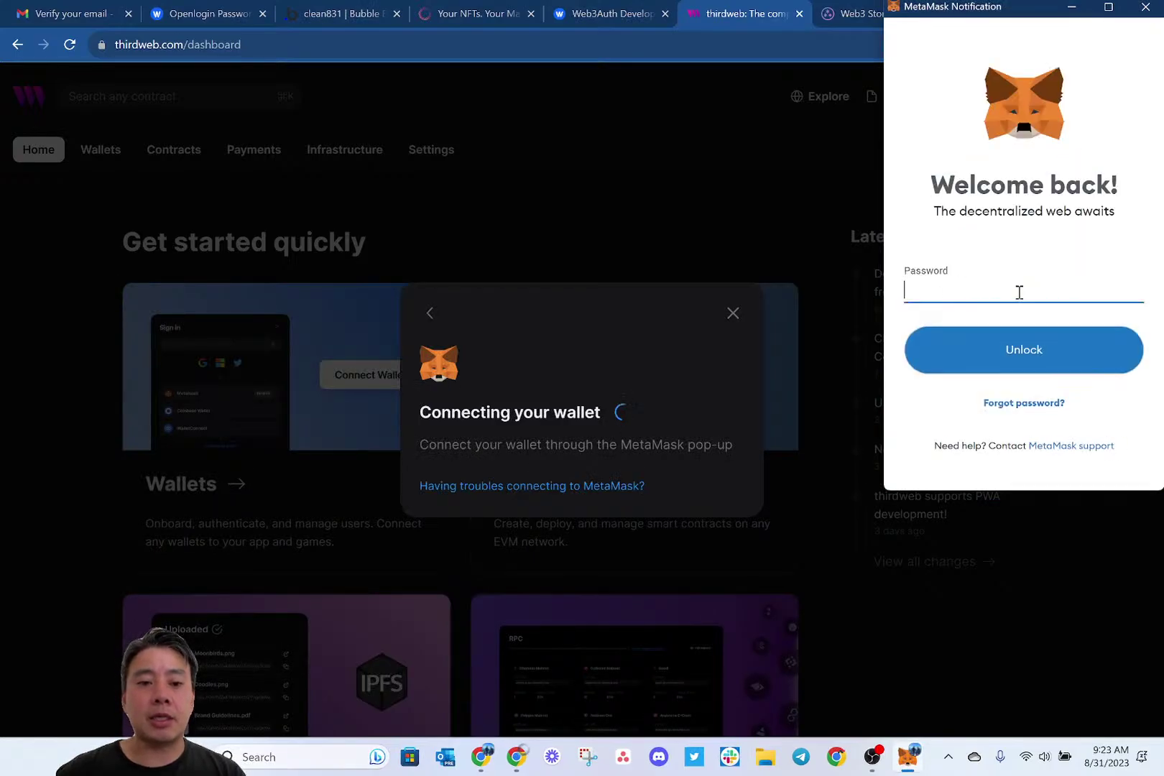
{"action": "type", "text": "•••••••••"}
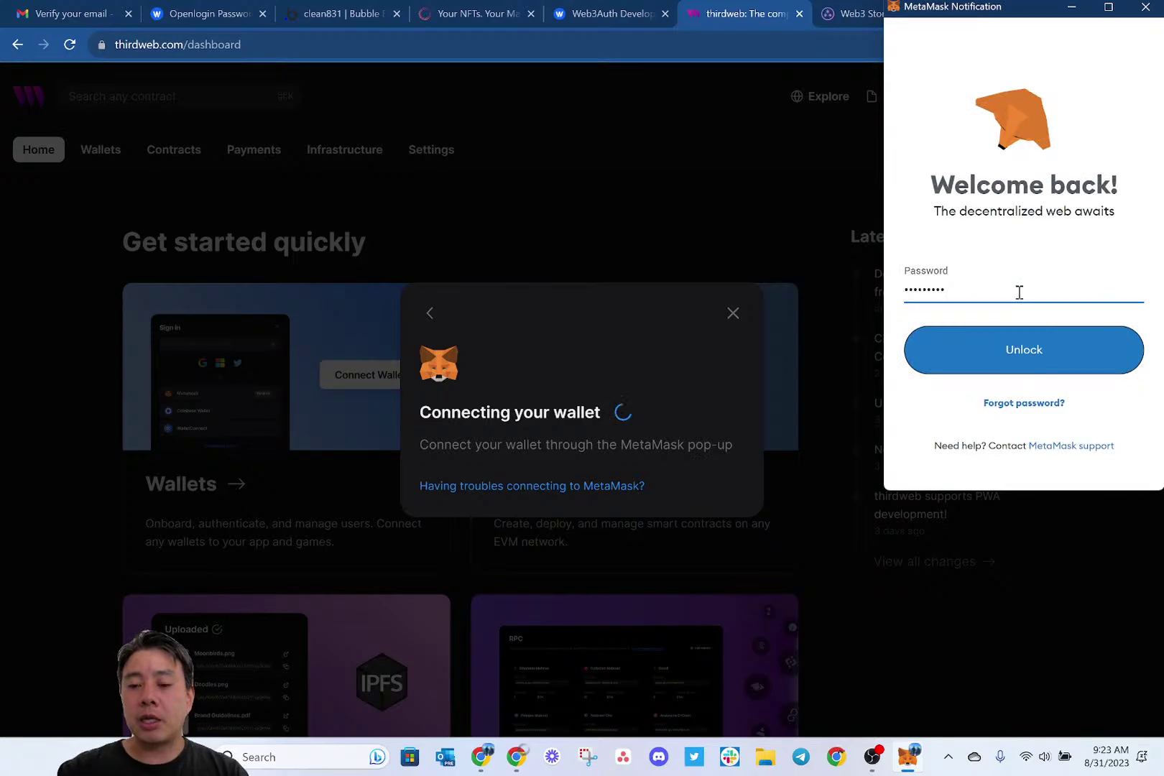
{"action": "key", "text": "Return"}
{"action": "type", "text": "•"}
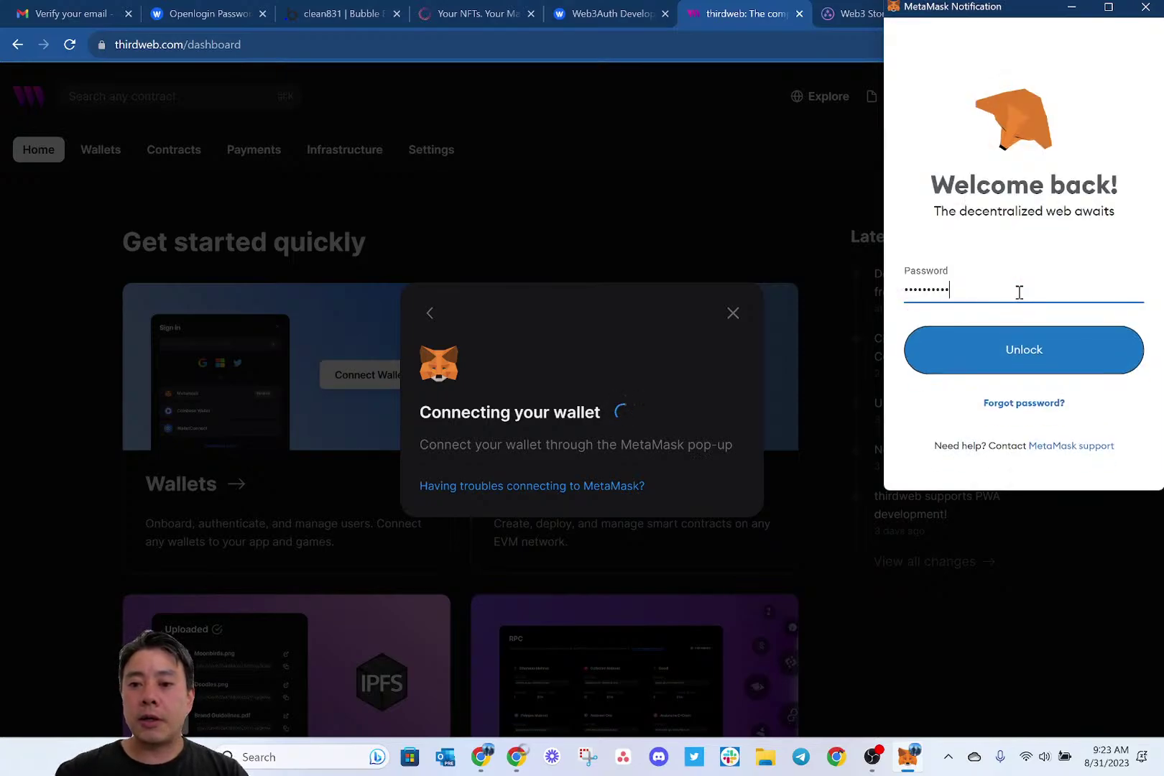
{"action": "key", "text": "Return"}
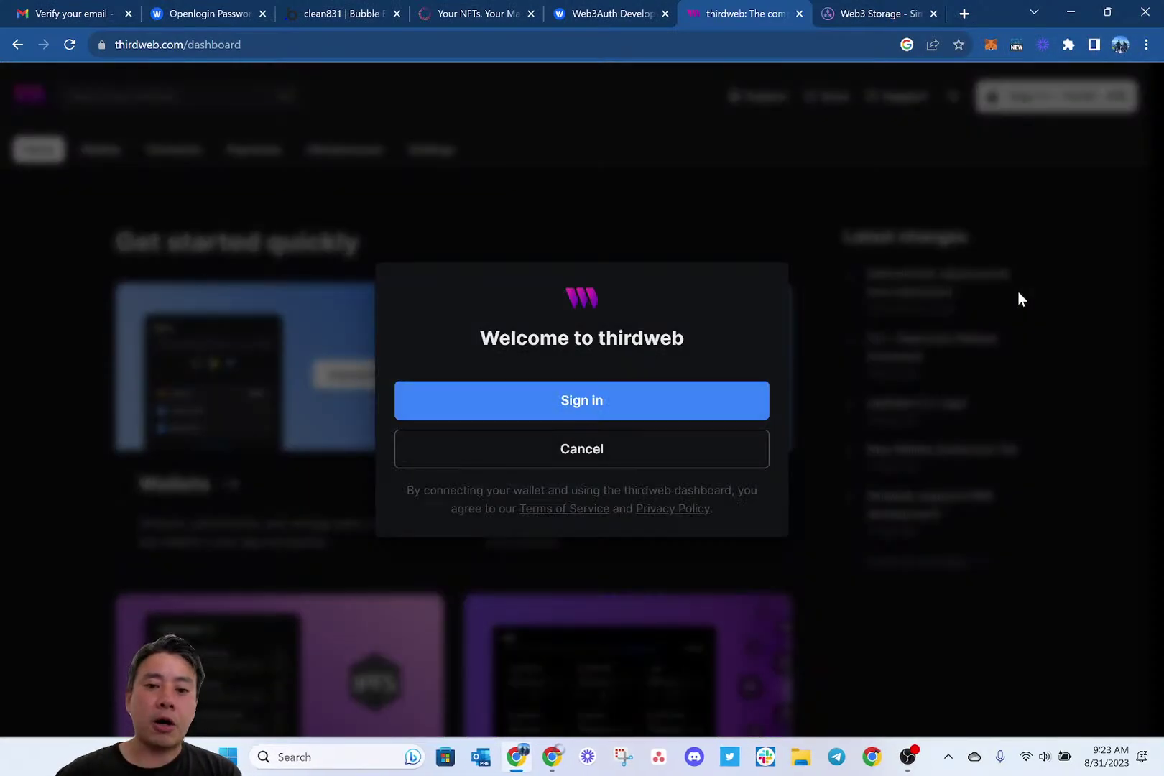
{"action": "left_click", "coordinate": [647, 393]}
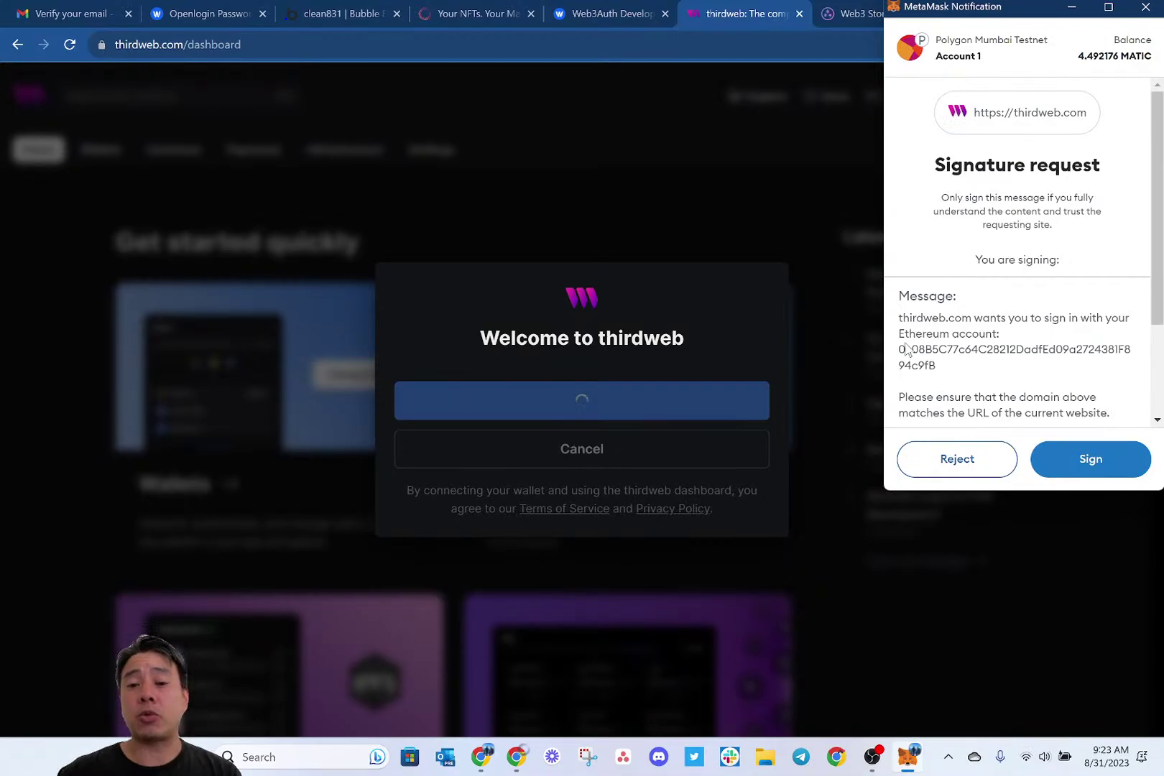
{"action": "left_click", "coordinate": [1092, 460]}
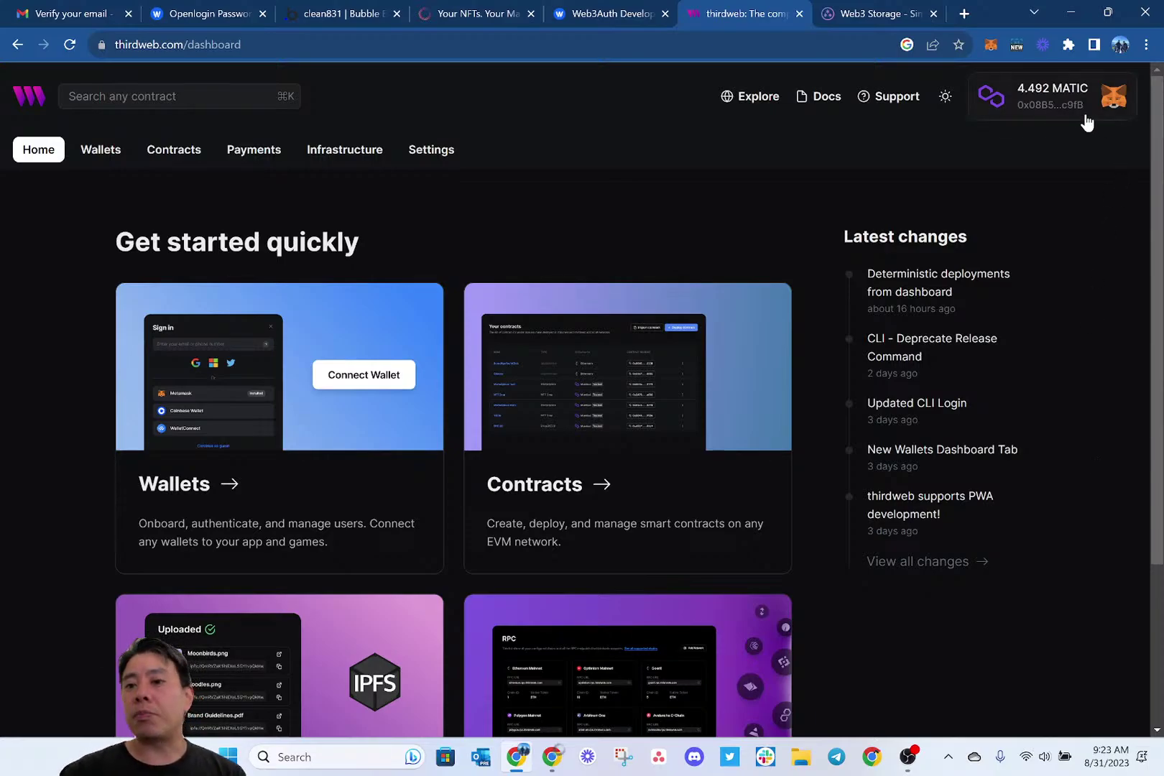
Check the wallet's network, view Contracts, then open Settings to the API Keys list (fides, inktradr).
{"action": "left_click", "coordinate": [1063, 106]}
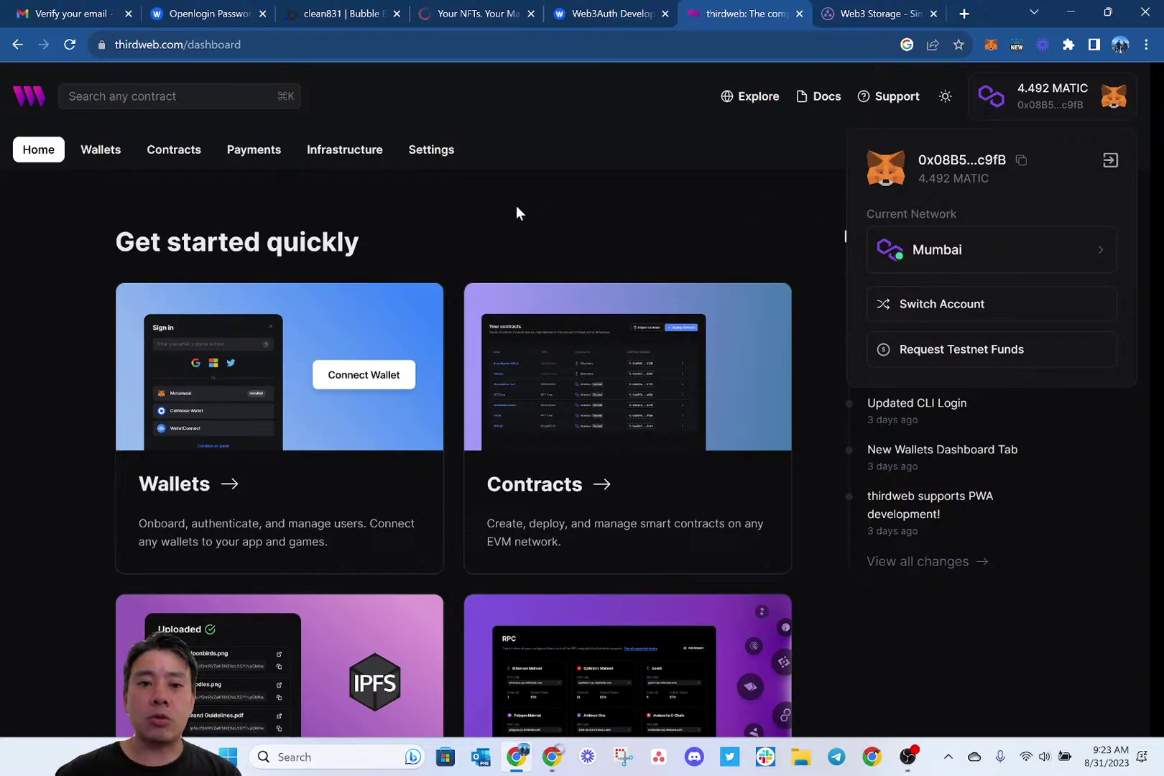
{"action": "left_click", "coordinate": [389, 191]}
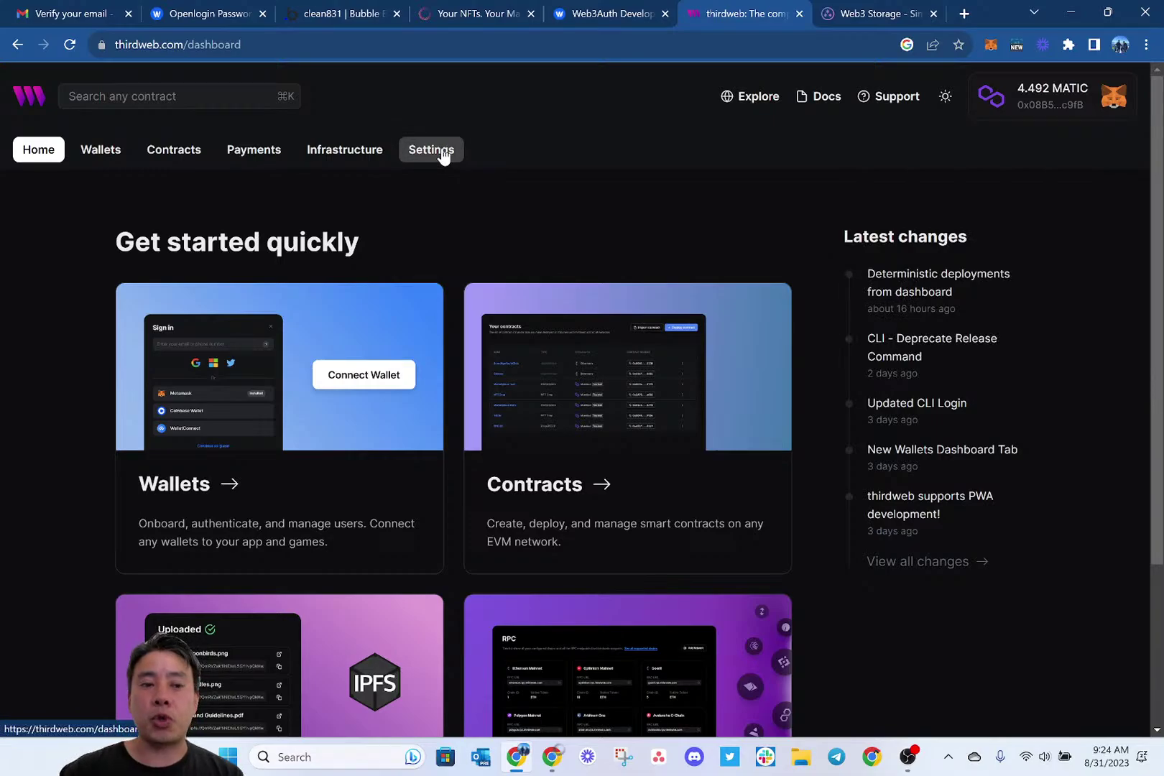
{"action": "left_click", "coordinate": [181, 152]}
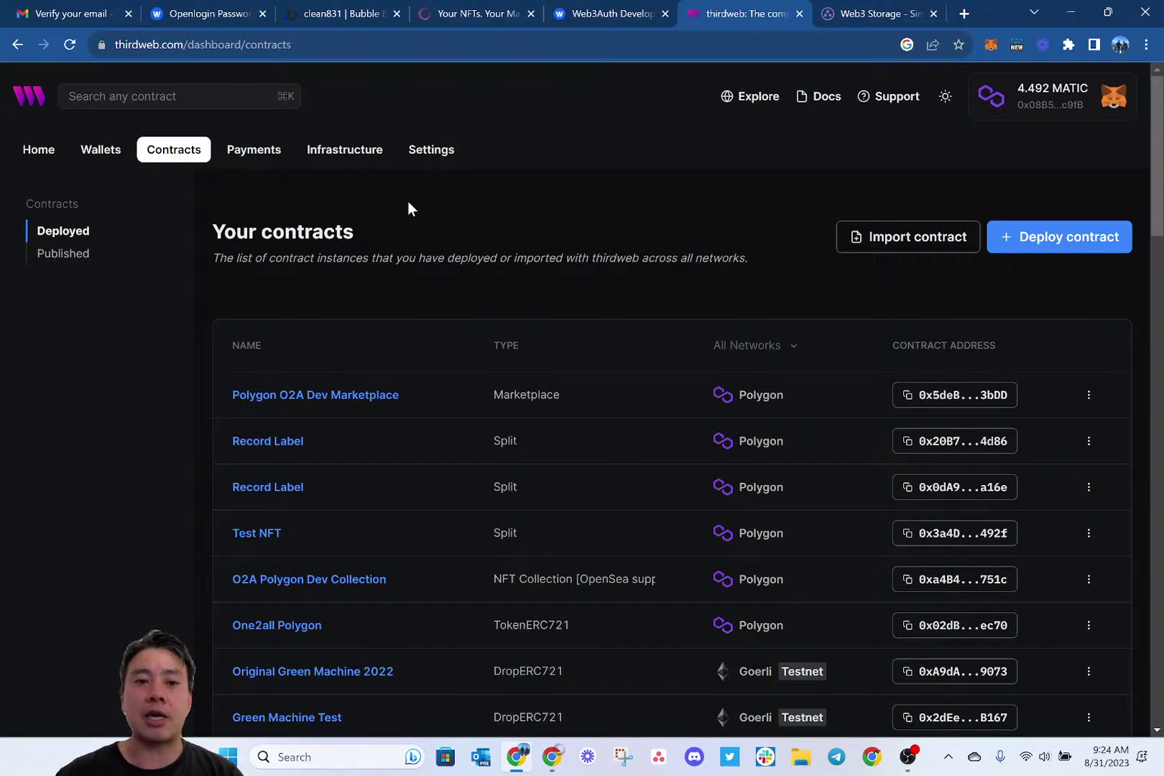
{"action": "left_click", "coordinate": [437, 154]}
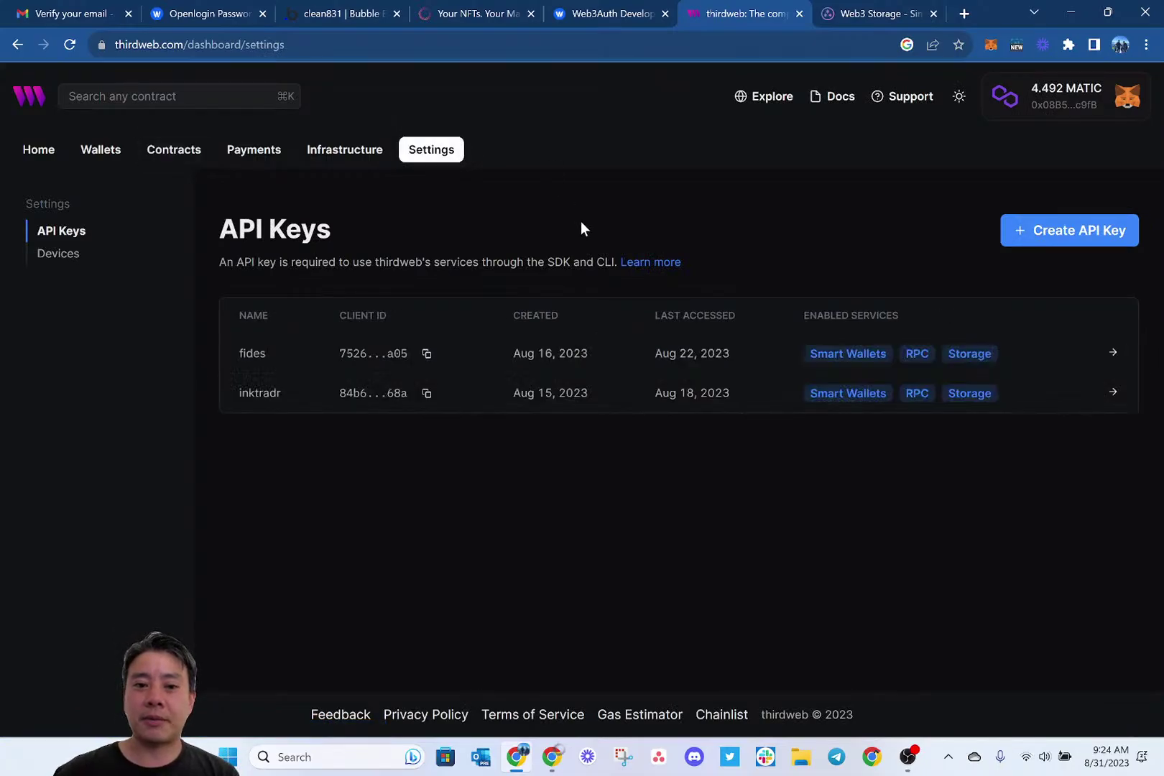
Name a new API key clean831 and enable Smart Wallets with unrestricted contract access.
{"action": "left_click", "coordinate": [1063, 232]}
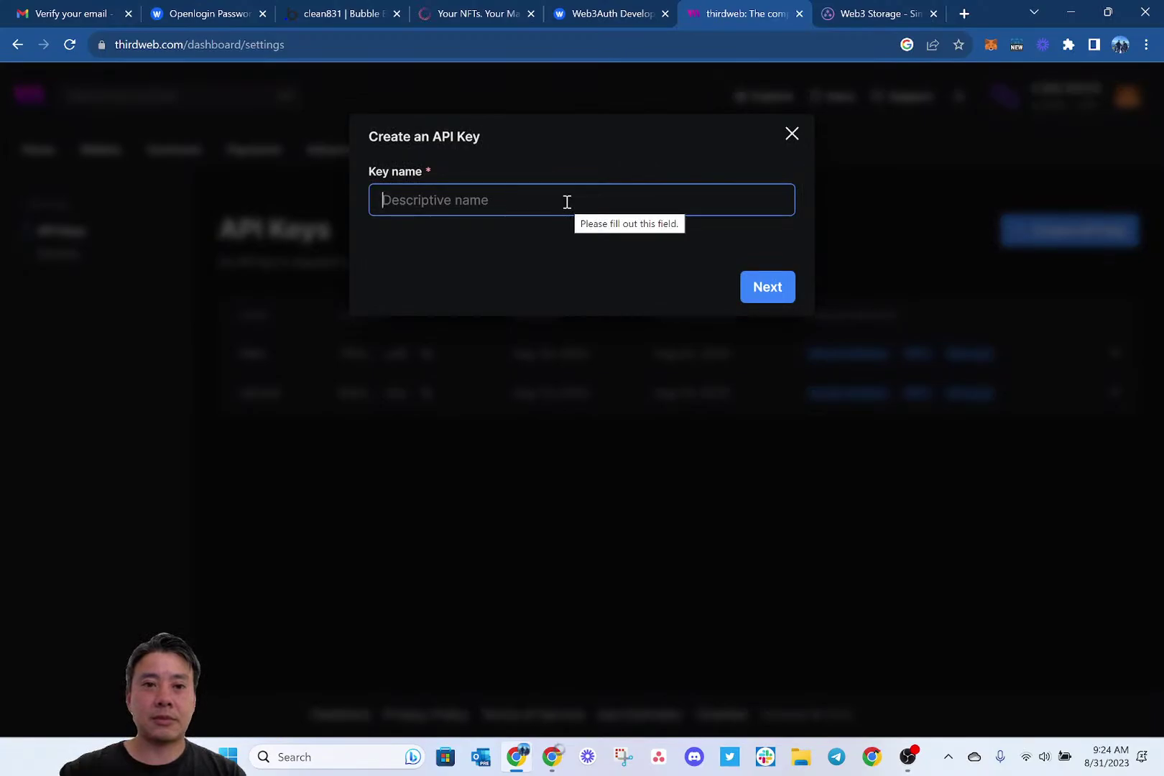
{"action": "type", "text": "clean831"}
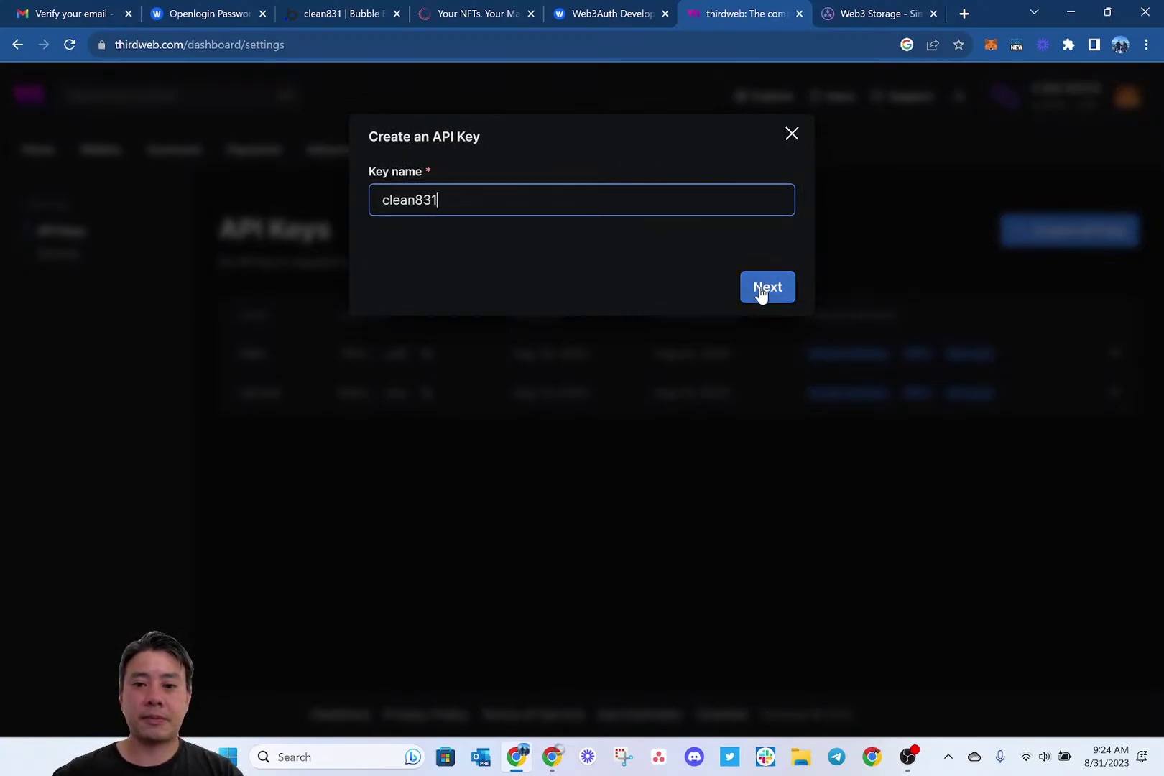
{"action": "left_click", "coordinate": [763, 290]}
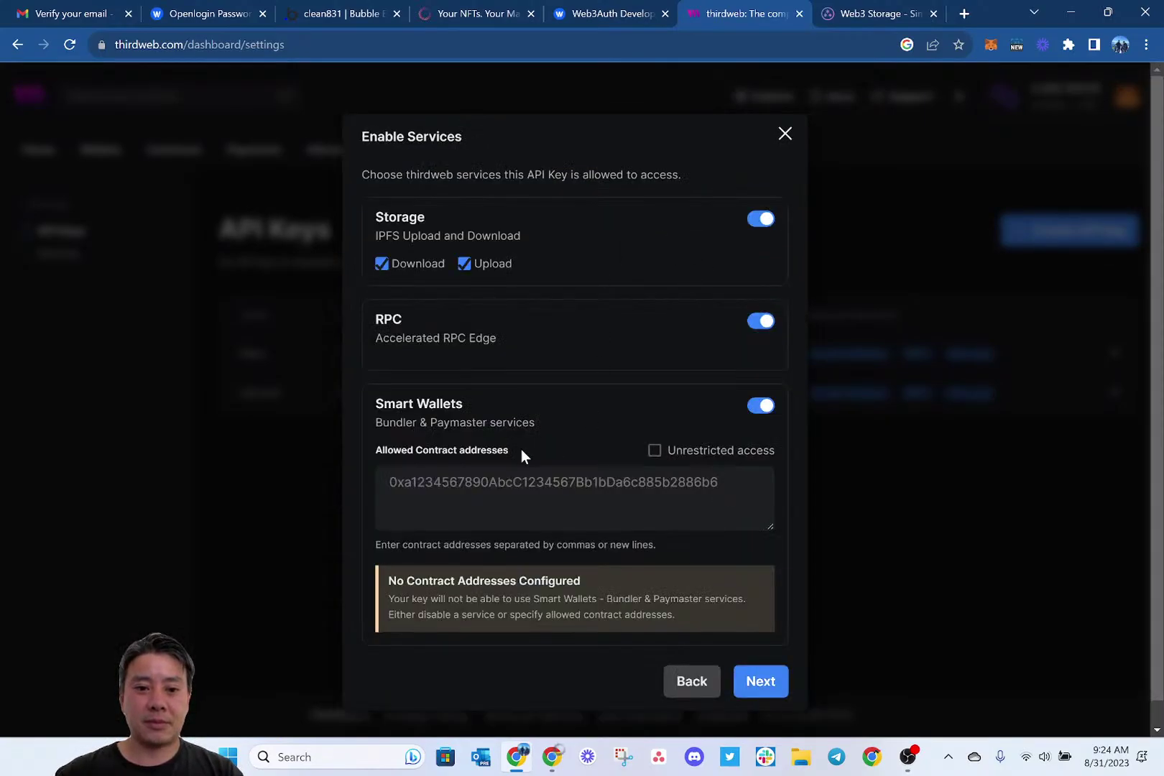
{"action": "left_click", "coordinate": [663, 451]}
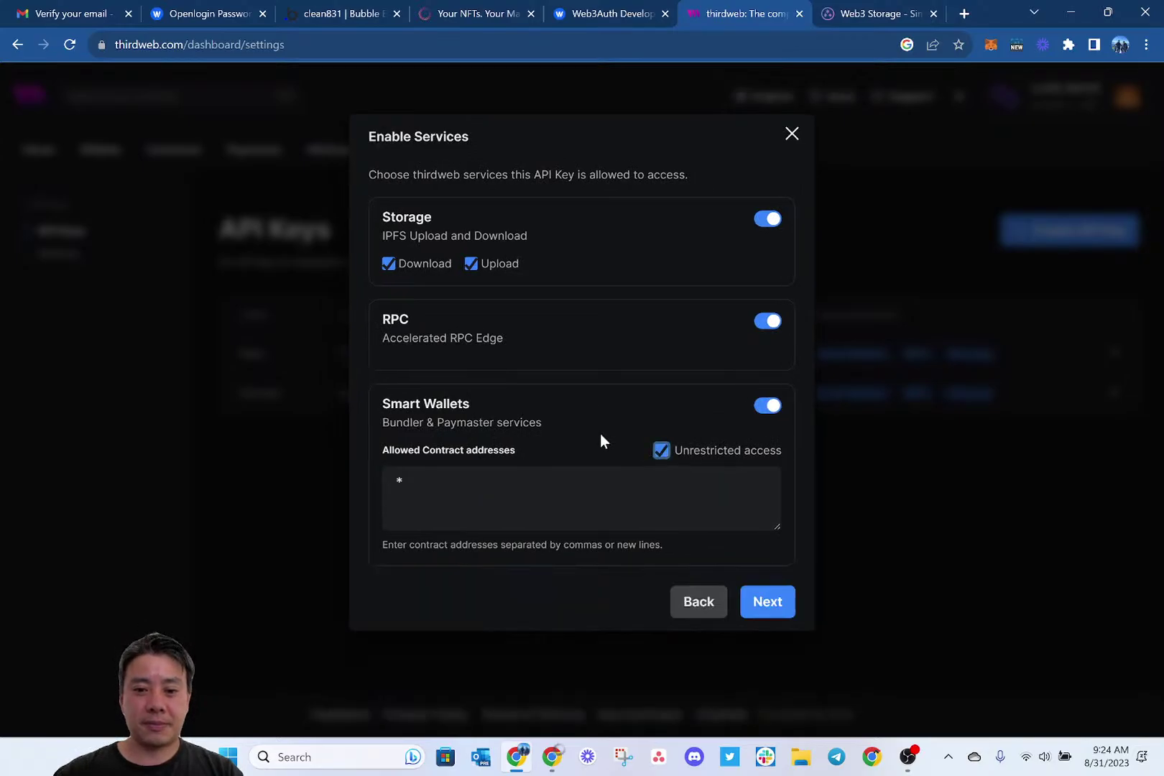
{"action": "left_click", "coordinate": [770, 605]}
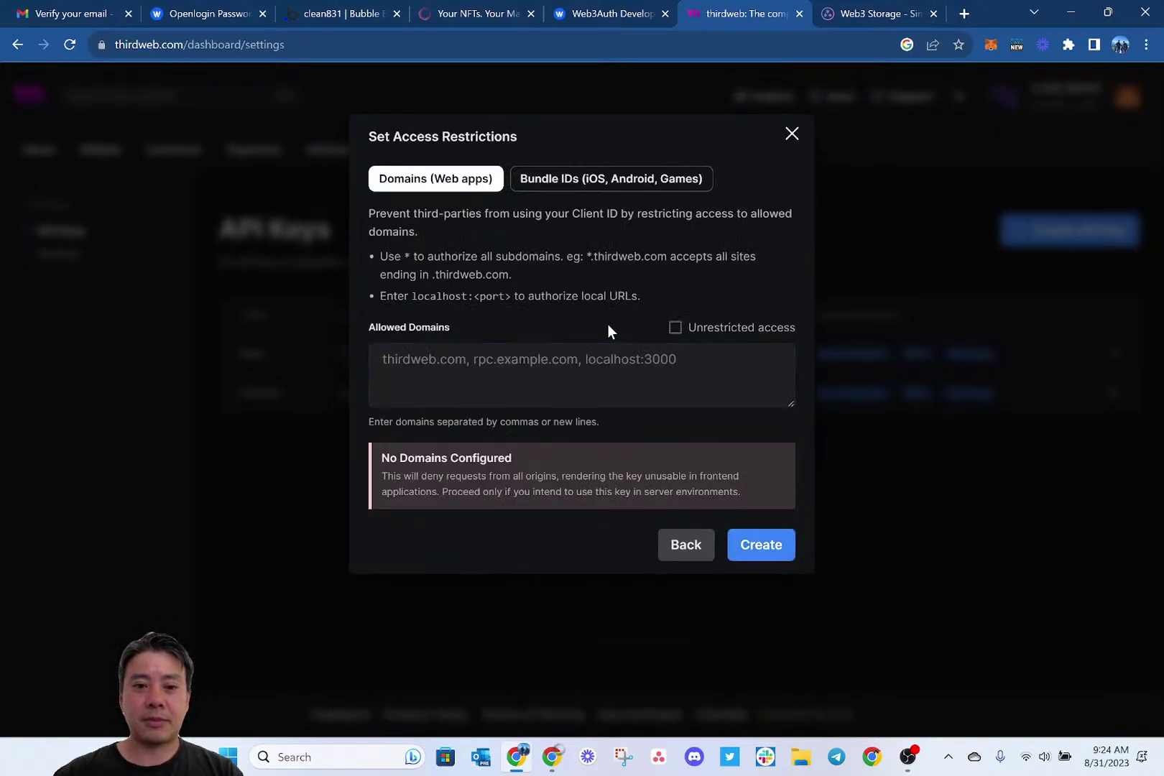
{"action": "left_click", "coordinate": [537, 359]}
{"action": "key", "text": "ctrl+v"}
{"action": "key", "text": "ctrl+z"}
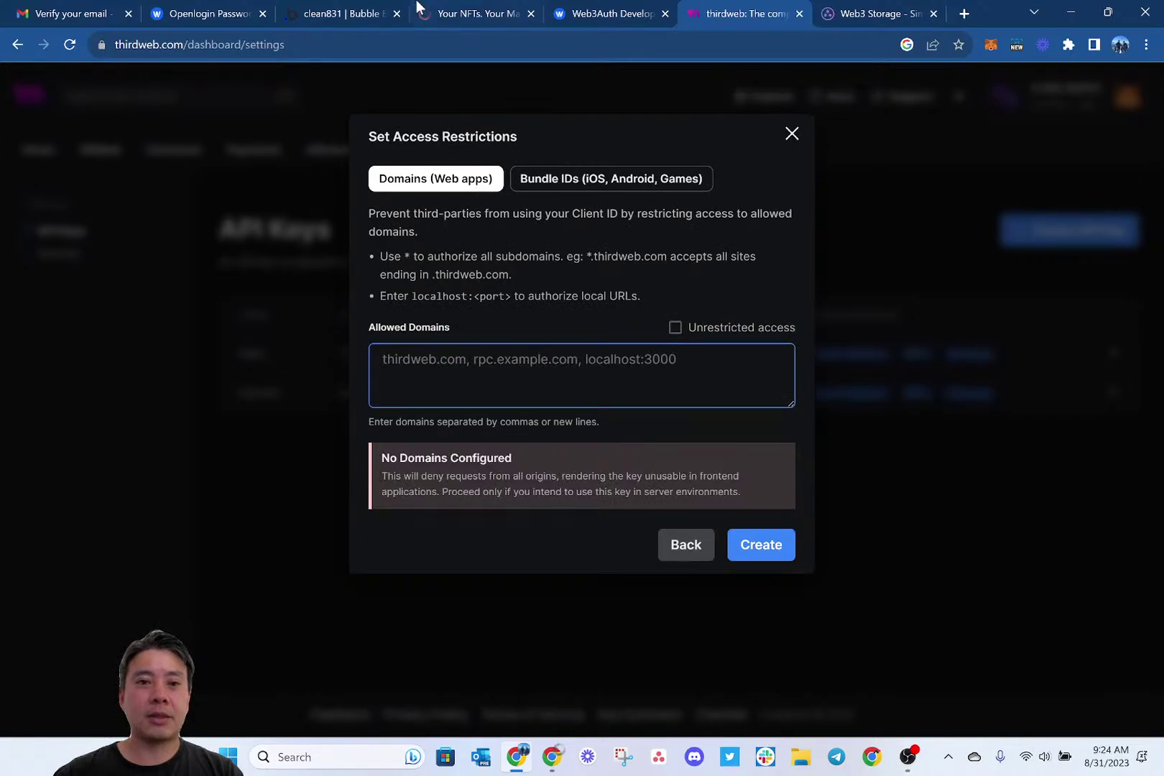
{"action": "left_click", "coordinate": [358, 13]}
{"action": "left_click", "coordinate": [477, 13]}
{"action": "left_click", "coordinate": [509, 46]}
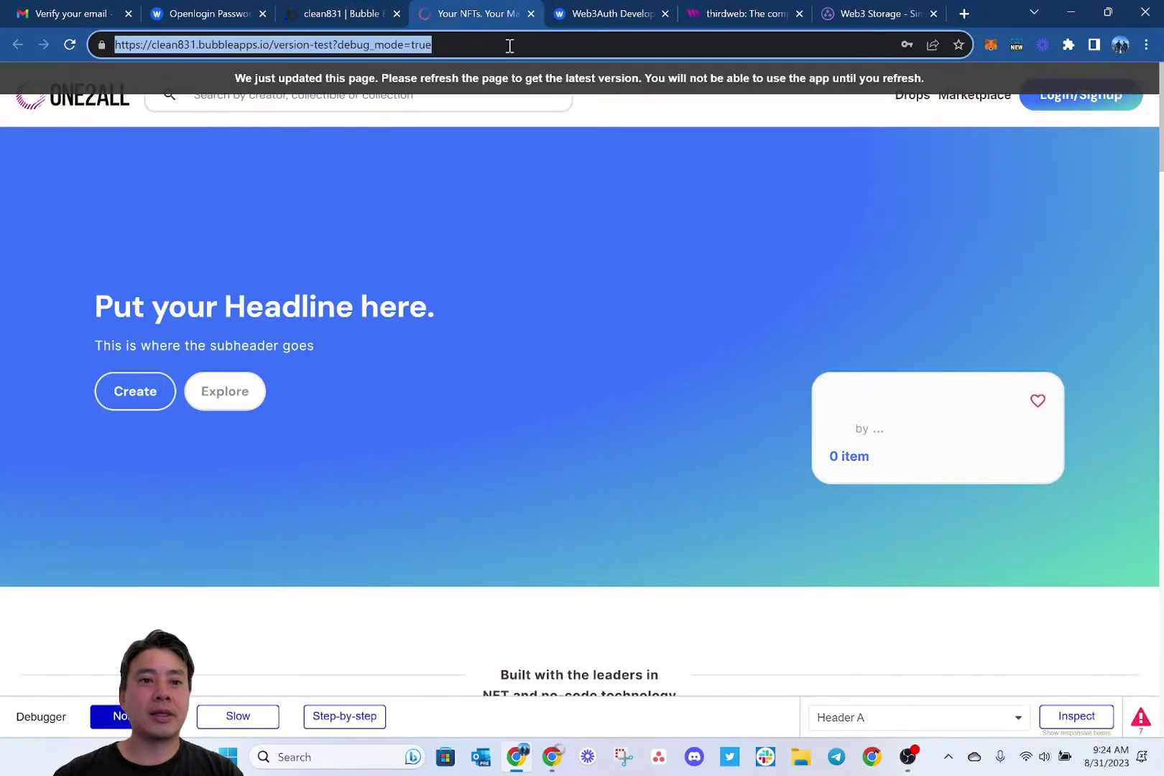
{"action": "key", "text": "Home"}
{"action": "key", "text": "ctrl+shift+Right"}
{"action": "key", "text": "ctrl+shift+Right"}
{"action": "key", "text": "ctrl+shift+Right"}
{"action": "key", "text": "ctrl+shift+Right"}
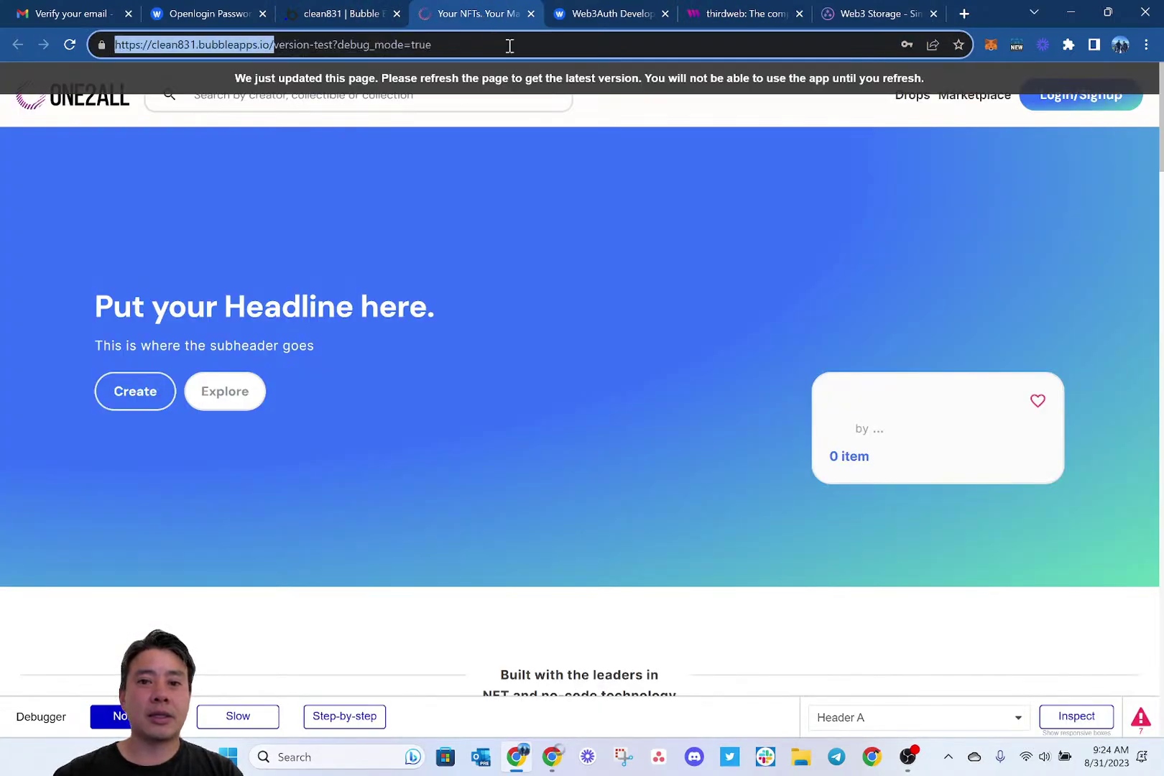
{"action": "key", "text": "ctrl+c"}
{"action": "left_click", "coordinate": [733, 11]}
{"action": "key", "text": "ctrl+v"}
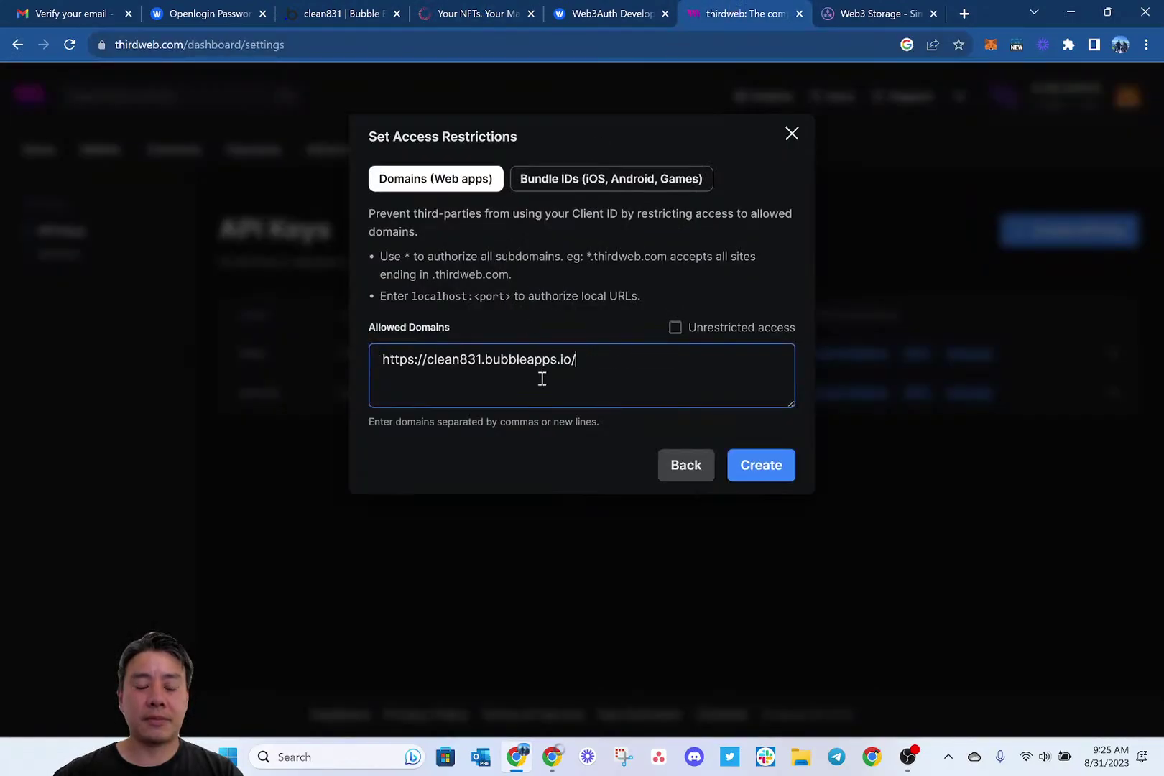
{"action": "left_click", "coordinate": [763, 467]}
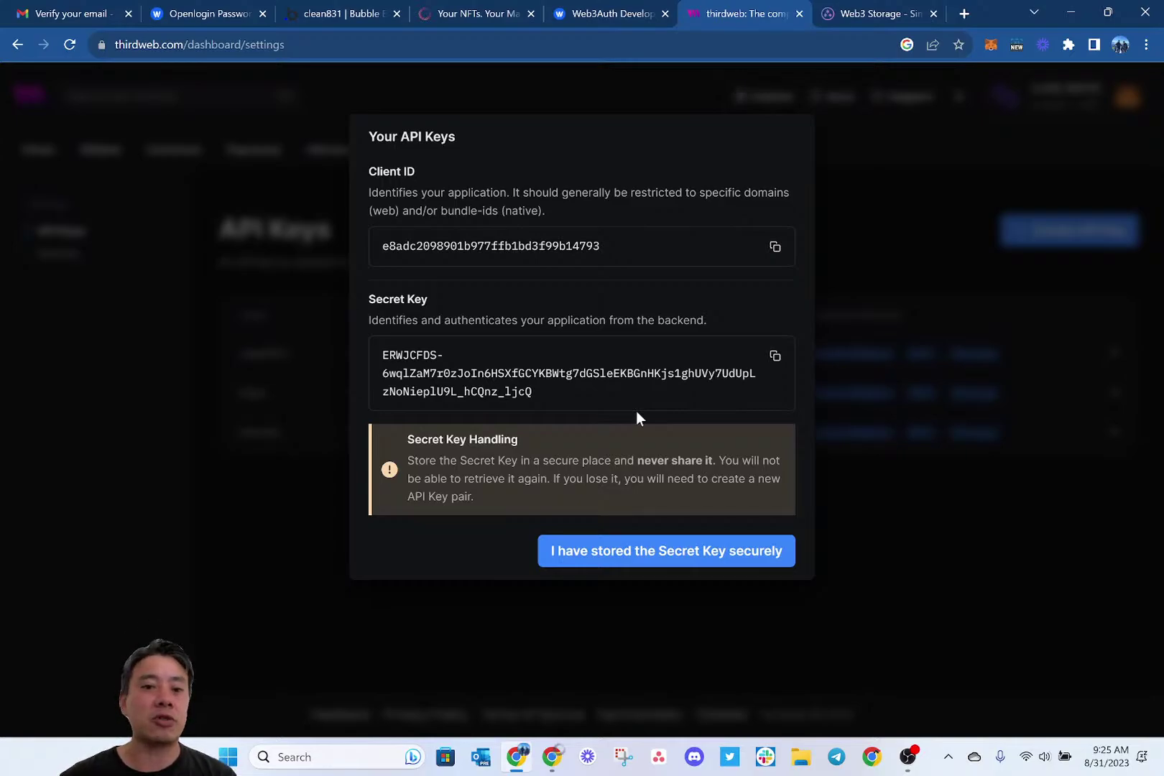
Copy the new thirdweb API key's Client ID from the Your API Keys dialog.
{"action": "left_click", "coordinate": [775, 248]}
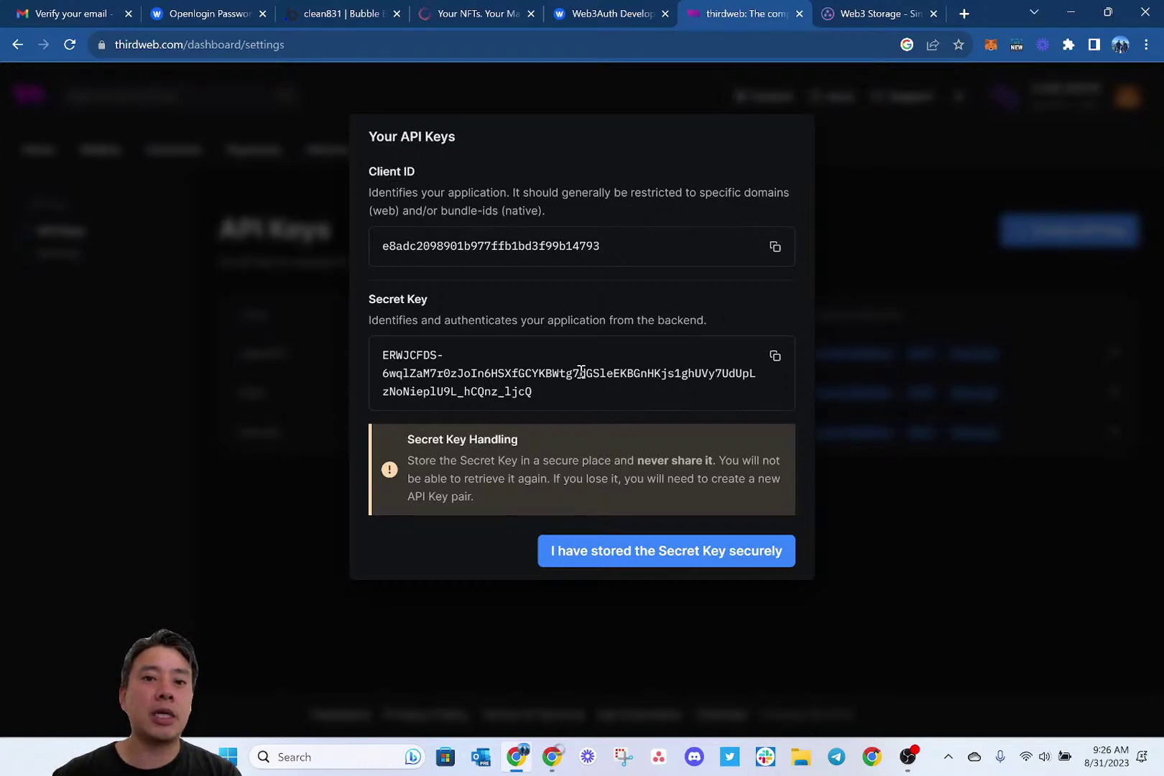
{"action": "left_click", "coordinate": [774, 246]}
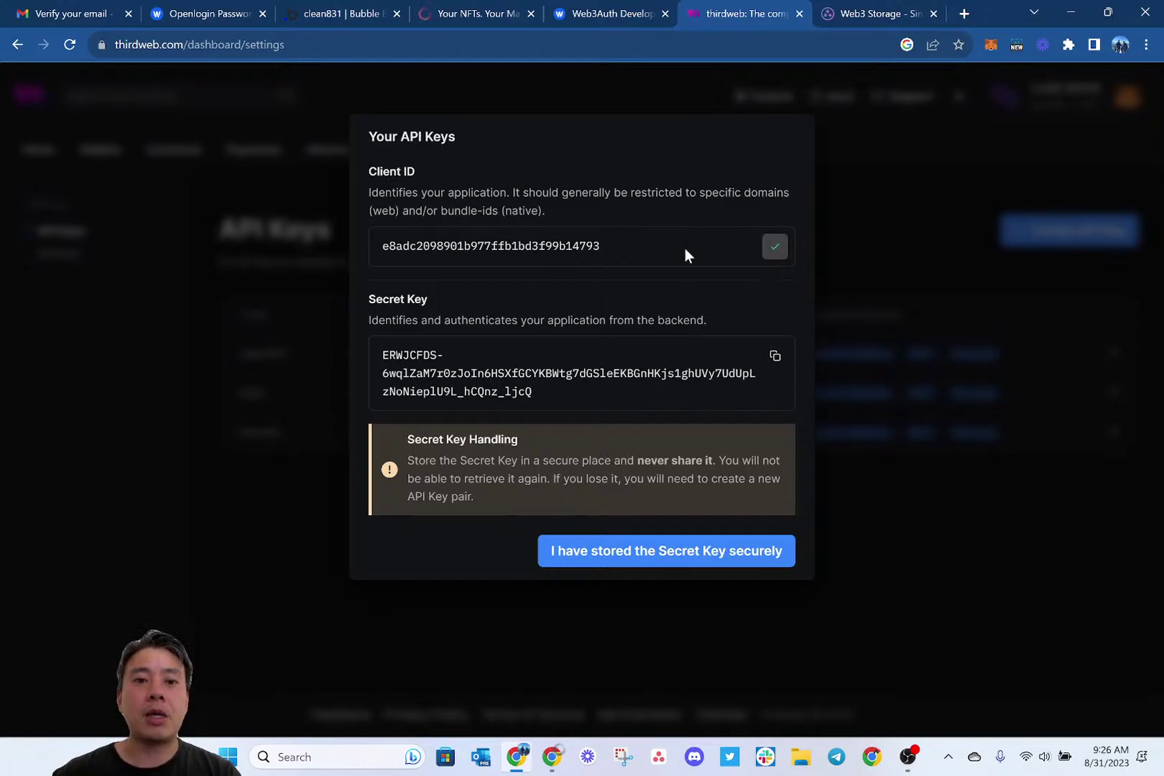
Paste the copied thirdweb Client ID into the Thirdweb plugin's ClientId and ClientId - dev fields.
{"action": "left_click", "coordinate": [320, 14]}
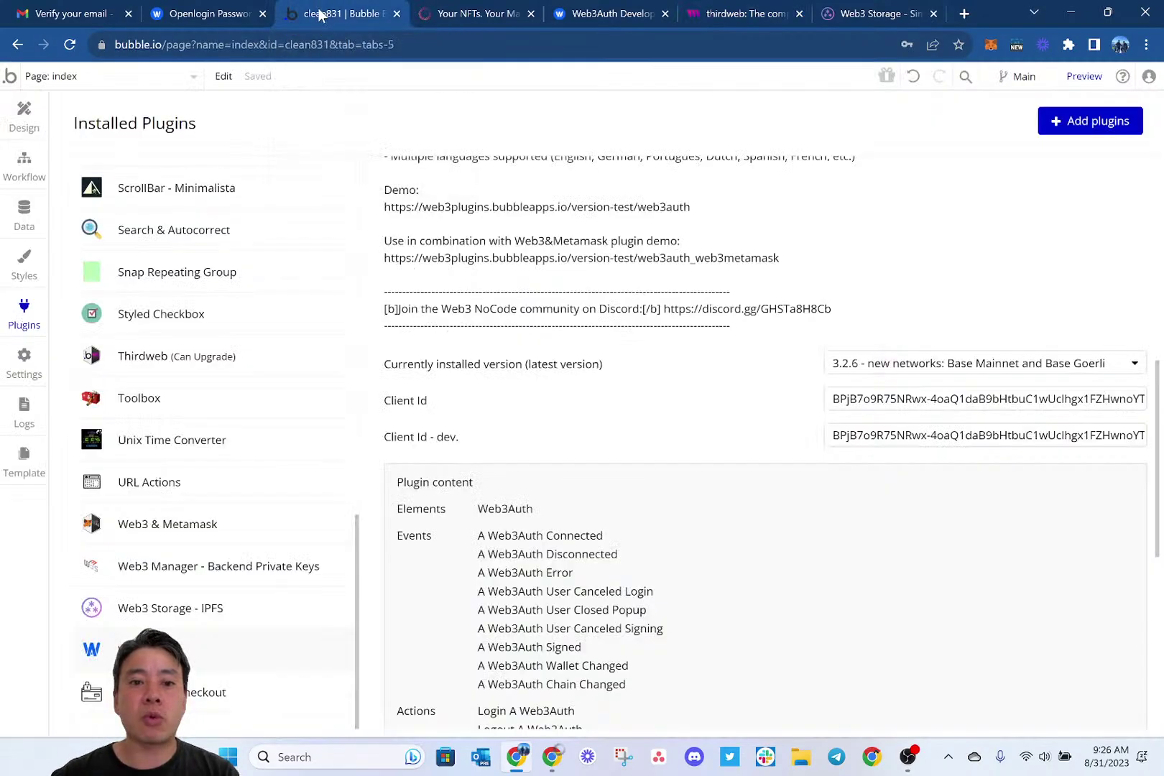
{"action": "left_click", "coordinate": [276, 366]}
{"action": "scroll", "coordinate": [619, 429], "scroll_direction": "down", "scroll_amount": 6}
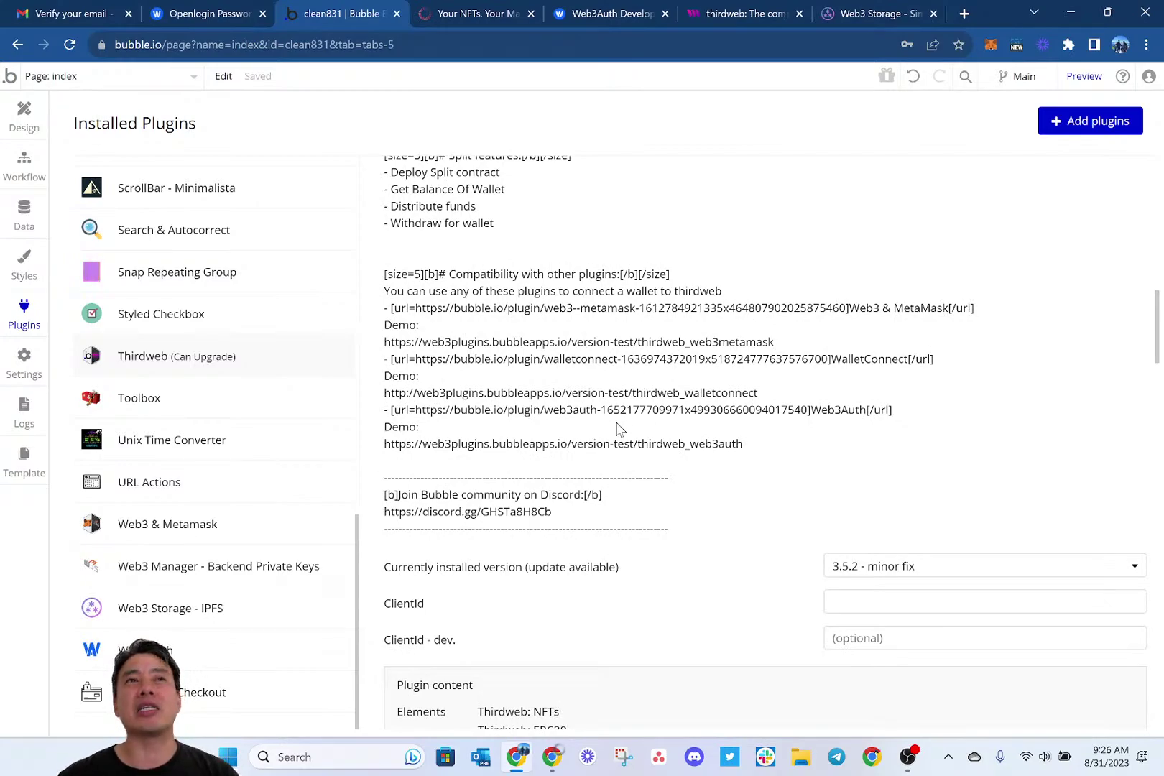
{"action": "left_click", "coordinate": [885, 598]}
{"action": "key", "text": "ctrl+v"}
{"action": "left_click", "coordinate": [865, 636]}
{"action": "key", "text": "ctrl+v"}
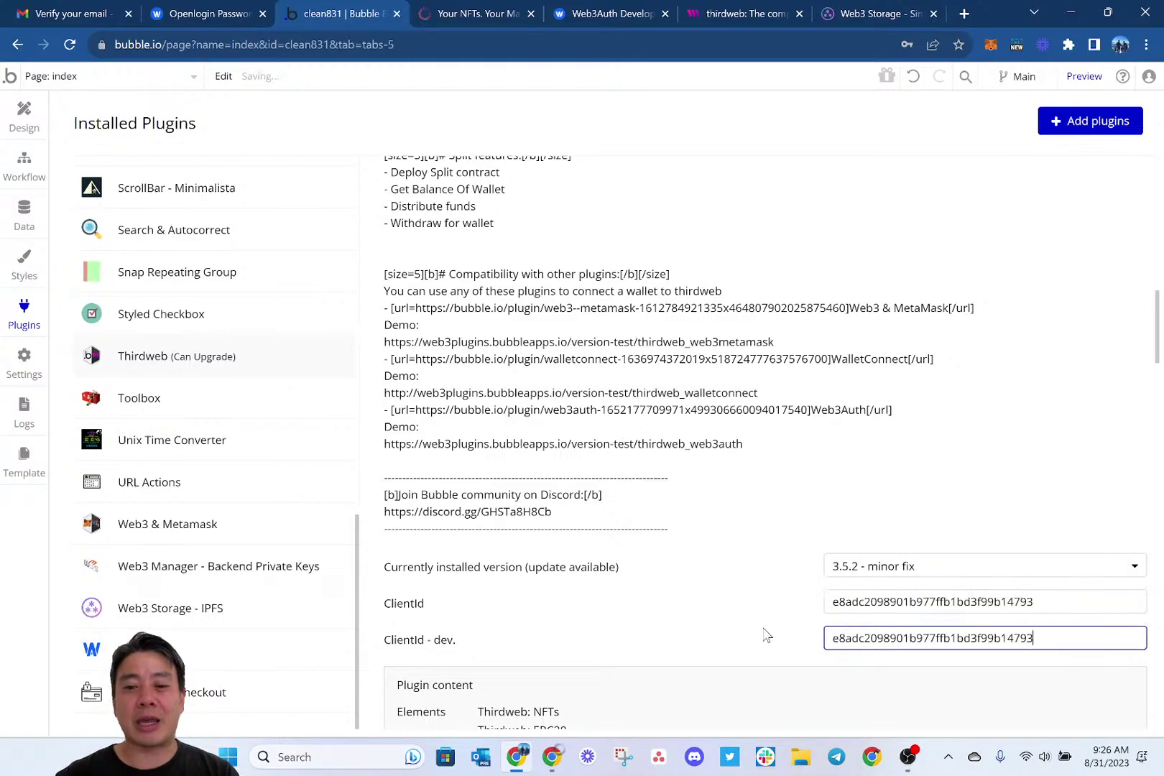
{"action": "scroll", "coordinate": [764, 635], "scroll_direction": "down", "scroll_amount": 1}
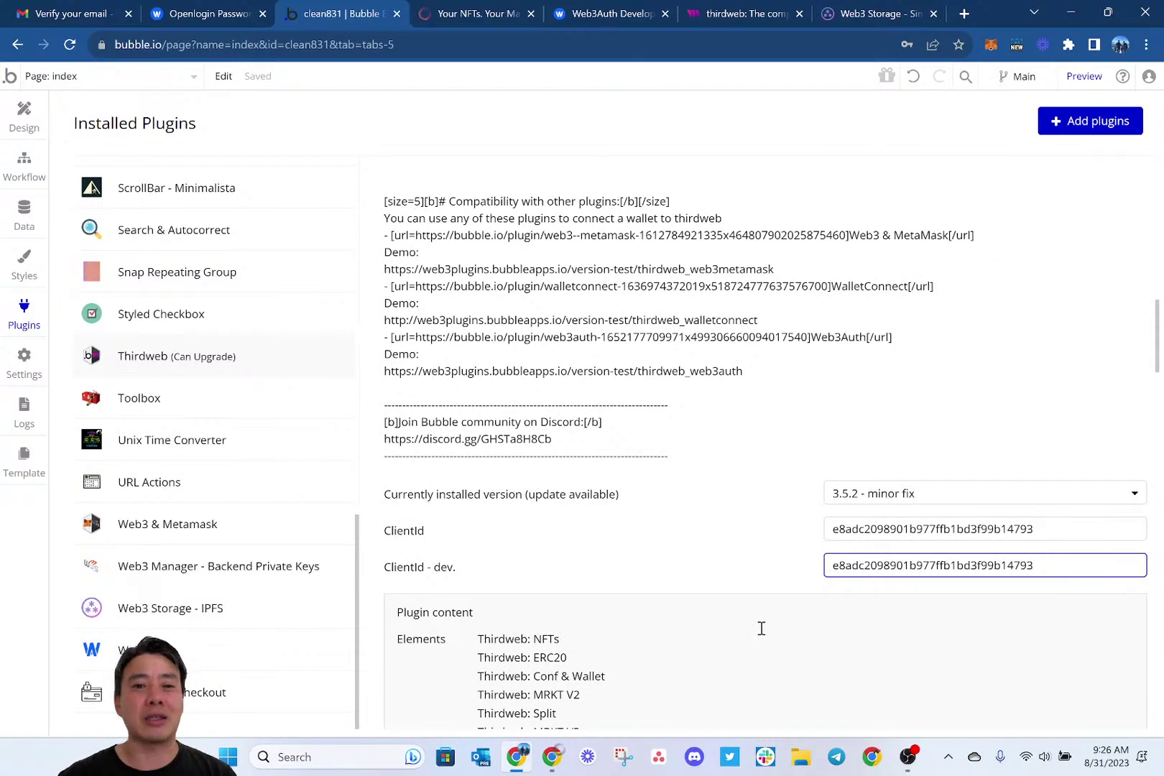
{"action": "left_click", "coordinate": [748, 500]}
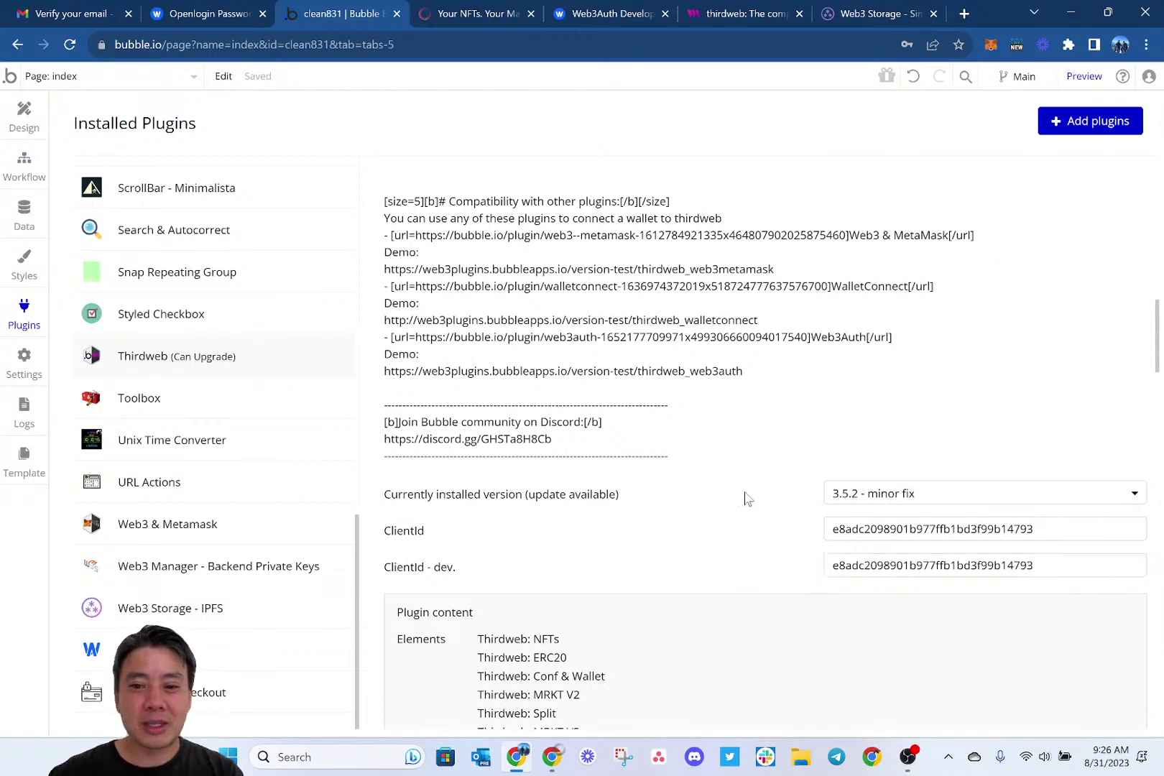
{"action": "left_click", "coordinate": [459, 10]}
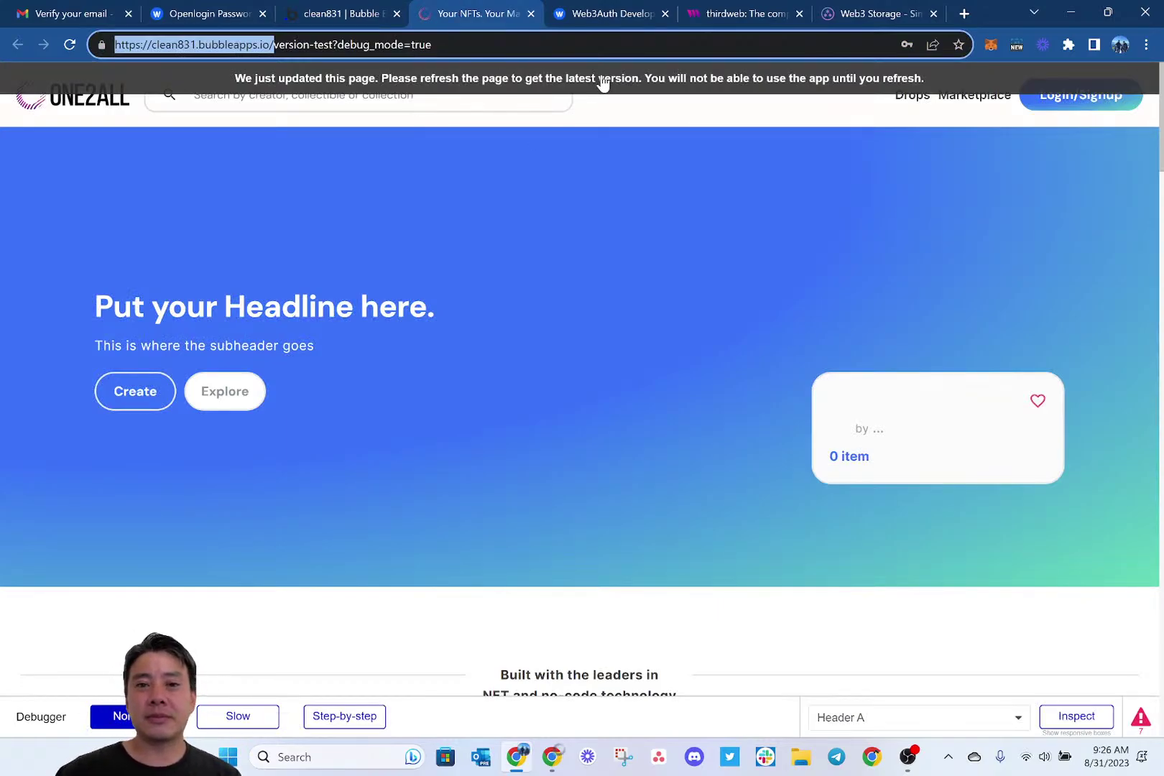
Confirm the Secret Key is stored securely to close thirdweb's new-key dialog, then reload the Bubble preview.
{"action": "left_click", "coordinate": [602, 13]}
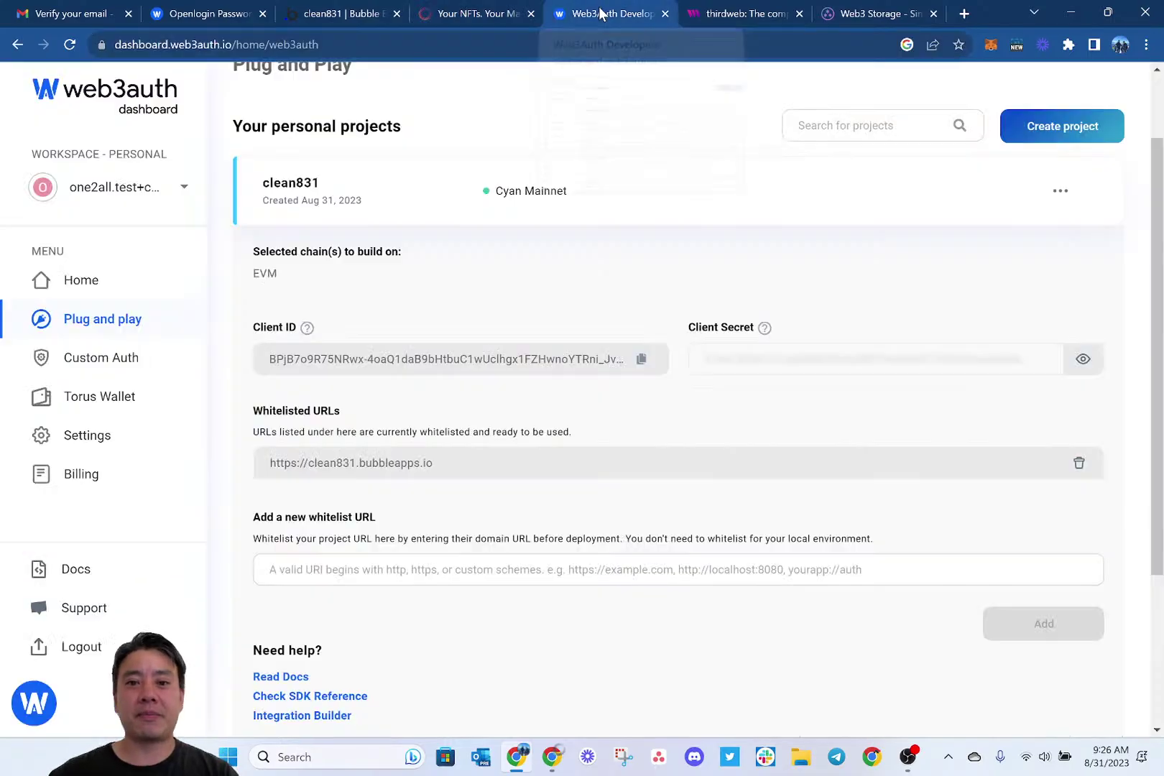
{"action": "left_click", "coordinate": [724, 10]}
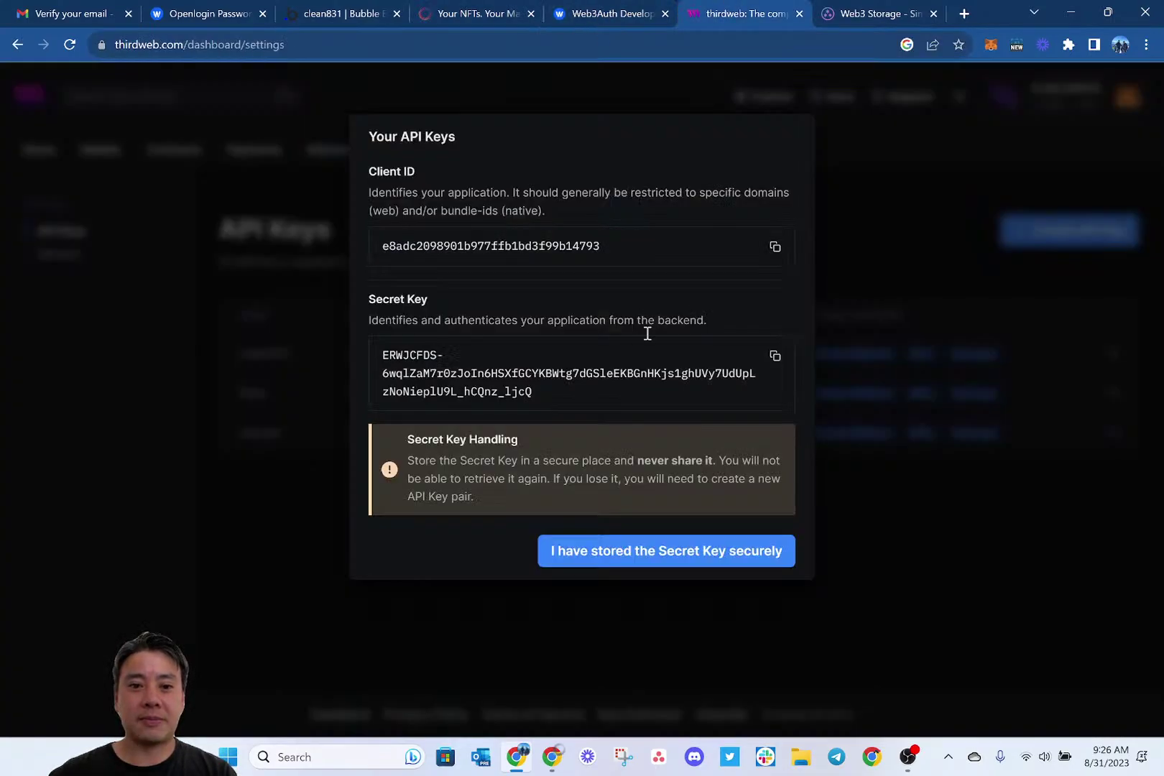
{"action": "left_click", "coordinate": [678, 558]}
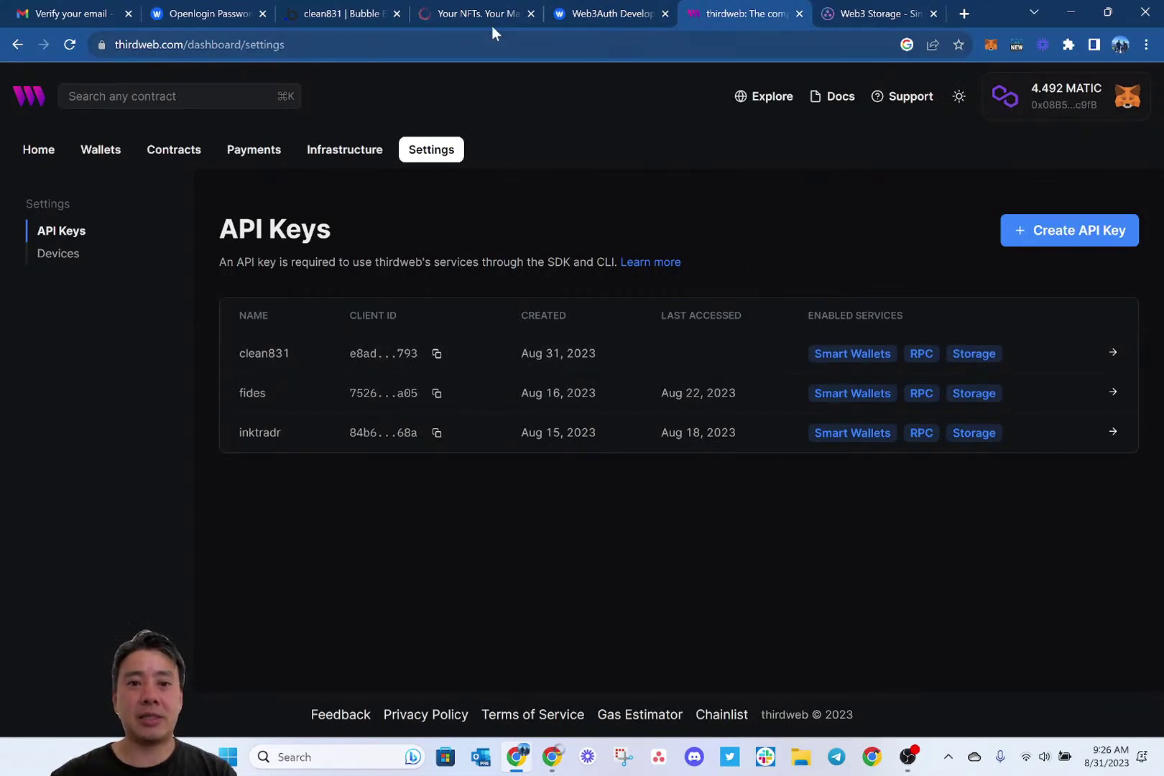
{"action": "left_click", "coordinate": [449, 13]}
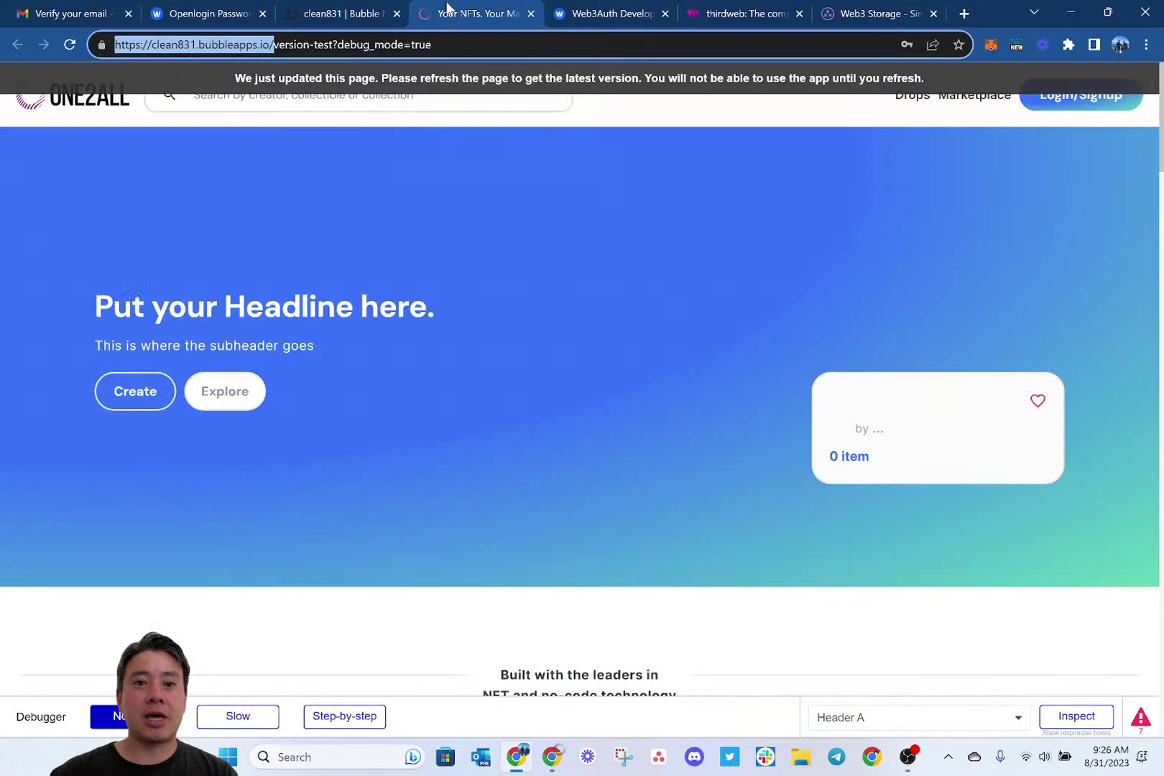
{"action": "left_click", "coordinate": [517, 85]}
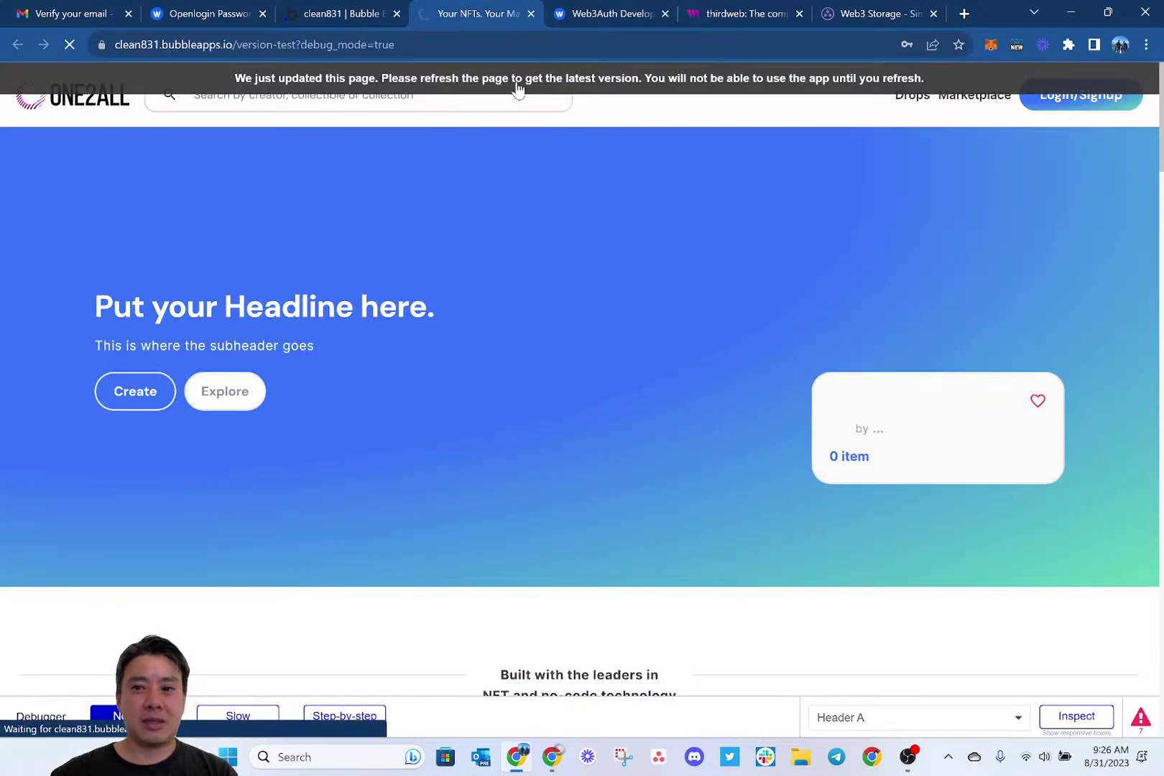
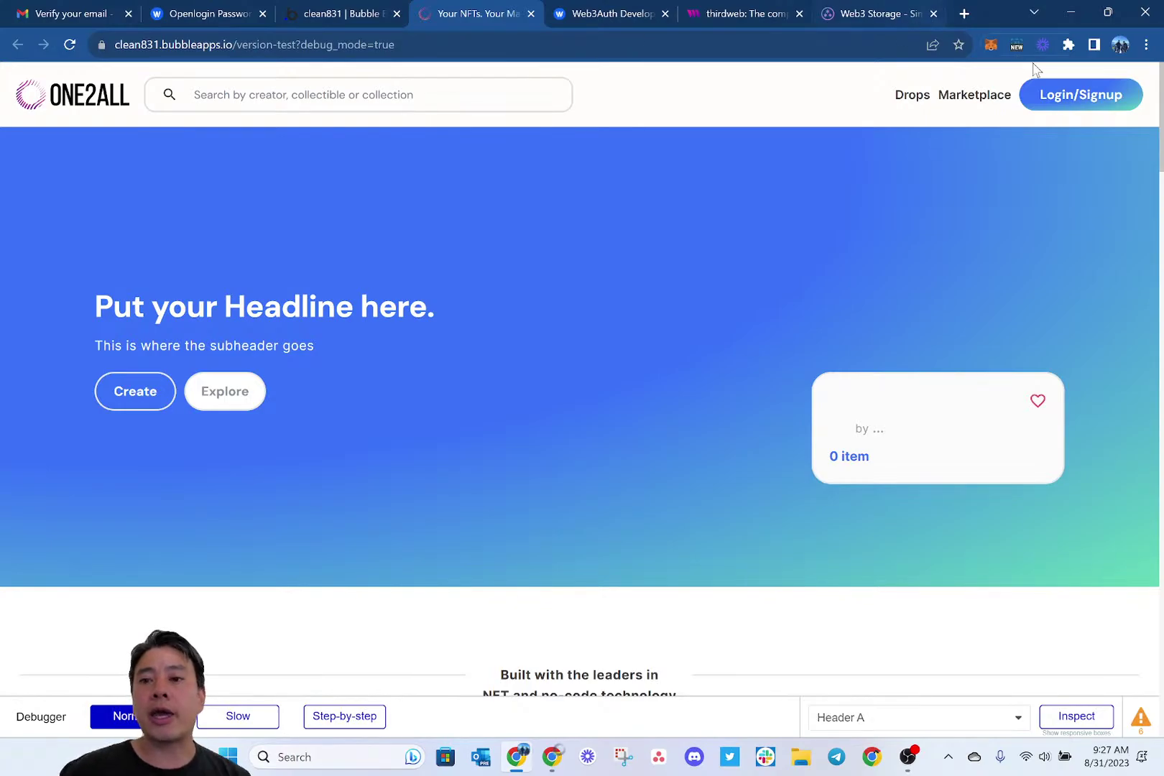
Sign up on the ONE2ALL marketplace with the test e-mail address and request a login code.
{"action": "left_click", "coordinate": [1070, 96]}
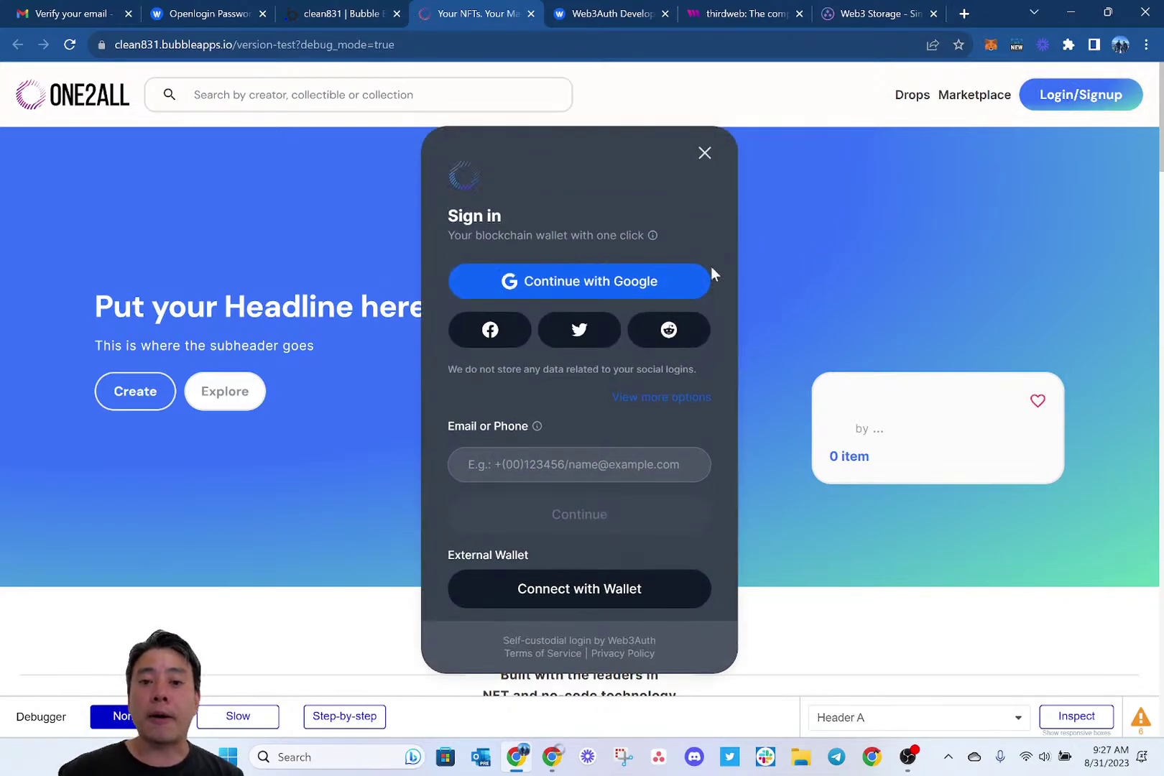
{"action": "left_click", "coordinate": [501, 465]}
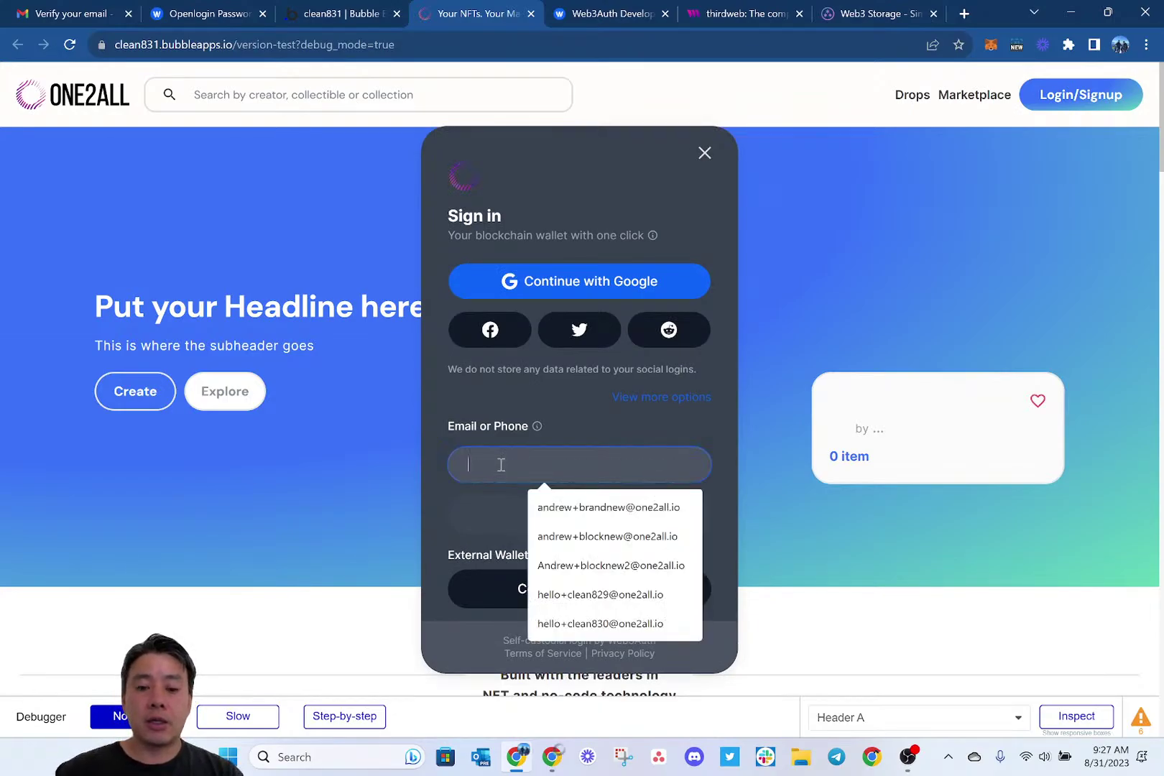
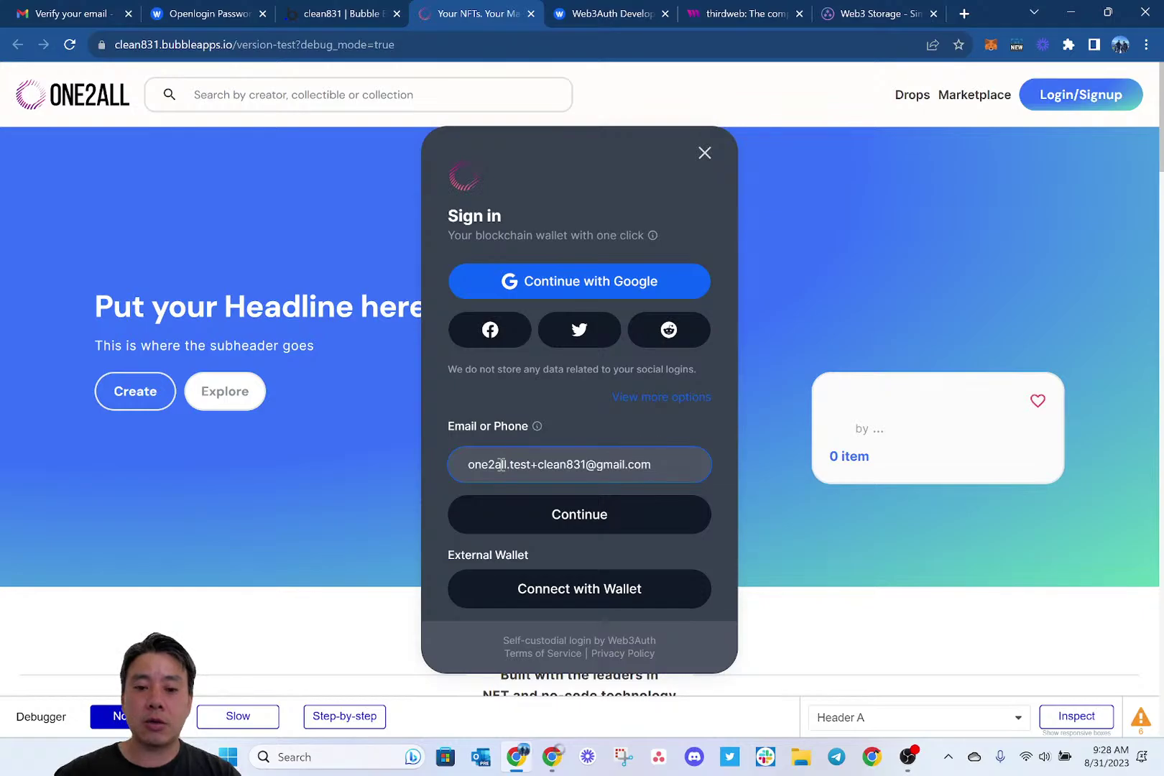
{"action": "left_click", "coordinate": [566, 516]}
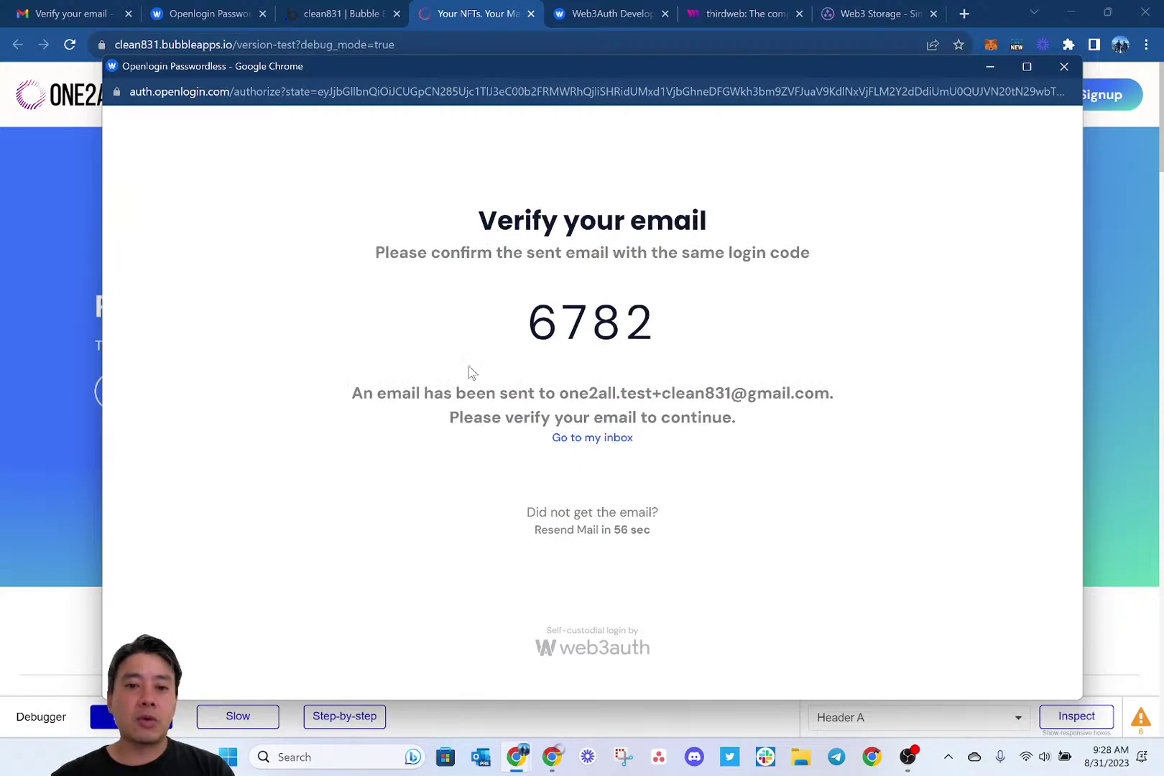
In Gmail, mark the Web3Auth 'Verify your email' message safe and approve the login request.
{"action": "left_click", "coordinate": [91, 6]}
{"action": "left_click", "coordinate": [111, 195]}
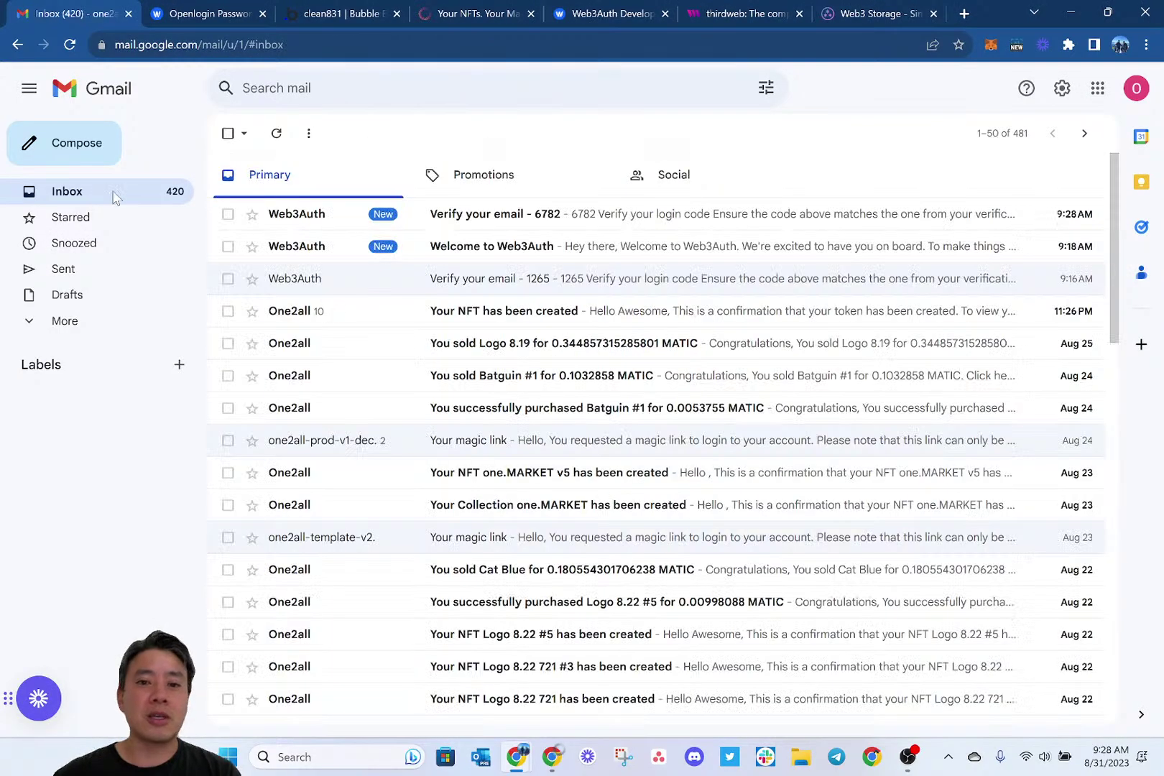
{"action": "left_click", "coordinate": [588, 227]}
{"action": "left_click", "coordinate": [306, 341]}
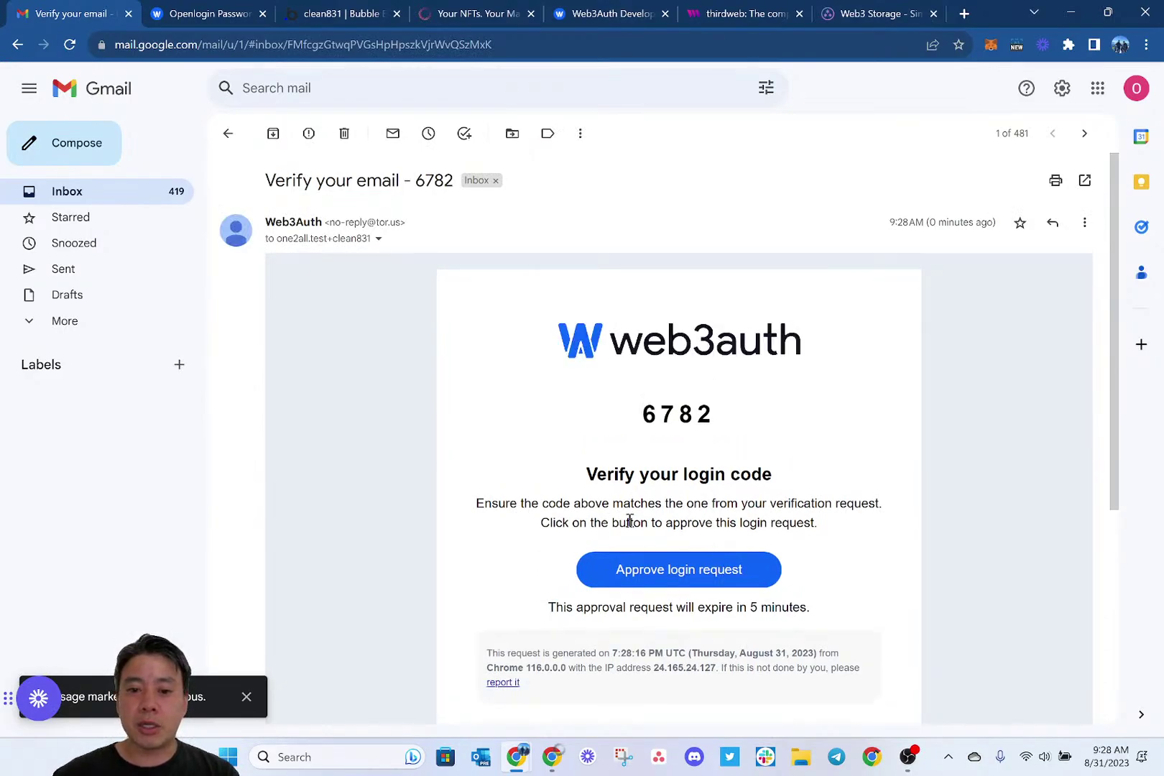
{"action": "left_click", "coordinate": [613, 573]}
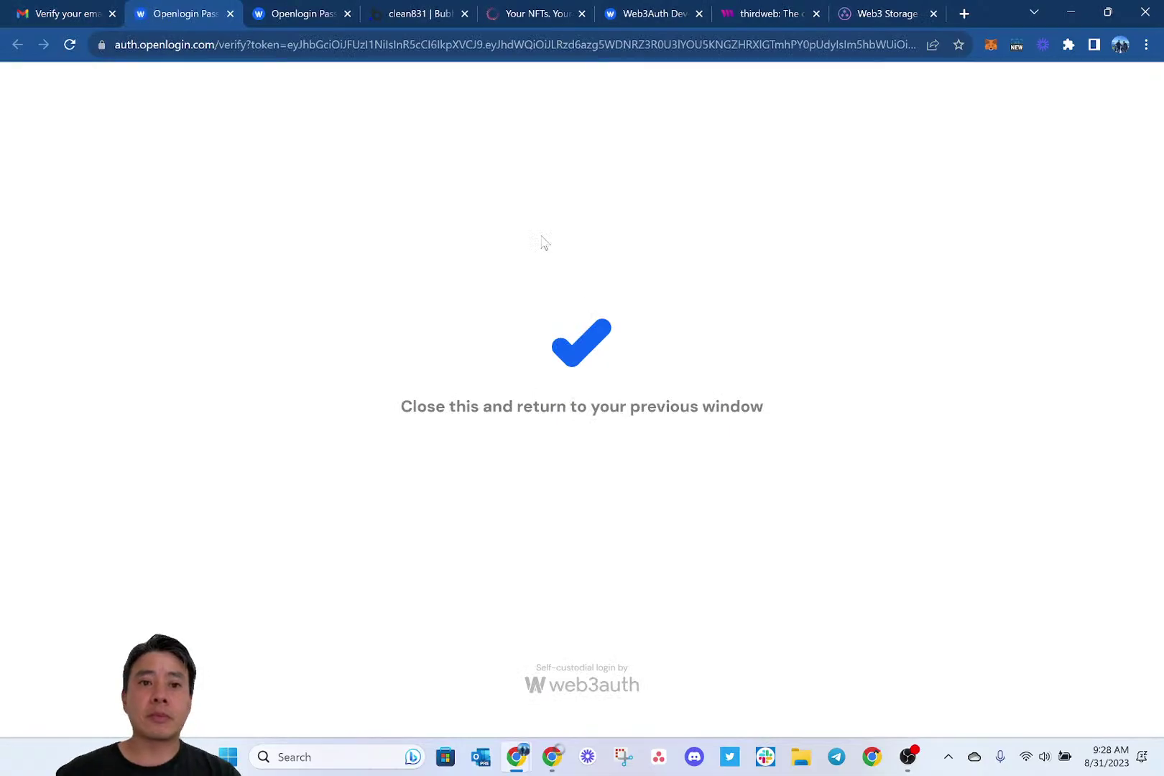
{"action": "left_click", "coordinate": [419, 11]}
{"action": "left_click", "coordinate": [519, 10]}
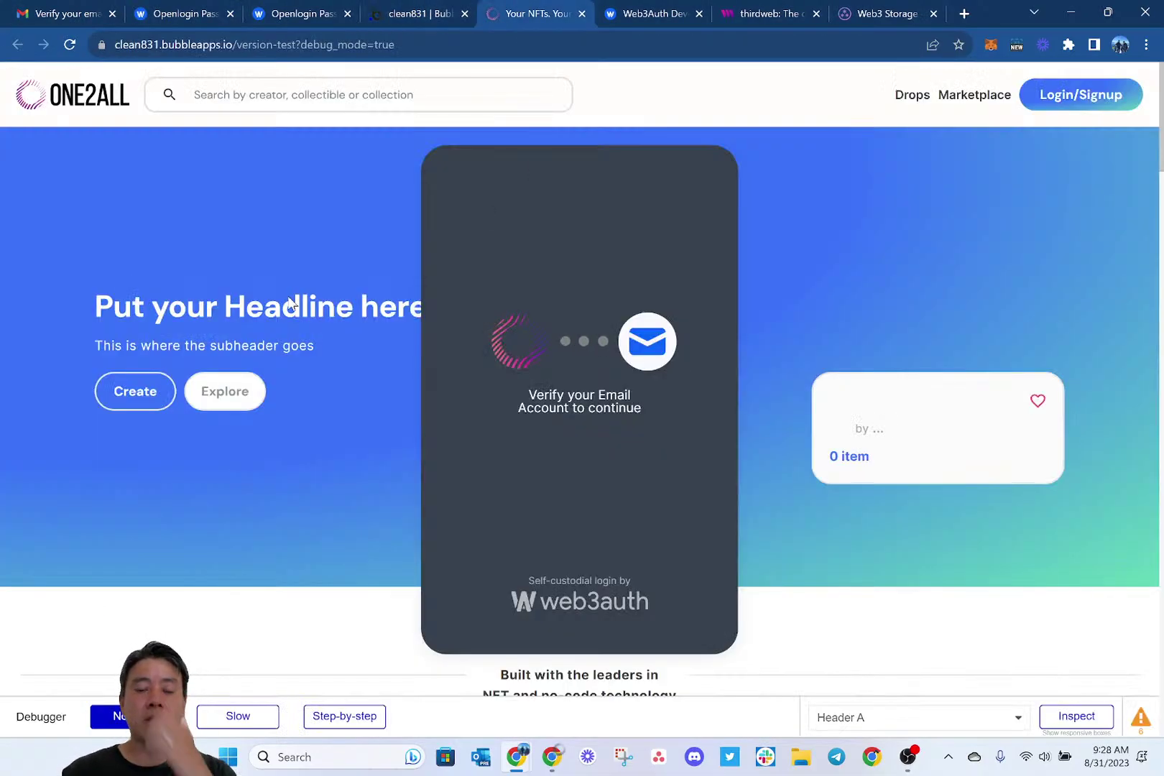
In the 'Add more information' popup, enter a first and last name and save the profile.
{"action": "key", "text": "alt+Tab"}
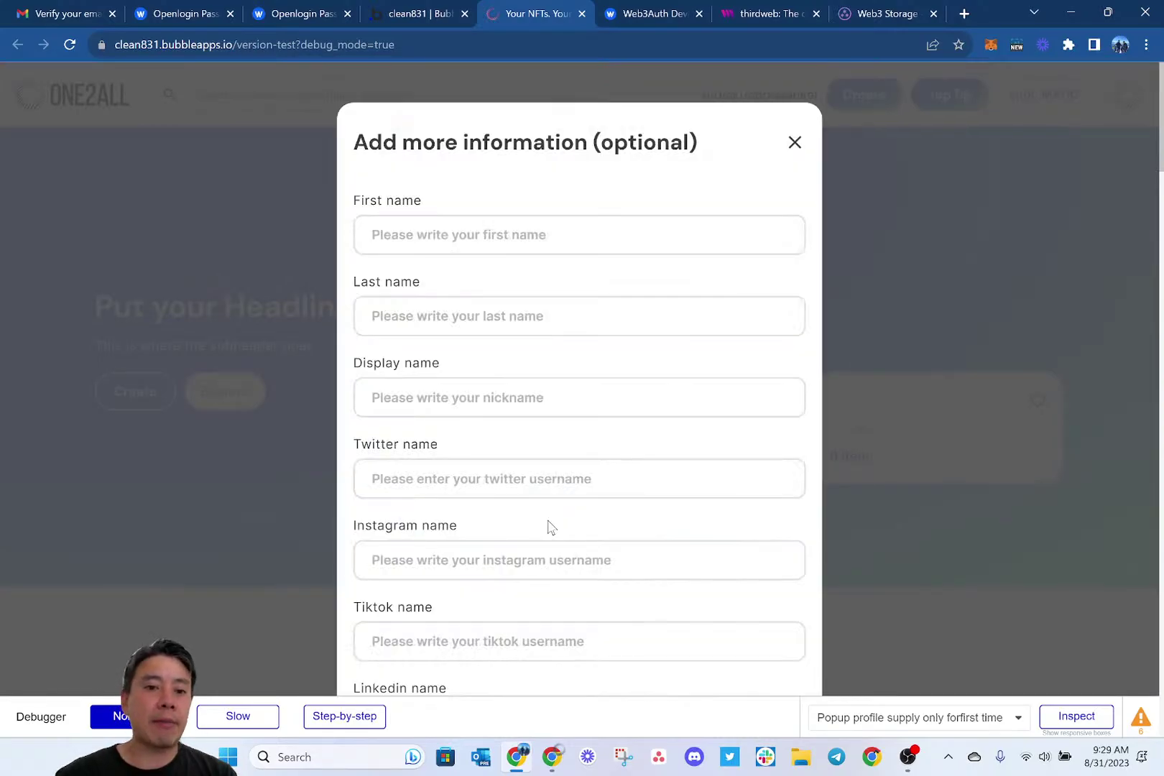
{"action": "scroll", "coordinate": [550, 527], "scroll_direction": "down", "scroll_amount": 2}
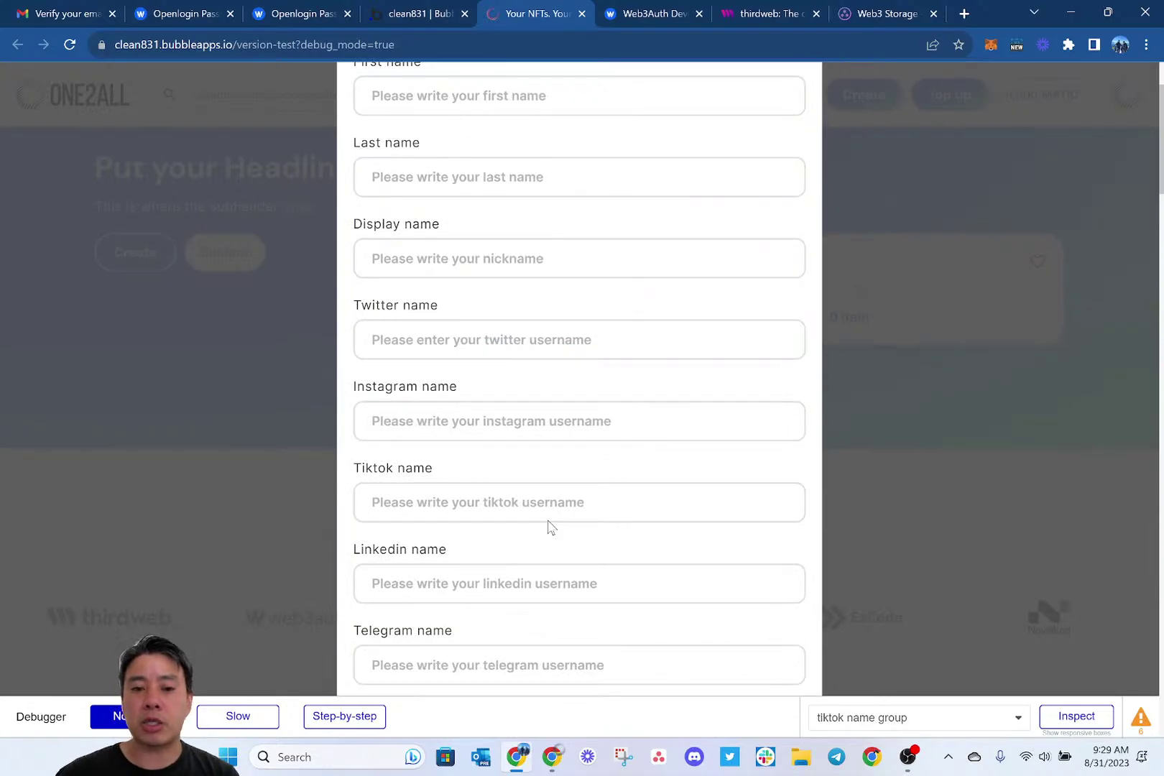
{"action": "scroll", "coordinate": [548, 525], "scroll_direction": "down", "scroll_amount": 5}
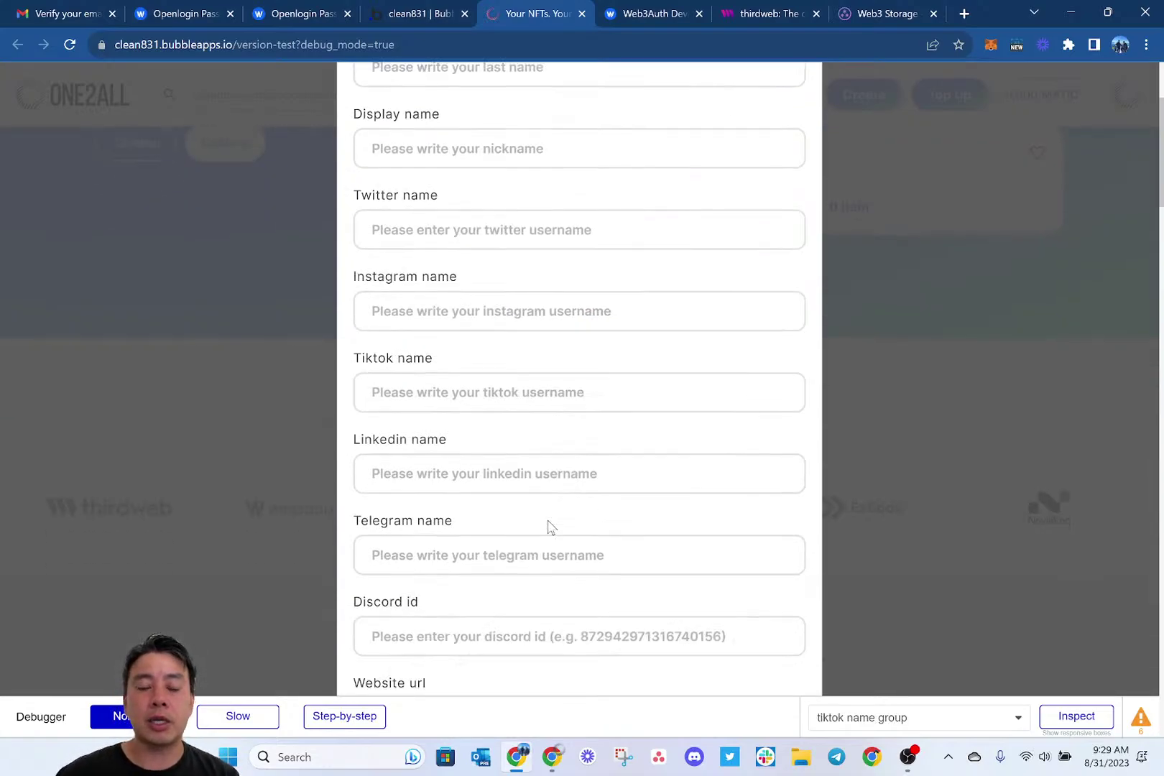
{"action": "scroll", "coordinate": [539, 460], "scroll_direction": "up", "scroll_amount": 7}
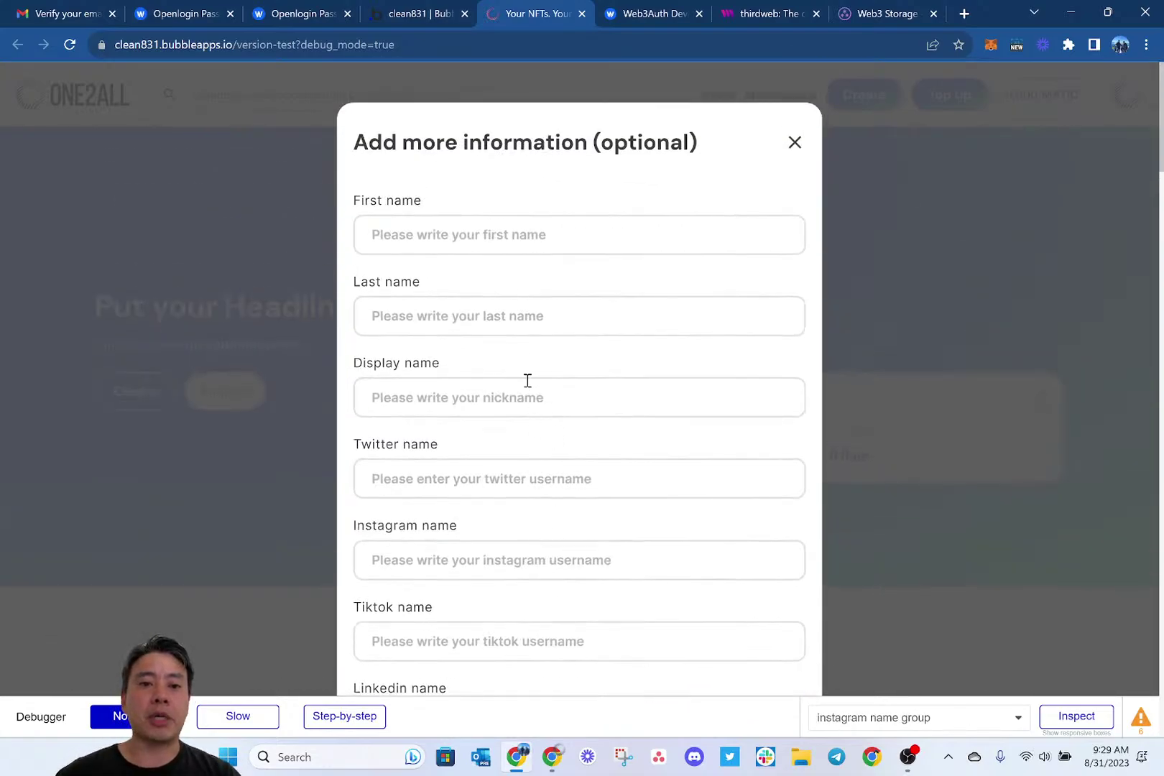
{"action": "left_click", "coordinate": [478, 228]}
{"action": "type", "text": "Clean"}
{"action": "key", "text": "Tab"}
{"action": "type", "text": "831"}
{"action": "scroll", "coordinate": [479, 227], "scroll_direction": "down", "scroll_amount": 6}
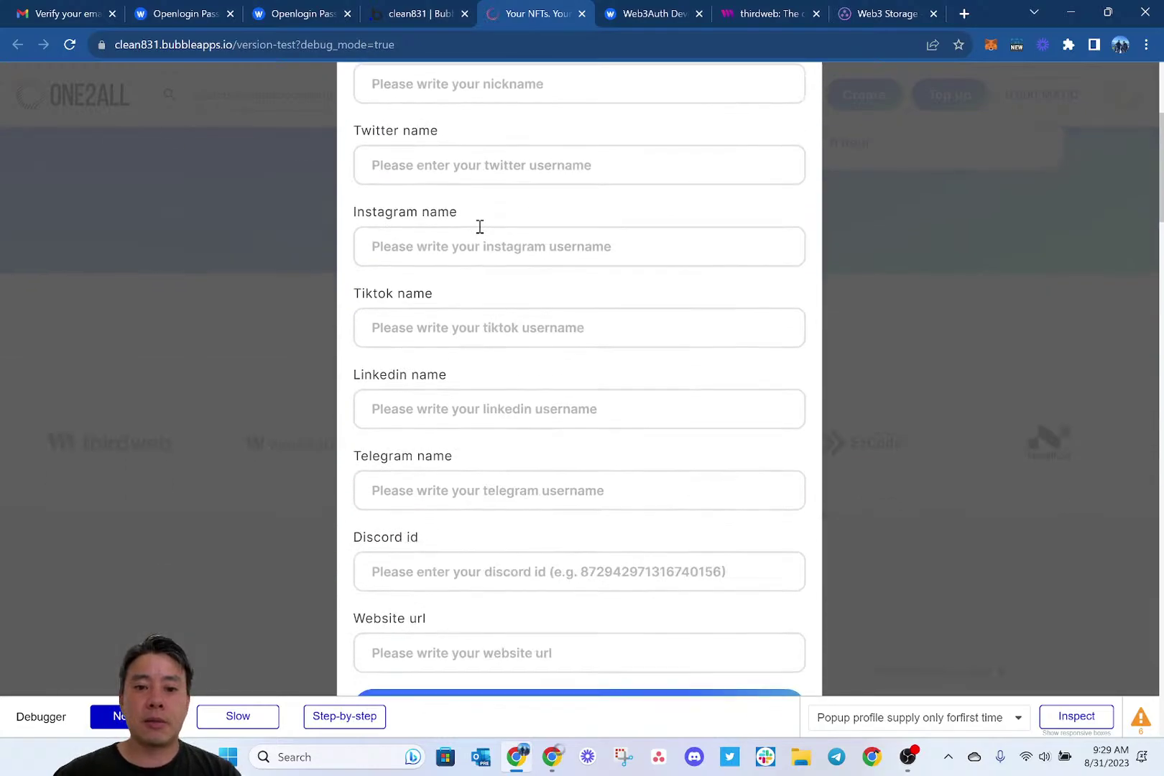
{"action": "left_click", "coordinate": [560, 551]}
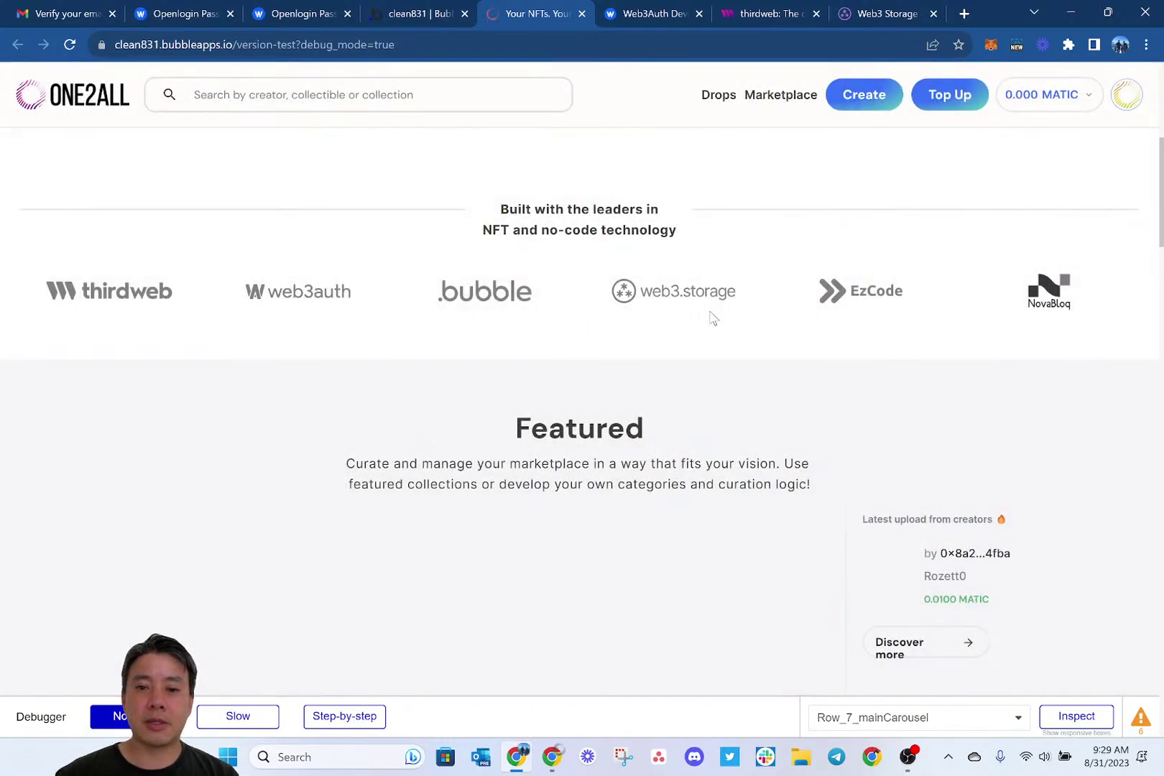
{"action": "scroll", "coordinate": [709, 317], "scroll_direction": "up", "scroll_amount": 6}
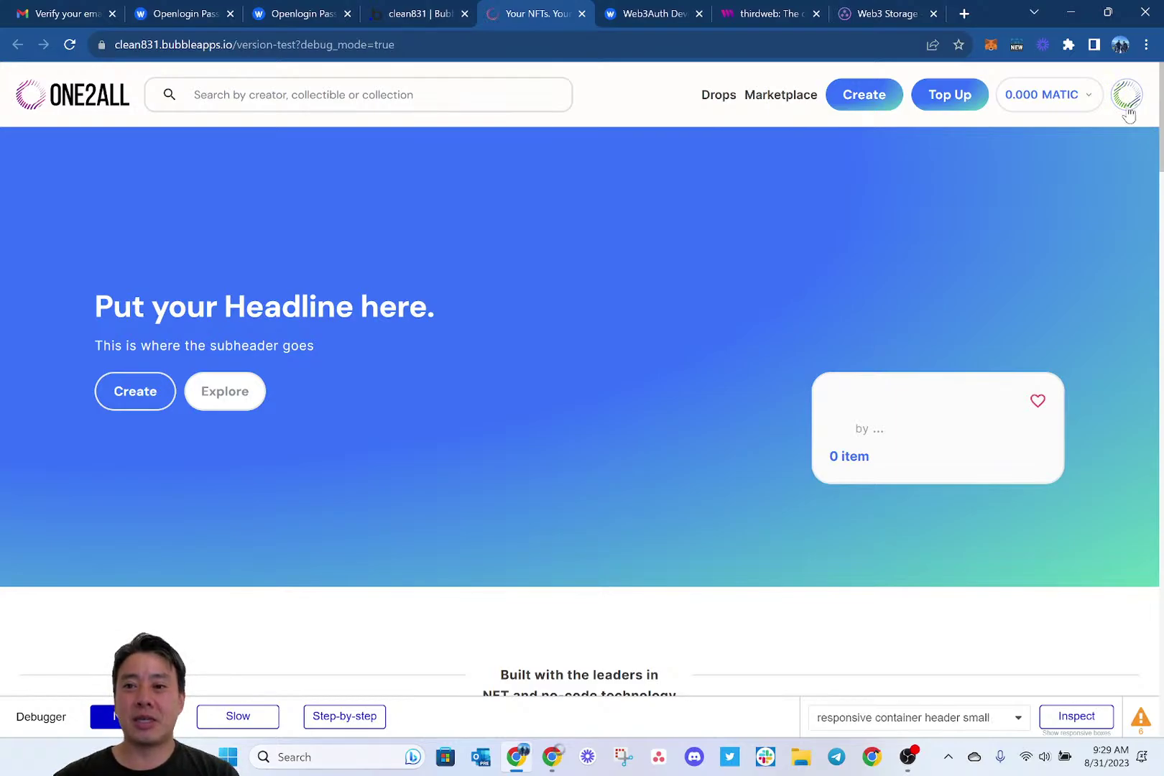
Check the account dropdown, then return to the clean831 app editor's Installed Plugins page.
{"action": "left_click", "coordinate": [1127, 101]}
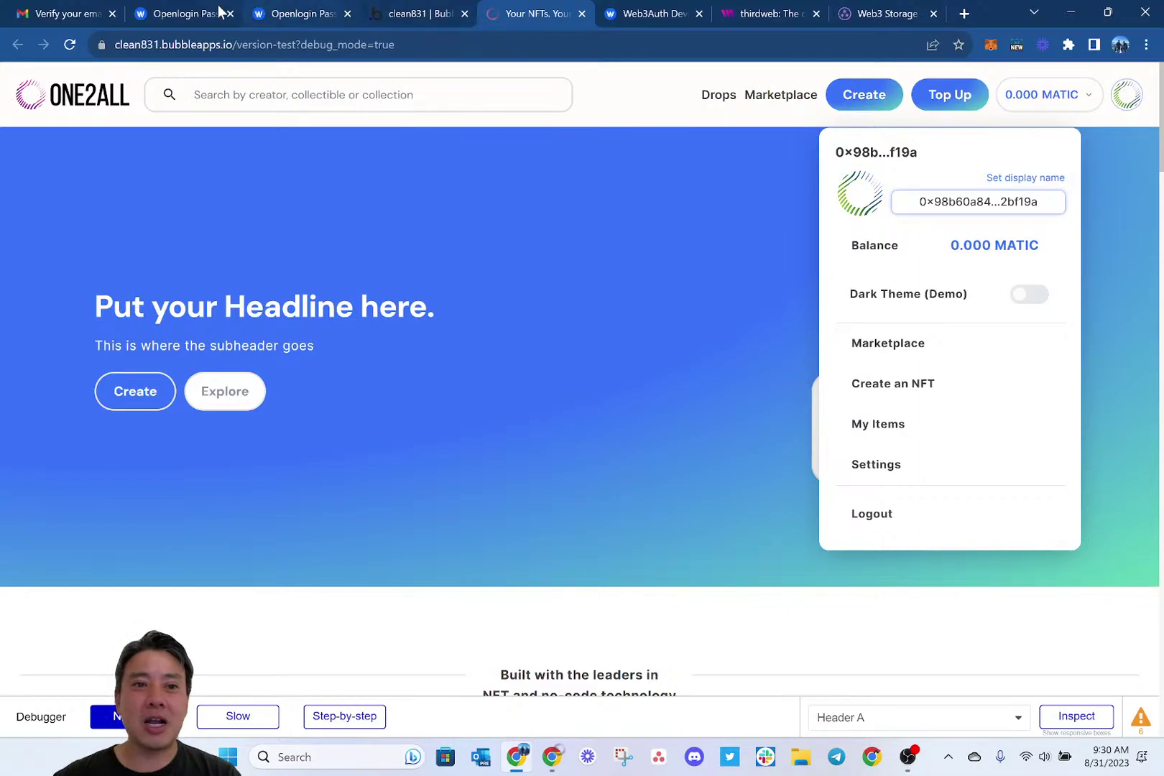
{"action": "left_click", "coordinate": [420, 11]}
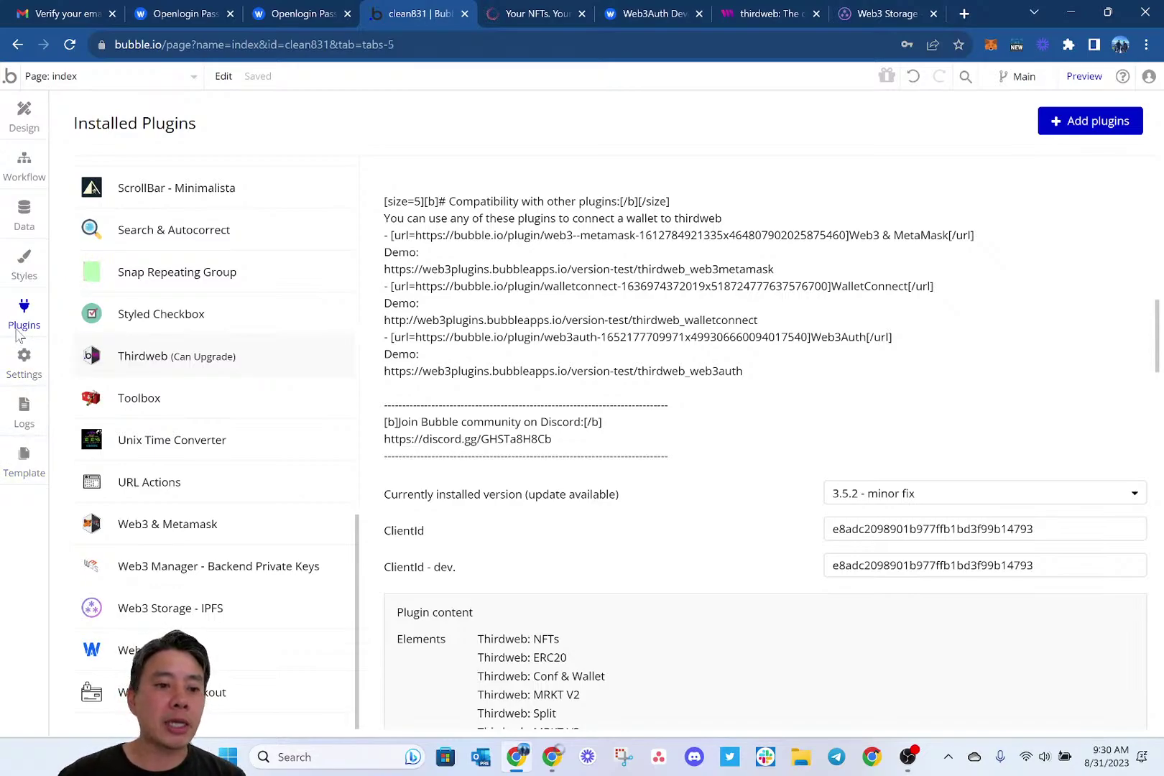
In App data > All Users, set the new user's User isAdmin to yes and save the record.
{"action": "left_click", "coordinate": [24, 214]}
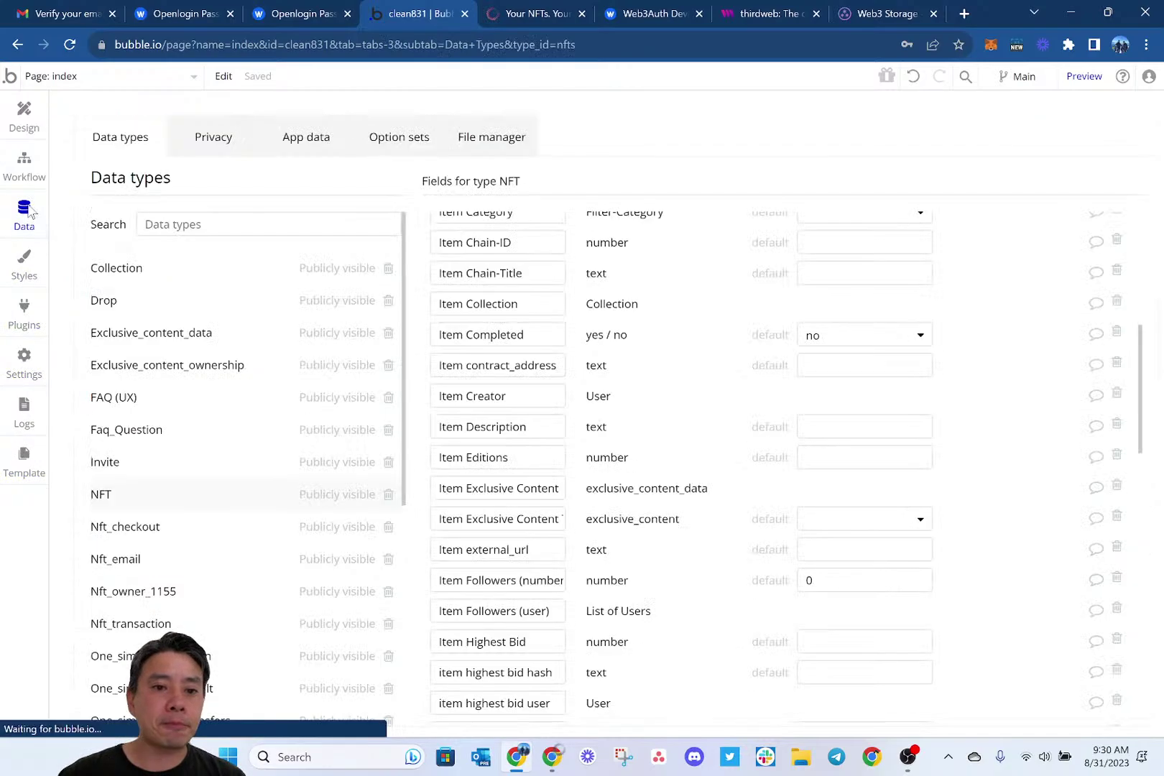
{"action": "left_click", "coordinate": [329, 142]}
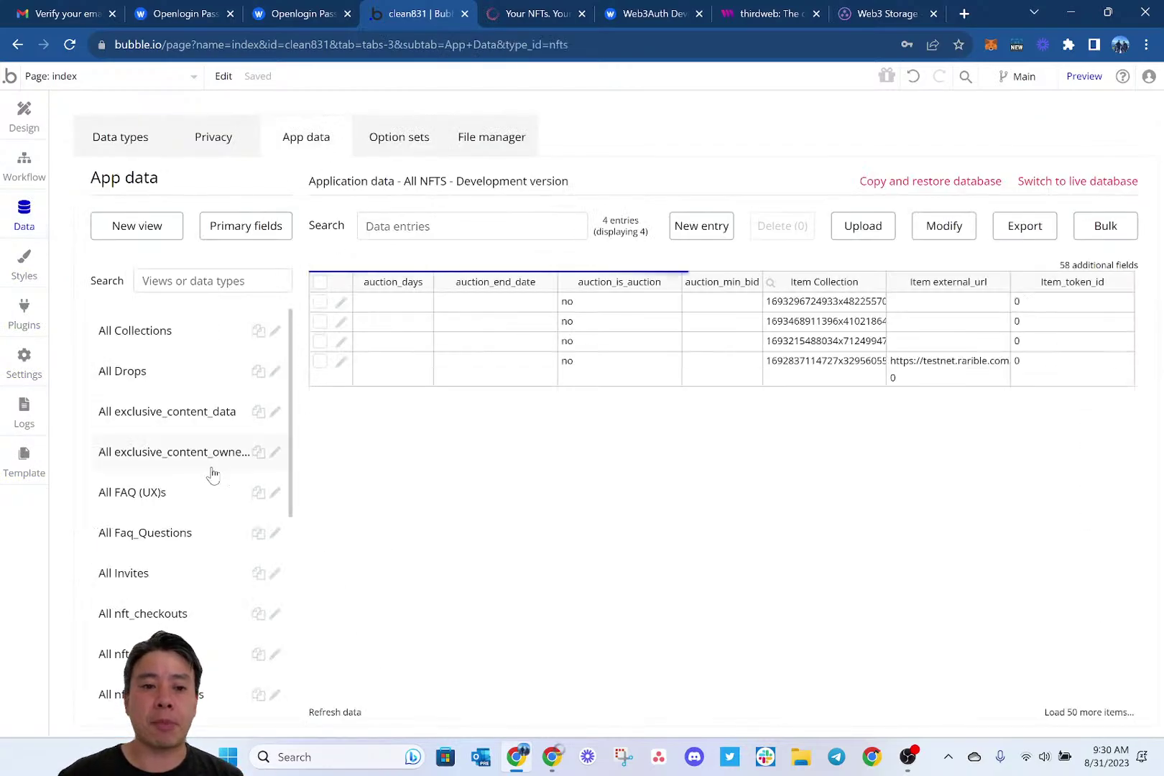
{"action": "scroll", "coordinate": [211, 471], "scroll_direction": "down", "scroll_amount": 5}
{"action": "left_click", "coordinate": [115, 695]}
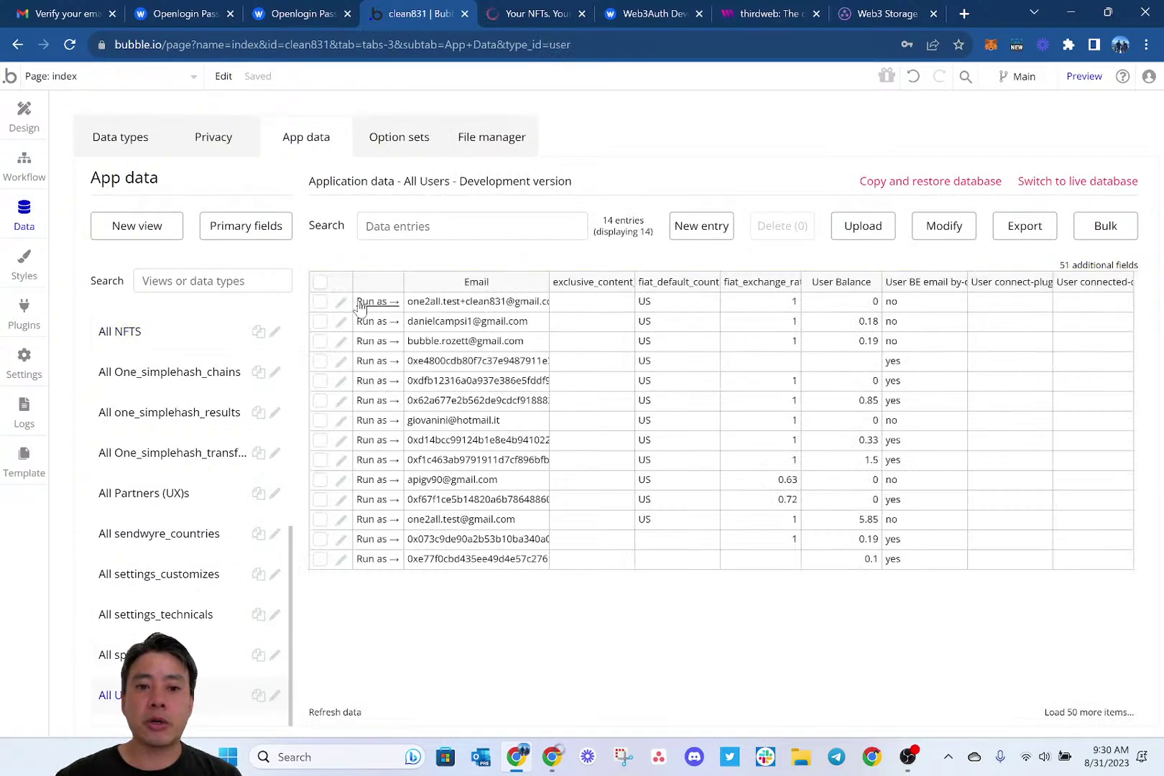
{"action": "left_click", "coordinate": [342, 303]}
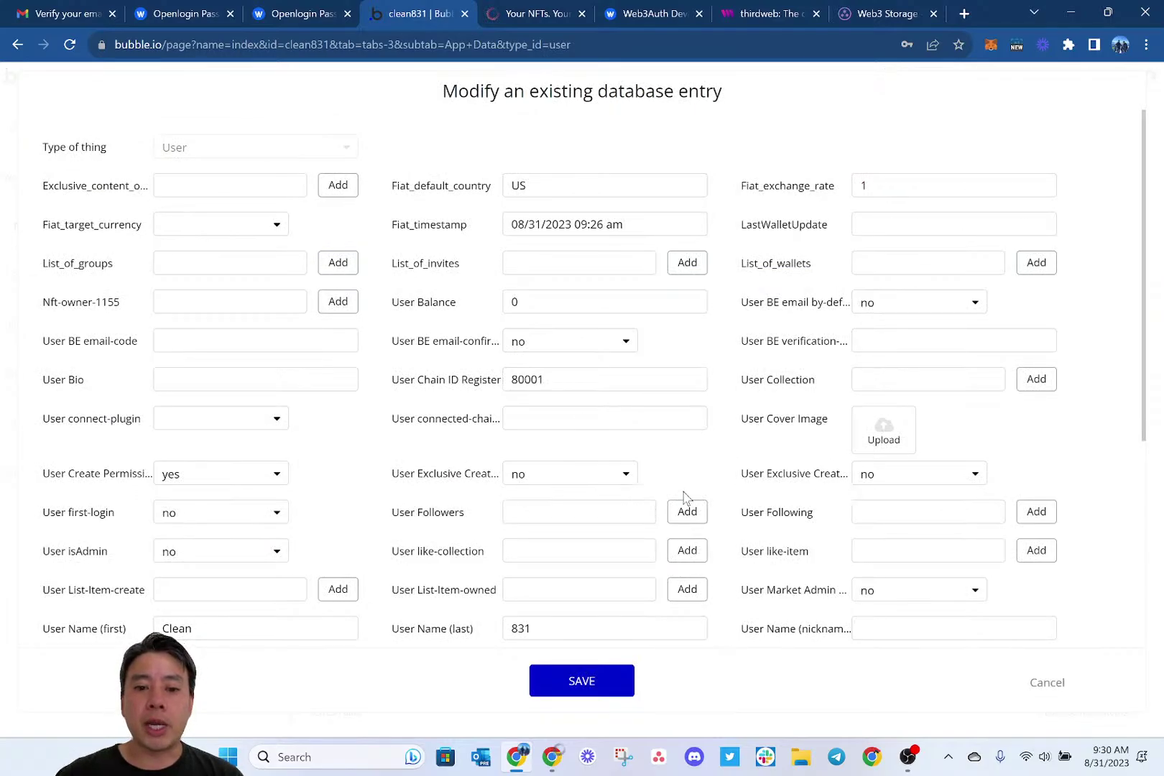
{"action": "scroll", "coordinate": [683, 497], "scroll_direction": "down", "scroll_amount": 1}
{"action": "left_click", "coordinate": [270, 514]}
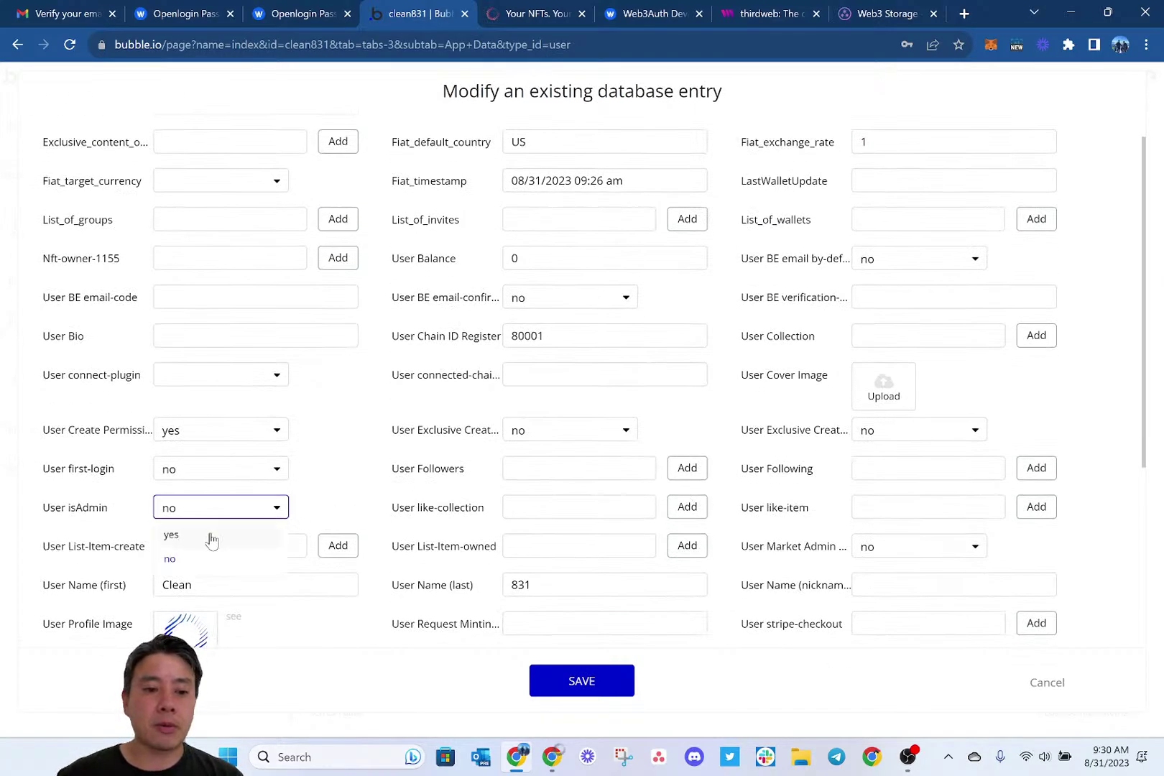
{"action": "left_click", "coordinate": [208, 535]}
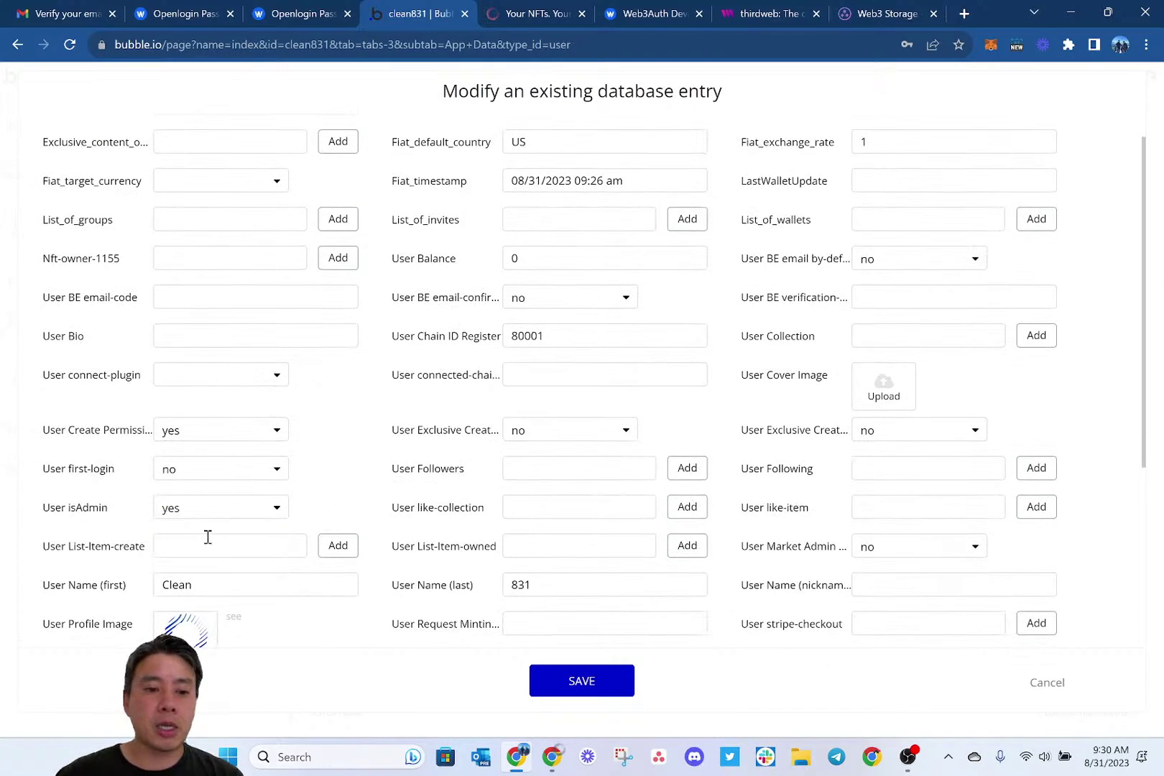
{"action": "left_click", "coordinate": [582, 681]}
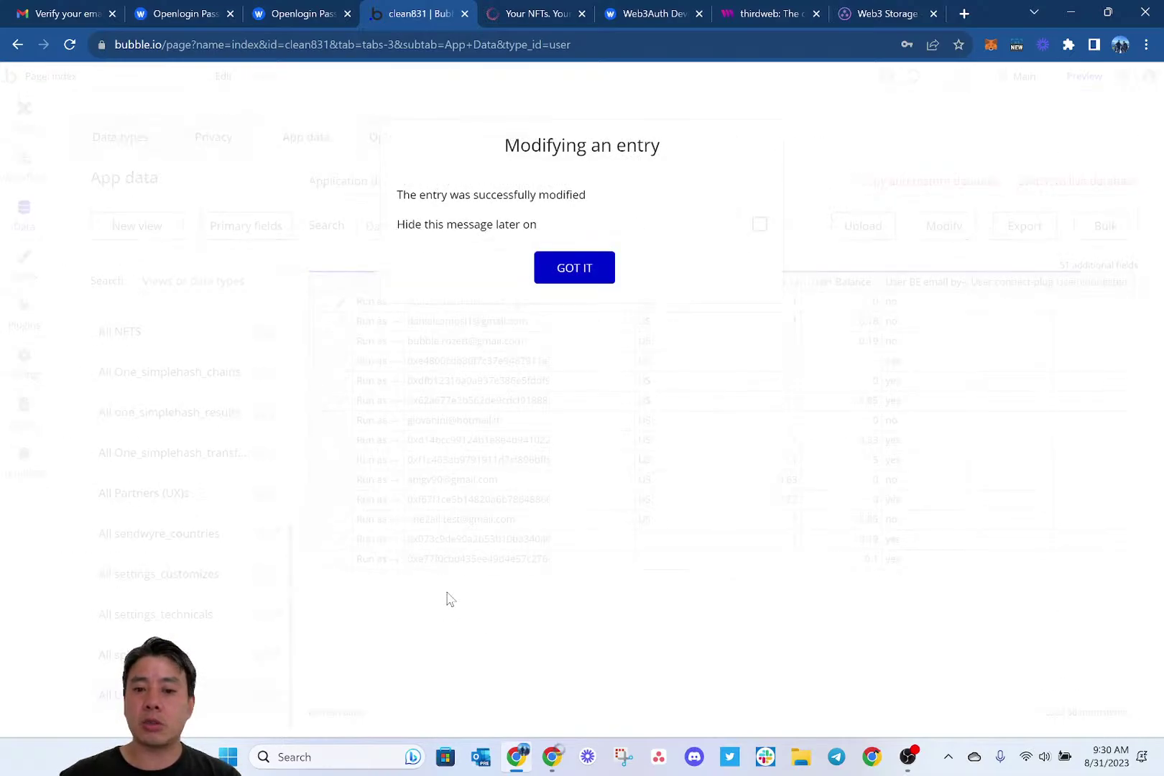
{"action": "left_click", "coordinate": [597, 268]}
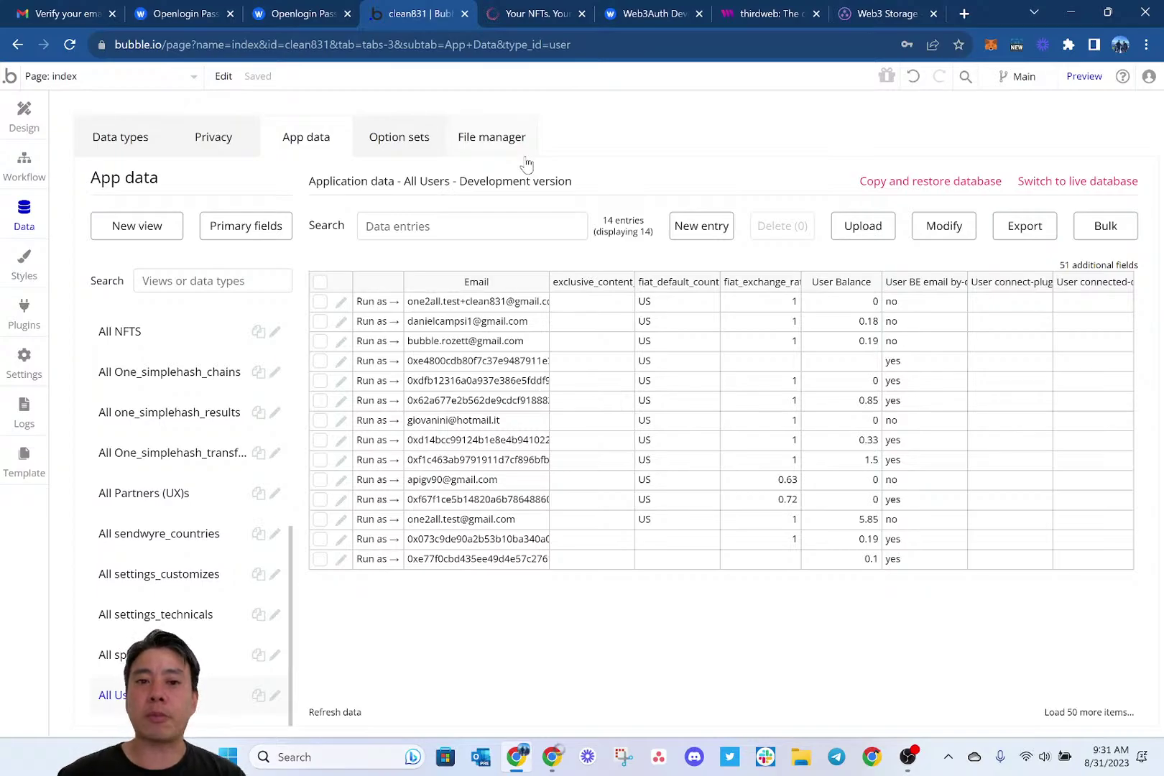
On the ONE2ALL marketplace tab, choose Admin Settings from the account dropdown.
{"action": "left_click", "coordinate": [526, 15]}
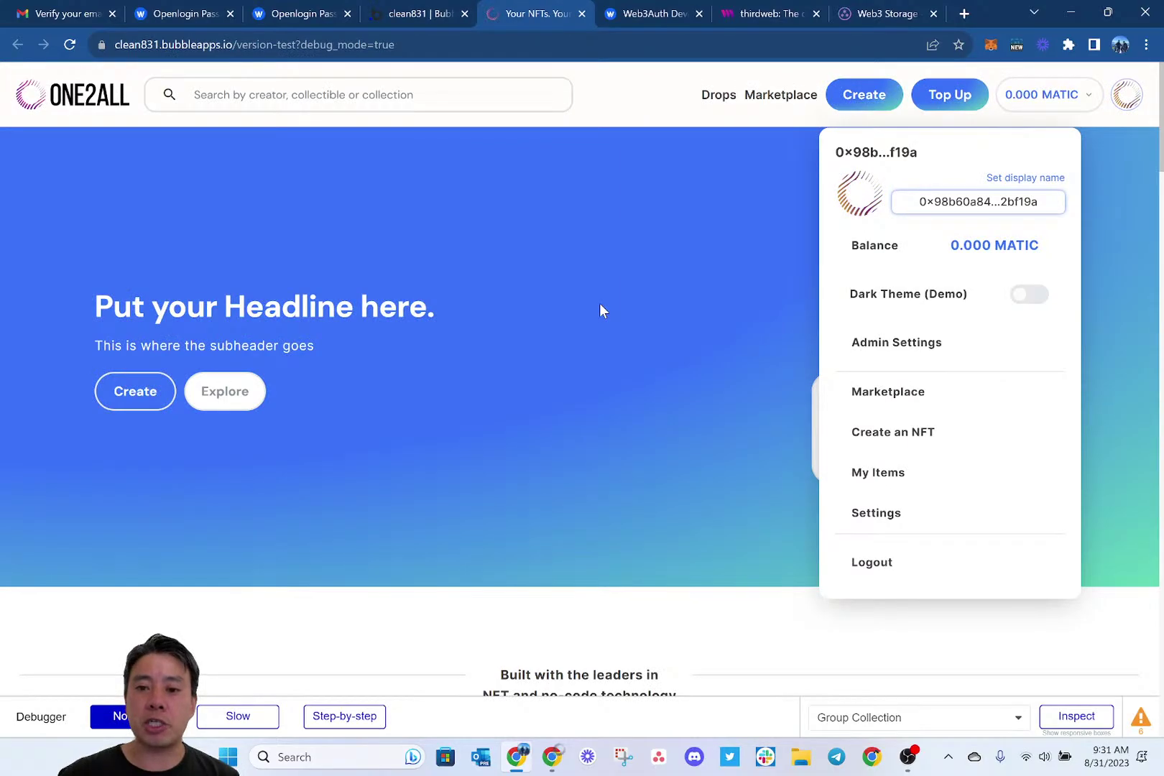
{"action": "left_click", "coordinate": [914, 353]}
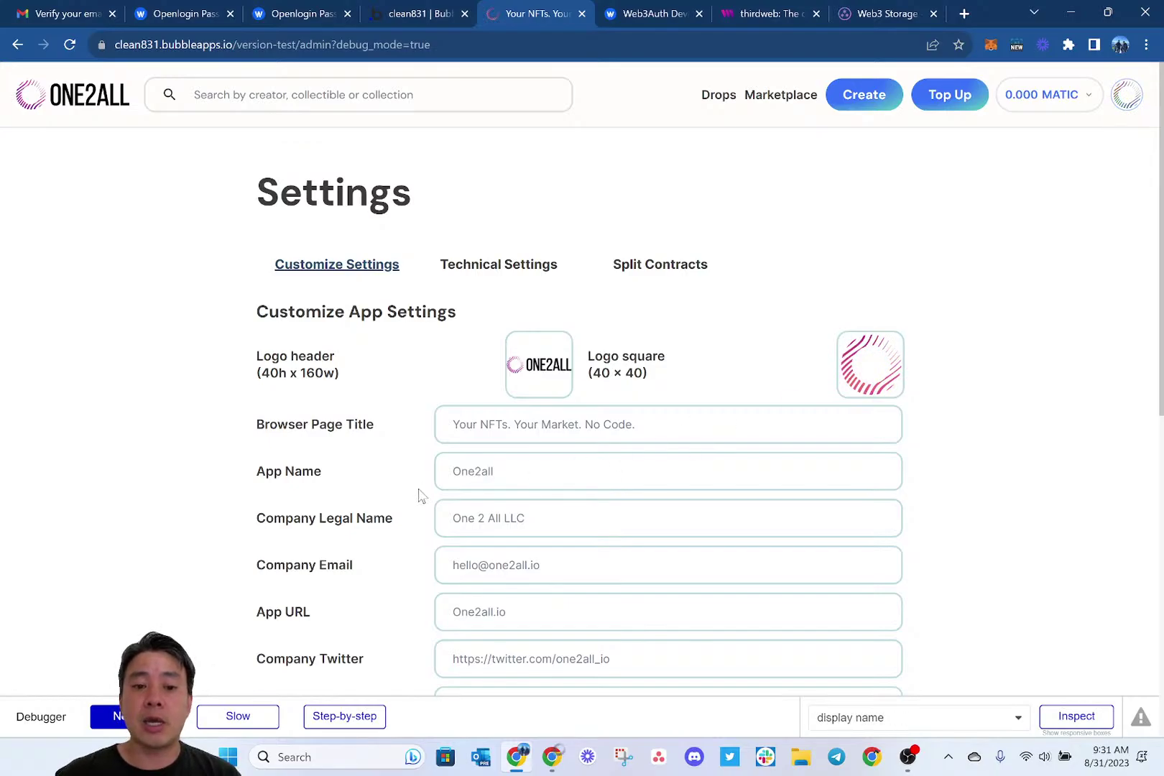
Scroll through the admin technical settings and select the version-test part of the page address.
{"action": "scroll", "coordinate": [420, 496], "scroll_direction": "down", "scroll_amount": 2}
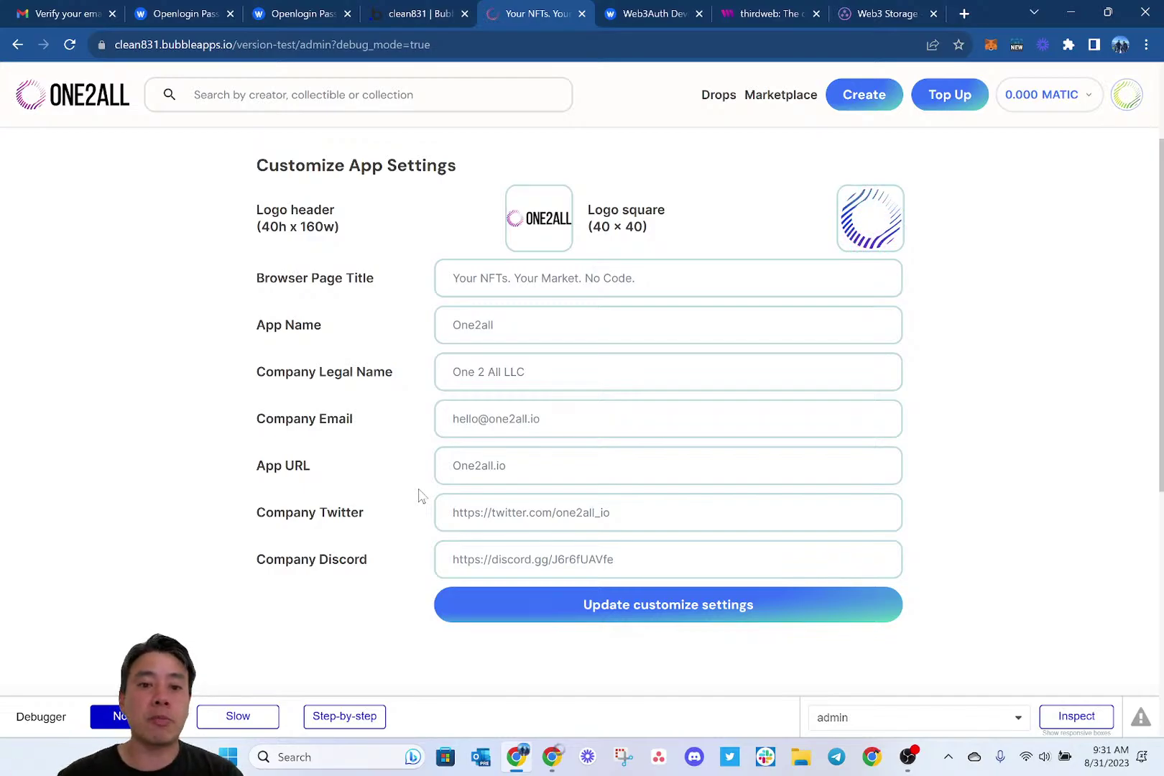
{"action": "scroll", "coordinate": [419, 496], "scroll_direction": "up", "scroll_amount": 3}
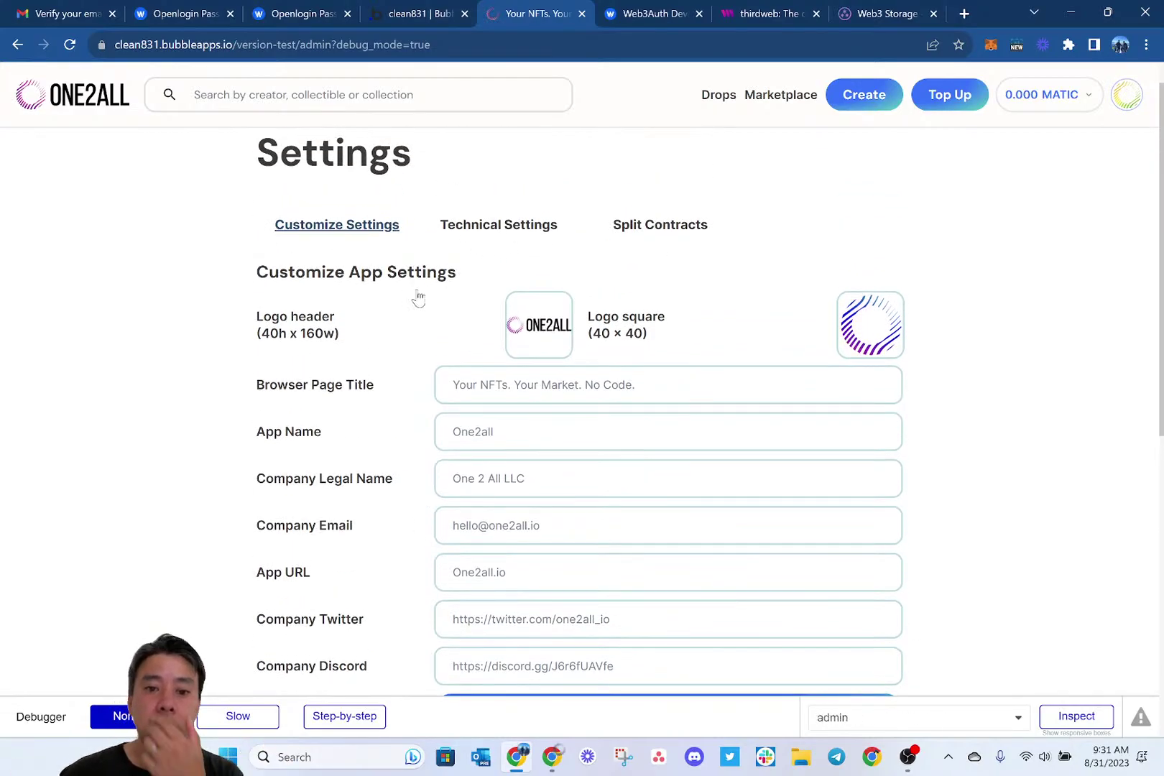
{"action": "scroll", "coordinate": [427, 485], "scroll_direction": "down", "scroll_amount": 2}
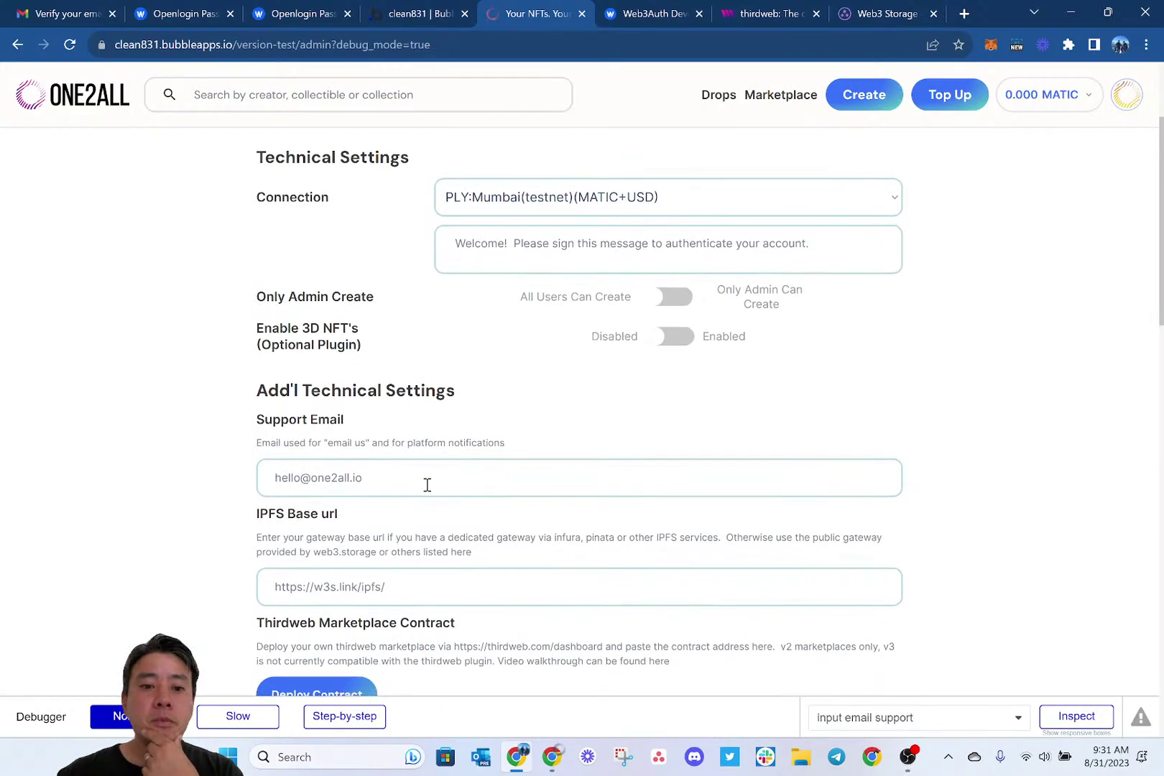
{"action": "scroll", "coordinate": [427, 485], "scroll_direction": "up", "scroll_amount": 1}
{"action": "scroll", "coordinate": [426, 485], "scroll_direction": "down", "scroll_amount": 5}
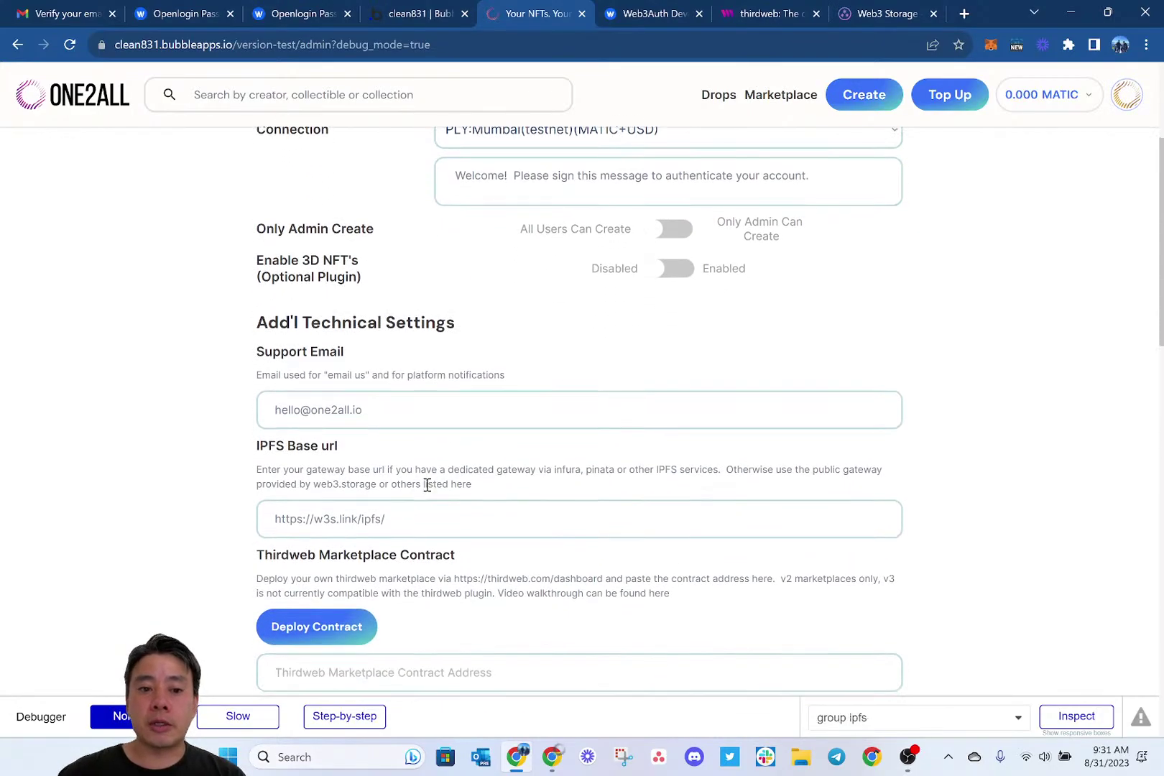
{"action": "scroll", "coordinate": [427, 485], "scroll_direction": "down", "scroll_amount": 2}
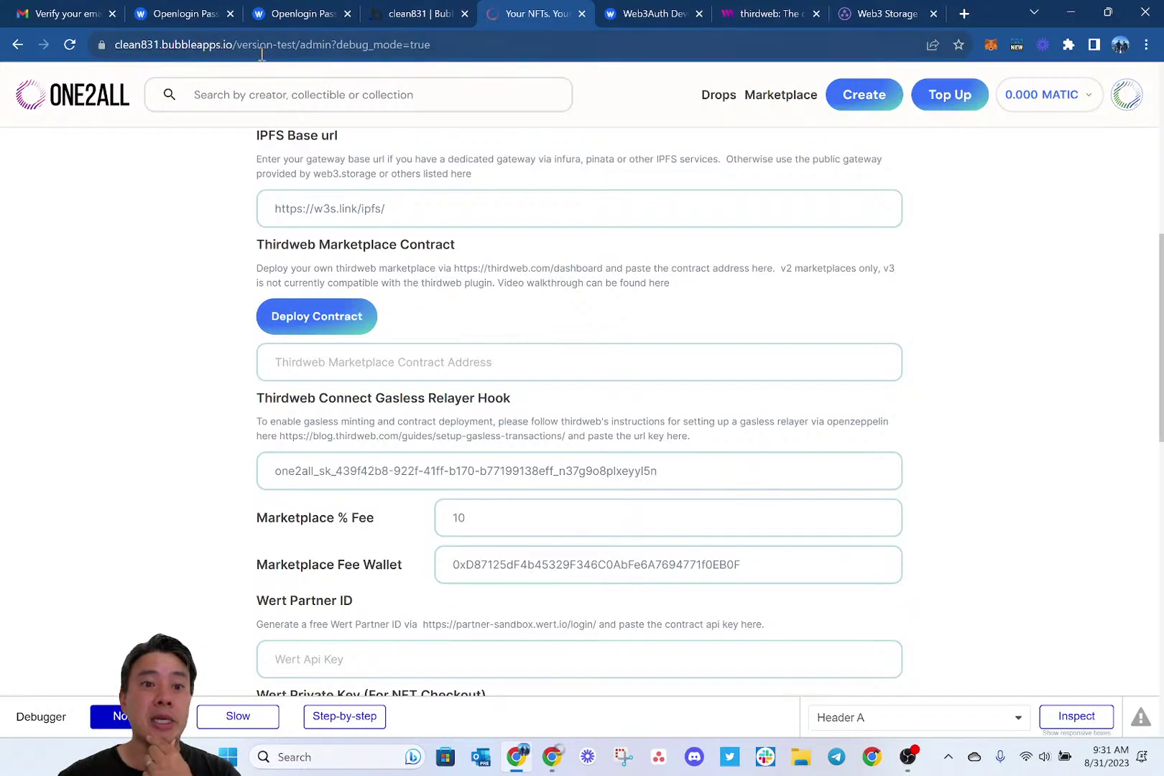
{"action": "left_click", "coordinate": [240, 45]}
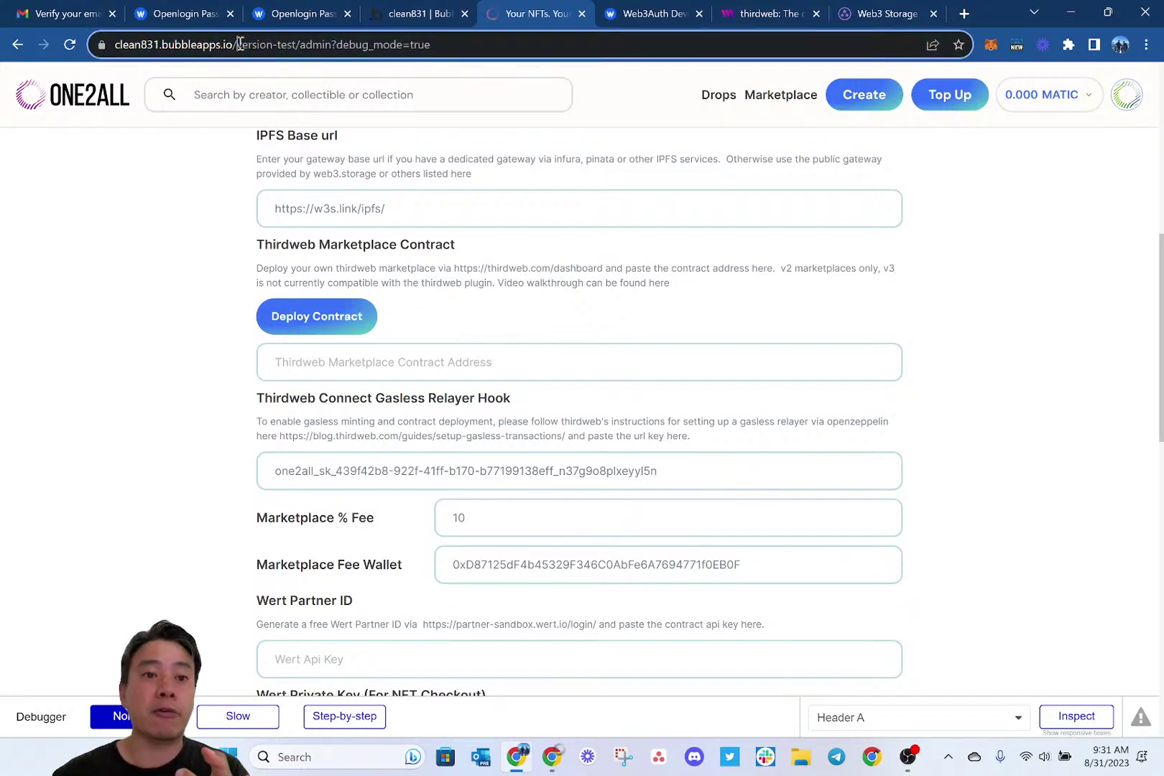
{"action": "left_click_drag", "start_coordinate": [239, 45], "coordinate": [307, 45]}
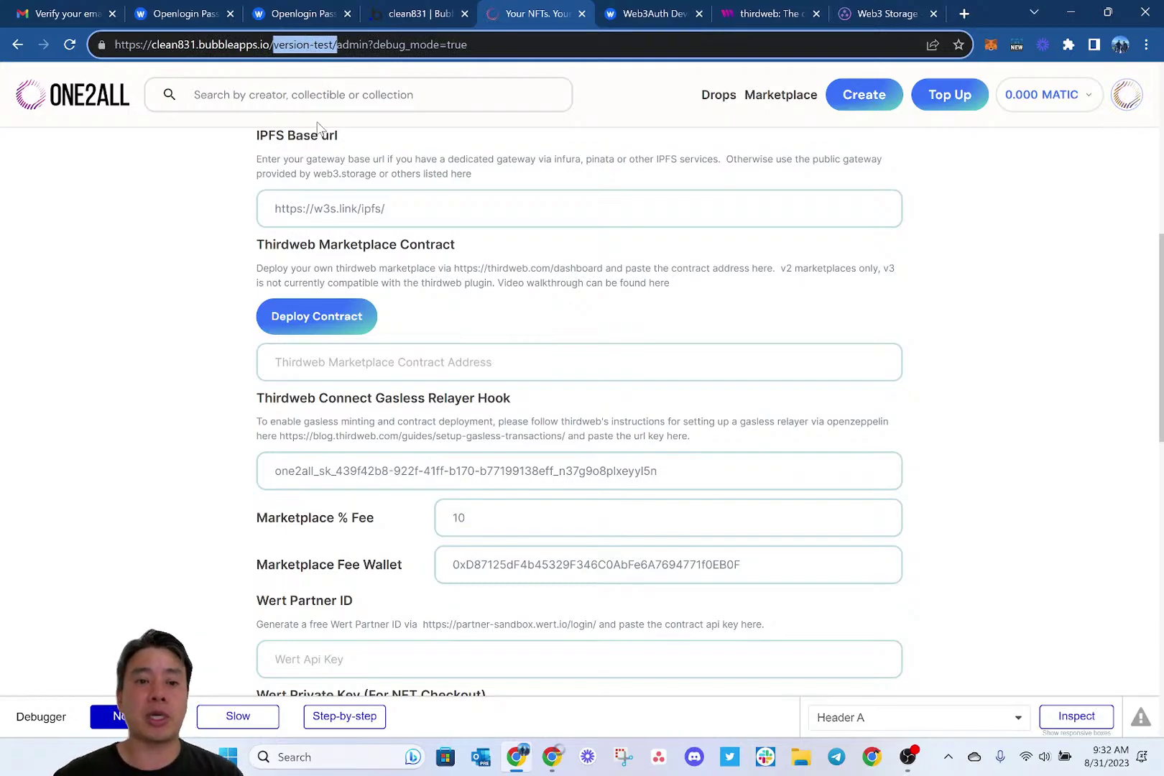
{"action": "left_click", "coordinate": [213, 275]}
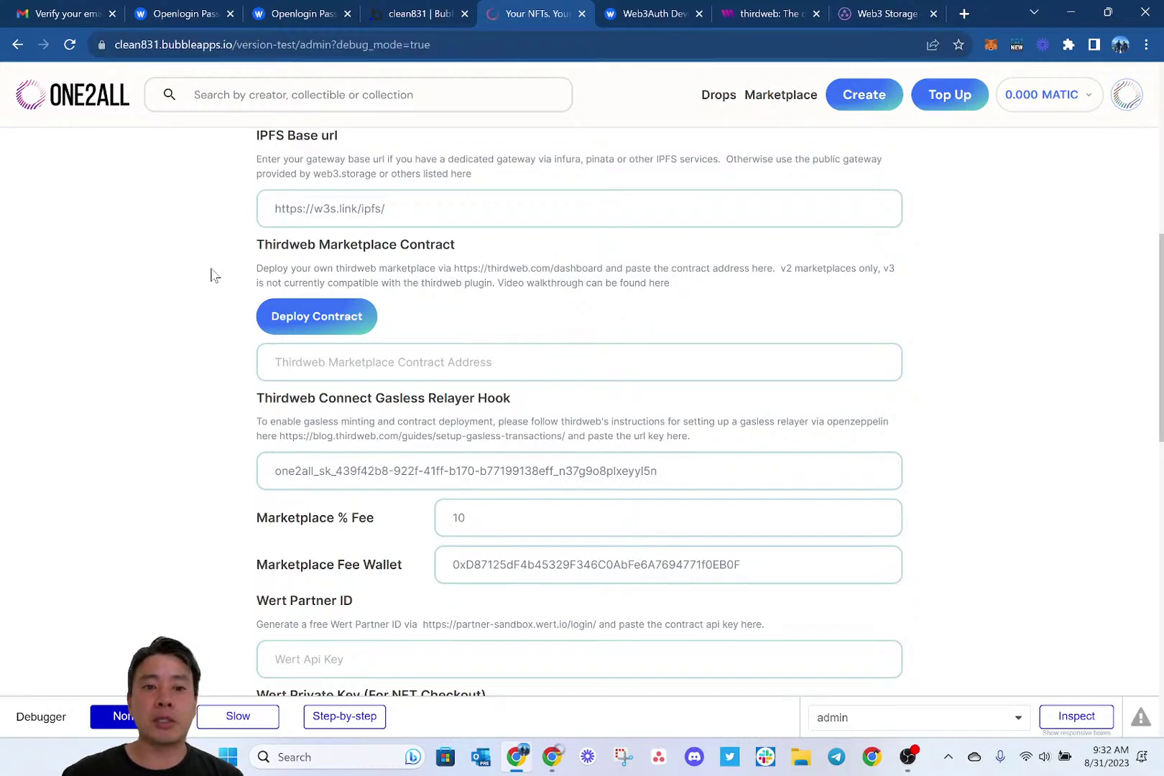
Scroll to the Thirdweb marketplace contract fields and focus the Gasless Relayer Hook field.
{"action": "scroll", "coordinate": [223, 402], "scroll_direction": "down", "scroll_amount": 1}
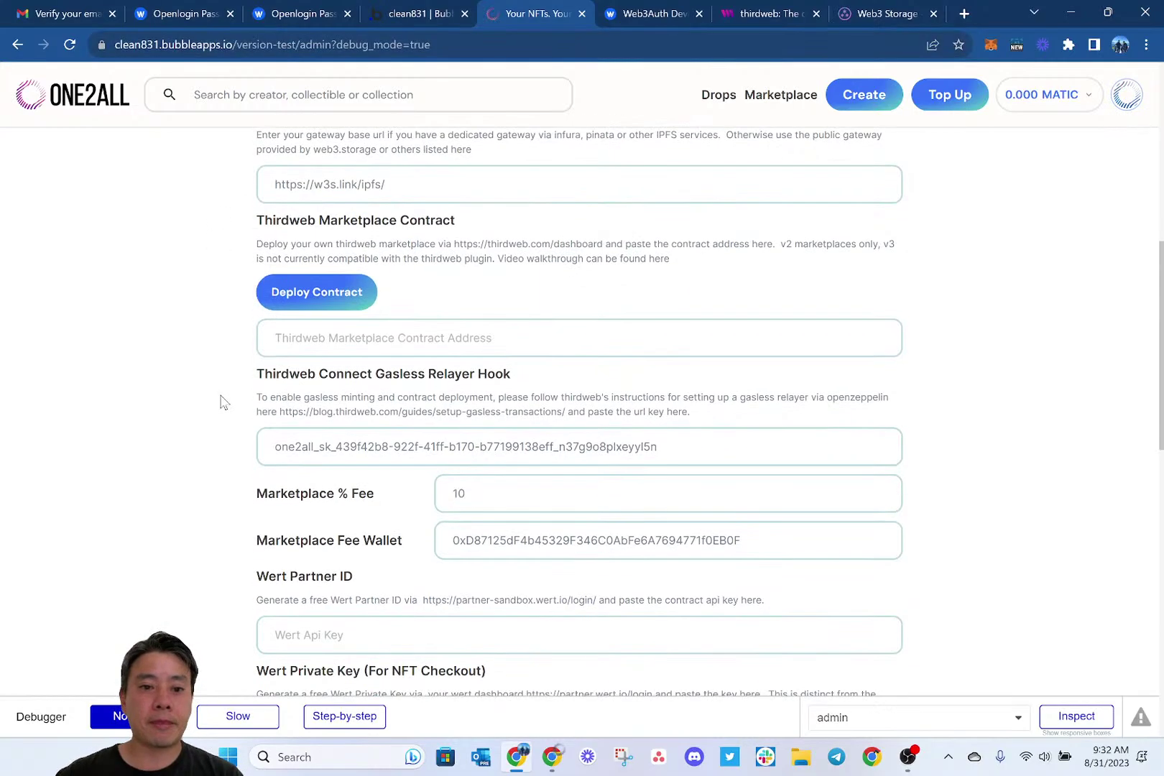
{"action": "scroll", "coordinate": [223, 402], "scroll_direction": "up", "scroll_amount": 2}
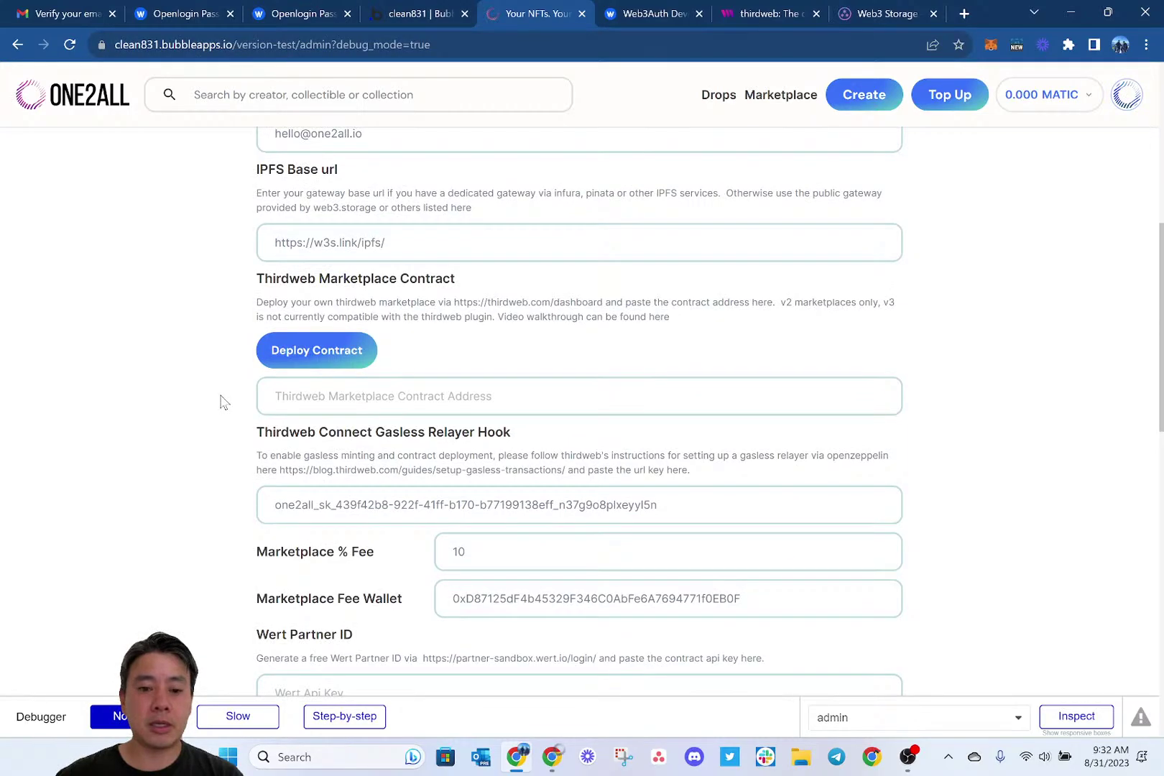
{"action": "scroll", "coordinate": [223, 402], "scroll_direction": "down", "scroll_amount": 1}
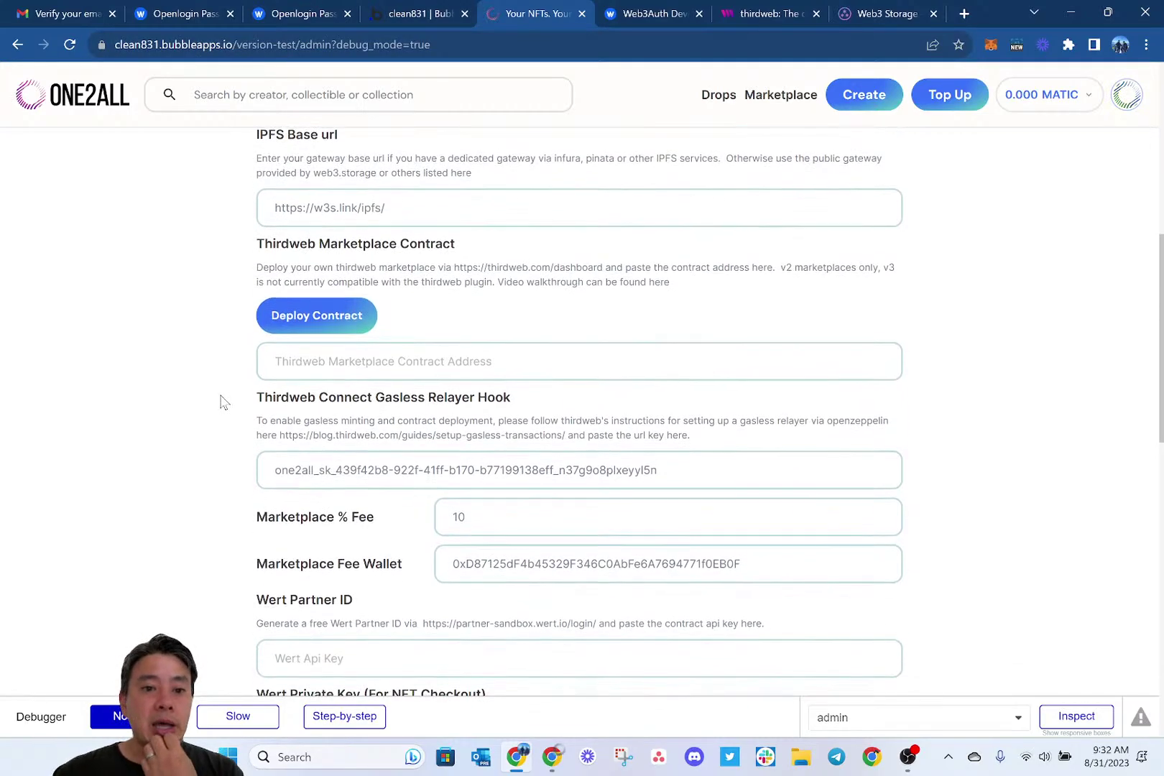
{"action": "scroll", "coordinate": [223, 402], "scroll_direction": "up", "scroll_amount": 2}
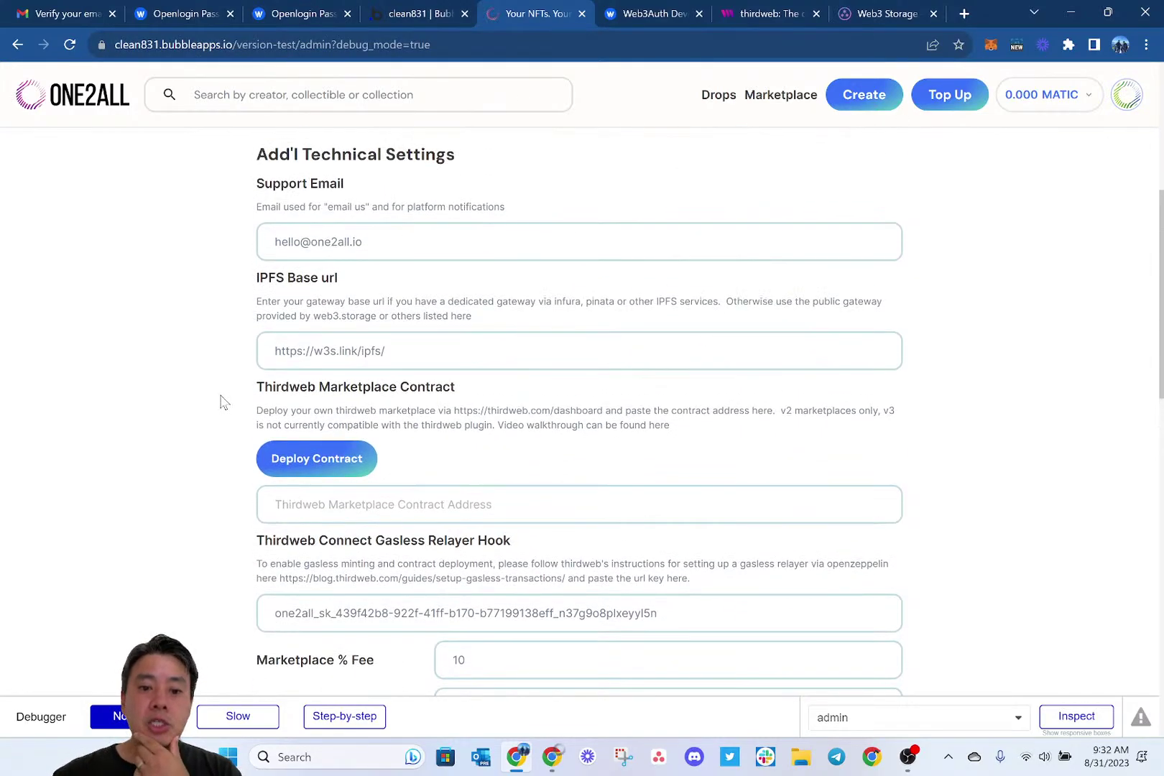
{"action": "scroll", "coordinate": [223, 402], "scroll_direction": "down", "scroll_amount": 6}
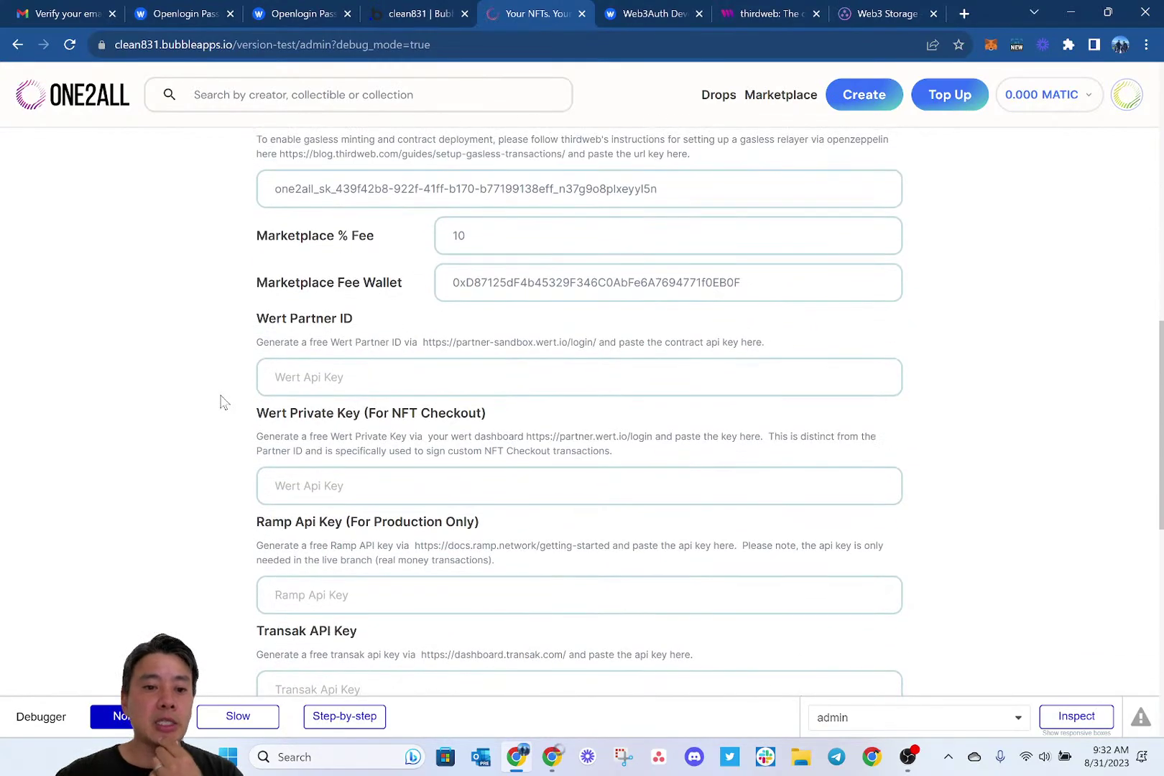
{"action": "scroll", "coordinate": [222, 402], "scroll_direction": "down", "scroll_amount": 2}
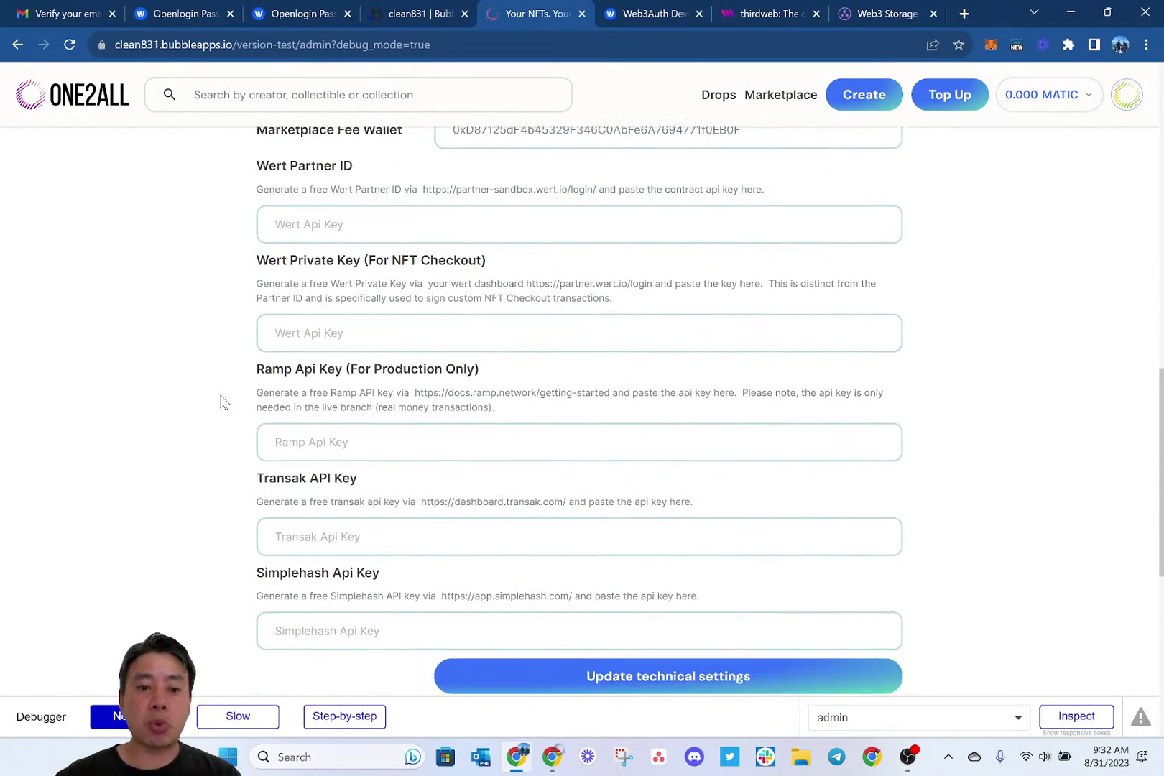
{"action": "scroll", "coordinate": [223, 403], "scroll_direction": "up", "scroll_amount": 5}
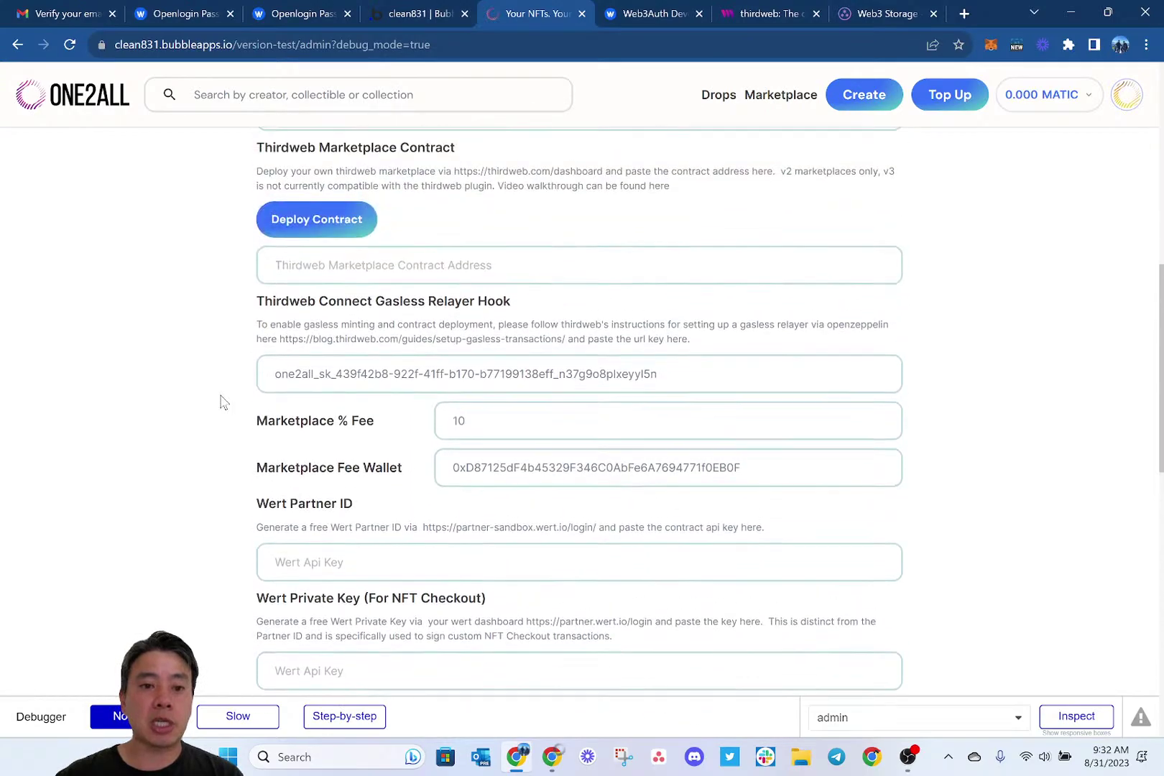
{"action": "scroll", "coordinate": [215, 407], "scroll_direction": "up", "scroll_amount": 2}
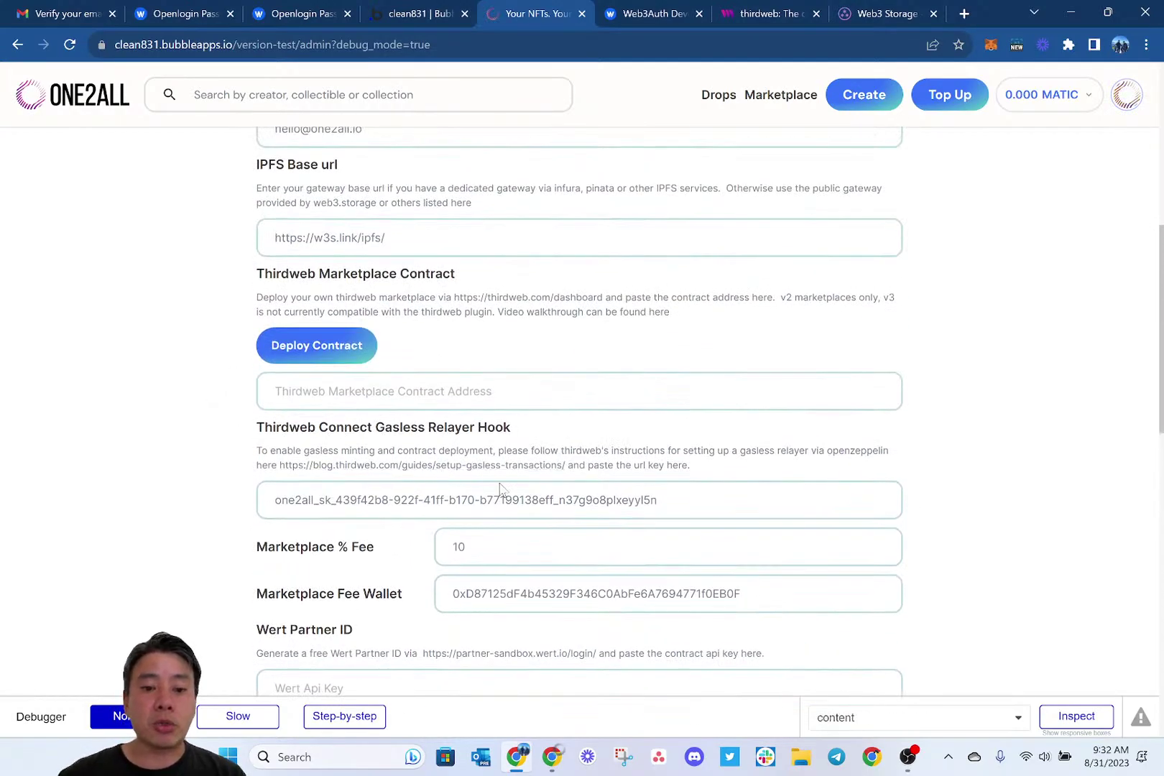
{"action": "left_click", "coordinate": [688, 496]}
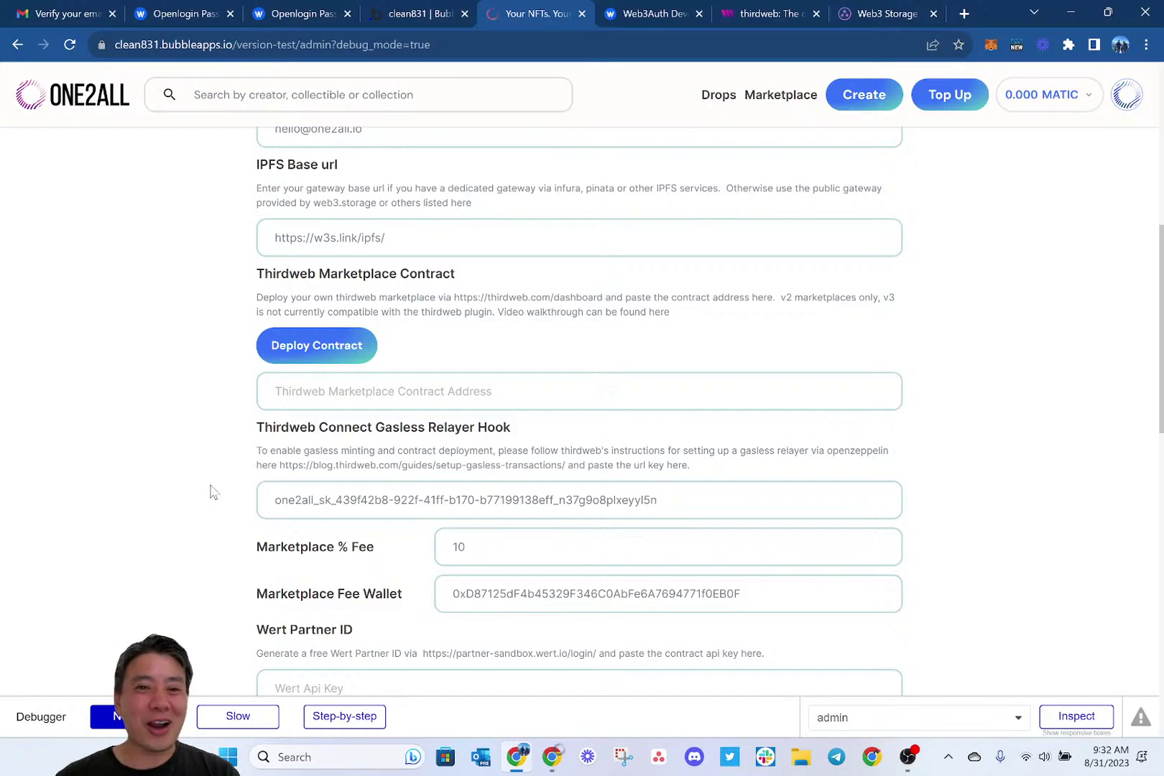
In a new tab on Bubble home, launch the editor for one.MARKET PROD v5.
{"action": "key", "text": "ctrl+t"}
{"action": "type", "text": "home"}
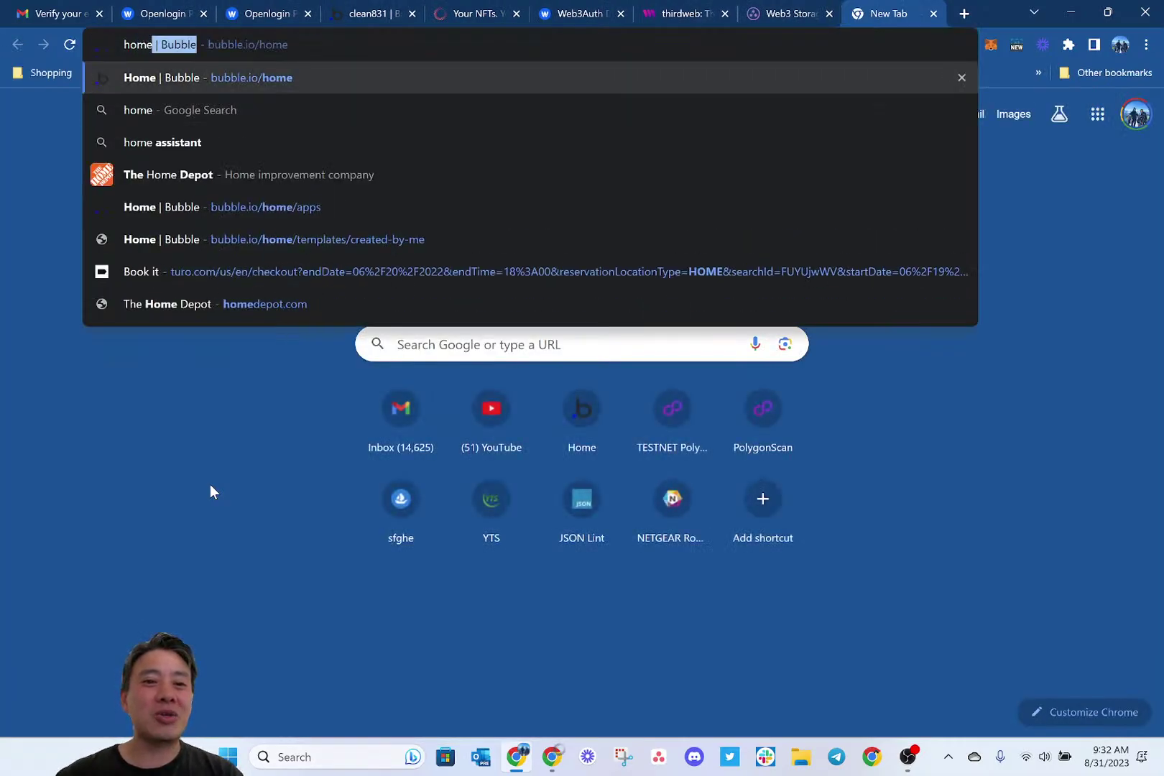
{"action": "key", "text": "Return"}
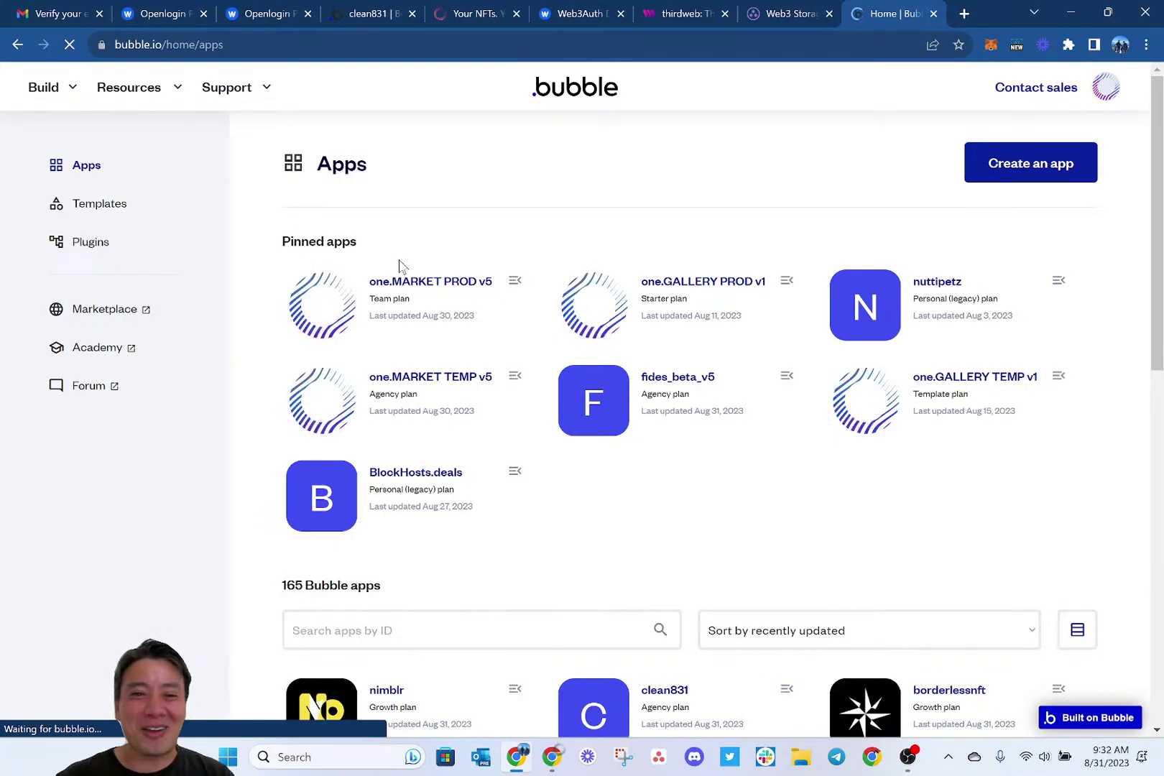
{"action": "left_click", "coordinate": [341, 302]}
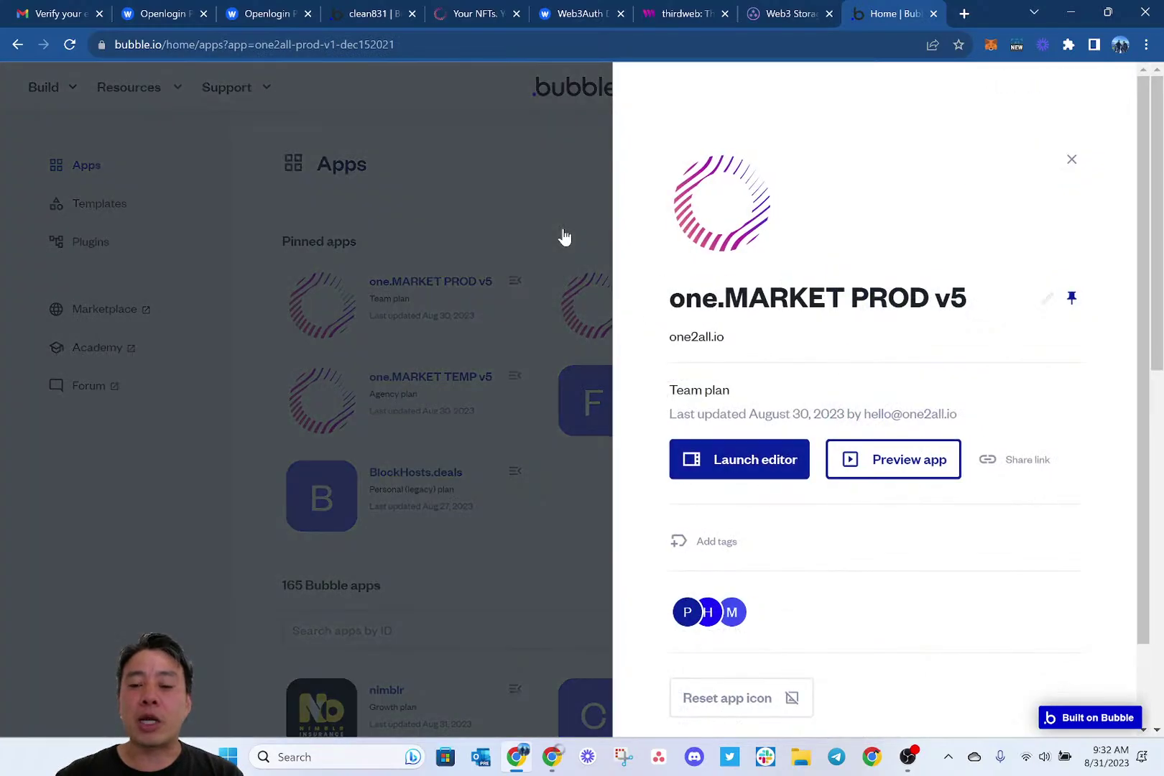
{"action": "left_click", "coordinate": [736, 468]}
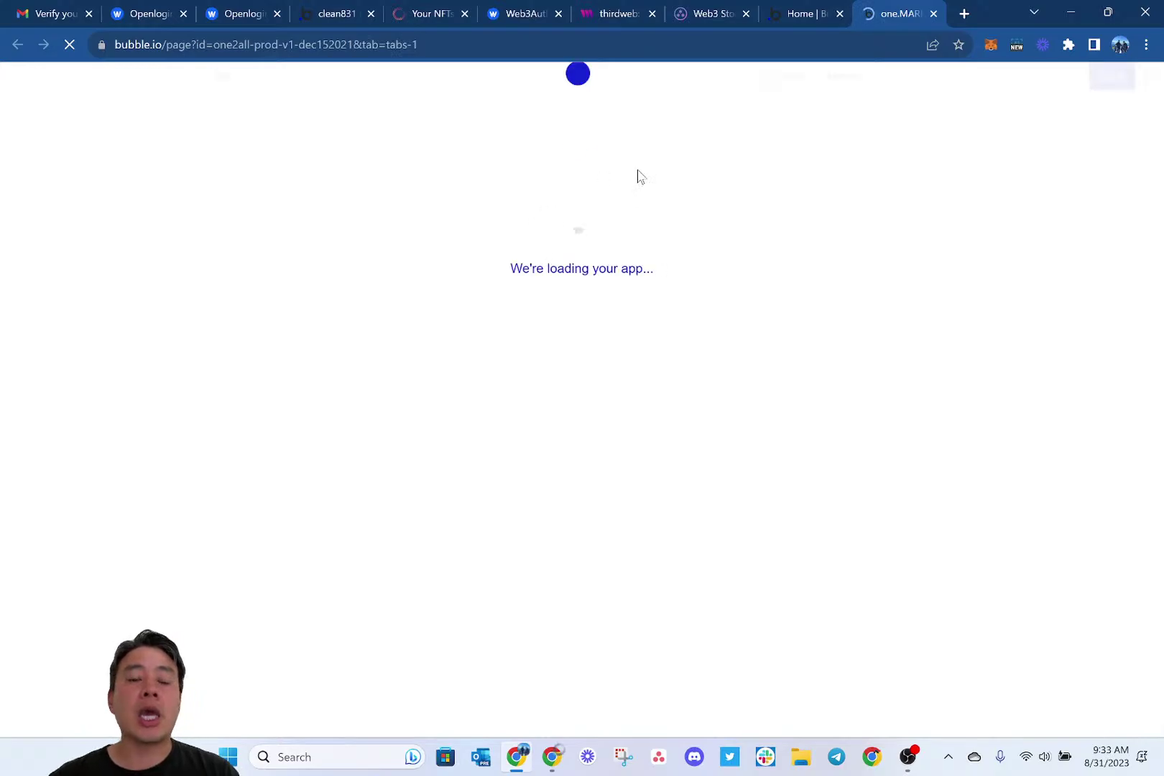
Back on the ONE2ALL admin settings, open thirdweb's gasless transactions setup guide.
{"action": "left_click", "coordinate": [331, 14]}
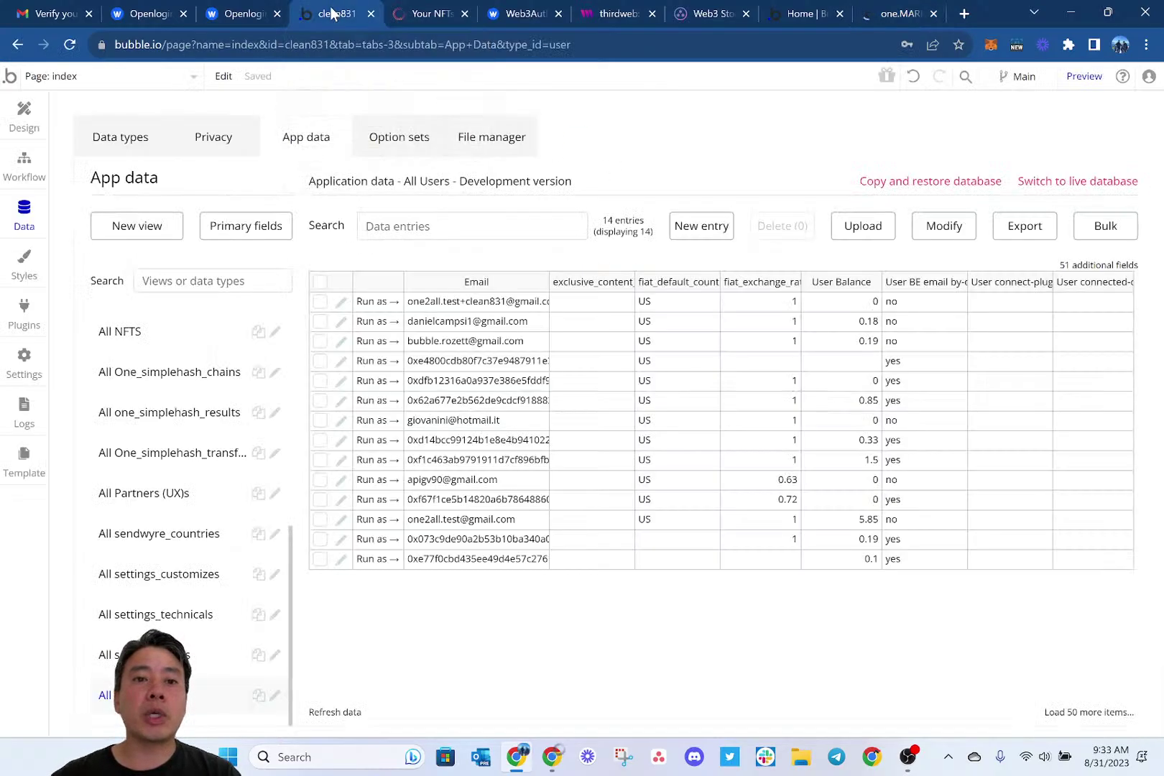
{"action": "left_click", "coordinate": [434, 14]}
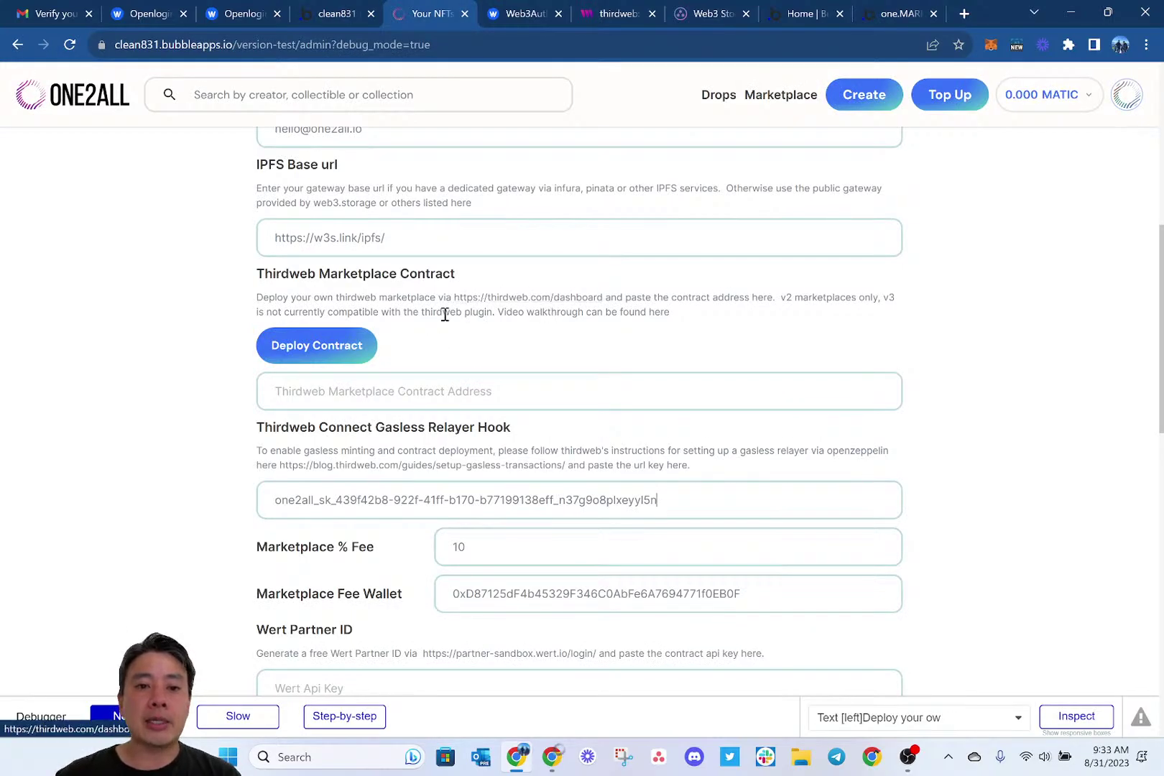
{"action": "scroll", "coordinate": [443, 314], "scroll_direction": "down", "scroll_amount": 1}
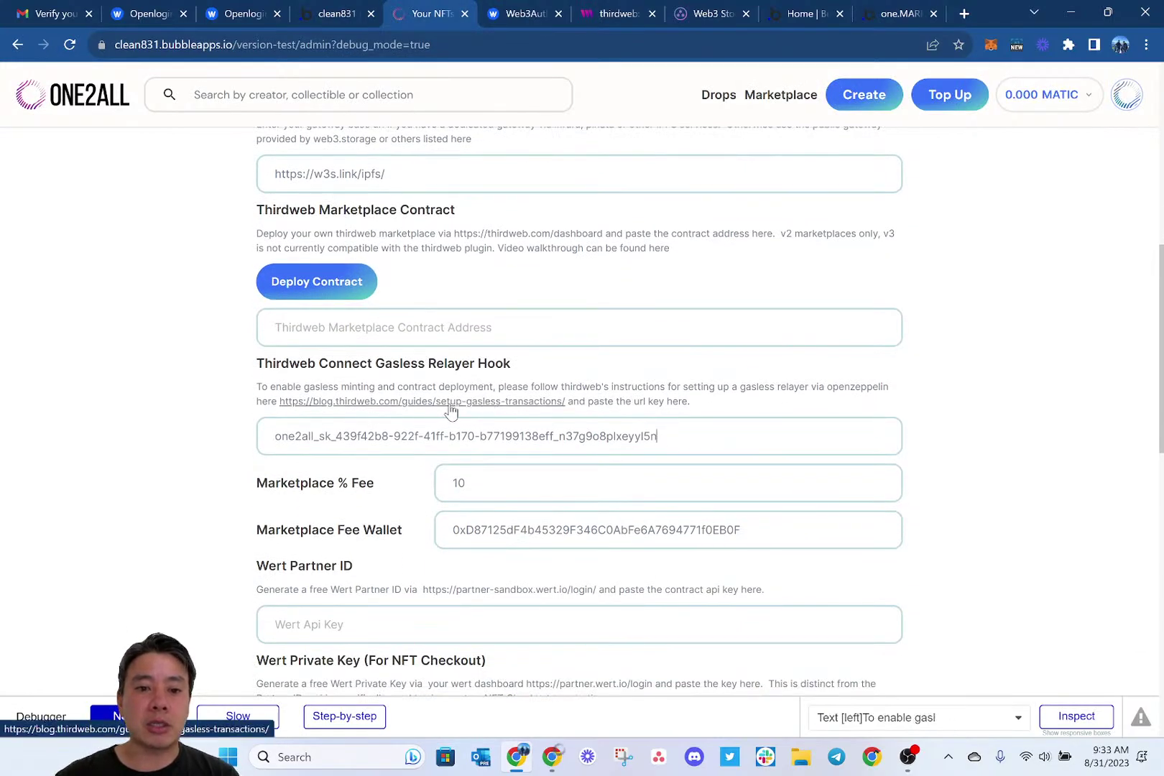
{"action": "left_click", "coordinate": [449, 404]}
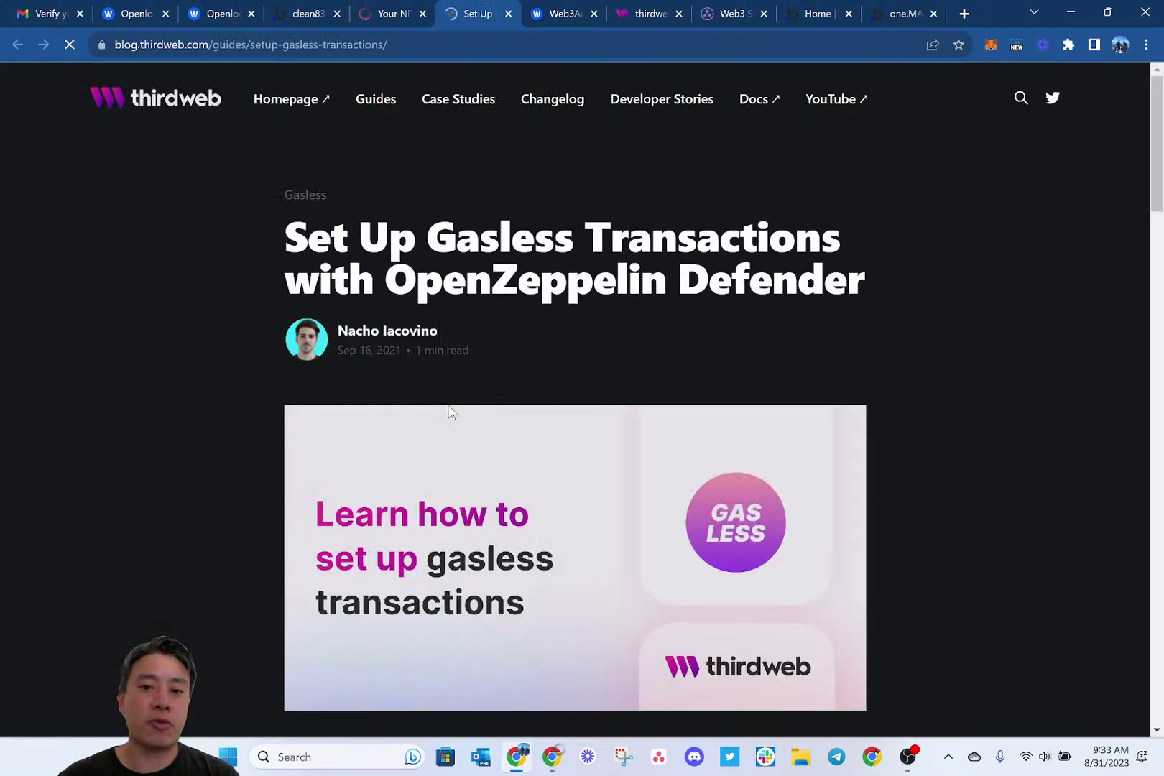
{"action": "scroll", "coordinate": [449, 411], "scroll_direction": "down", "scroll_amount": 1}
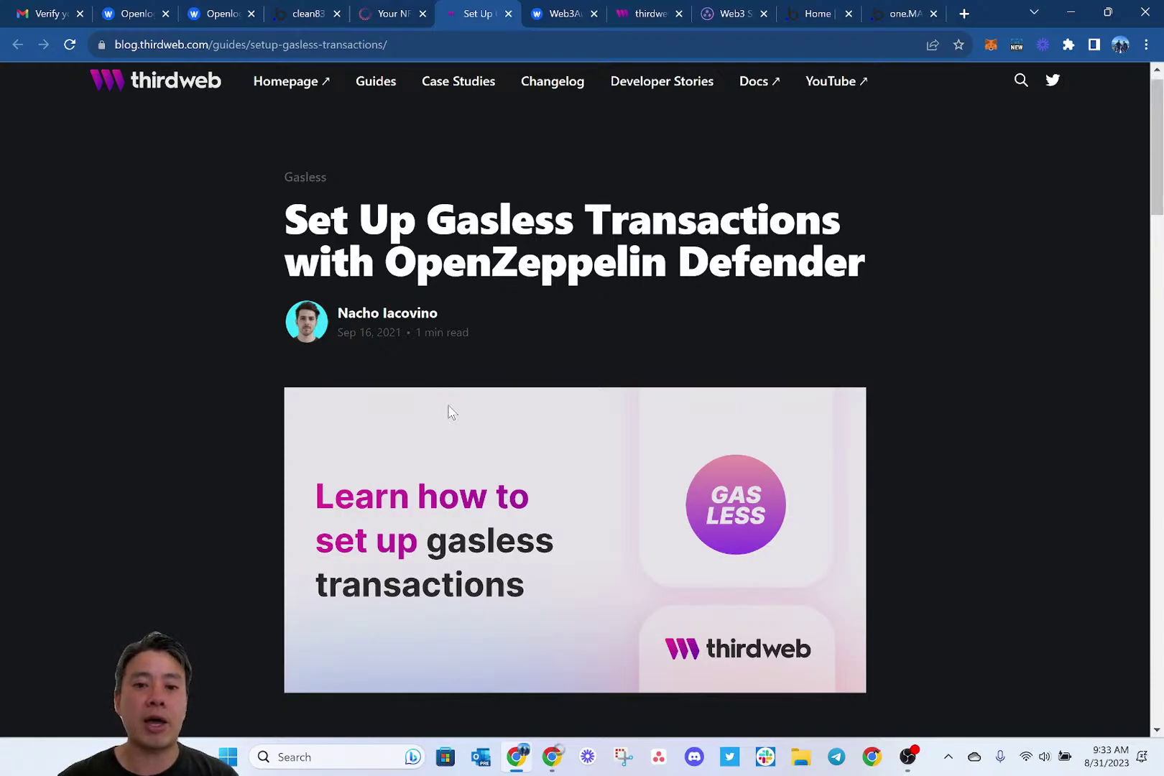
{"action": "scroll", "coordinate": [449, 412], "scroll_direction": "down", "scroll_amount": 5}
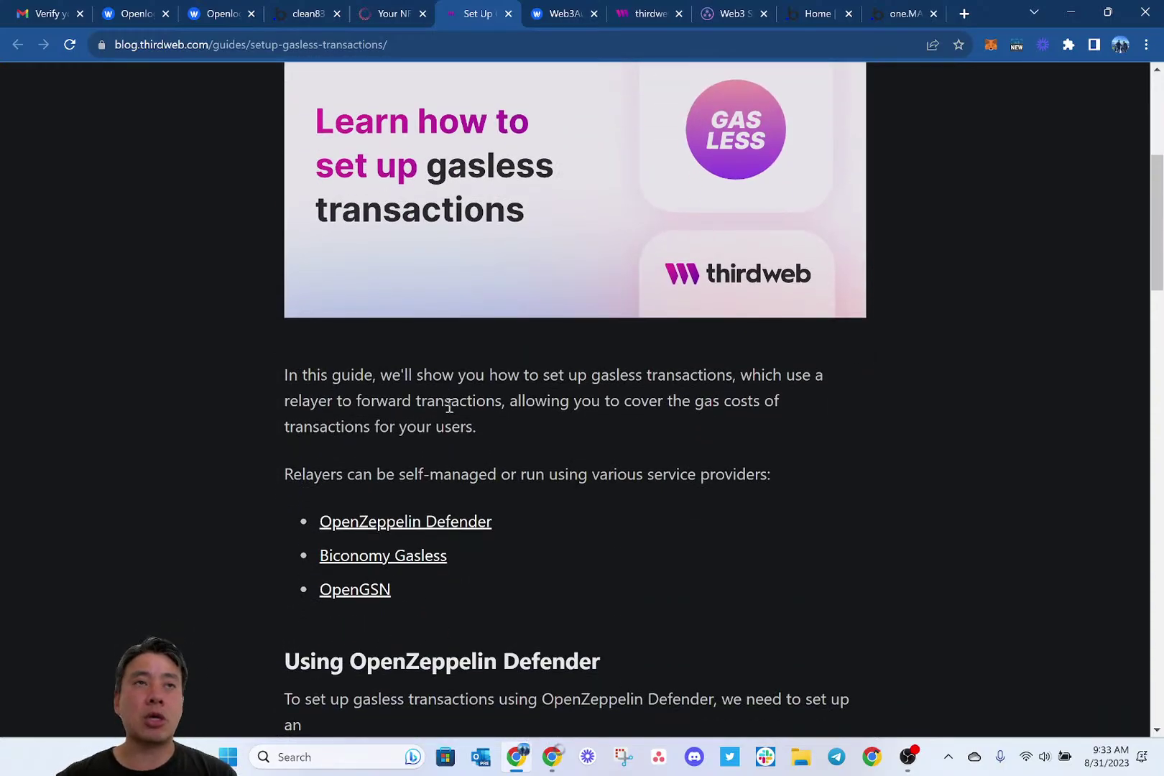
{"action": "scroll", "coordinate": [449, 406], "scroll_direction": "down", "scroll_amount": 3}
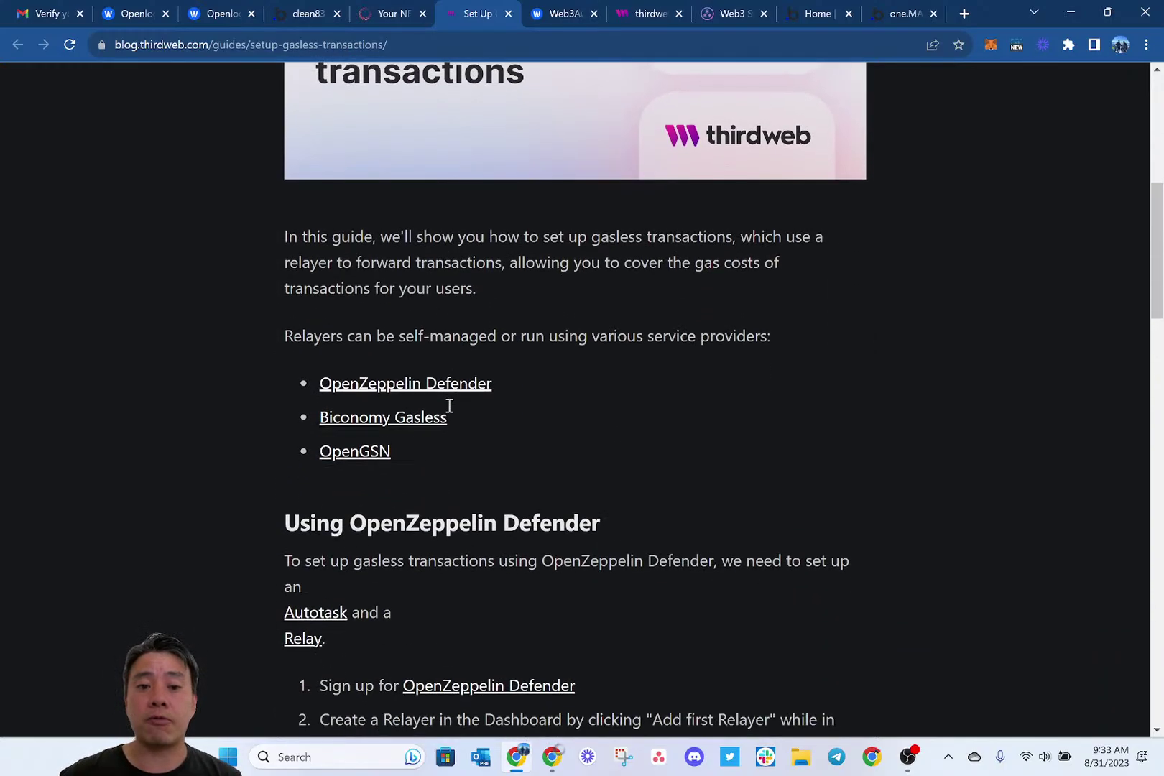
{"action": "scroll", "coordinate": [594, 376], "scroll_direction": "down", "scroll_amount": 1}
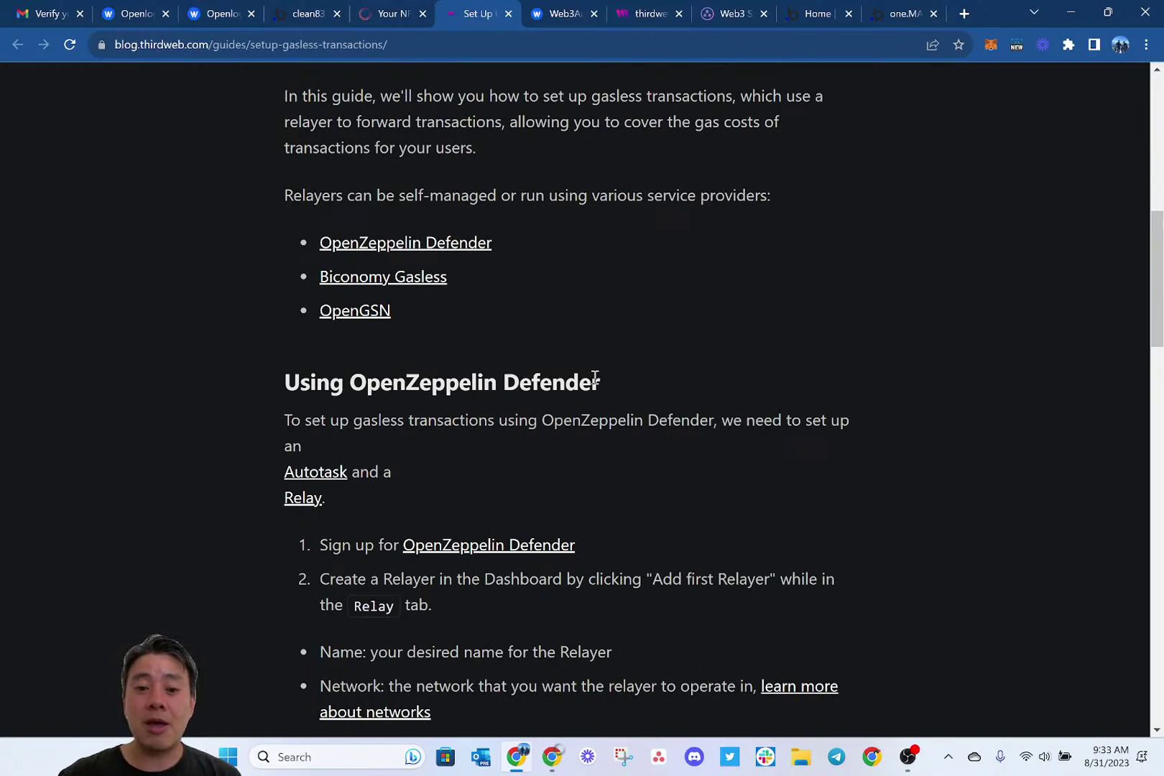
{"action": "scroll", "coordinate": [595, 378], "scroll_direction": "down", "scroll_amount": 2}
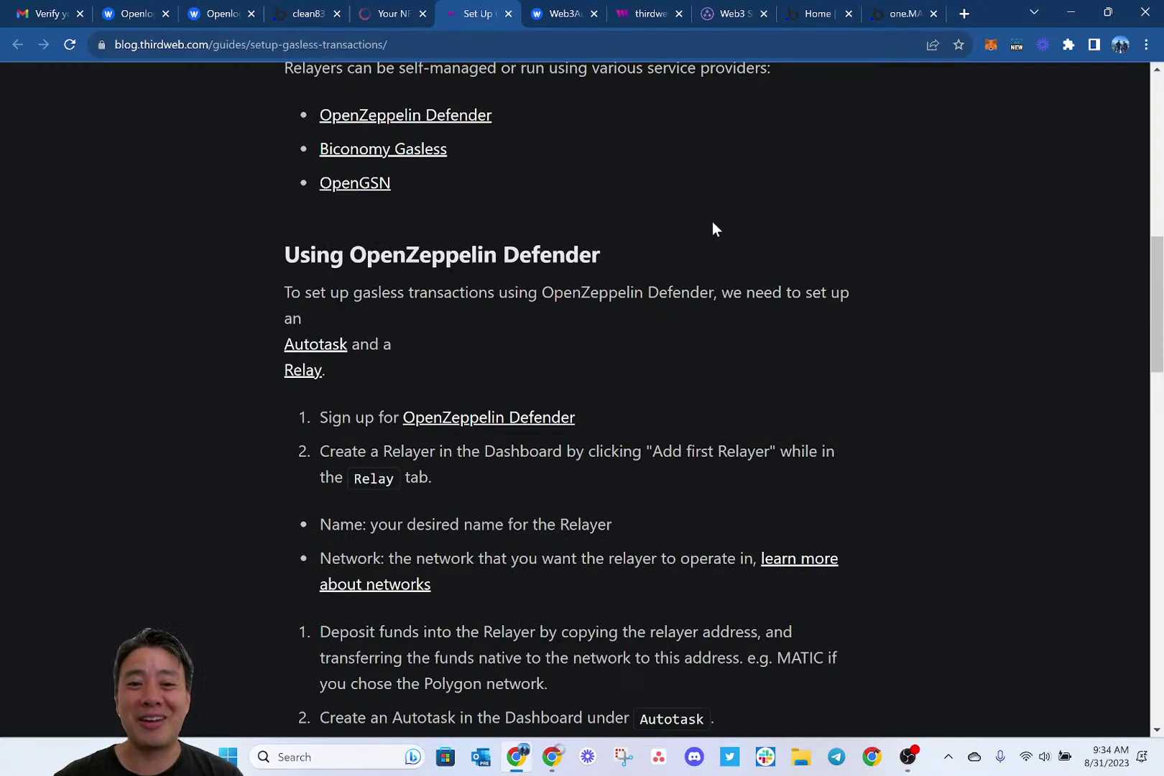
{"action": "scroll", "coordinate": [712, 222], "scroll_direction": "up", "scroll_amount": 10}
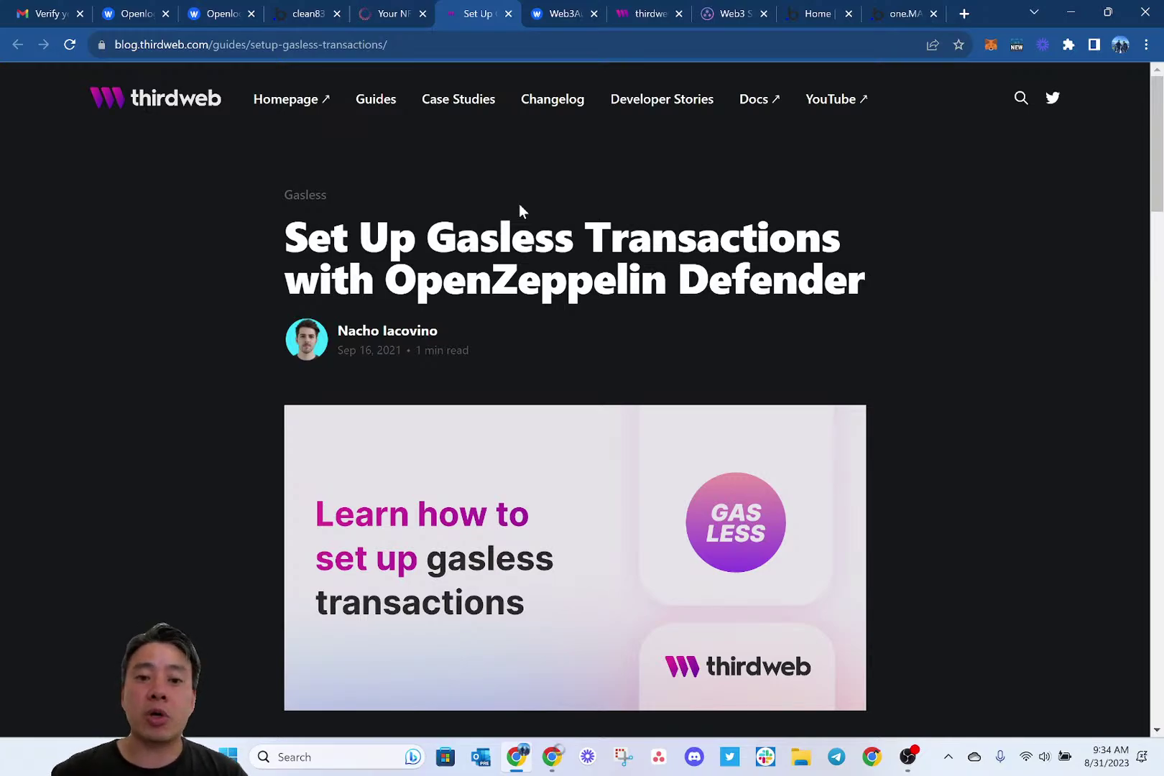
{"action": "scroll", "coordinate": [641, 230], "scroll_direction": "down", "scroll_amount": 1}
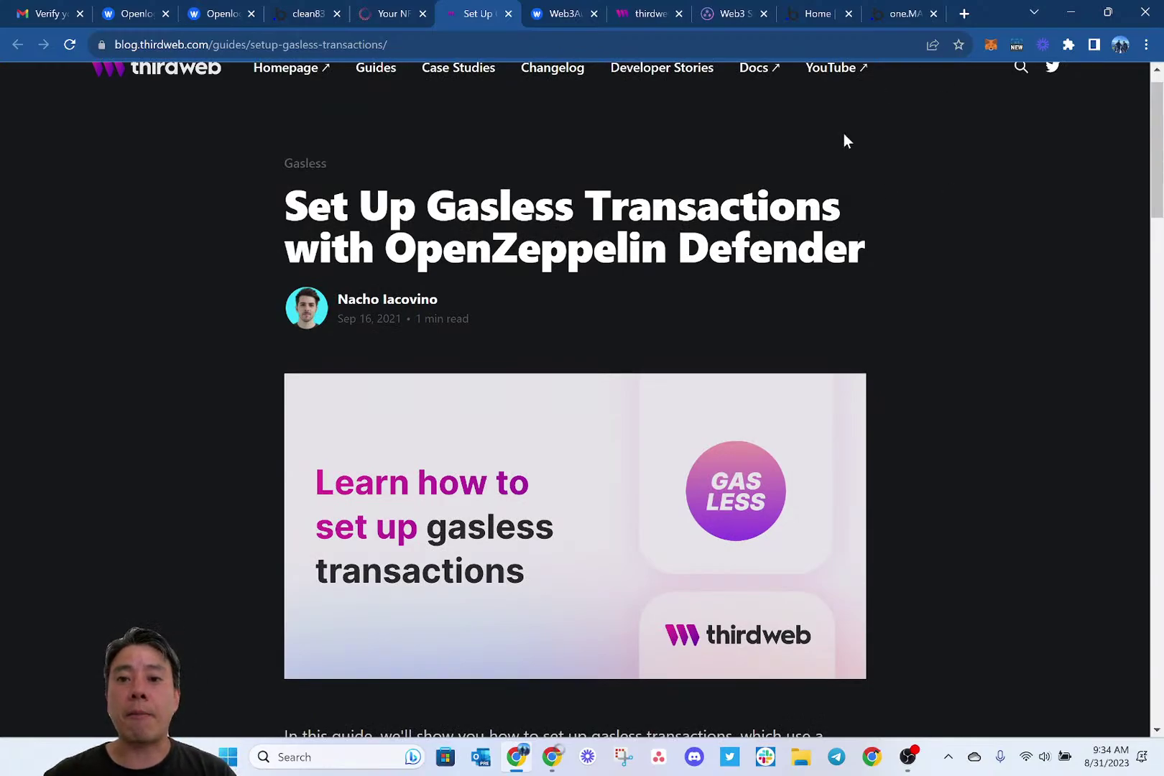
In one.MARKET's App data, edit the Settings-Technicals entry and select its Thirdweb_mrkt_gasless URL.
{"action": "left_click", "coordinate": [895, 13]}
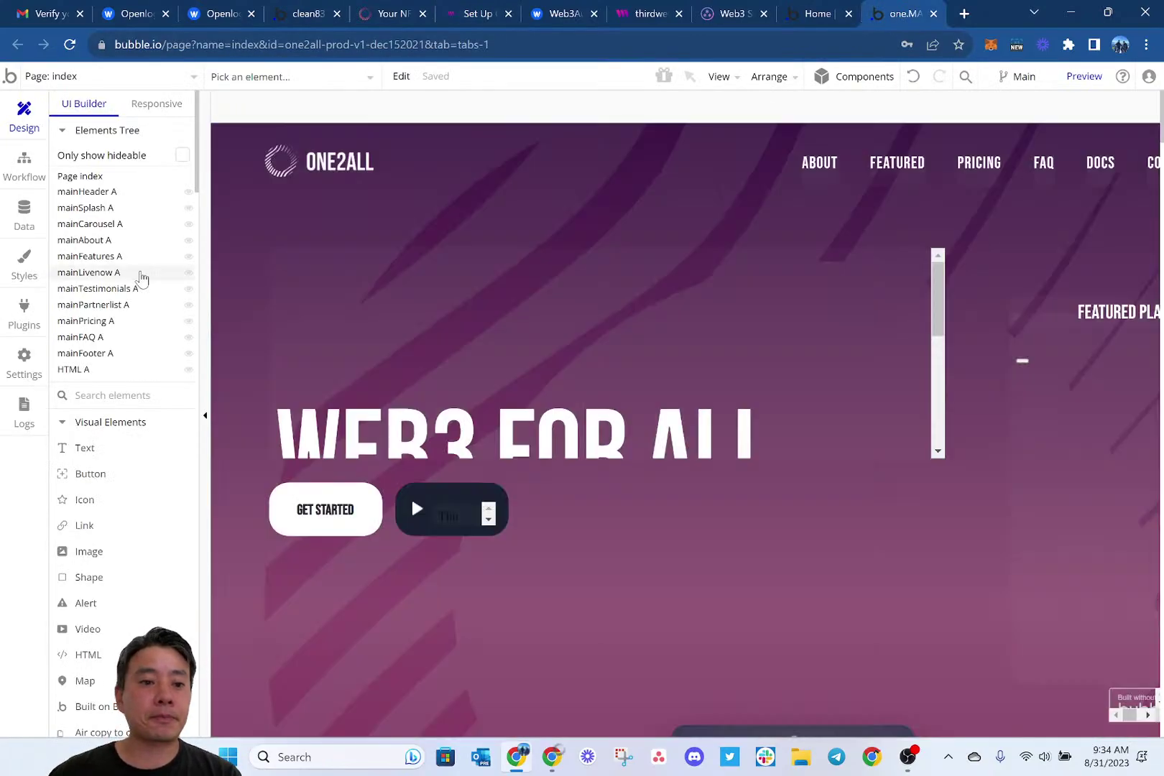
{"action": "left_click", "coordinate": [23, 215]}
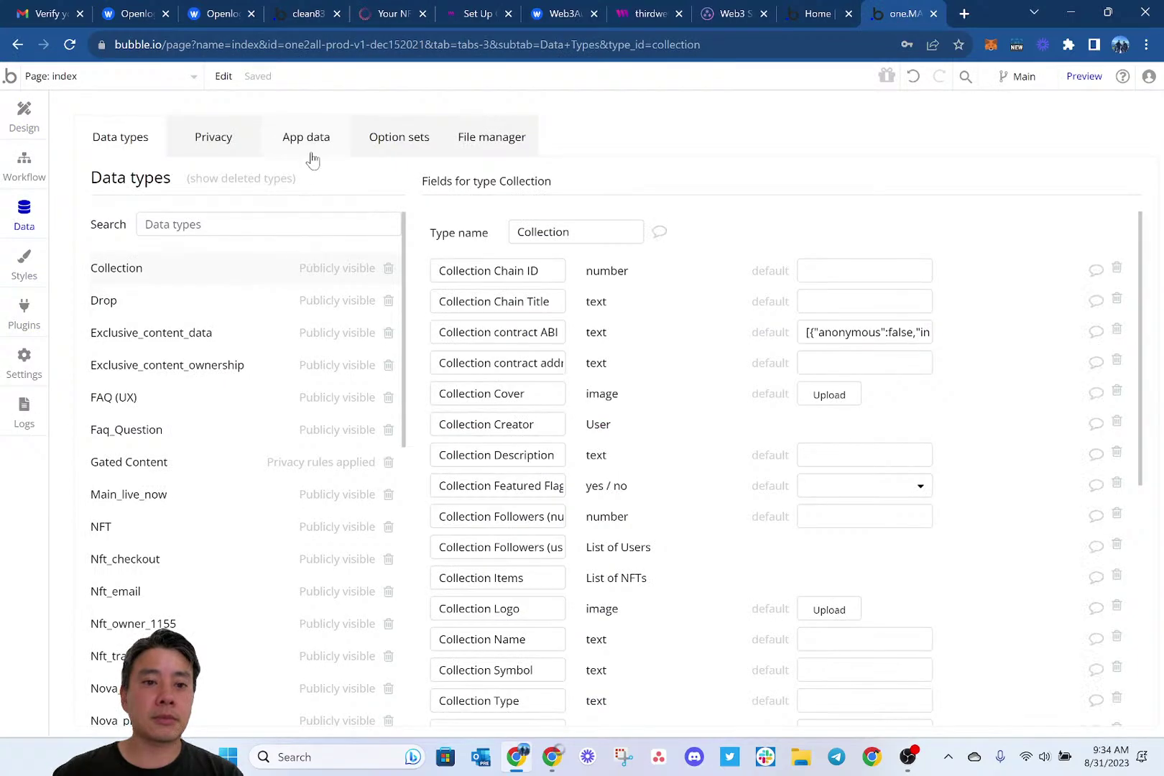
{"action": "left_click", "coordinate": [310, 153]}
{"action": "scroll", "coordinate": [216, 494], "scroll_direction": "down", "scroll_amount": 15}
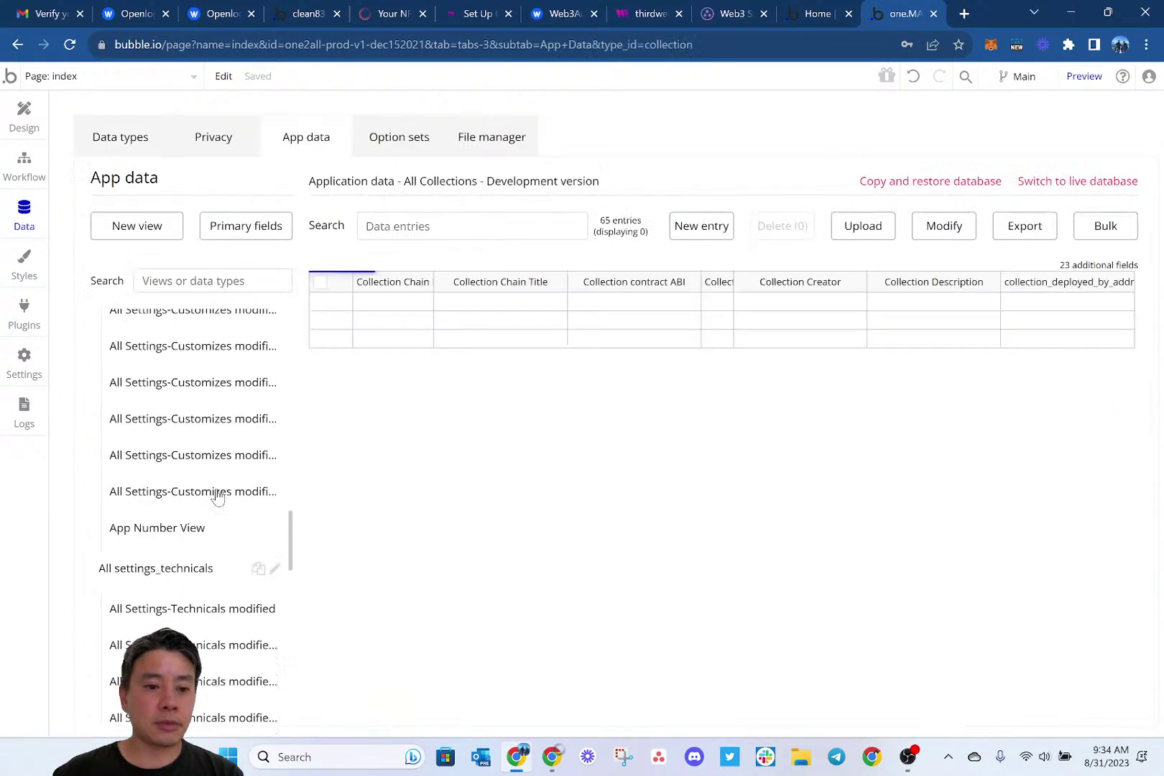
{"action": "scroll", "coordinate": [218, 495], "scroll_direction": "down", "scroll_amount": 5}
{"action": "left_click", "coordinate": [203, 468]}
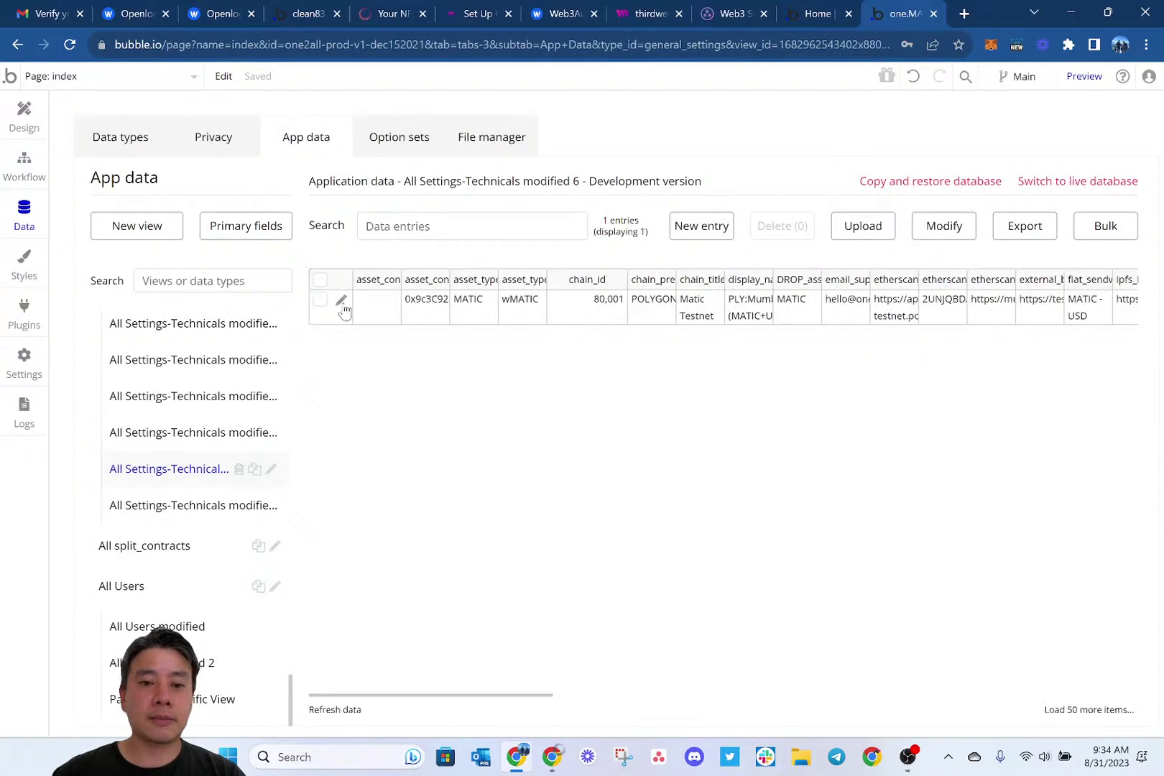
{"action": "left_click", "coordinate": [342, 301]}
{"action": "scroll", "coordinate": [763, 536], "scroll_direction": "down", "scroll_amount": 1}
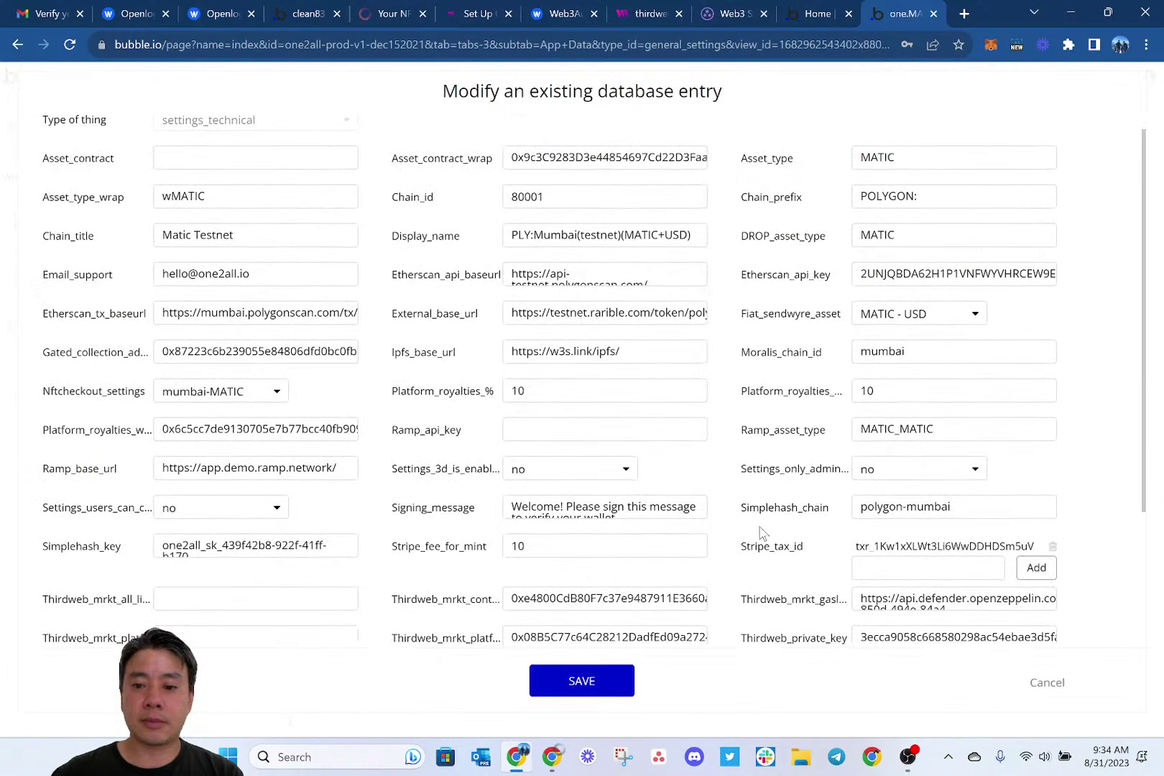
{"action": "triple_click", "coordinate": [923, 600]}
Try pasting the webhook URL into the admin Relayer Hook field, then undo to restore the old key.
{"action": "left_click", "coordinate": [388, 13]}
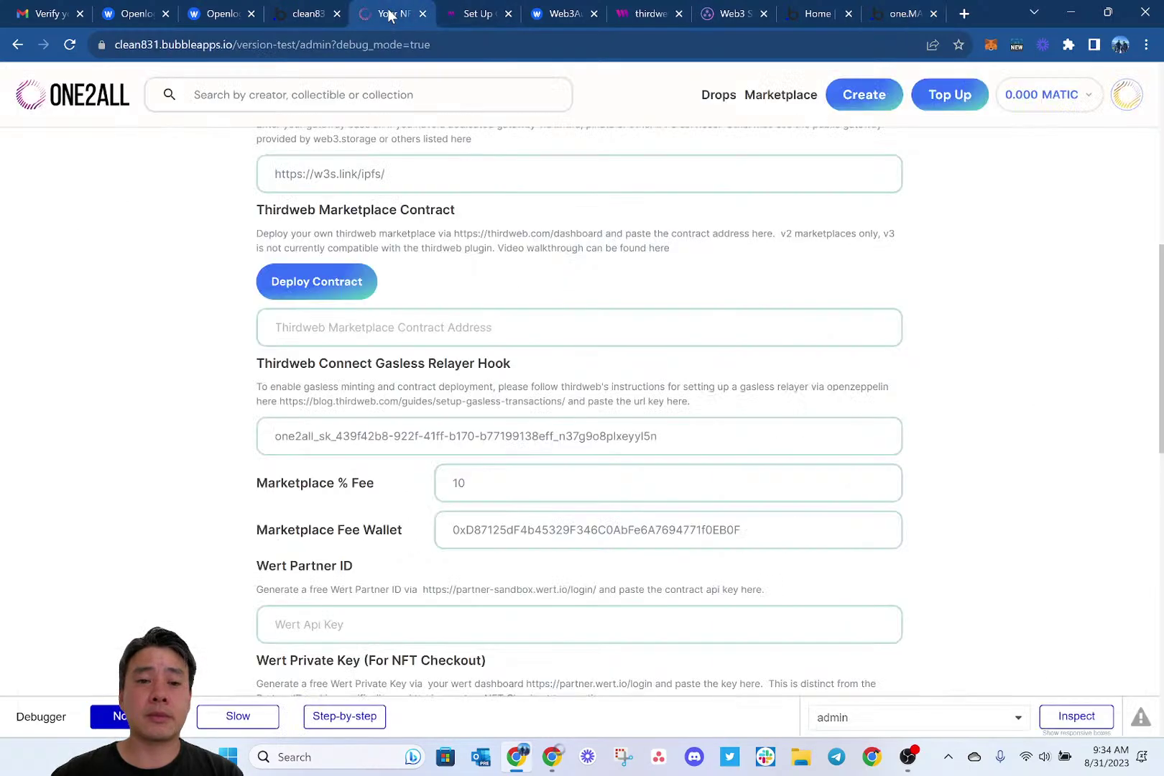
{"action": "triple_click", "coordinate": [450, 440]}
{"action": "key", "text": "ctrl+v"}
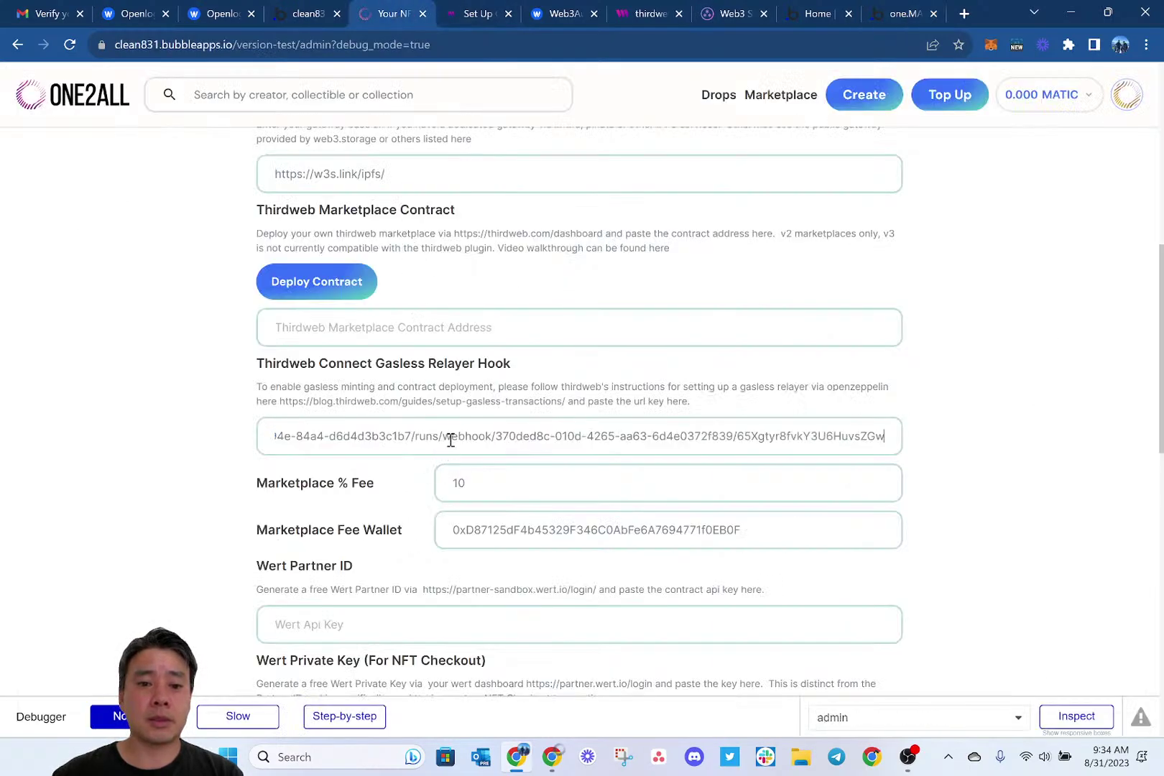
{"action": "key", "text": "ctrl+z"}
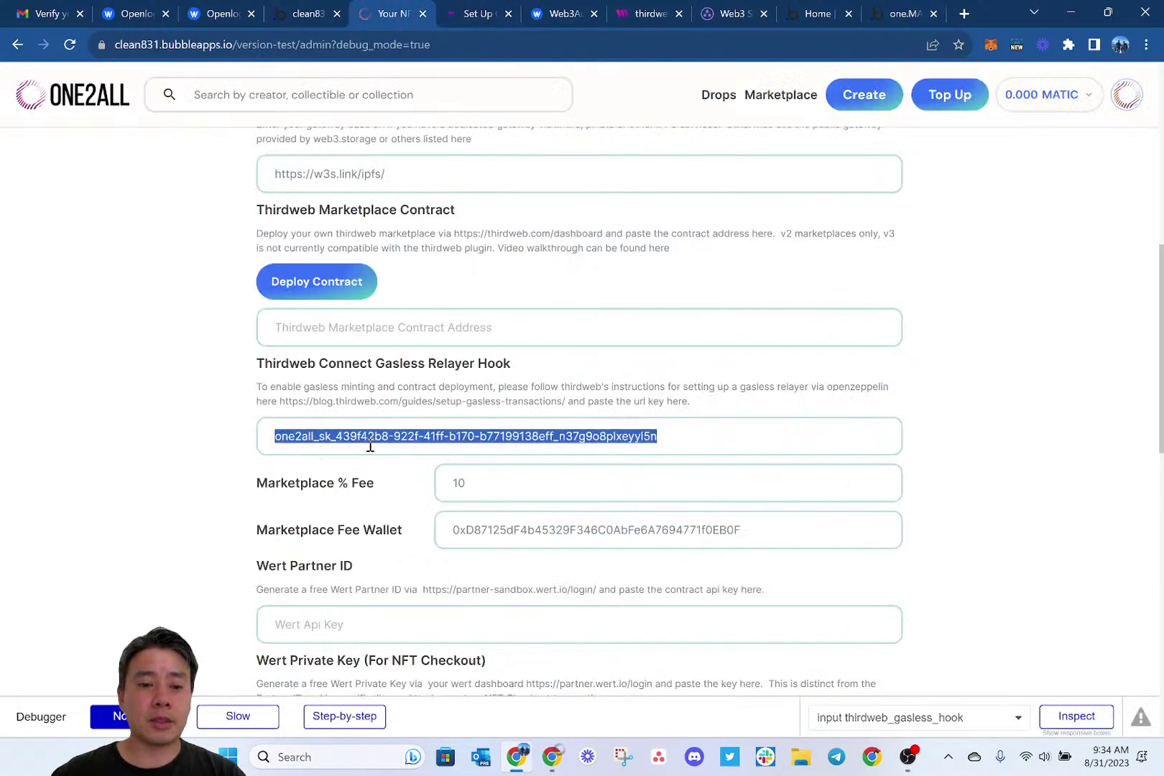
{"action": "scroll", "coordinate": [441, 455], "scroll_direction": "down", "scroll_amount": 7}
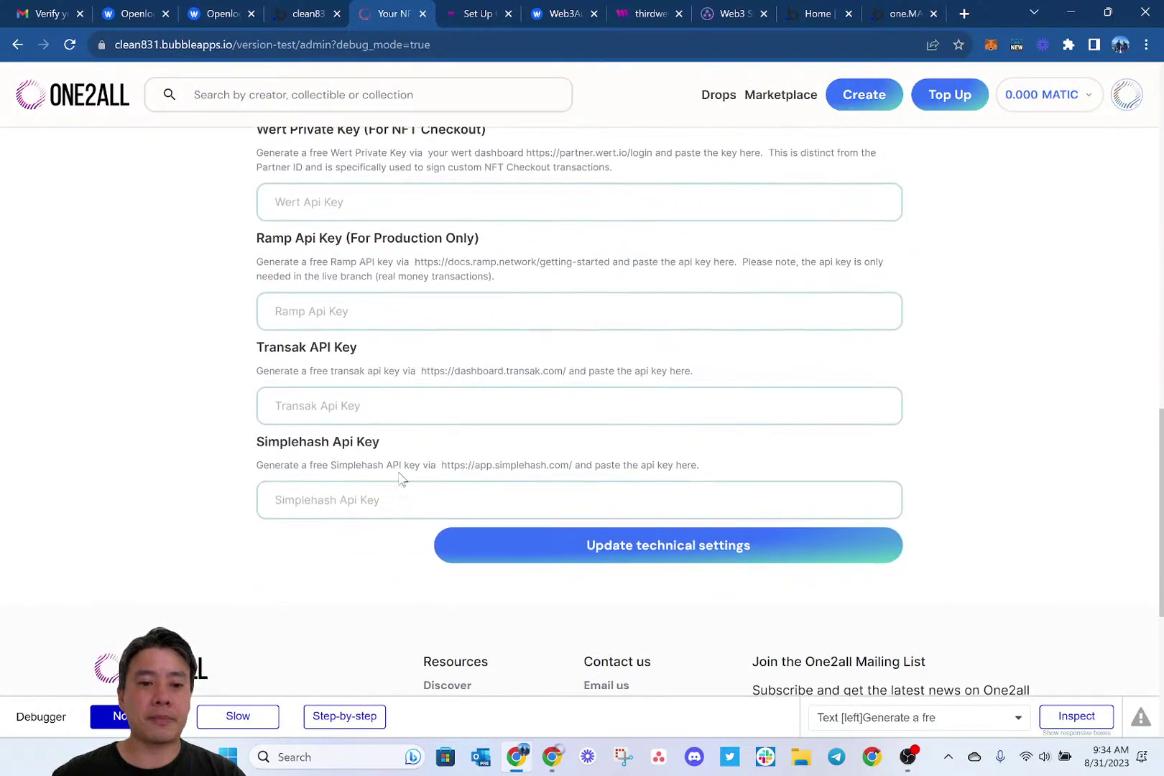
{"action": "scroll", "coordinate": [346, 506], "scroll_direction": "up", "scroll_amount": 5}
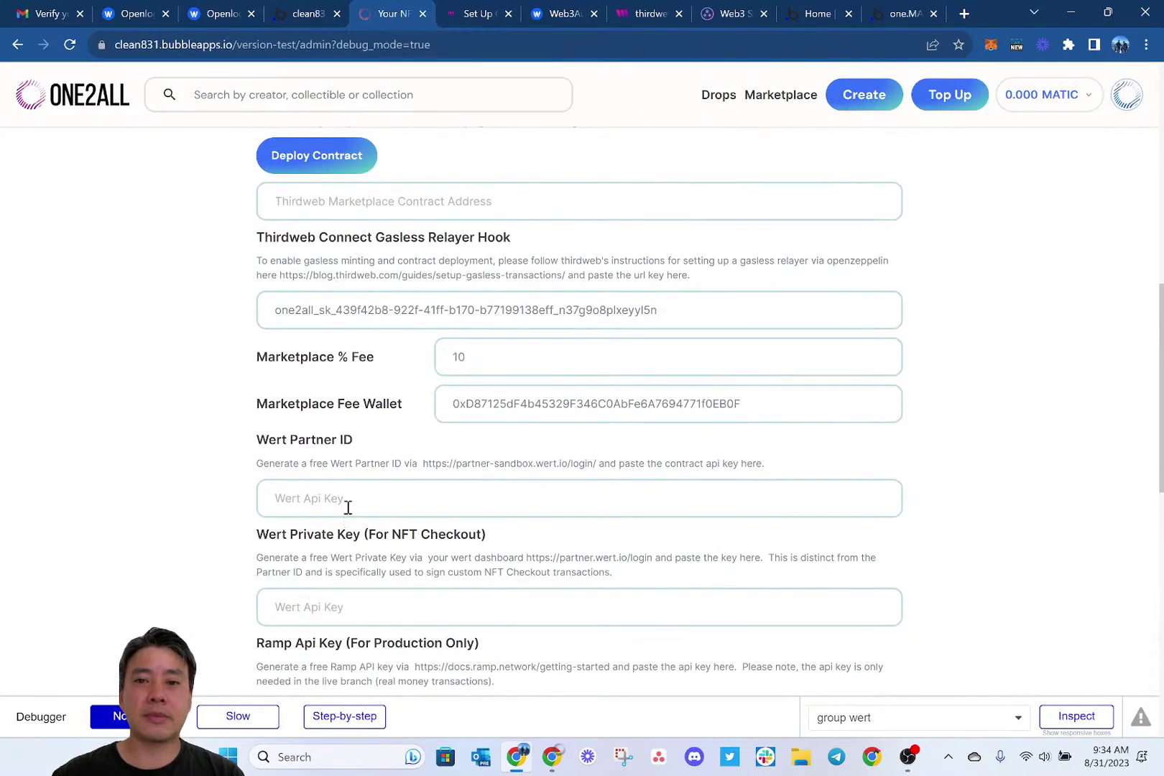
Reselect the full gasless webhook URL in the entry editor and return to the admin settings.
{"action": "left_click", "coordinate": [888, 14]}
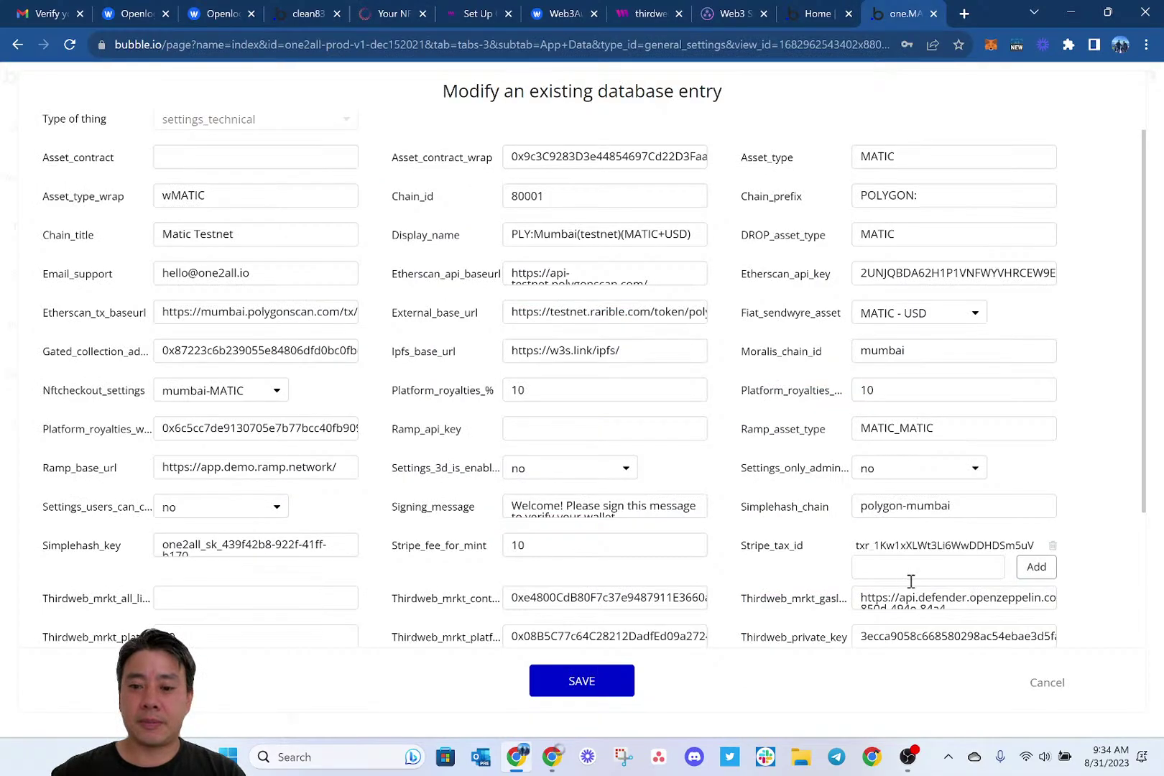
{"action": "left_click", "coordinate": [897, 602]}
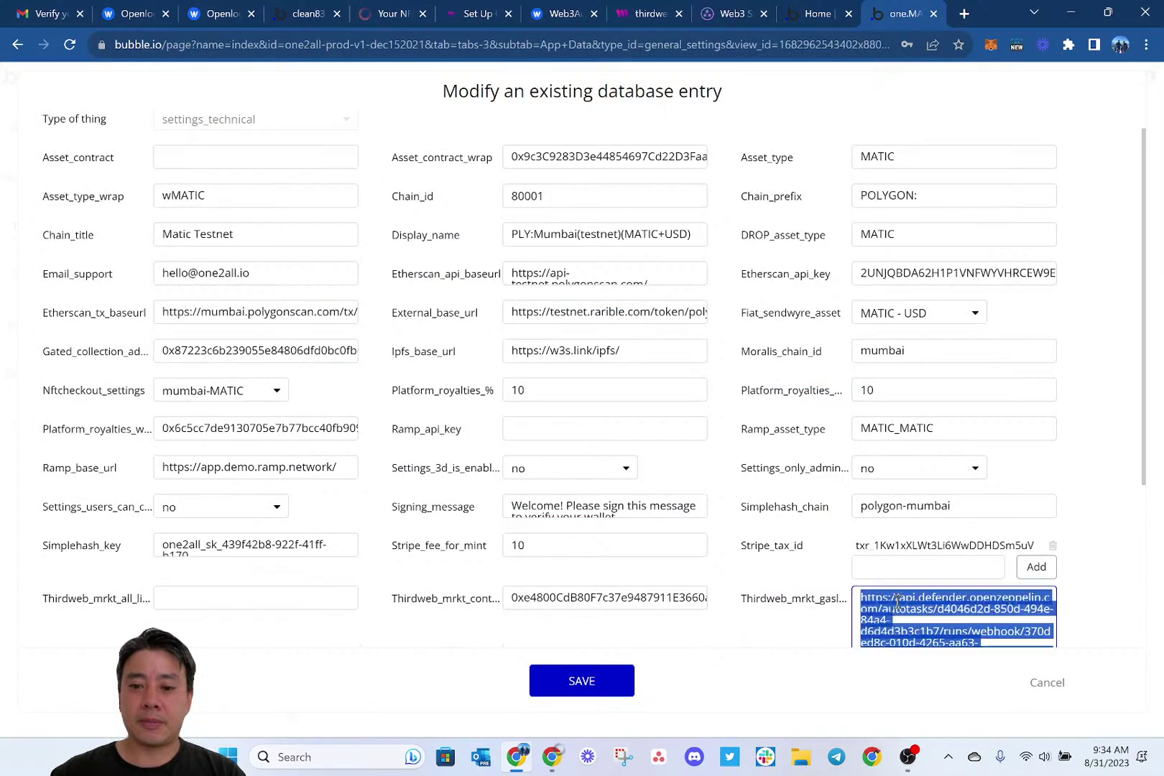
{"action": "left_click", "coordinate": [388, 13]}
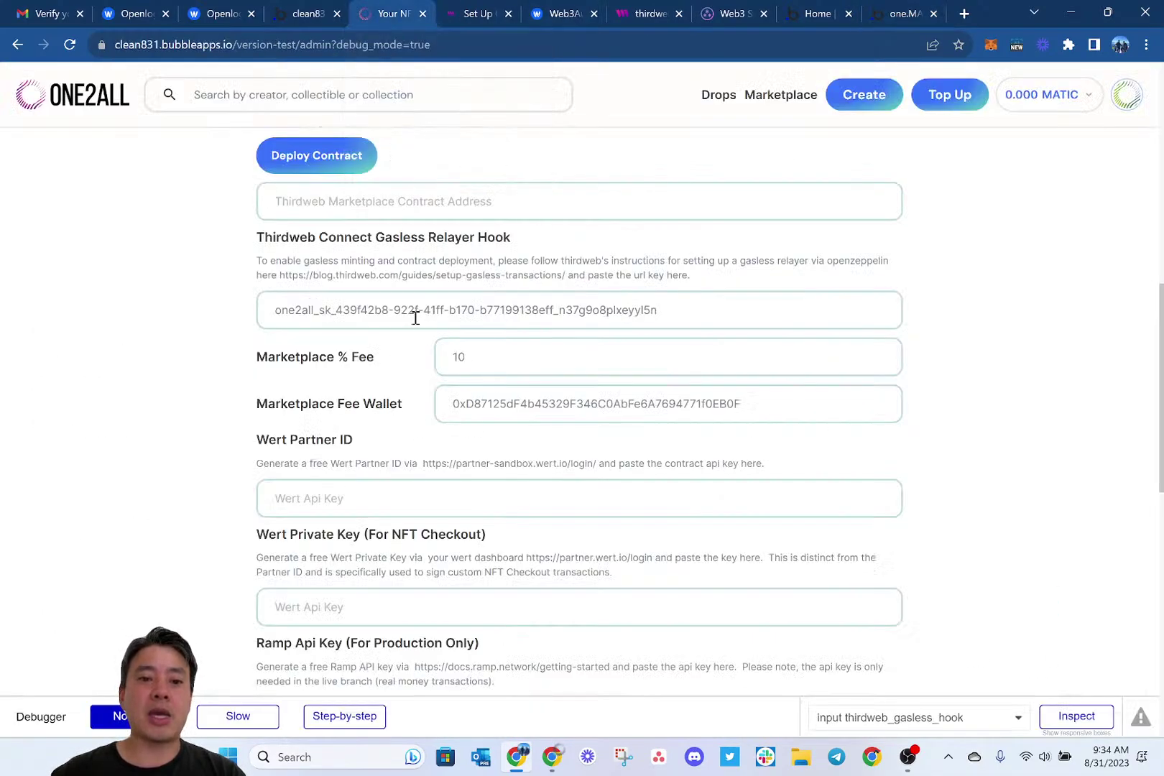
Overwrite the Gasless Relayer Hook's old key with the pasted OpenZeppelin webhook URL.
{"action": "left_click", "coordinate": [411, 314]}
{"action": "key", "text": "ctrl+a"}
{"action": "key", "text": "ctrl+v"}
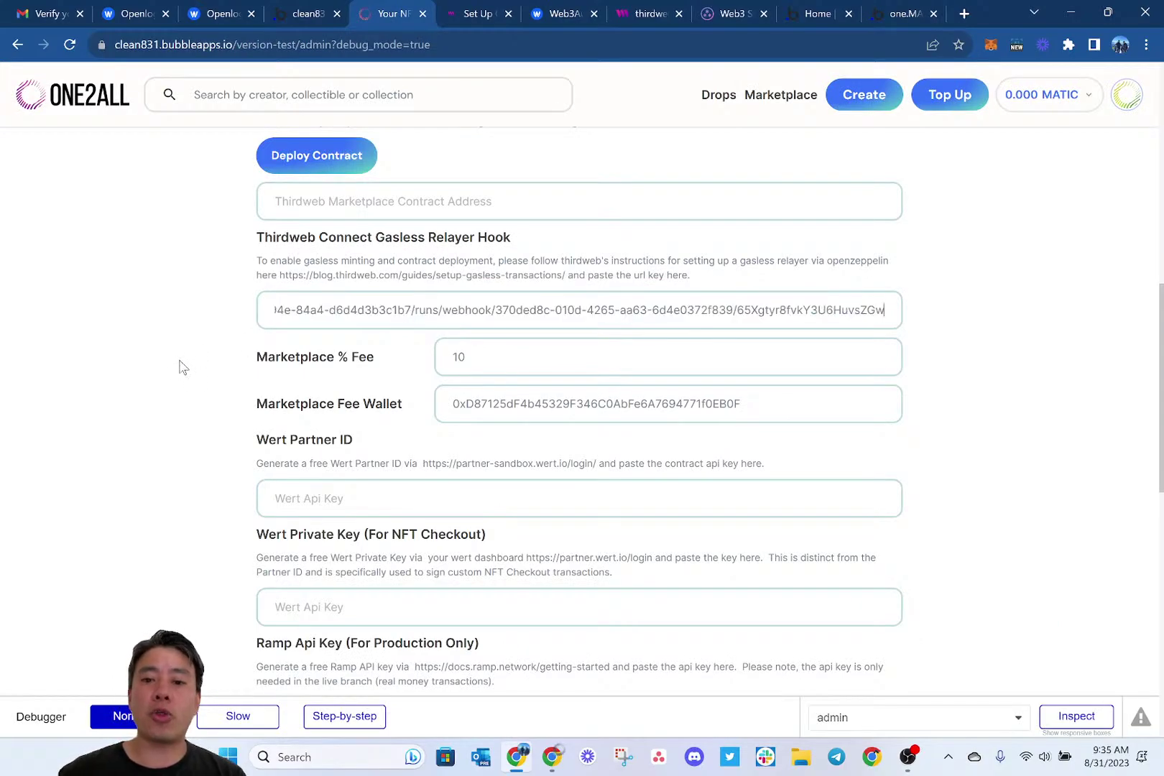
{"action": "scroll", "coordinate": [183, 367], "scroll_direction": "down", "scroll_amount": 6}
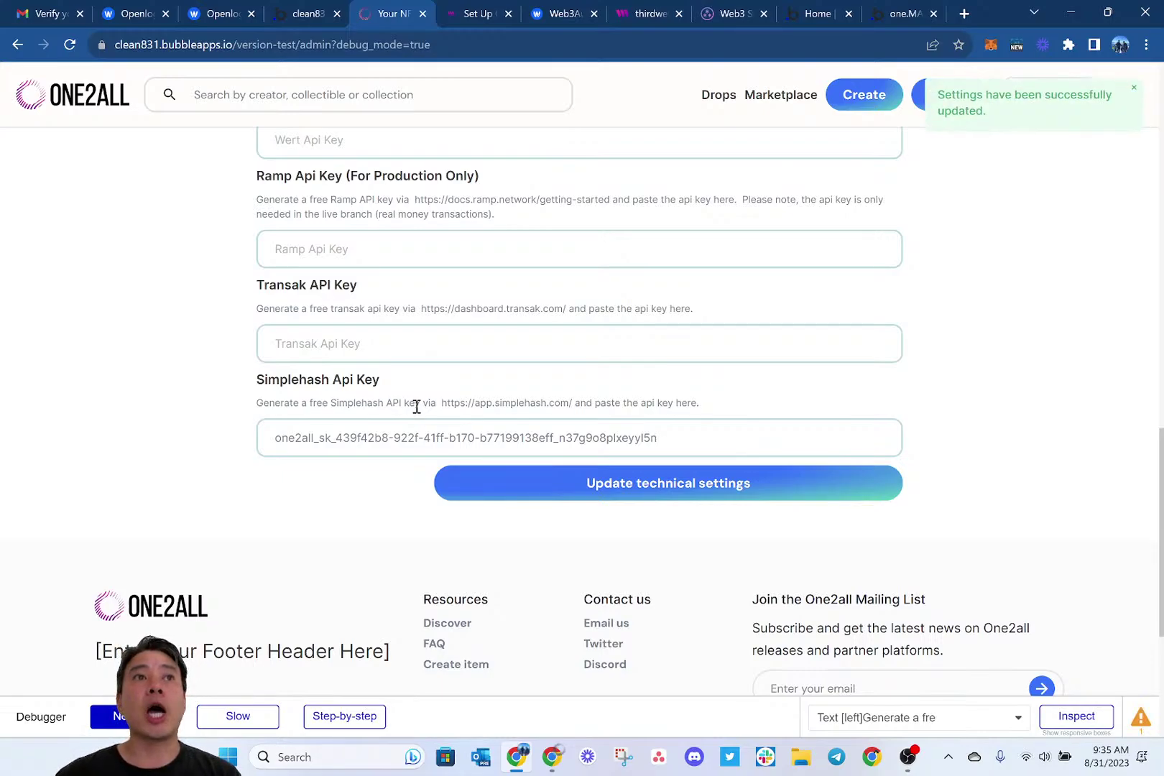
{"action": "scroll", "coordinate": [417, 406], "scroll_direction": "up", "scroll_amount": 5}
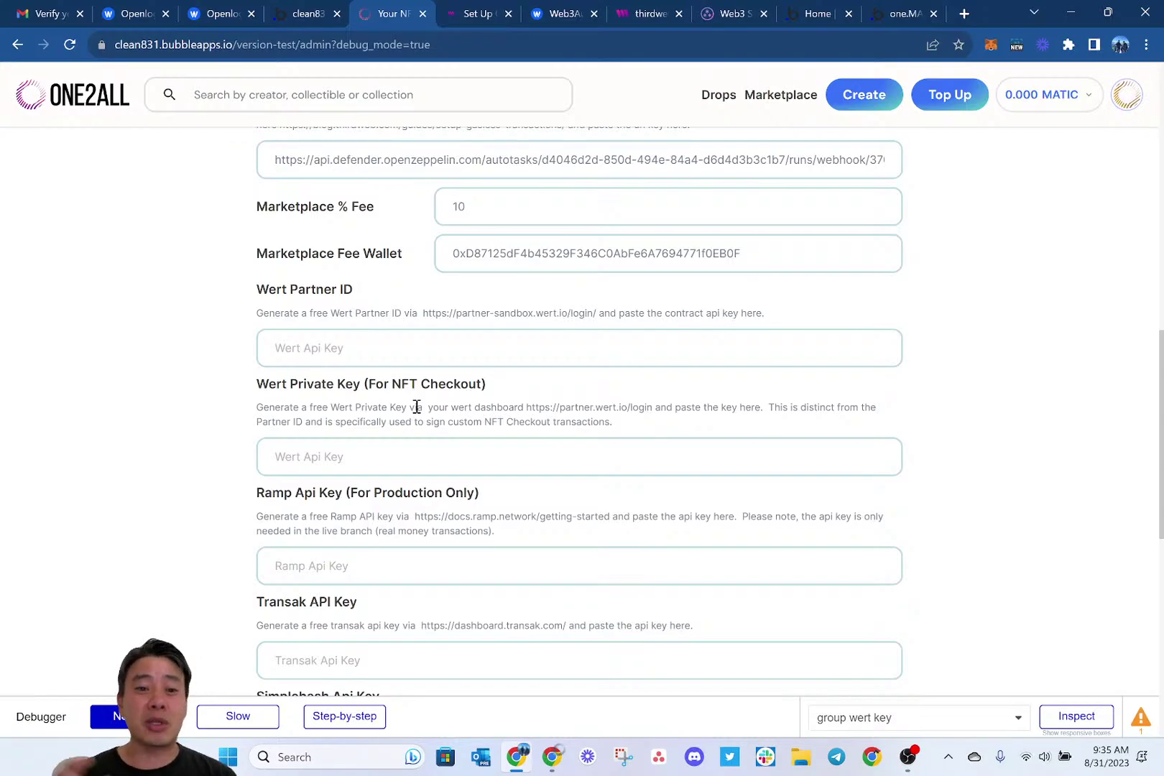
{"action": "scroll", "coordinate": [416, 407], "scroll_direction": "up", "scroll_amount": 1}
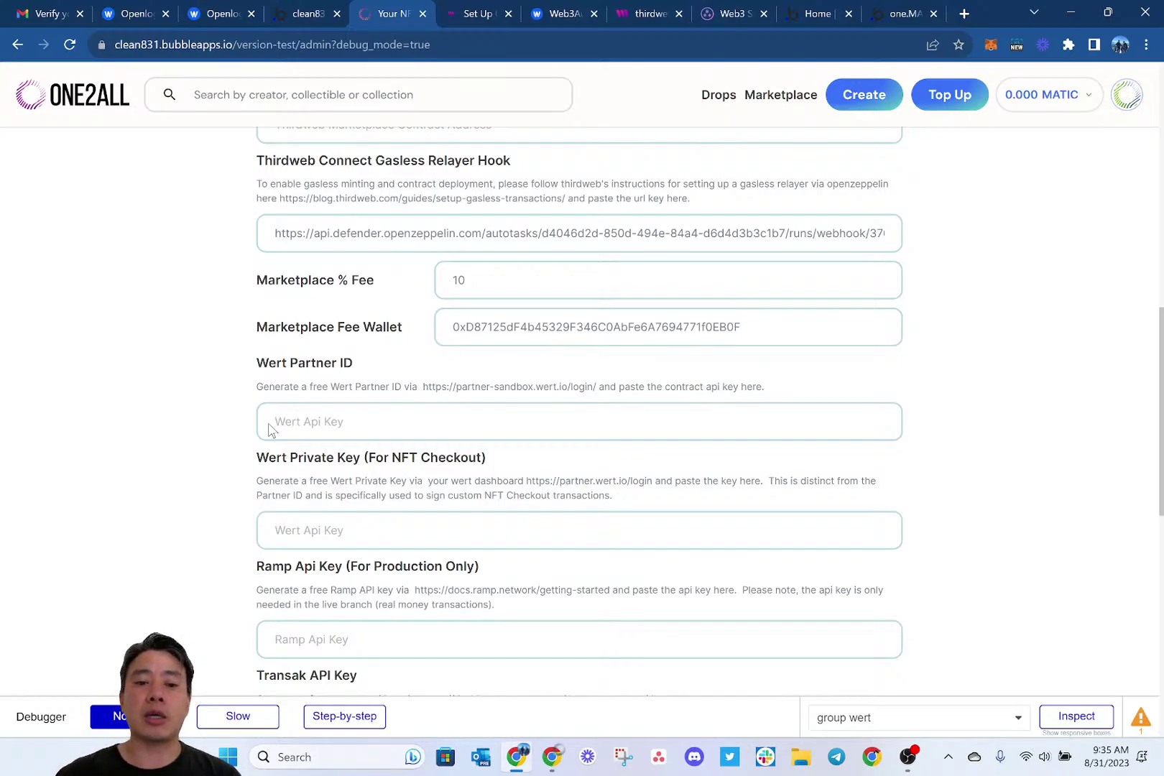
{"action": "scroll", "coordinate": [269, 429], "scroll_direction": "up", "scroll_amount": 3}
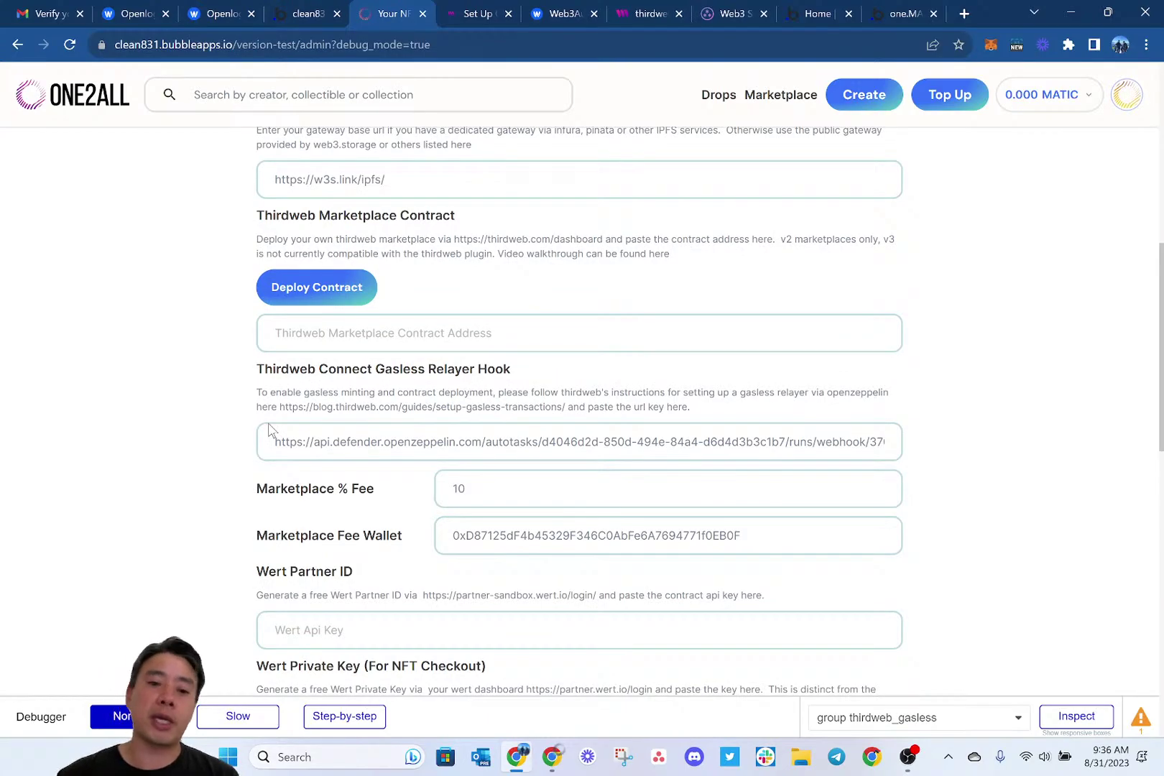
{"action": "scroll", "coordinate": [269, 429], "scroll_direction": "up", "scroll_amount": 1}
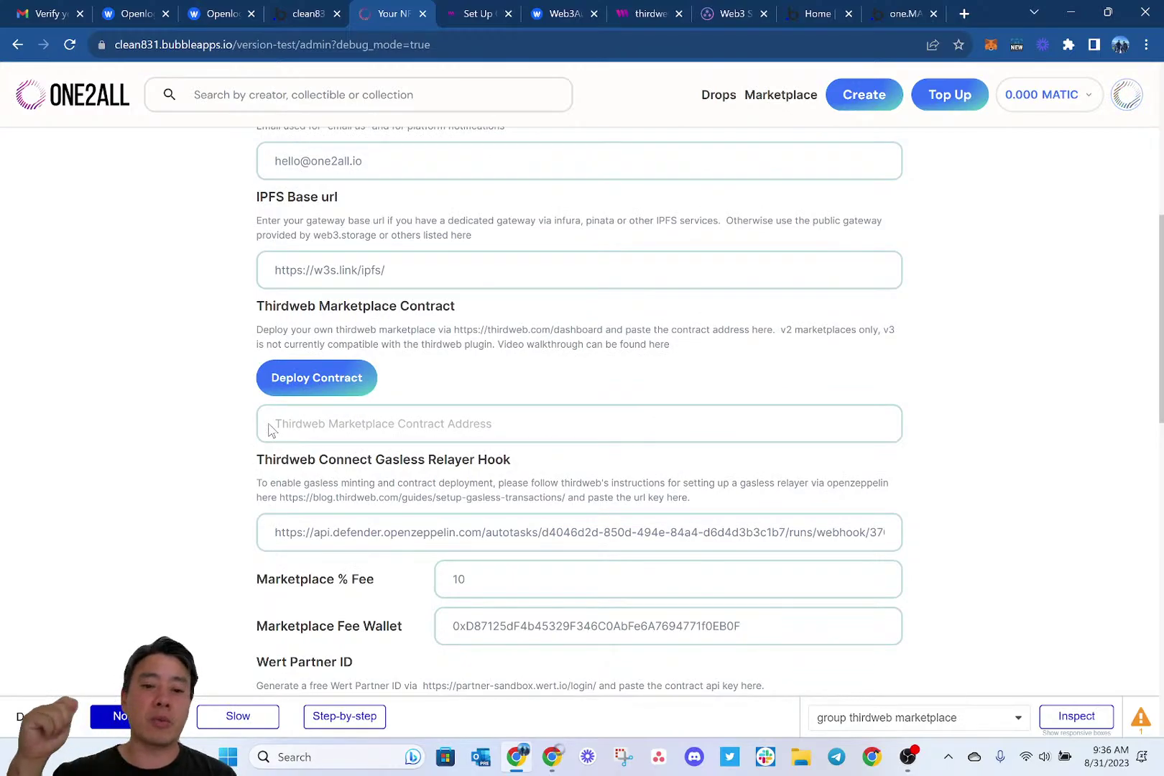
{"action": "scroll", "coordinate": [270, 431], "scroll_direction": "up", "scroll_amount": 1}
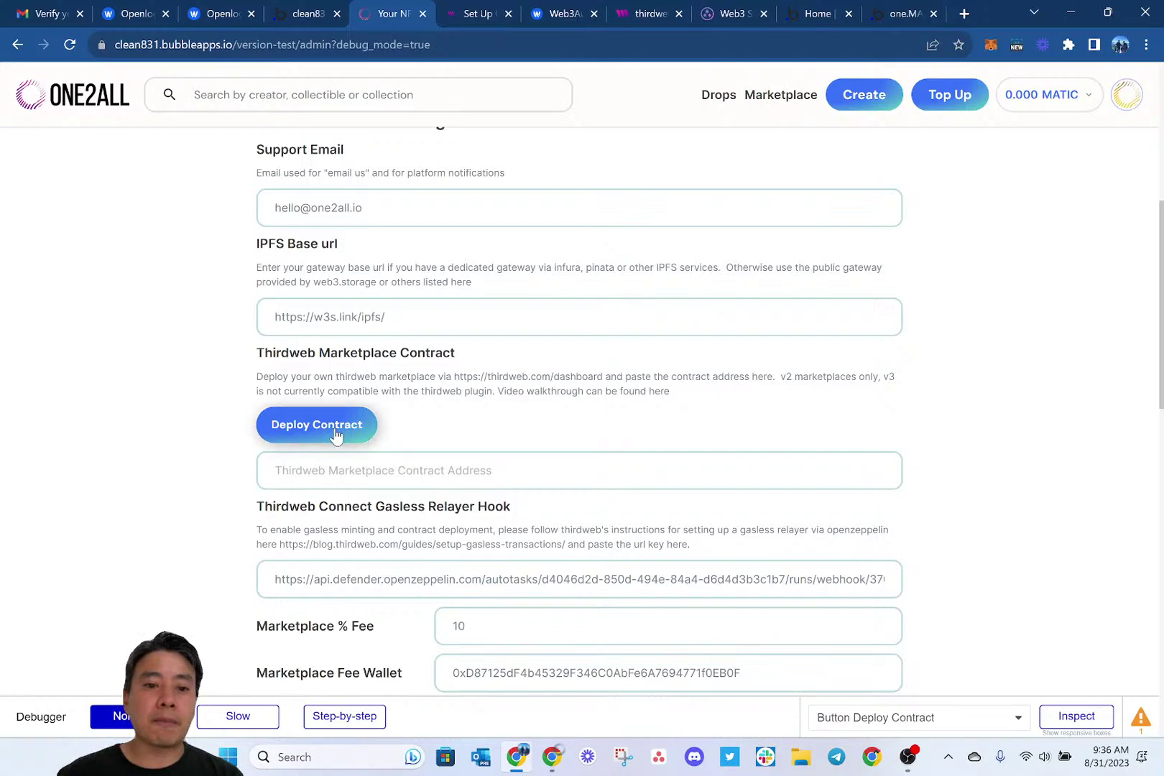
Turn on step-by-step debugging and dismiss the contract address field's saved suggestions.
{"action": "left_click", "coordinate": [342, 717]}
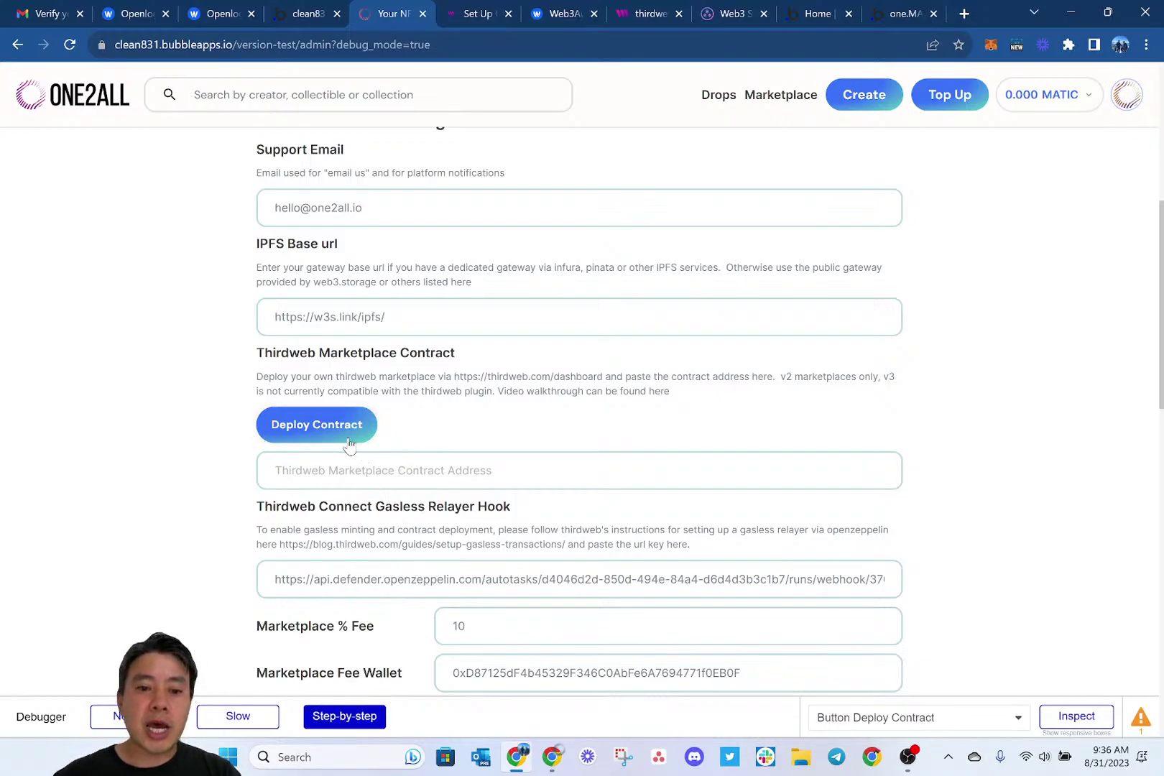
{"action": "left_click", "coordinate": [314, 472]}
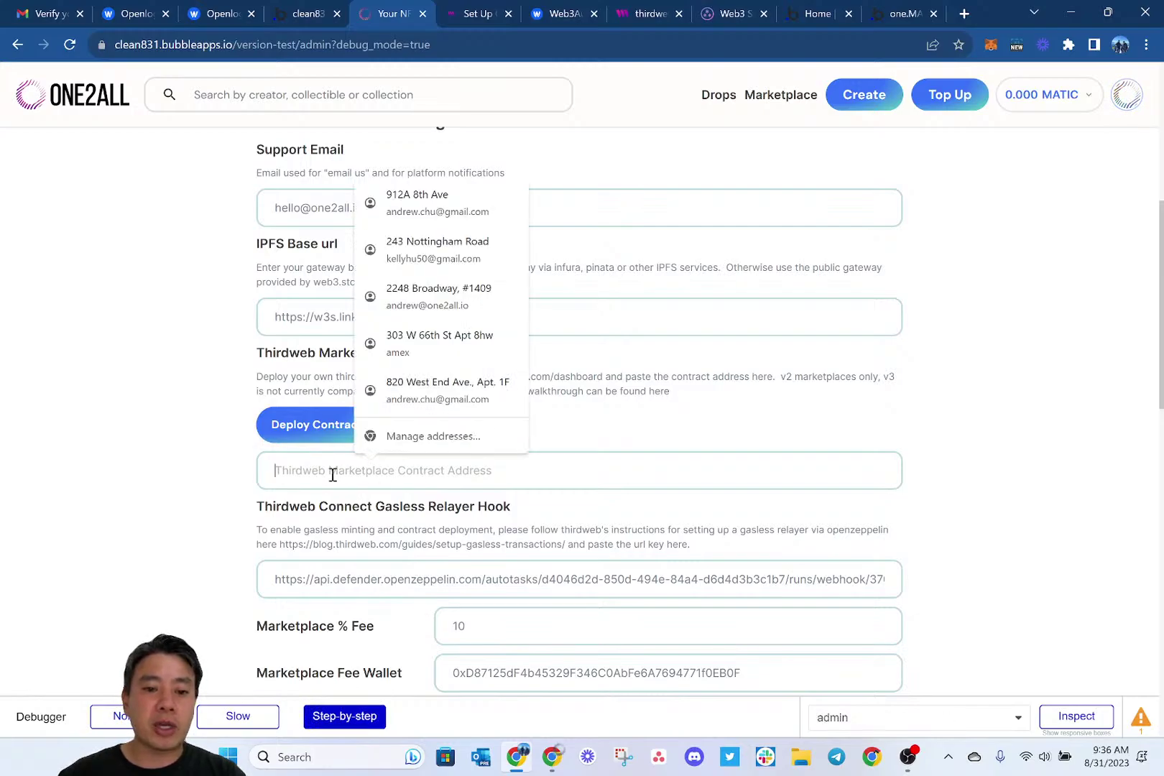
{"action": "left_click", "coordinate": [624, 438]}
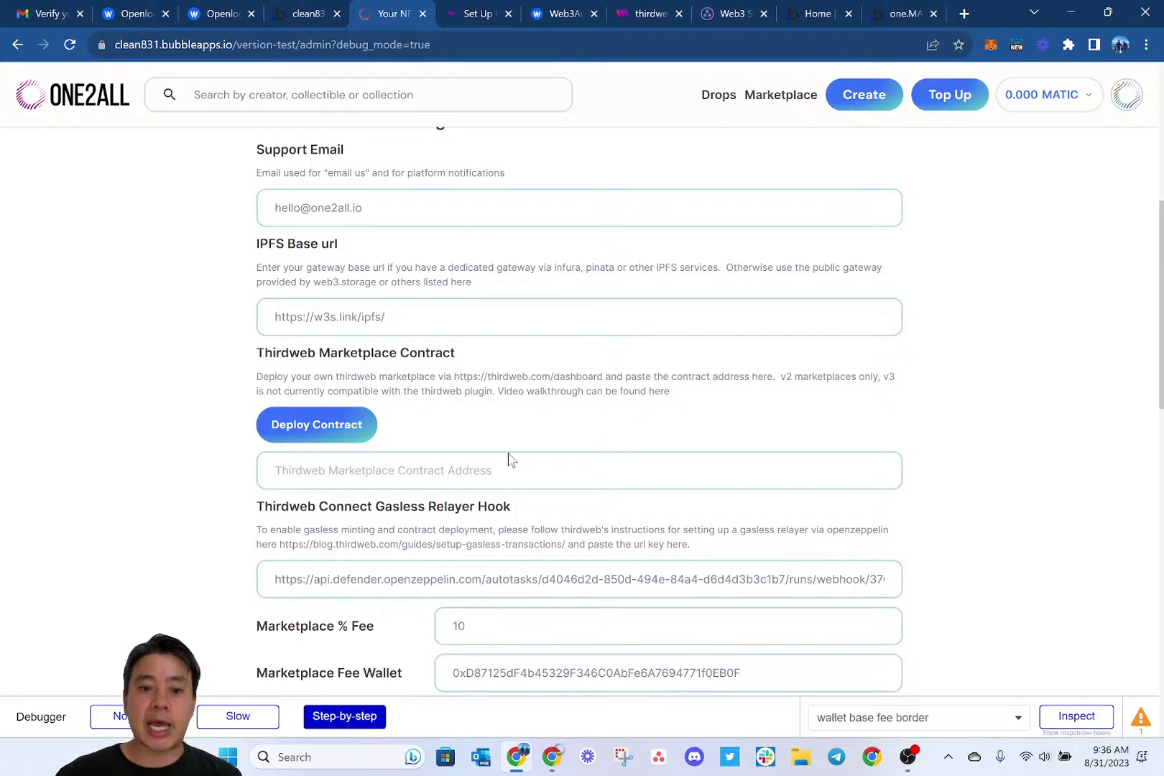
Start the thirdweb marketplace deployment, then cancel at the 10% fee prompt and resume.
{"action": "left_click", "coordinate": [336, 430]}
{"action": "left_click", "coordinate": [346, 513]}
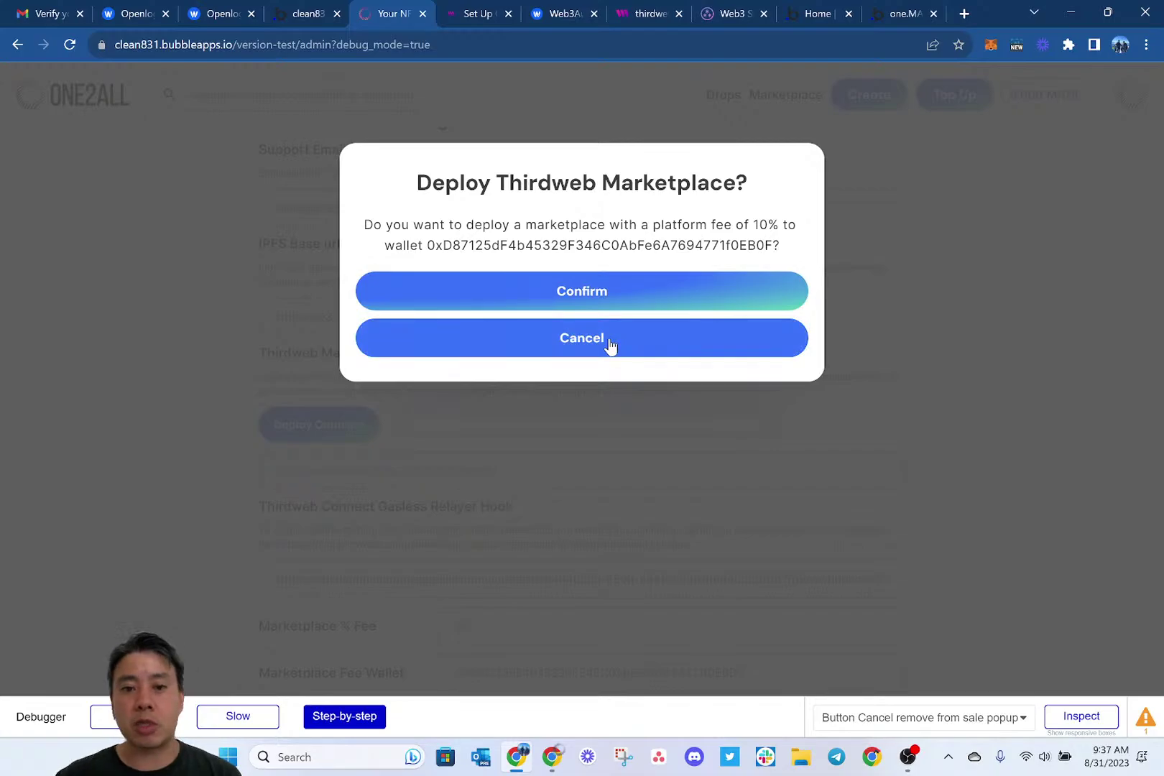
{"action": "left_click", "coordinate": [609, 337]}
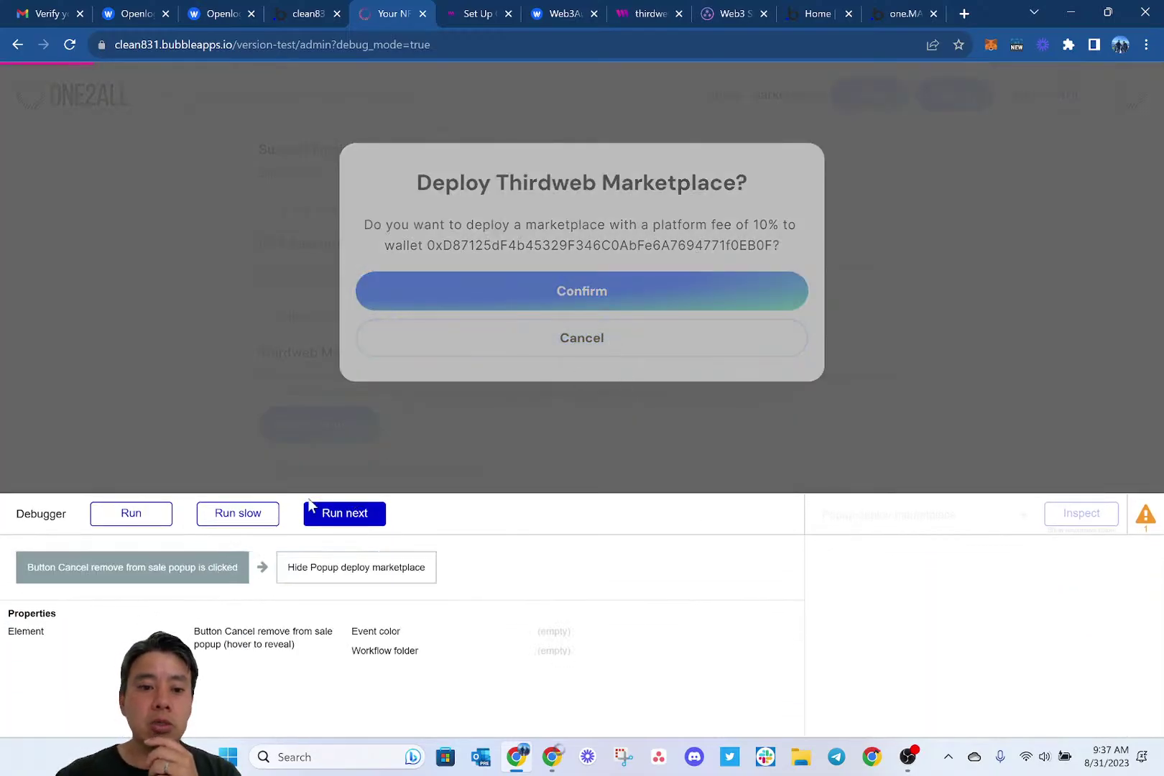
{"action": "left_click", "coordinate": [151, 515]}
Paste the connected wallet's address into the Marketplace Fee Wallet field.
{"action": "scroll", "coordinate": [551, 472], "scroll_direction": "down", "scroll_amount": 2}
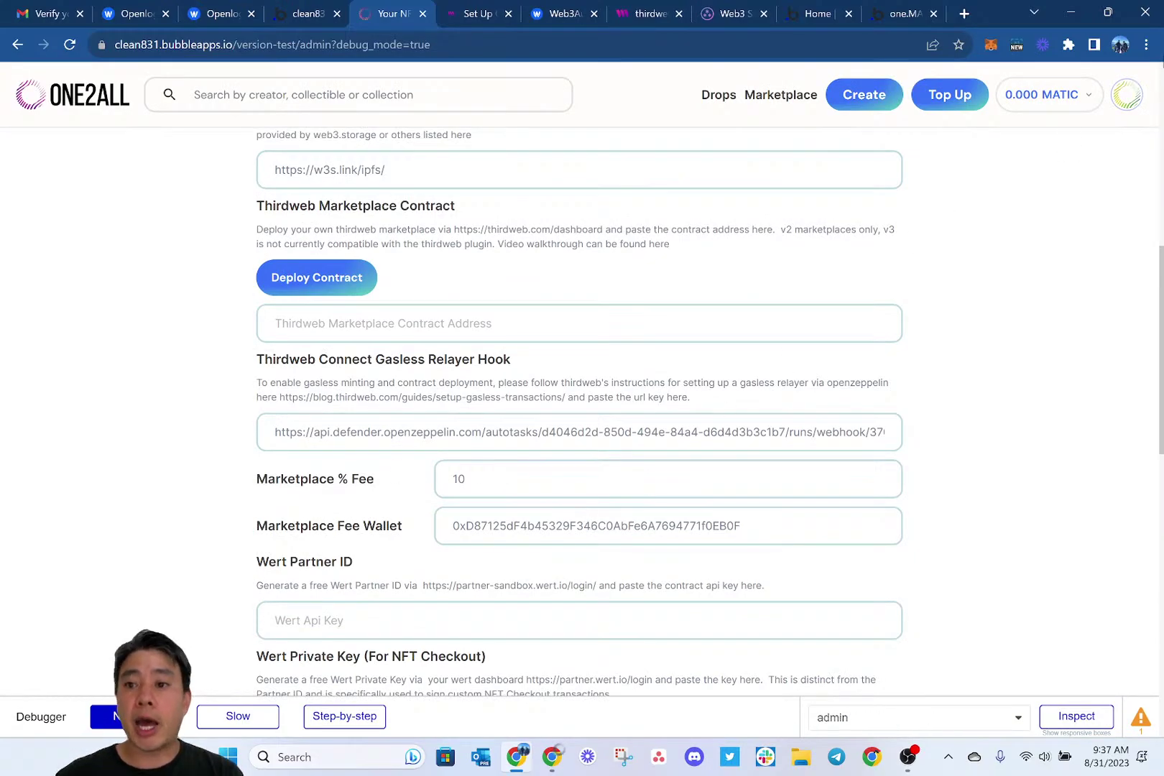
{"action": "left_click", "coordinate": [1126, 94]}
{"action": "left_click", "coordinate": [970, 203]}
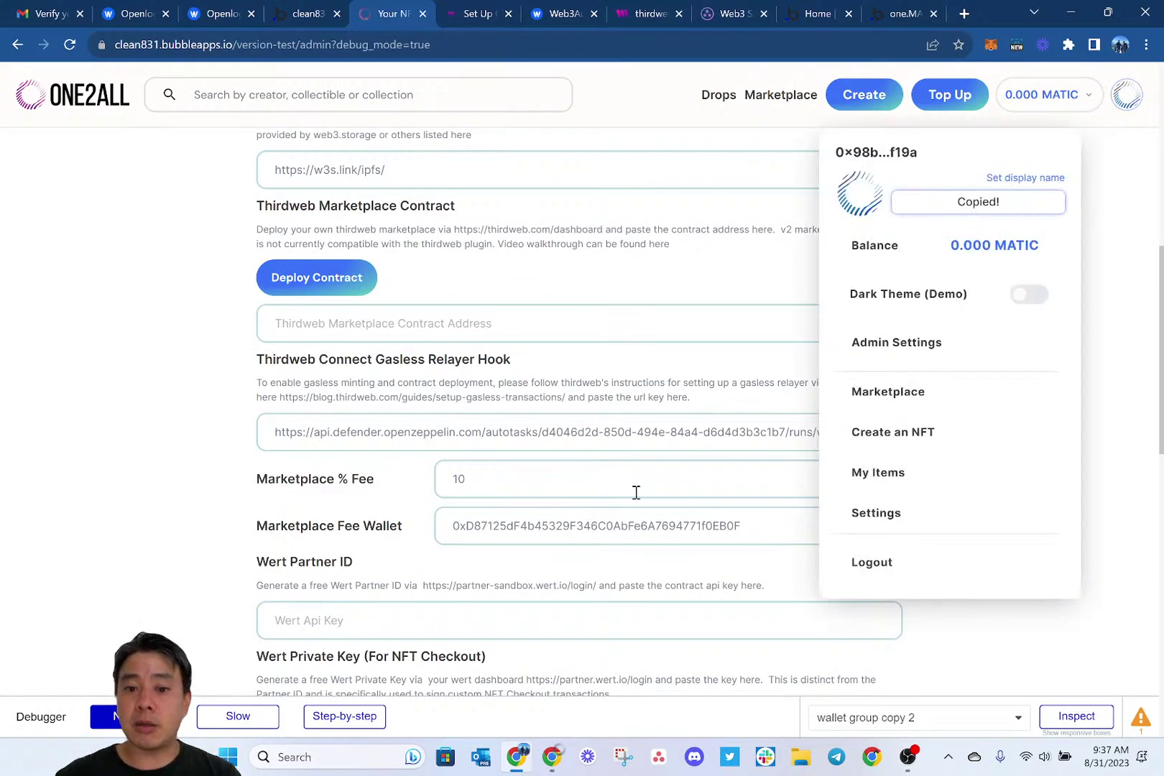
{"action": "double_click", "coordinate": [573, 519]}
{"action": "type", "text": "0x98b60a84845d06db96e0c9950632f51fd12bf19a"}
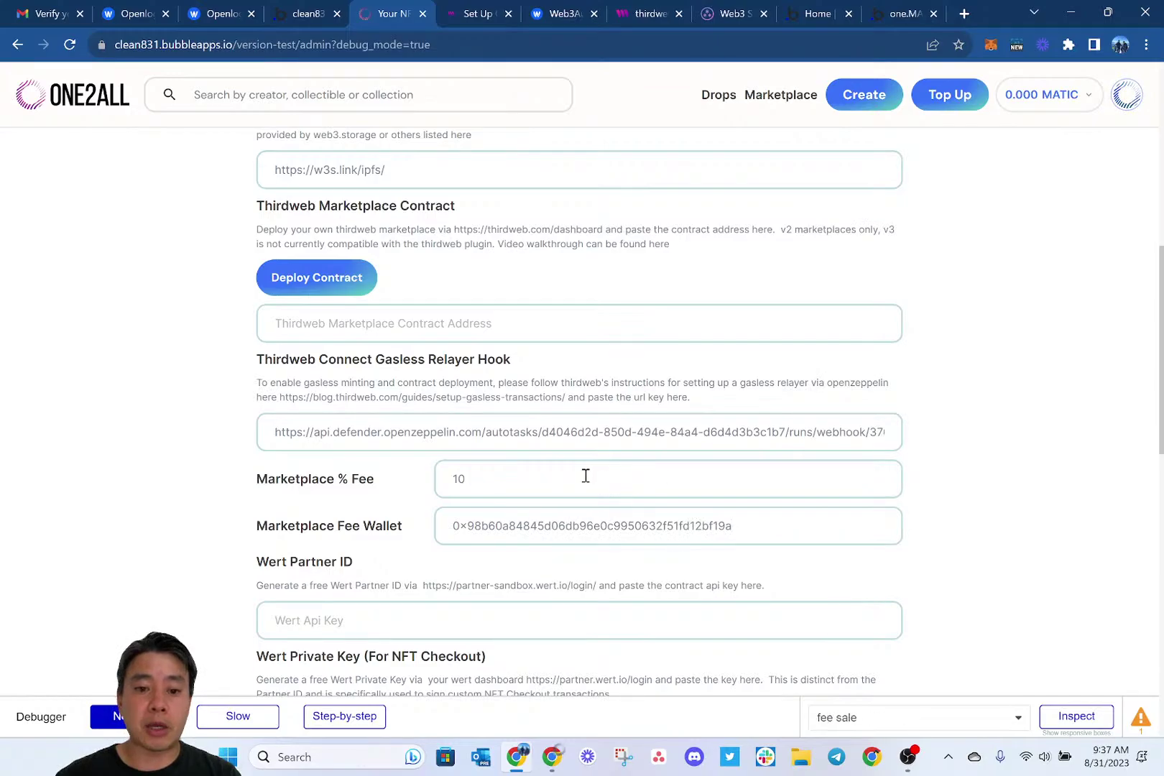
Change Marketplace % Fee from 10 to 2 and save the technical settings.
{"action": "scroll", "coordinate": [584, 476], "scroll_direction": "down", "scroll_amount": 1}
{"action": "left_click", "coordinate": [480, 444]}
{"action": "key", "text": "BackSpace"}
{"action": "key", "text": "BackSpace"}
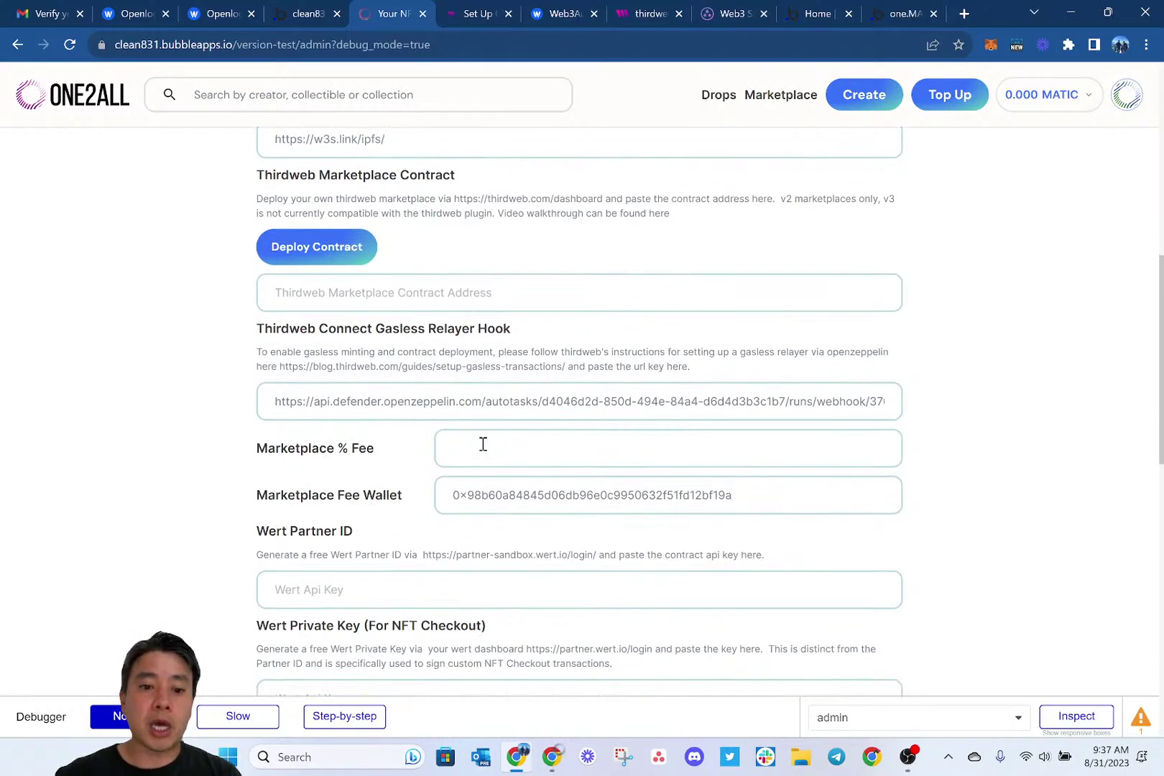
{"action": "type", "text": "3"}
{"action": "key", "text": "BackSpace"}
{"action": "type", "text": "2"}
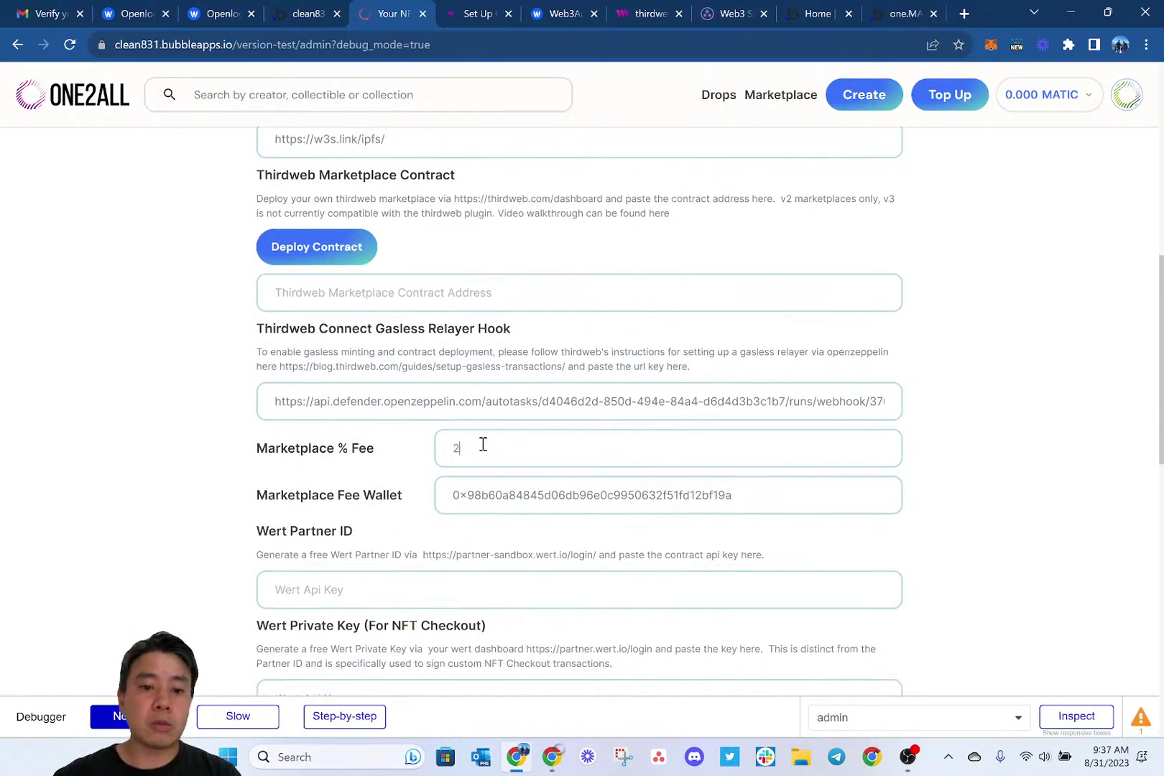
{"action": "scroll", "coordinate": [483, 444], "scroll_direction": "down", "scroll_amount": 2}
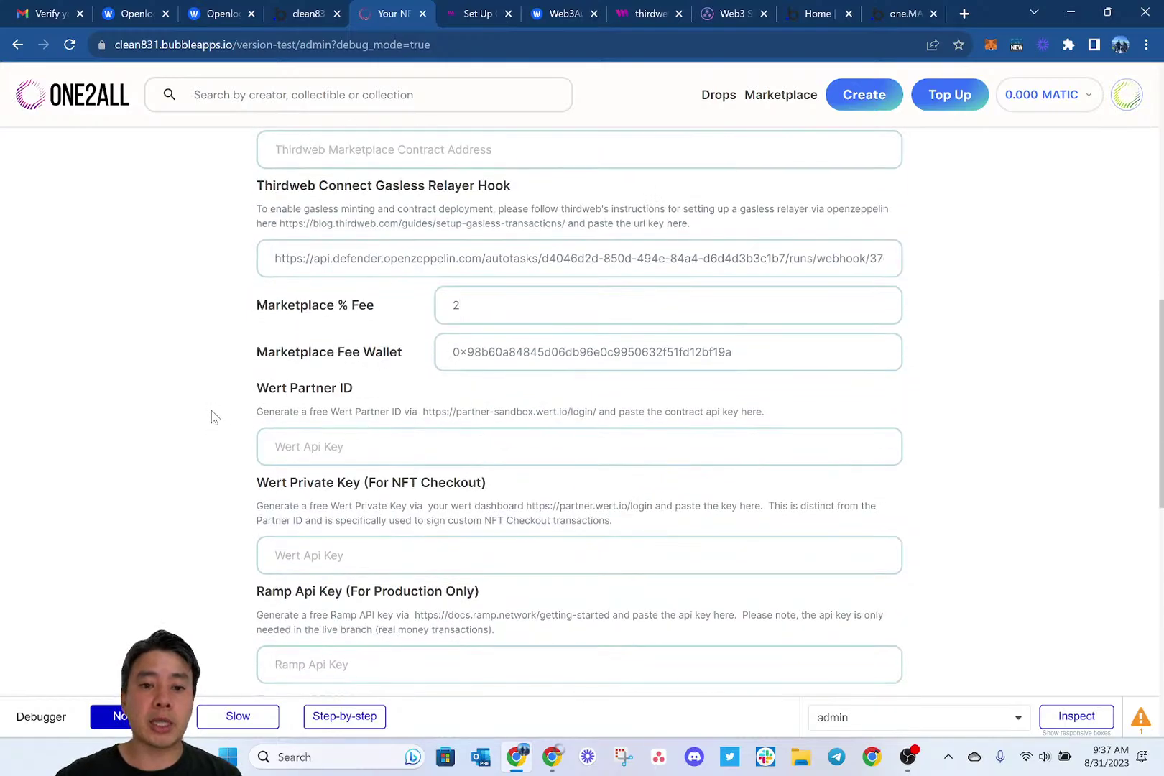
{"action": "scroll", "coordinate": [212, 416], "scroll_direction": "down", "scroll_amount": 3}
{"action": "scroll", "coordinate": [212, 417], "scroll_direction": "down", "scroll_amount": 2}
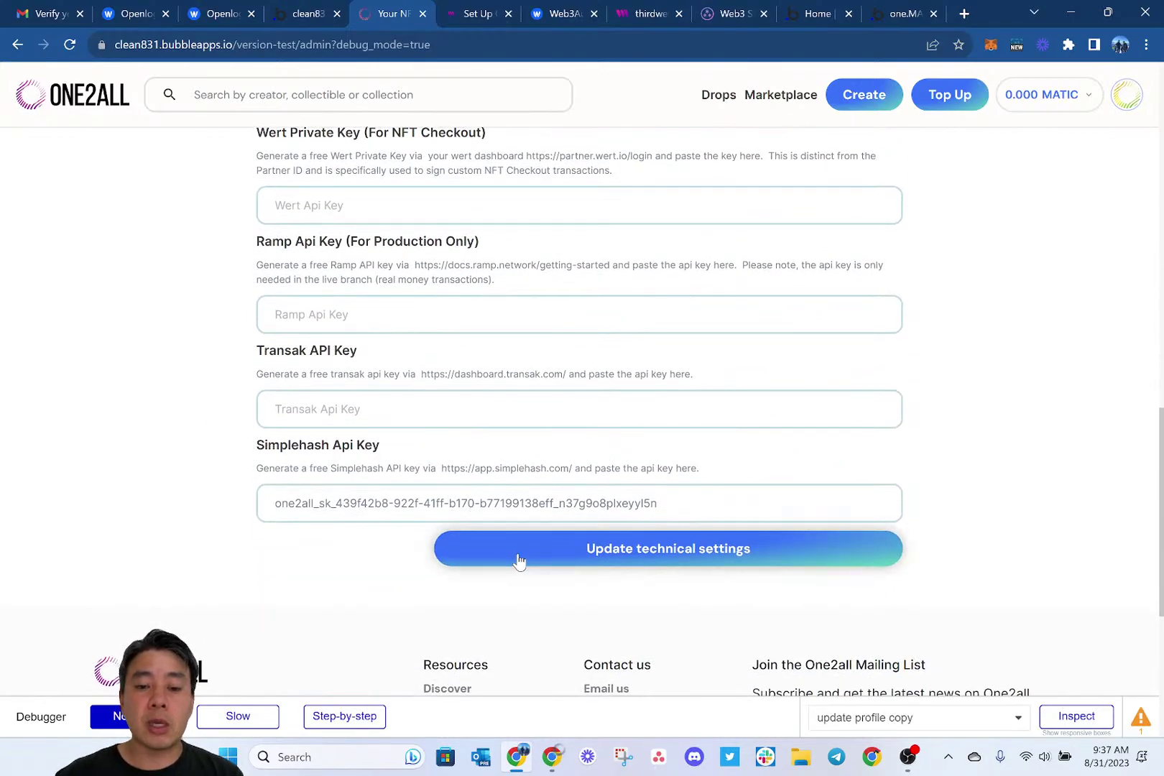
{"action": "left_click", "coordinate": [518, 561]}
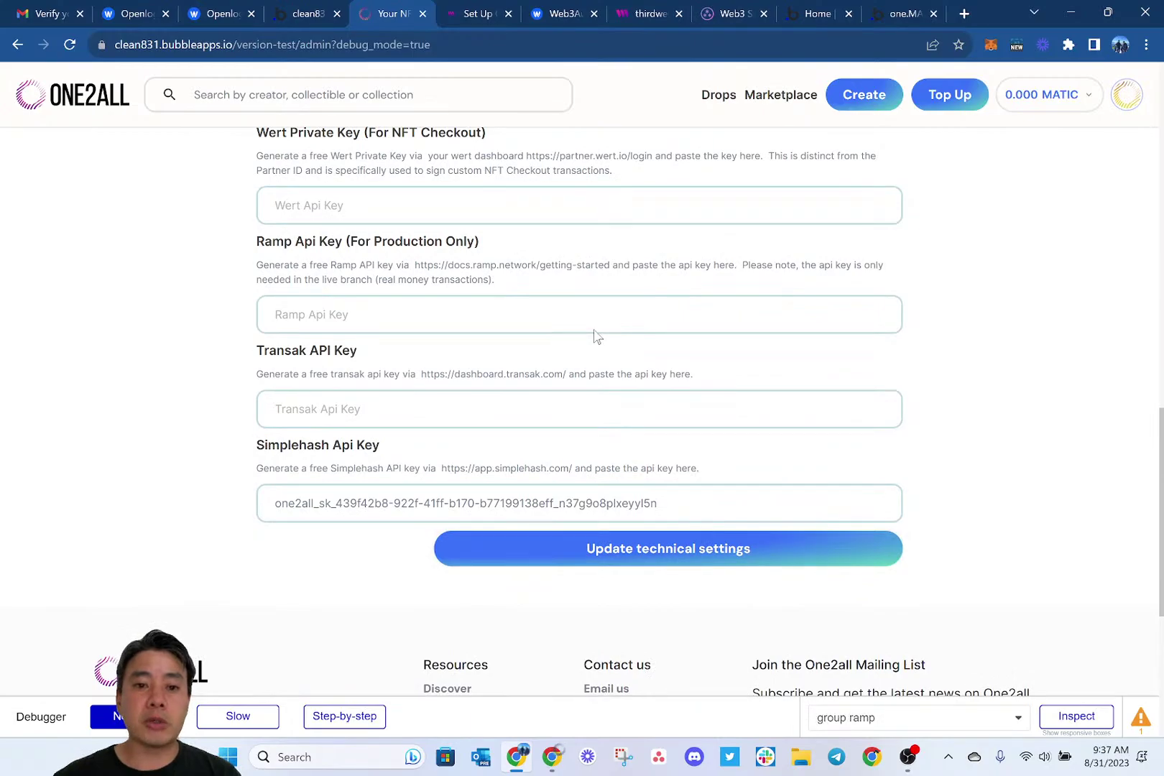
Reload the admin settings page with F5.
{"action": "scroll", "coordinate": [596, 336], "scroll_direction": "up", "scroll_amount": 5}
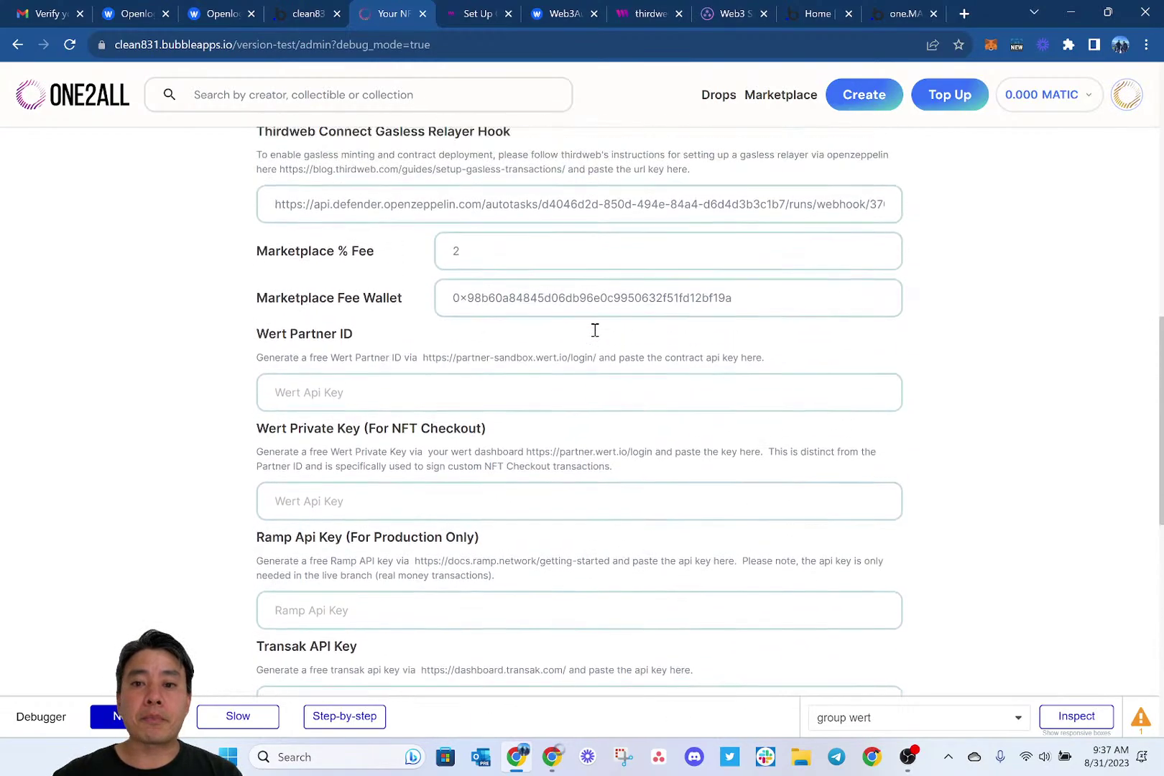
{"action": "scroll", "coordinate": [597, 337], "scroll_direction": "up", "scroll_amount": 1}
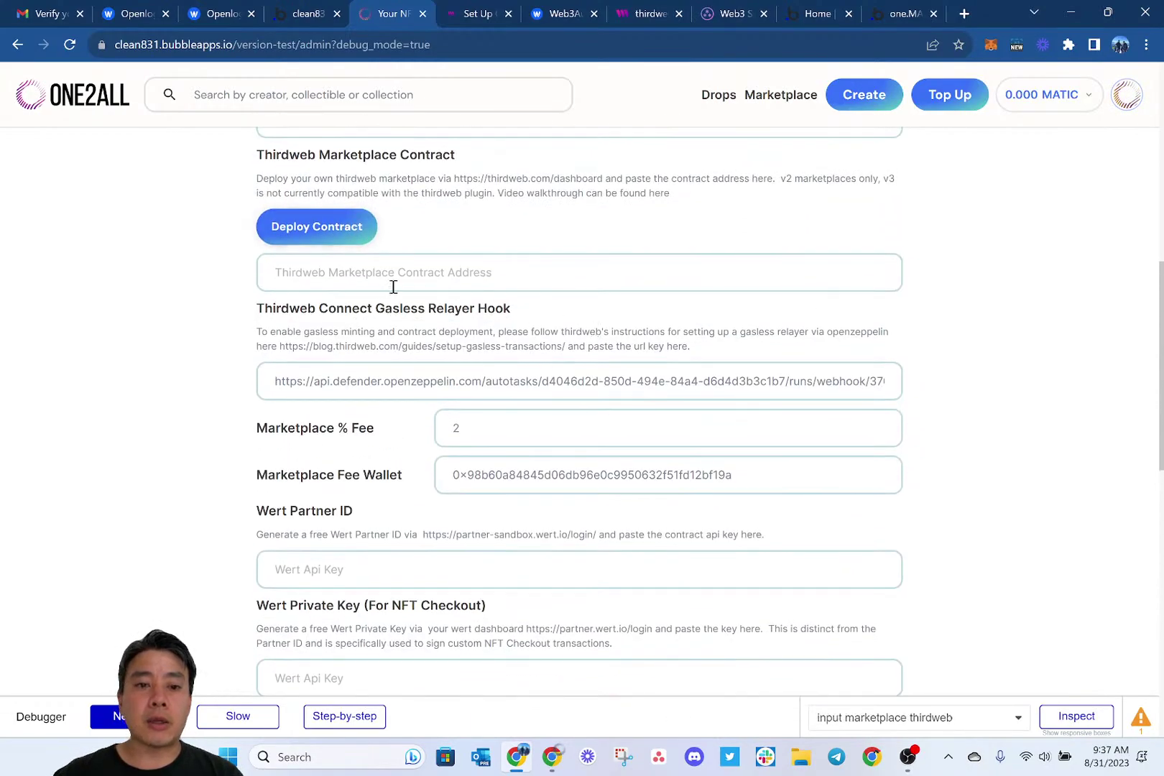
{"action": "key", "text": "F5"}
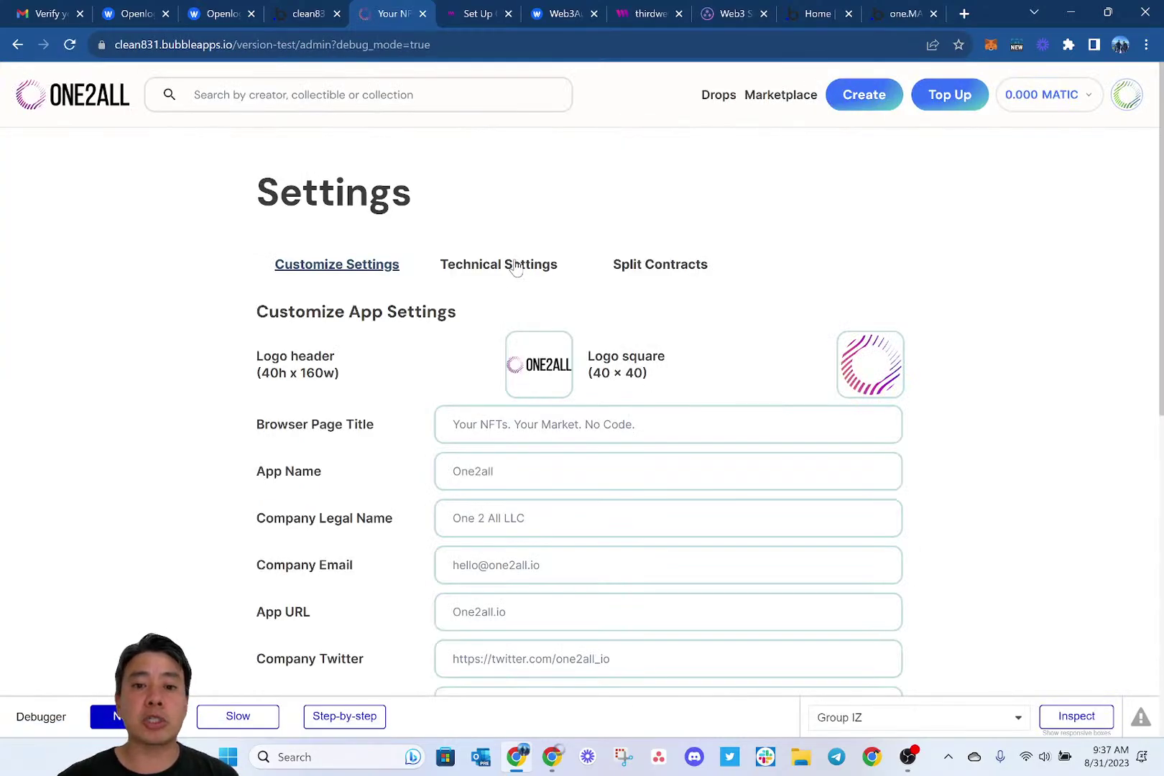
In Technical Settings, change Marketplace % Fee from 10 to 2.
{"action": "left_click", "coordinate": [512, 263]}
{"action": "scroll", "coordinate": [601, 341], "scroll_direction": "down", "scroll_amount": 4}
{"action": "scroll", "coordinate": [600, 342], "scroll_direction": "down", "scroll_amount": 3}
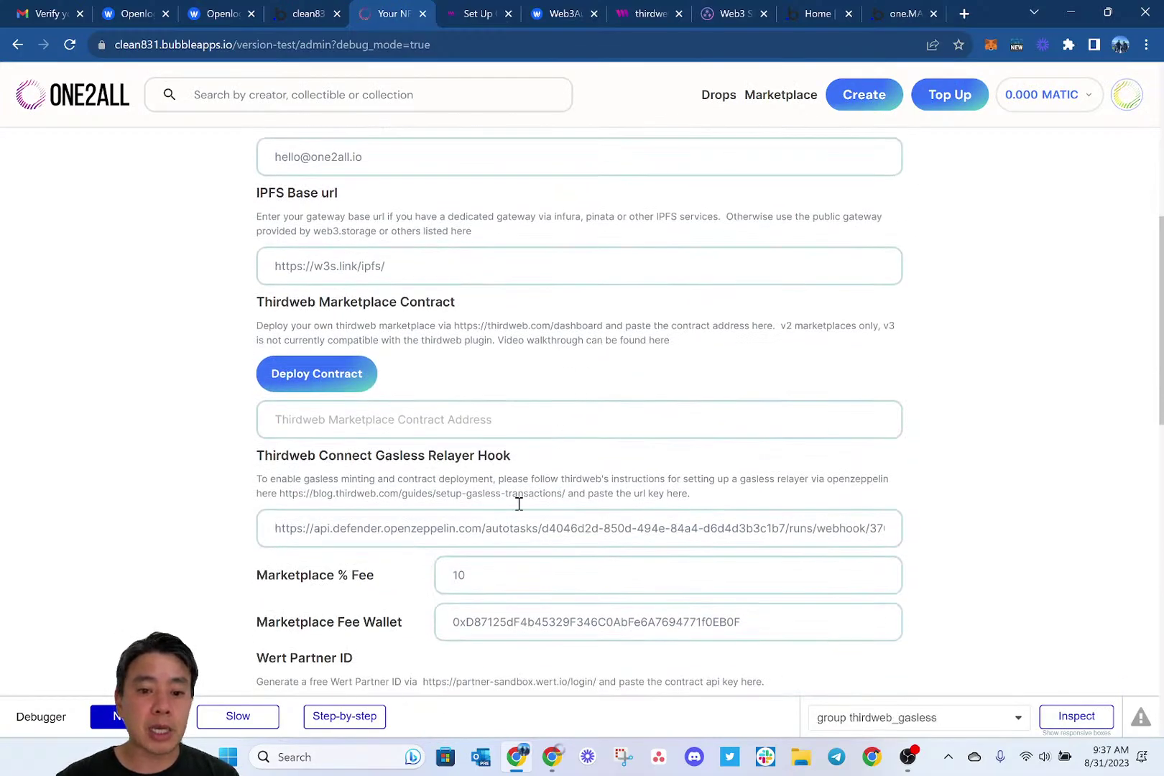
{"action": "left_click", "coordinate": [485, 571]}
{"action": "key", "text": "BackSpace"}
{"action": "key", "text": "BackSpace"}
{"action": "type", "text": "2"}
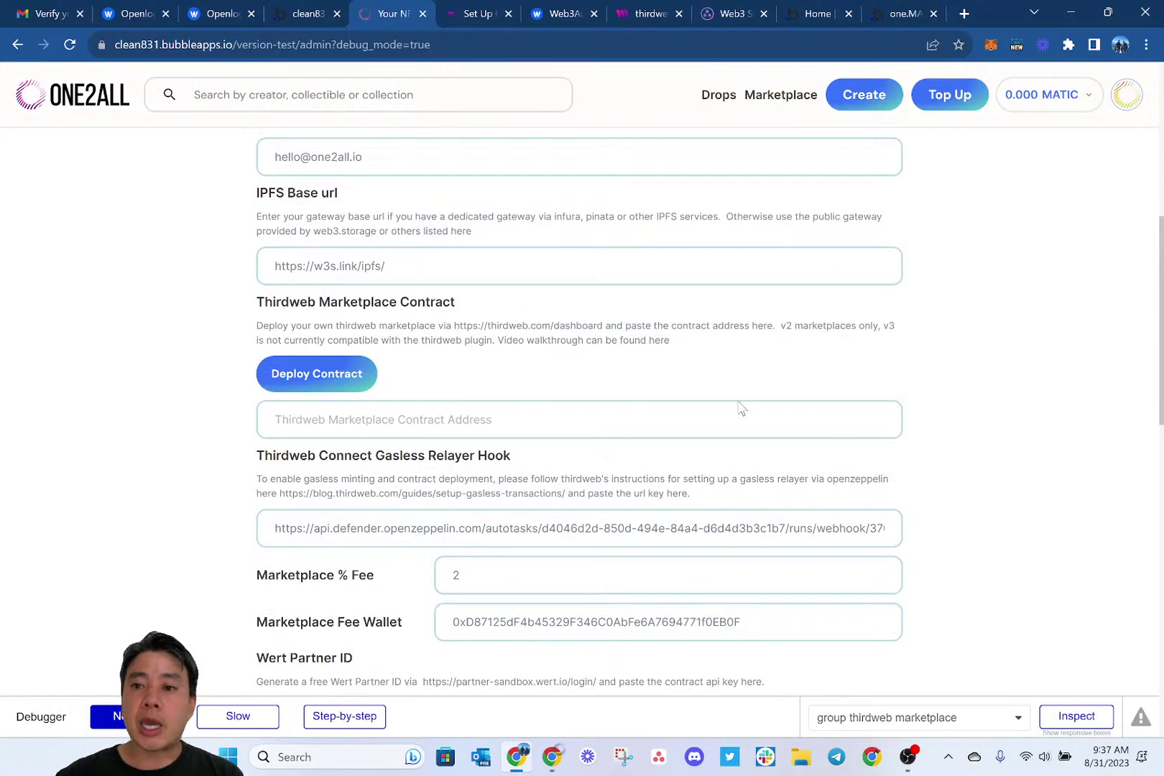
Make the connected account's wallet address the Marketplace Fee Wallet and save the technical settings.
{"action": "left_click", "coordinate": [1125, 95]}
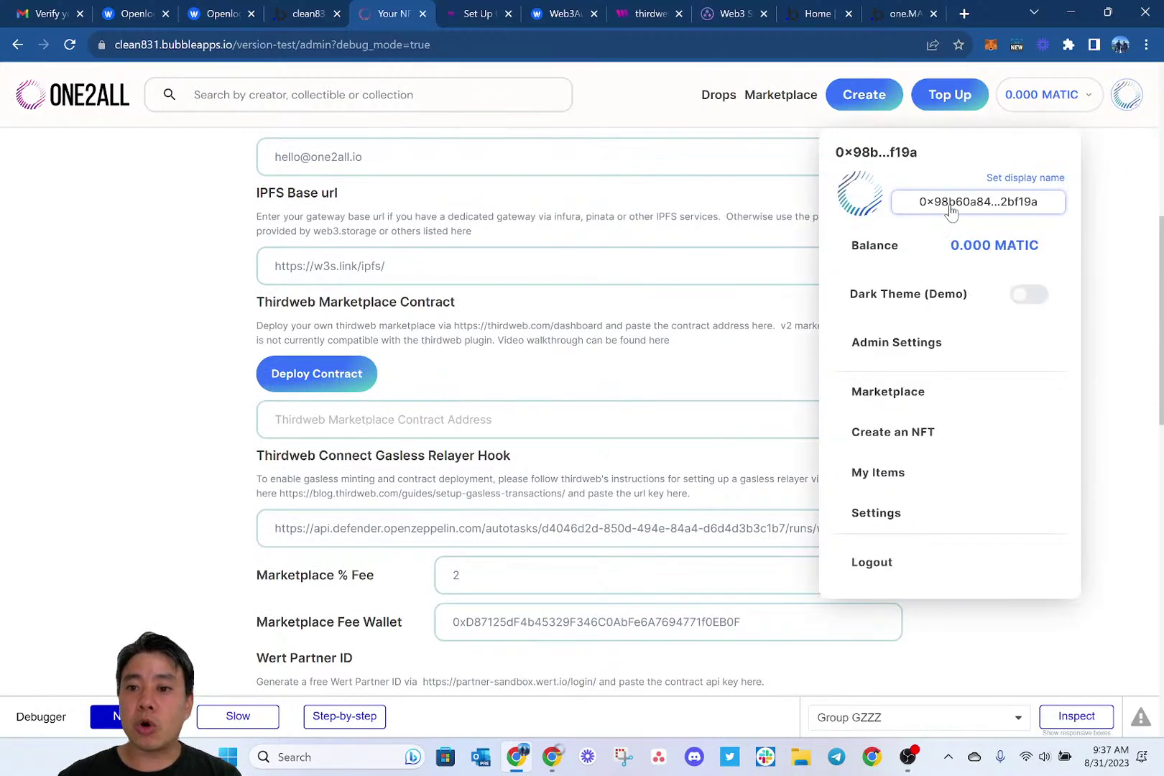
{"action": "left_click", "coordinate": [992, 202]}
{"action": "scroll", "coordinate": [613, 529], "scroll_direction": "down", "scroll_amount": 2}
{"action": "double_click", "coordinate": [541, 519]}
{"action": "key", "text": "ctrl+v"}
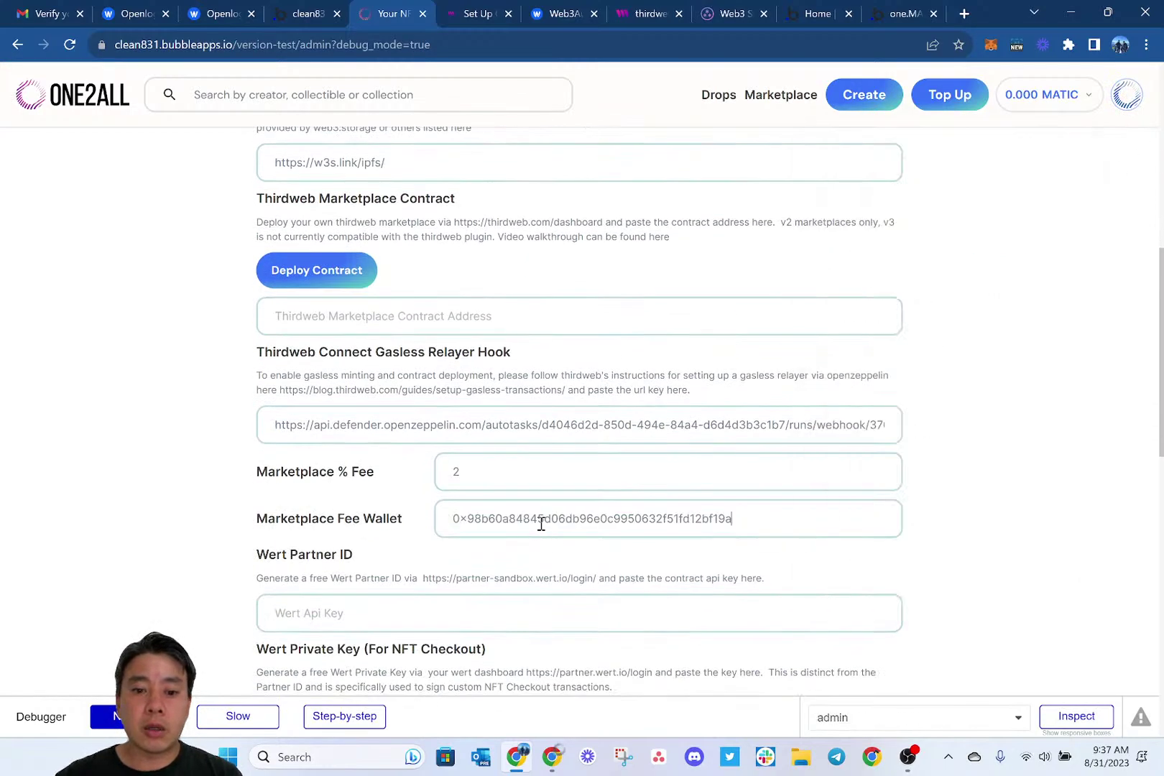
{"action": "scroll", "coordinate": [540, 519], "scroll_direction": "down", "scroll_amount": 7}
{"action": "left_click", "coordinate": [584, 540]}
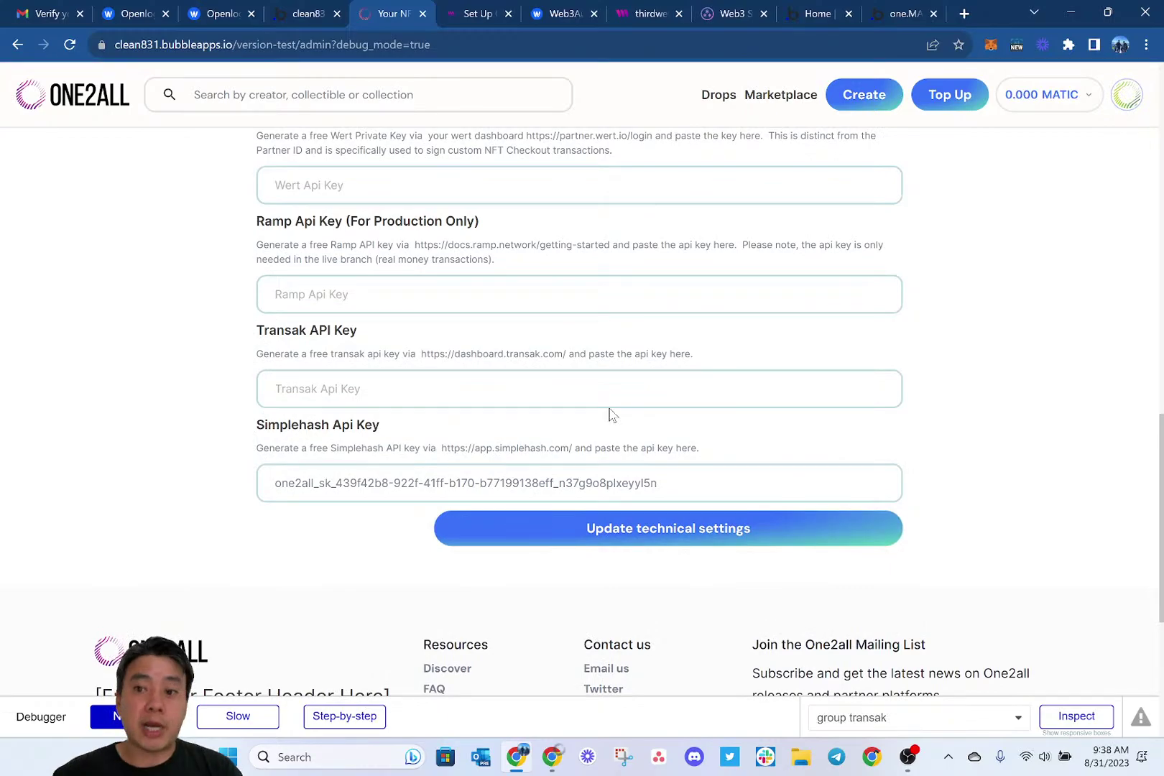
{"action": "scroll", "coordinate": [609, 414], "scroll_direction": "up", "scroll_amount": 6}
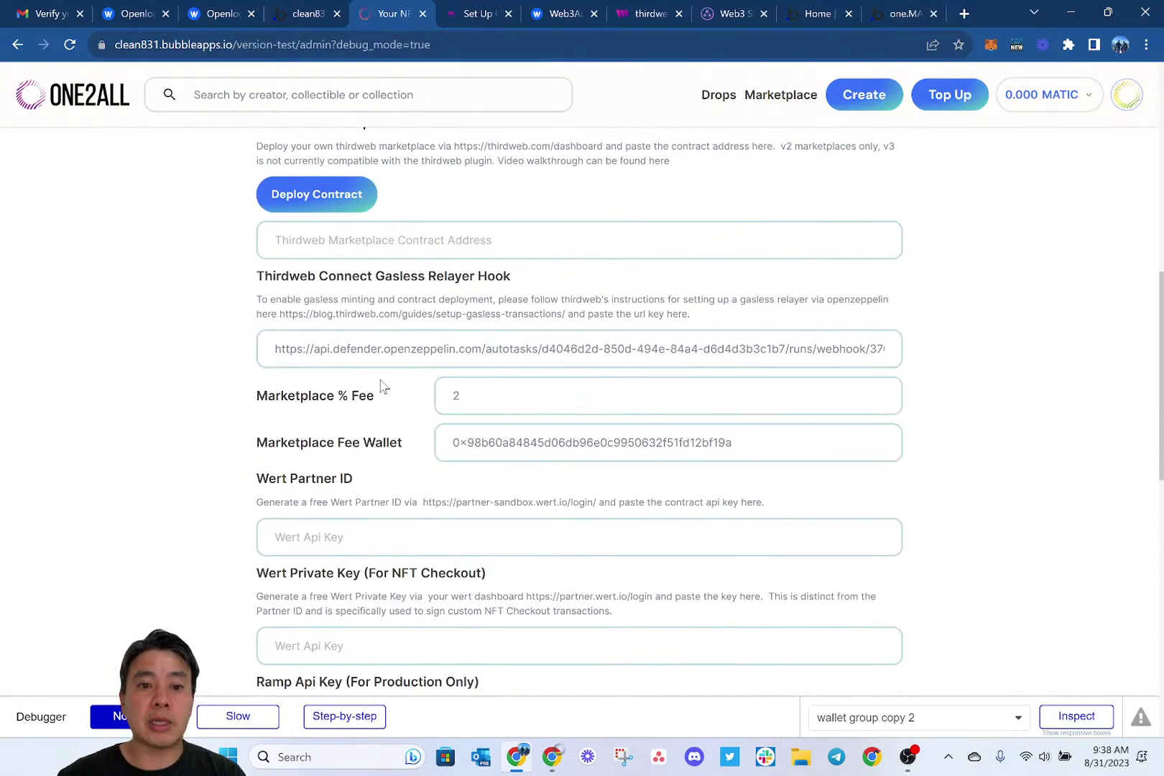
{"action": "scroll", "coordinate": [383, 388], "scroll_direction": "up", "scroll_amount": 1}
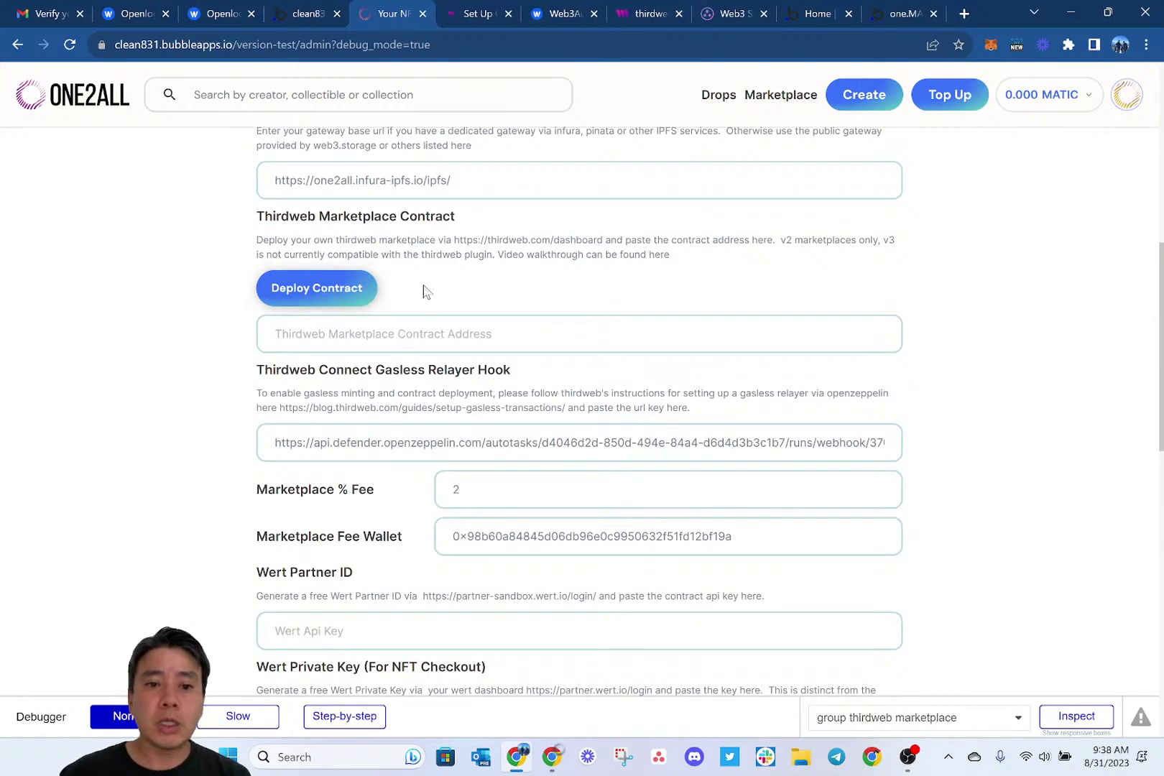
Deploy the thirdweb marketplace in step-by-step mode, confirming the 2% platform fee prompt.
{"action": "left_click", "coordinate": [340, 302]}
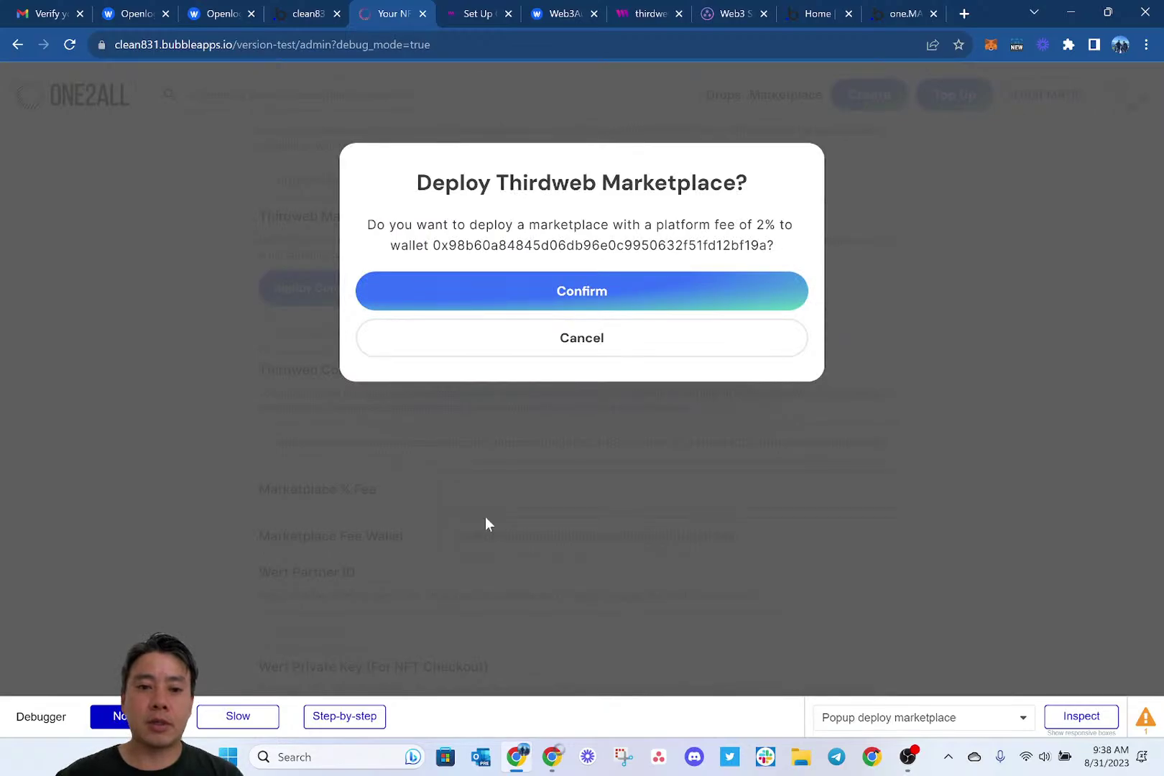
{"action": "left_click", "coordinate": [345, 716]}
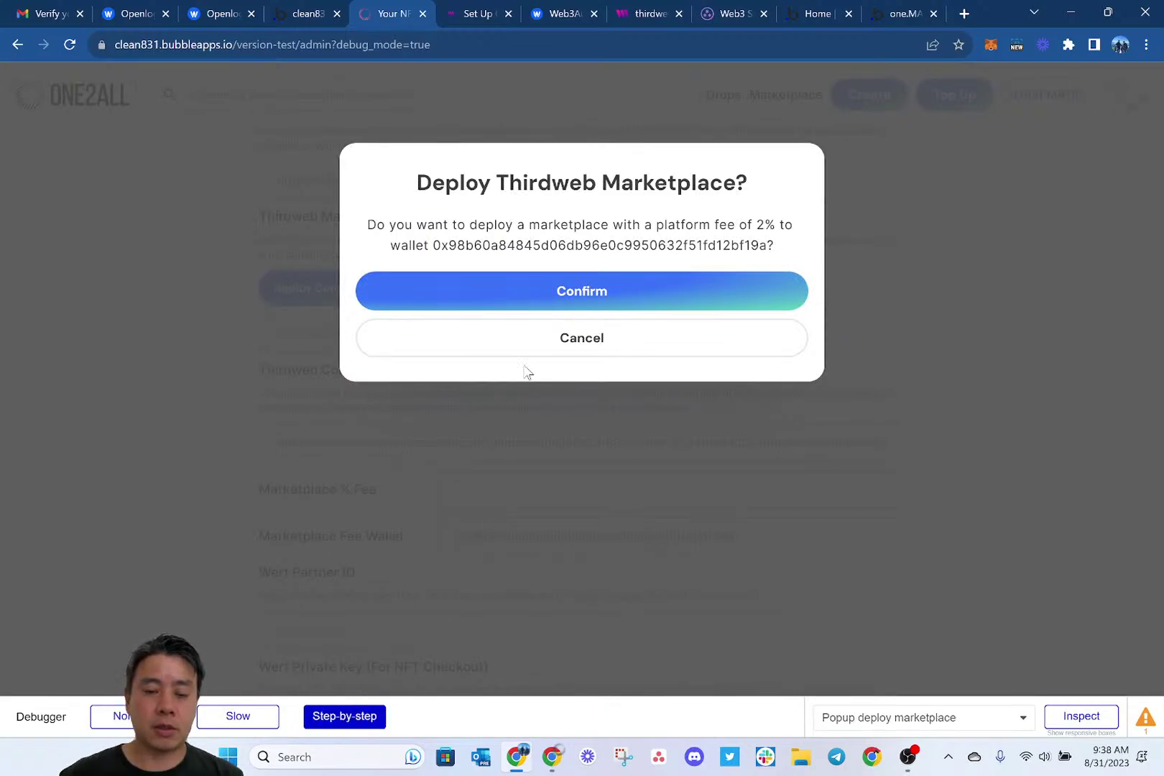
{"action": "left_click", "coordinate": [638, 298]}
Step the deploy workflow through the loading popup to the Deploy Marketplace V3 action.
{"action": "left_click", "coordinate": [348, 514]}
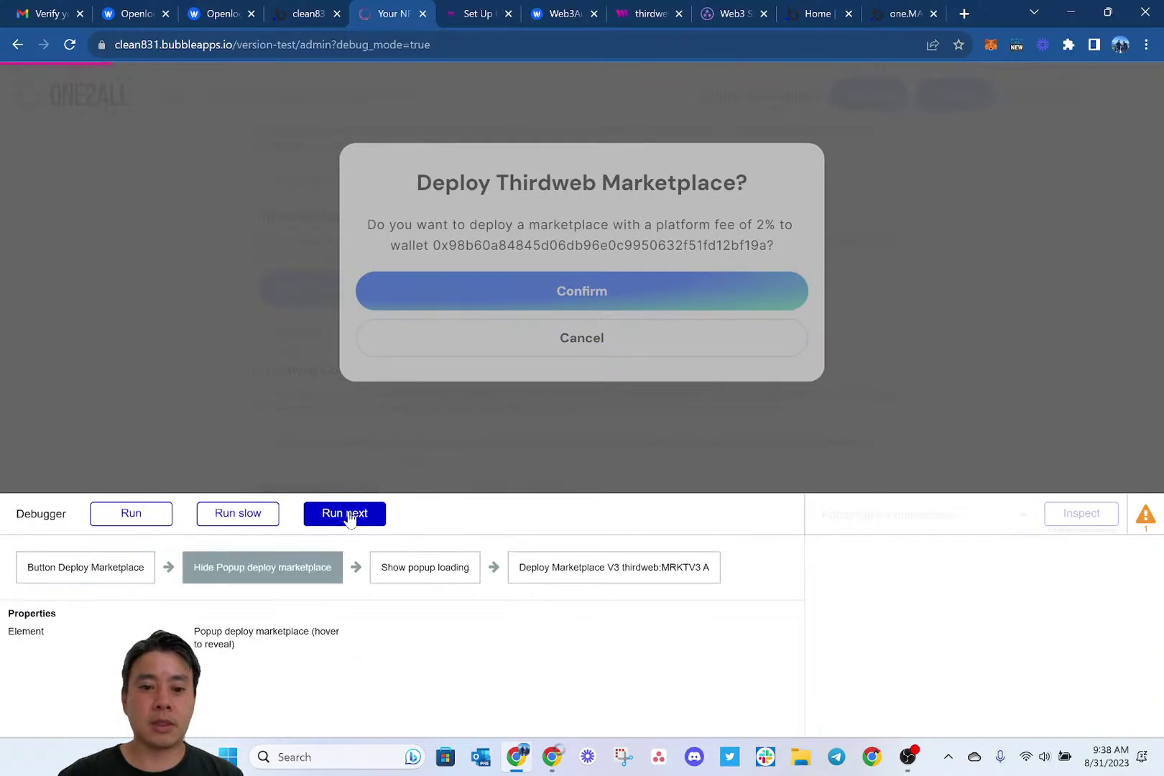
{"action": "left_click", "coordinate": [348, 514]}
{"action": "left_click", "coordinate": [348, 515]}
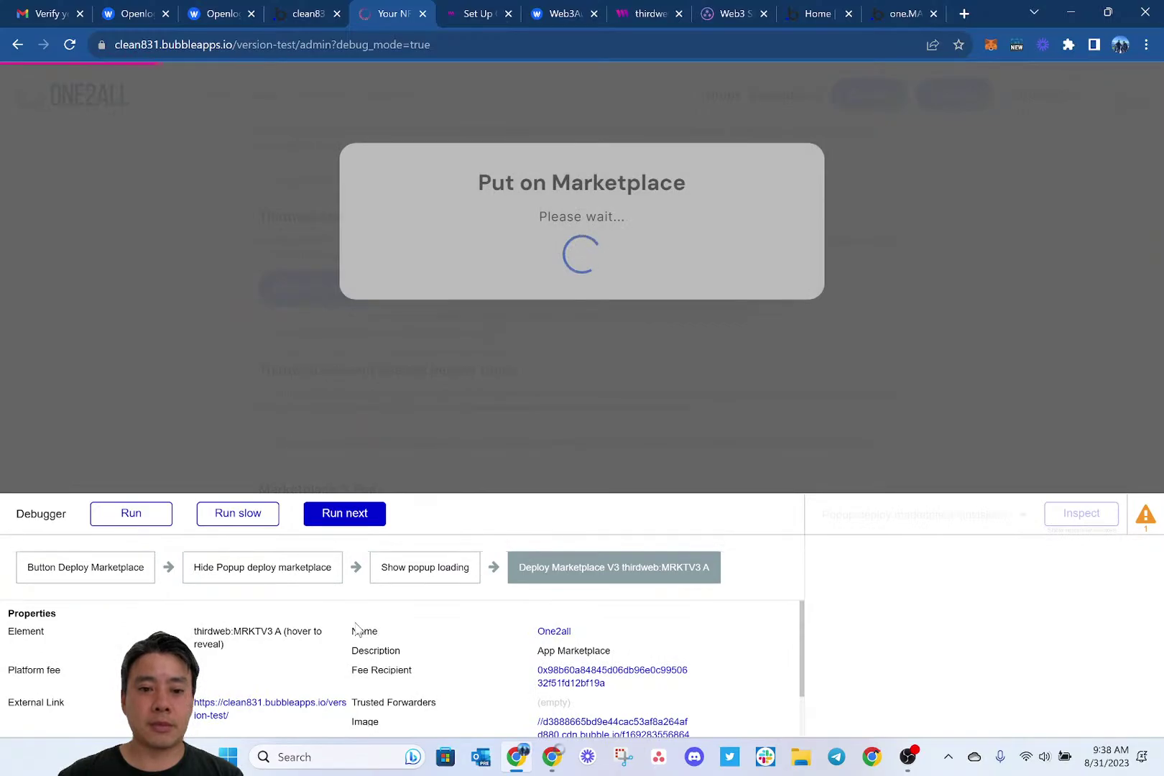
{"action": "scroll", "coordinate": [356, 629], "scroll_direction": "down", "scroll_amount": 2}
{"action": "scroll", "coordinate": [424, 678], "scroll_direction": "up", "scroll_amount": 1}
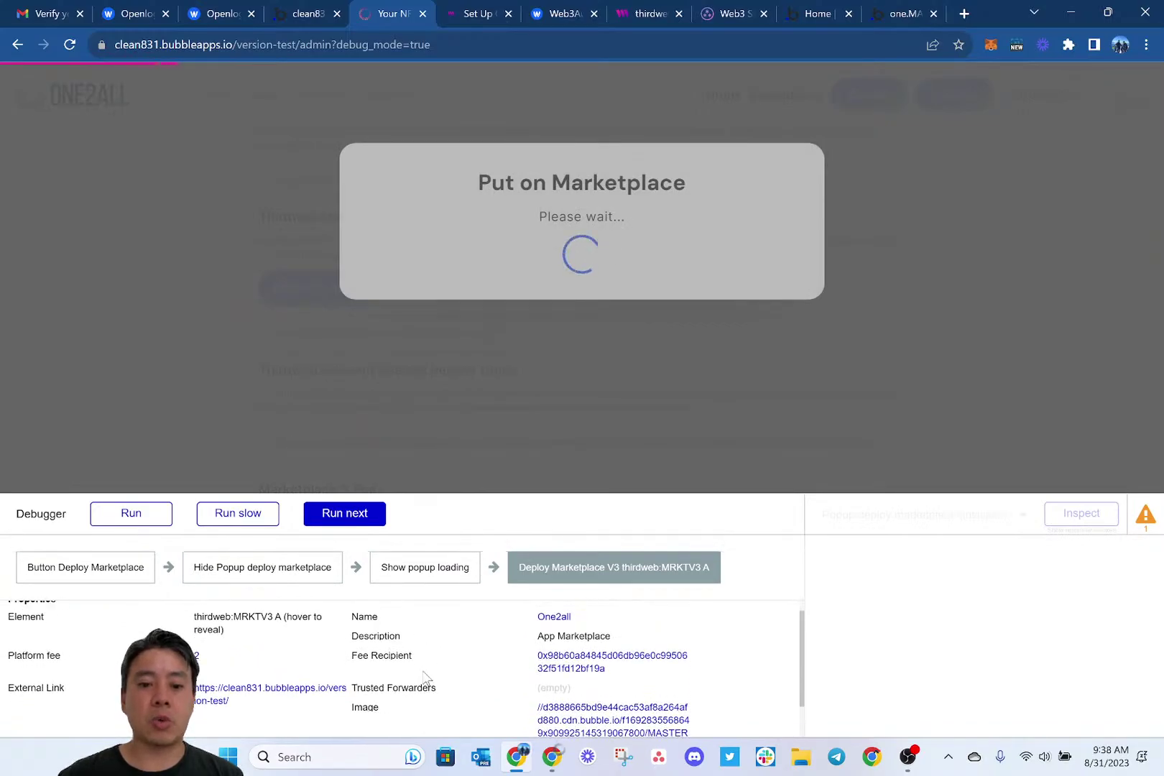
{"action": "scroll", "coordinate": [424, 678], "scroll_direction": "down", "scroll_amount": 2}
{"action": "scroll", "coordinate": [424, 678], "scroll_direction": "up", "scroll_amount": 1}
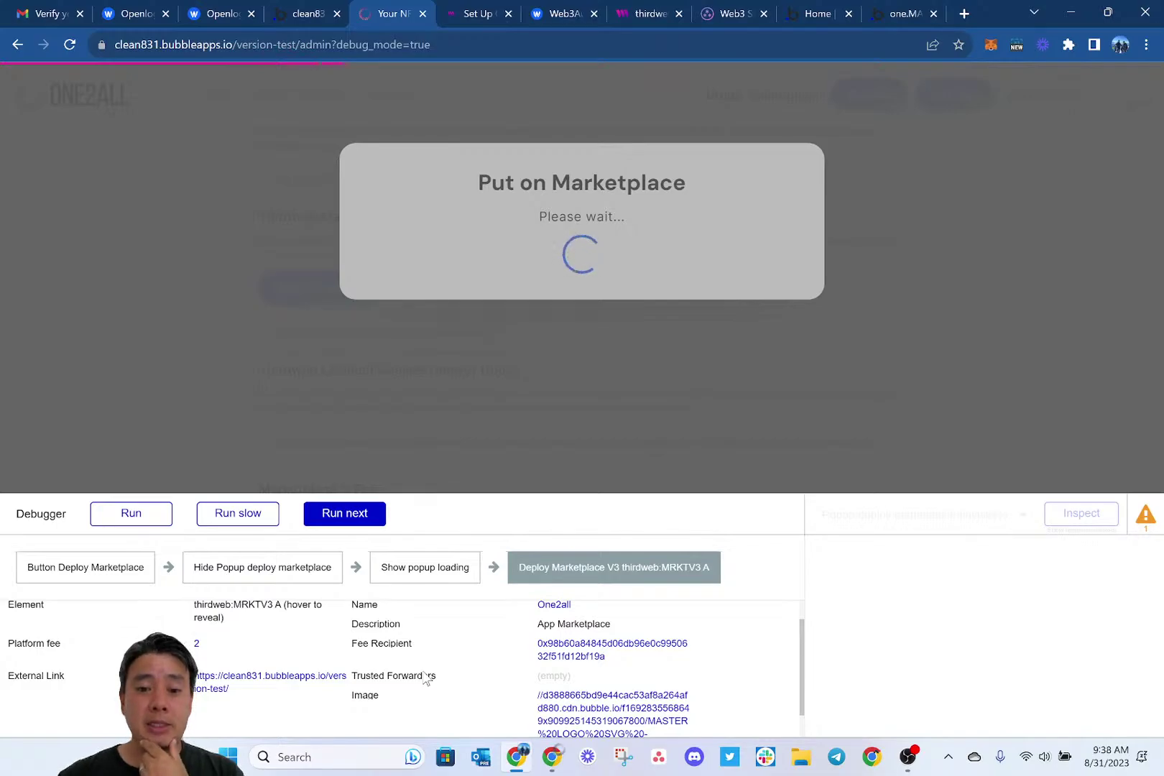
Advance the debugger into the get balance workflow's balance lookup steps.
{"action": "left_click", "coordinate": [358, 523]}
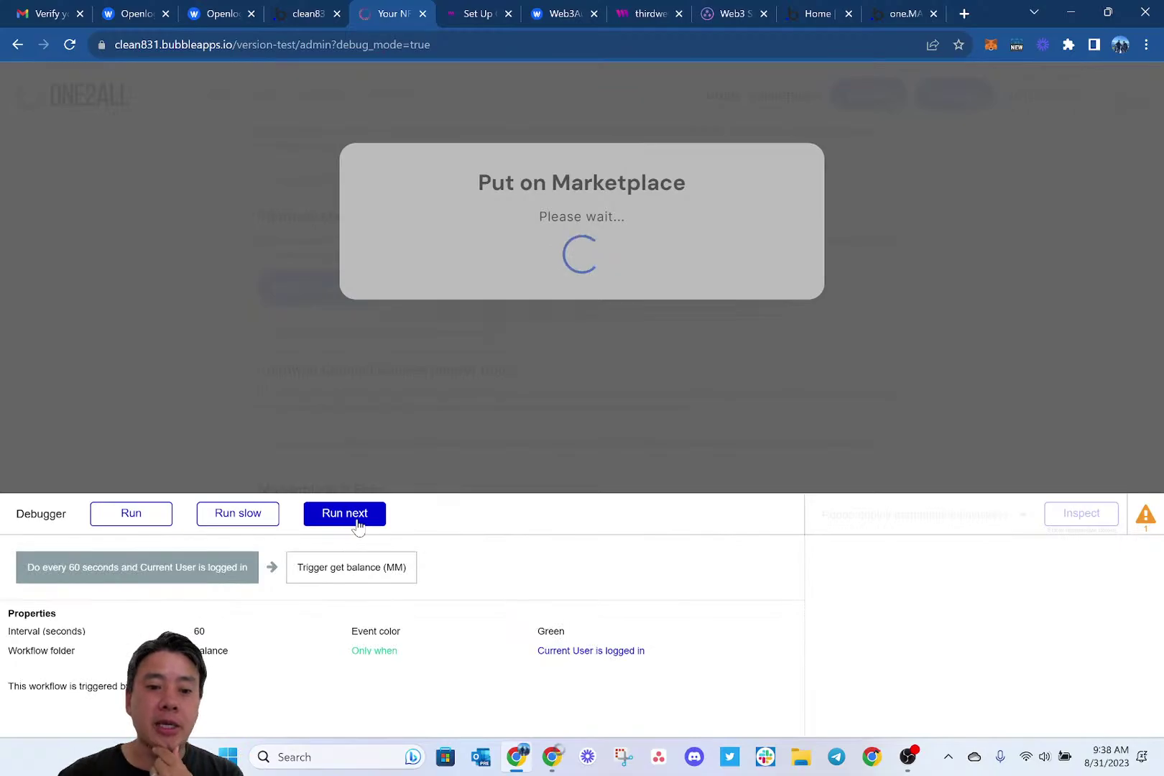
{"action": "left_click", "coordinate": [358, 523]}
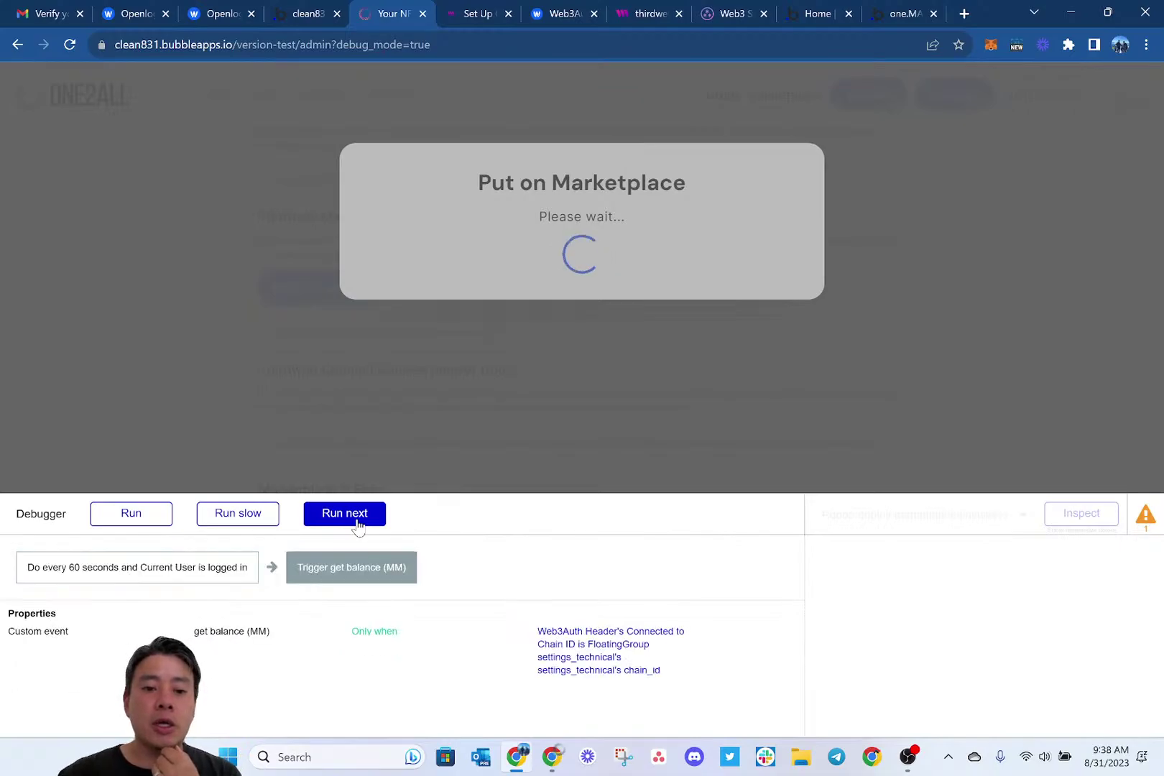
{"action": "left_click", "coordinate": [358, 523]}
{"action": "left_click", "coordinate": [357, 523]}
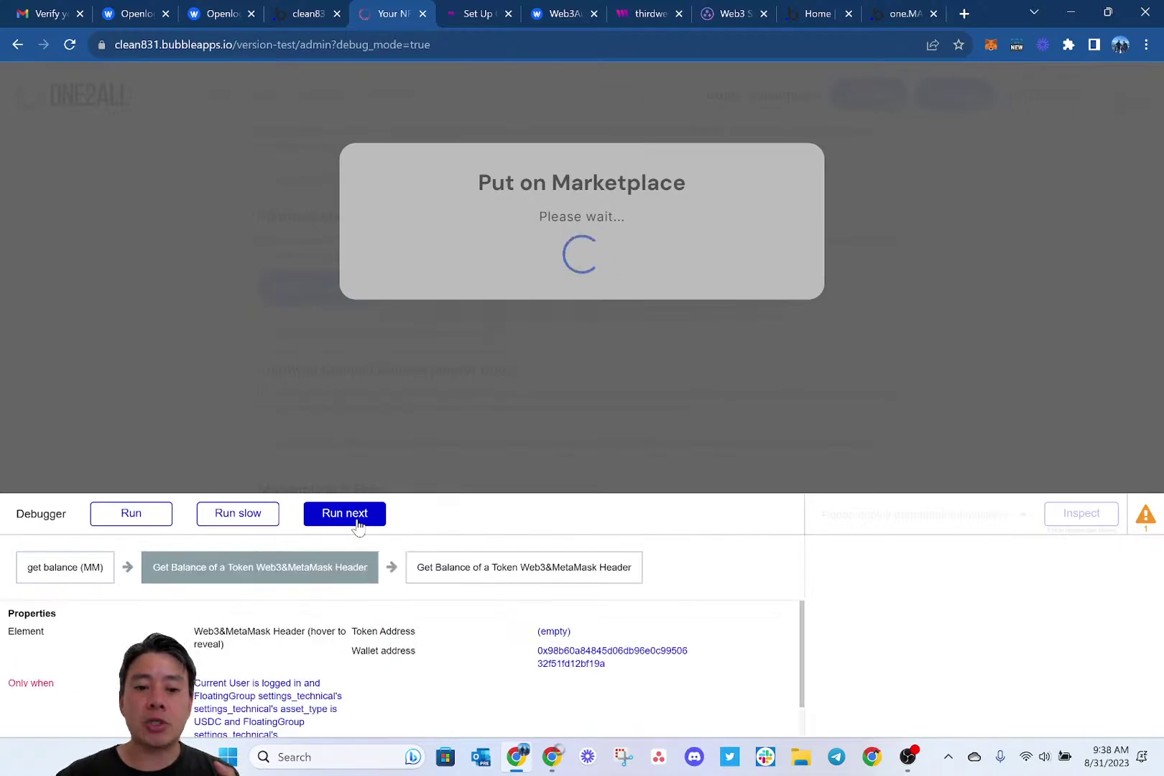
{"action": "left_click", "coordinate": [357, 523]}
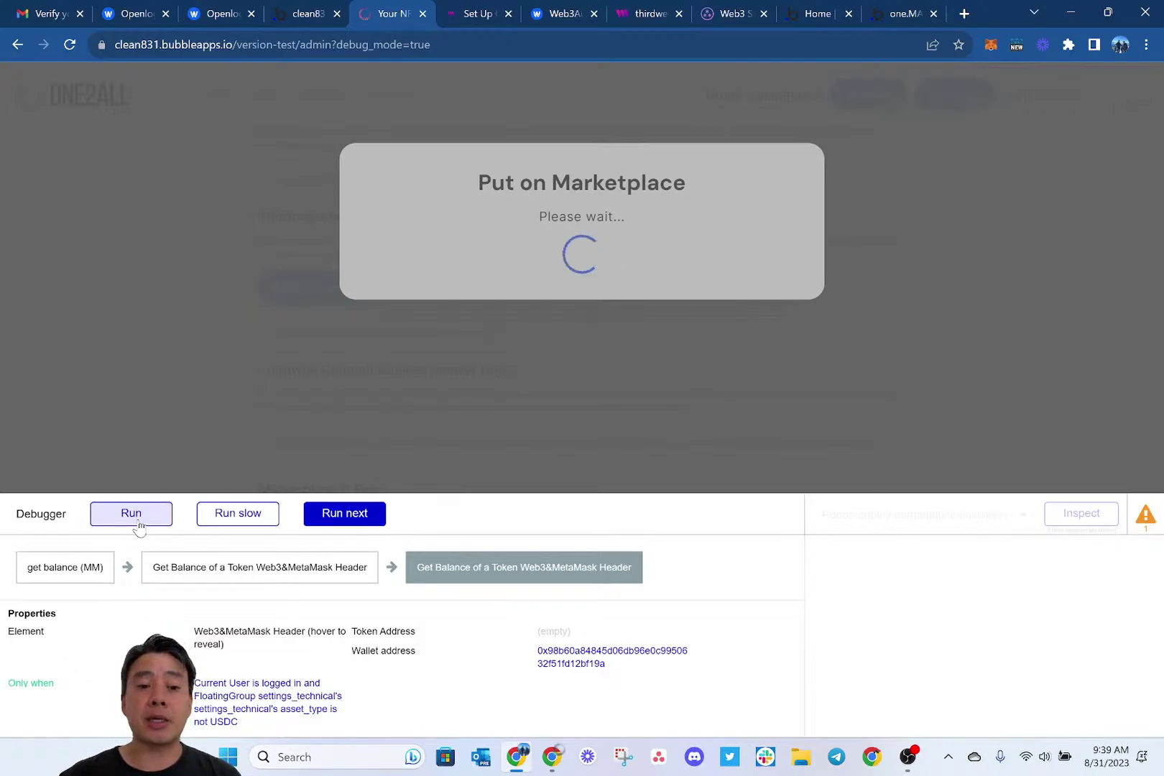
{"action": "left_click", "coordinate": [136, 523]}
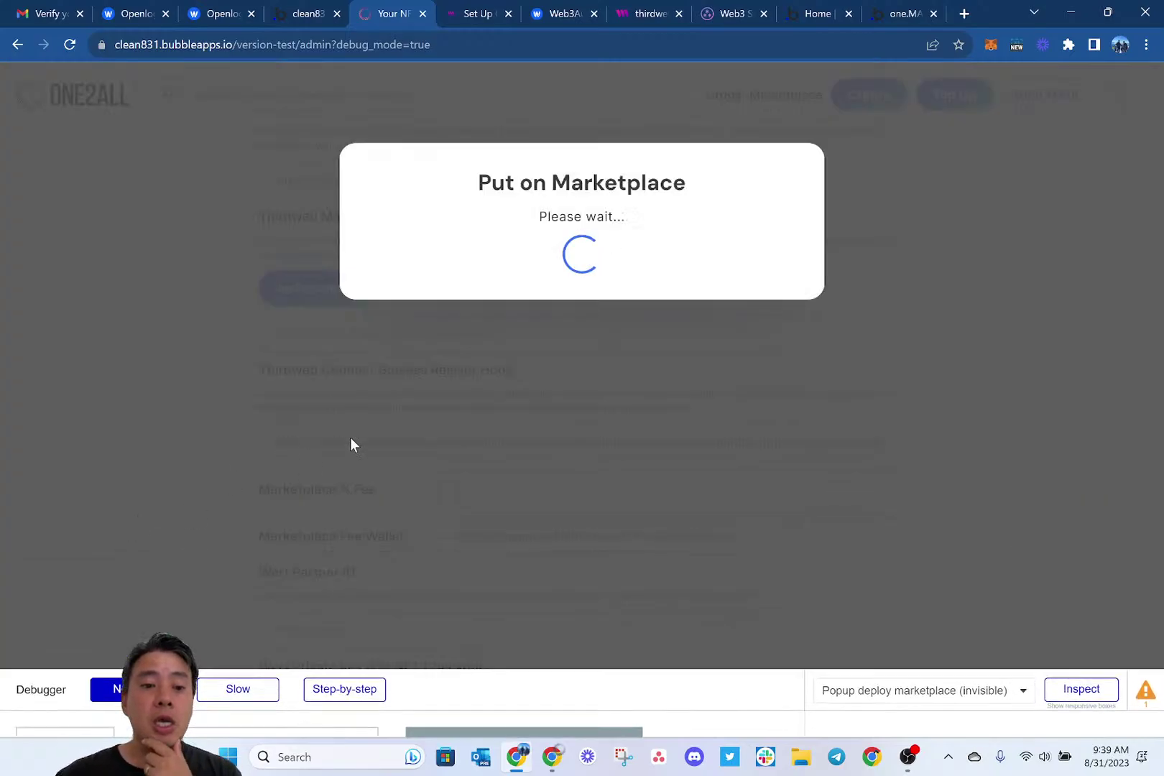
{"action": "left_click", "coordinate": [344, 716]}
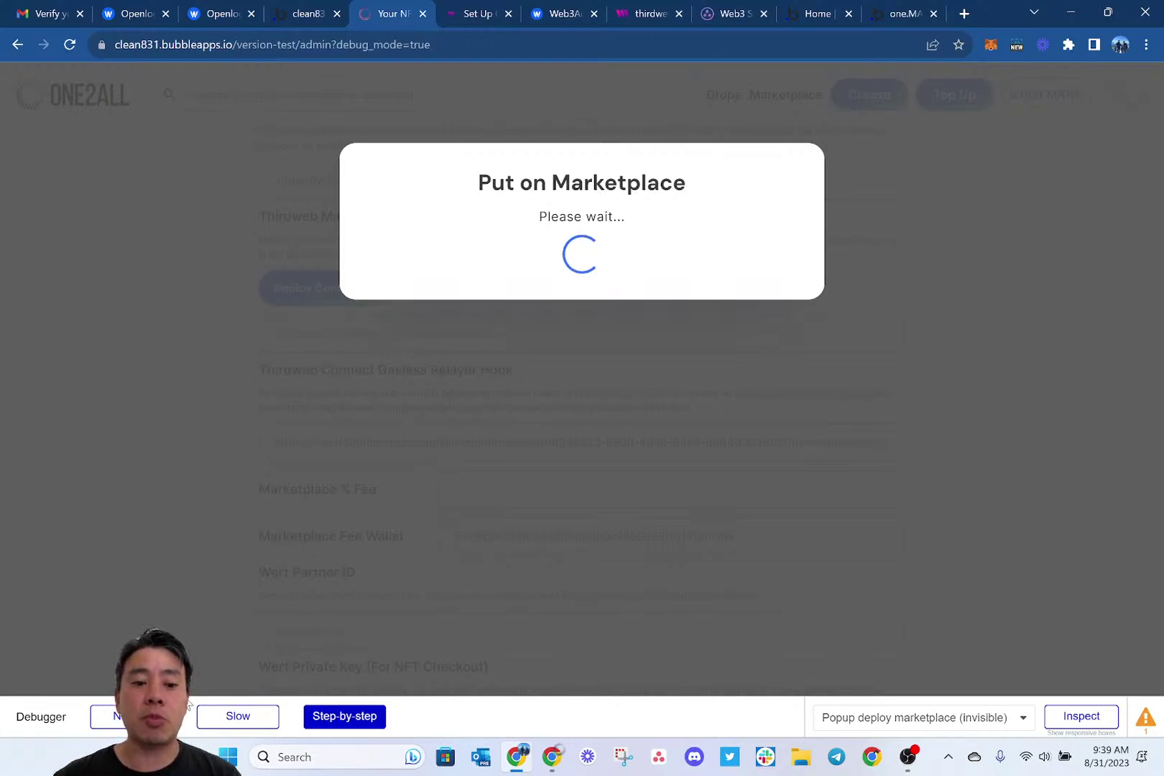
{"action": "left_click", "coordinate": [163, 716]}
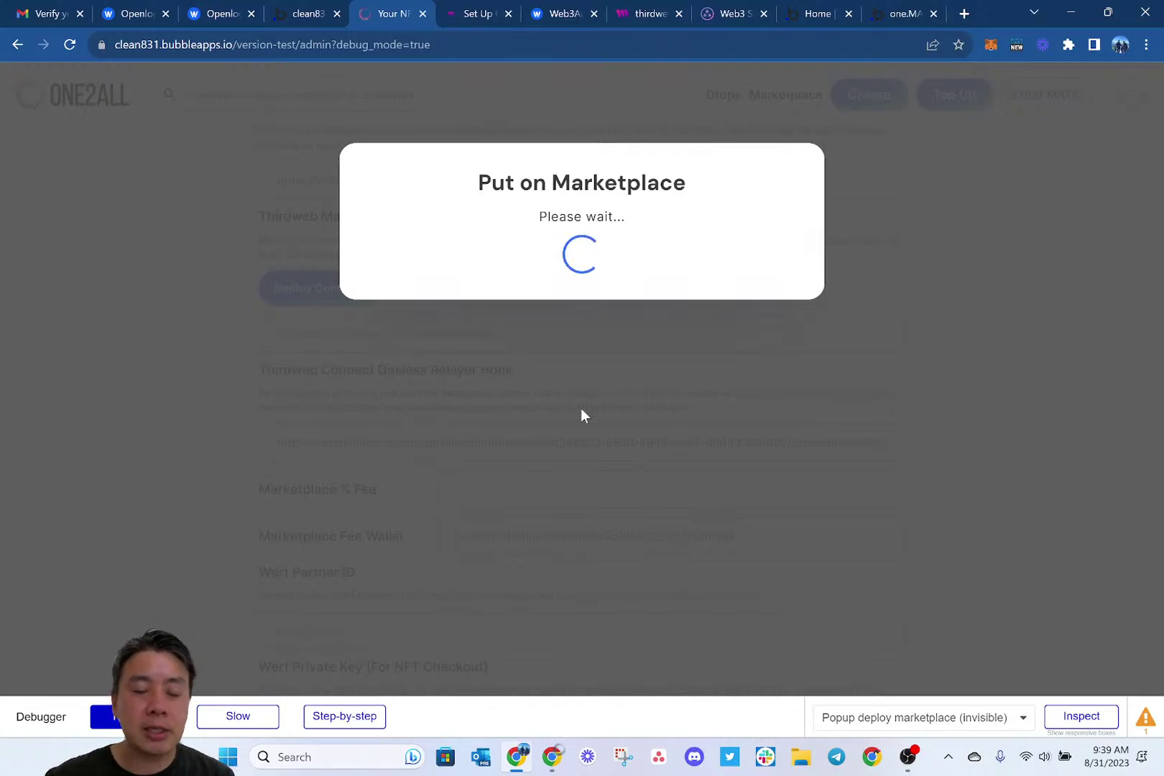
Check the DevTools console for the thirdweb error, close it, and reload the stuck page.
{"action": "key", "text": "F12"}
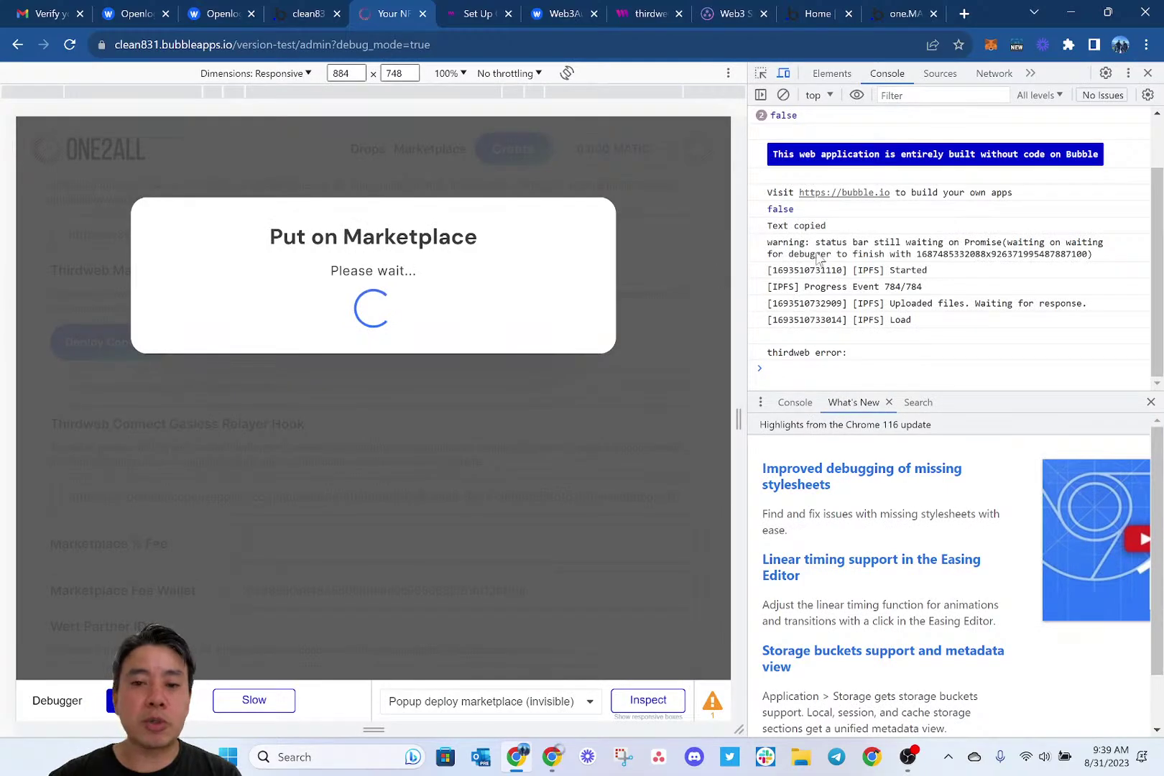
{"action": "key", "text": "F12"}
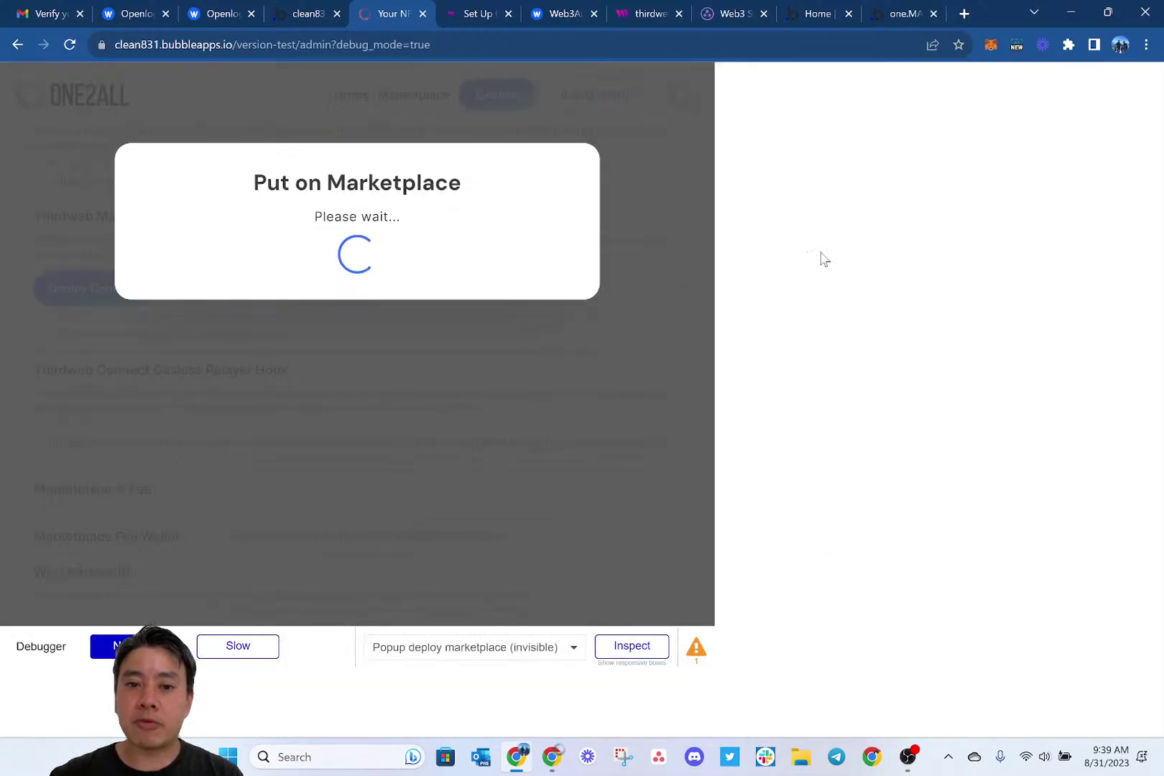
{"action": "key", "text": "Return"}
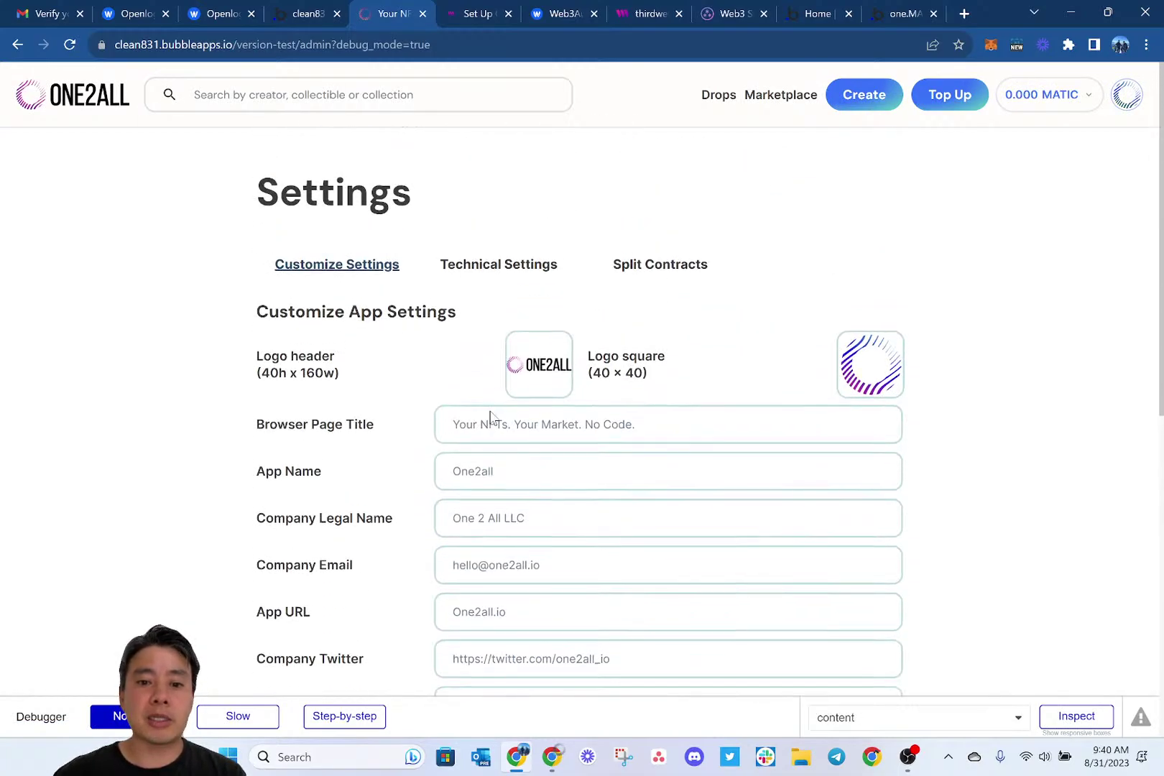
Reopen Technical Settings and deploy the marketplace contract again, confirming the prompt.
{"action": "scroll", "coordinate": [496, 323], "scroll_direction": "down", "scroll_amount": 1}
{"action": "left_click", "coordinate": [503, 173]}
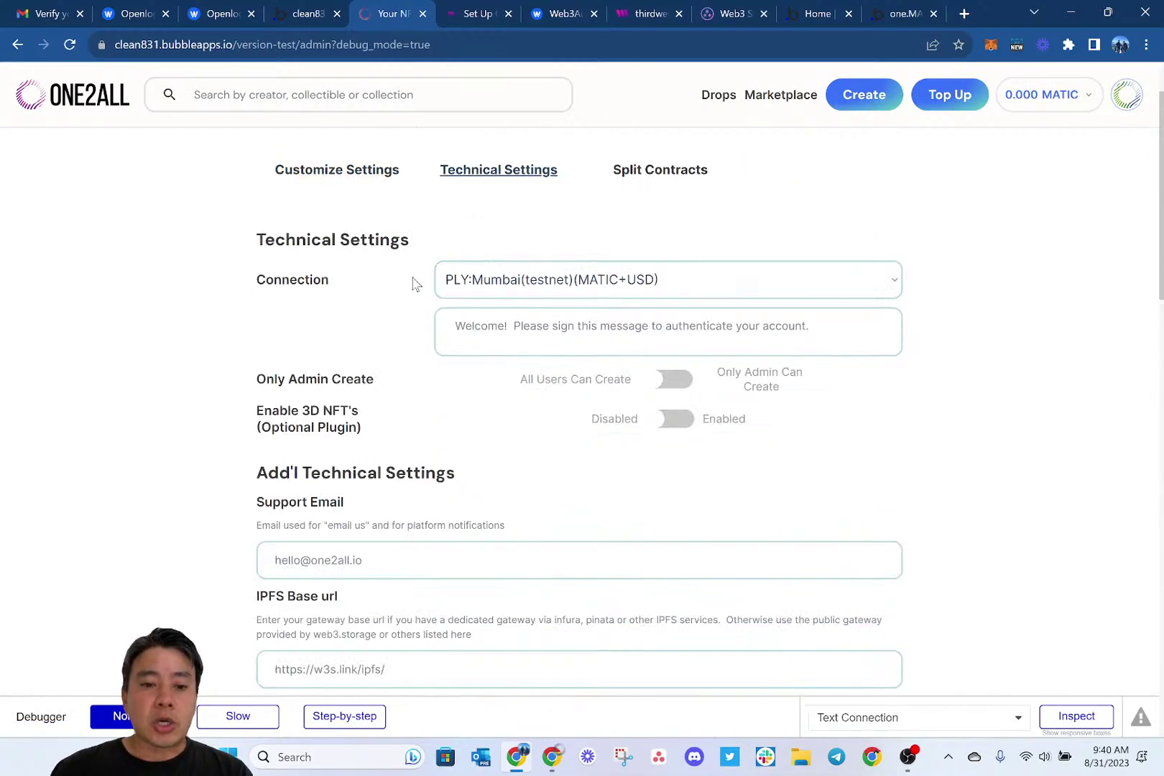
{"action": "scroll", "coordinate": [414, 283], "scroll_direction": "down", "scroll_amount": 4}
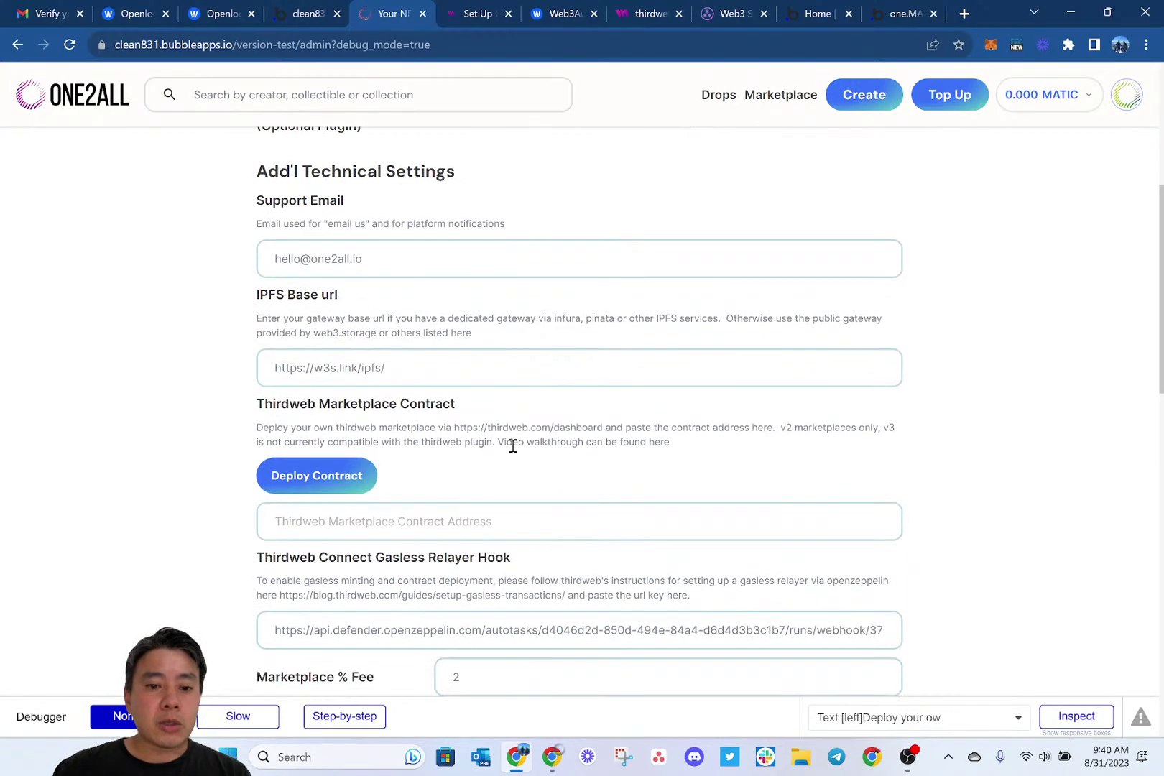
{"action": "scroll", "coordinate": [512, 446], "scroll_direction": "down", "scroll_amount": 1}
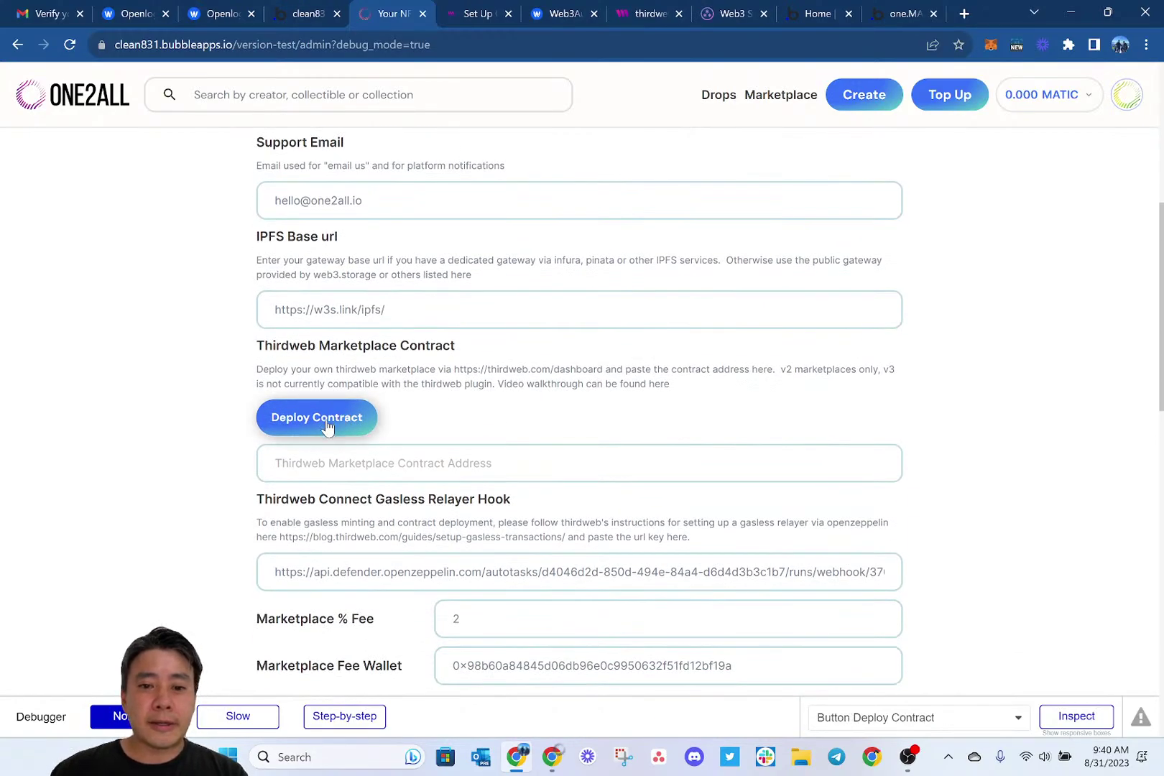
{"action": "left_click", "coordinate": [298, 421]}
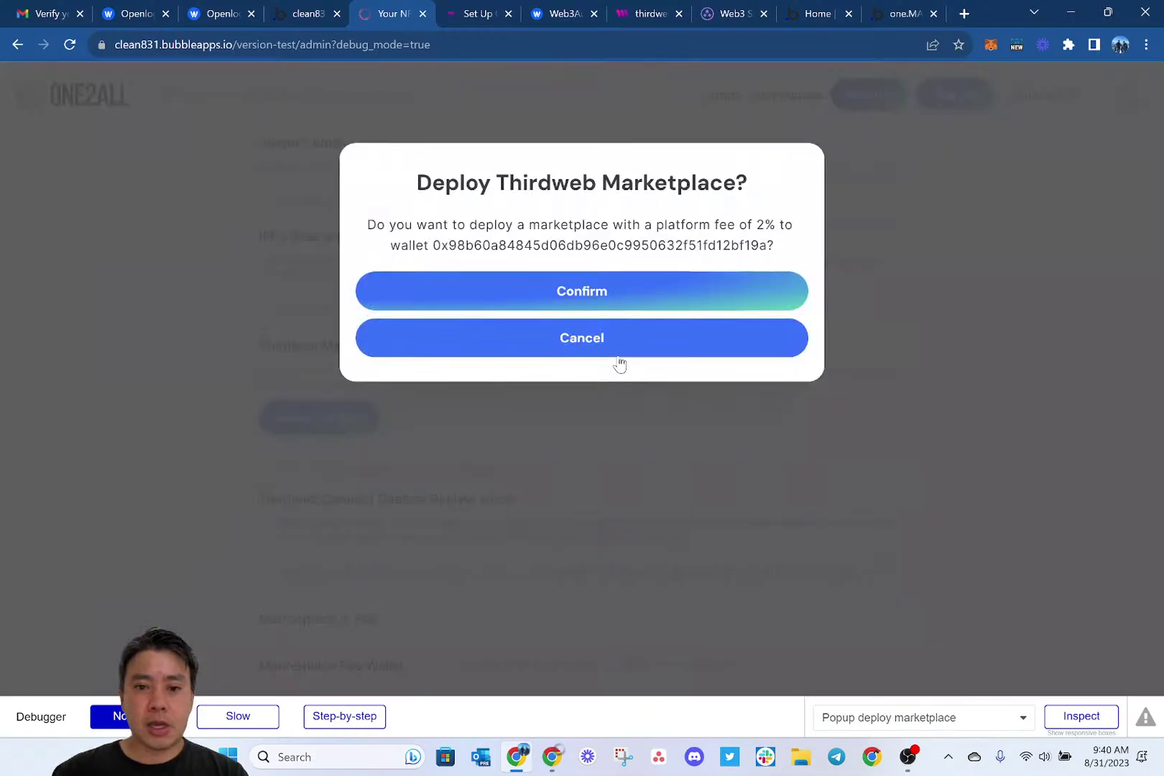
{"action": "left_click", "coordinate": [530, 291]}
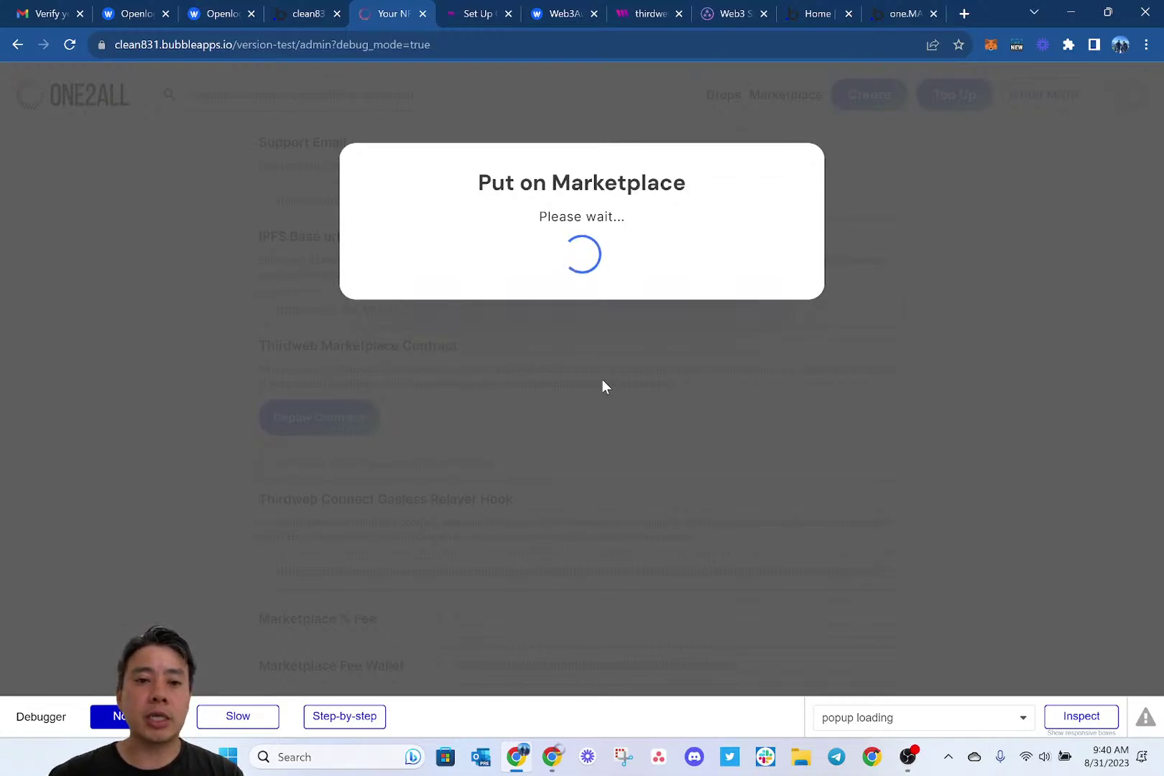
Check the browser console logs, then switch to the Bubble editor.
{"action": "key", "text": "ctrl+shift+i"}
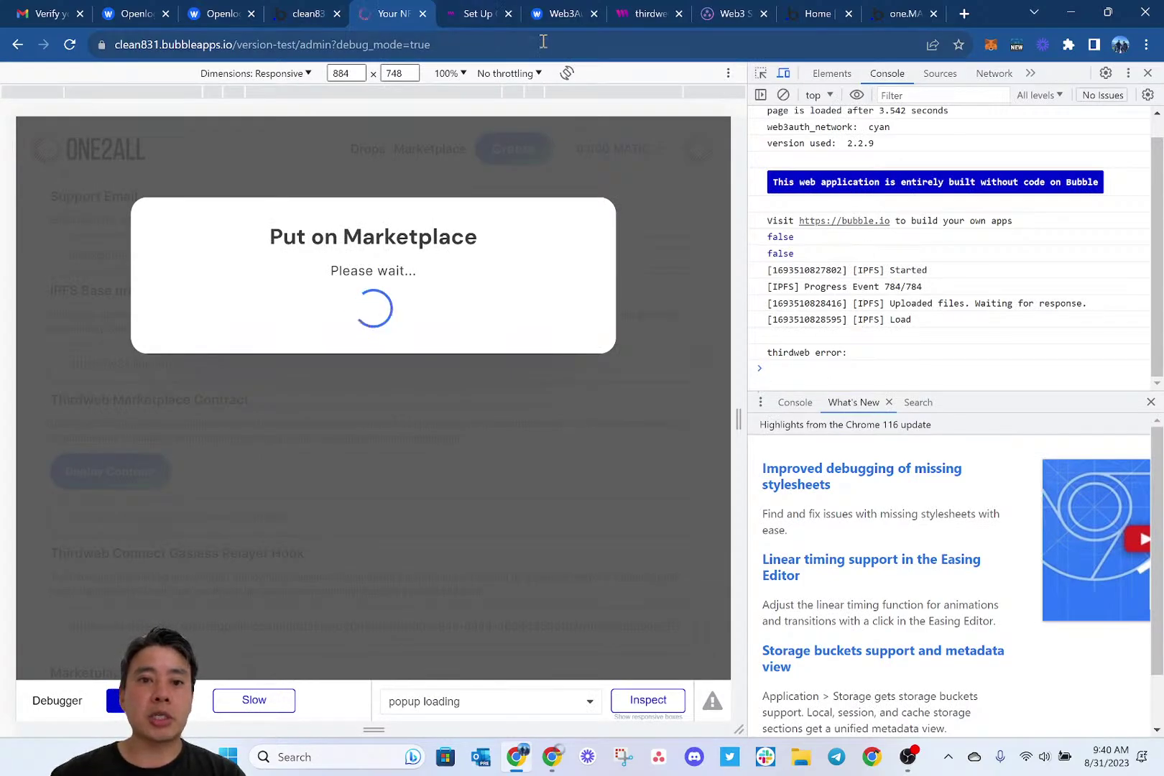
{"action": "key", "text": "ctrl+shift+i"}
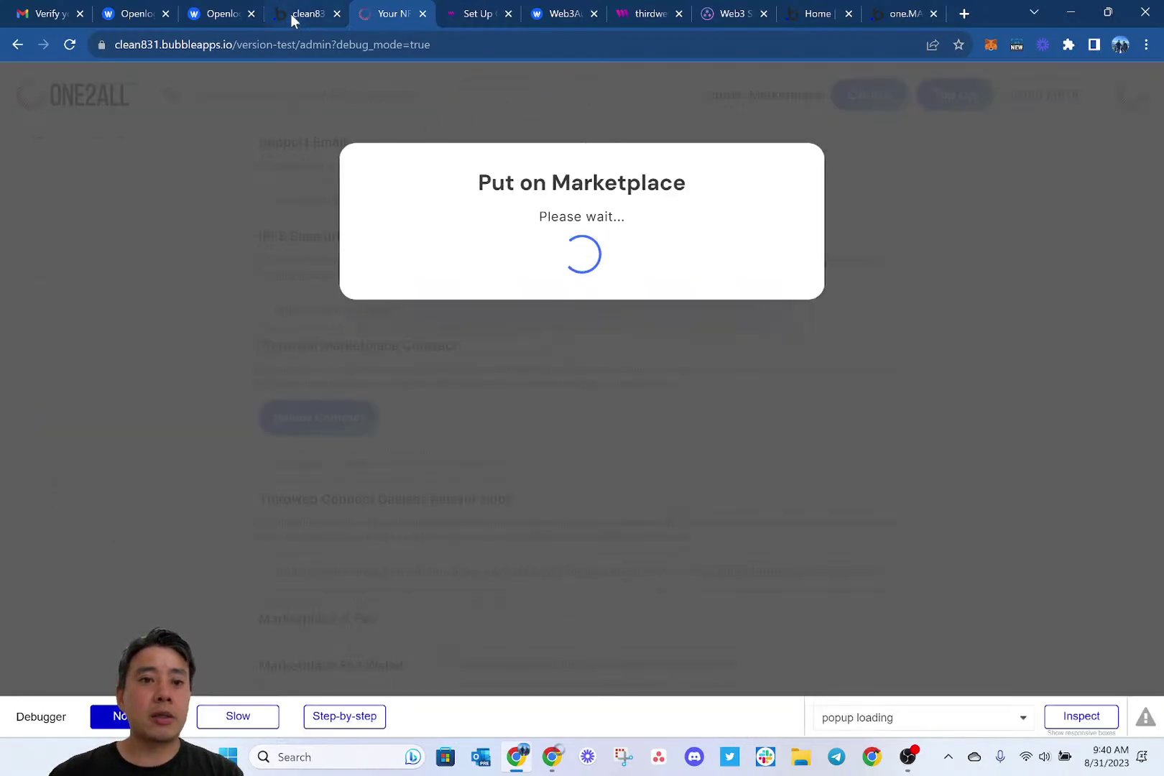
{"action": "left_click", "coordinate": [301, 13]}
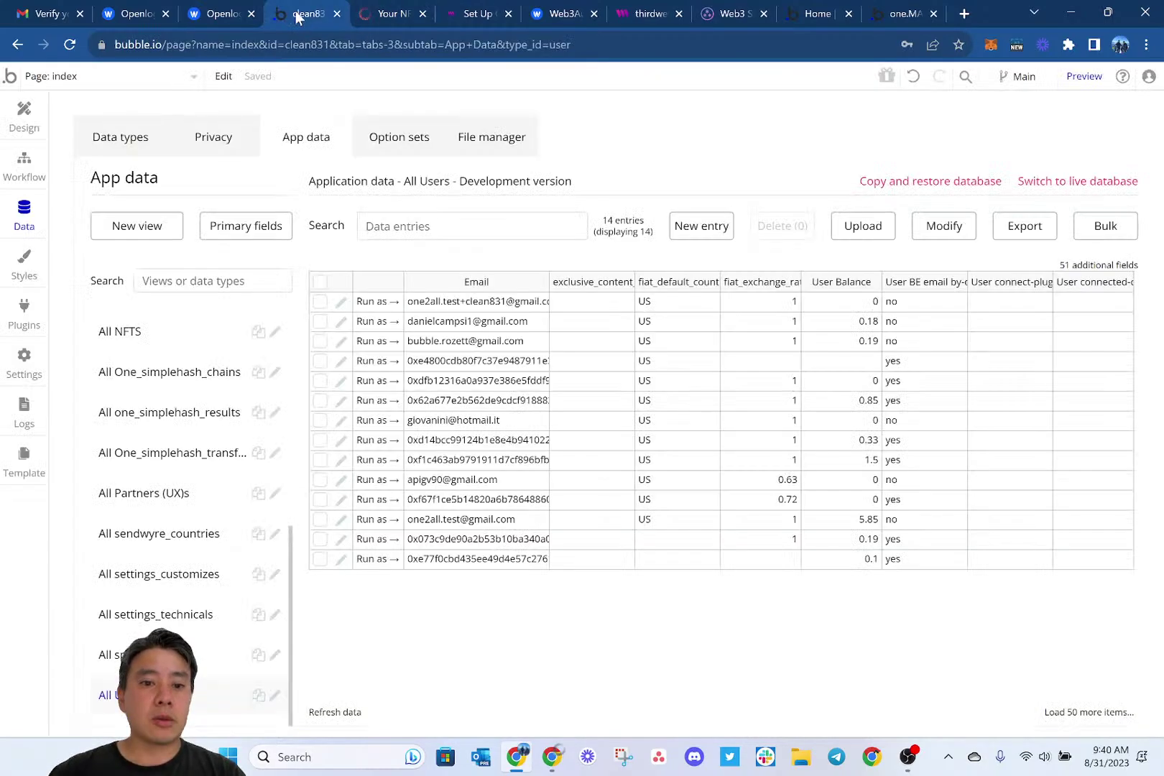
Review the Web3Auth plugin's client settings in the editor's Plugins list.
{"action": "left_click", "coordinate": [23, 316]}
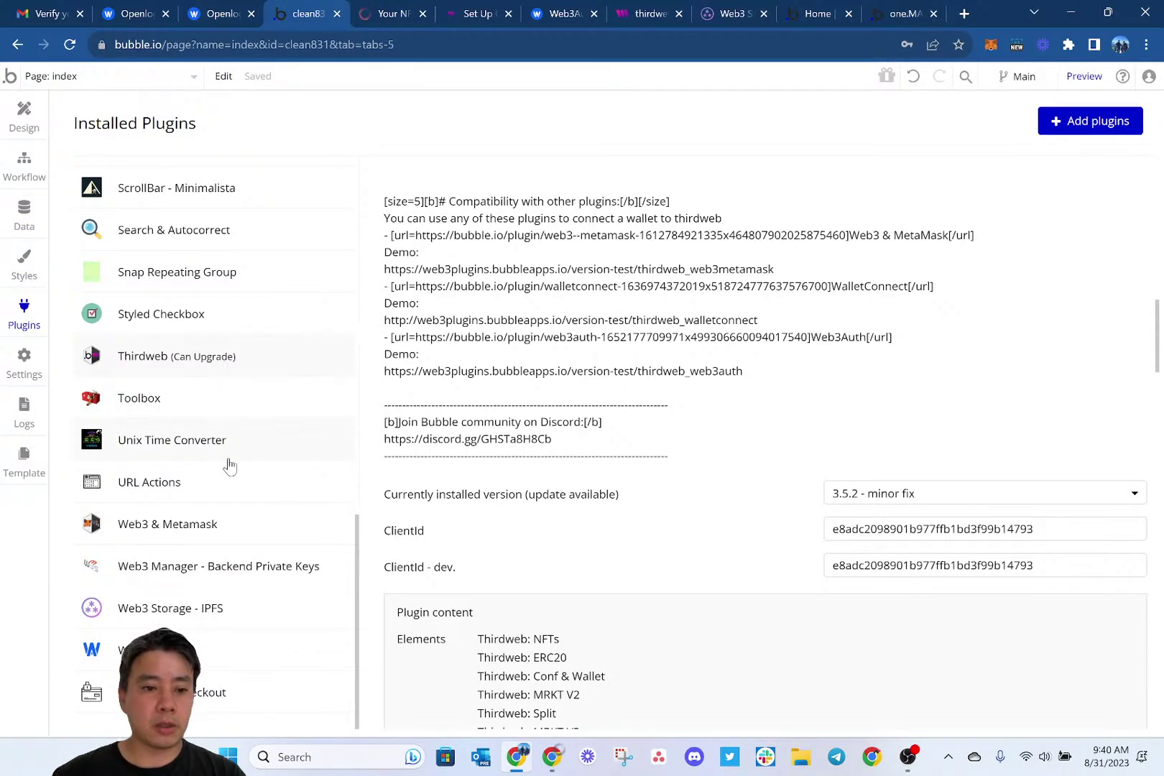
{"action": "left_click", "coordinate": [230, 661]}
{"action": "scroll", "coordinate": [512, 474], "scroll_direction": "up", "scroll_amount": 8}
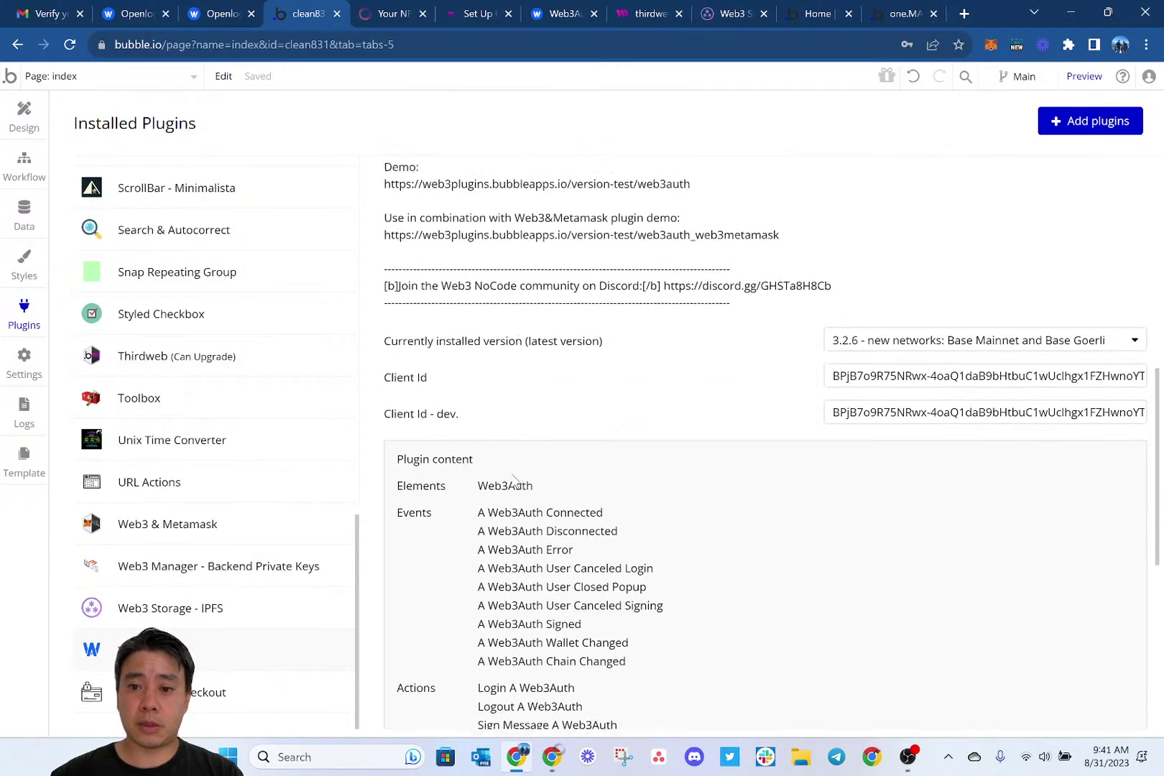
{"action": "scroll", "coordinate": [238, 464], "scroll_direction": "up", "scroll_amount": 1}
{"action": "scroll", "coordinate": [228, 451], "scroll_direction": "up", "scroll_amount": 5}
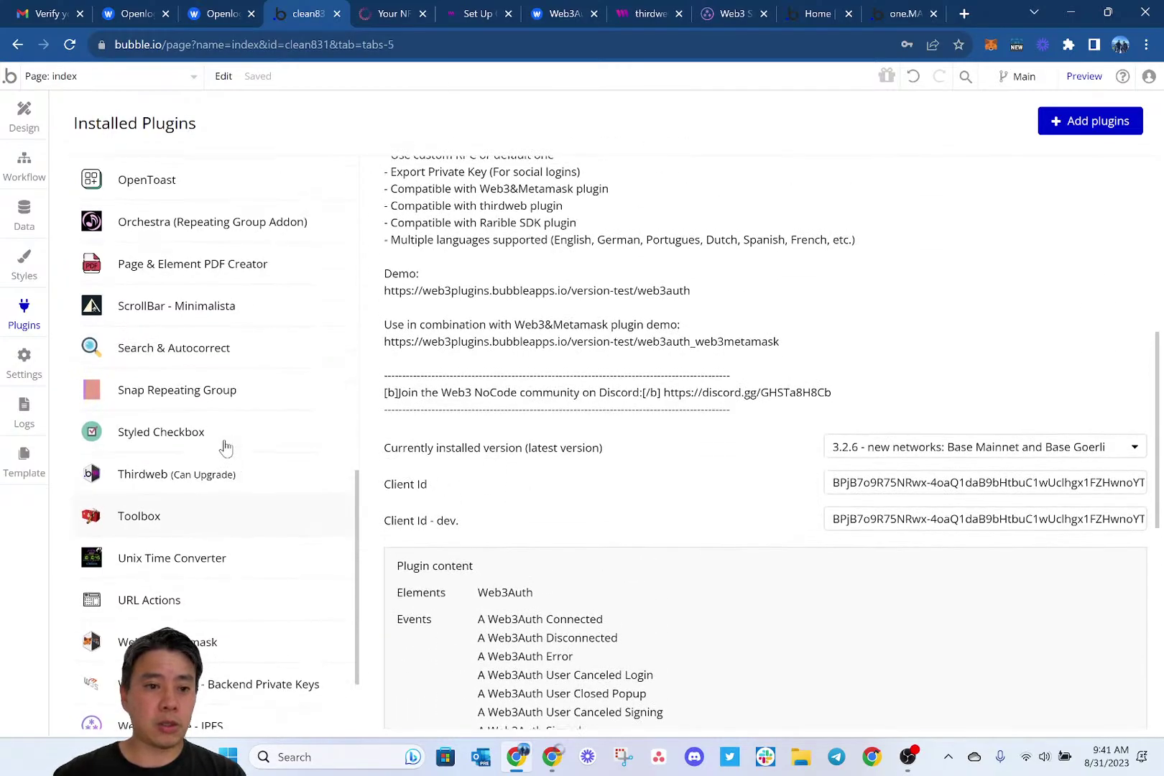
{"action": "scroll", "coordinate": [225, 445], "scroll_direction": "up", "scroll_amount": 7}
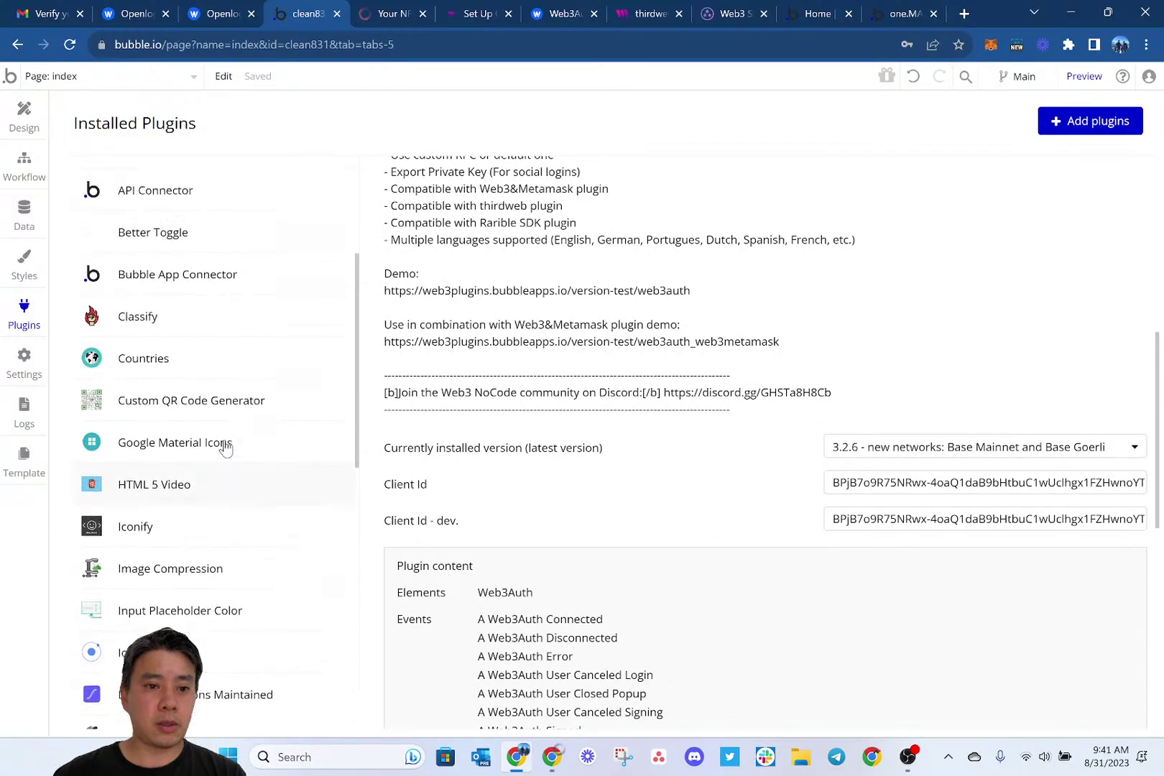
Go back to Design, return to the One2all admin tab, and reload it.
{"action": "left_click", "coordinate": [30, 121]}
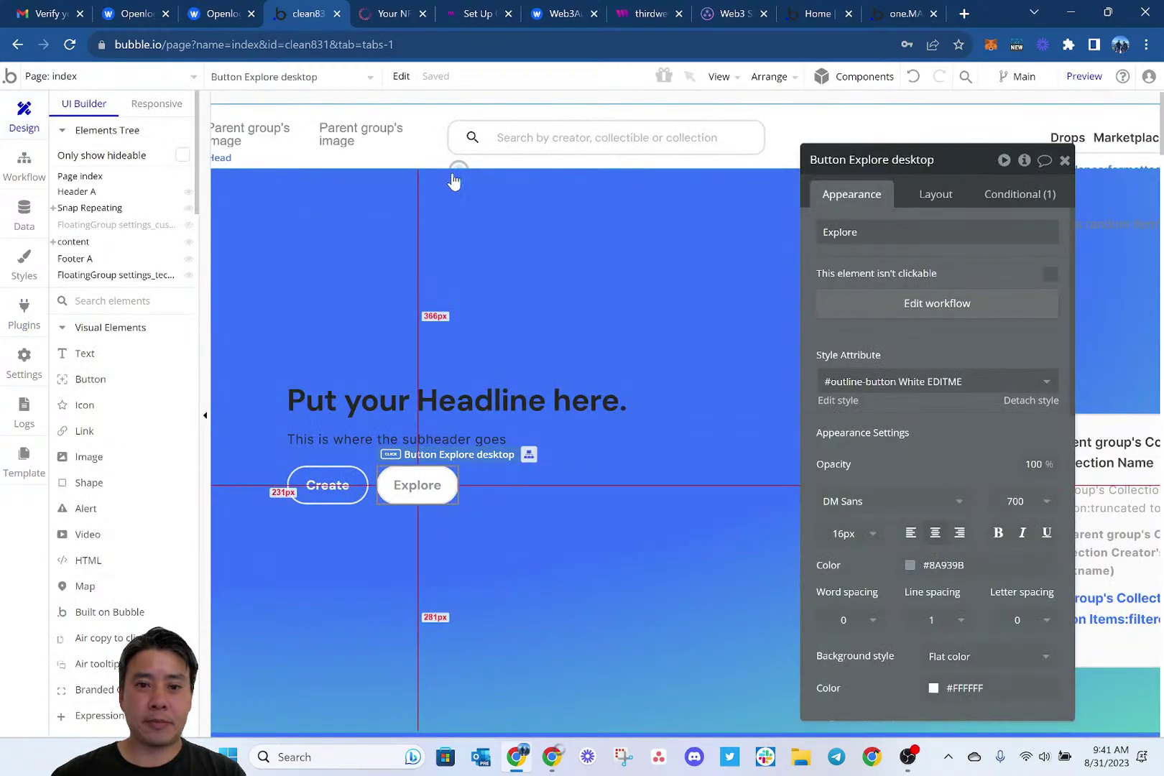
{"action": "left_click", "coordinate": [392, 9]}
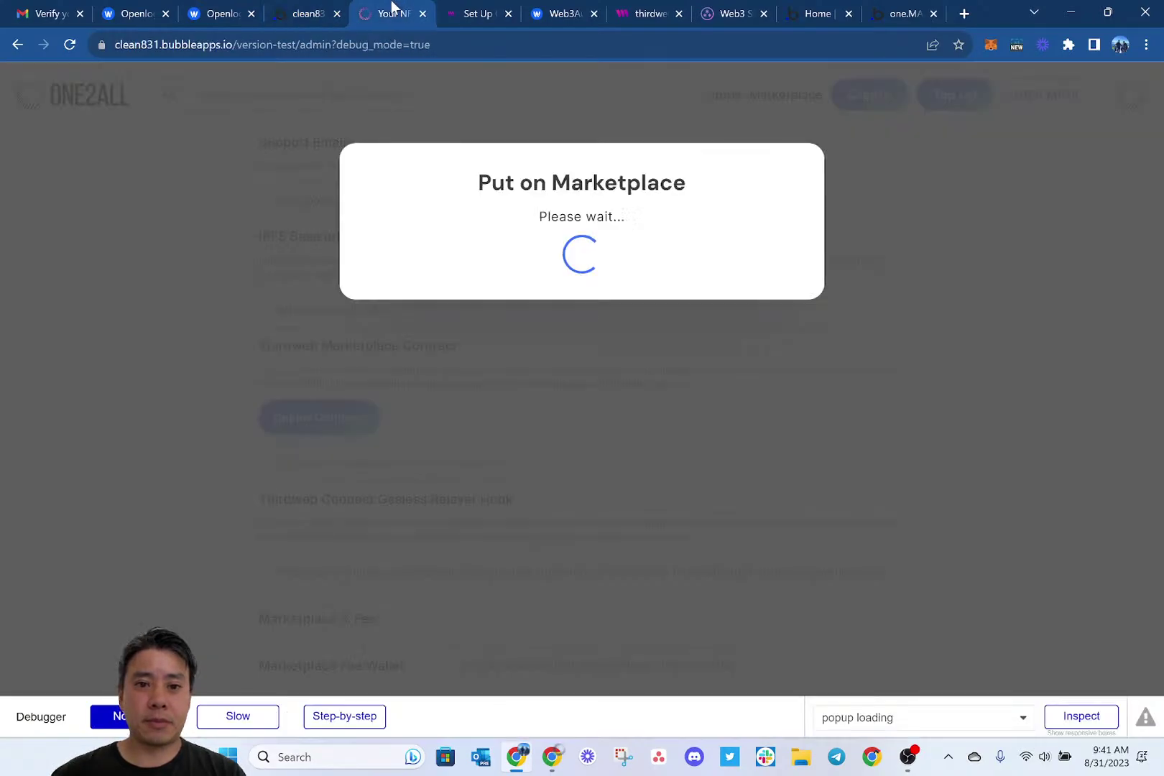
{"action": "left_click", "coordinate": [71, 45]}
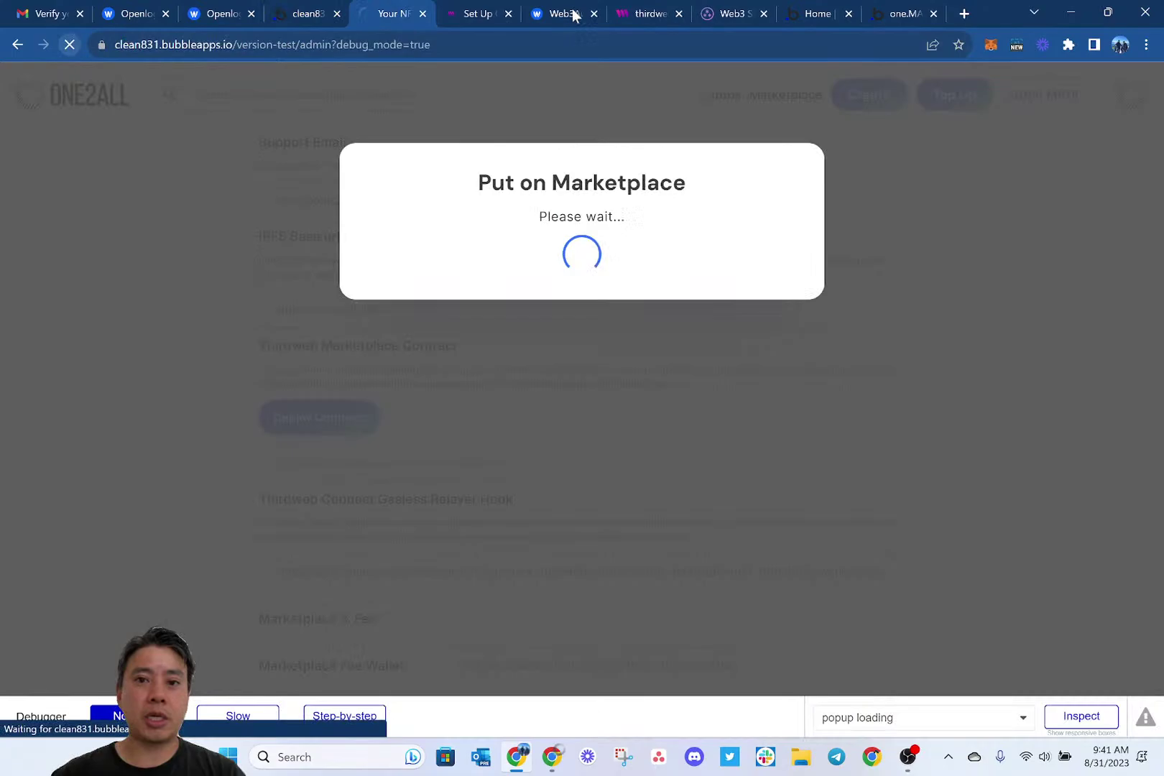
Append the bare domain clean831.bubbleapps.io to the clean831 key's Allowed Domains and save.
{"action": "left_click", "coordinate": [650, 13]}
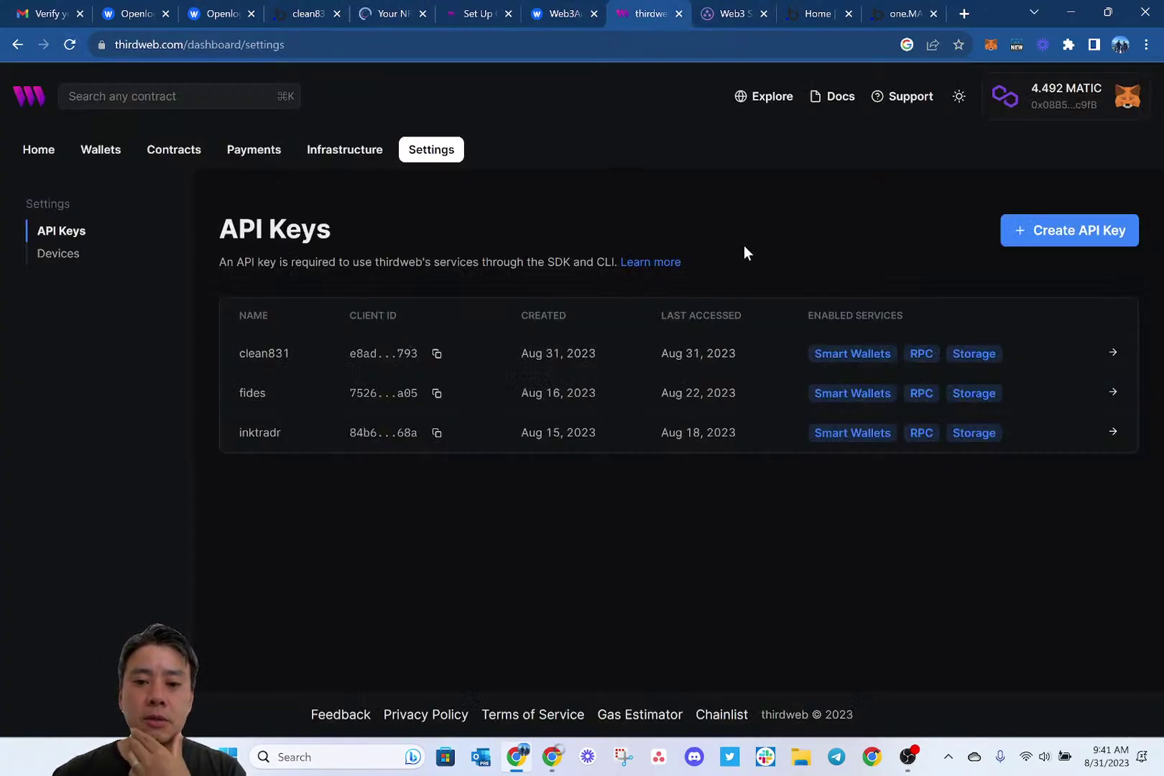
{"action": "left_click", "coordinate": [1110, 356]}
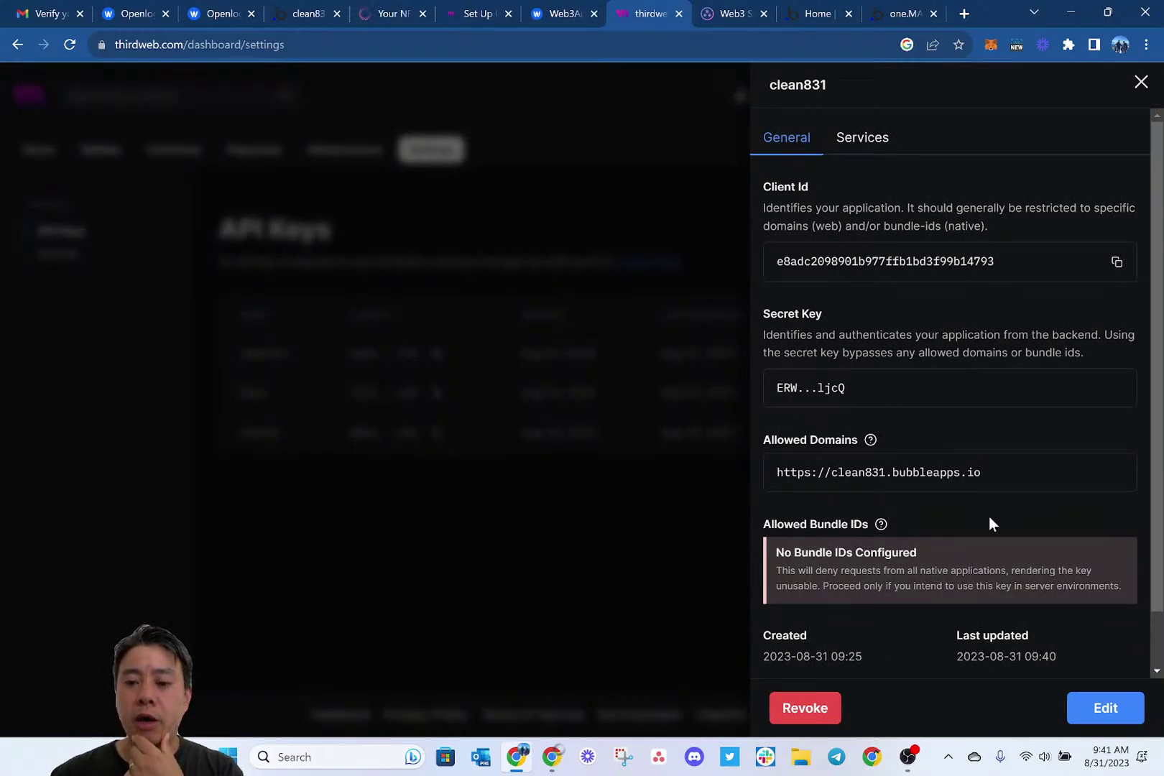
{"action": "left_click", "coordinate": [1105, 708]}
{"action": "left_click", "coordinate": [1006, 448]}
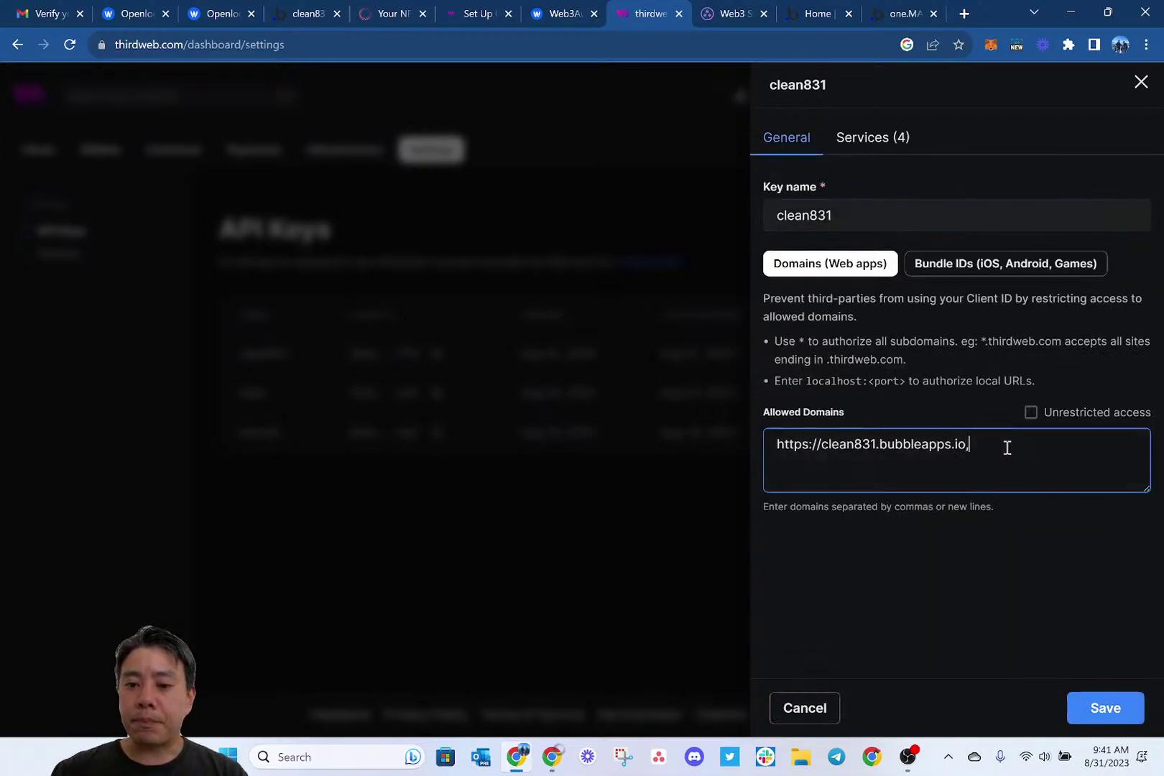
{"action": "key", "text": "ctrl+shift+Left"}
{"action": "key", "text": "ctrl+shift+Left"}
{"action": "key", "text": "ctrl+shift+Left"}
{"action": "key", "text": "ctrl+shift+Left"}
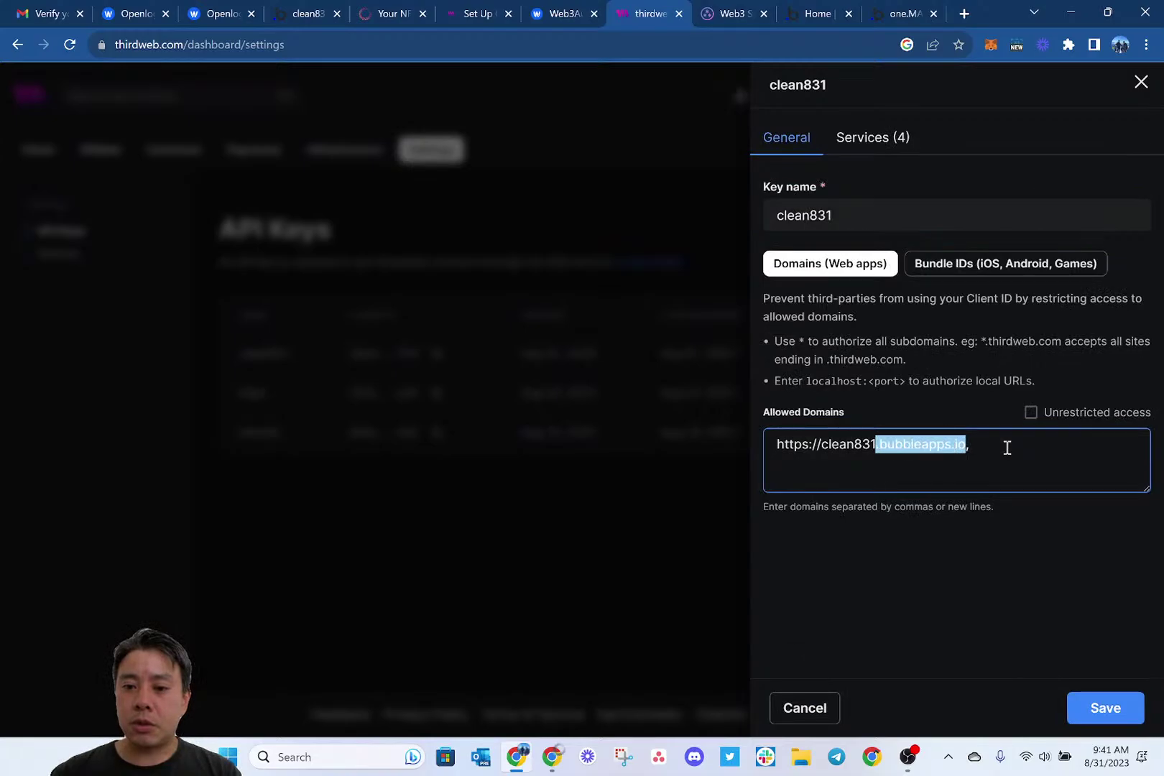
{"action": "key", "text": "ctrl+c"}
{"action": "key", "text": "End"}
{"action": "key", "text": "ctrl+v"}
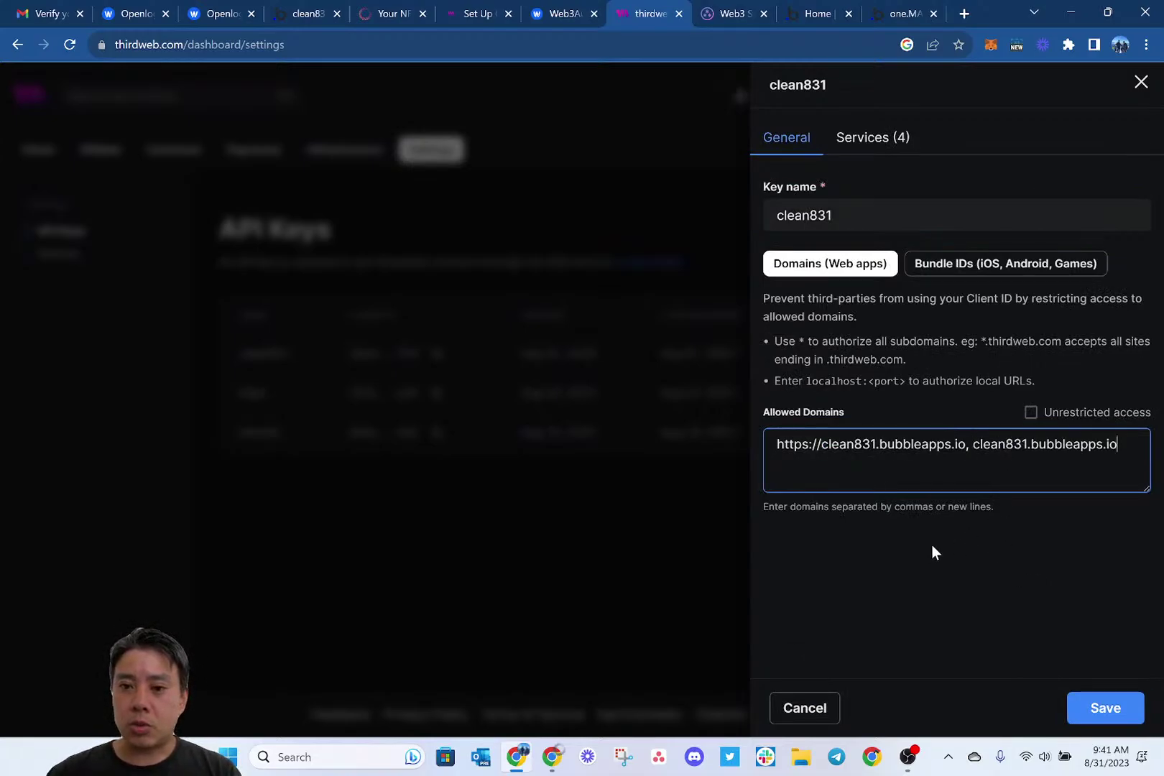
{"action": "left_click", "coordinate": [1095, 710]}
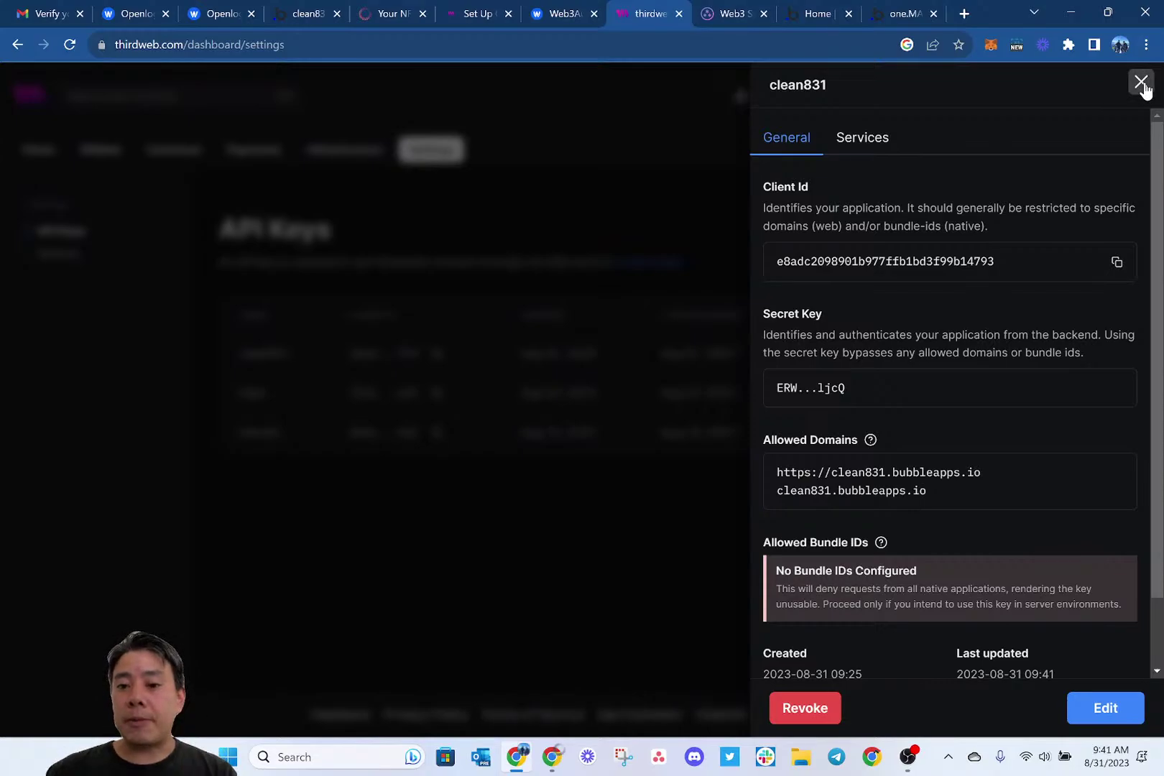
{"action": "left_click", "coordinate": [1141, 83]}
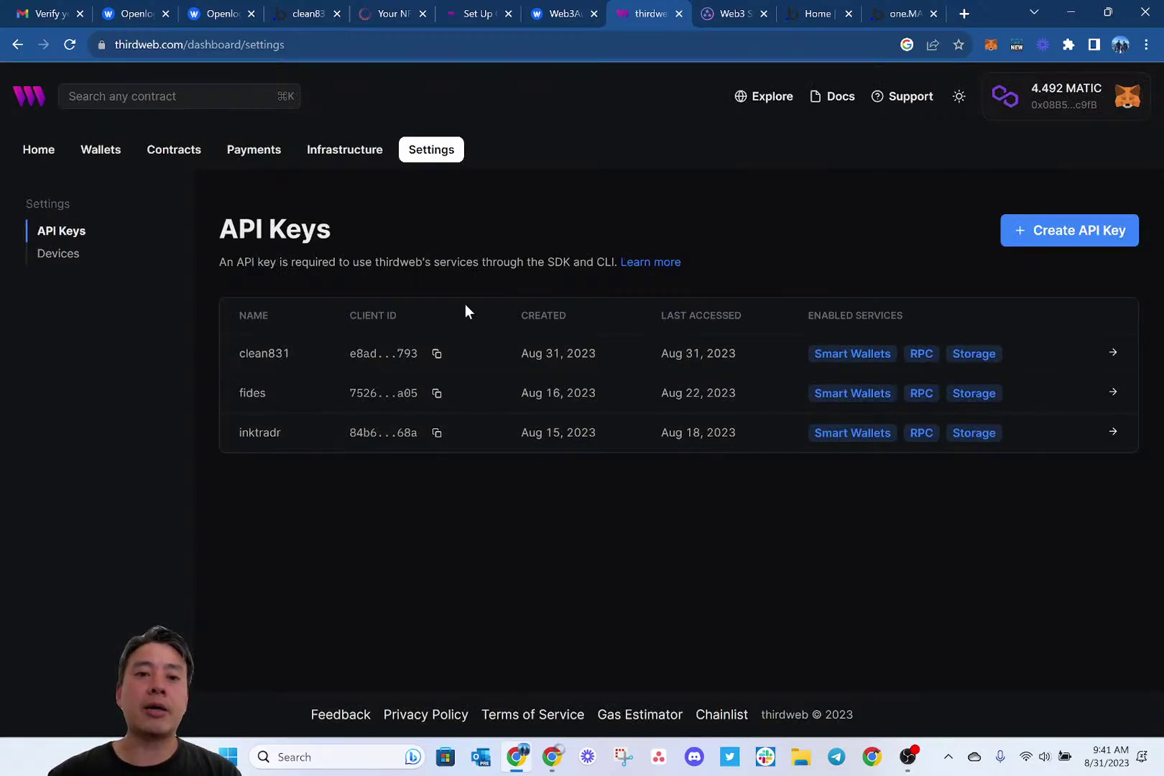
Return to the One2all admin tab and reload the settings page.
{"action": "left_click", "coordinate": [383, 11]}
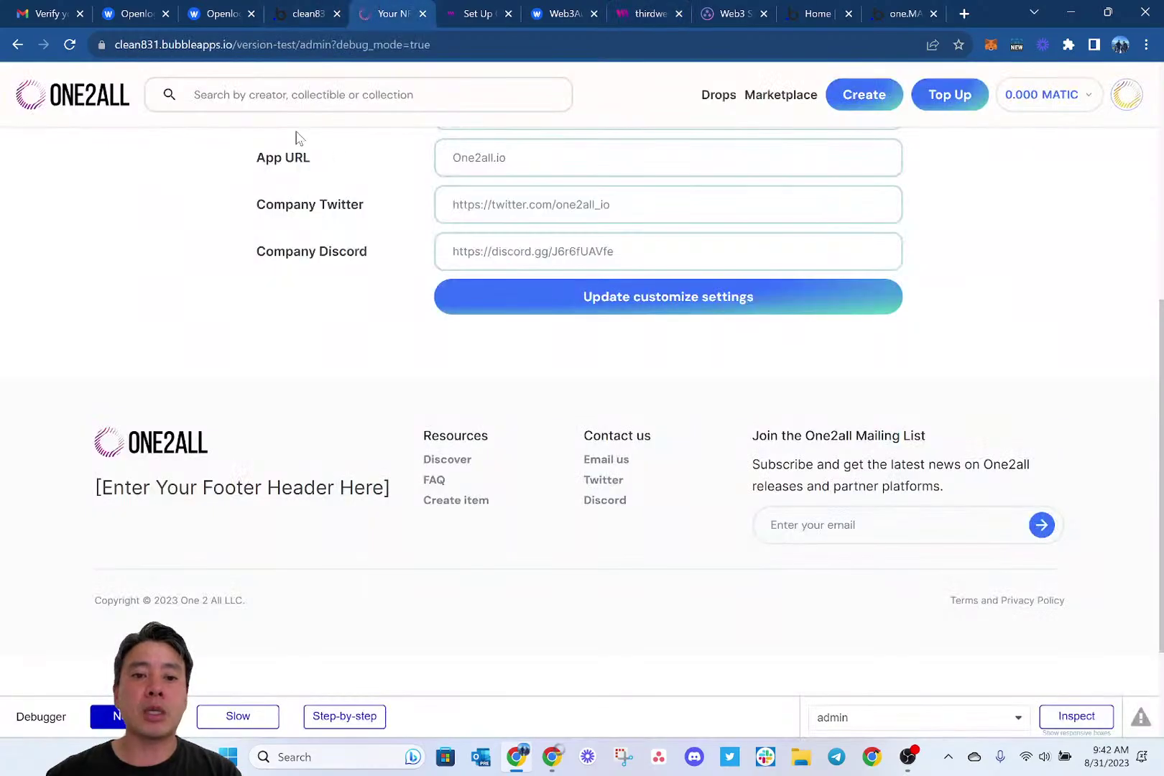
{"action": "left_click_drag", "start_coordinate": [298, 136], "coordinate": [299, 220]}
{"action": "scroll", "coordinate": [247, 273], "scroll_direction": "up", "scroll_amount": 5}
{"action": "left_click", "coordinate": [239, 299]}
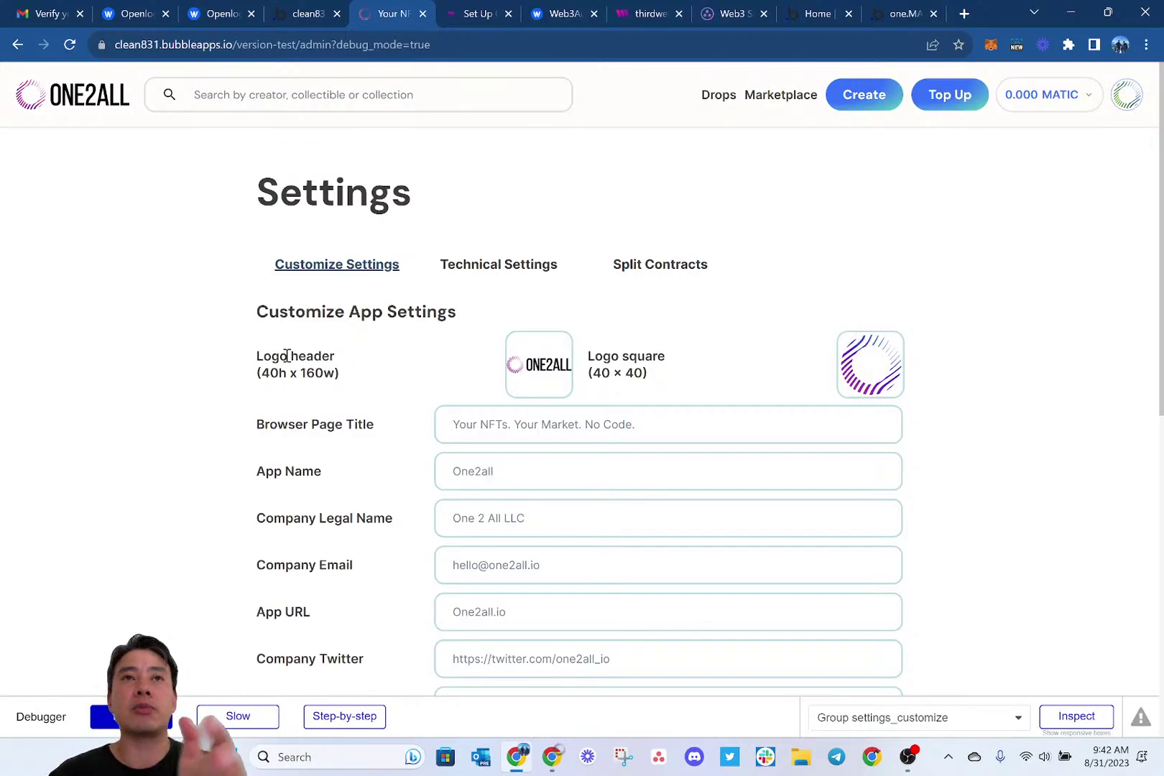
{"action": "key", "text": "ctrl+l"}
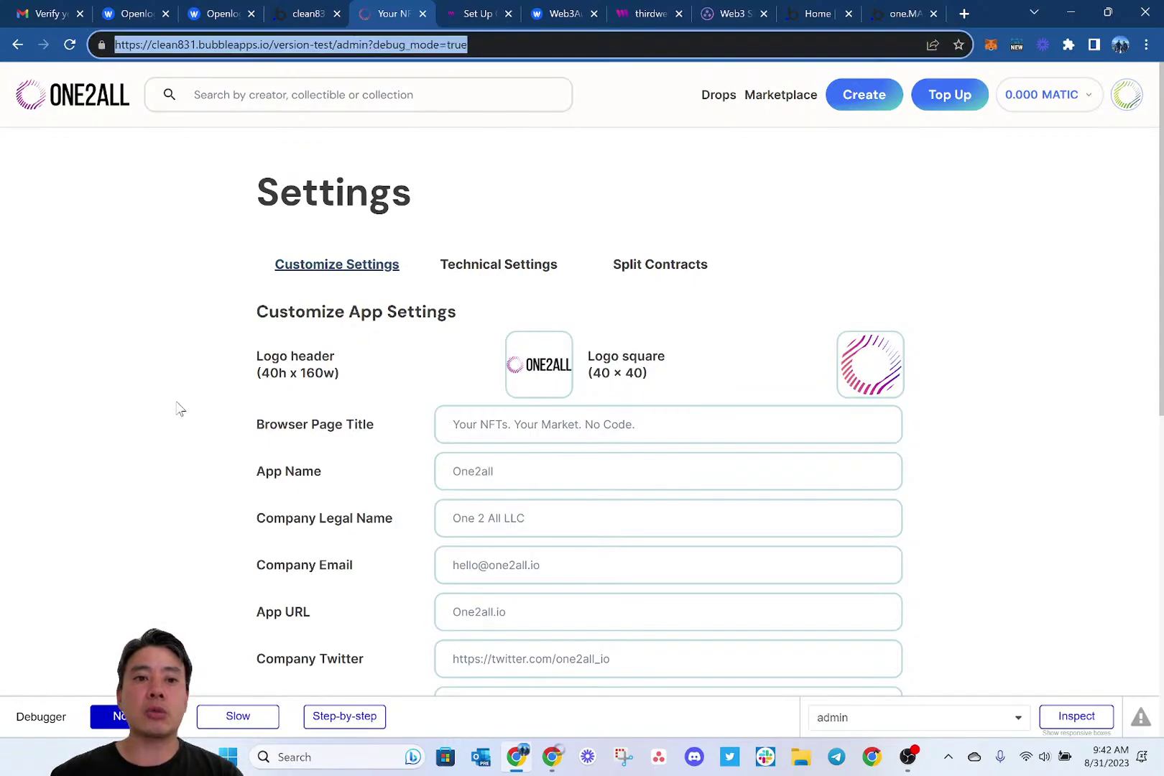
{"action": "key", "text": "Return"}
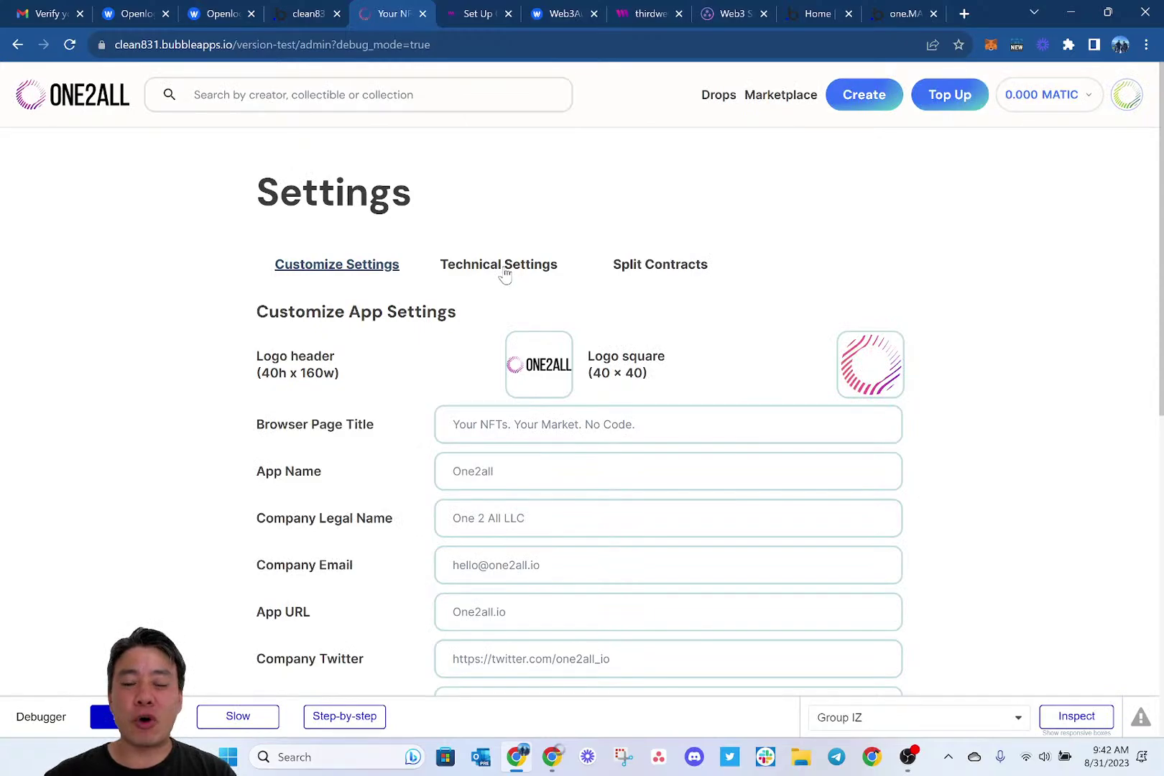
Open Technical Settings and switch the debugger to step-by-step.
{"action": "left_click", "coordinate": [505, 277]}
{"action": "scroll", "coordinate": [429, 402], "scroll_direction": "down", "scroll_amount": 5}
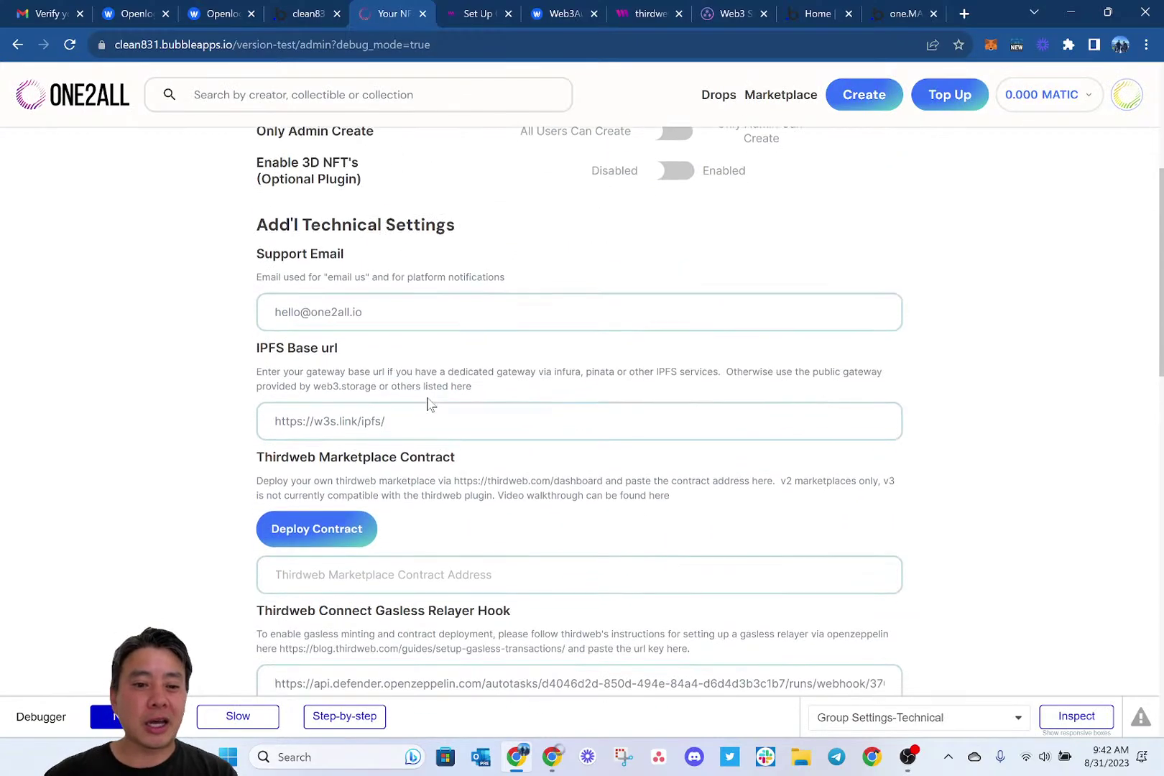
{"action": "scroll", "coordinate": [431, 405], "scroll_direction": "down", "scroll_amount": 2}
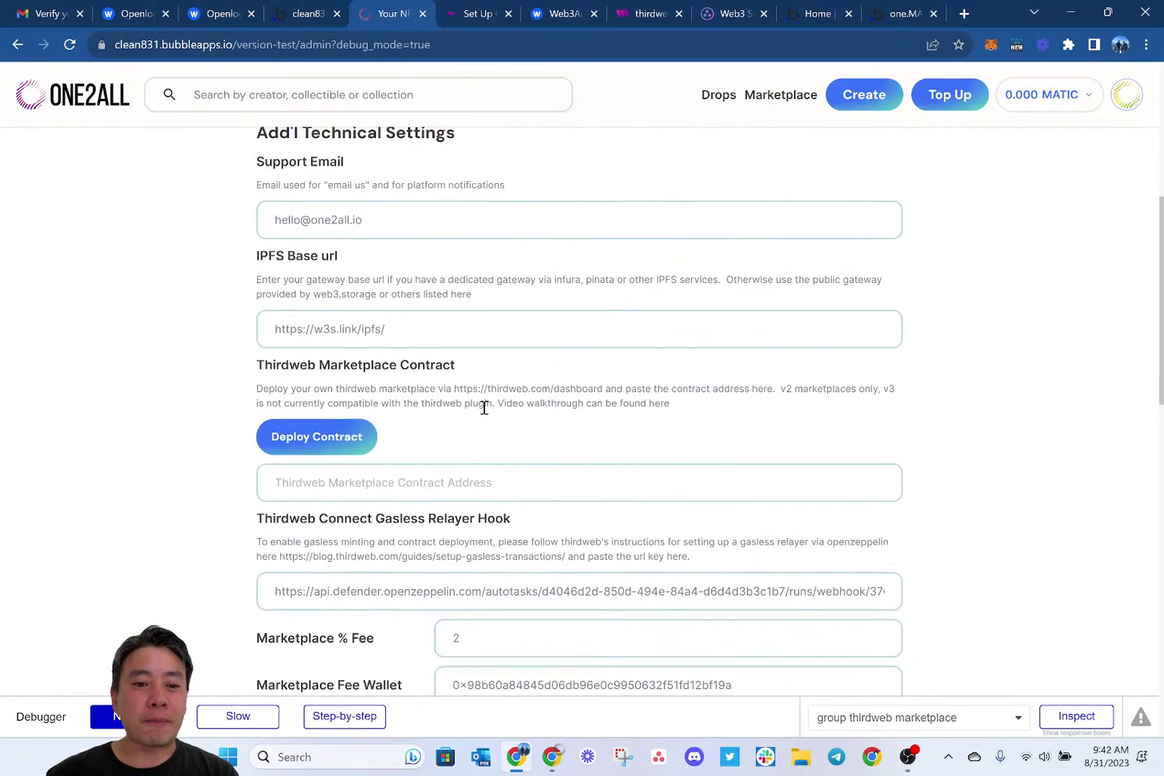
{"action": "left_click", "coordinate": [345, 715]}
Start the thirdweb marketplace deployment and confirm it with a 2% platform fee.
{"action": "left_click", "coordinate": [322, 438]}
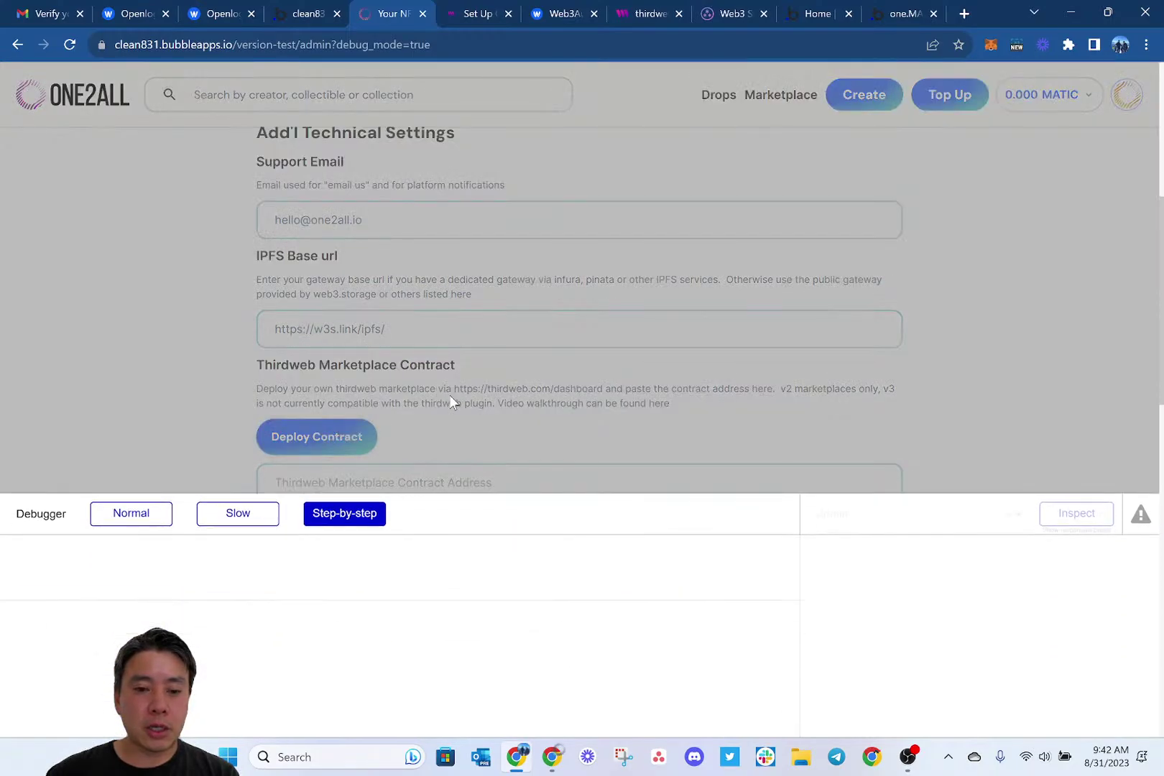
{"action": "left_click", "coordinate": [357, 515]}
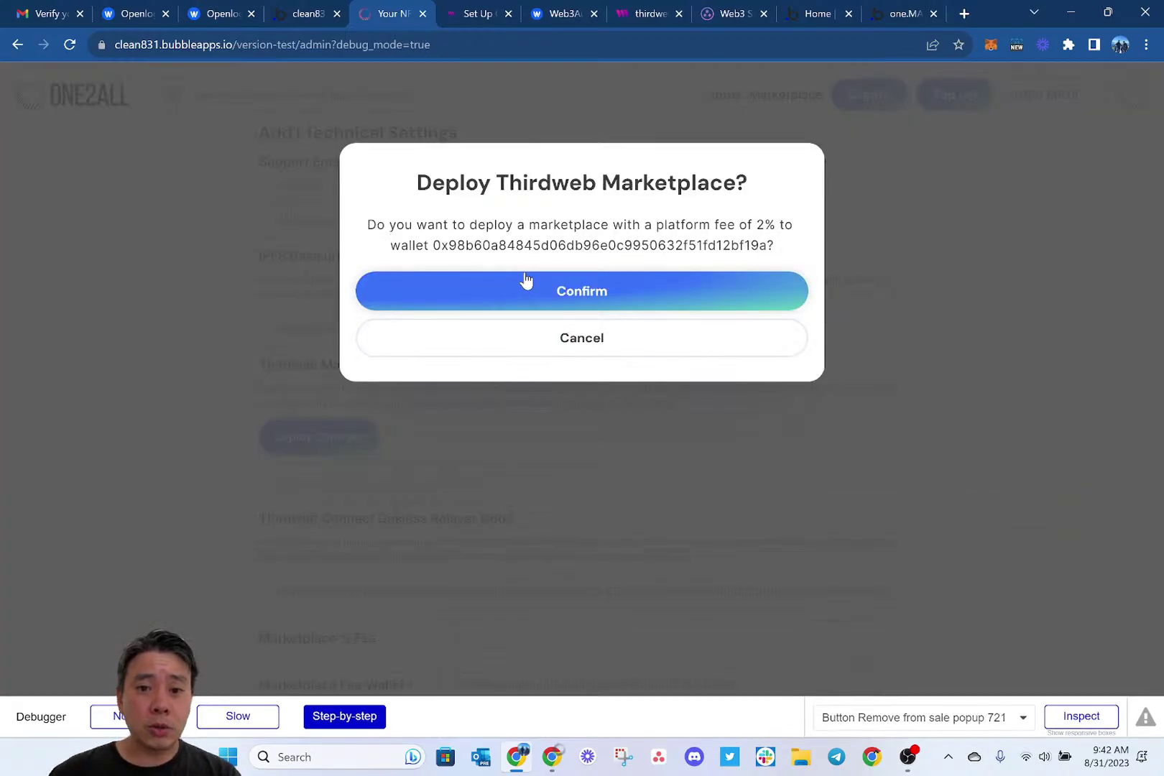
{"action": "left_click", "coordinate": [498, 288]}
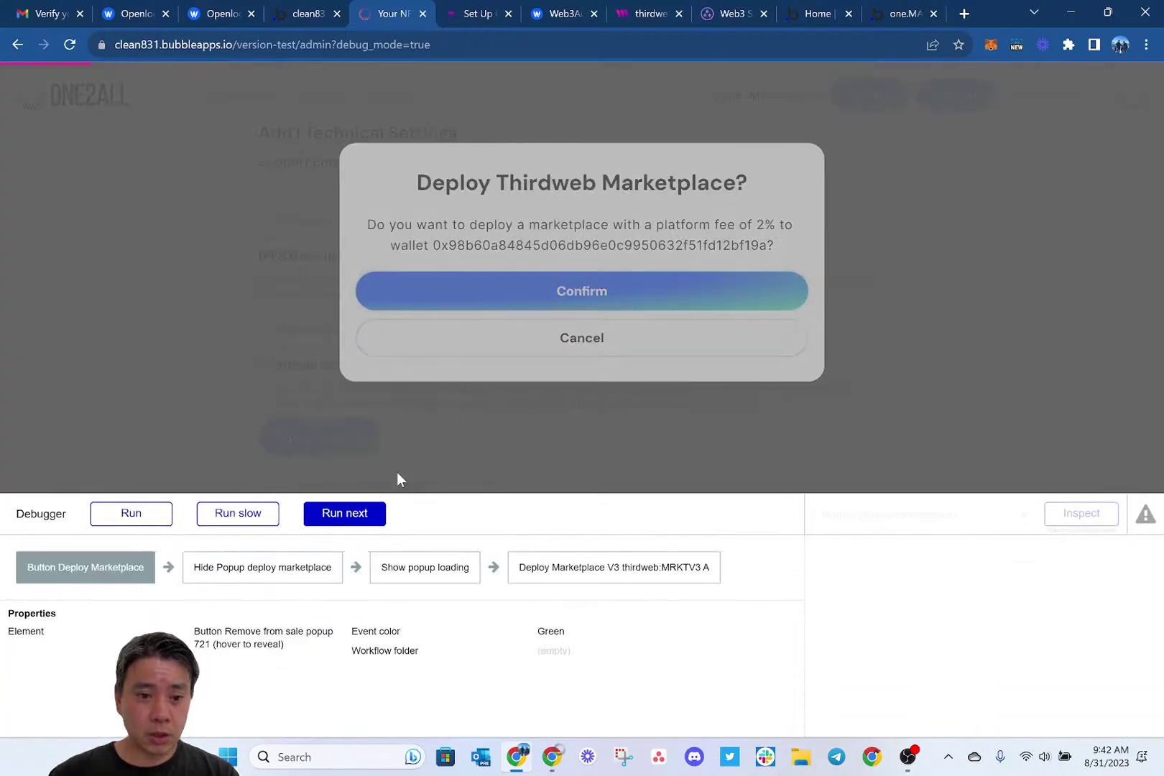
Run the remaining deployment steps and open the console showing constructor-arguments errors.
{"action": "left_click", "coordinate": [350, 510]}
{"action": "left_click", "coordinate": [350, 510]}
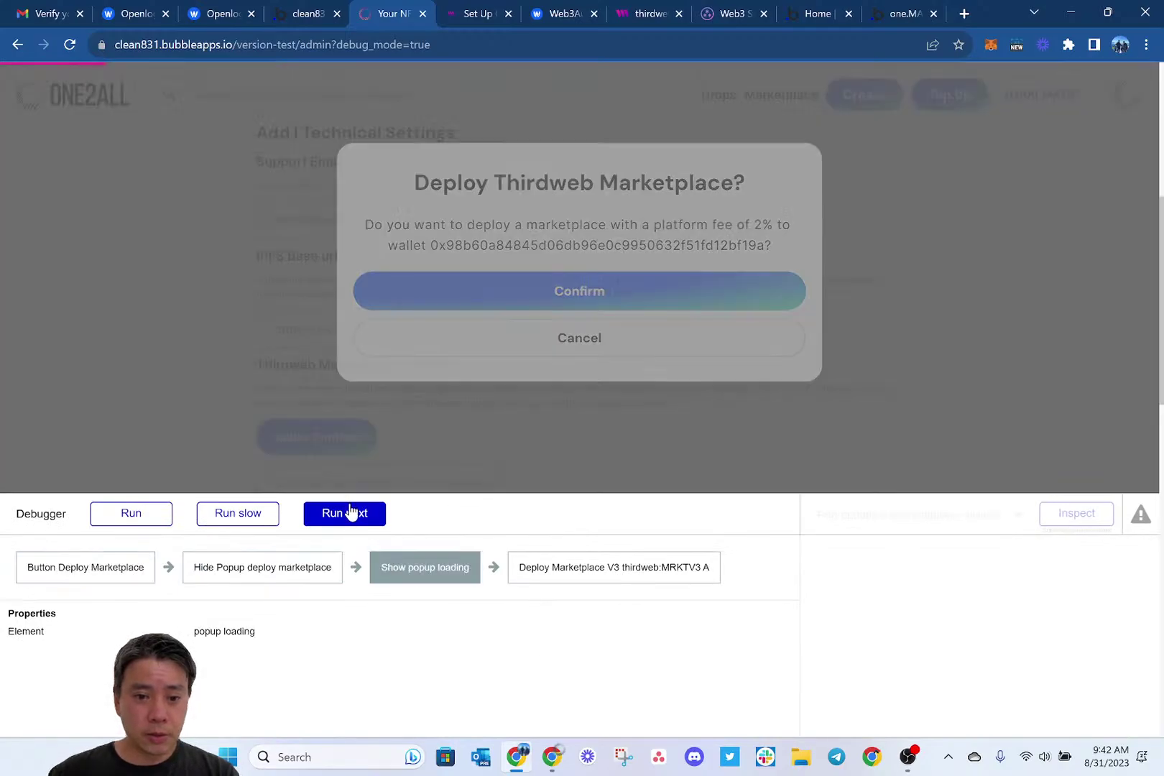
{"action": "left_click", "coordinate": [350, 510]}
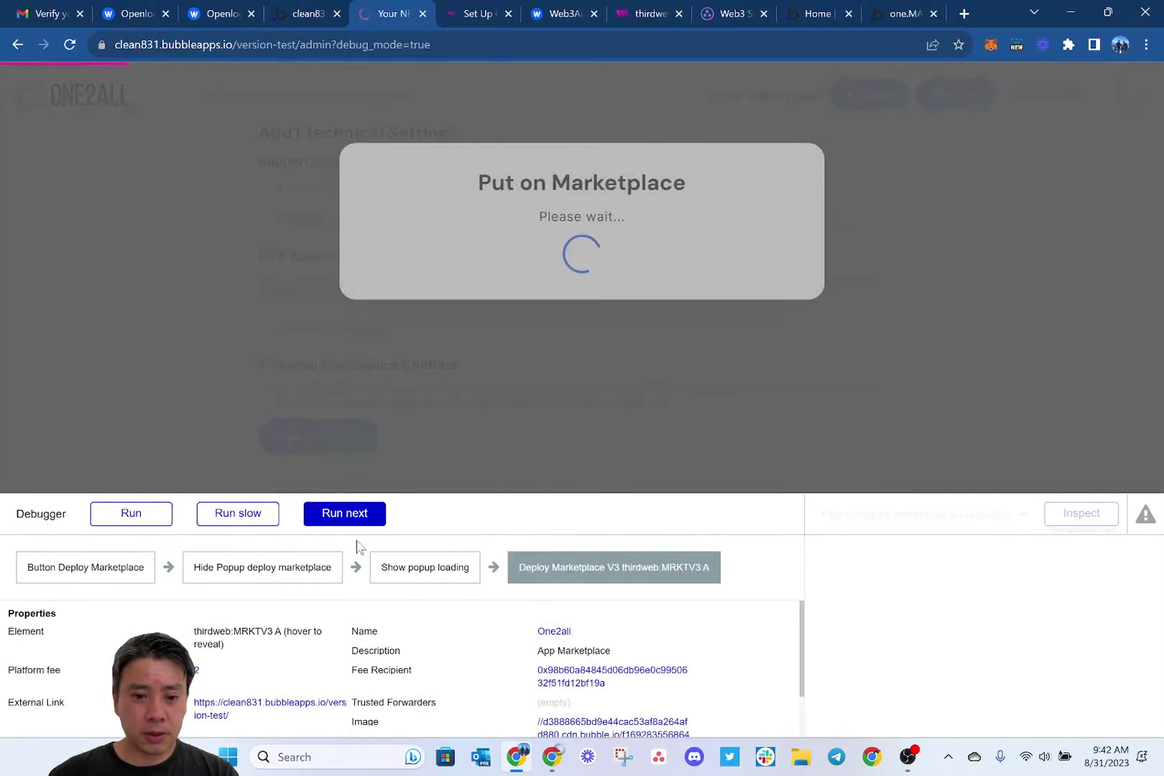
{"action": "scroll", "coordinate": [368, 627], "scroll_direction": "down", "scroll_amount": 1}
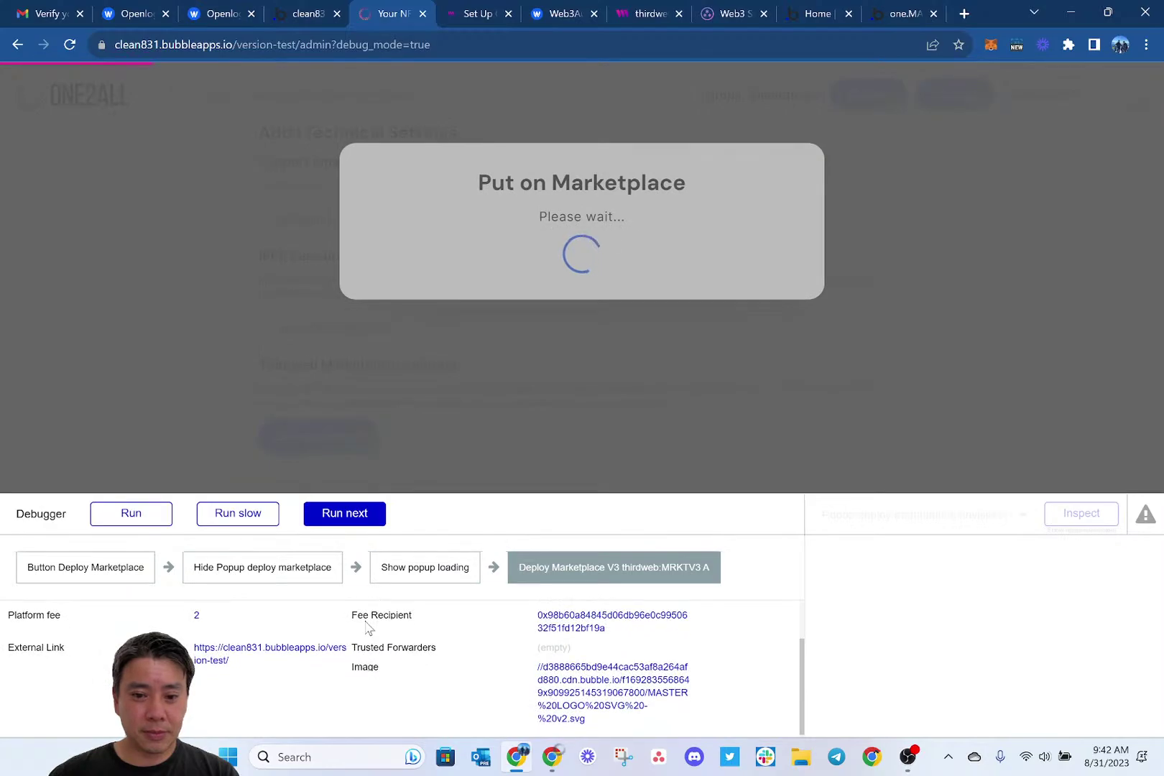
{"action": "scroll", "coordinate": [368, 628], "scroll_direction": "up", "scroll_amount": 1}
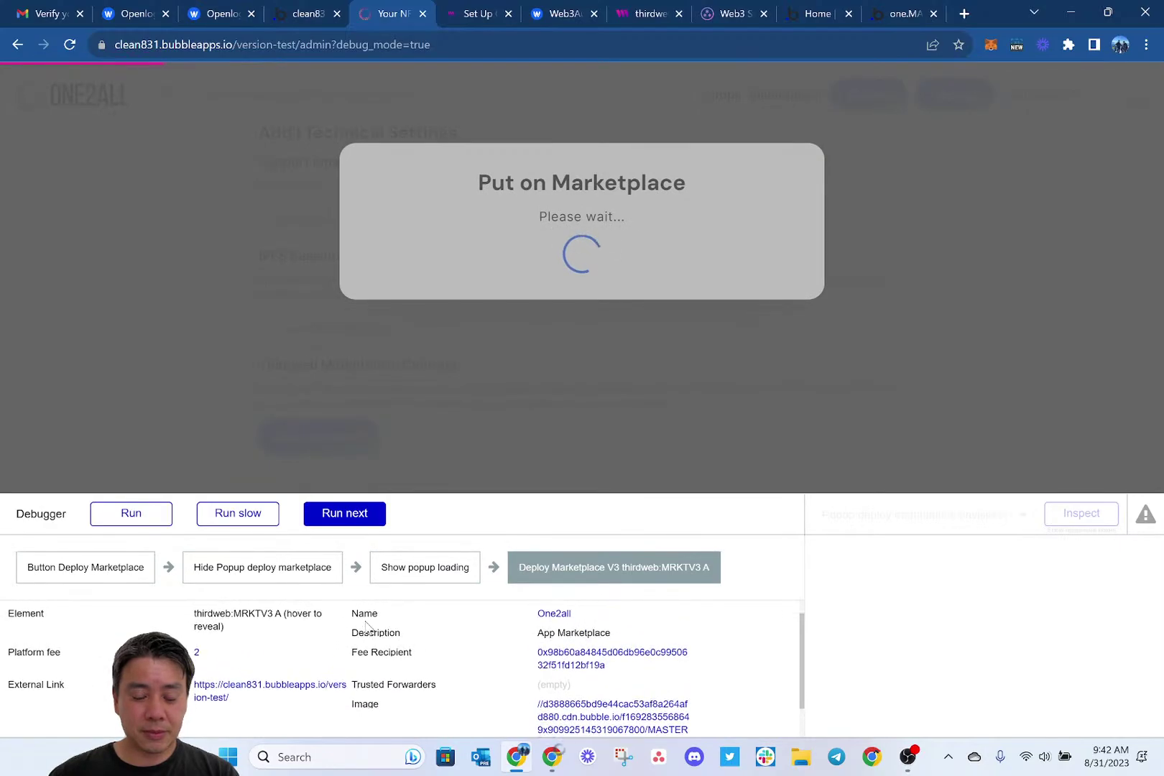
{"action": "left_click", "coordinate": [346, 513]}
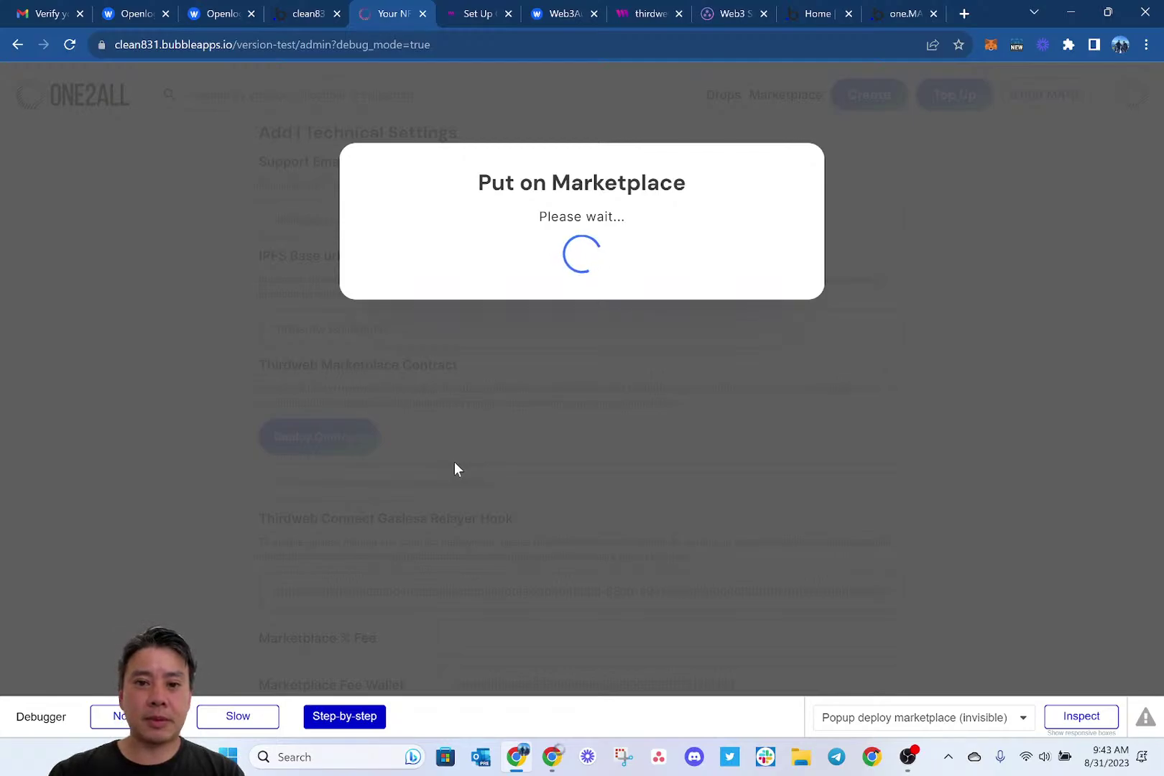
{"action": "key", "text": "ctrl+shift+i"}
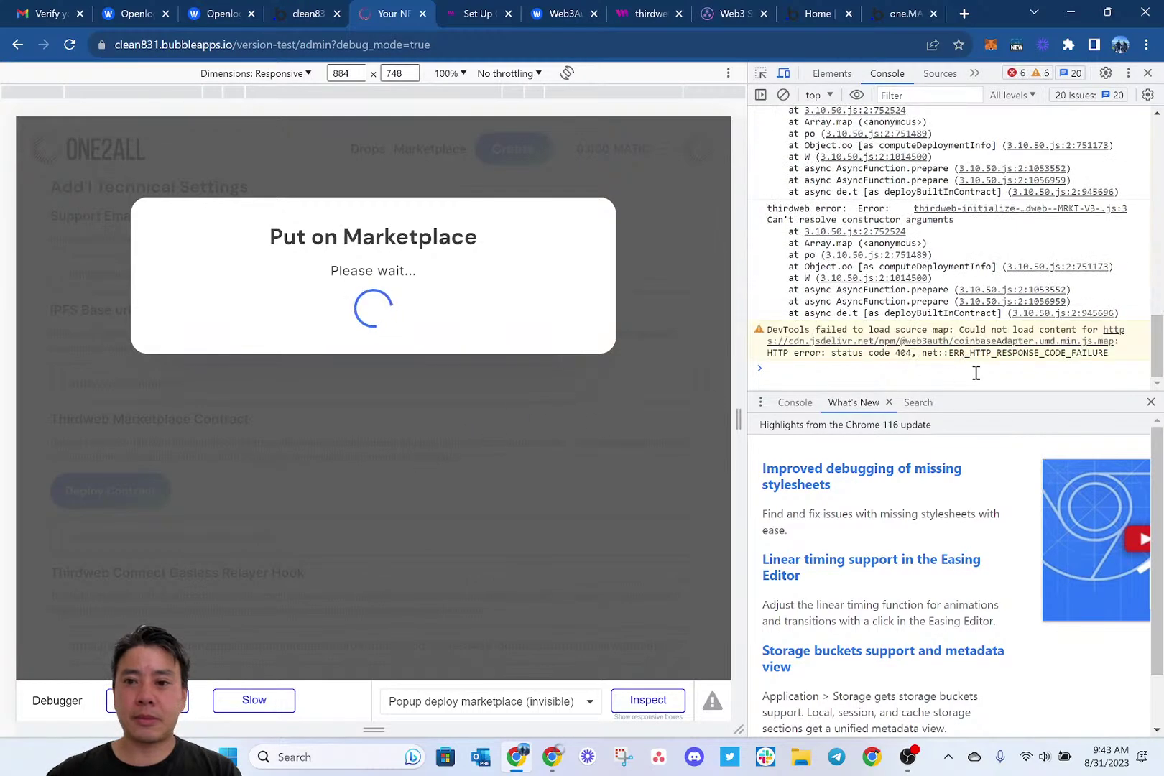
Close DevTools, resume the stalled workflow in the debugger, and return to the Bubble editor.
{"action": "scroll", "coordinate": [955, 294], "scroll_direction": "up", "scroll_amount": 1}
{"action": "scroll", "coordinate": [956, 295], "scroll_direction": "up", "scroll_amount": 2}
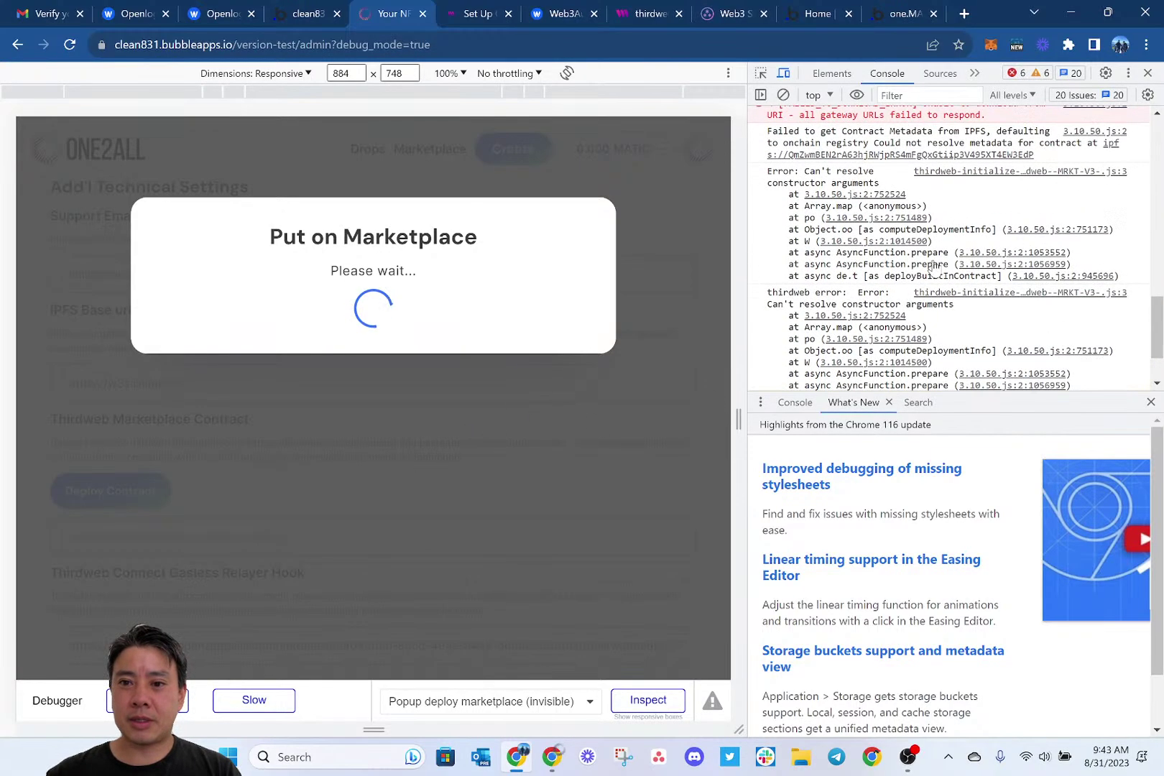
{"action": "scroll", "coordinate": [934, 267], "scroll_direction": "up", "scroll_amount": 3}
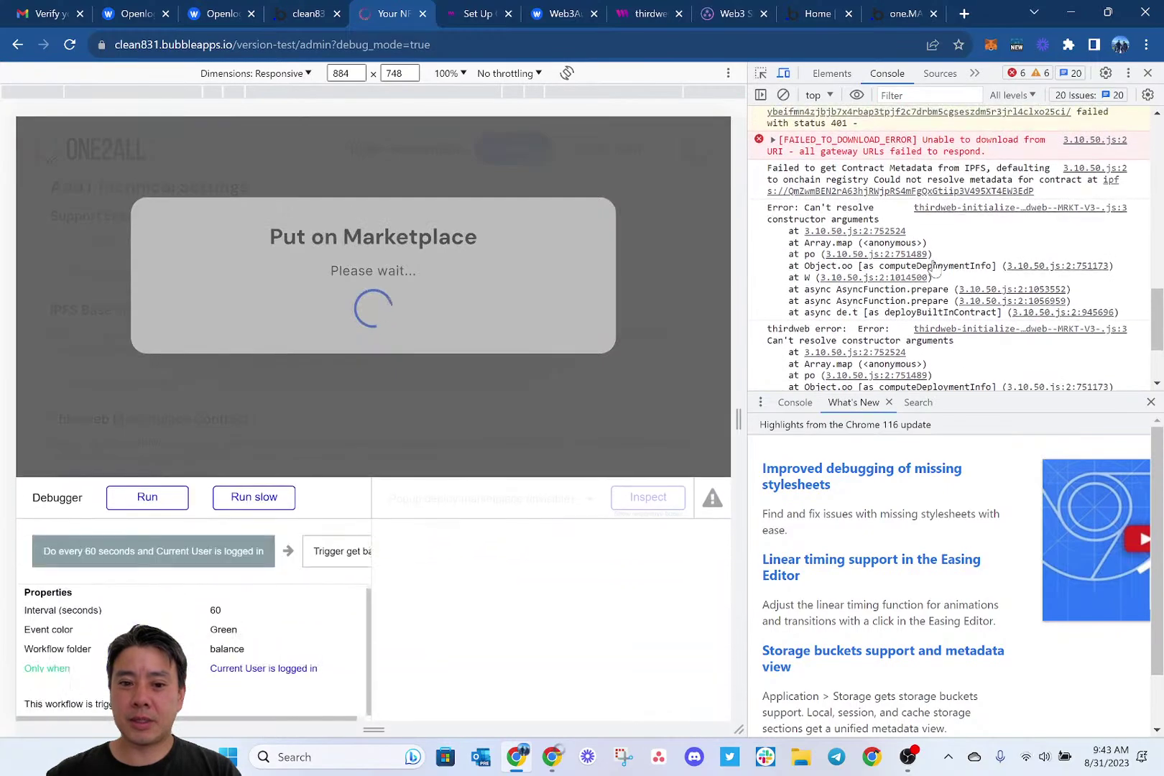
{"action": "scroll", "coordinate": [848, 270], "scroll_direction": "up", "scroll_amount": 1}
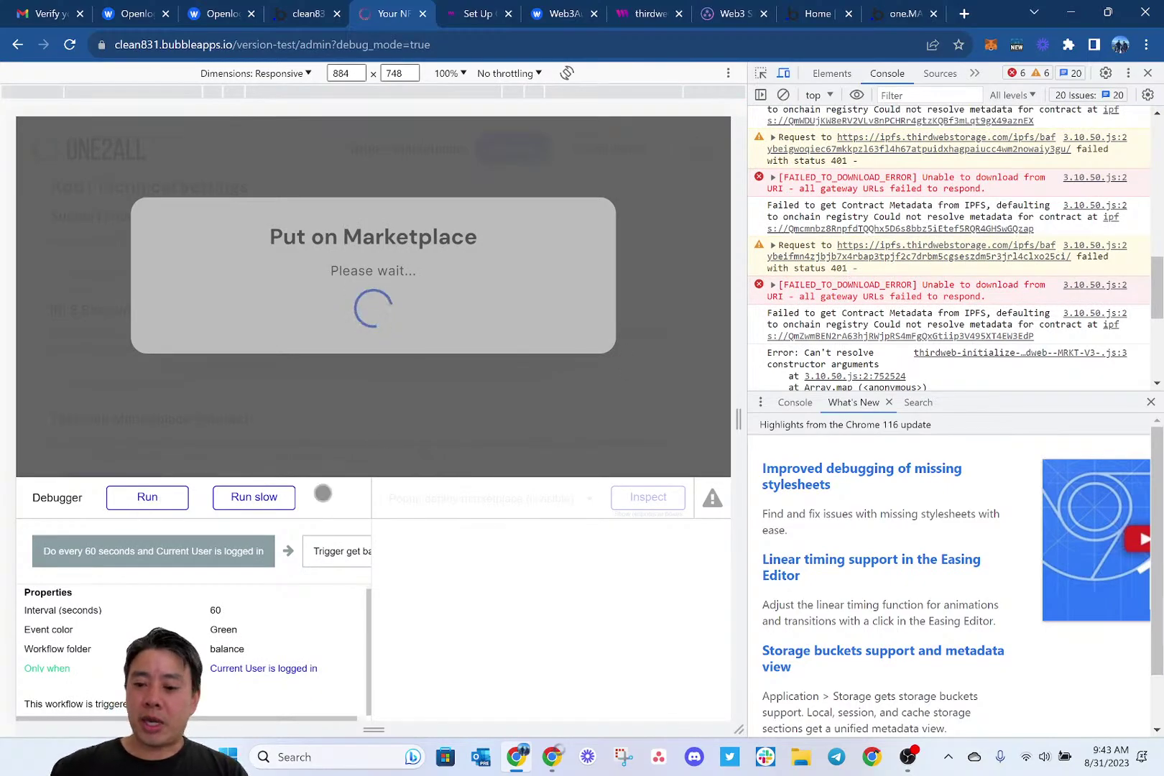
{"action": "key", "text": "F12"}
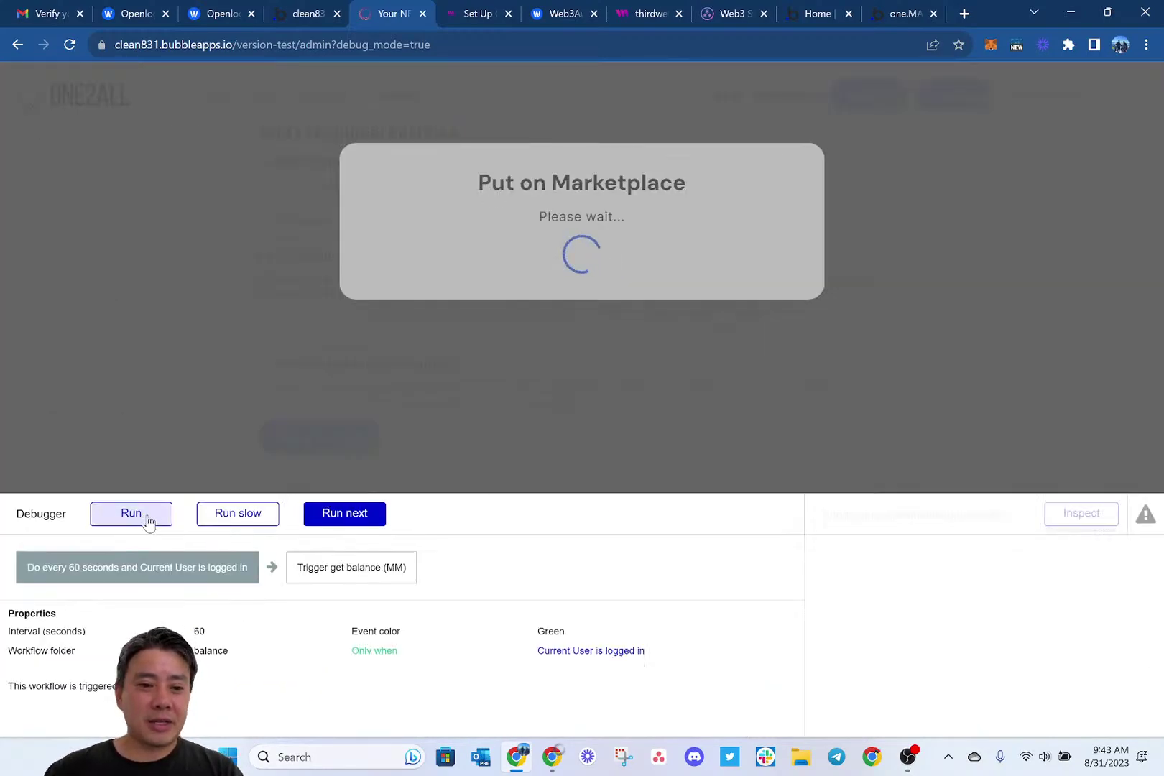
{"action": "left_click", "coordinate": [149, 517]}
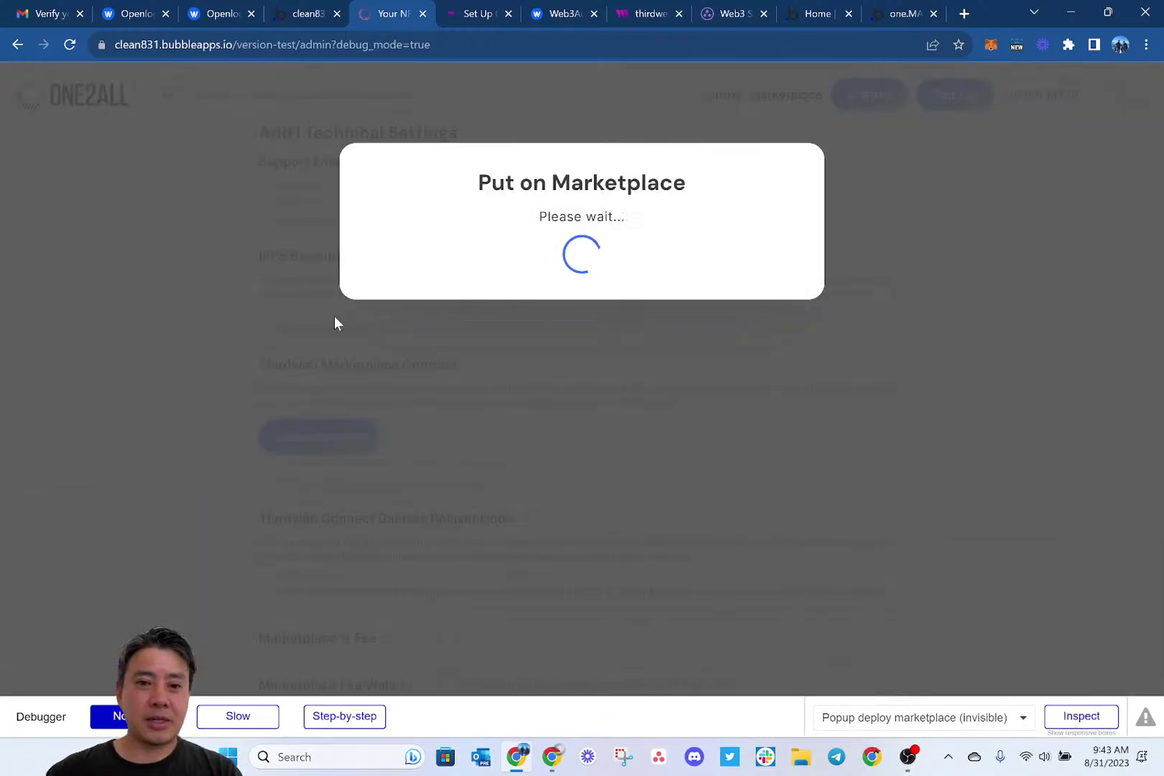
{"action": "left_click", "coordinate": [308, 14]}
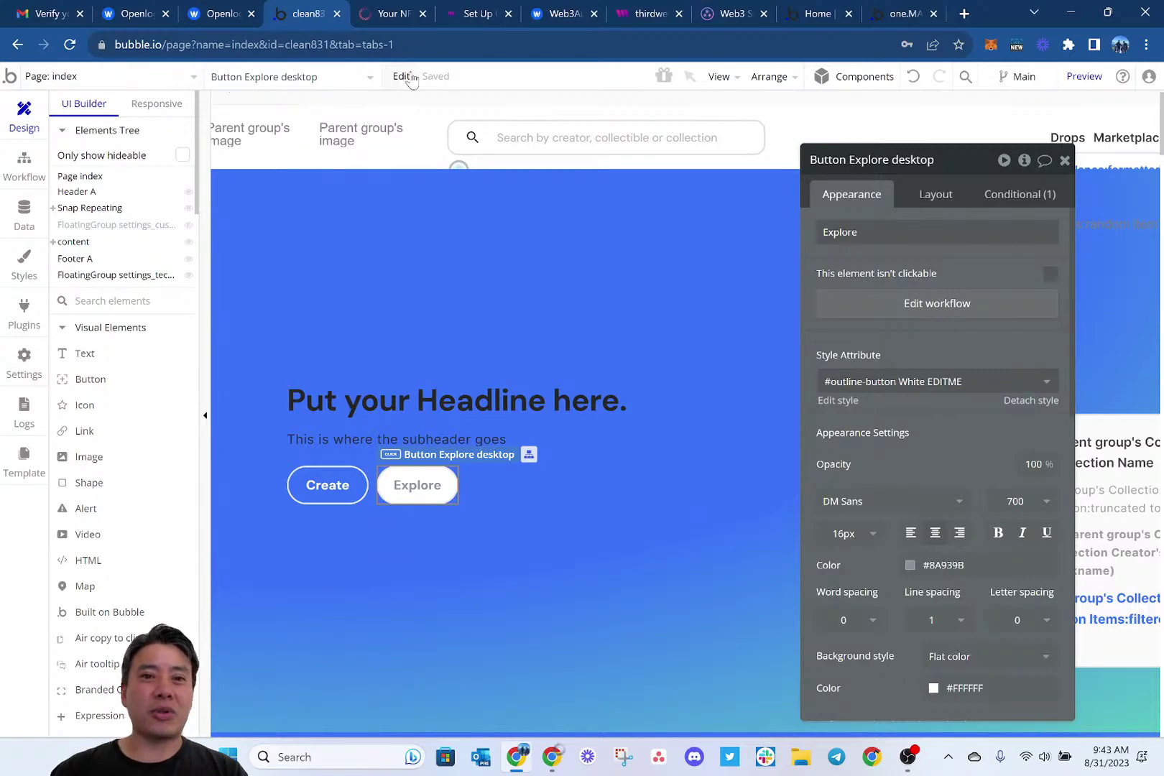
Request a web3.storage login link for the test account's e-mail address.
{"action": "left_click", "coordinate": [708, 18]}
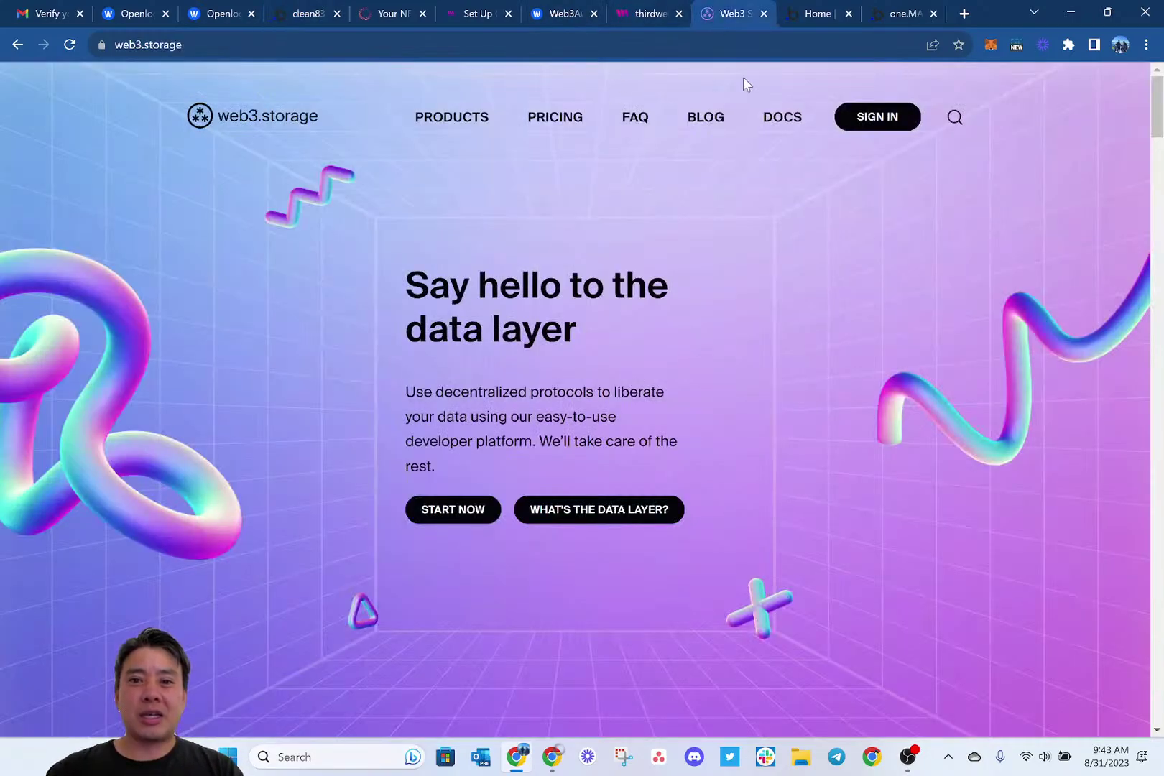
{"action": "left_click", "coordinate": [885, 123]}
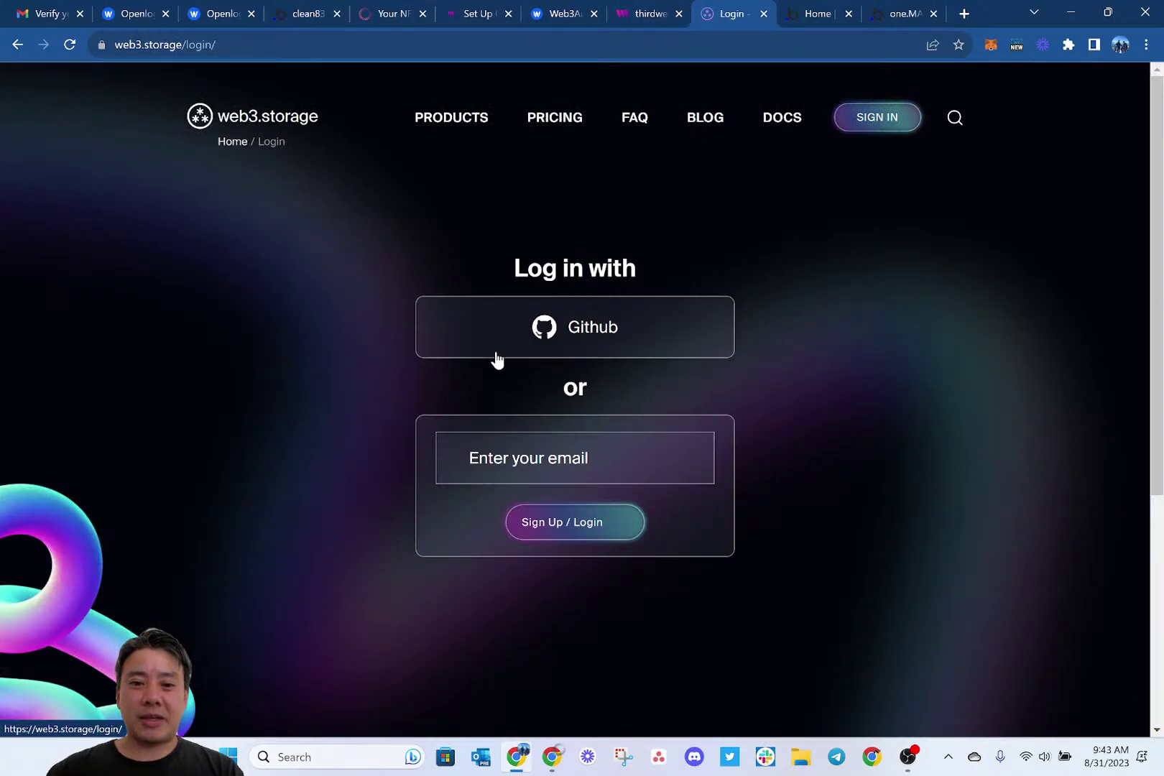
{"action": "left_click", "coordinate": [521, 461]}
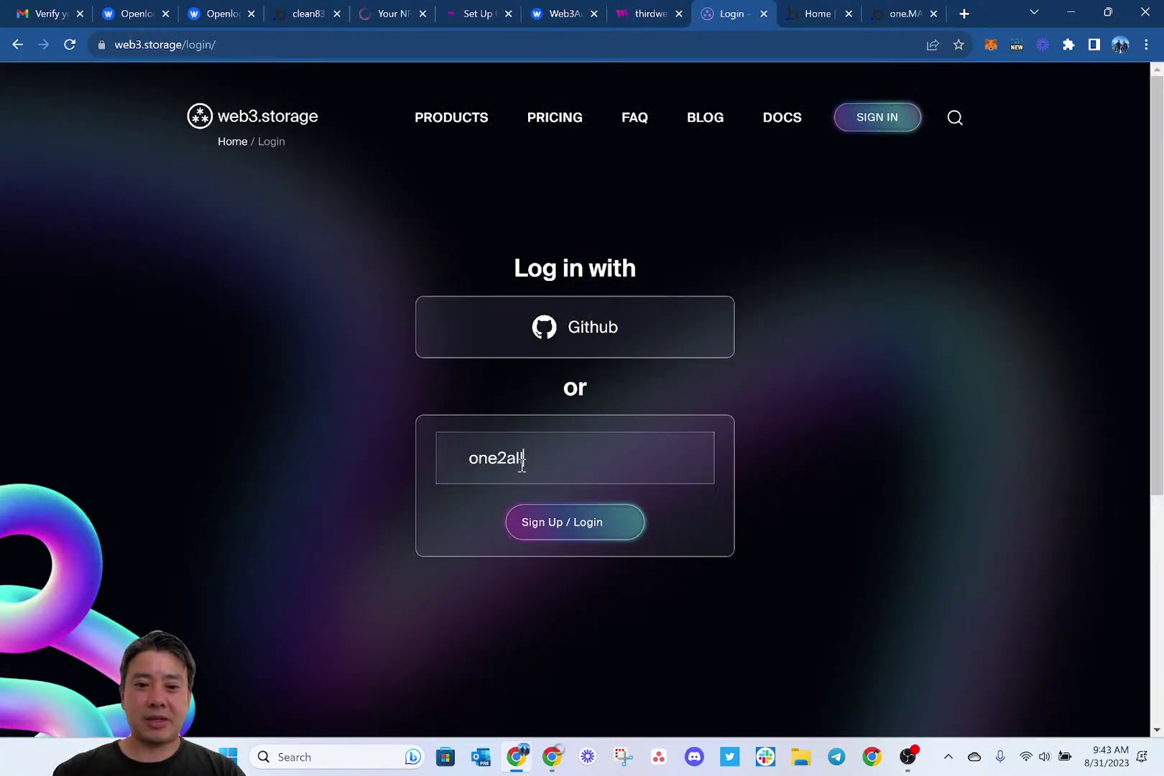
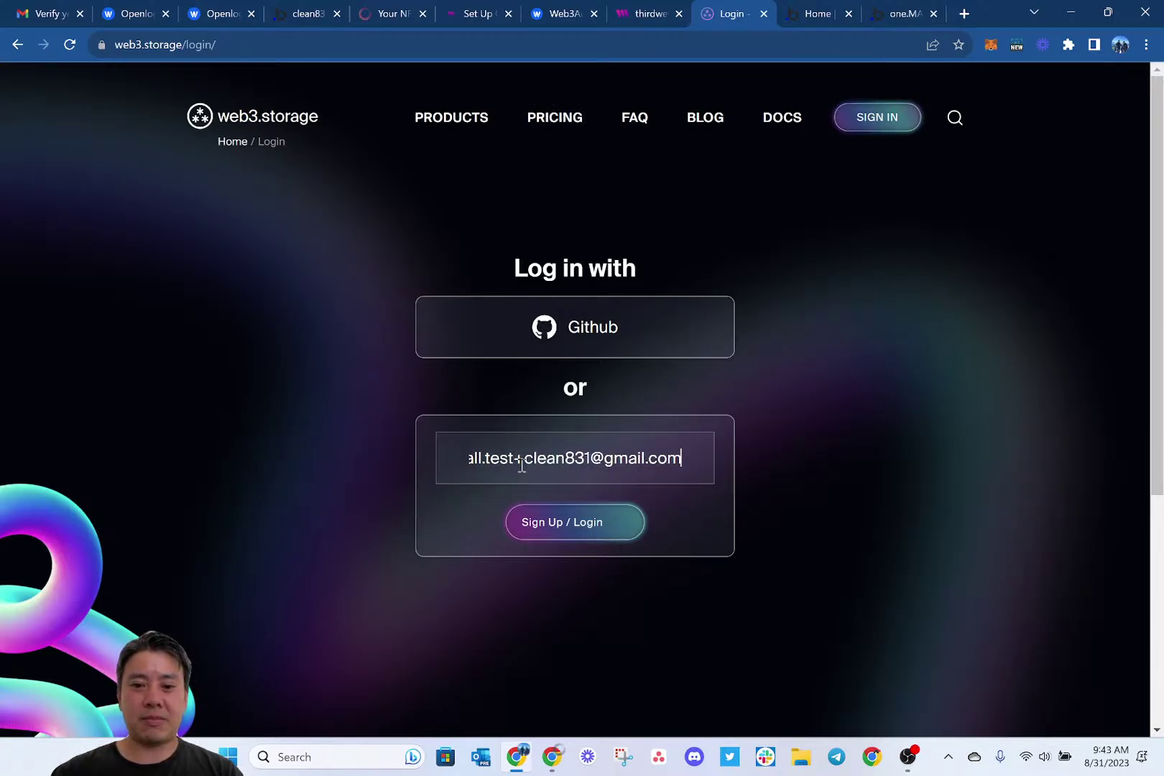
{"action": "left_click", "coordinate": [564, 519]}
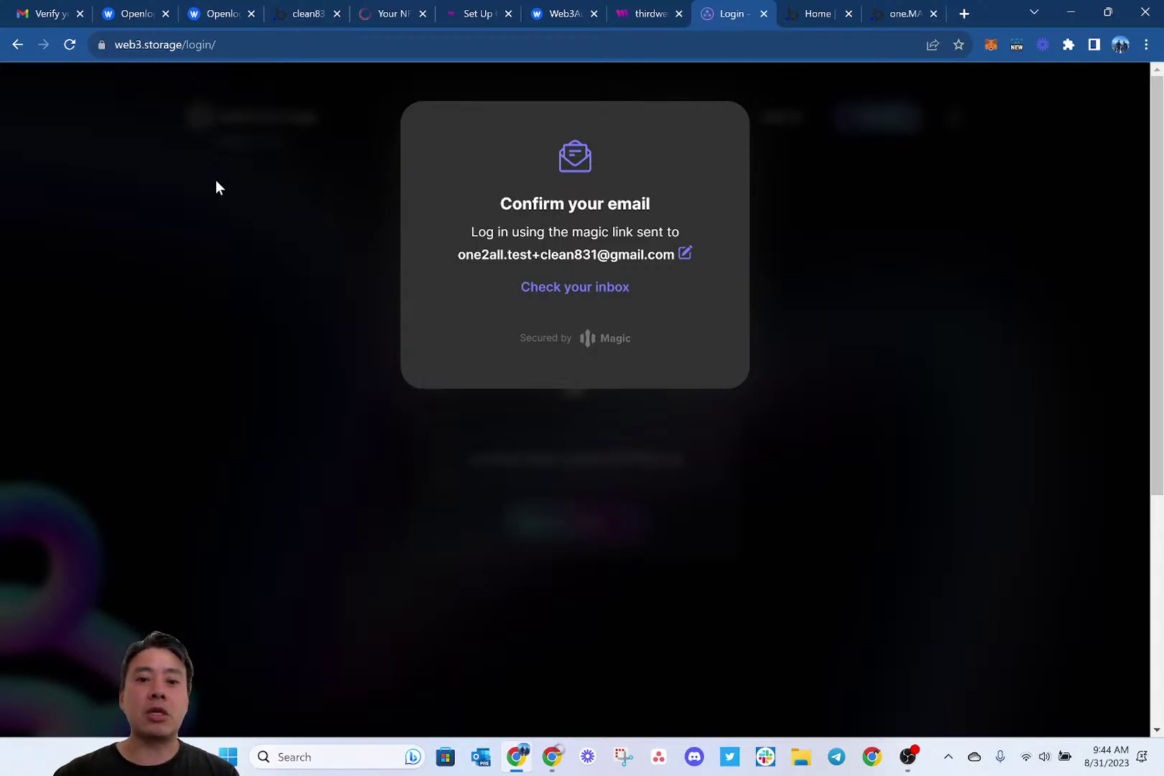
Open the Log in to web3.storage e-mail in Gmail and follow its magic link.
{"action": "left_click", "coordinate": [46, 13]}
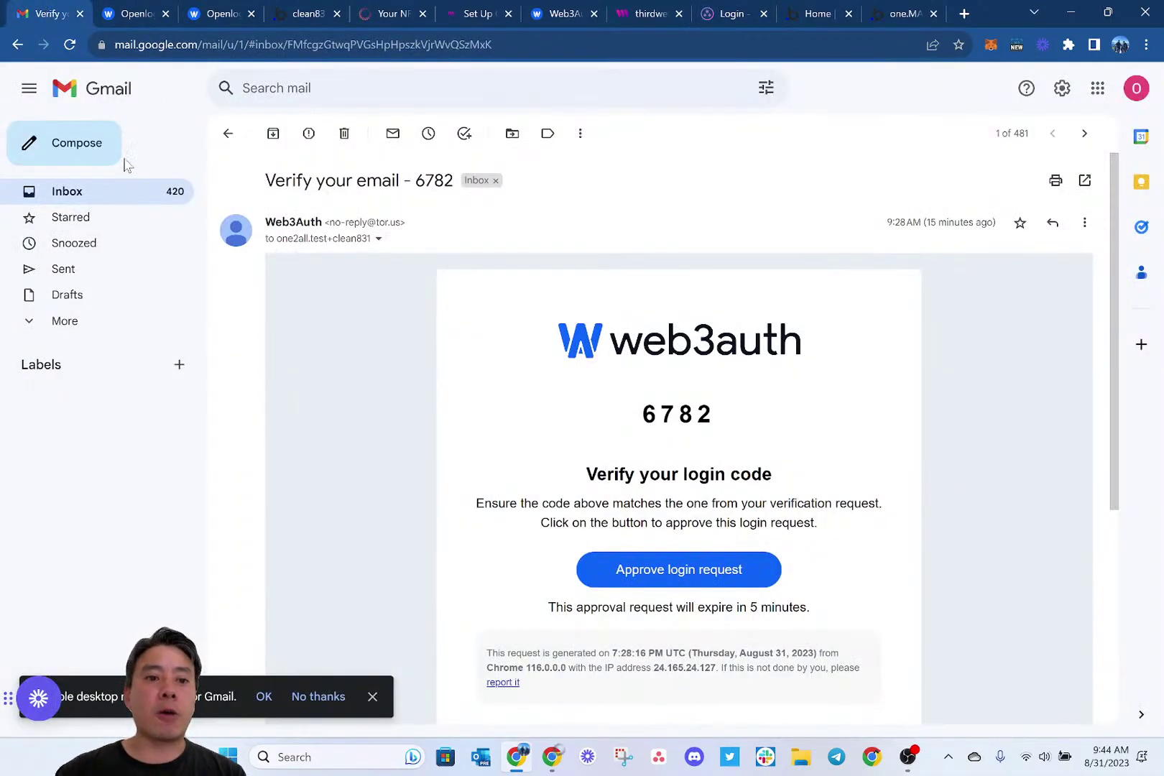
{"action": "left_click", "coordinate": [108, 198]}
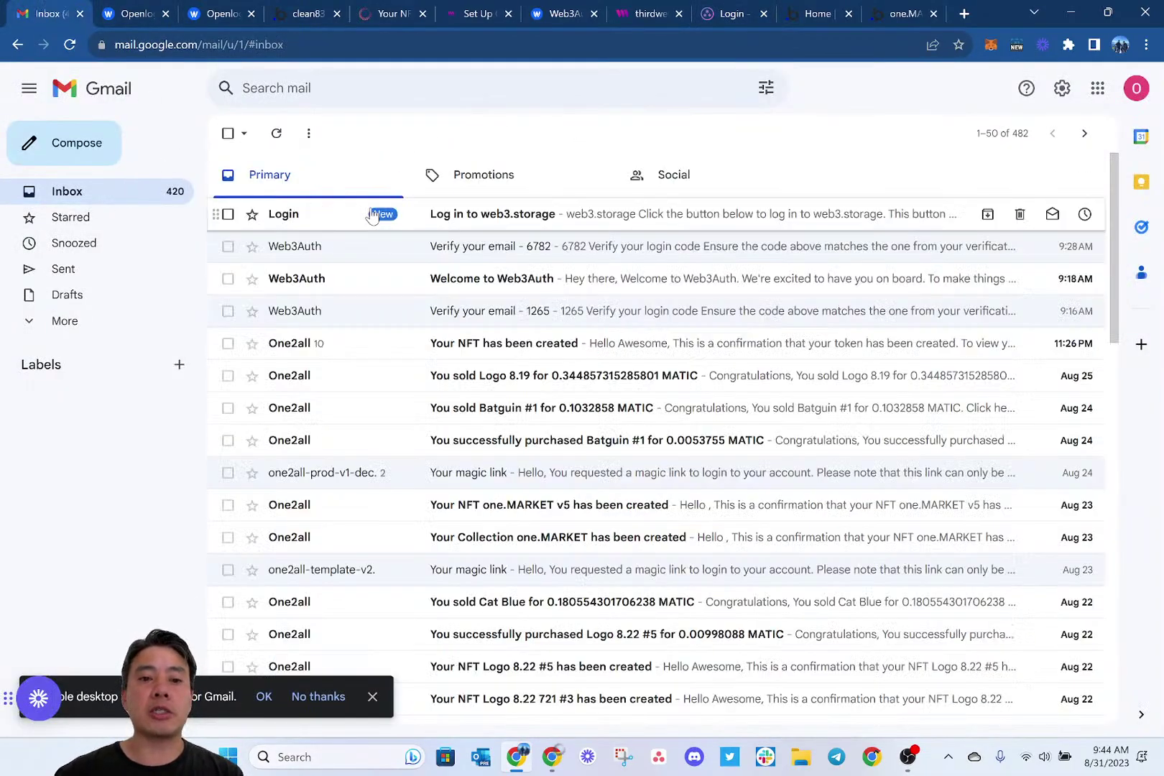
{"action": "left_click", "coordinate": [507, 216]}
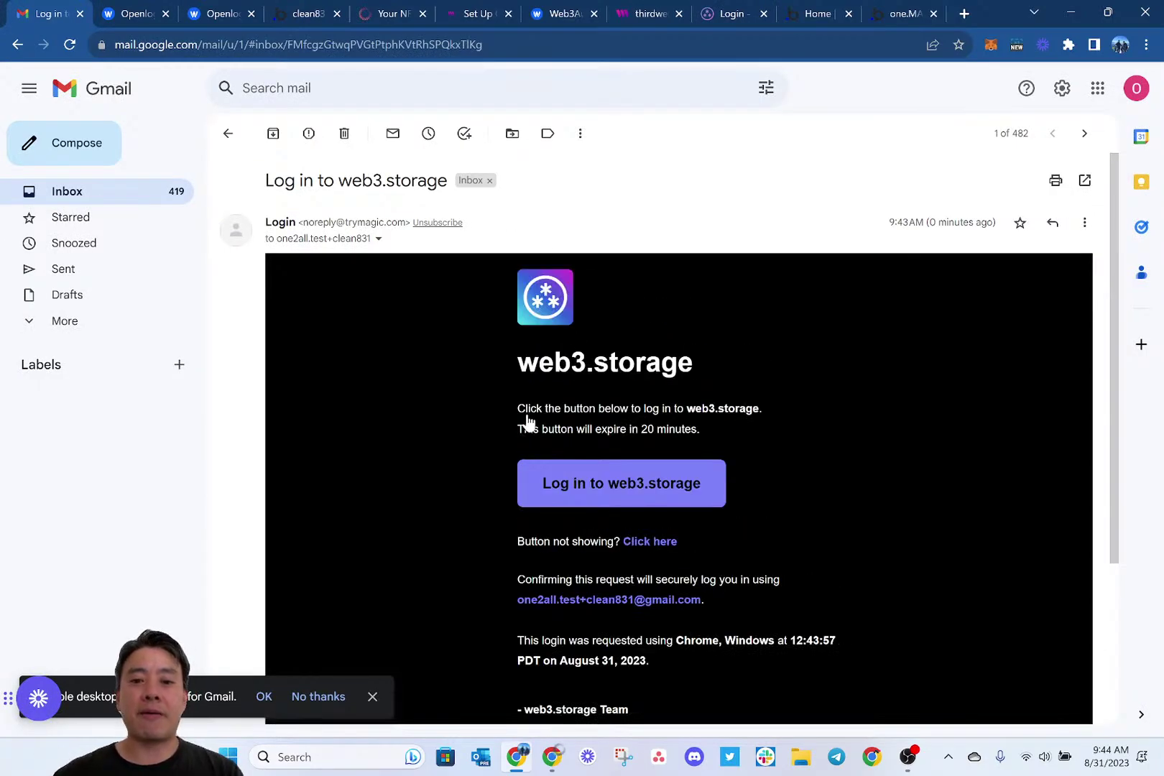
{"action": "left_click", "coordinate": [603, 489]}
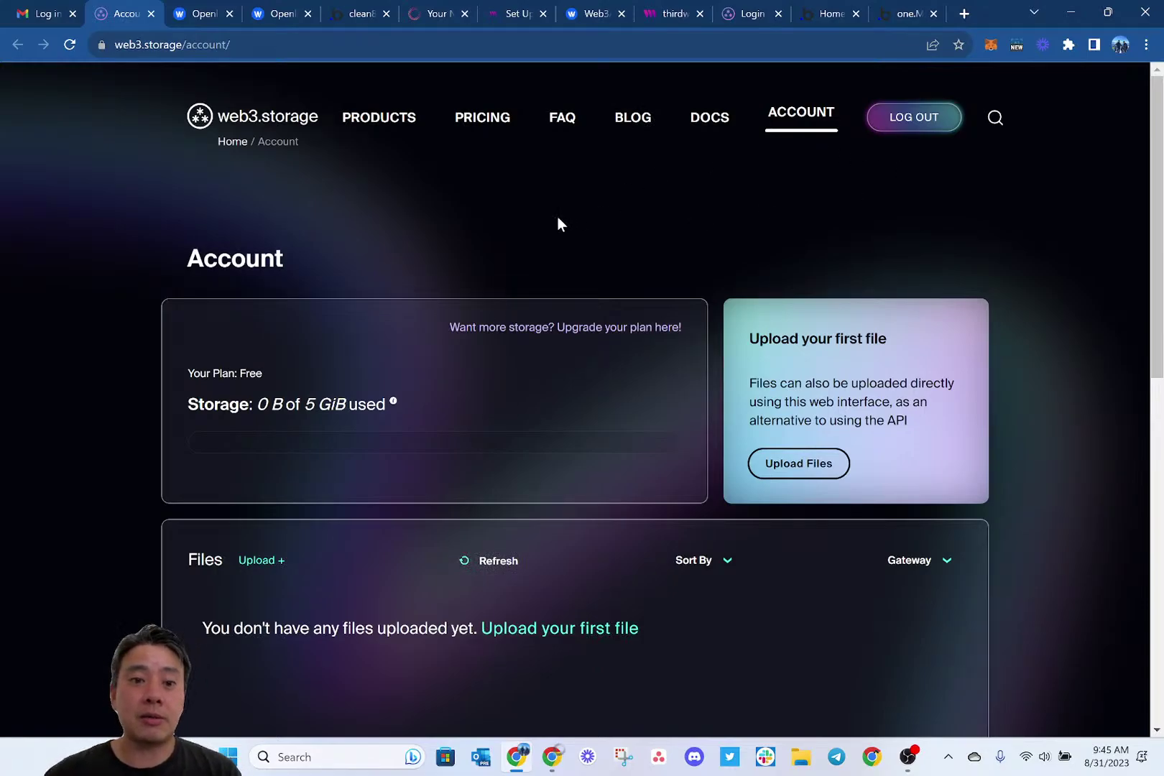
Create a web3.storage API token named 'cleanBot' and return to the Bubble editor.
{"action": "mouse_move", "coordinate": [797, 116]}
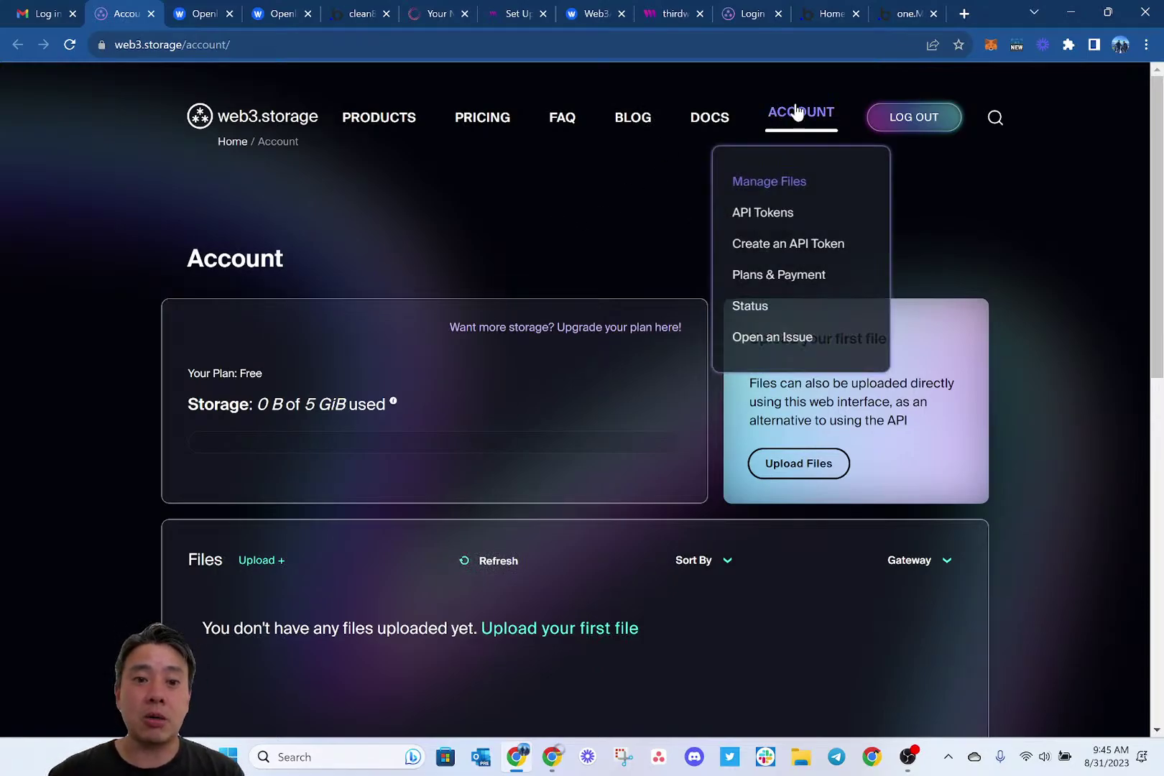
{"action": "left_click", "coordinate": [787, 244]}
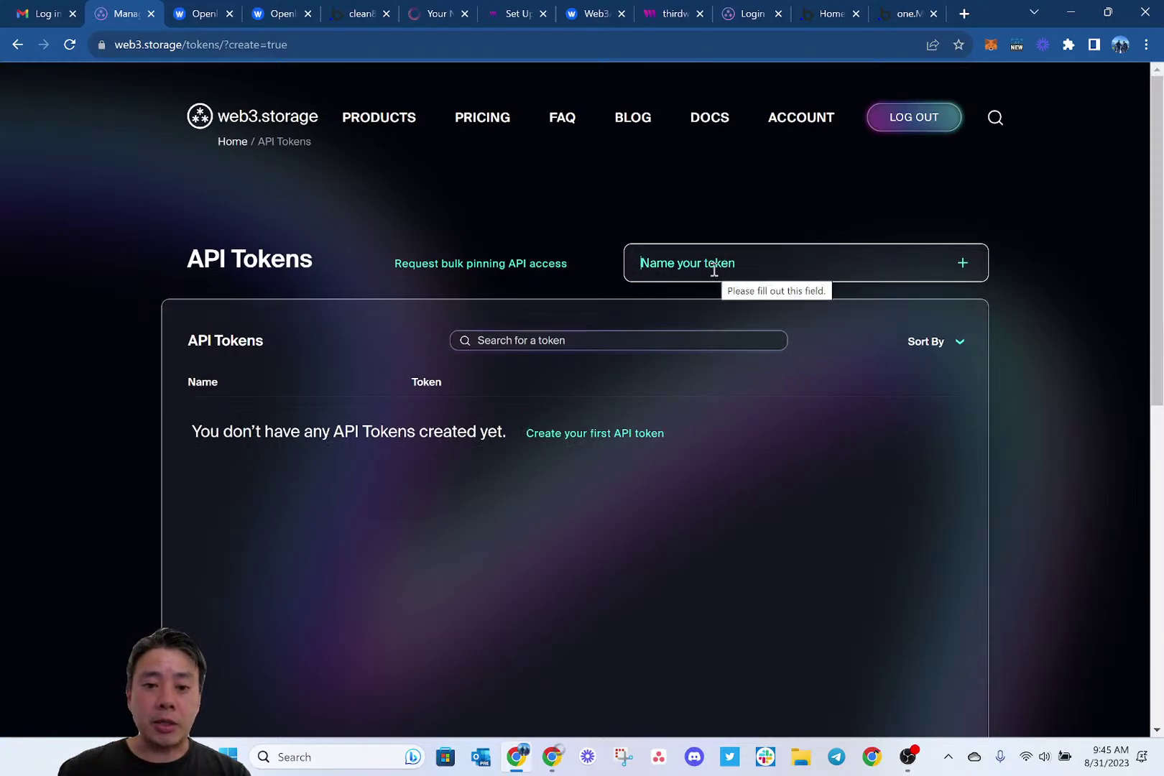
{"action": "type", "text": "cleanBot"}
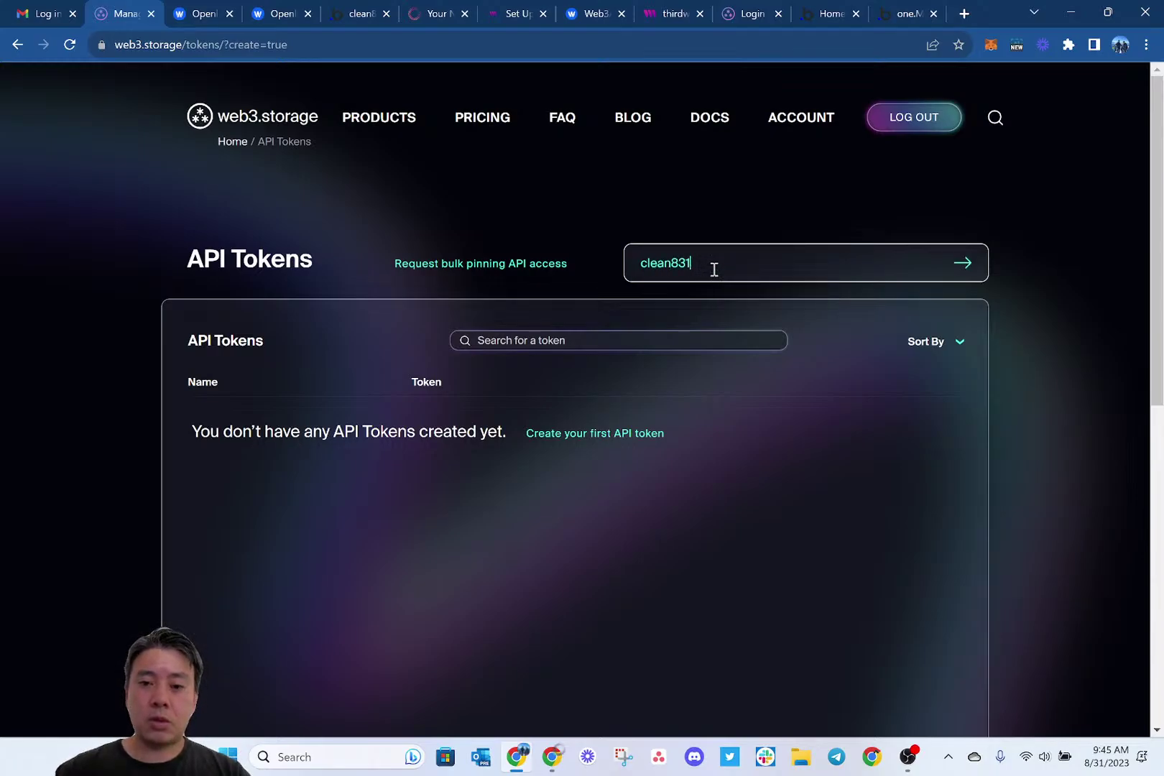
{"action": "key", "text": "Return"}
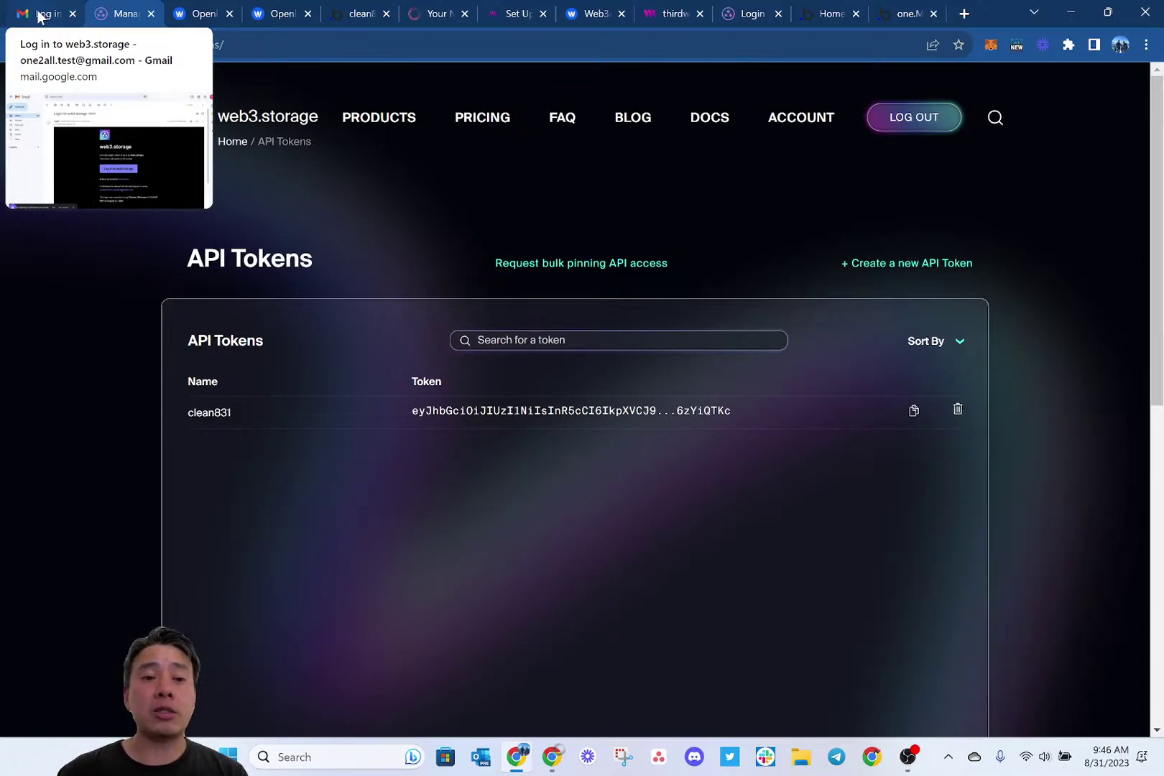
{"action": "left_click", "coordinate": [361, 14]}
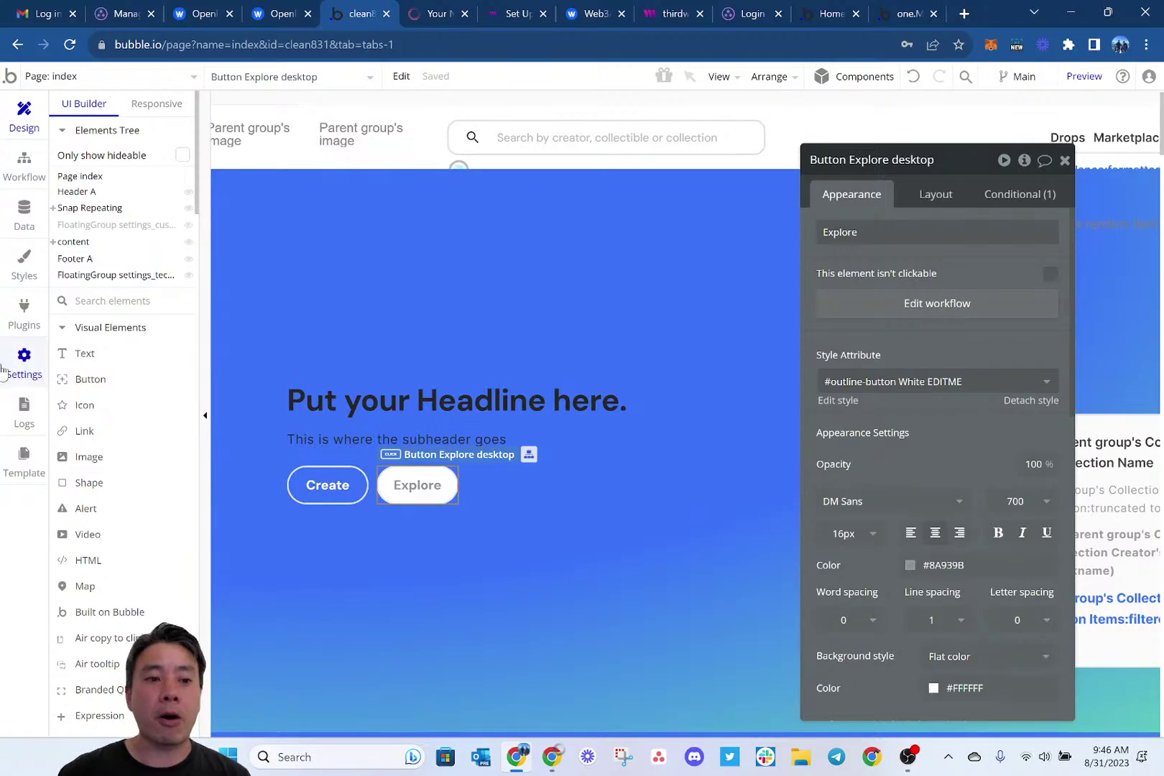
Paste the web3.storage token into the Web3 Storage - IPFS plugin's API Token and API Token - dev fields.
{"action": "left_click", "coordinate": [24, 315]}
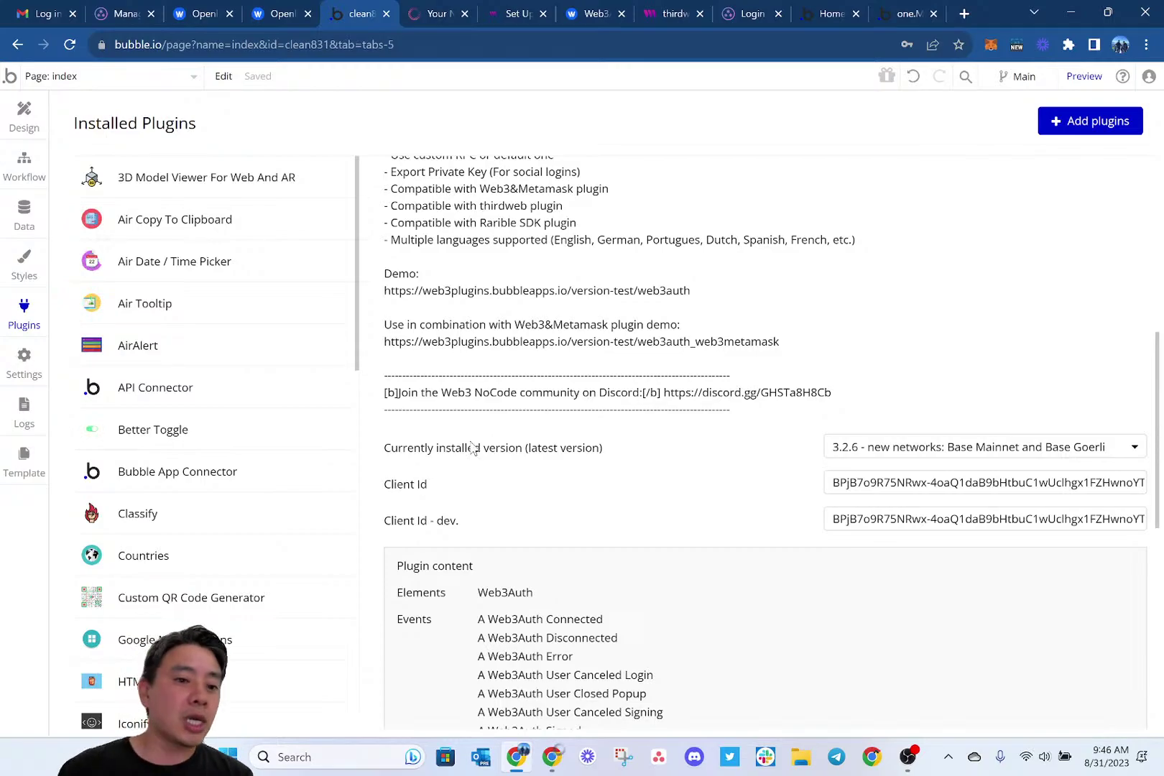
{"action": "scroll", "coordinate": [287, 519], "scroll_direction": "down", "scroll_amount": 10}
{"action": "scroll", "coordinate": [287, 522], "scroll_direction": "down", "scroll_amount": 1}
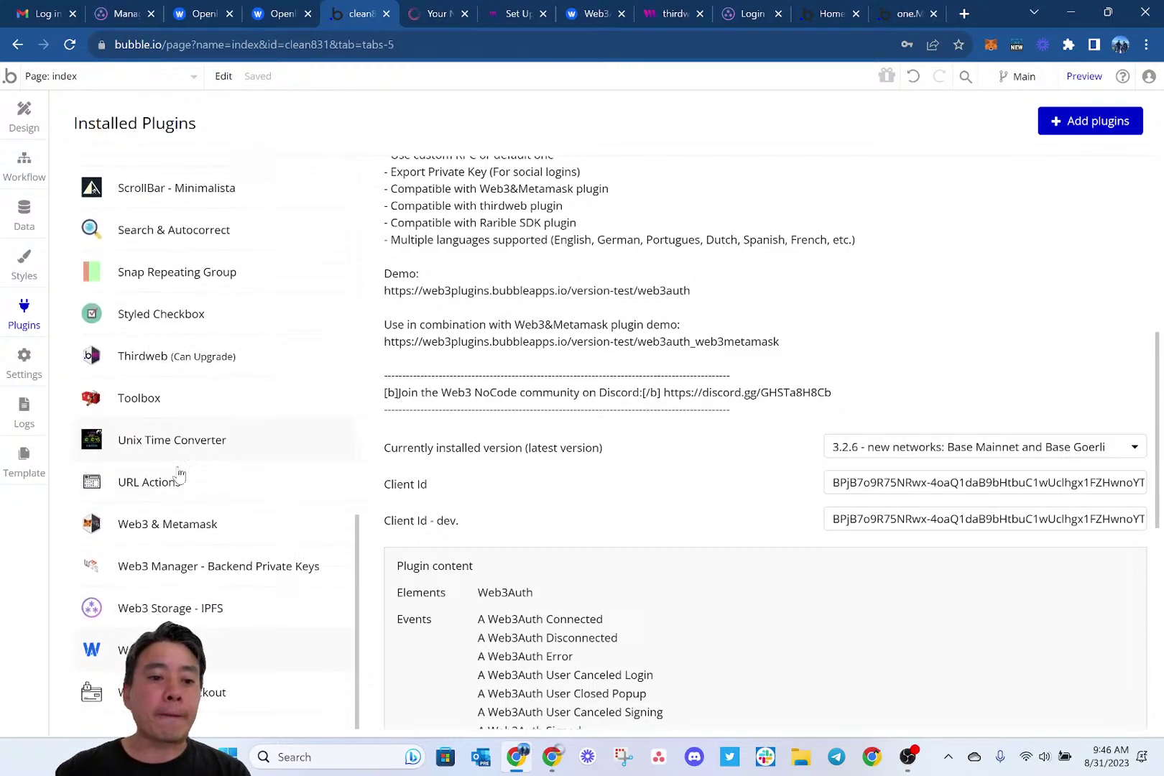
{"action": "left_click", "coordinate": [219, 608]}
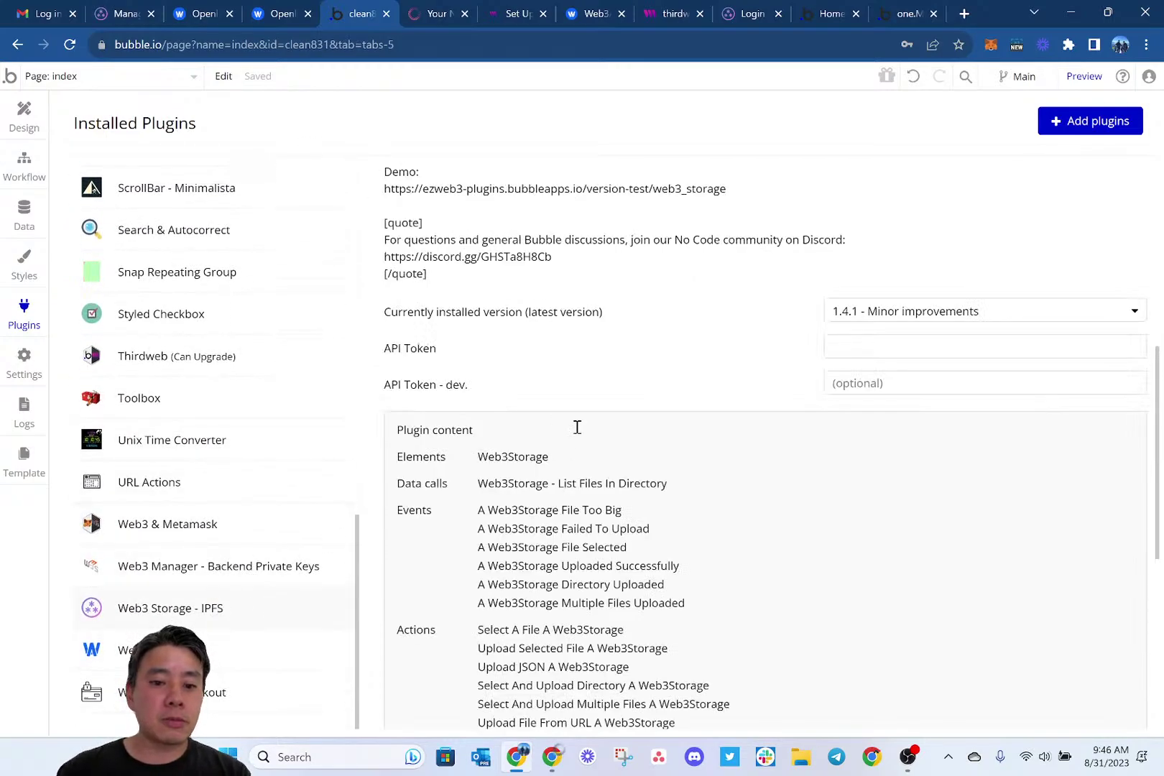
{"action": "left_click", "coordinate": [862, 342]}
{"action": "key", "text": "ctrl+v"}
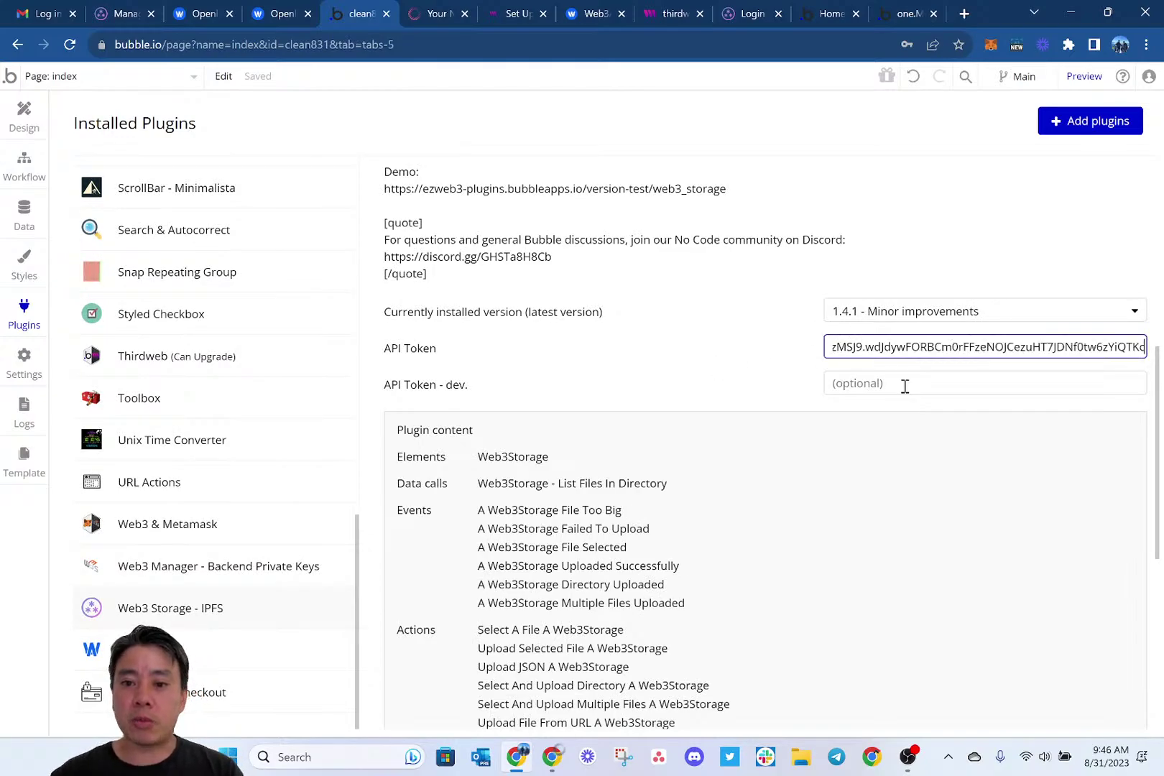
{"action": "left_click", "coordinate": [901, 383]}
{"action": "key", "text": "ctrl+v"}
{"action": "left_click", "coordinate": [762, 378]}
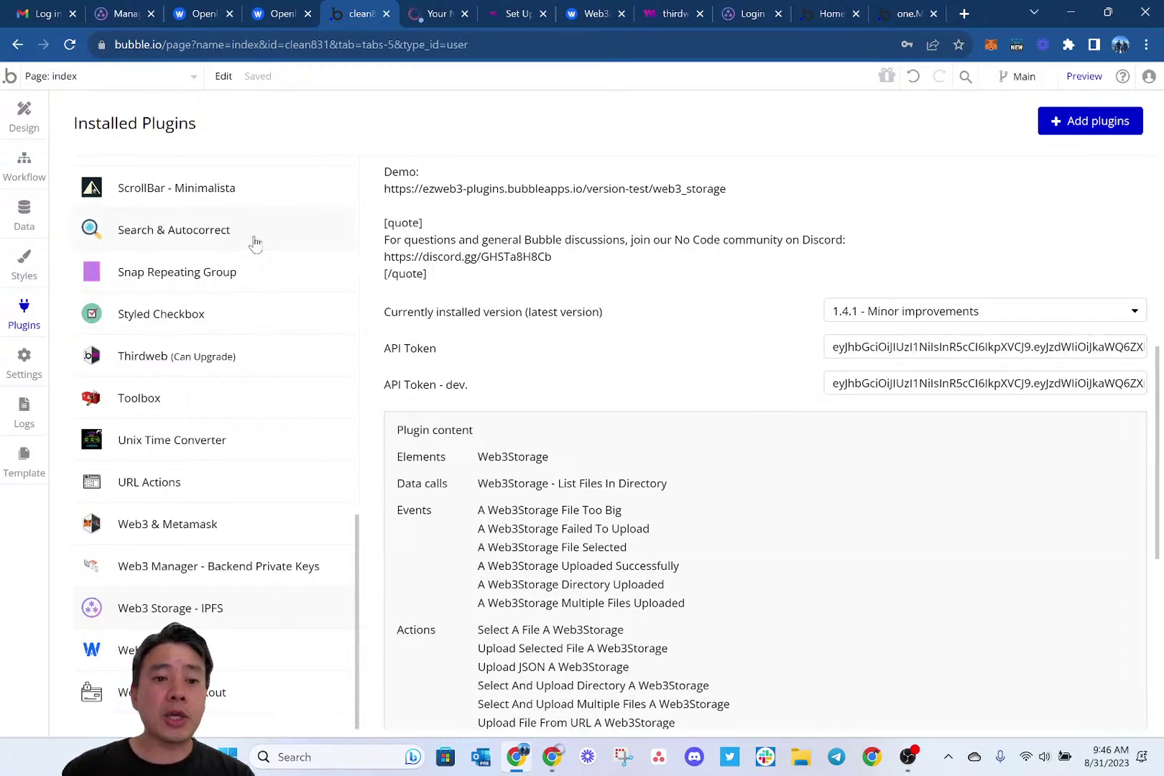
{"action": "scroll", "coordinate": [252, 241], "scroll_direction": "up", "scroll_amount": 2}
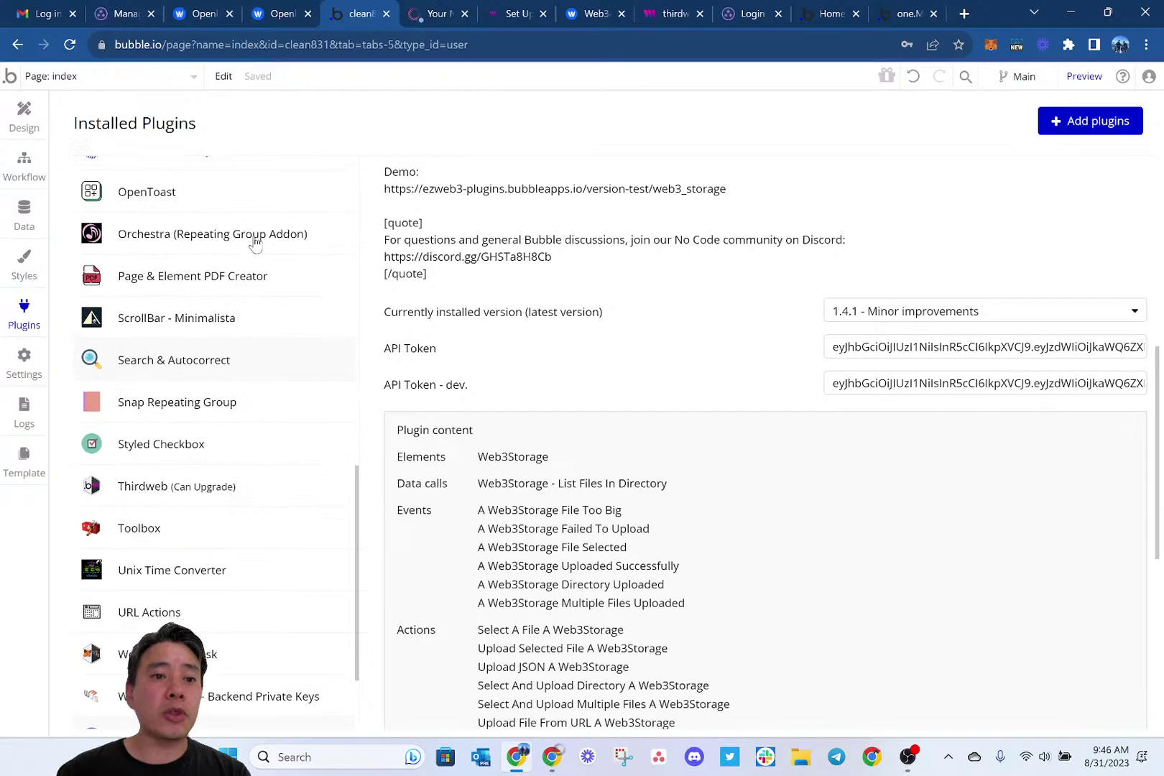
{"action": "left_click", "coordinate": [21, 119]}
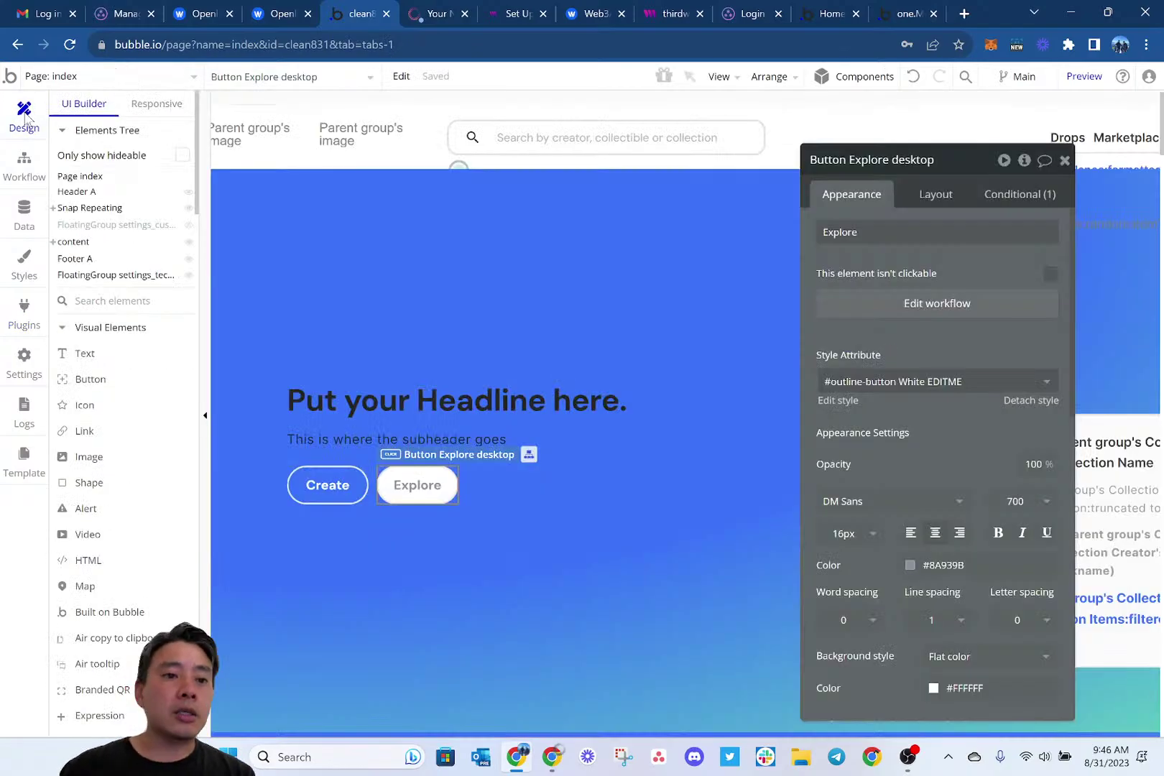
Open the Header reusable element and review the thirdweb:Conf&Wallet A element's properties.
{"action": "left_click", "coordinate": [114, 76]}
{"action": "scroll", "coordinate": [87, 604], "scroll_direction": "down", "scroll_amount": 1}
{"action": "scroll", "coordinate": [87, 603], "scroll_direction": "down", "scroll_amount": 1}
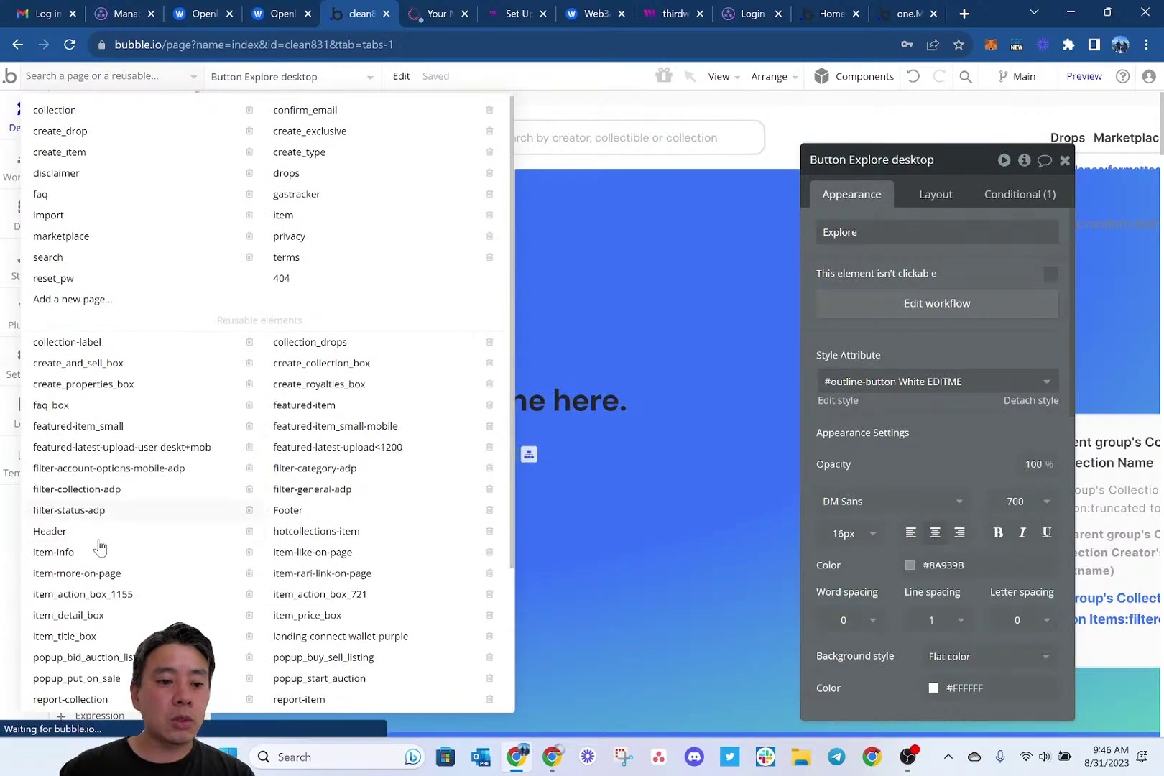
{"action": "left_click", "coordinate": [92, 535]}
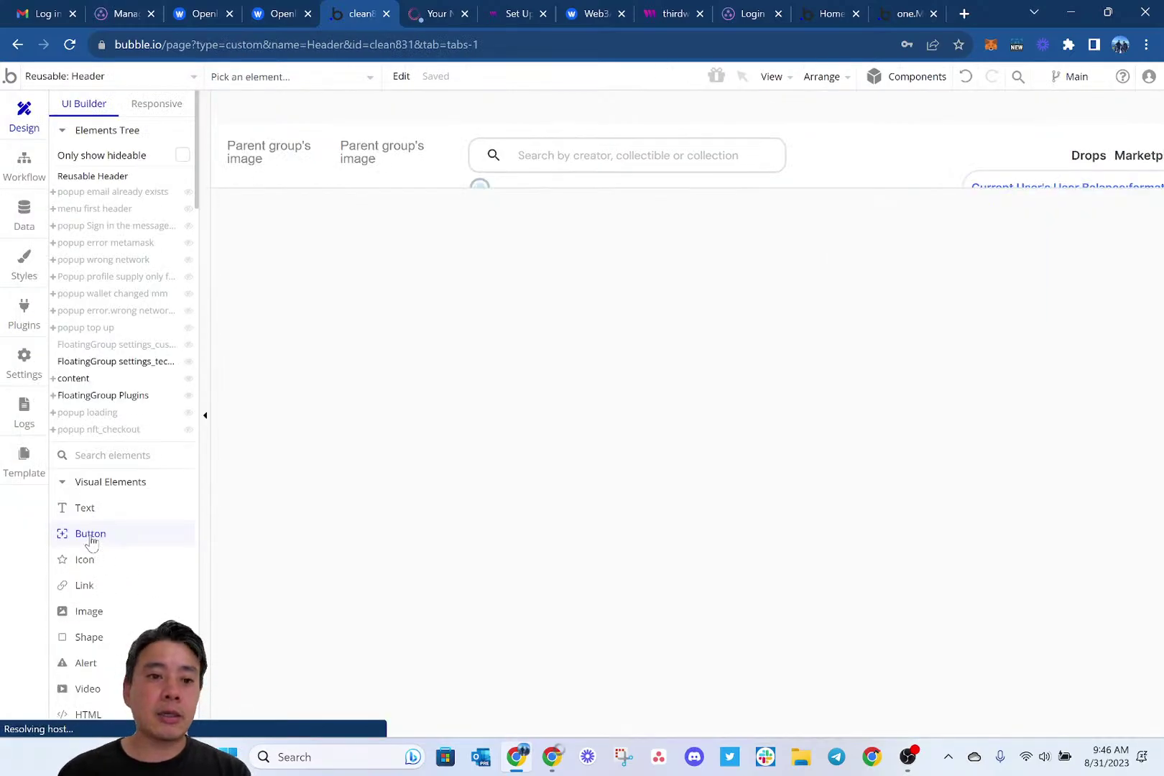
{"action": "left_click", "coordinate": [53, 396]}
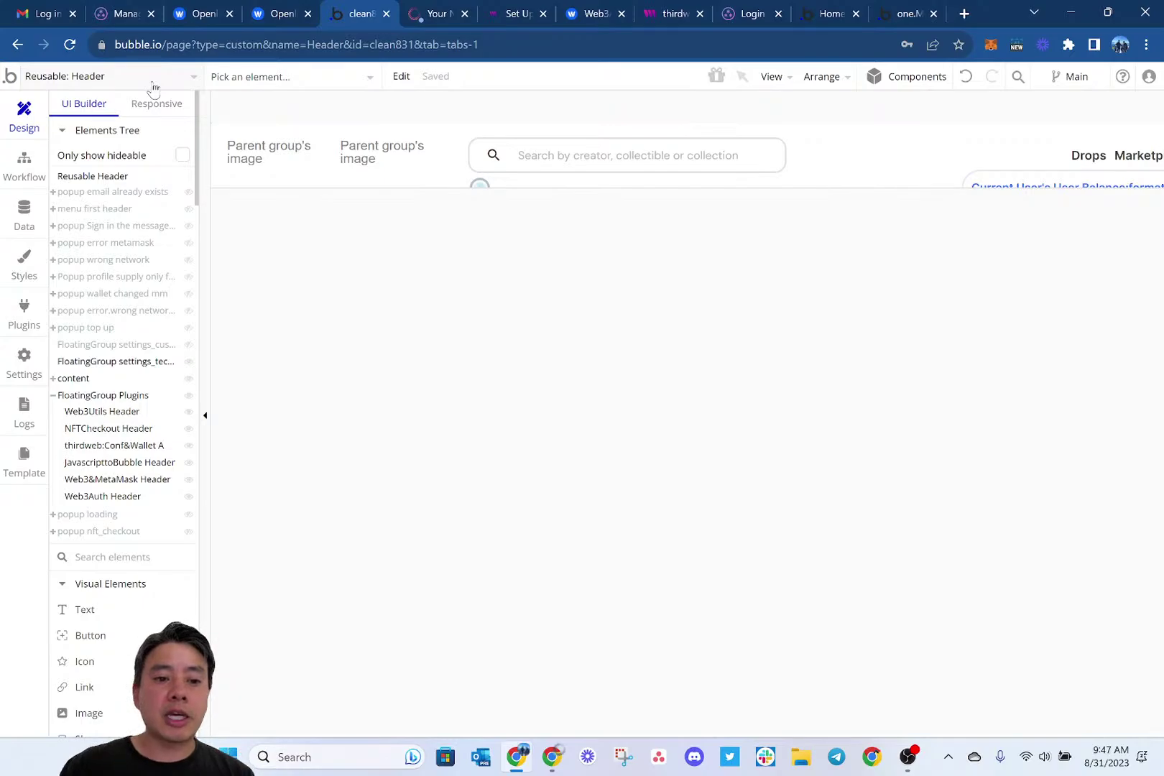
{"action": "left_click", "coordinate": [113, 445]}
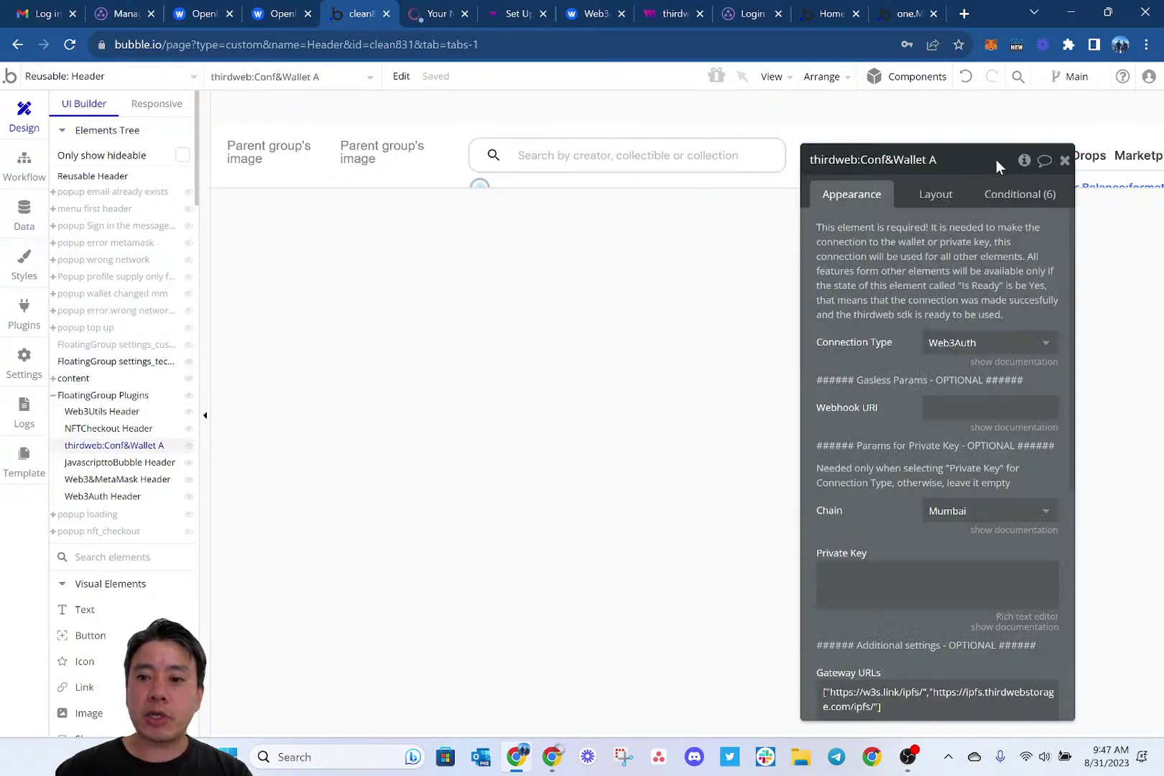
{"action": "left_click_drag", "start_coordinate": [995, 166], "coordinate": [628, 139]}
{"action": "scroll", "coordinate": [527, 558], "scroll_direction": "down", "scroll_amount": 2}
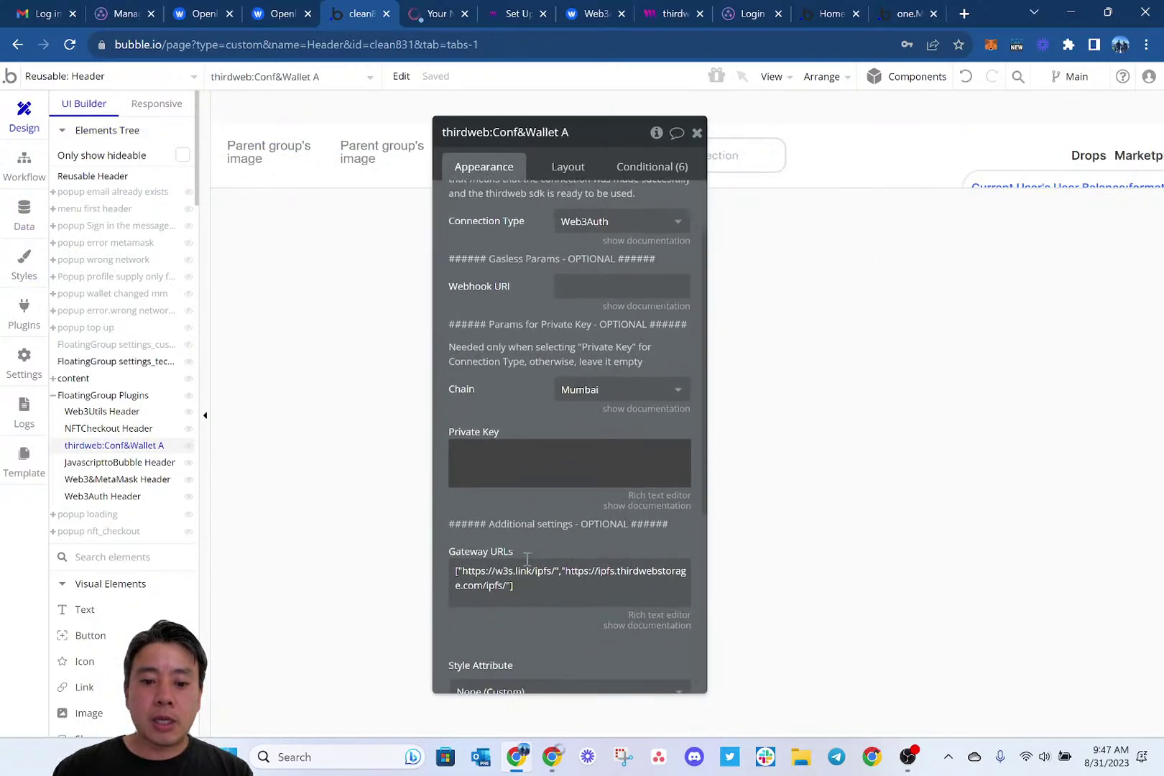
{"action": "scroll", "coordinate": [522, 357], "scroll_direction": "up", "scroll_amount": 2}
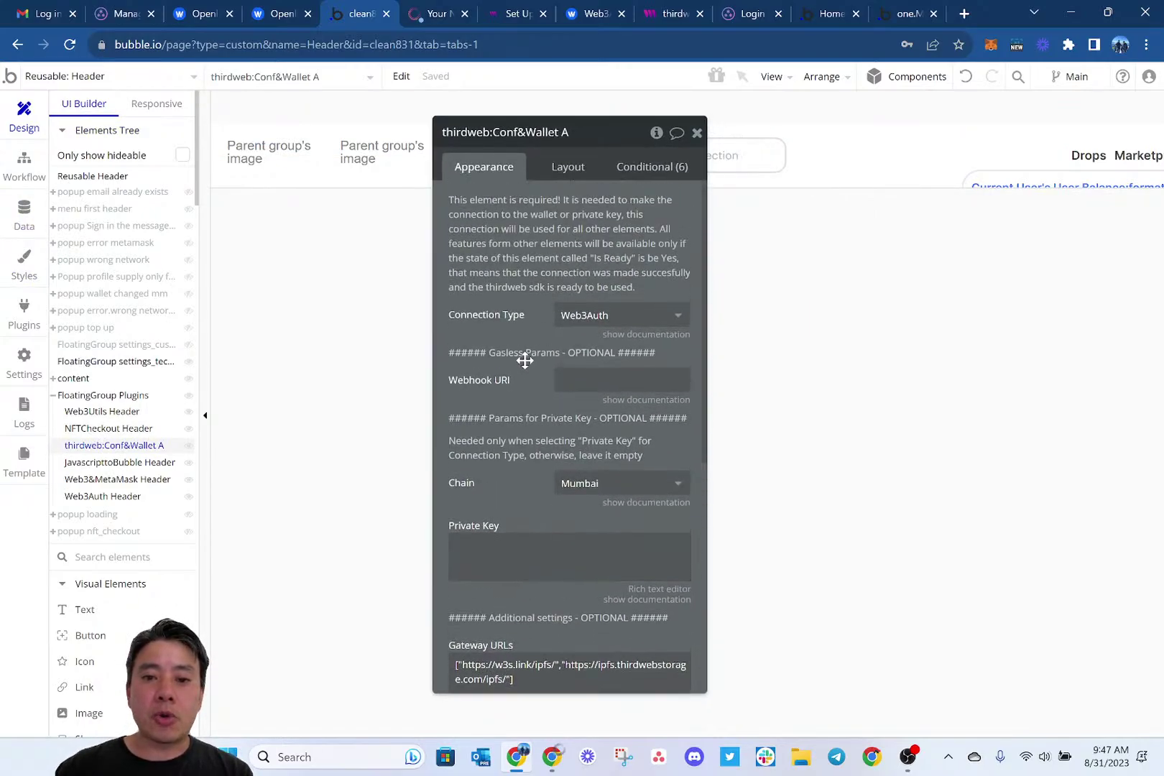
{"action": "scroll", "coordinate": [478, 336], "scroll_direction": "down", "scroll_amount": 2}
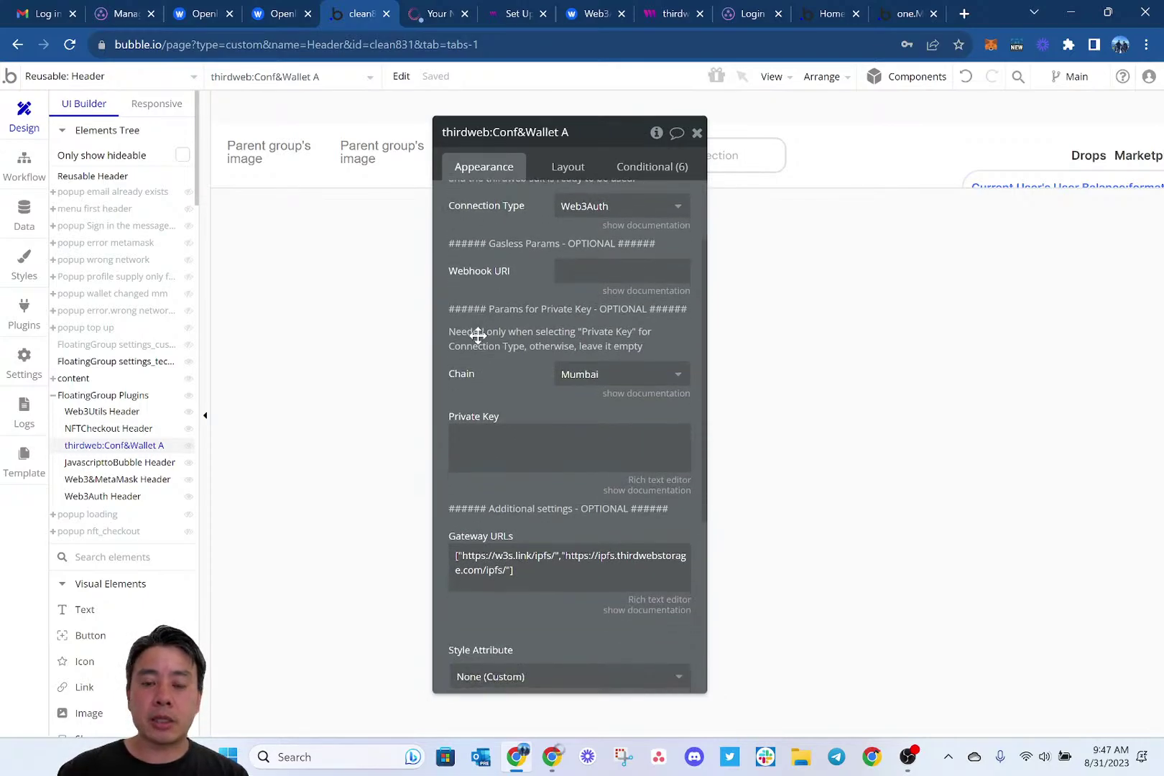
{"action": "scroll", "coordinate": [507, 467], "scroll_direction": "down", "scroll_amount": 2}
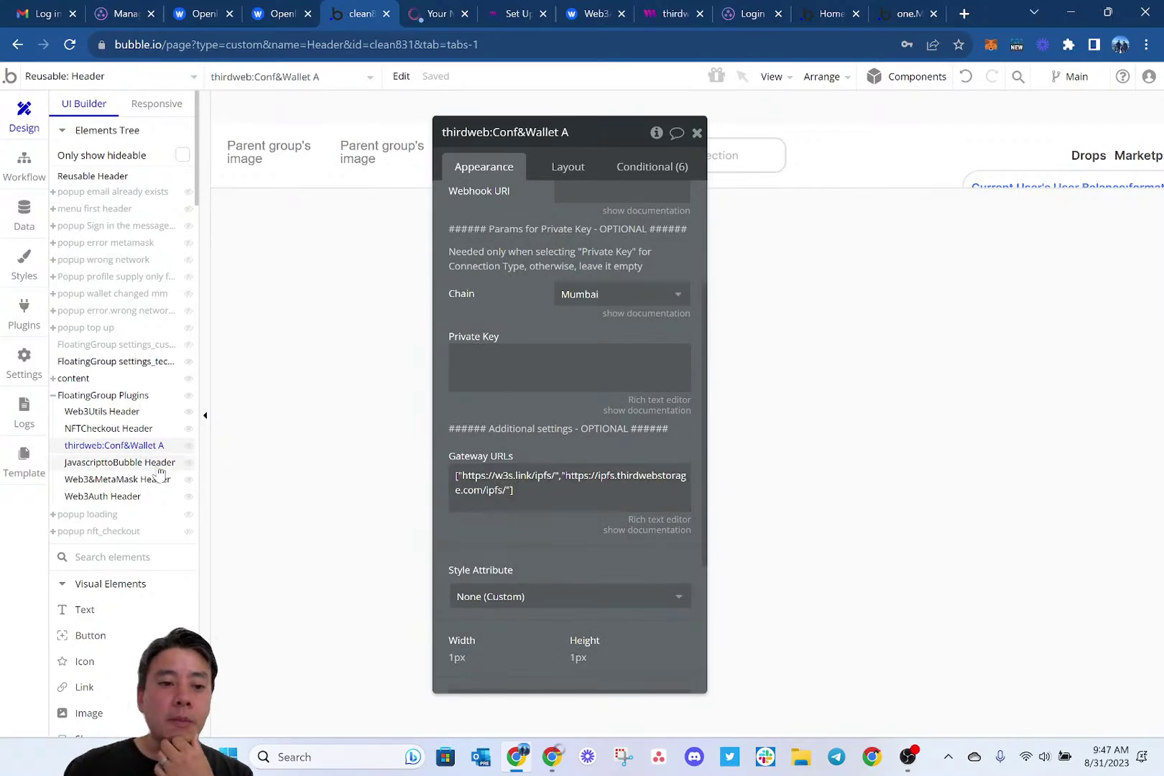
Inspect the Web3Auth Header element's settings, then return to the running app's admin page.
{"action": "left_click", "coordinate": [102, 496]}
{"action": "scroll", "coordinate": [518, 320], "scroll_direction": "up", "scroll_amount": 2}
{"action": "scroll", "coordinate": [518, 320], "scroll_direction": "up", "scroll_amount": 1}
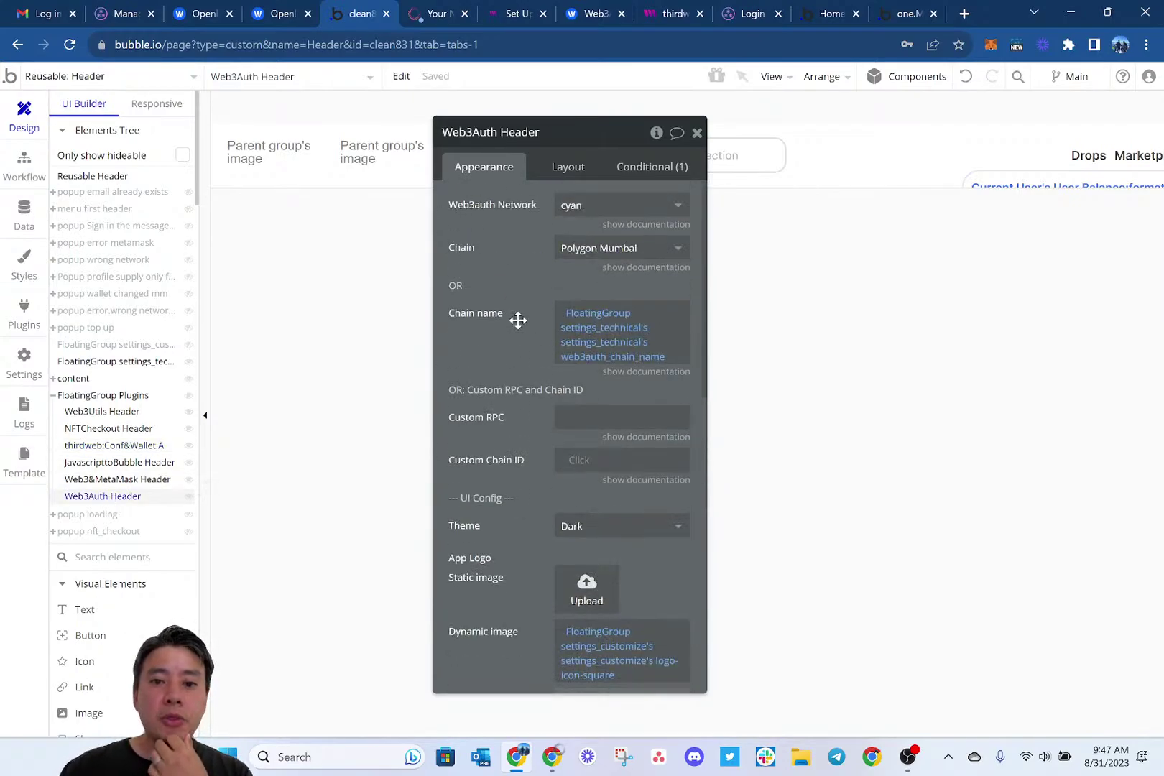
{"action": "scroll", "coordinate": [513, 281], "scroll_direction": "down", "scroll_amount": 1}
{"action": "scroll", "coordinate": [514, 282], "scroll_direction": "down", "scroll_amount": 4}
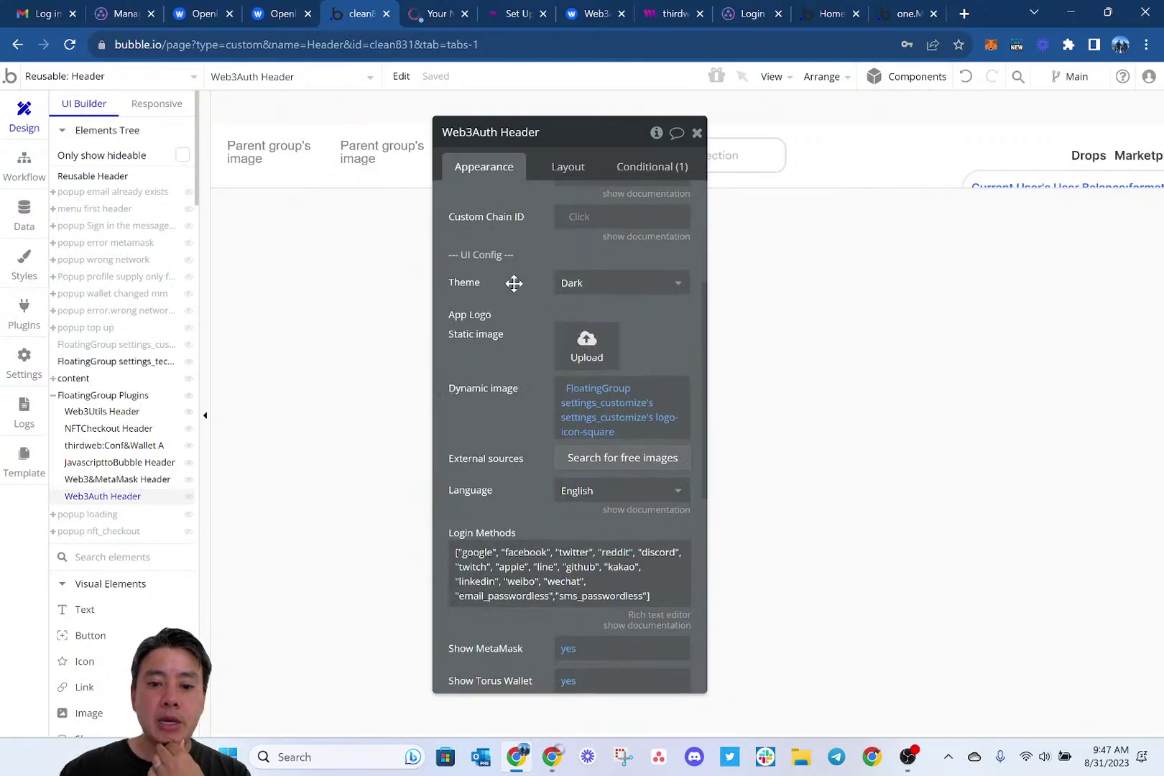
{"action": "left_click", "coordinate": [442, 13]}
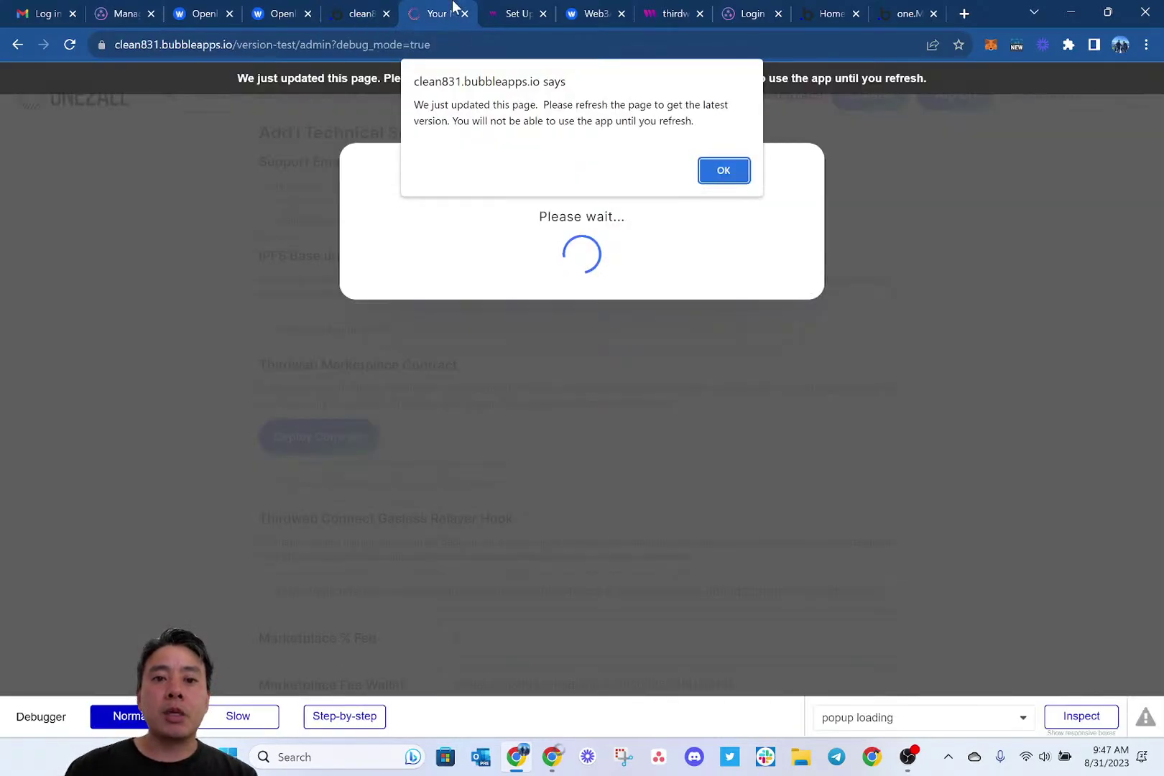
Refresh the admin page and show Technical Settings down to the Thirdweb Marketplace Contract section.
{"action": "left_click", "coordinate": [730, 176]}
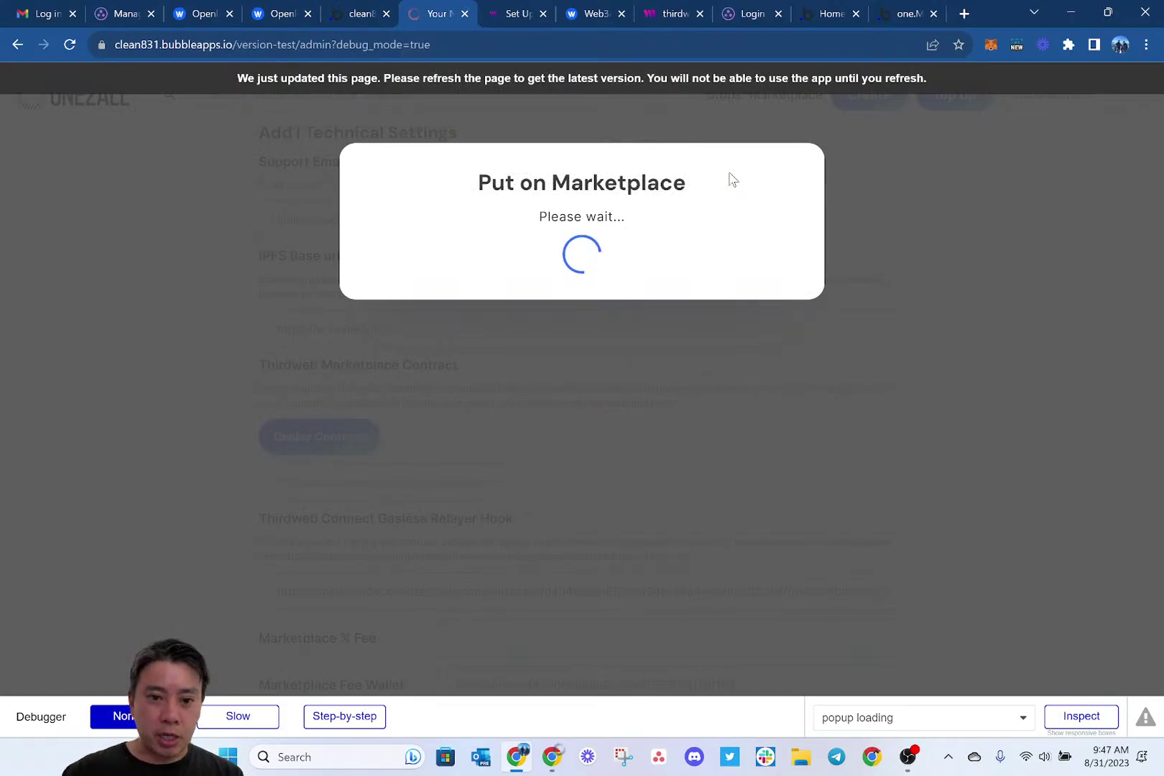
{"action": "left_click", "coordinate": [511, 93]}
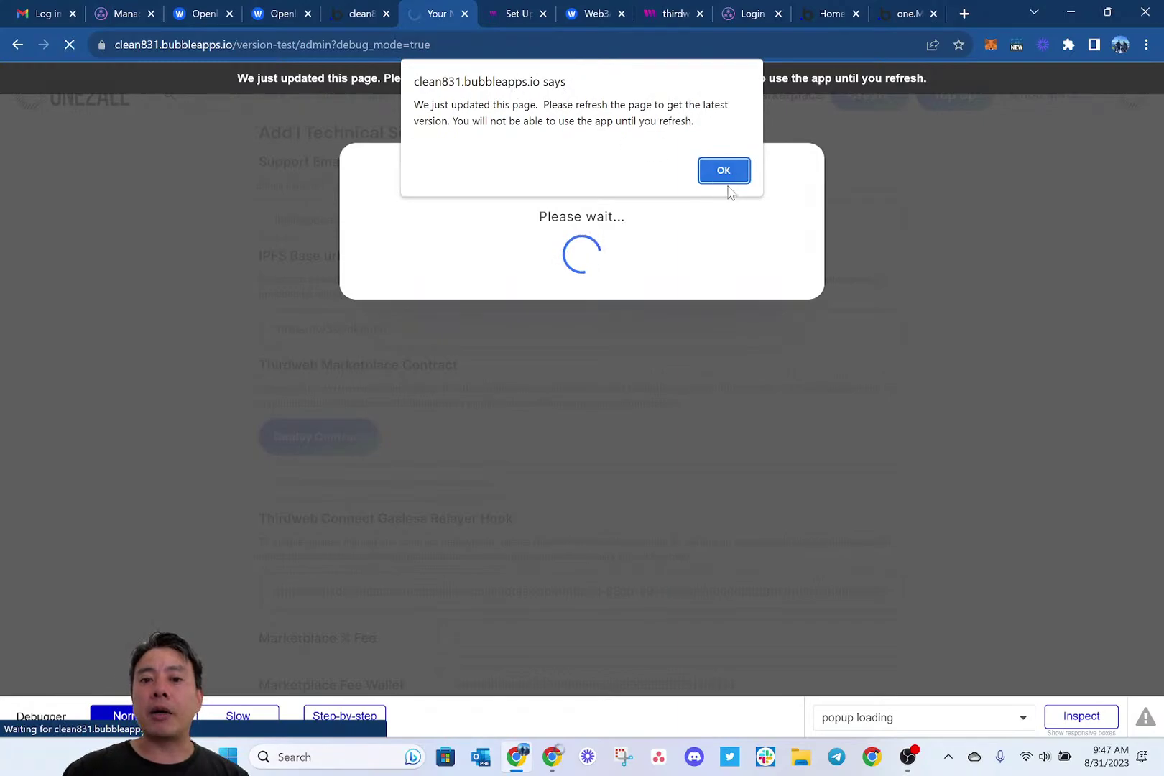
{"action": "left_click", "coordinate": [725, 178]}
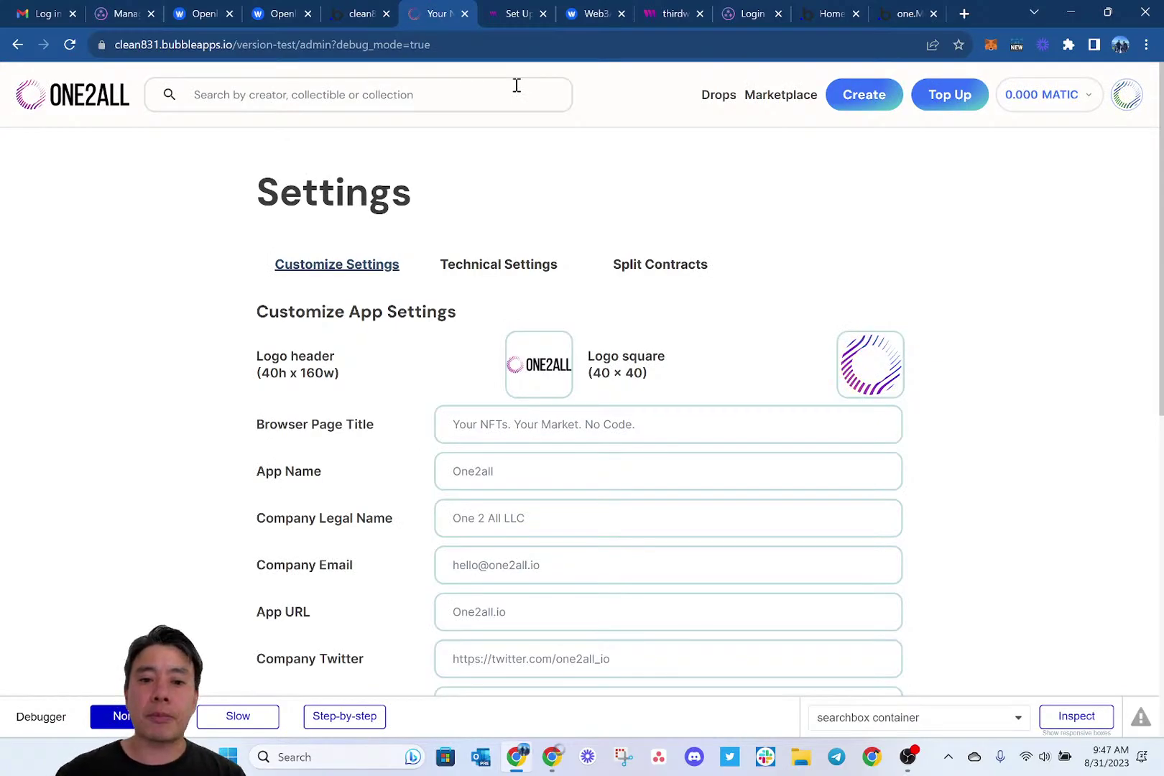
{"action": "left_click", "coordinate": [501, 275]}
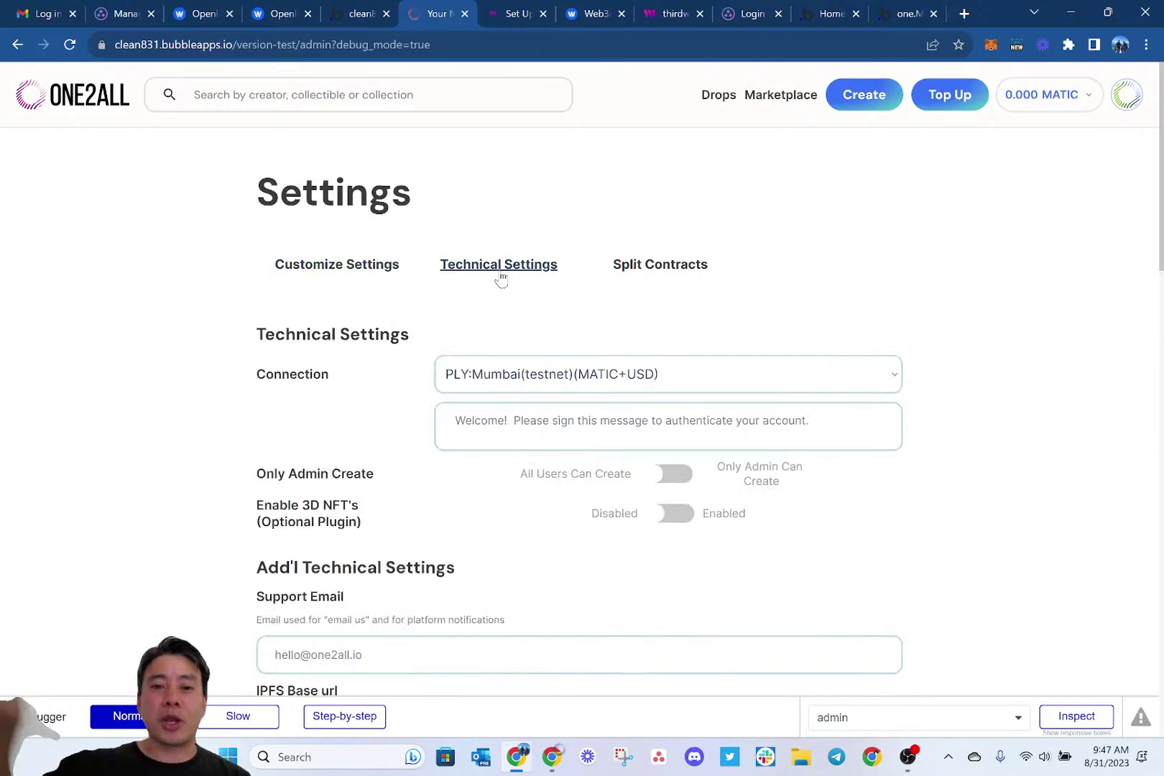
{"action": "scroll", "coordinate": [359, 548], "scroll_direction": "down", "scroll_amount": 2}
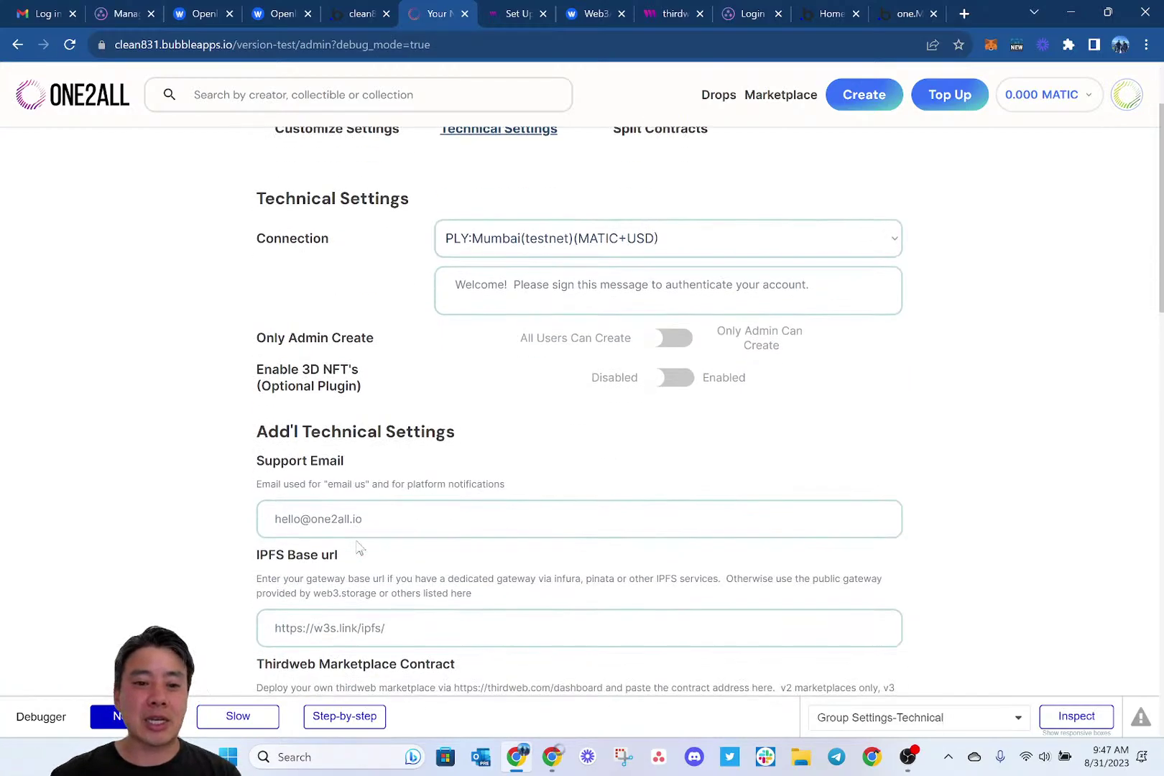
{"action": "scroll", "coordinate": [359, 548], "scroll_direction": "down", "scroll_amount": 3}
{"action": "scroll", "coordinate": [299, 475], "scroll_direction": "down", "scroll_amount": 2}
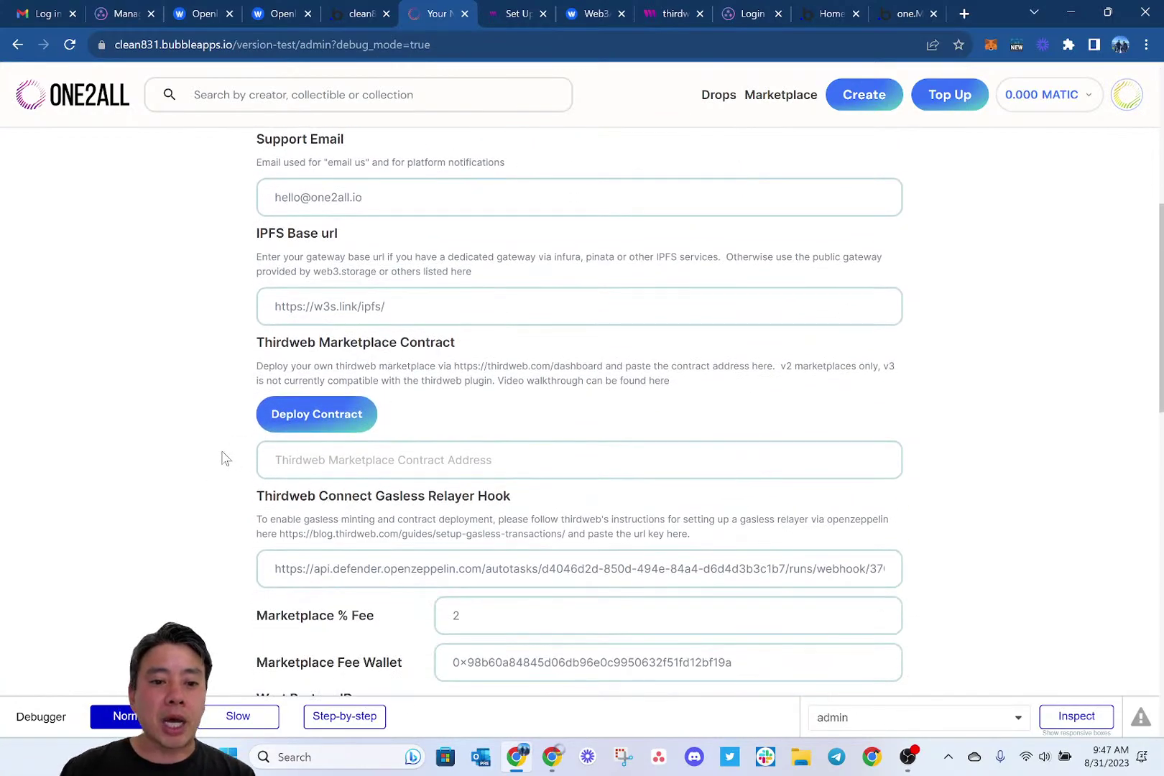
Deploy a thirdweb marketplace contract at a 2% fee and select the resulting contract address.
{"action": "left_click", "coordinate": [324, 417]}
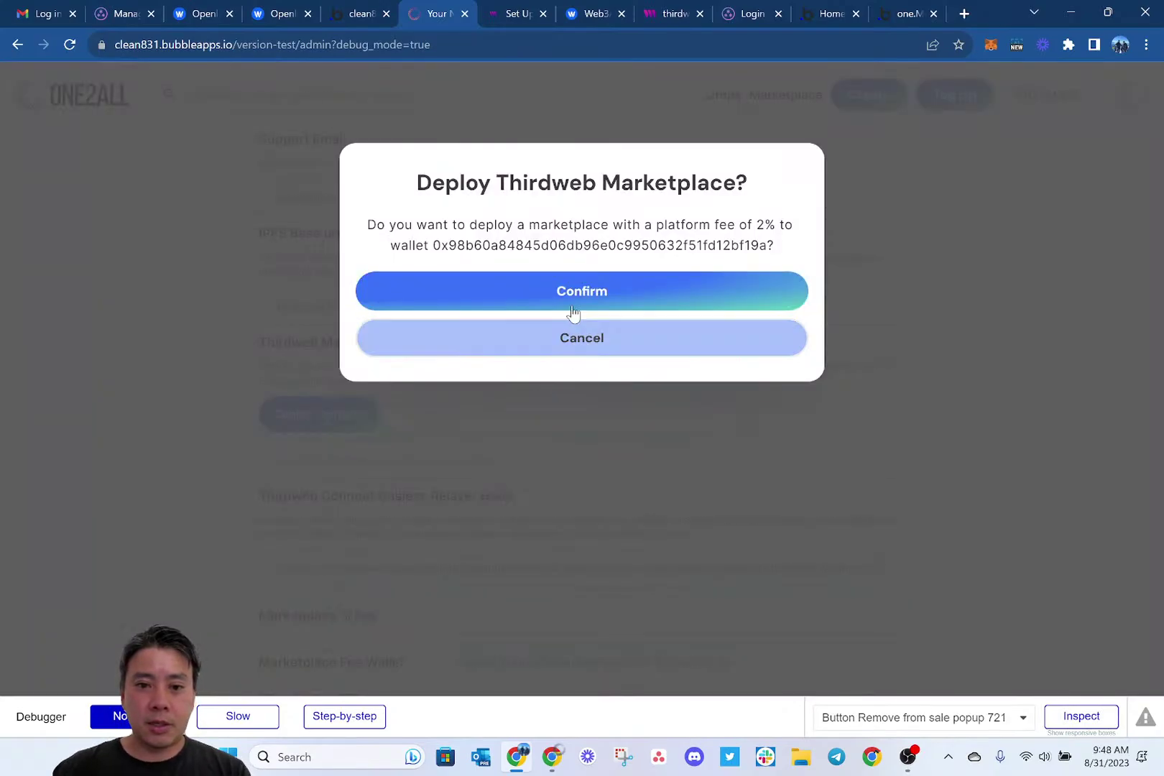
{"action": "left_click", "coordinate": [516, 305]}
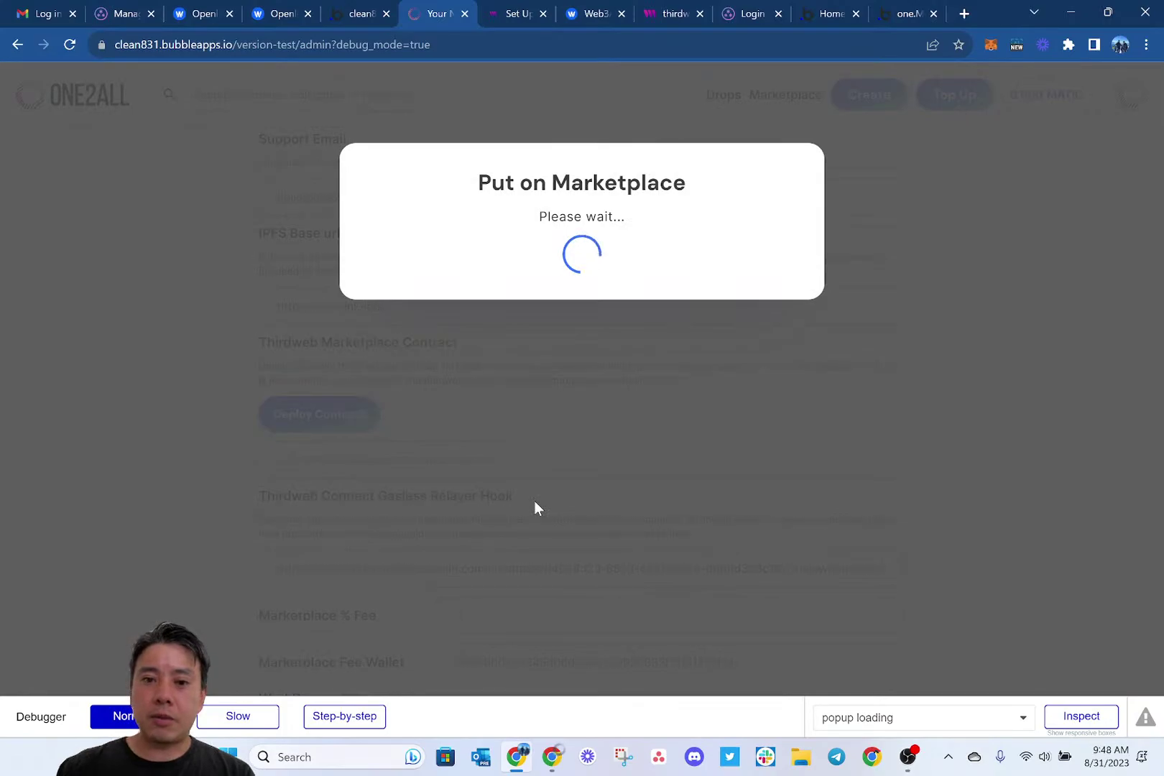
{"action": "key", "text": "ctrl+shift+i"}
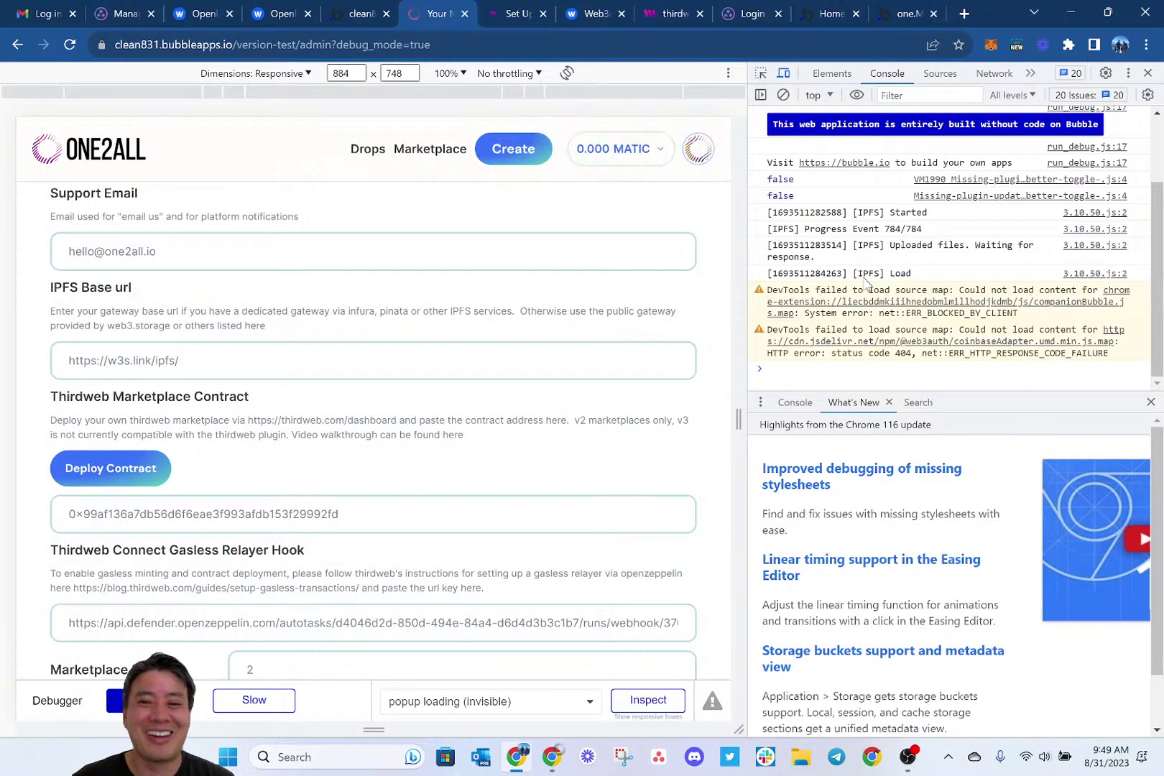
{"action": "left_click", "coordinate": [1147, 75]}
{"action": "left_click", "coordinate": [577, 451]}
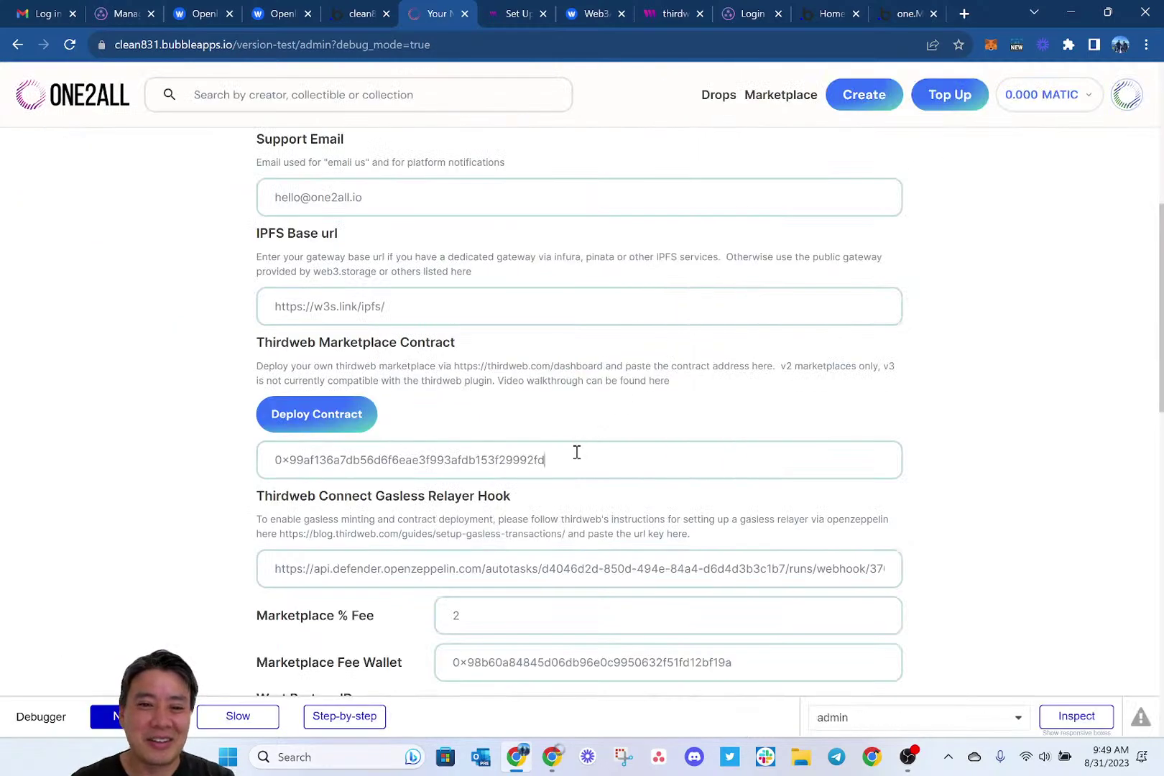
{"action": "key", "text": "ctrl+a"}
{"action": "key", "text": "ctrl+c"}
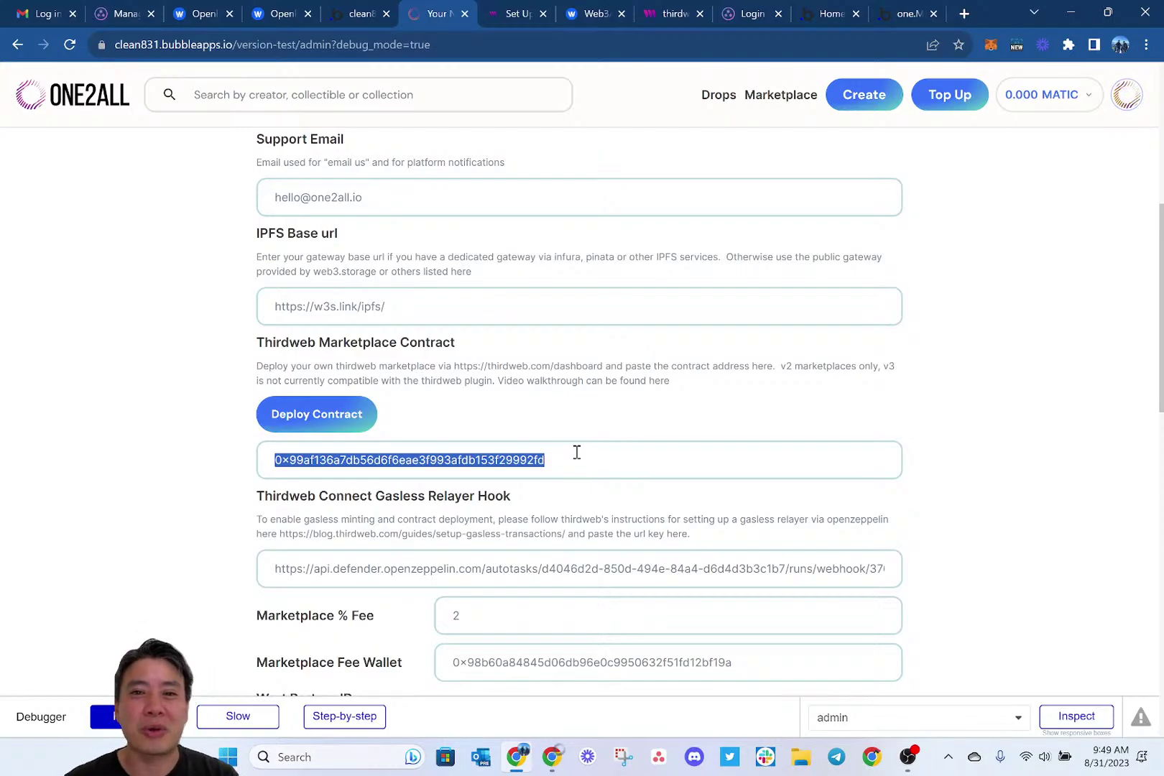
Load thirdweb.com/mumbai/ plus the contract address and confirm its Direct Listings are empty.
{"action": "key", "text": "ctrl+t"}
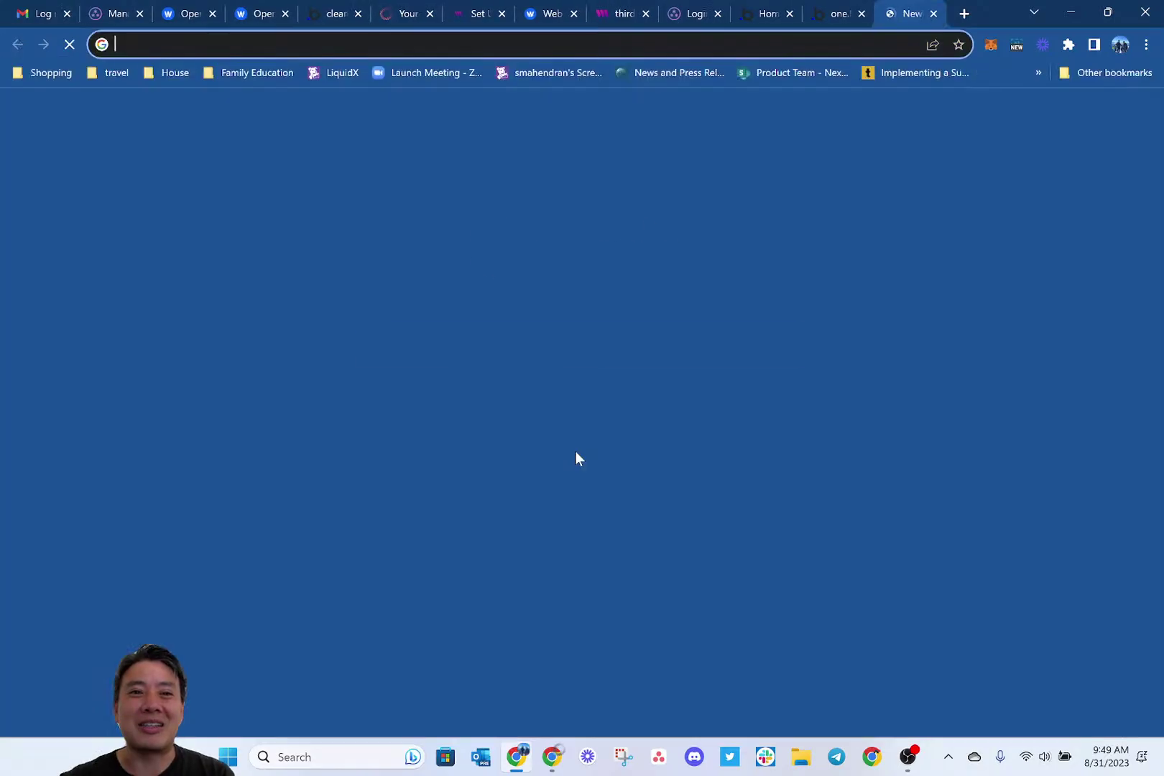
{"action": "type", "text": "thirdweb.com/mumbai/"}
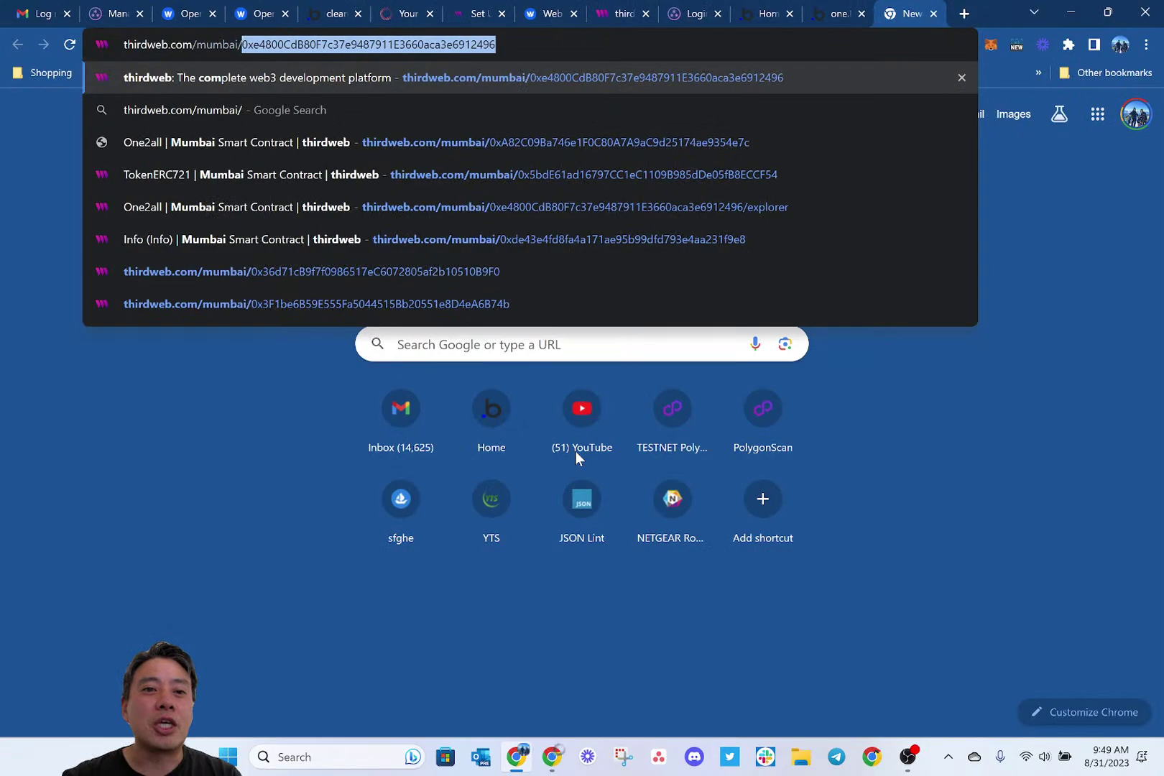
{"action": "key", "text": "ctrl+v"}
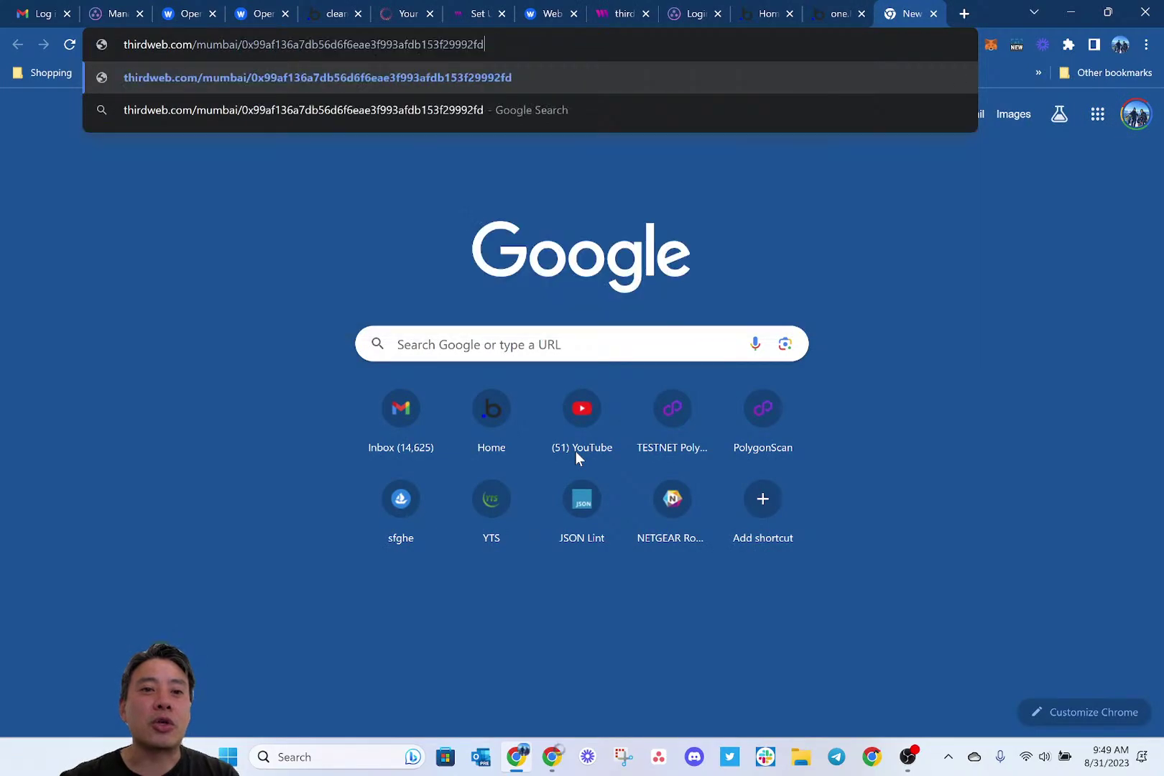
{"action": "key", "text": "Return"}
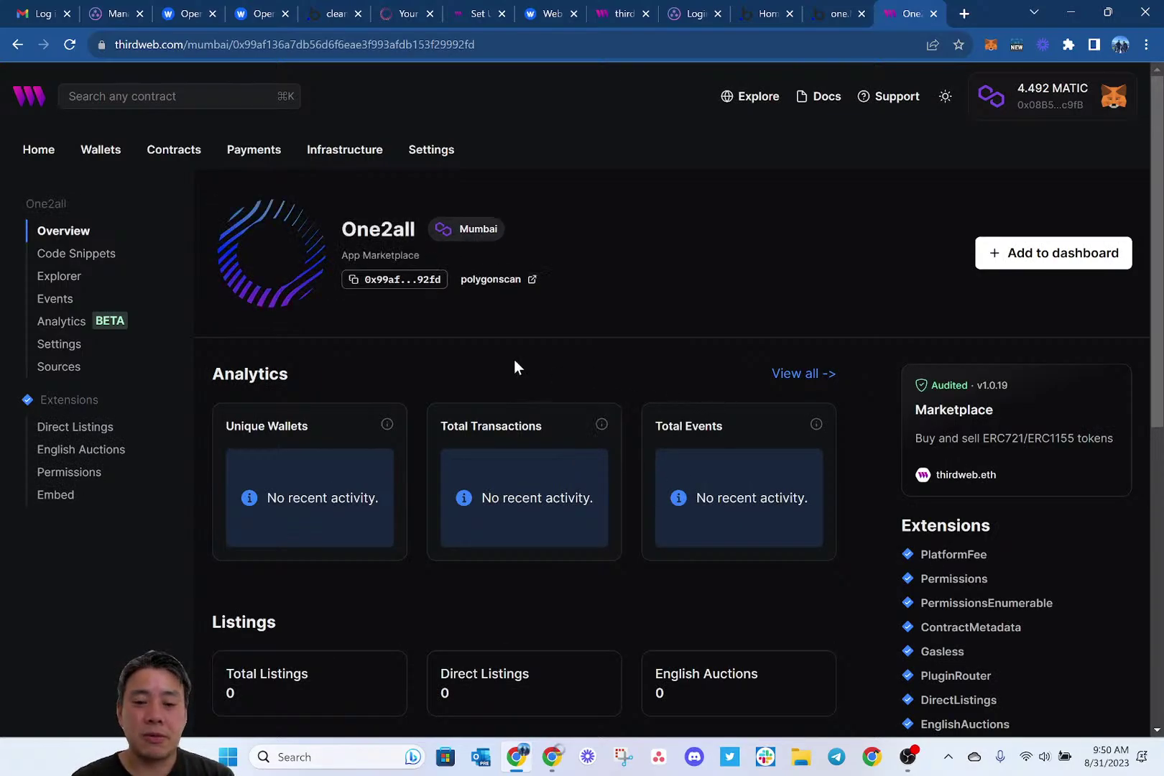
{"action": "scroll", "coordinate": [515, 367], "scroll_direction": "down", "scroll_amount": 2}
{"action": "scroll", "coordinate": [515, 366], "scroll_direction": "up", "scroll_amount": 2}
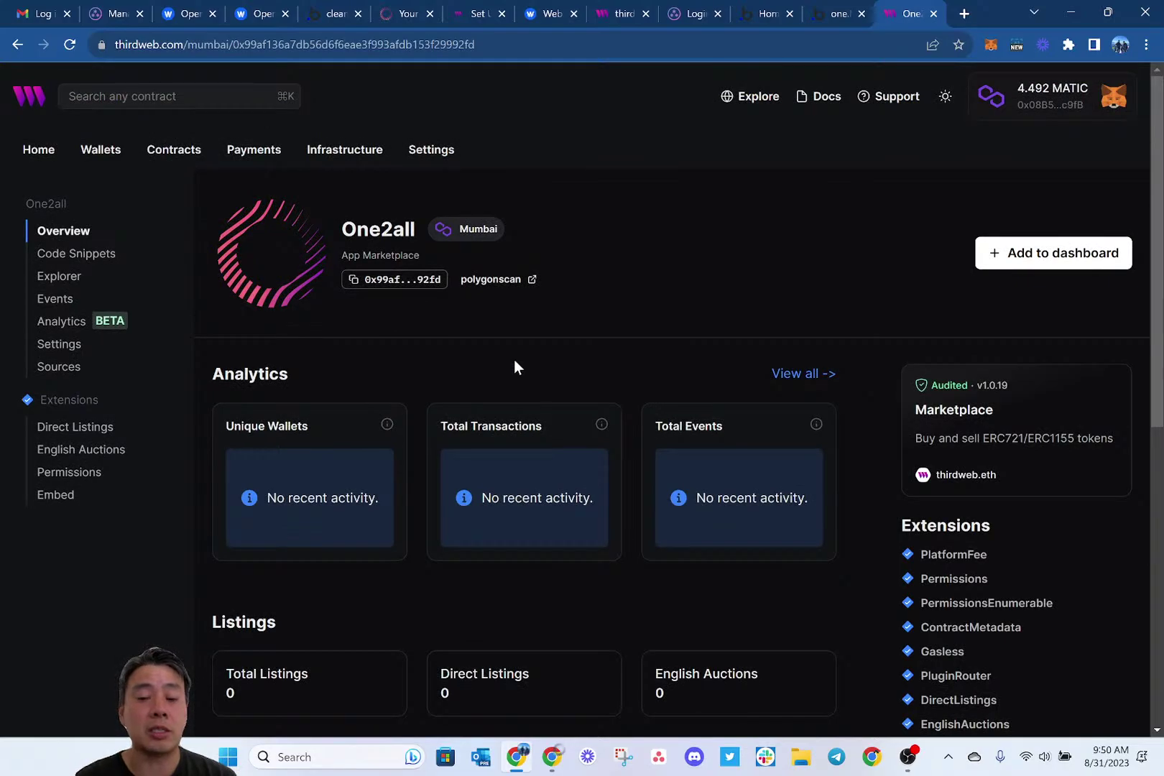
{"action": "scroll", "coordinate": [513, 367], "scroll_direction": "down", "scroll_amount": 1}
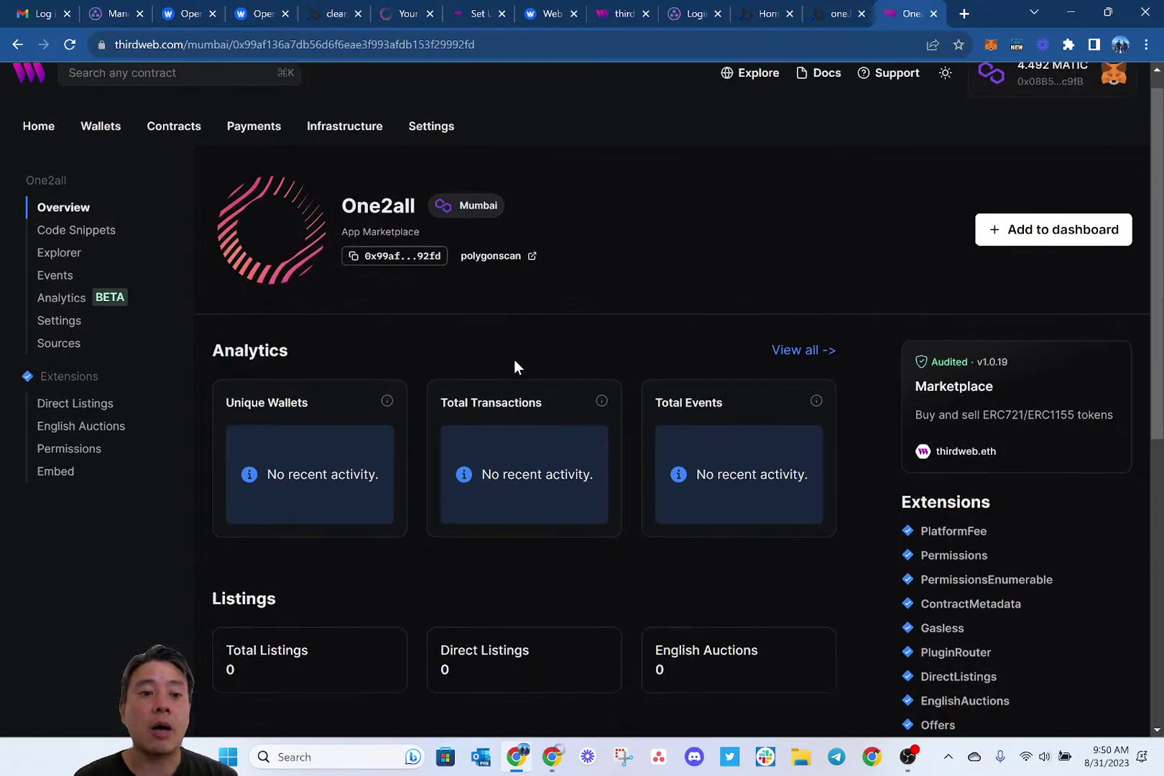
{"action": "left_click", "coordinate": [103, 411]}
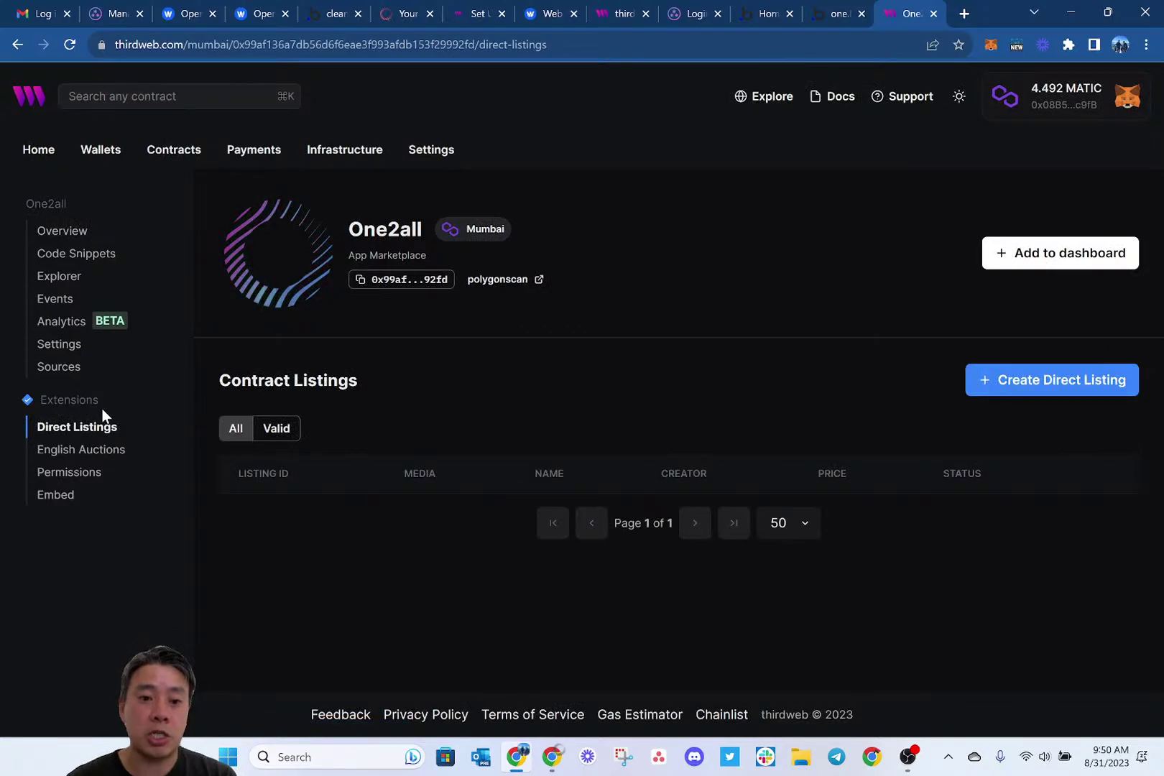
{"action": "key", "text": "ctrl+shift+Tab"}
{"action": "key", "text": "ctrl+shift+Tab"}
{"action": "key", "text": "ctrl+shift+Tab"}
{"action": "key", "text": "ctrl+shift+Tab"}
{"action": "key", "text": "ctrl+shift+Tab"}
{"action": "key", "text": "ctrl+shift+Tab"}
{"action": "key", "text": "ctrl+shift+Tab"}
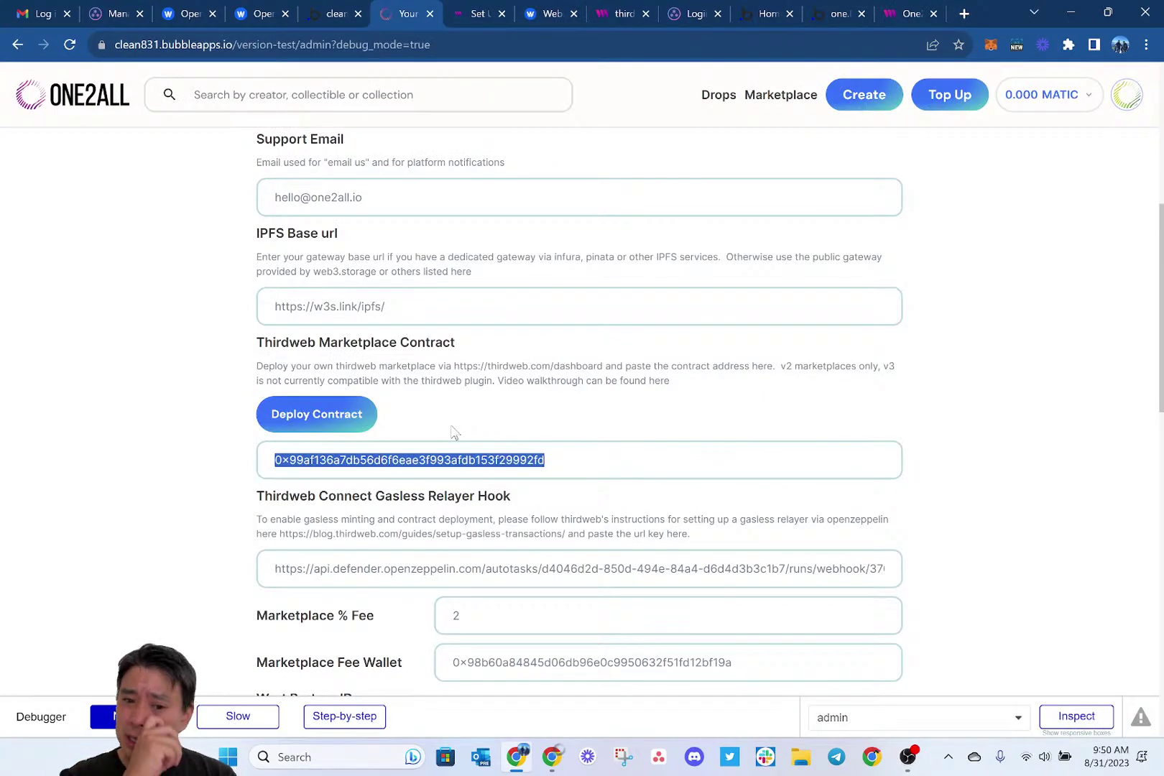
Deselect the contract address and go to the Create page offering Create a Drop or Mint an NFT.
{"action": "left_click", "coordinate": [607, 421]}
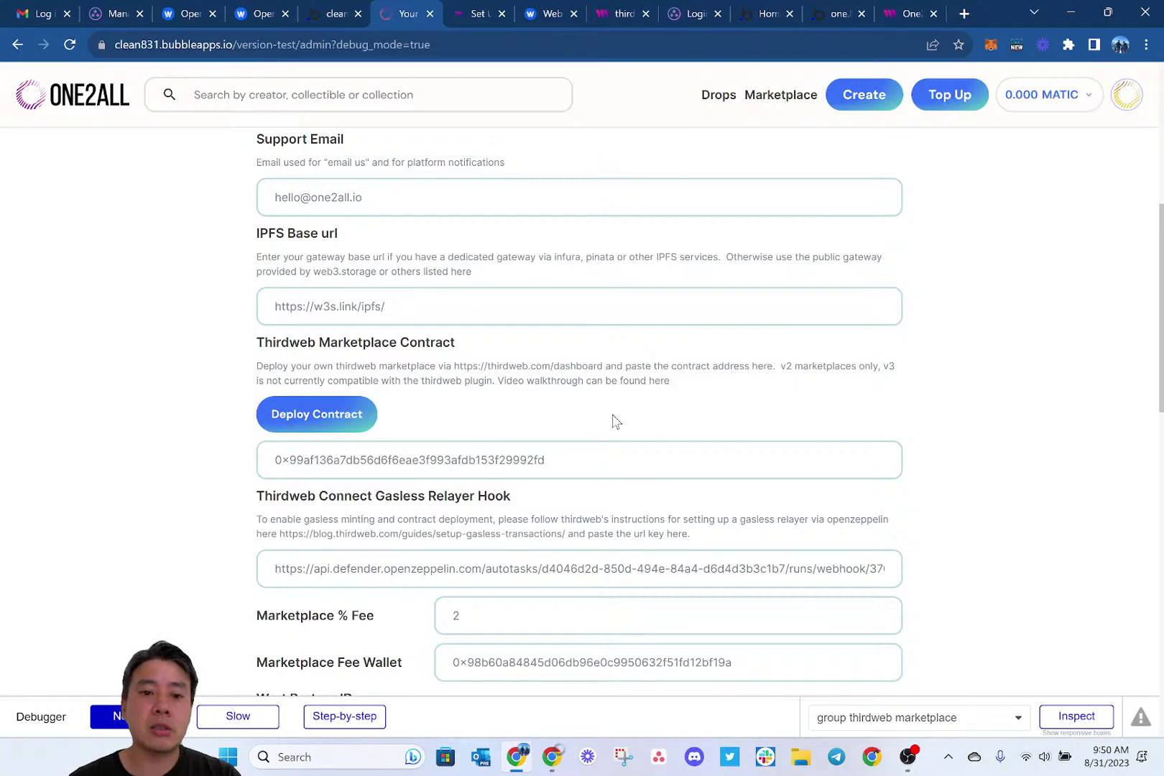
{"action": "left_click", "coordinate": [862, 102]}
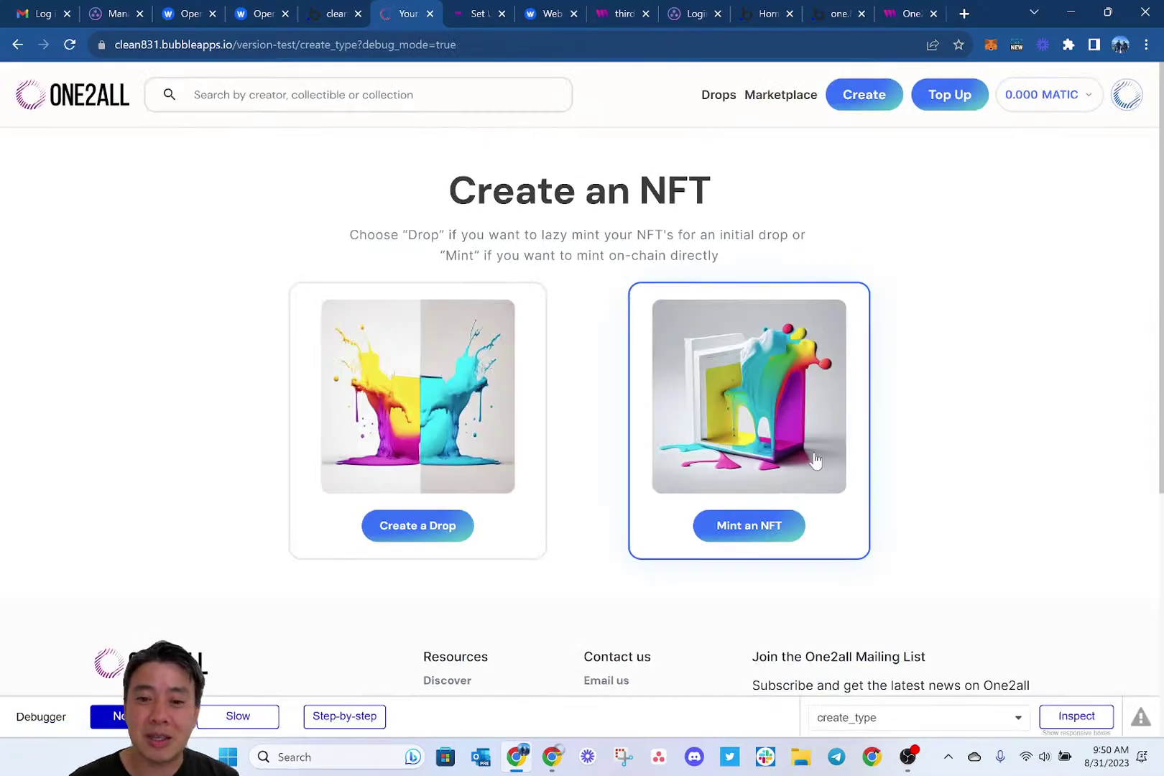
Choose an on-chain multiple-copy collectible and upload the first screenshot as its artwork.
{"action": "left_click", "coordinate": [764, 530]}
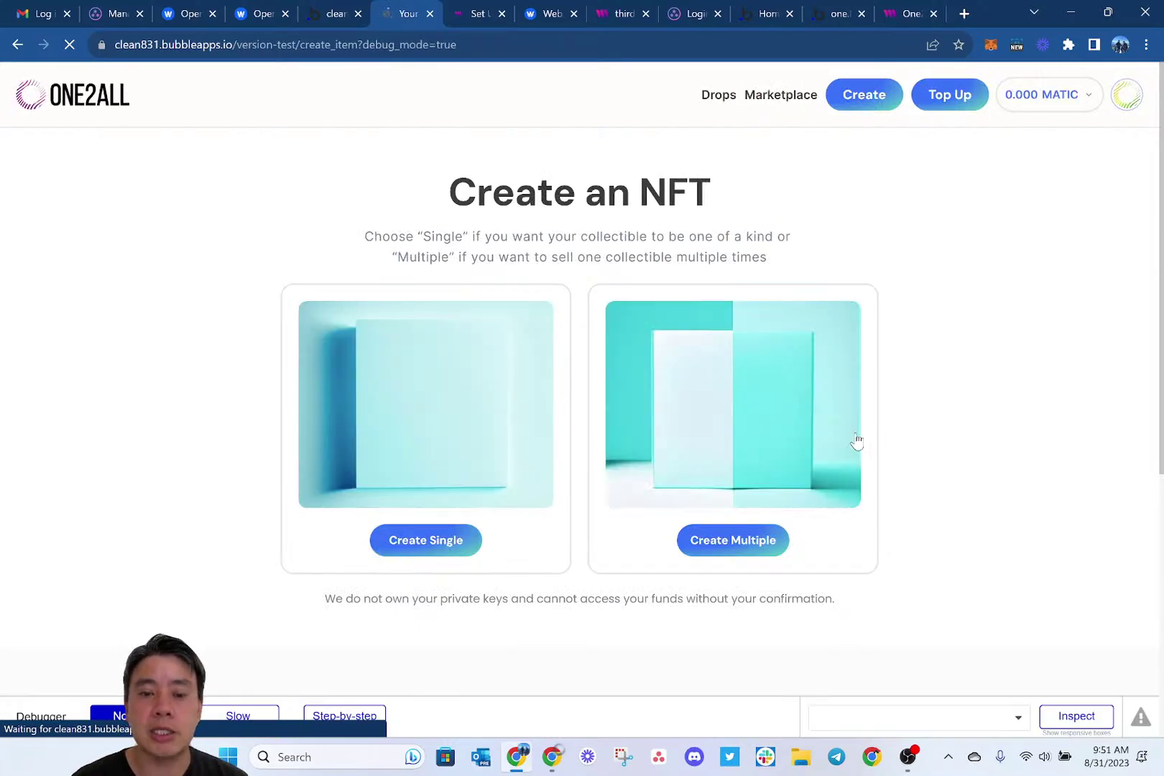
{"action": "left_click", "coordinate": [738, 541]}
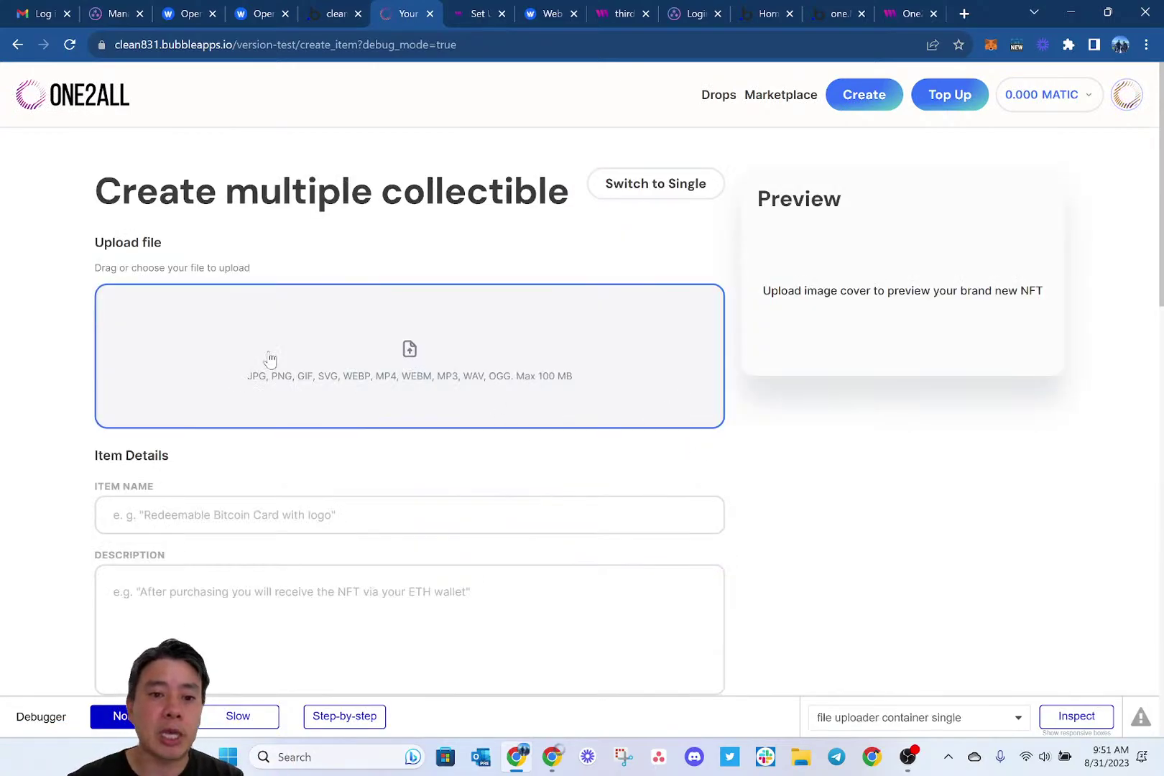
{"action": "left_click", "coordinate": [226, 349]}
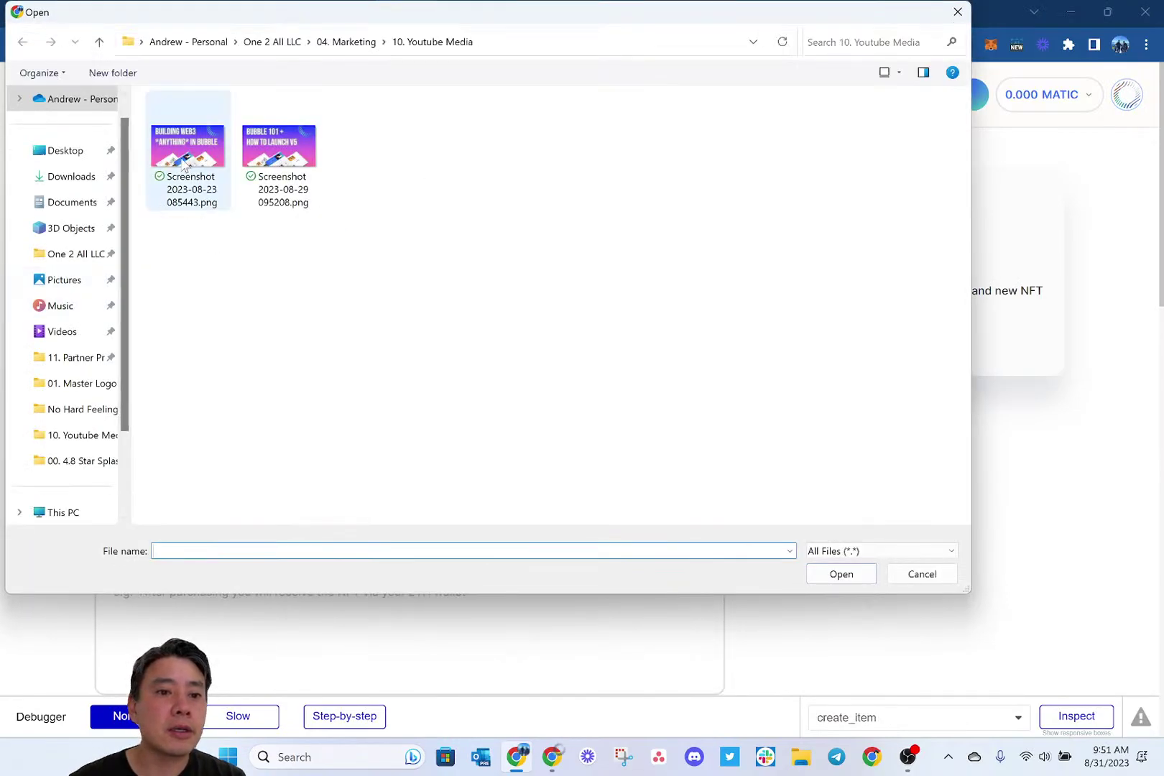
{"action": "double_click", "coordinate": [185, 163]}
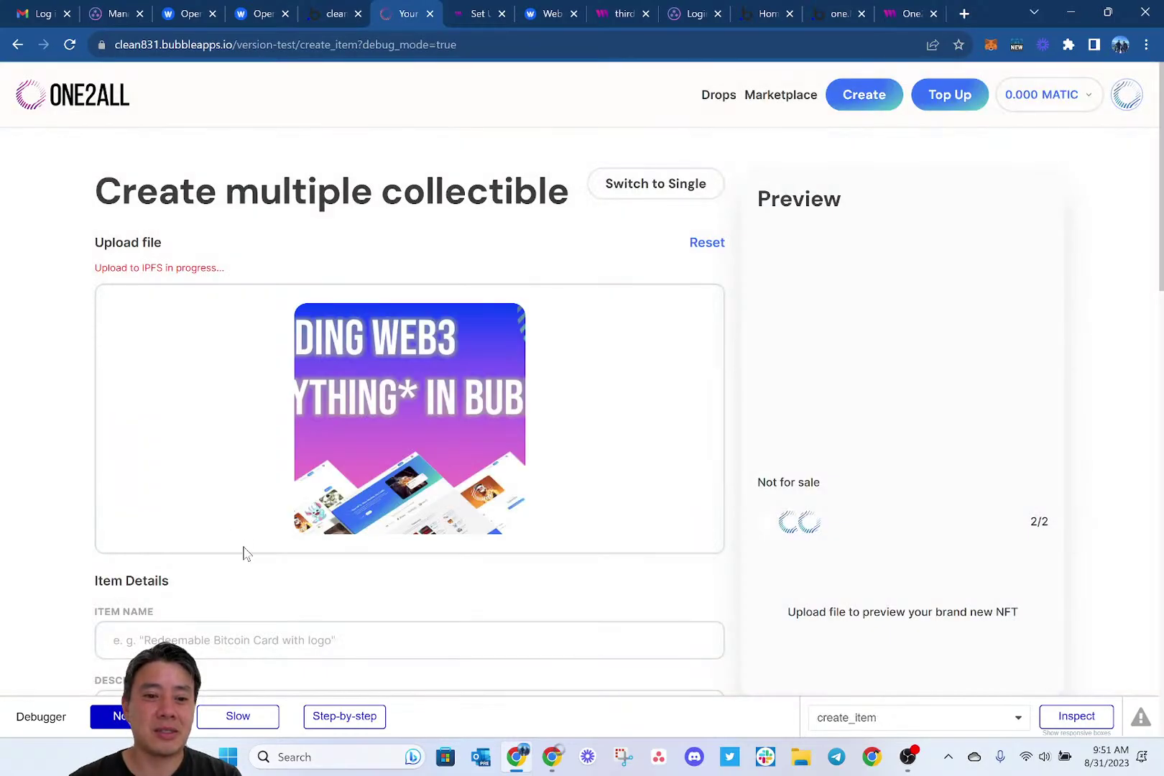
Name the item 'Episode 2!' and paste the same text as its description.
{"action": "scroll", "coordinate": [287, 524], "scroll_direction": "down", "scroll_amount": 2}
{"action": "left_click", "coordinate": [207, 520]}
{"action": "type", "text": "Episode 2"}
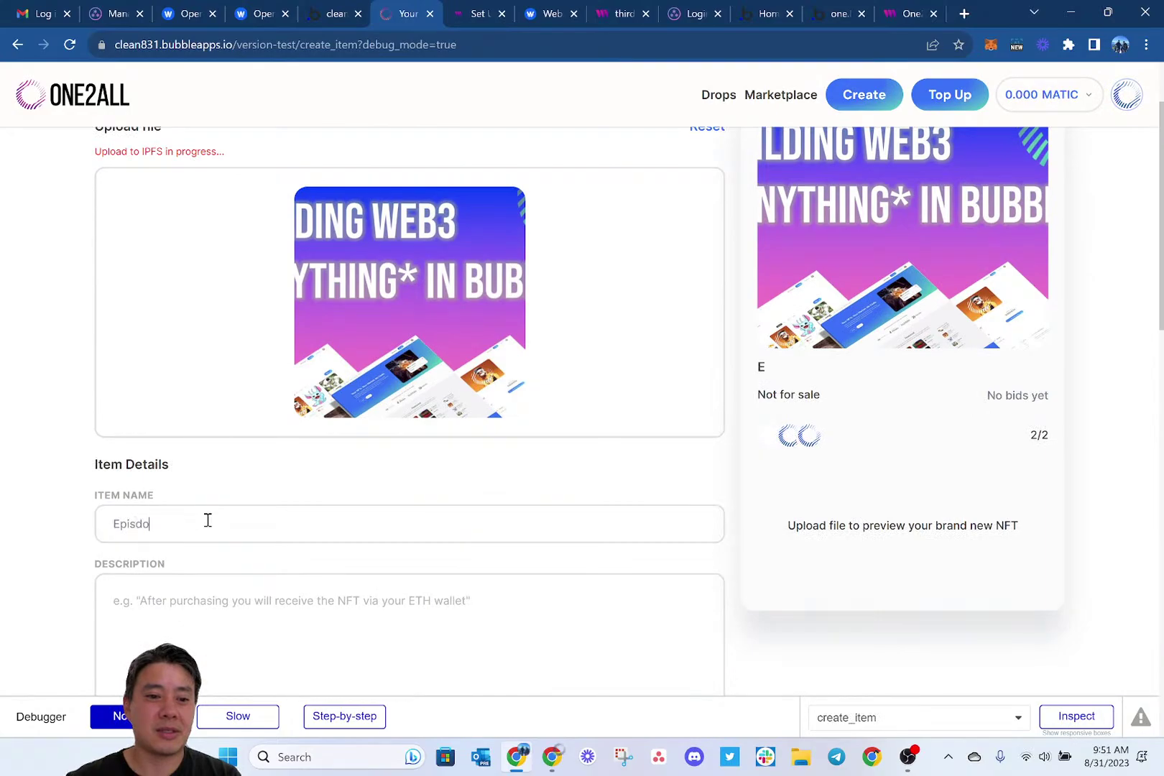
{"action": "key", "text": "ctrl+a"}
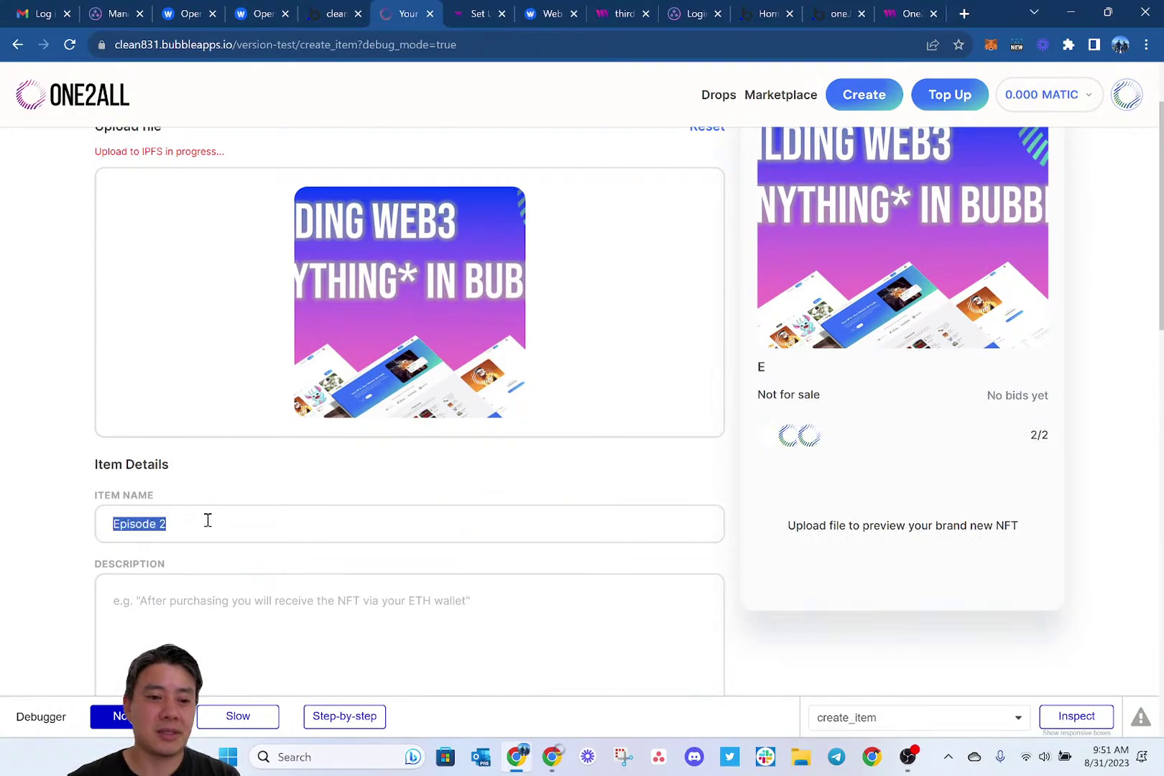
{"action": "left_click", "coordinate": [208, 520]}
{"action": "key", "text": "ctrl+a"}
{"action": "key", "text": "ctrl+c"}
{"action": "scroll", "coordinate": [237, 507], "scroll_direction": "down", "scroll_amount": 2}
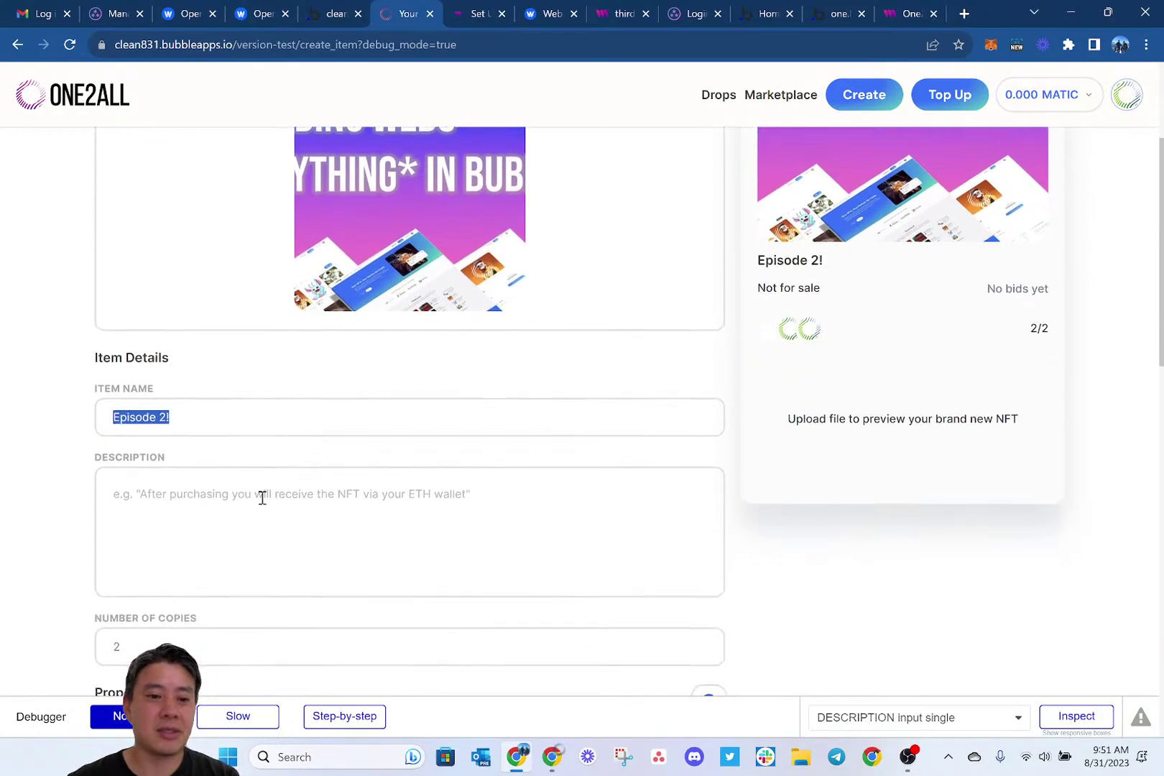
{"action": "left_click", "coordinate": [280, 490]}
{"action": "key", "text": "ctrl+v"}
Set Number of Copies to 22 and open the new-collection form.
{"action": "scroll", "coordinate": [227, 501], "scroll_direction": "down", "scroll_amount": 4}
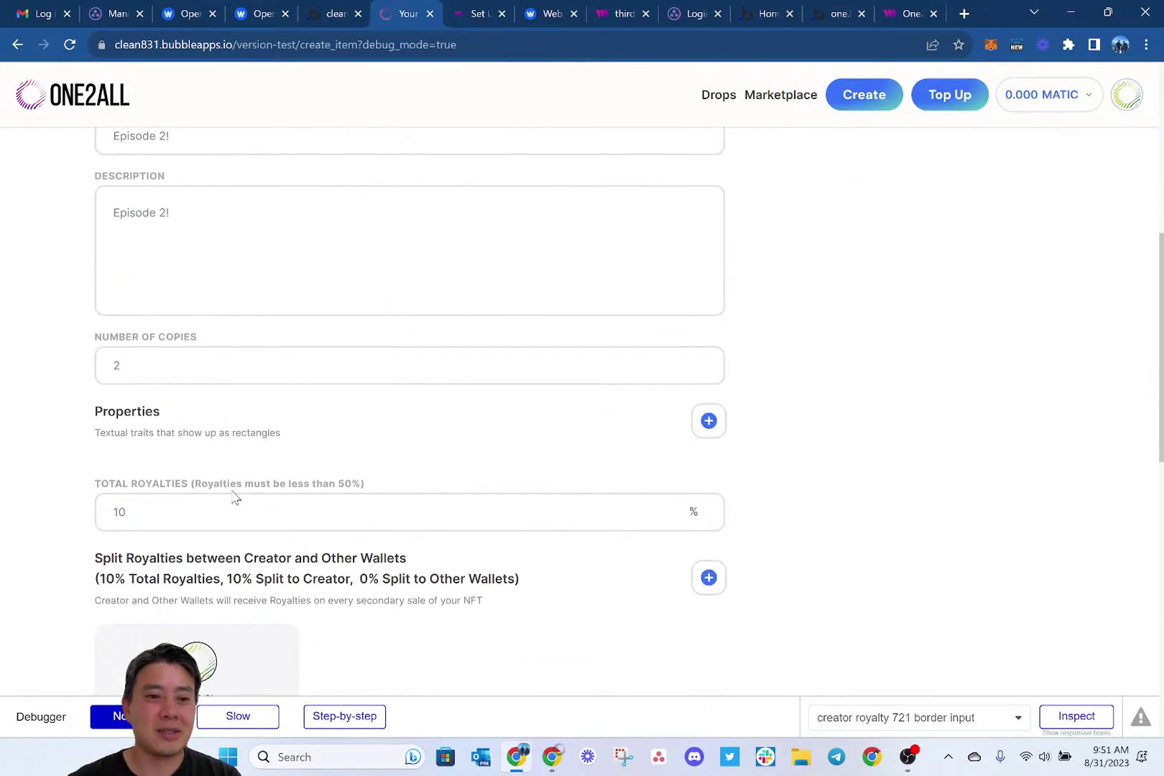
{"action": "left_click", "coordinate": [296, 356]}
{"action": "type", "text": "2"}
{"action": "scroll", "coordinate": [296, 356], "scroll_direction": "down", "scroll_amount": 3}
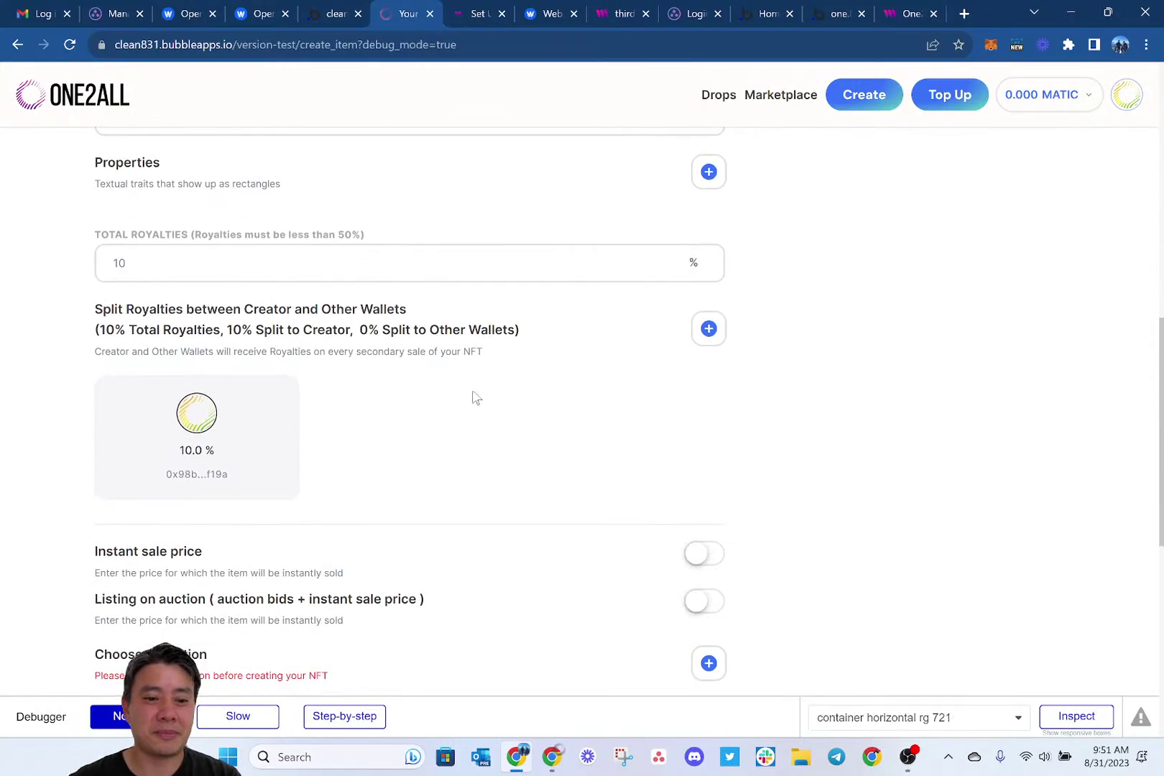
{"action": "scroll", "coordinate": [473, 398], "scroll_direction": "down", "scroll_amount": 3}
{"action": "left_click", "coordinate": [709, 445]}
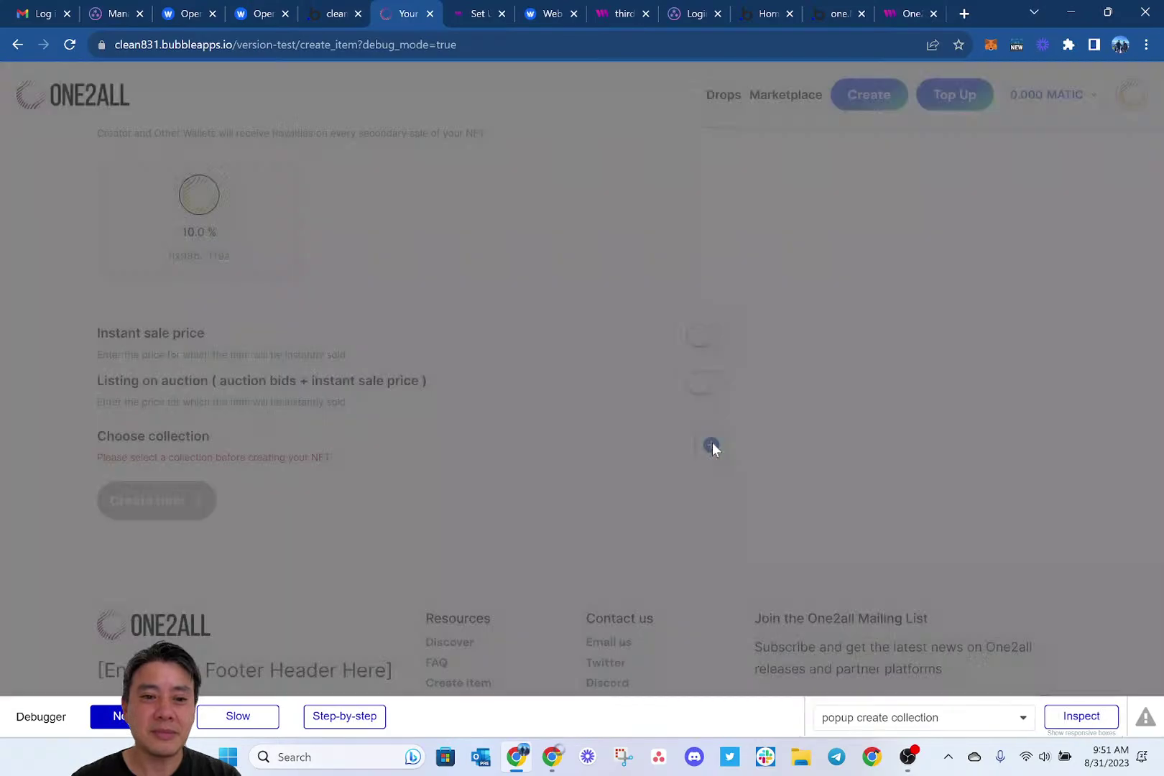
Use the first screenshot as the collection logo and name it 'Building Web3 Anything'.
{"action": "left_click", "coordinate": [500, 280]}
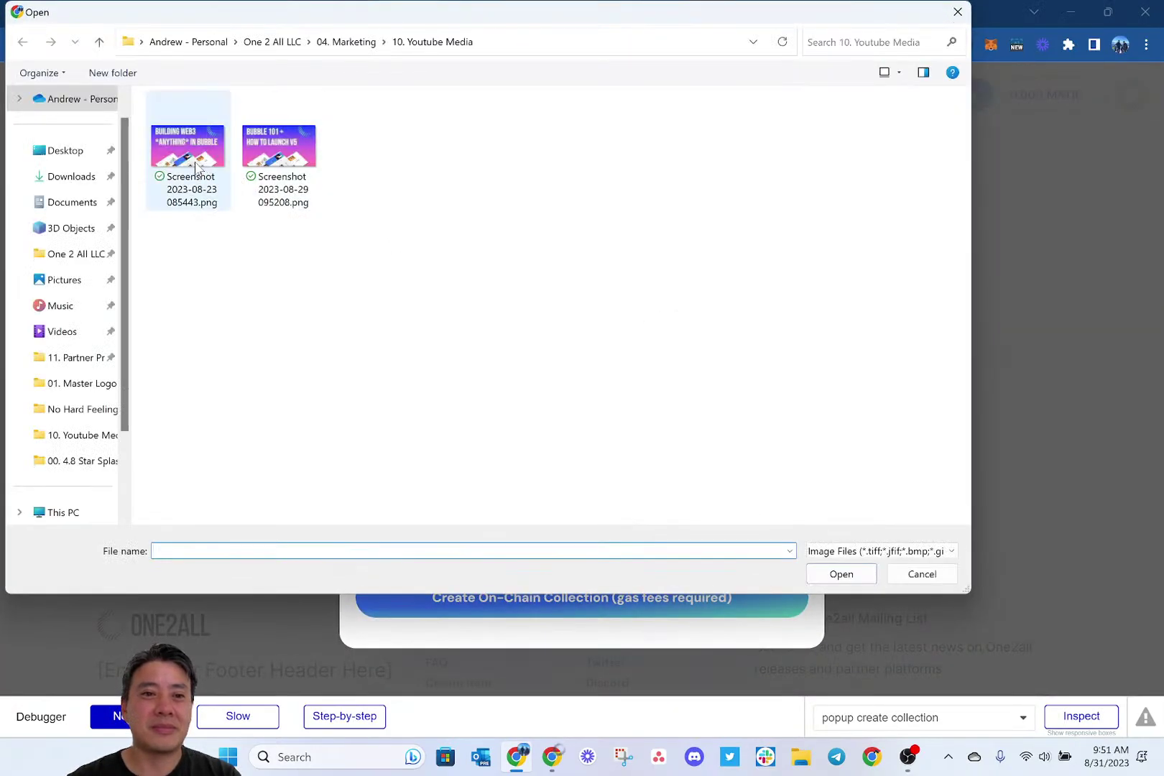
{"action": "double_click", "coordinate": [190, 154]}
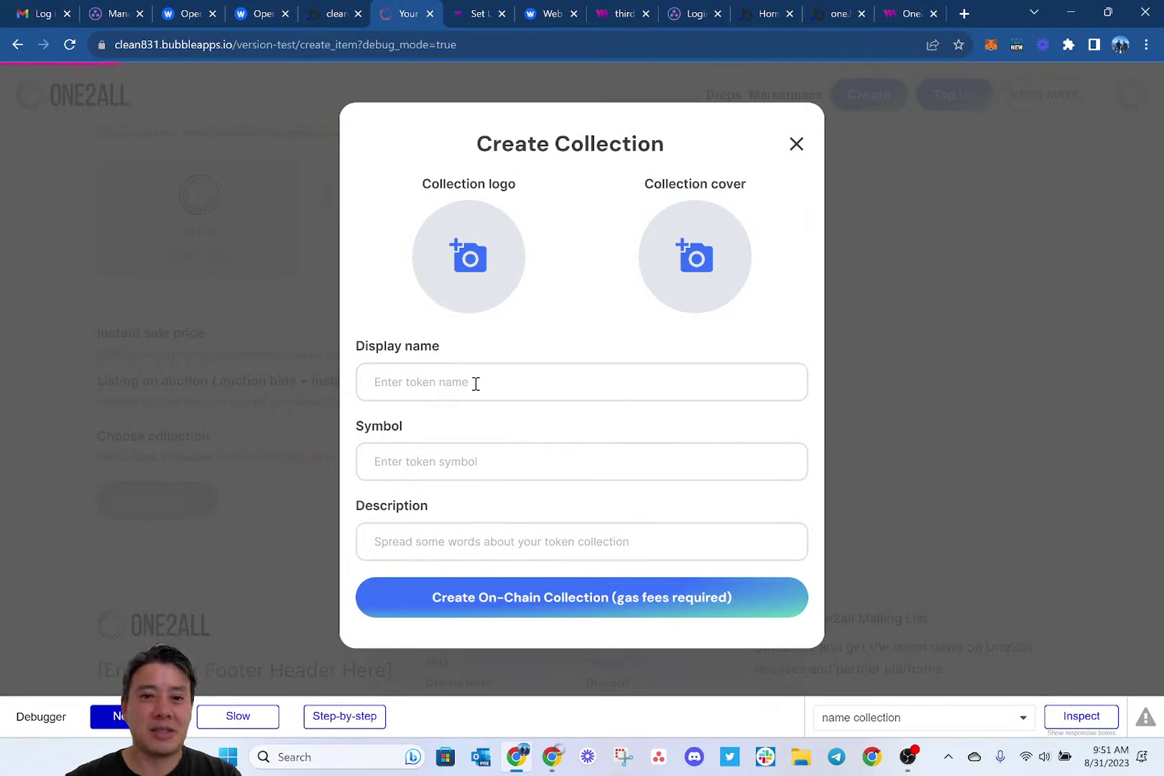
{"action": "left_click", "coordinate": [447, 402]}
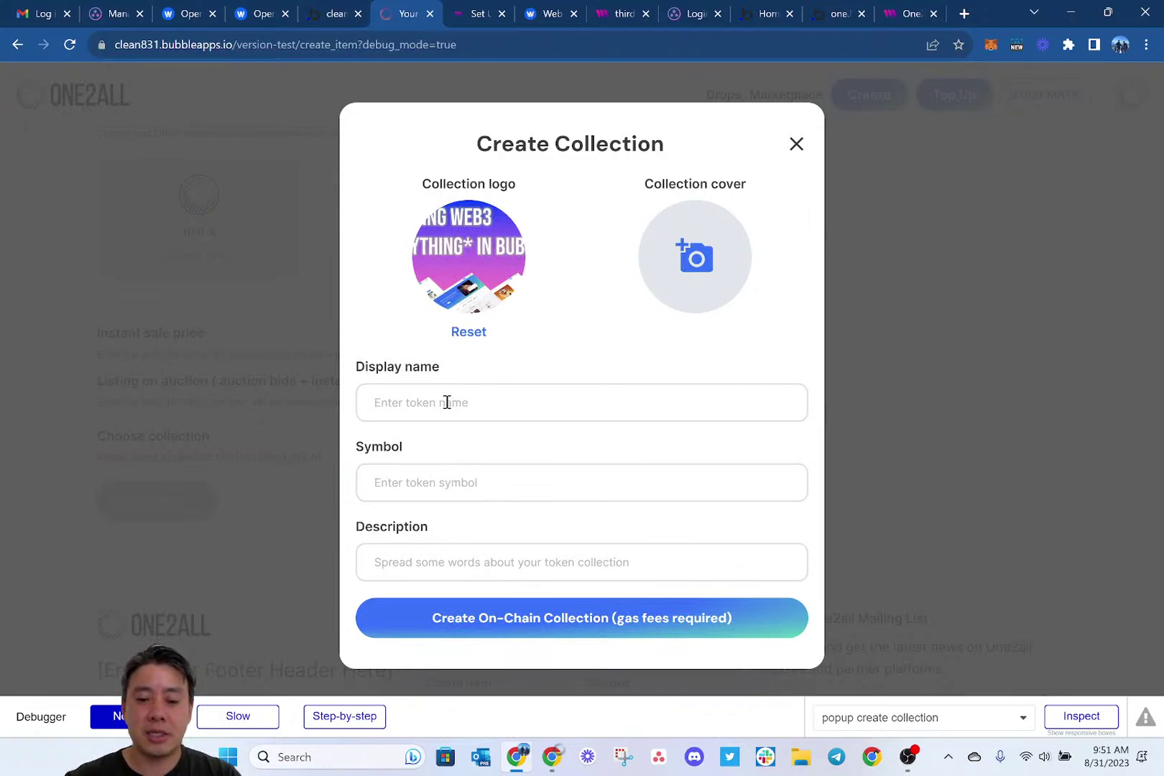
{"action": "type", "text": "B"}
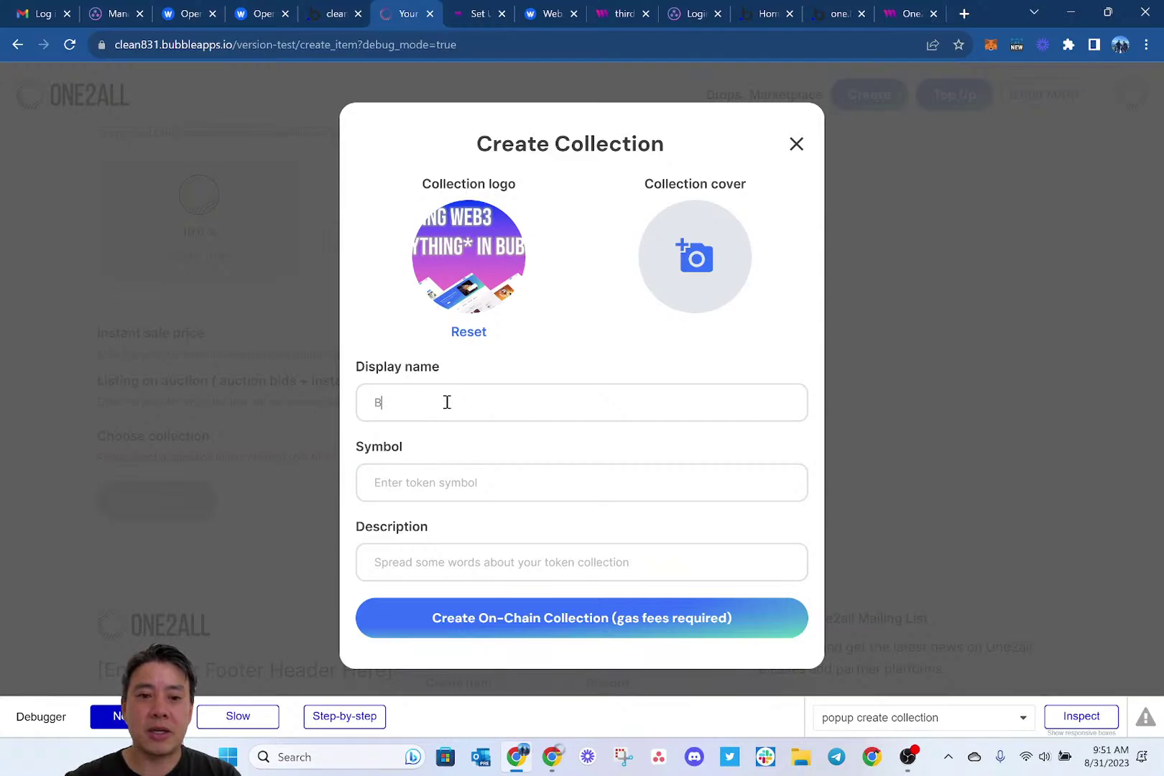
{"action": "type", "text": "u"}
{"action": "key", "text": "BackSpace"}
{"action": "key", "text": "BackSpace"}
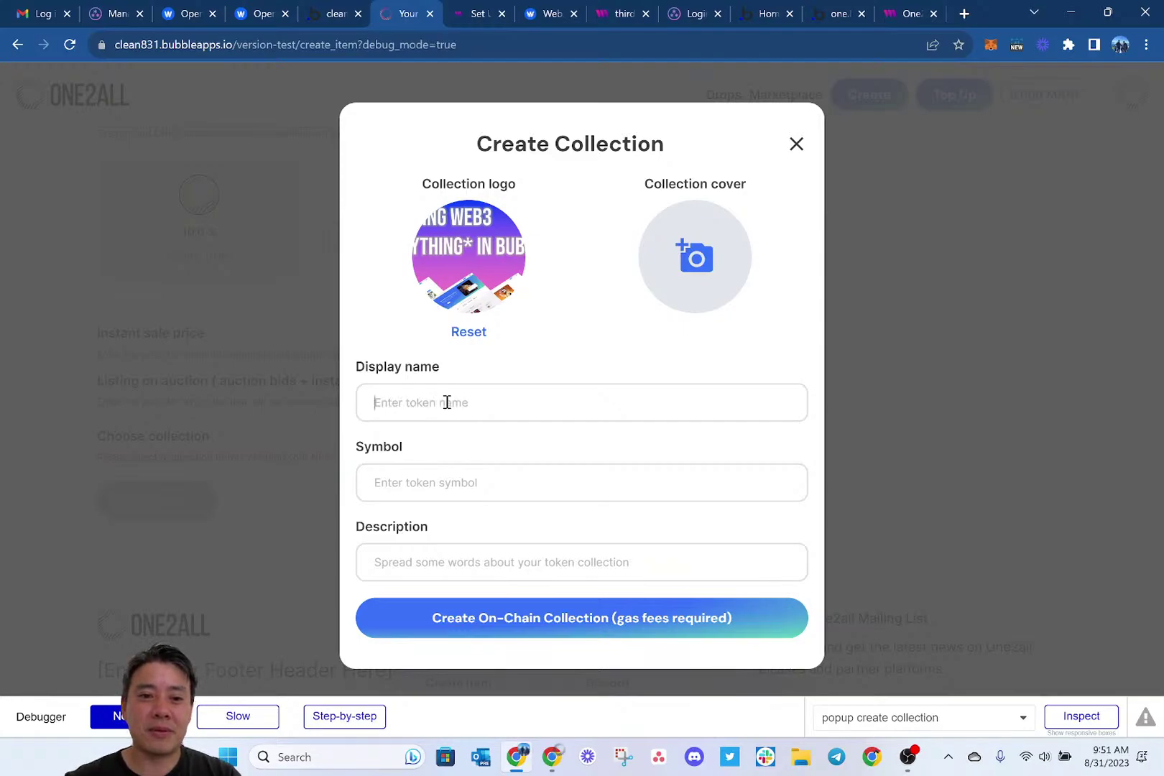
{"action": "type", "text": "Building Wb"}
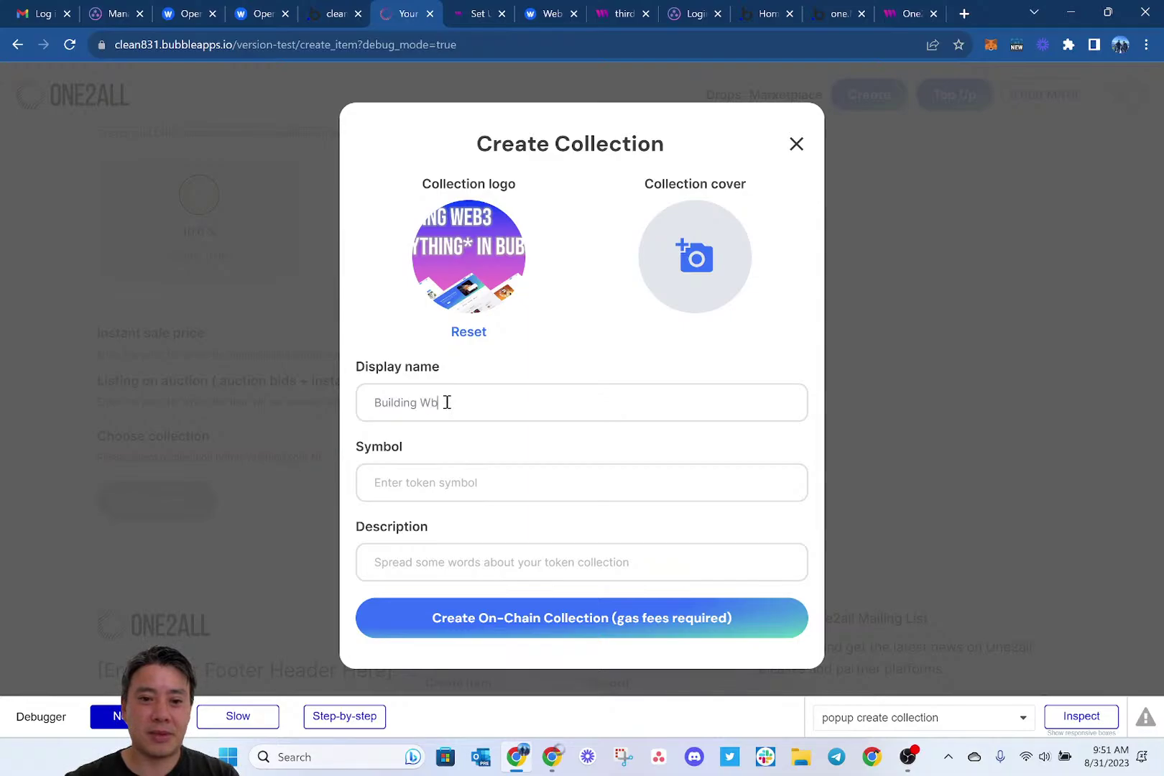
{"action": "type", "text": "e"}
{"action": "key", "text": "BackSpace"}
{"action": "key", "text": "BackSpace"}
{"action": "type", "text": "eb"}
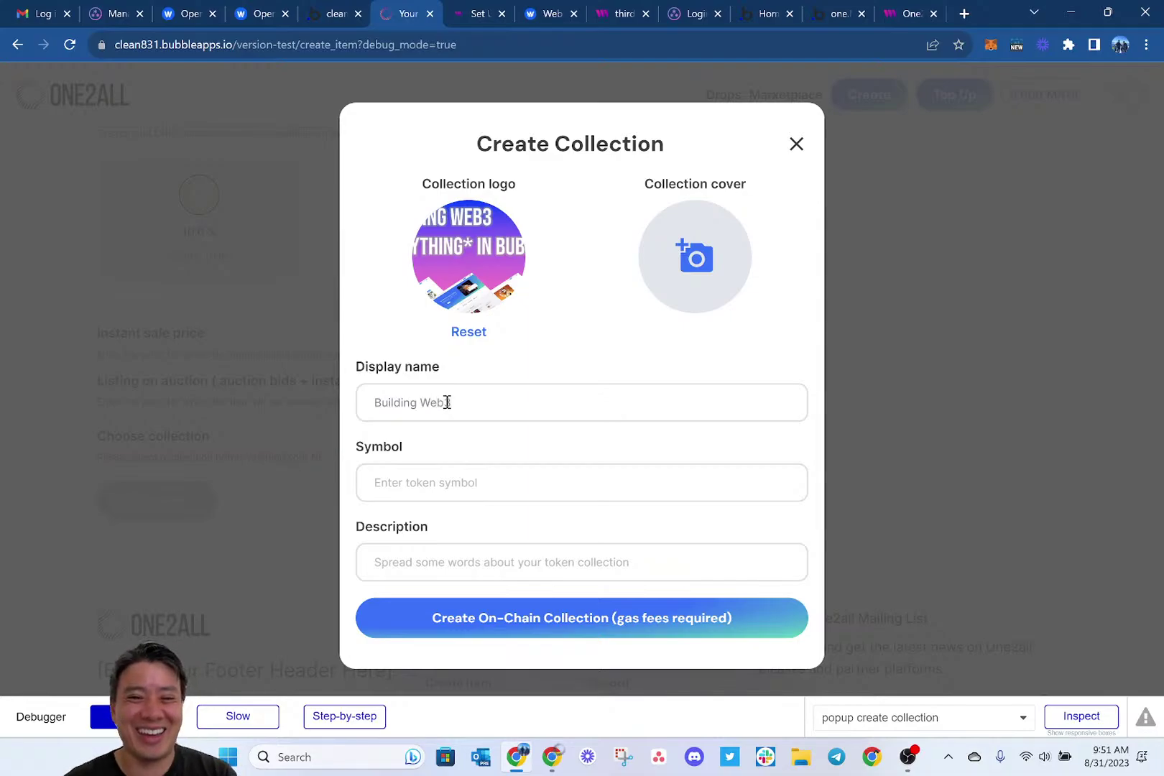
{"action": "type", "text": "3"}
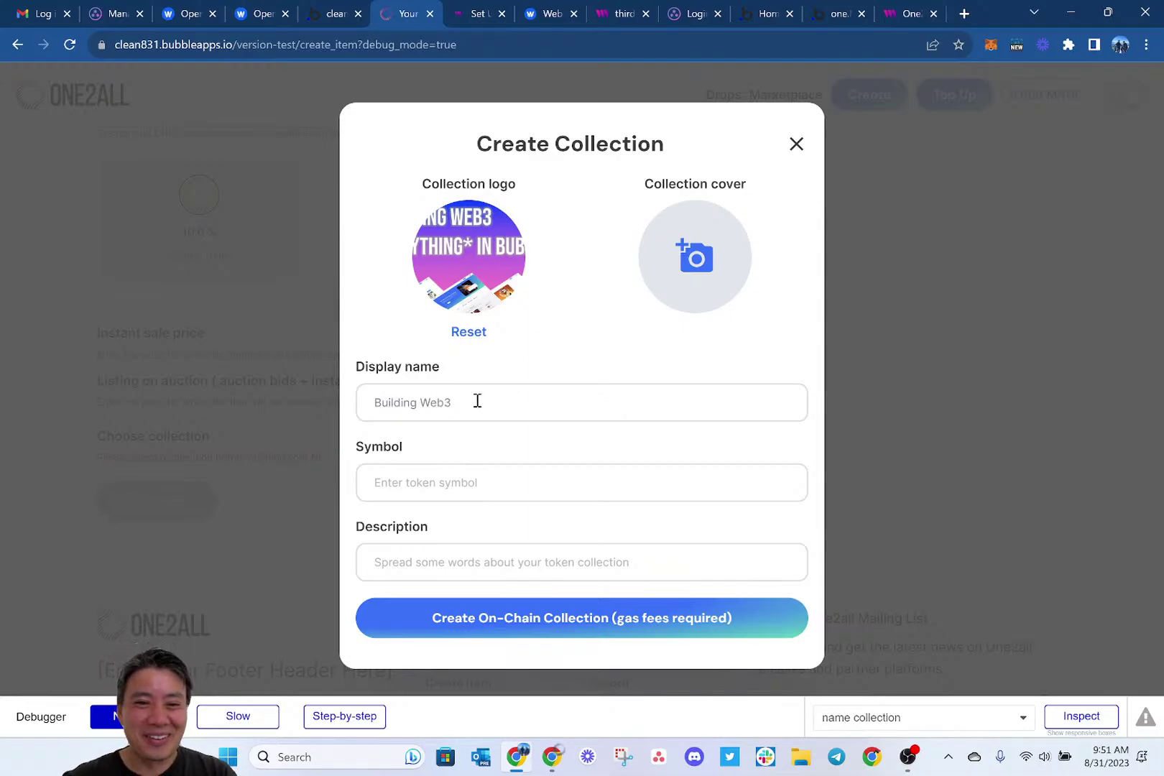
{"action": "type", "text": " Anything"}
Give the collection symbol BWA and description BWA, then deploy it on-chain.
{"action": "left_click", "coordinate": [432, 484]}
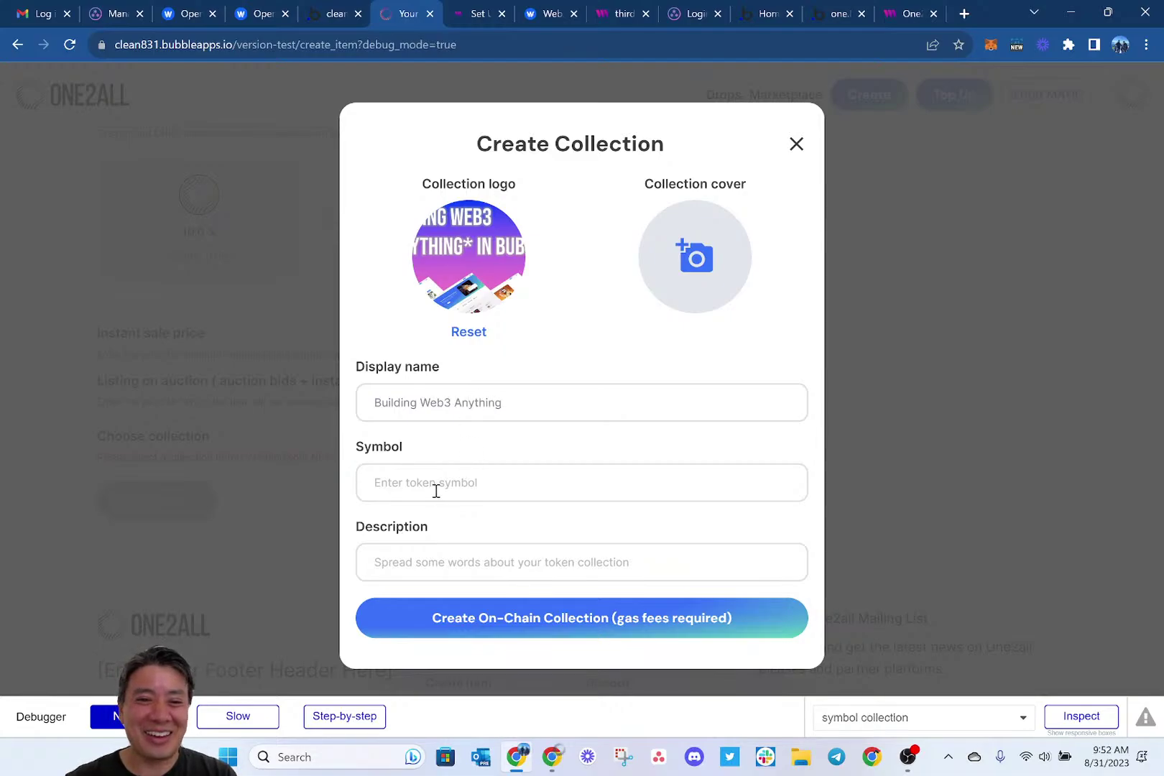
{"action": "type", "text": "BWA"}
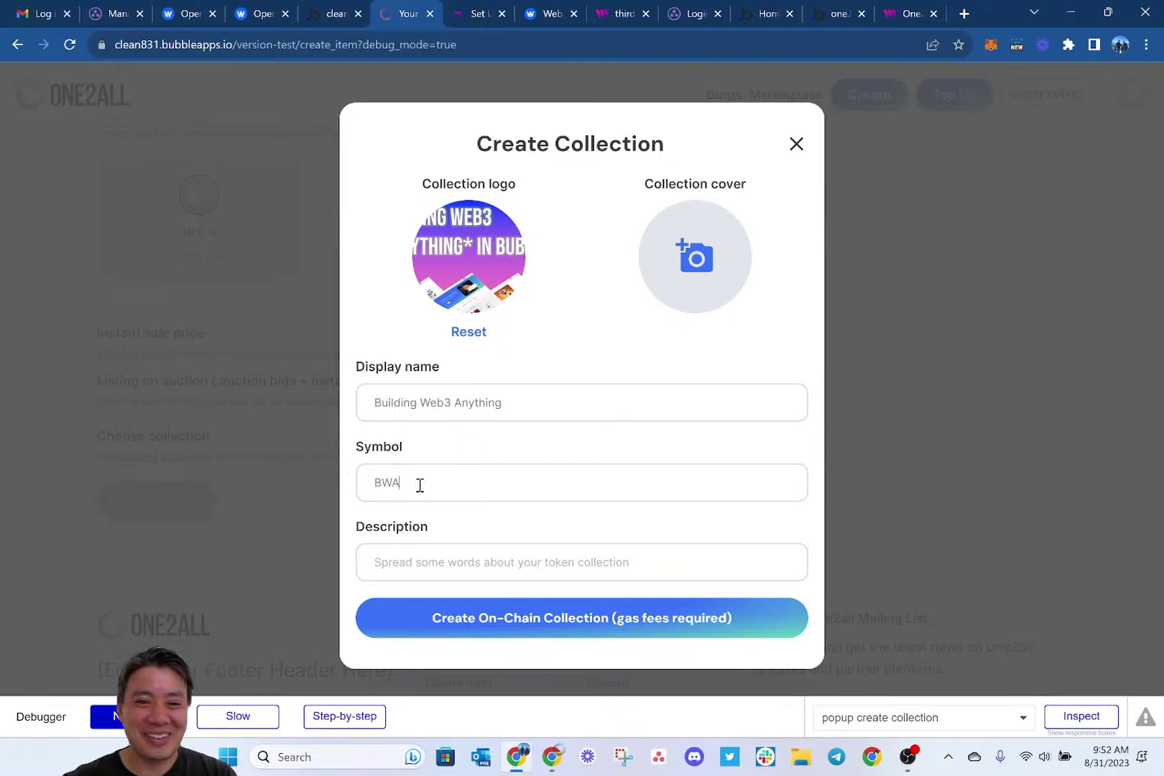
{"action": "left_click", "coordinate": [423, 559]}
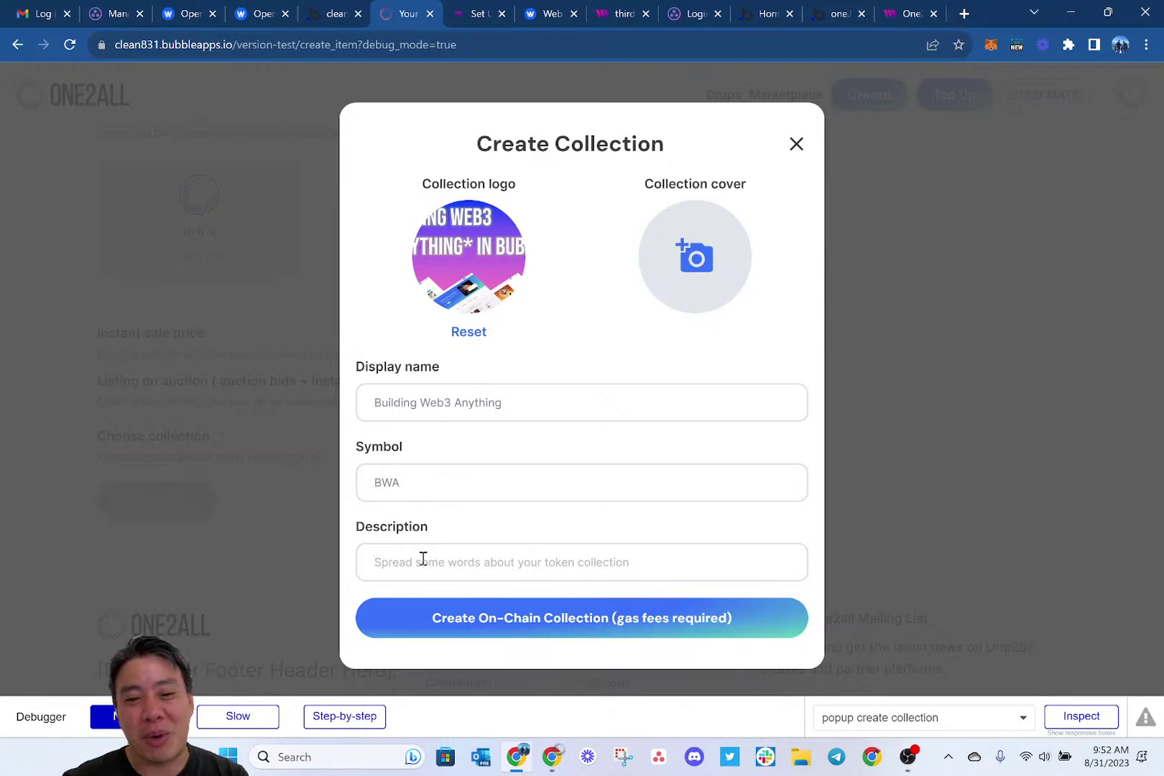
{"action": "type", "text": "BWA"}
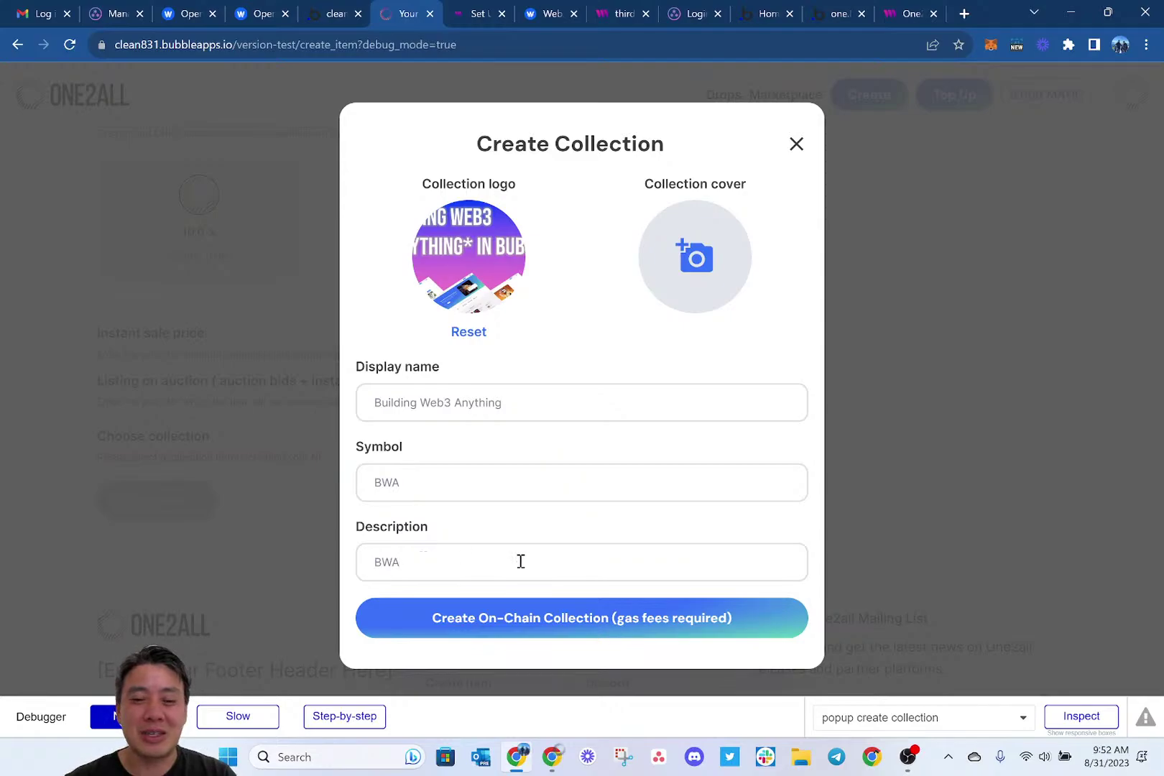
{"action": "left_click", "coordinate": [501, 623]}
{"action": "left_click", "coordinate": [528, 293]}
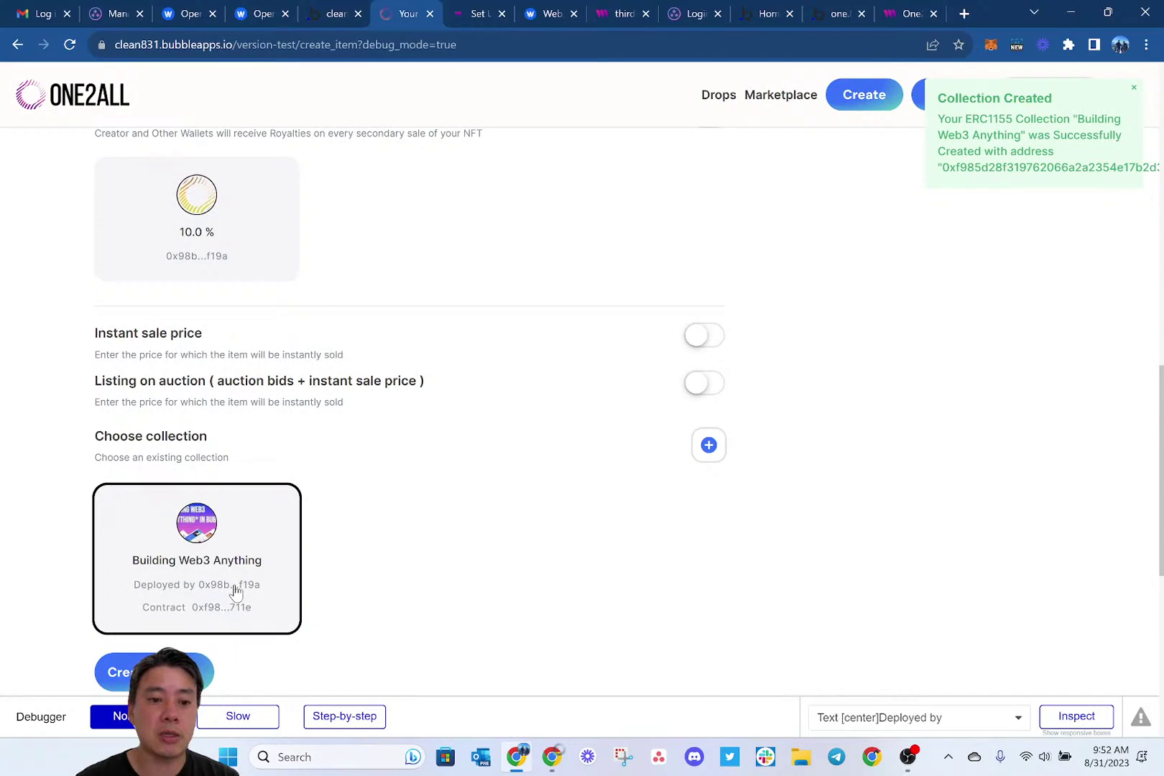
Enable instant sale with the currency in USD and a price of 1.2 per copy.
{"action": "scroll", "coordinate": [420, 494], "scroll_direction": "up", "scroll_amount": 10}
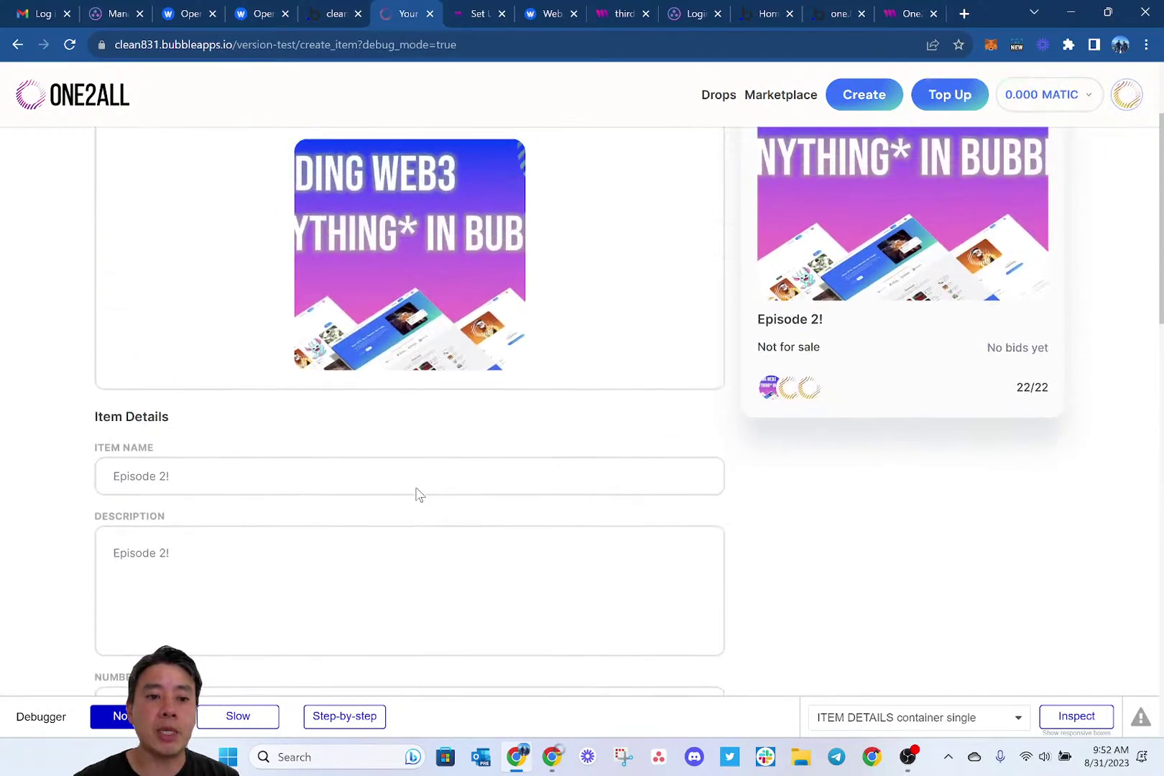
{"action": "scroll", "coordinate": [419, 494], "scroll_direction": "down", "scroll_amount": 5}
{"action": "scroll", "coordinate": [420, 494], "scroll_direction": "down", "scroll_amount": 7}
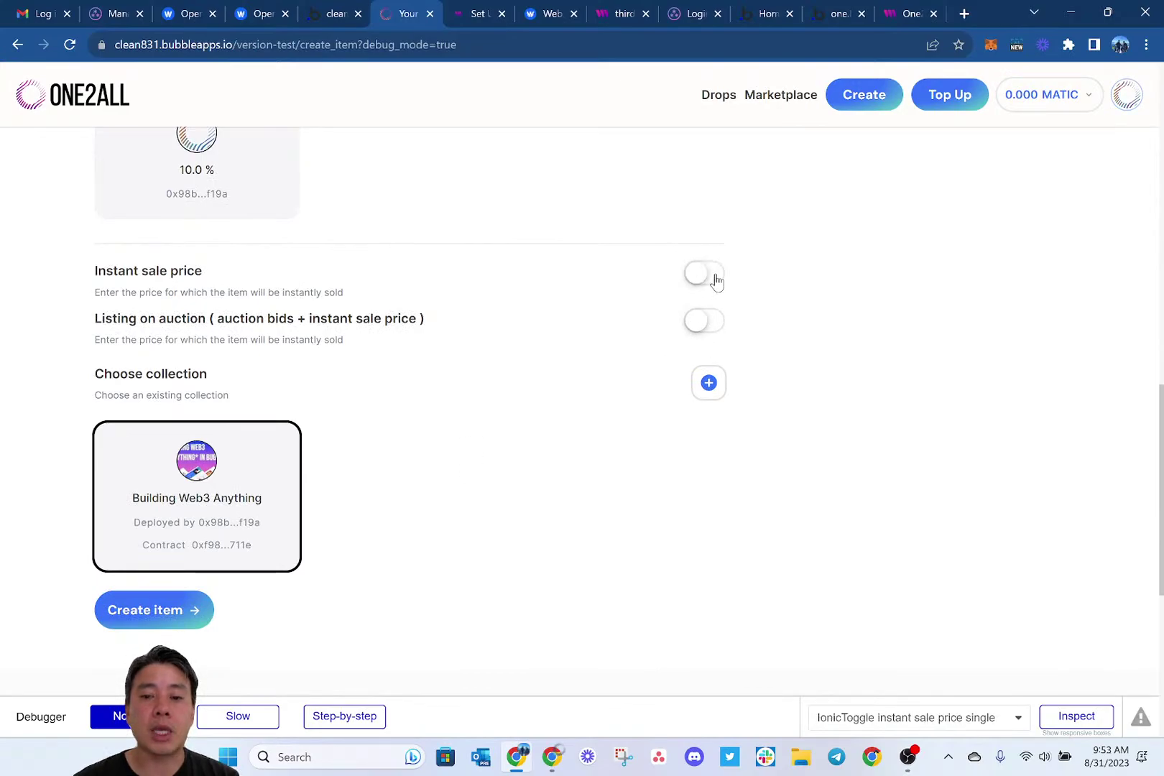
{"action": "left_click", "coordinate": [711, 274]}
{"action": "left_click", "coordinate": [350, 351]}
{"action": "type", "text": "0.0000"}
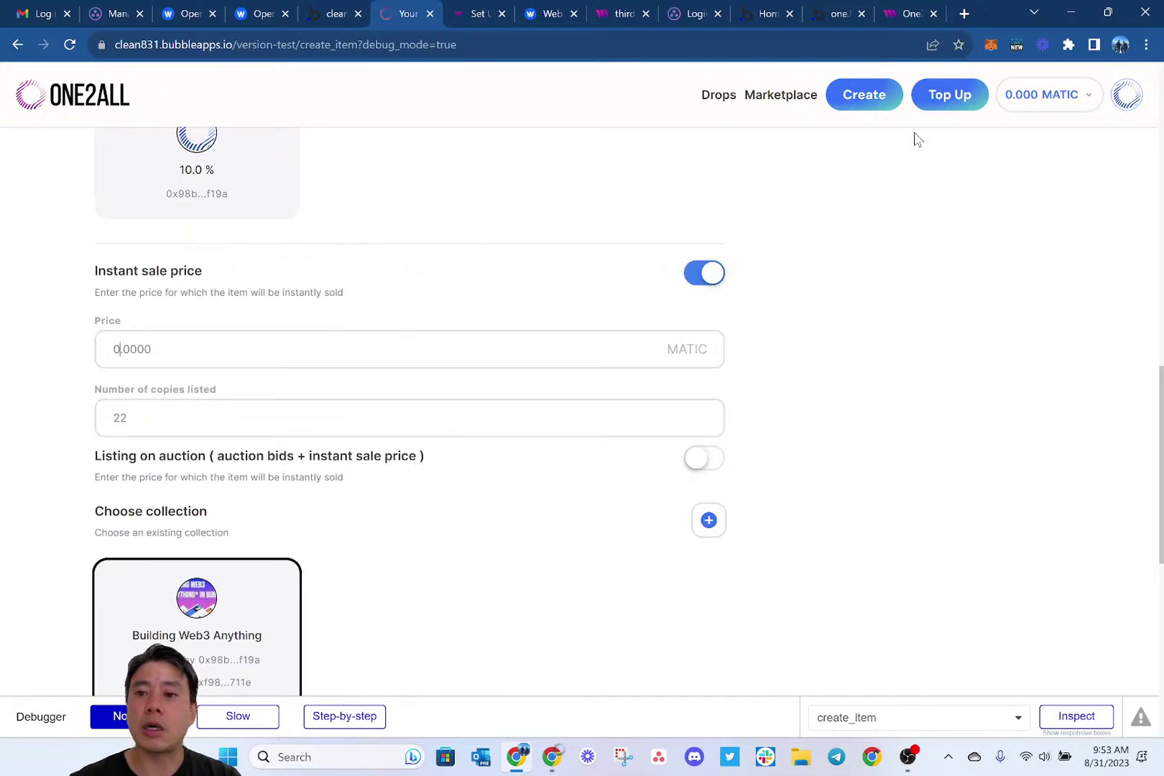
{"action": "left_click", "coordinate": [1068, 105]}
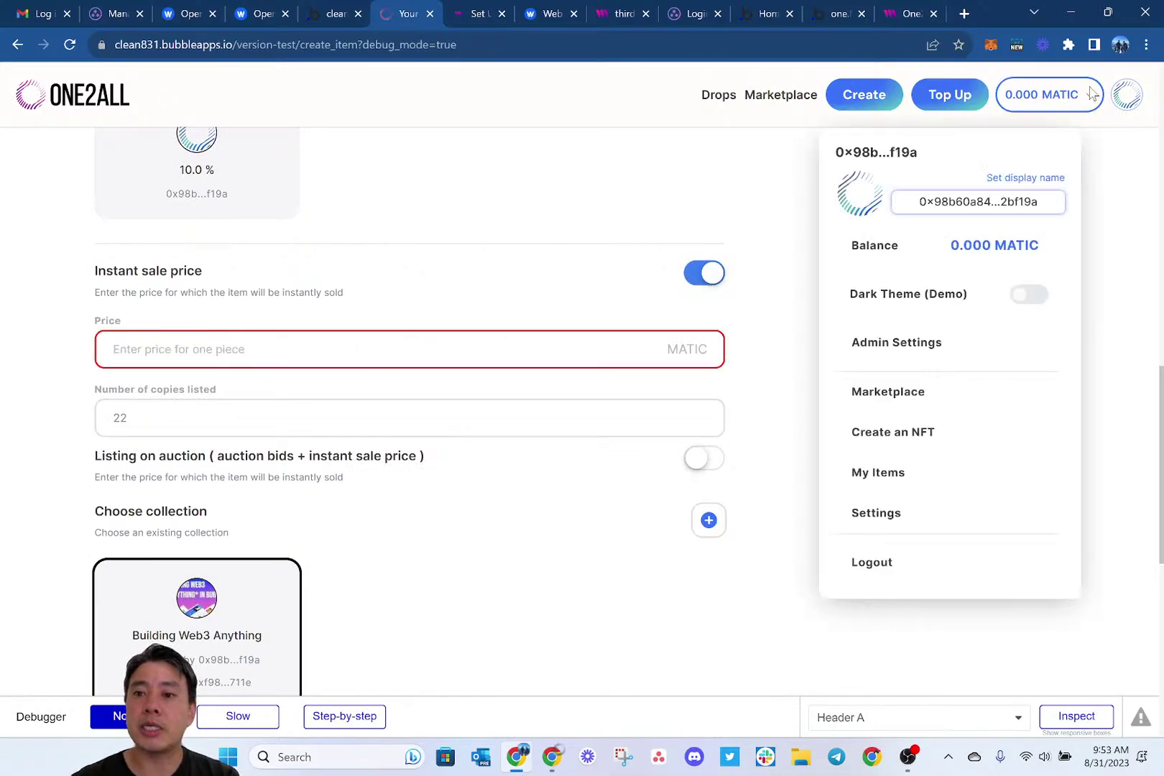
{"action": "left_click", "coordinate": [1085, 97]}
{"action": "left_click", "coordinate": [1054, 126]}
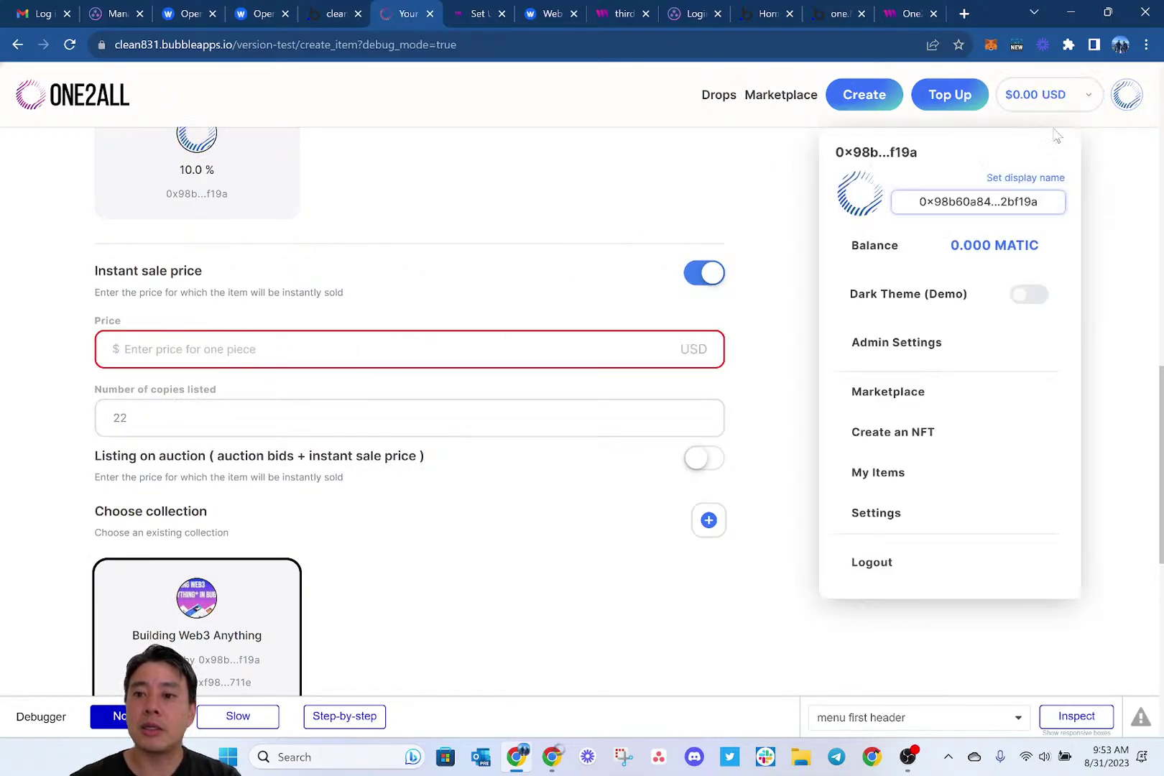
{"action": "left_click", "coordinate": [382, 351]}
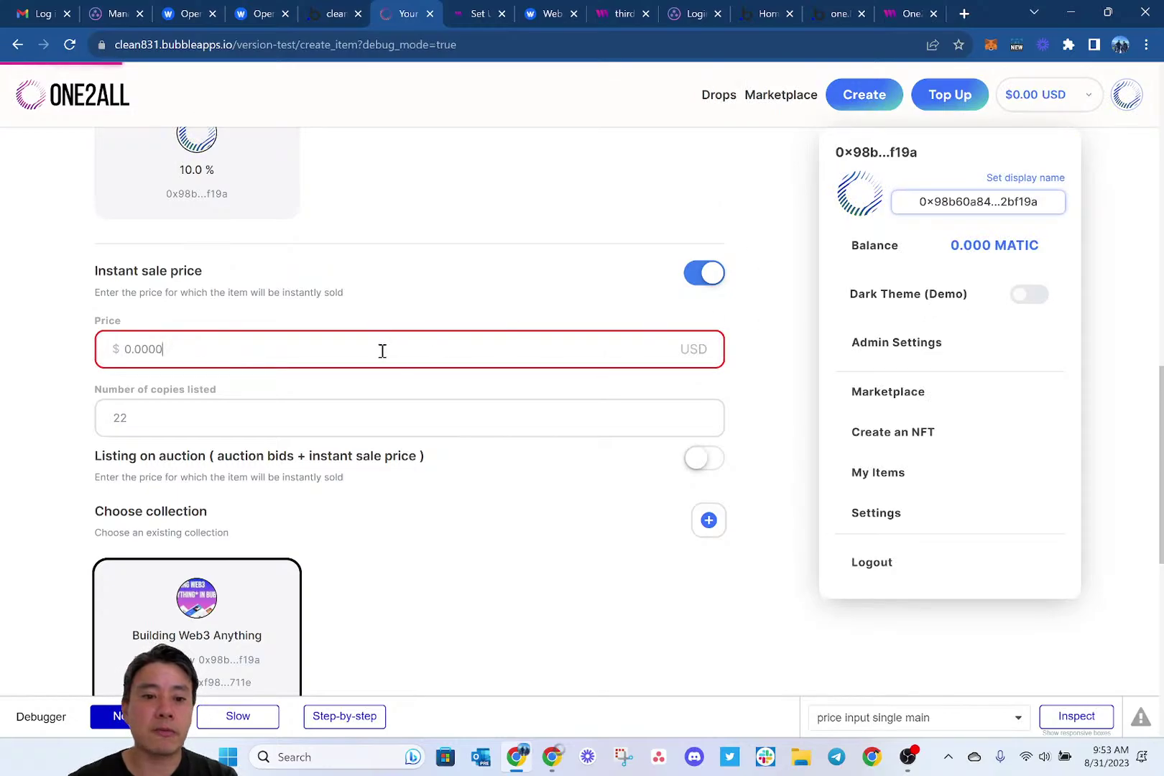
{"action": "type", "text": "1.2"}
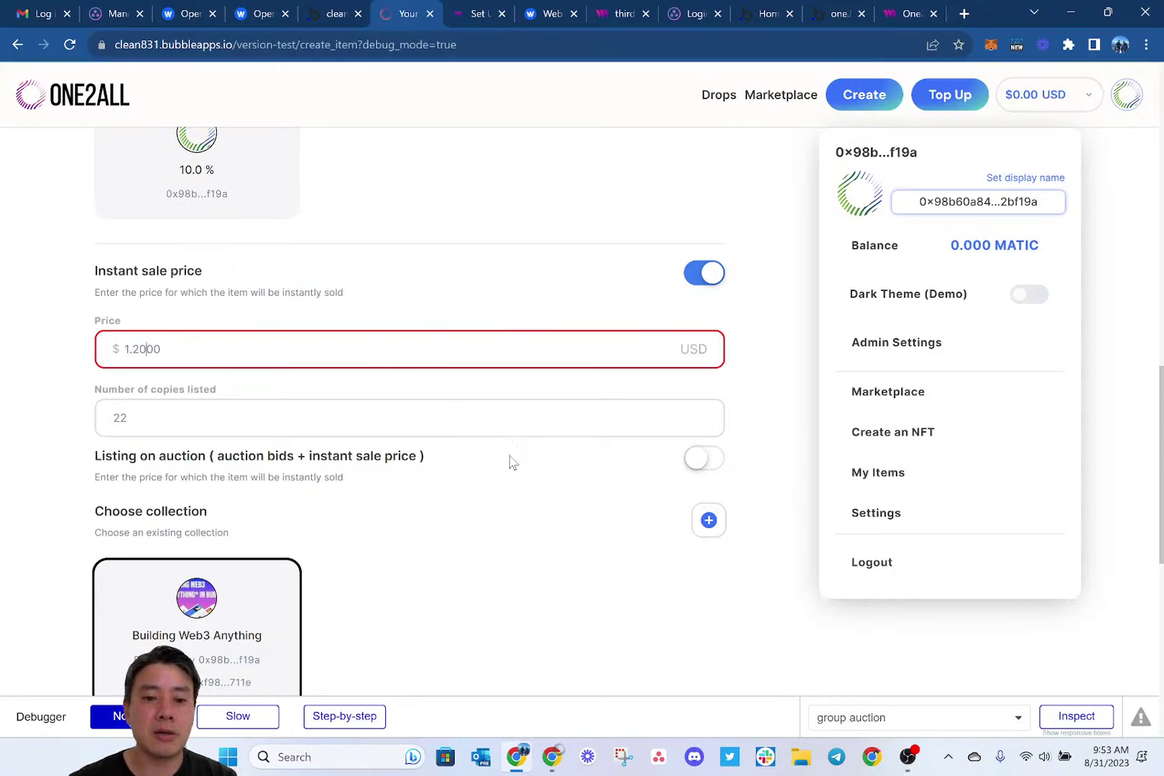
{"action": "left_click", "coordinate": [522, 393]}
Create the item and start minting the NFT.
{"action": "scroll", "coordinate": [564, 491], "scroll_direction": "down", "scroll_amount": 1}
{"action": "scroll", "coordinate": [564, 495], "scroll_direction": "down", "scroll_amount": 2}
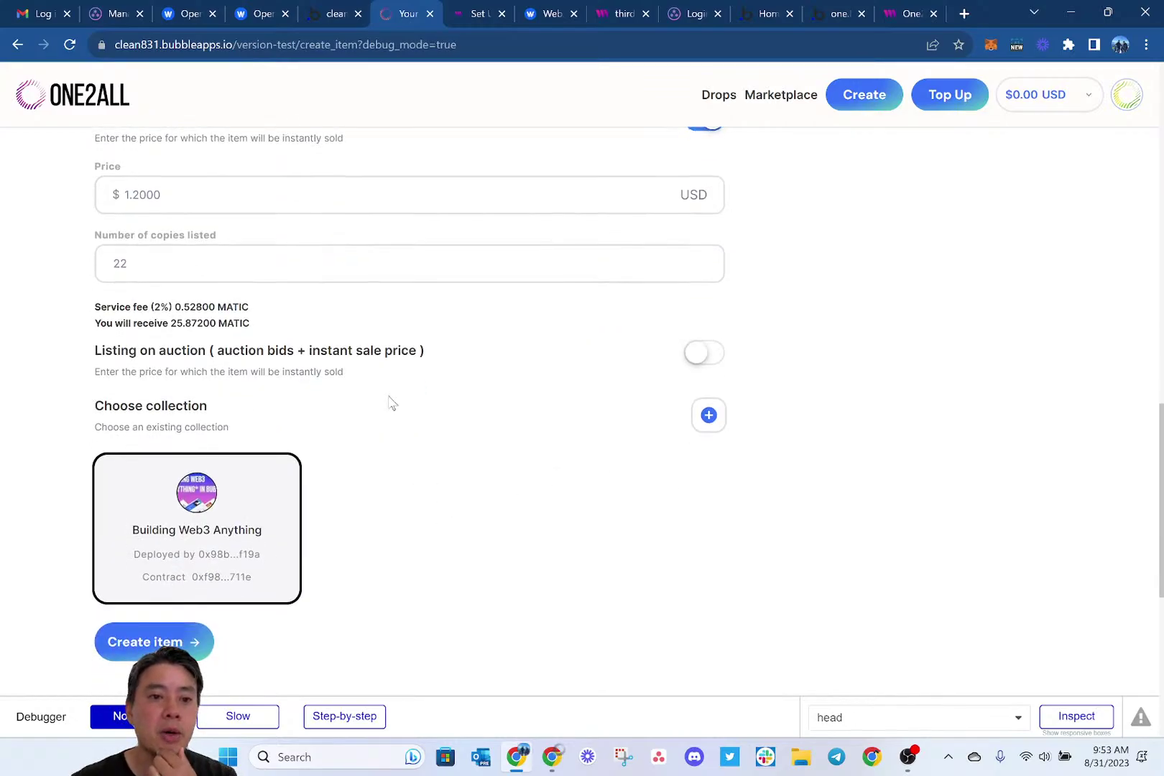
{"action": "scroll", "coordinate": [390, 402], "scroll_direction": "up", "scroll_amount": 2}
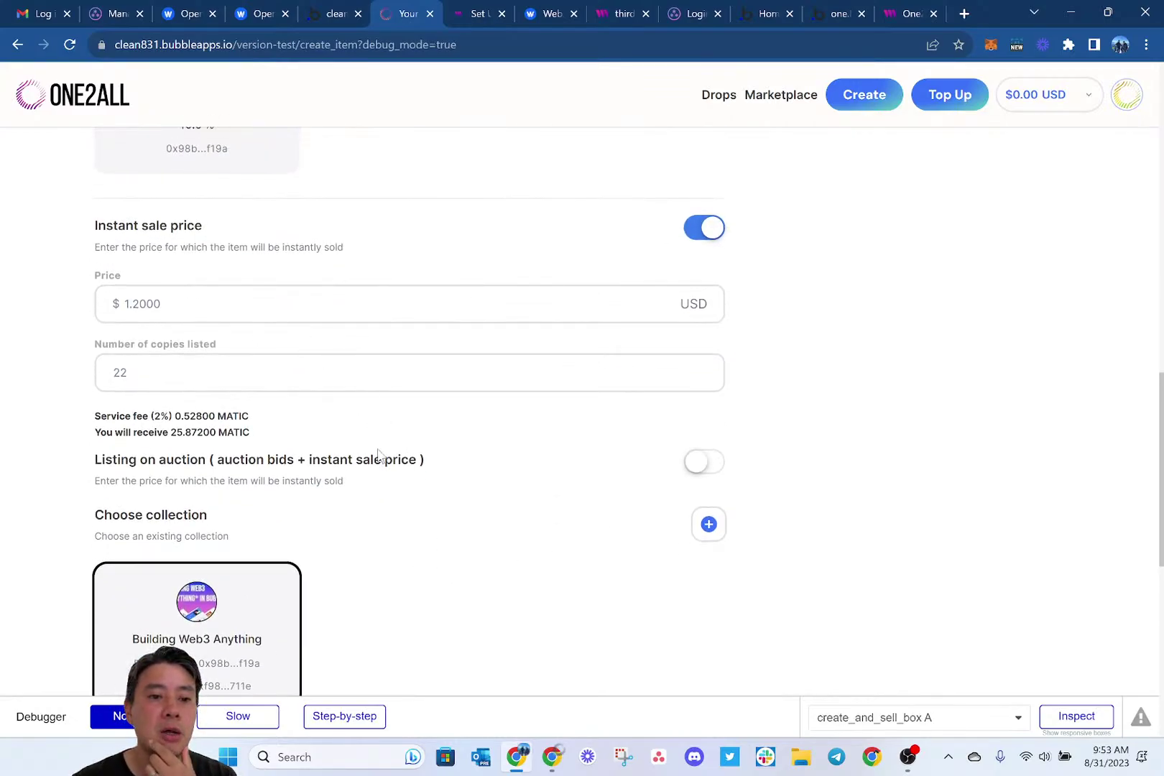
{"action": "scroll", "coordinate": [496, 467], "scroll_direction": "down", "scroll_amount": 2}
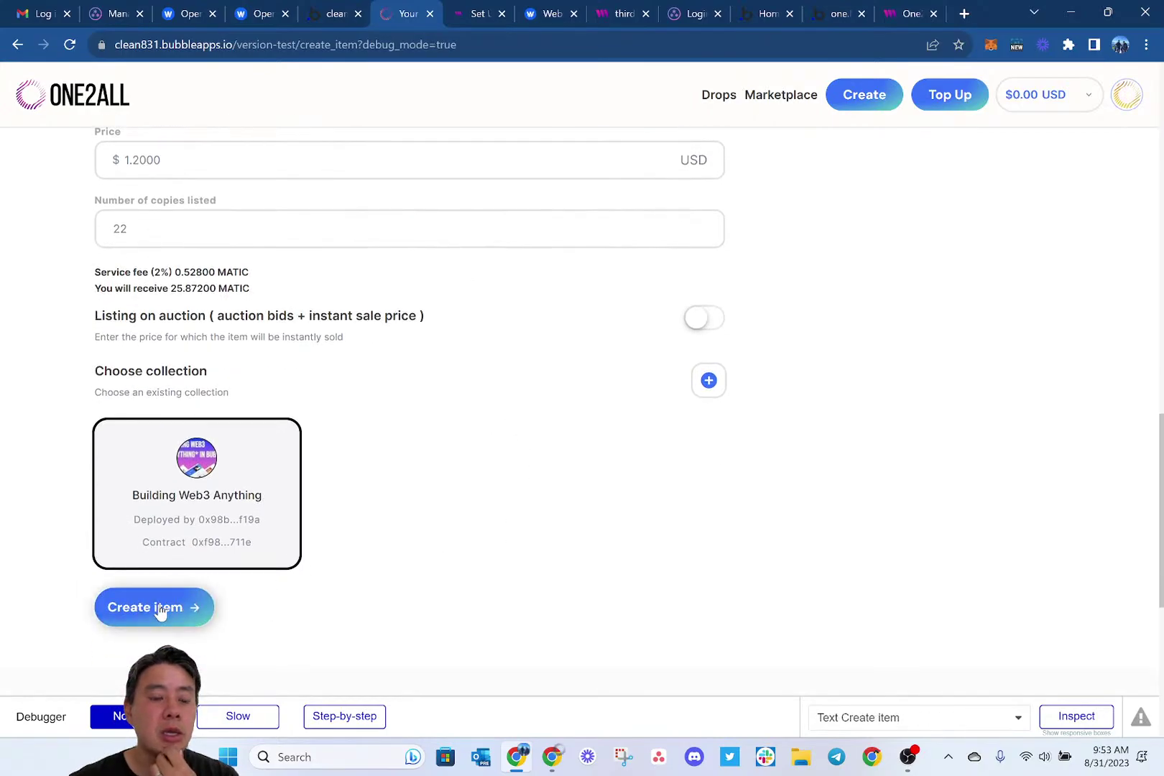
{"action": "left_click", "coordinate": [155, 609]}
{"action": "left_click", "coordinate": [538, 288]}
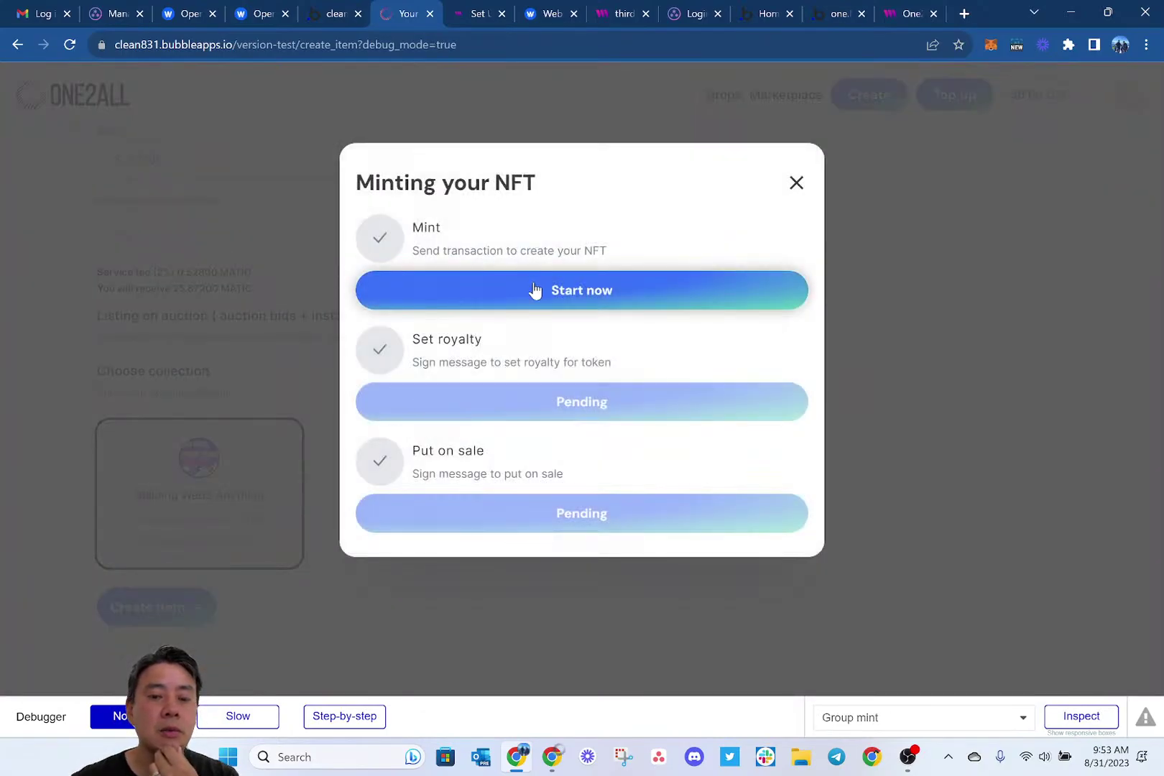
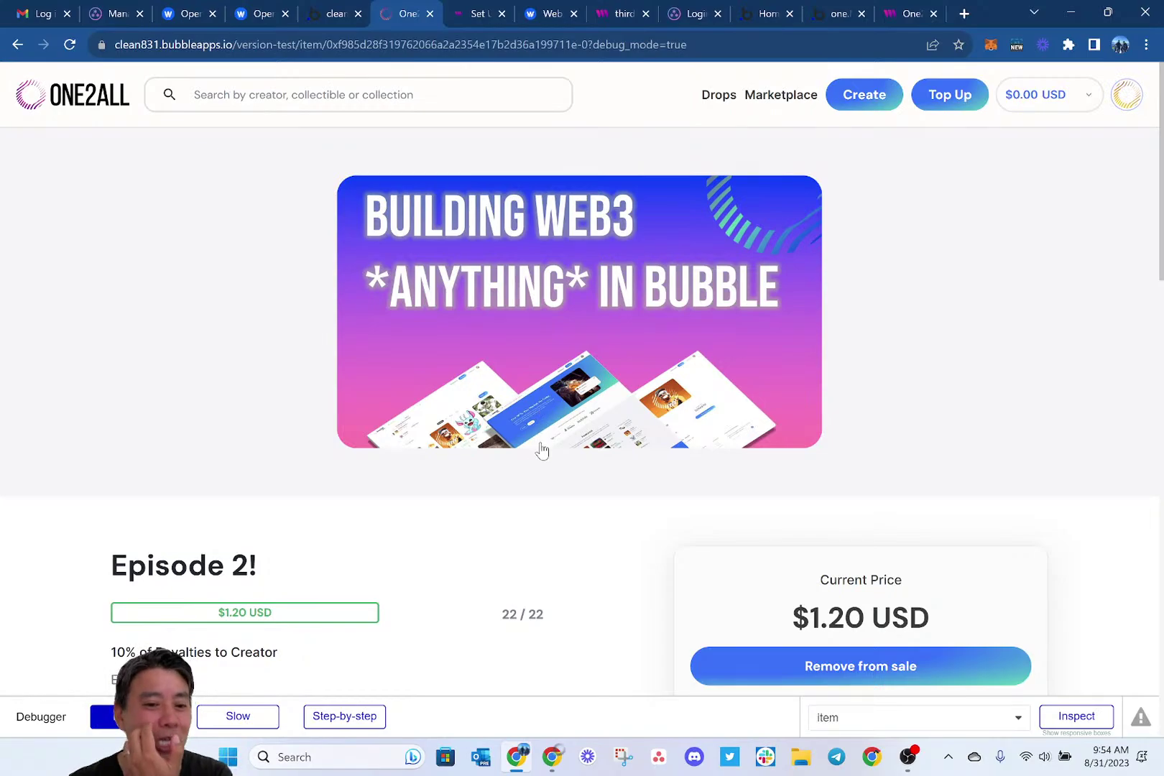
Copy the item's contract address from the page URL.
{"action": "scroll", "coordinate": [530, 597], "scroll_direction": "down", "scroll_amount": 2}
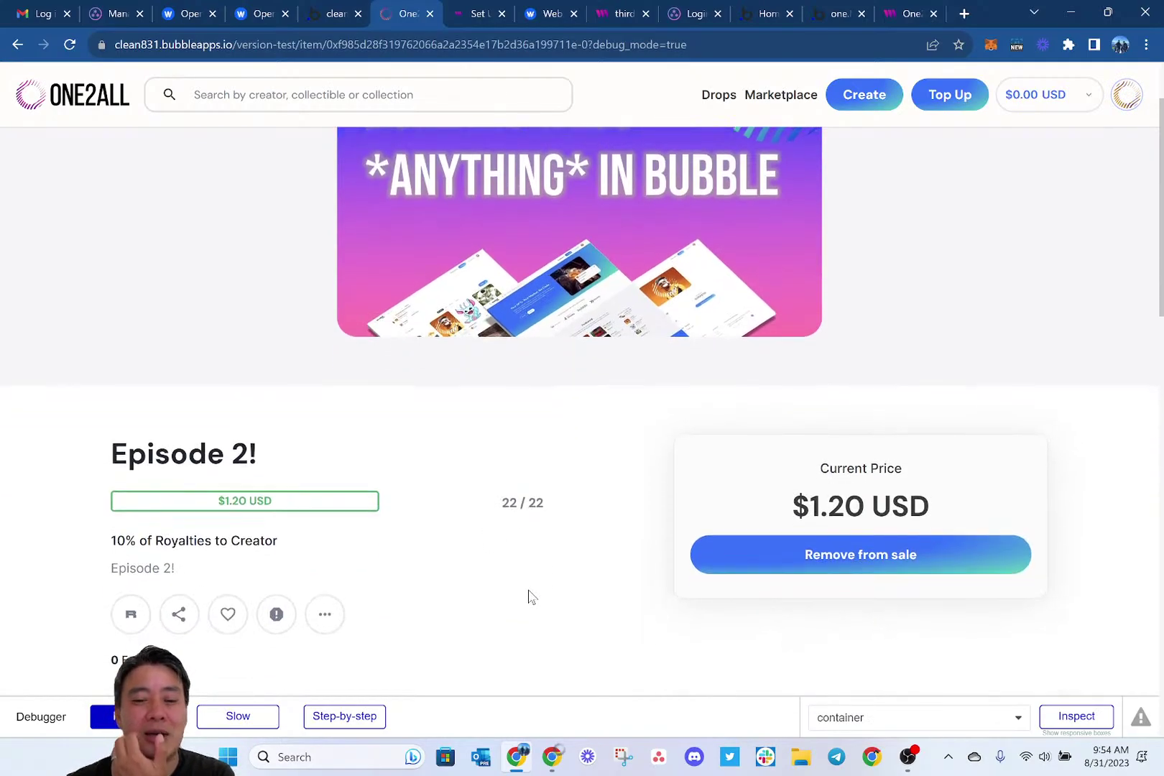
{"action": "scroll", "coordinate": [530, 597], "scroll_direction": "down", "scroll_amount": 1}
{"action": "scroll", "coordinate": [531, 597], "scroll_direction": "down", "scroll_amount": 2}
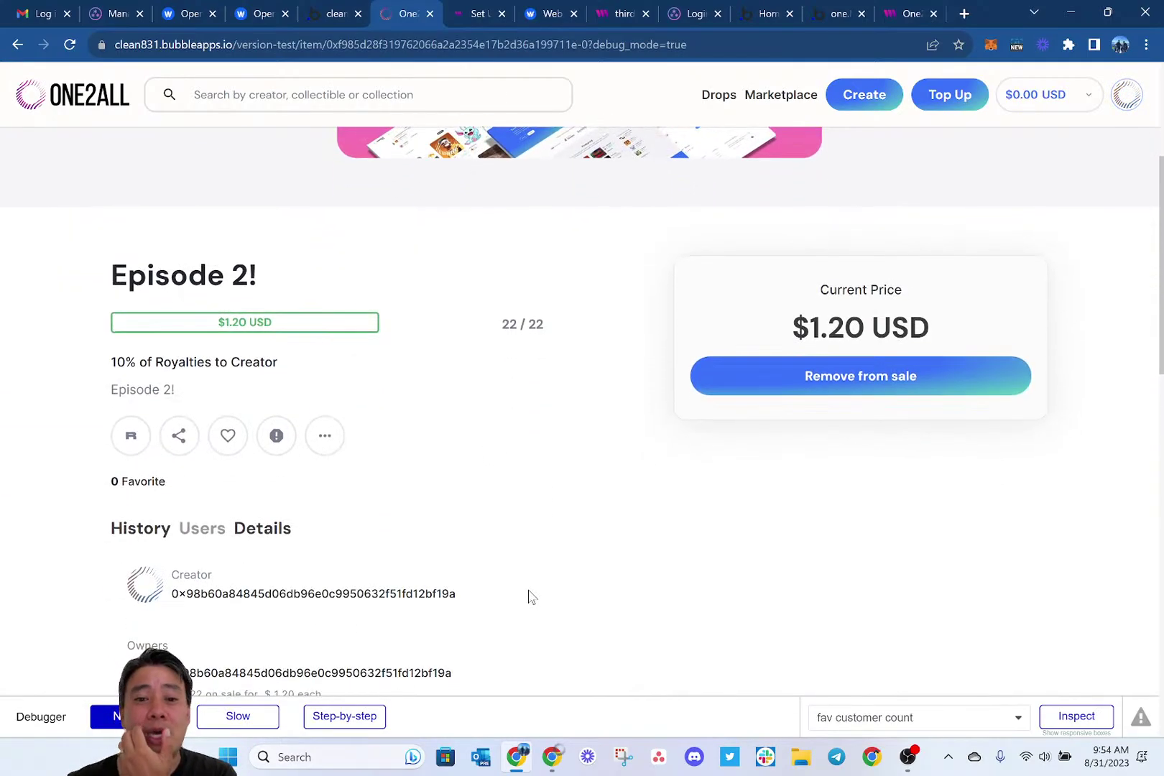
{"action": "scroll", "coordinate": [533, 561], "scroll_direction": "down", "scroll_amount": 2}
{"action": "scroll", "coordinate": [532, 538], "scroll_direction": "down", "scroll_amount": 4}
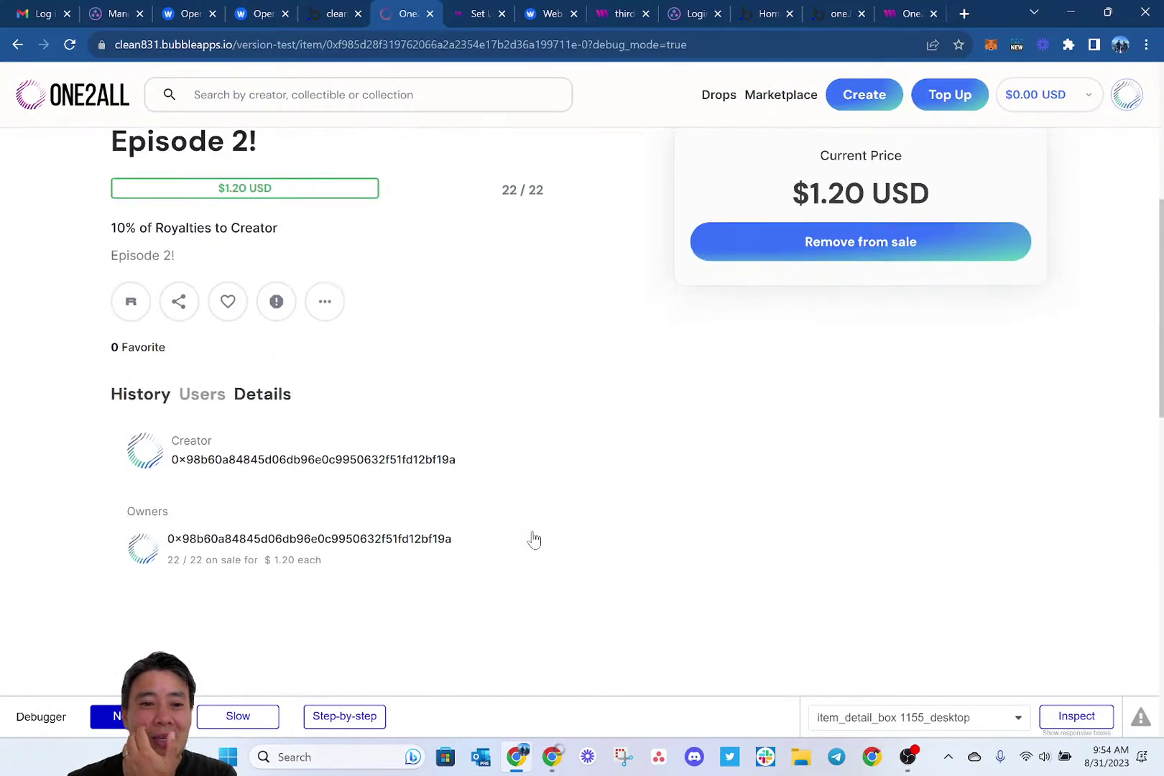
{"action": "scroll", "coordinate": [532, 538], "scroll_direction": "up", "scroll_amount": 8}
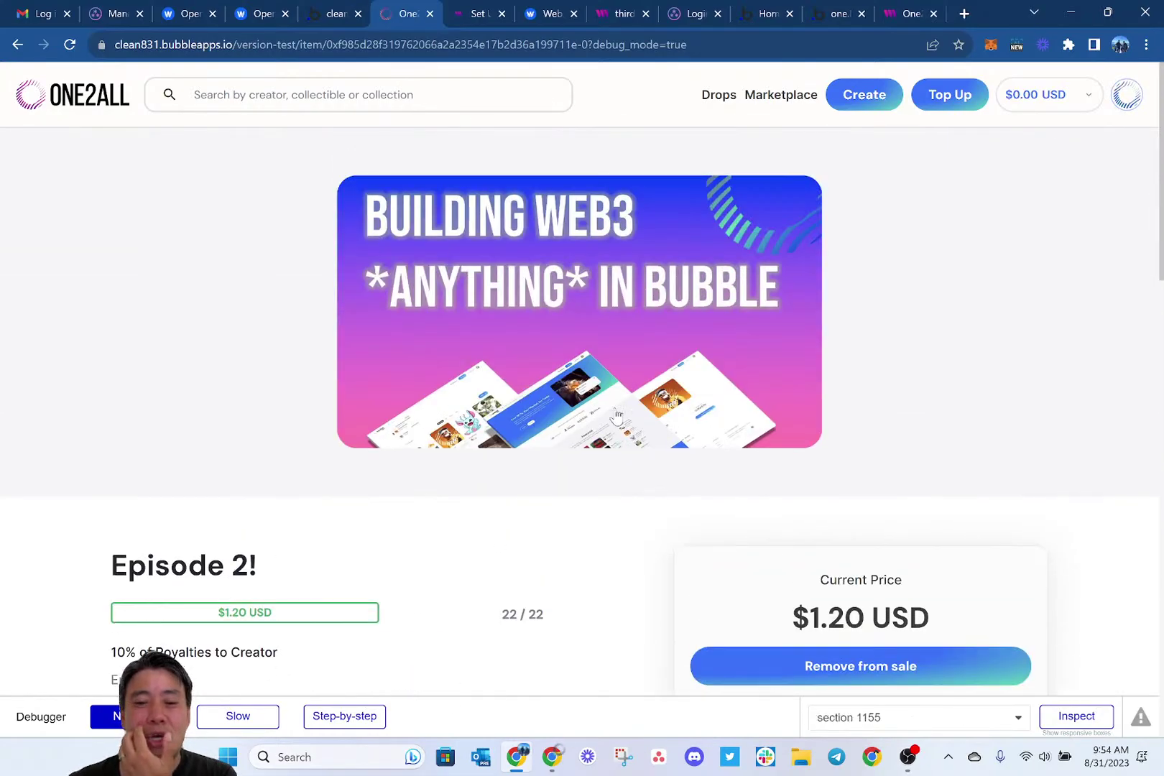
{"action": "double_click", "coordinate": [444, 42]}
{"action": "key", "text": "ctrl+c"}
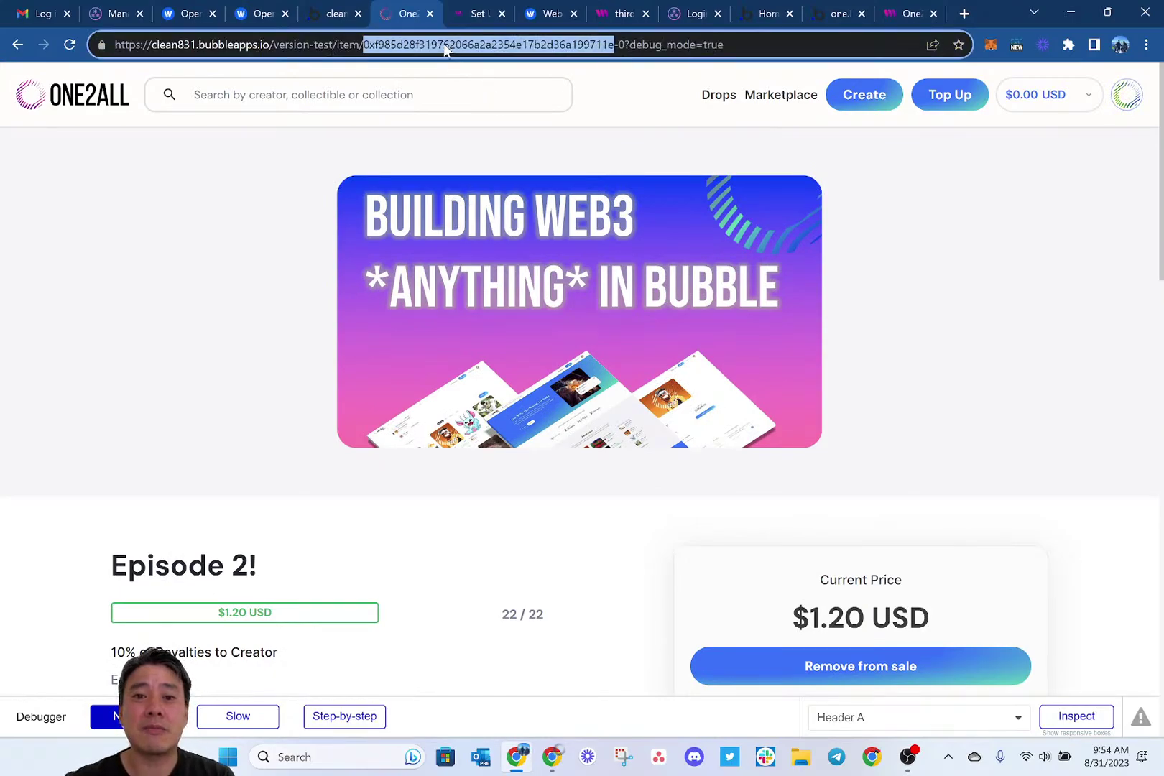
Search testnets.opensea.io for that address and open the Building Web3 Anything collection.
{"action": "key", "text": "ctrl+t"}
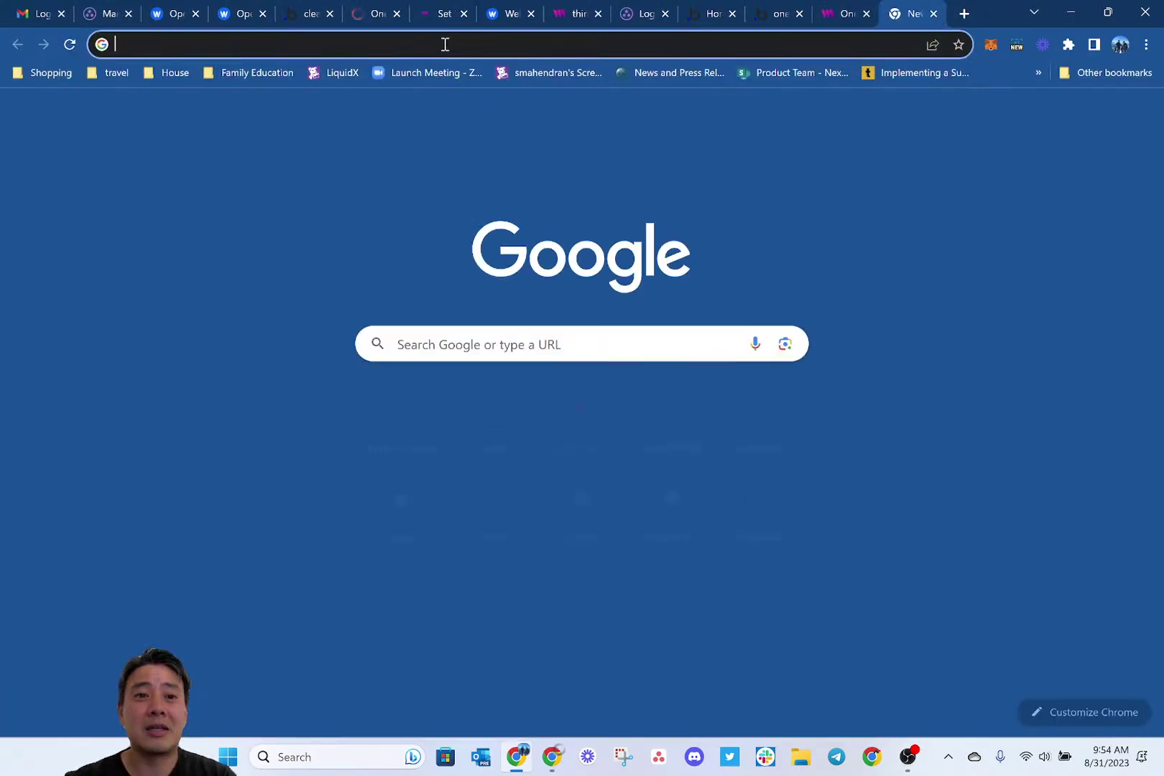
{"action": "type", "text": "testnets.opensea.io"}
{"action": "key", "text": "Return"}
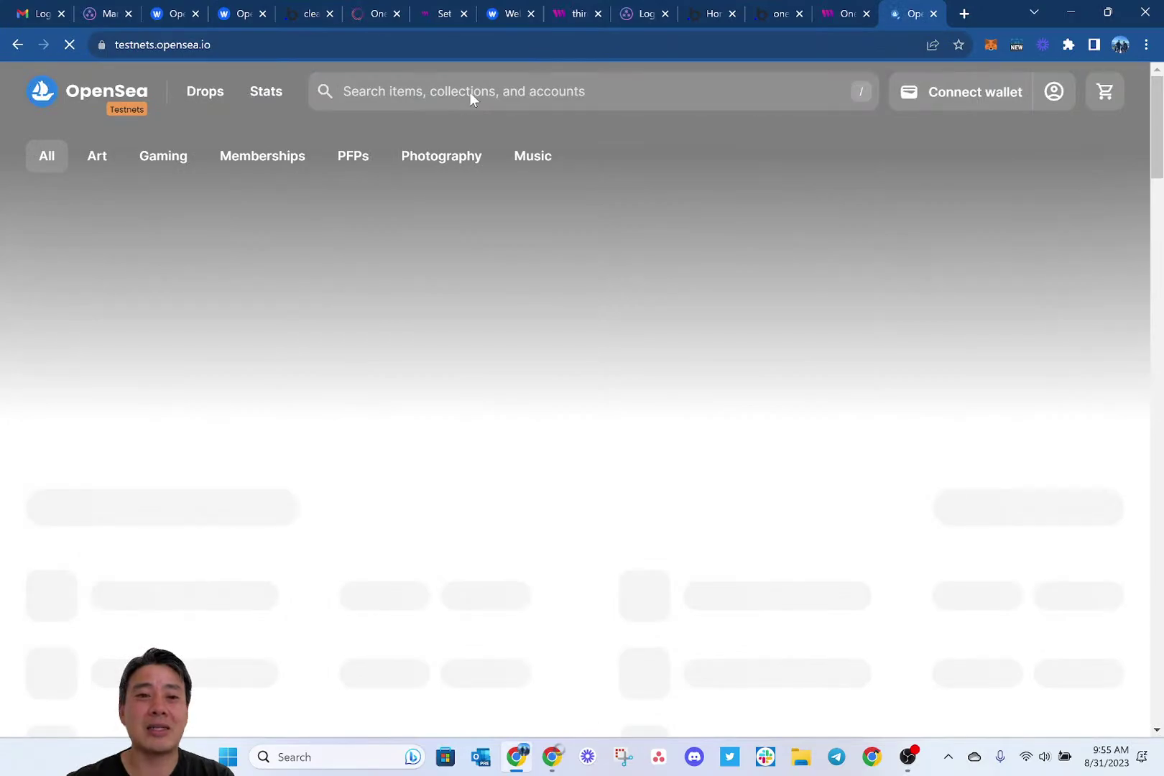
{"action": "left_click", "coordinate": [471, 94]}
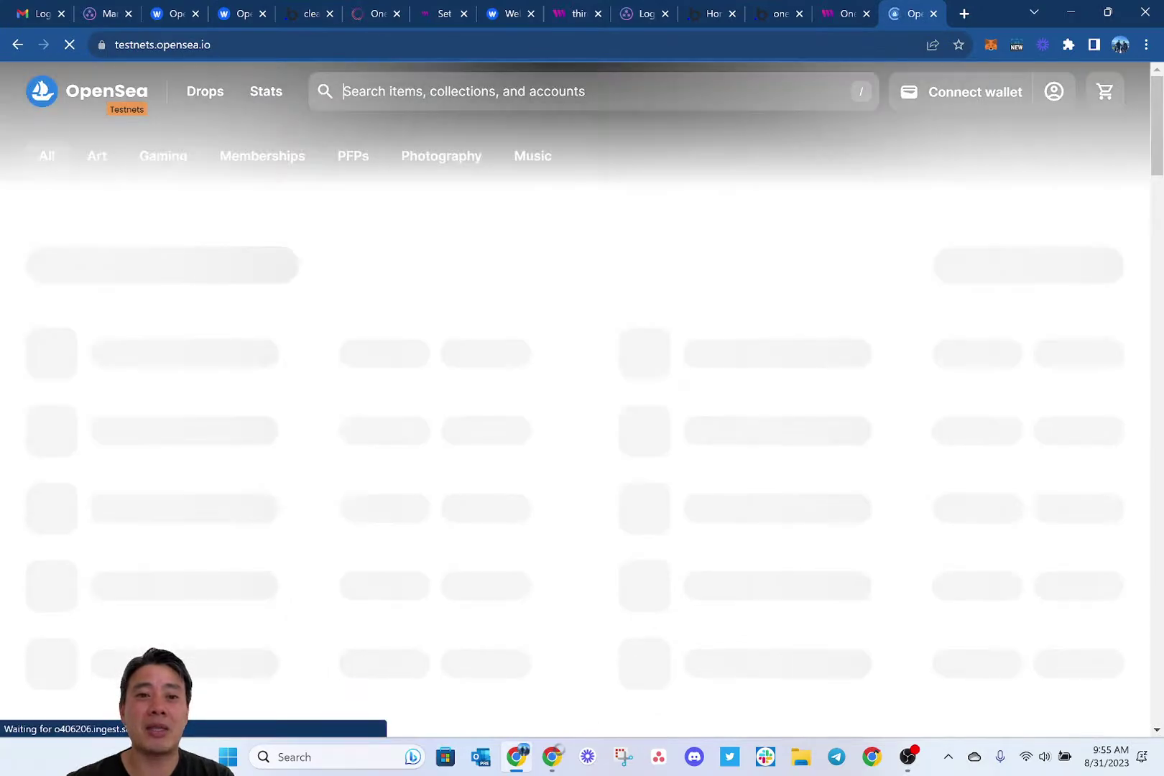
{"action": "key", "text": "ctrl+v"}
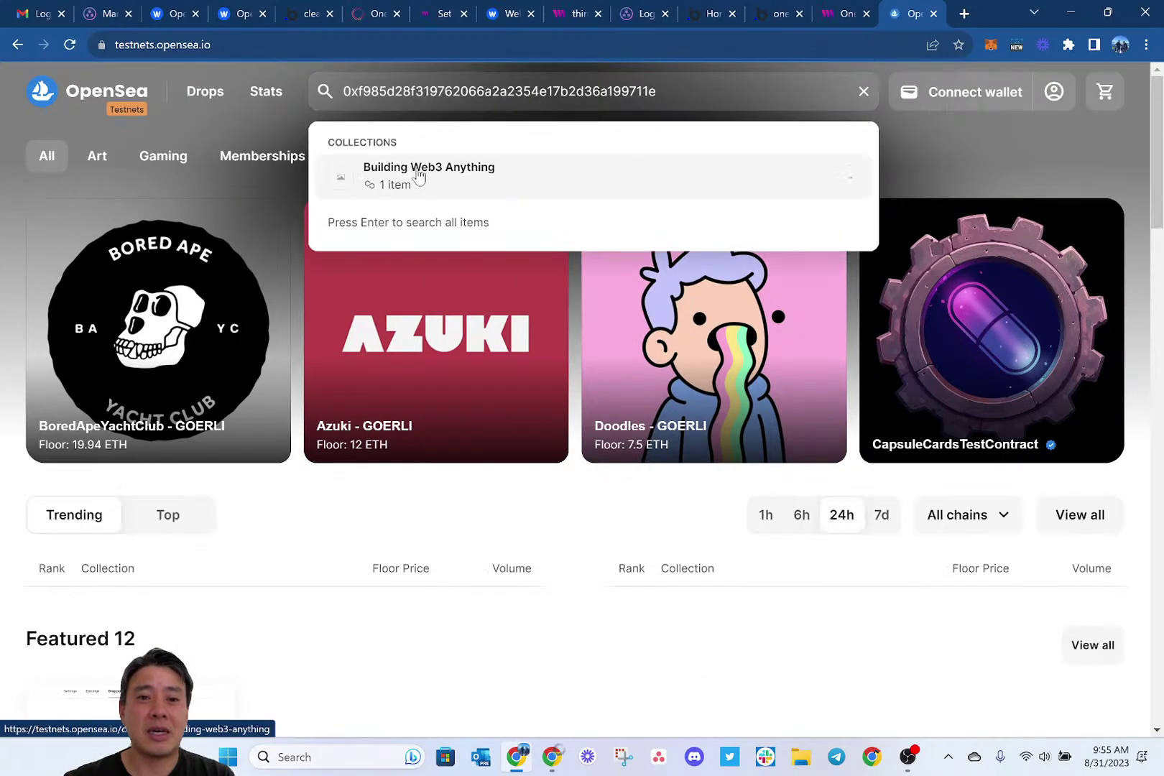
{"action": "left_click", "coordinate": [417, 177]}
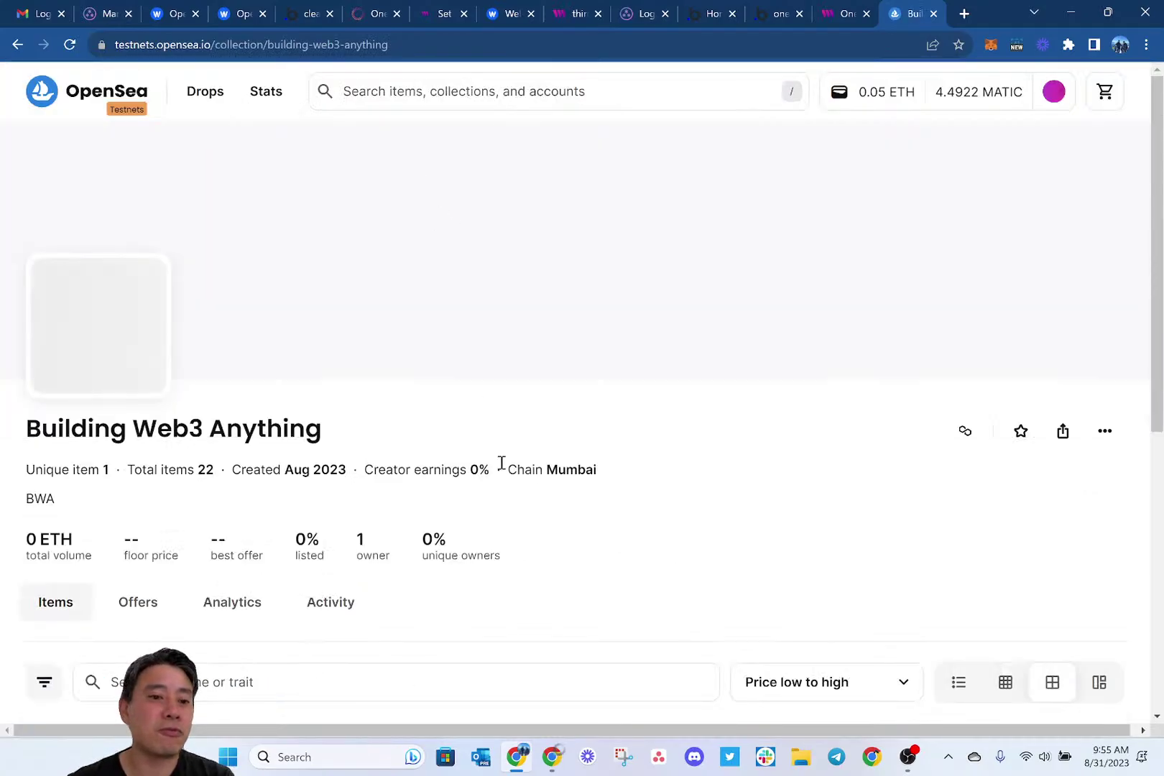
{"action": "scroll", "coordinate": [503, 470], "scroll_direction": "down", "scroll_amount": 4}
{"action": "scroll", "coordinate": [577, 481], "scroll_direction": "down", "scroll_amount": 2}
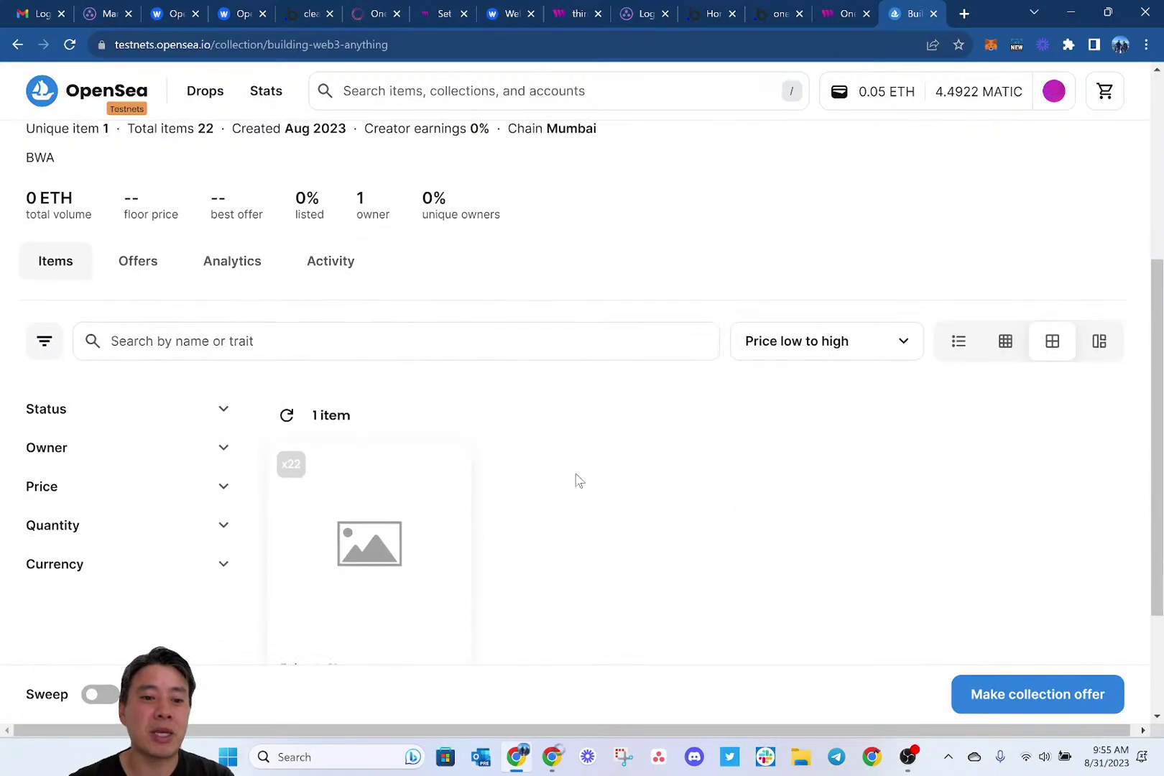
{"action": "scroll", "coordinate": [578, 480], "scroll_direction": "up", "scroll_amount": 6}
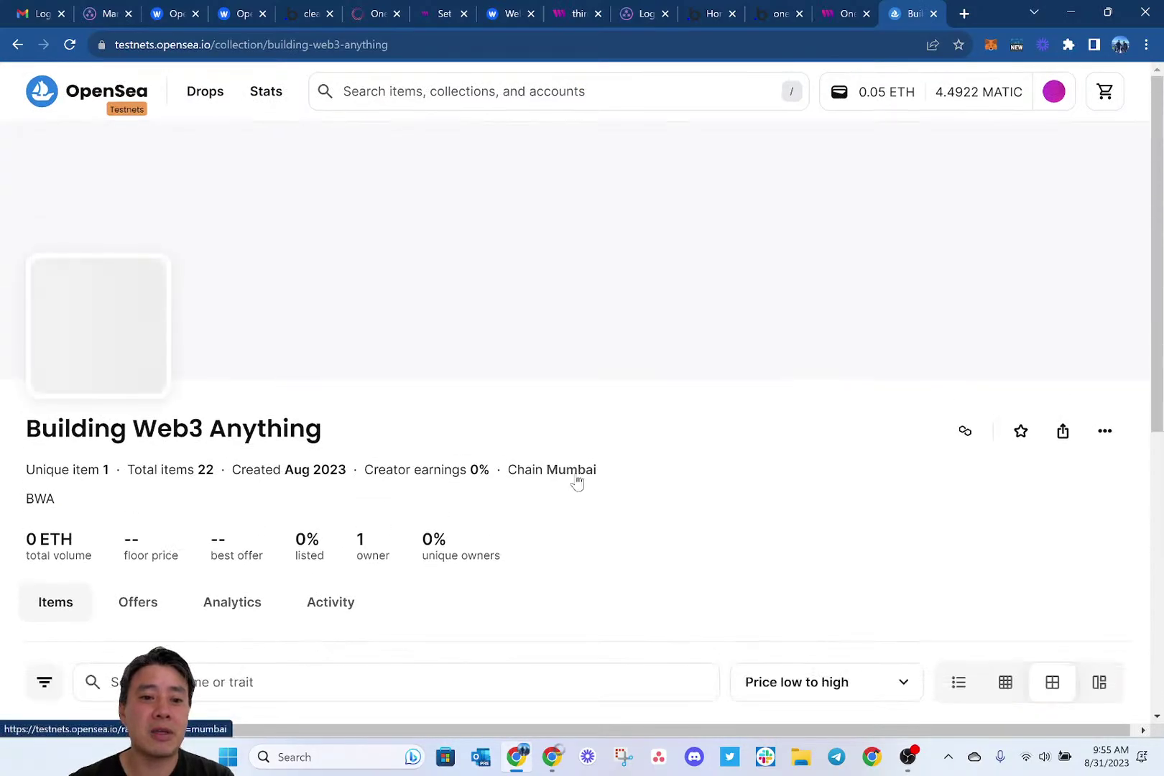
Cycle back through the open tabs to the One2all Episode 2! item tab.
{"action": "key", "text": "ctrl+shift+Tab"}
{"action": "key", "text": "ctrl+shift+Tab"}
{"action": "key", "text": "ctrl+shift+Tab"}
{"action": "key", "text": "ctrl+shift+Tab"}
{"action": "key", "text": "ctrl+shift+Tab"}
{"action": "key", "text": "ctrl+shift+Tab"}
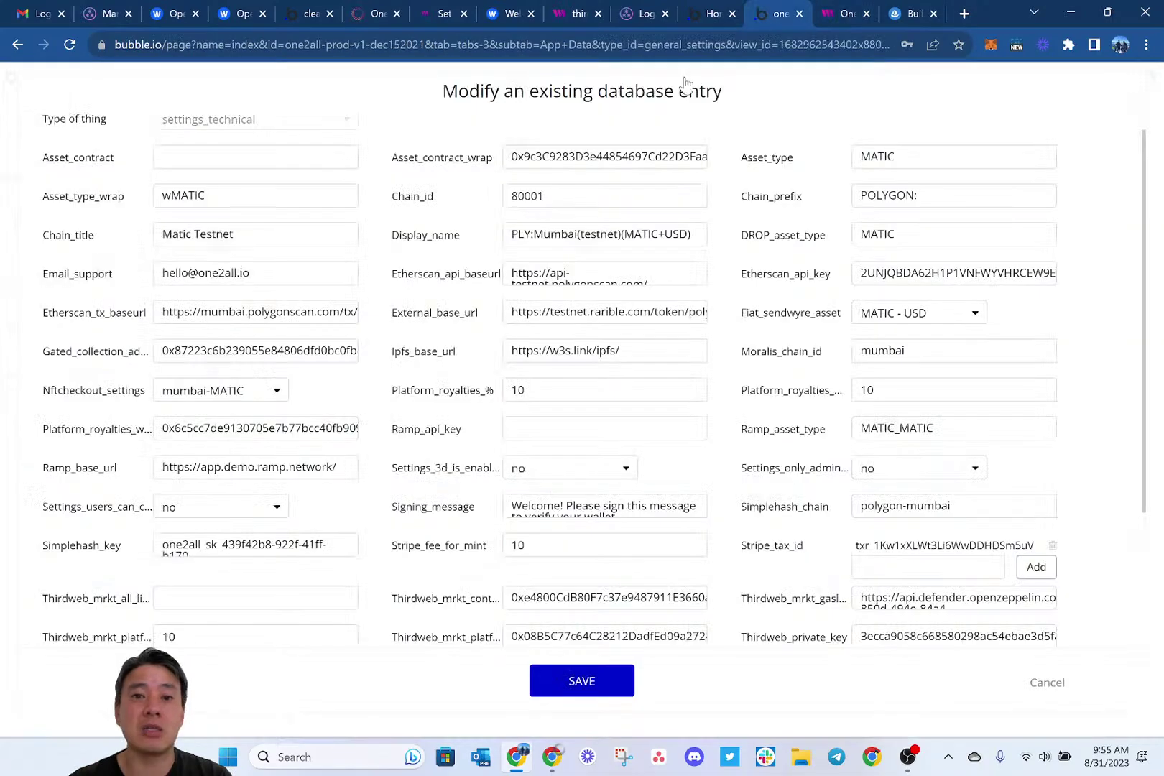
{"action": "key", "text": "ctrl+shift+Tab"}
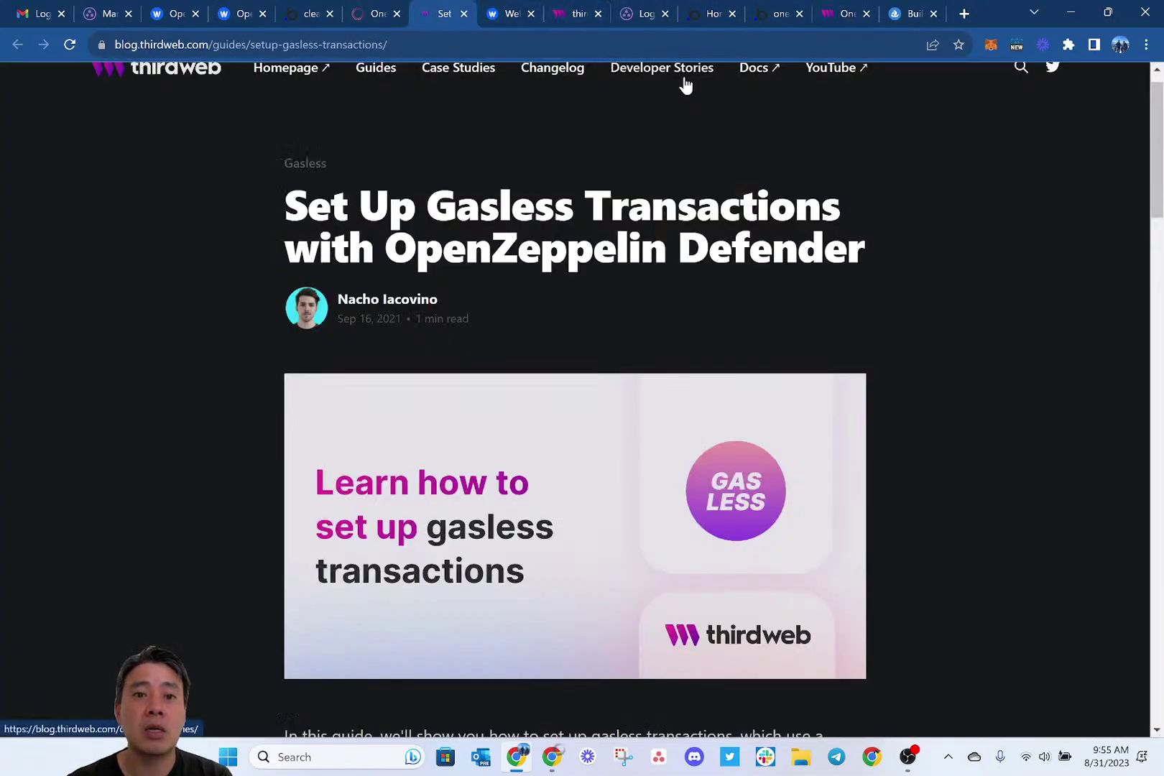
{"action": "key", "text": "End"}
{"action": "key", "text": "ctrl+shift+Tab"}
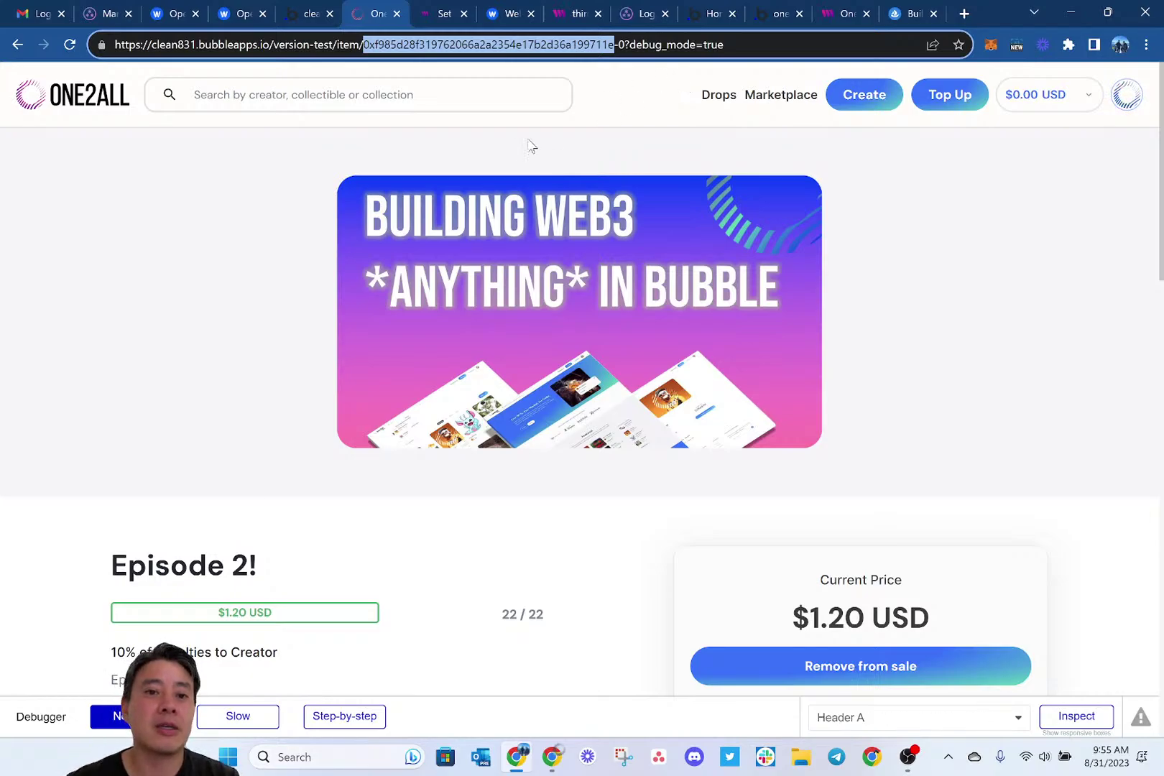
Copy the Episode 2! item URL and load it in a new tab of the other Chrome window.
{"action": "left_click", "coordinate": [505, 492]}
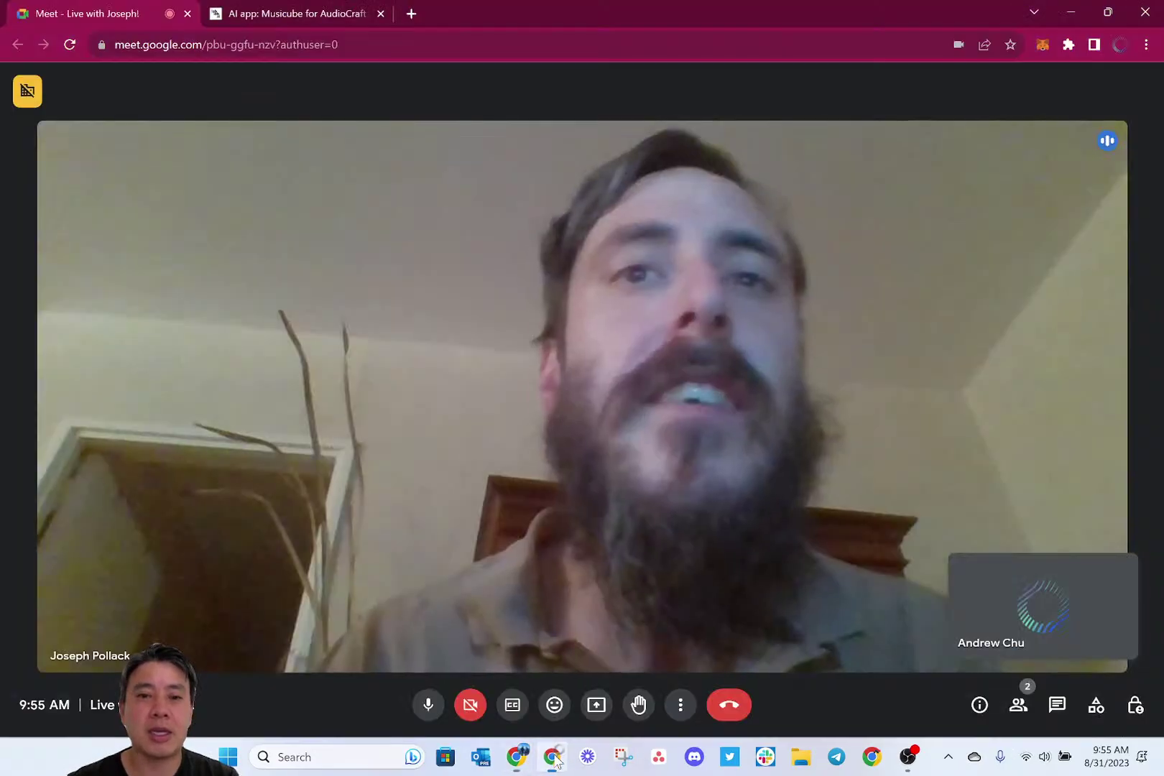
{"action": "left_click", "coordinate": [553, 757]}
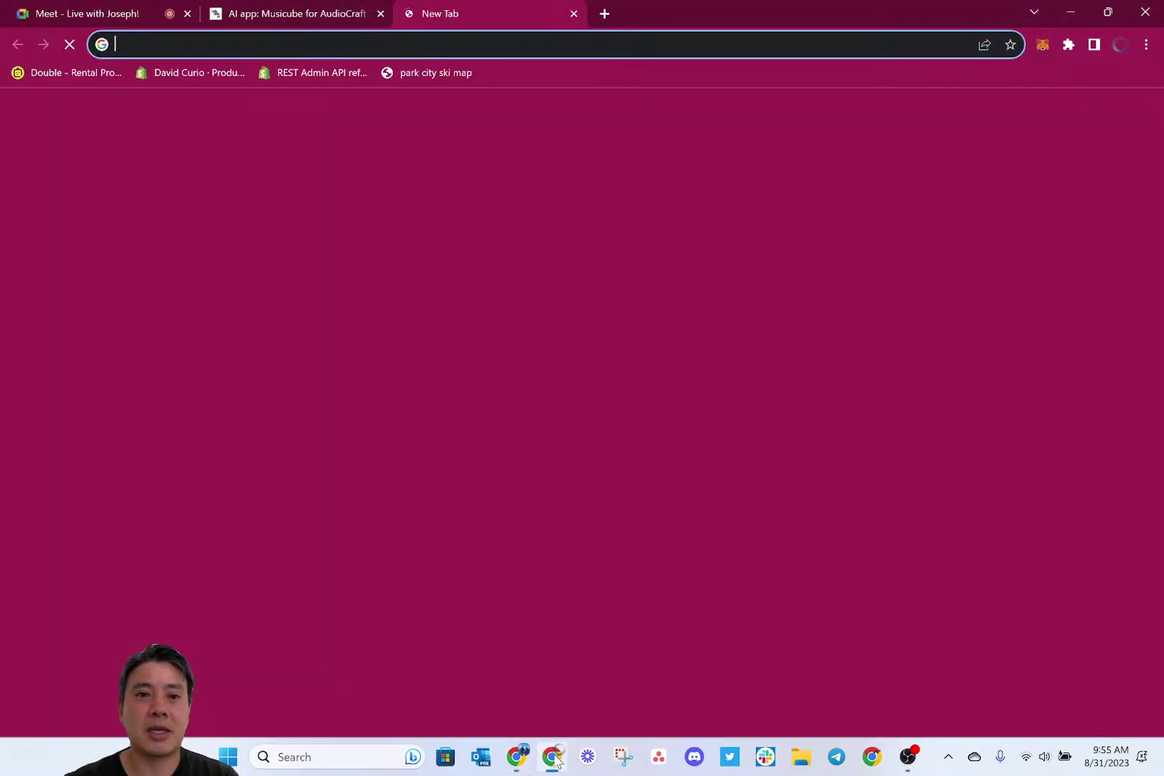
{"action": "key", "text": "ctrl+t"}
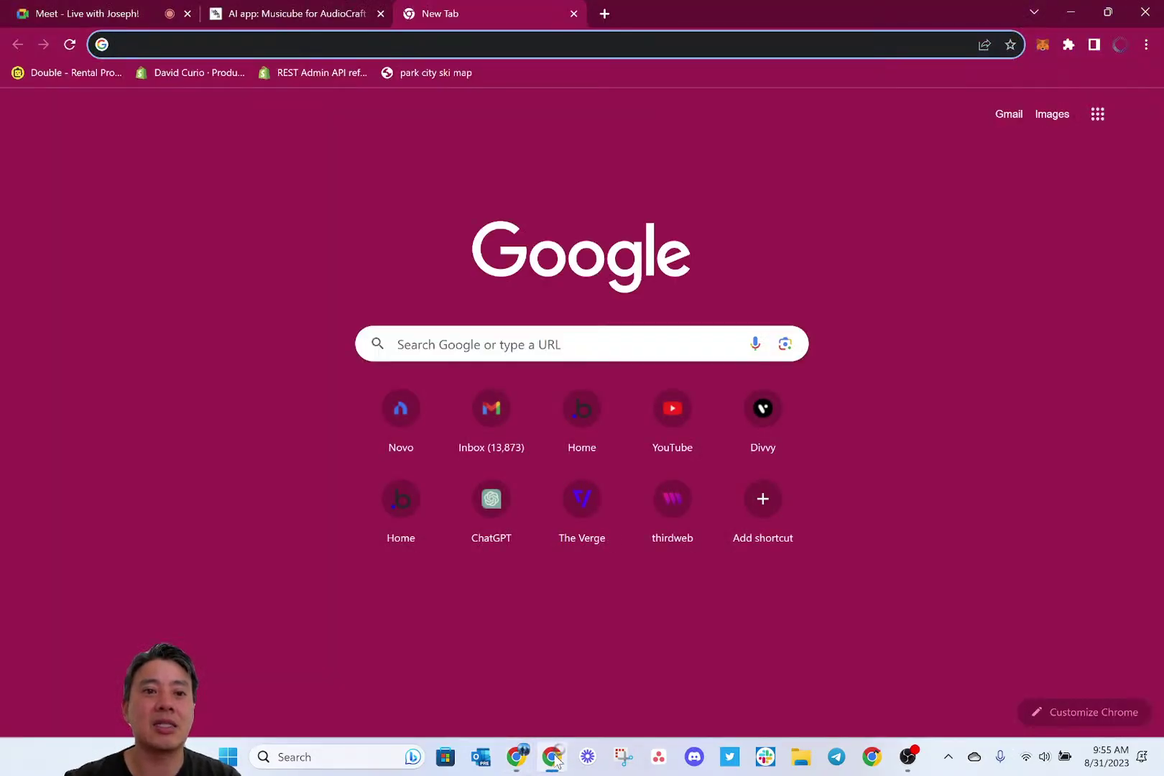
{"action": "left_click", "coordinate": [553, 757]}
{"action": "key", "text": "ctrl+l"}
{"action": "key", "text": "ctrl+c"}
{"action": "left_click", "coordinate": [552, 757]}
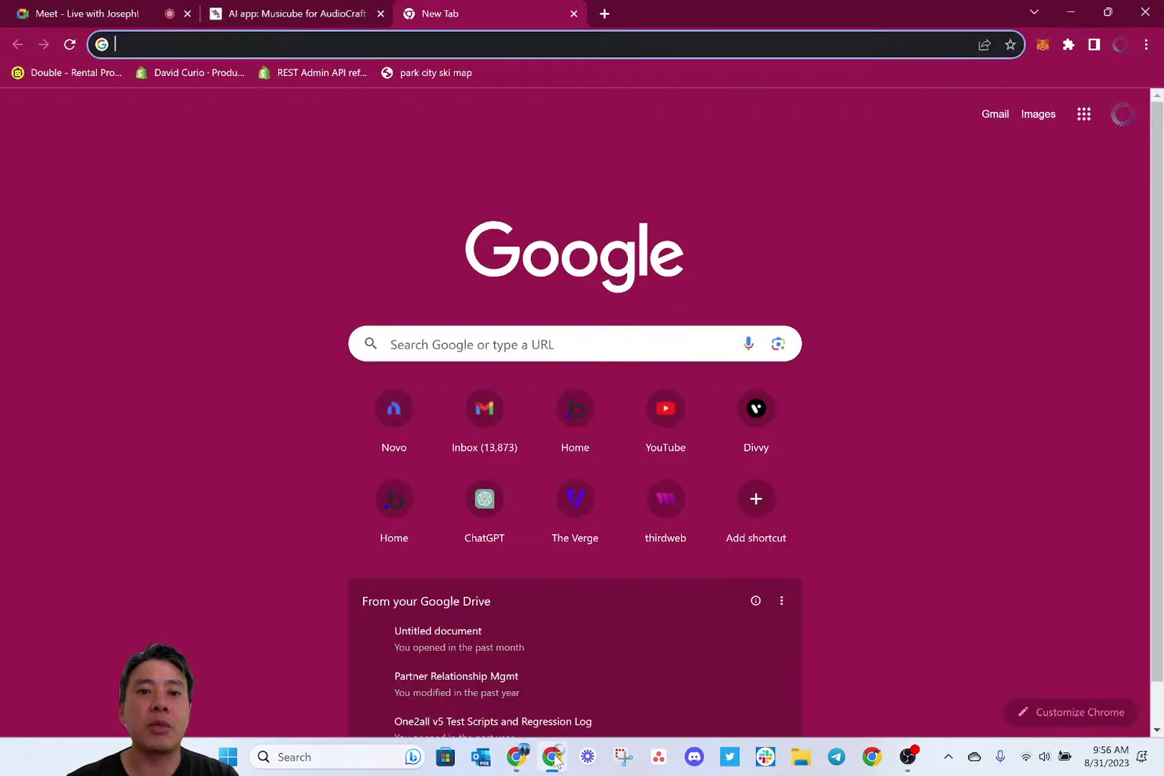
{"action": "key", "text": "ctrl+v"}
{"action": "key", "text": "Return"}
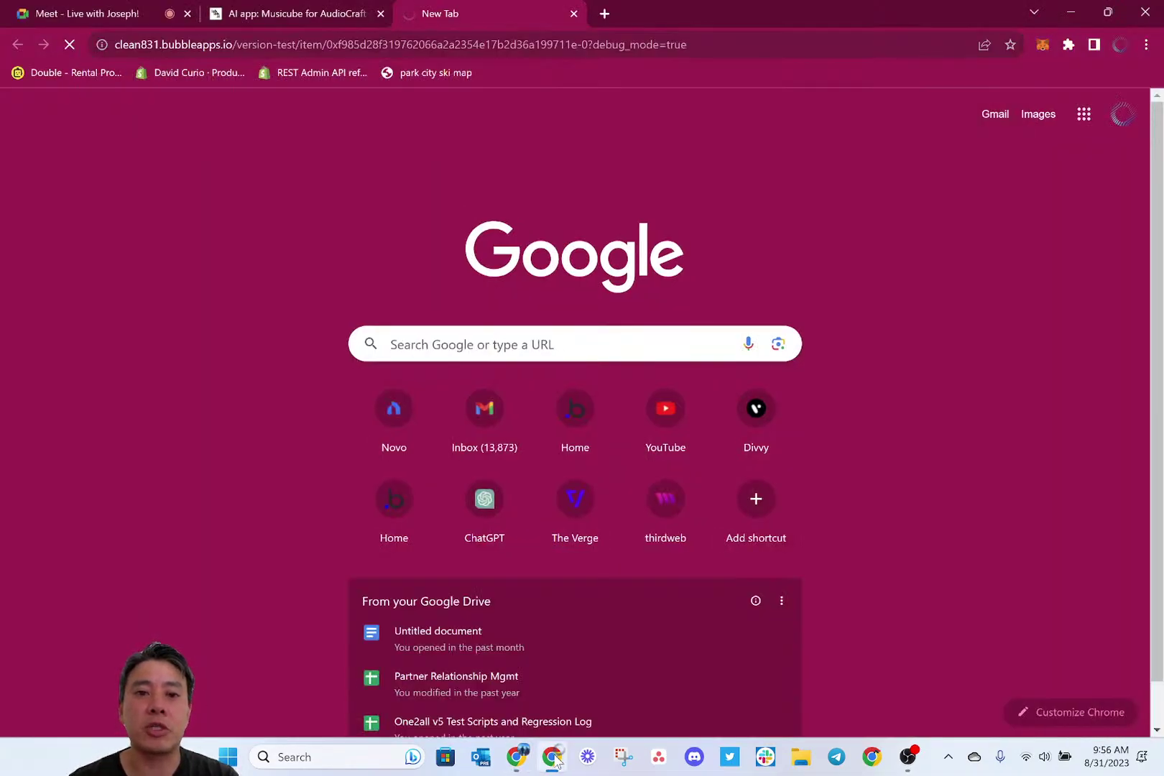
{"action": "left_click", "coordinate": [554, 759]}
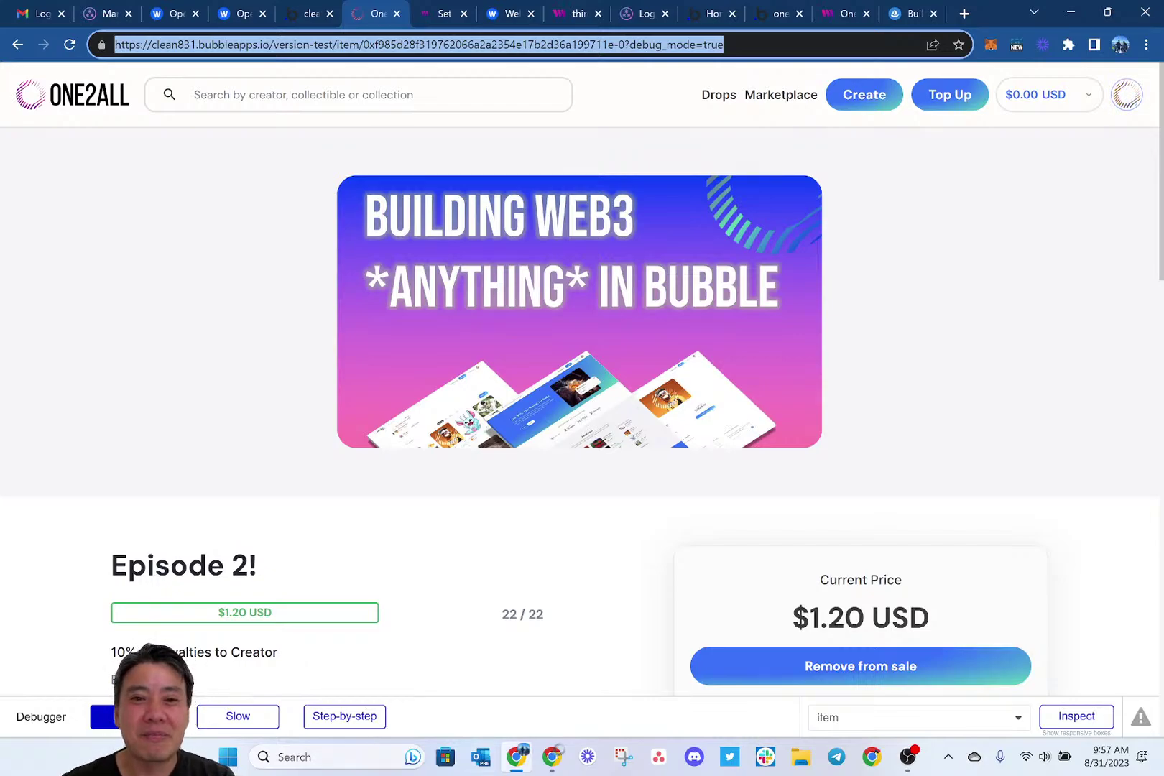
{"action": "mouse_move", "coordinate": [558, 760]}
{"action": "left_click", "coordinate": [611, 403]}
{"action": "type", "text": "username"}
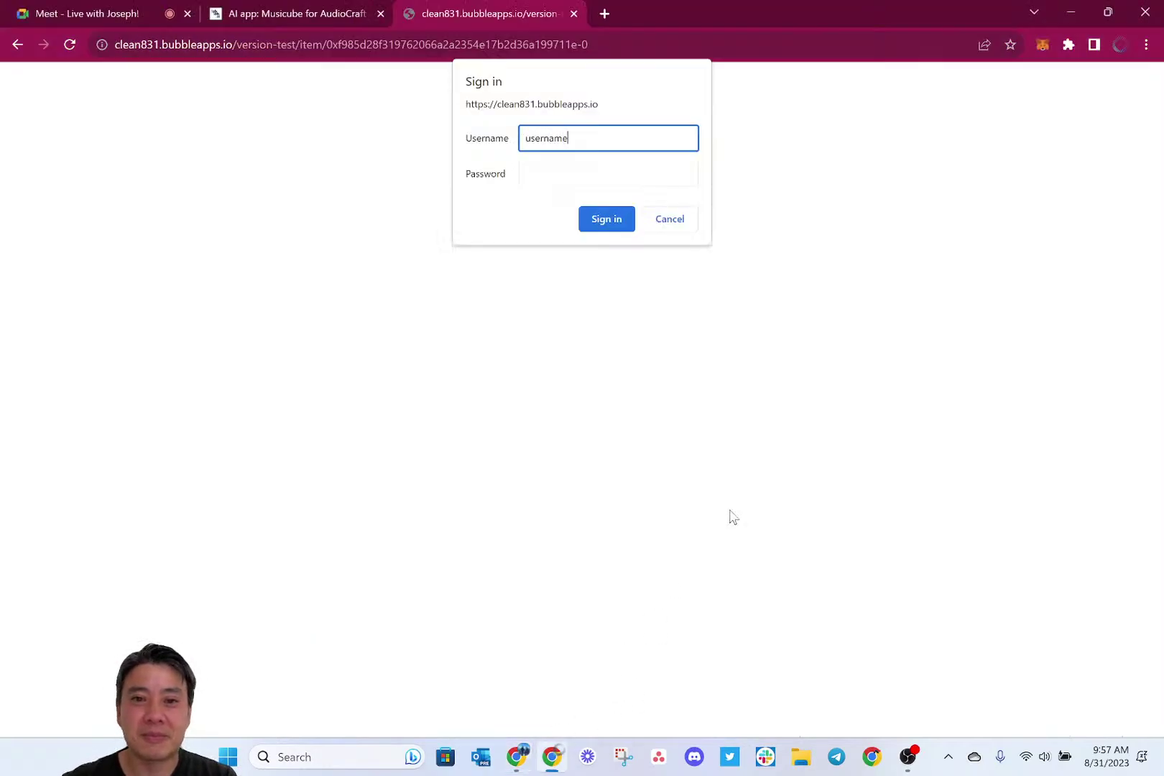
{"action": "key", "text": "Tab"}
{"action": "type", "text": "password"}
{"action": "key", "text": "Return"}
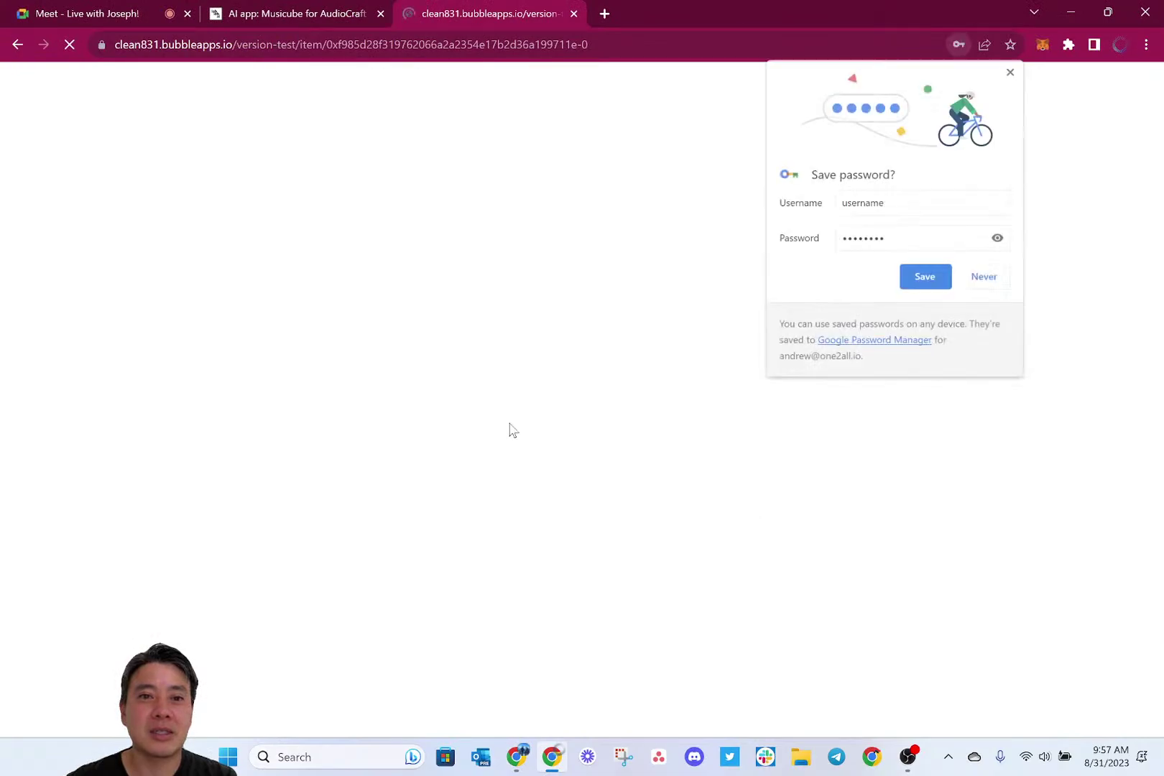
{"action": "left_click", "coordinate": [920, 278]}
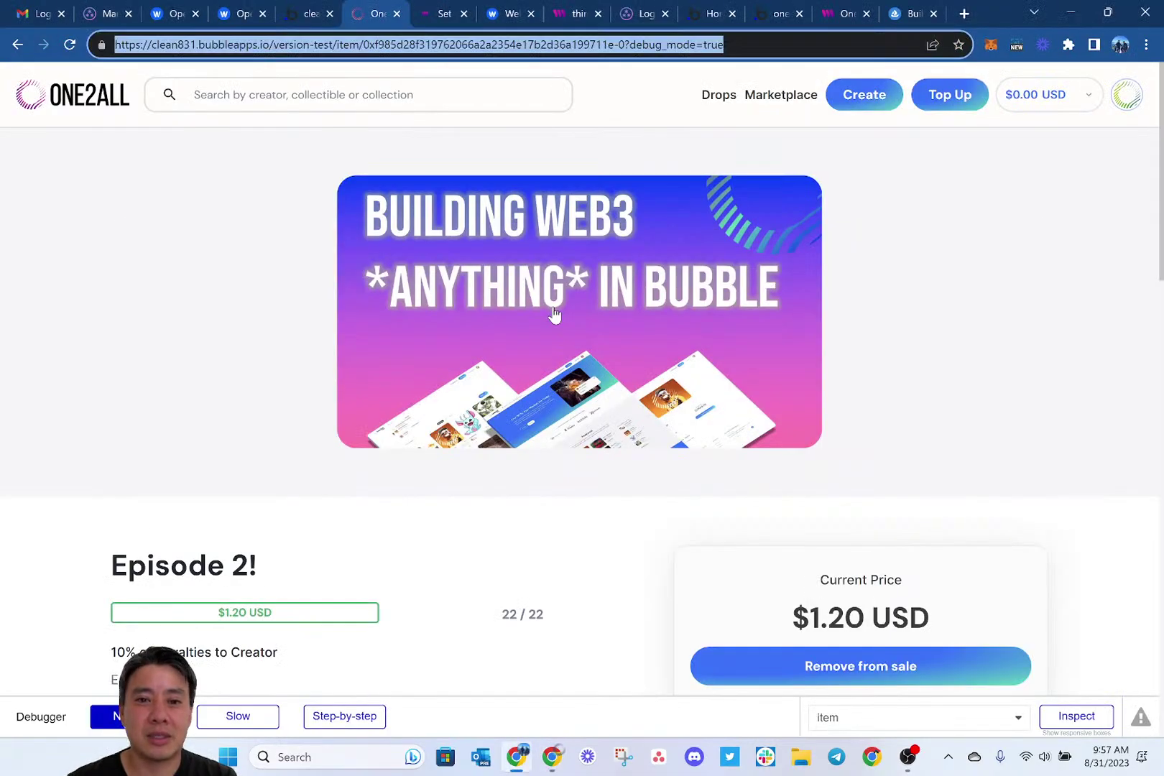
Open Bubble's Plugins list and select the NFT Checkout (Wert) plugin, version 1.1.0.
{"action": "left_click", "coordinate": [293, 14]}
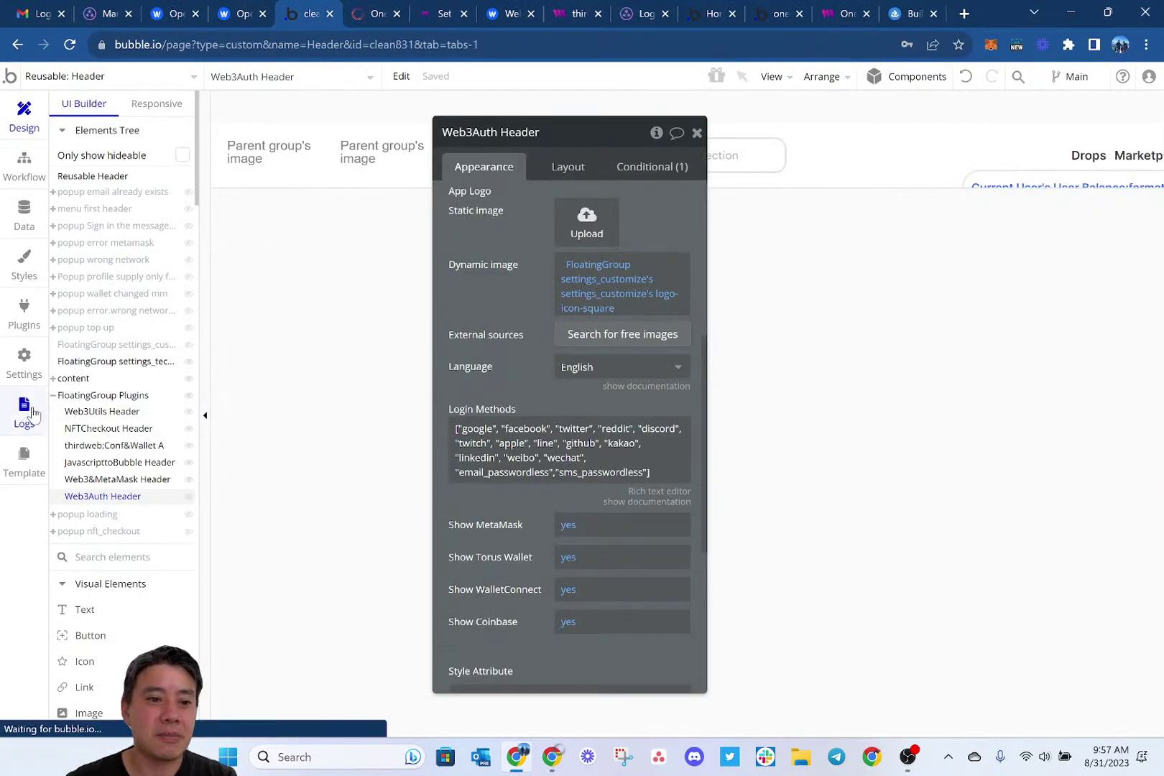
{"action": "left_click", "coordinate": [25, 316]}
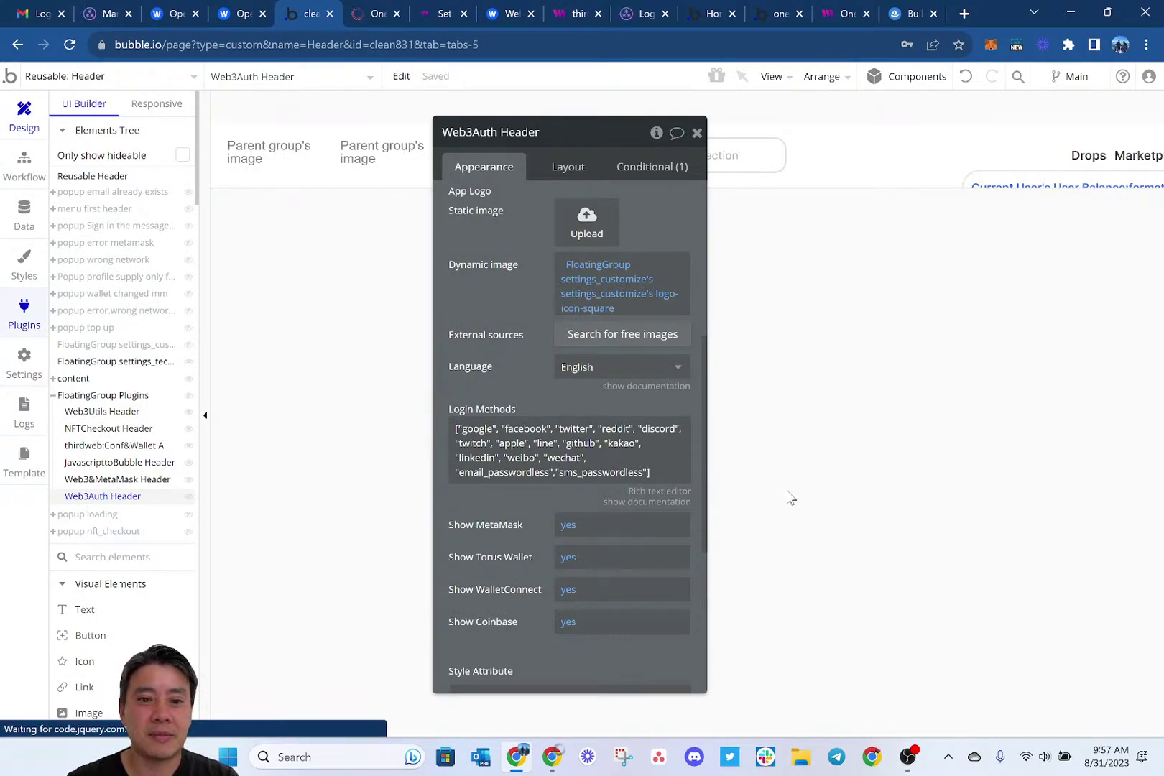
{"action": "scroll", "coordinate": [788, 489], "scroll_direction": "down", "scroll_amount": 2}
{"action": "scroll", "coordinate": [334, 535], "scroll_direction": "down", "scroll_amount": 2}
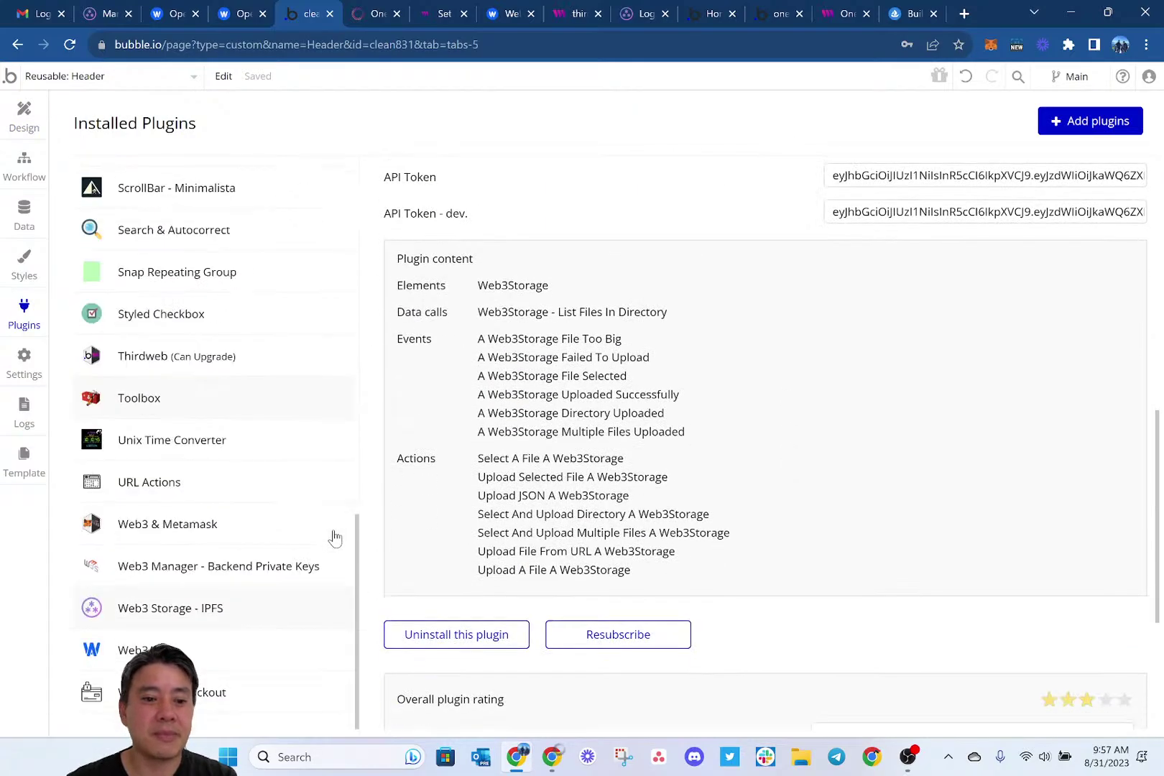
{"action": "left_click", "coordinate": [237, 692]}
{"action": "scroll", "coordinate": [564, 484], "scroll_direction": "down", "scroll_amount": 3}
{"action": "scroll", "coordinate": [686, 500], "scroll_direction": "up", "scroll_amount": 2}
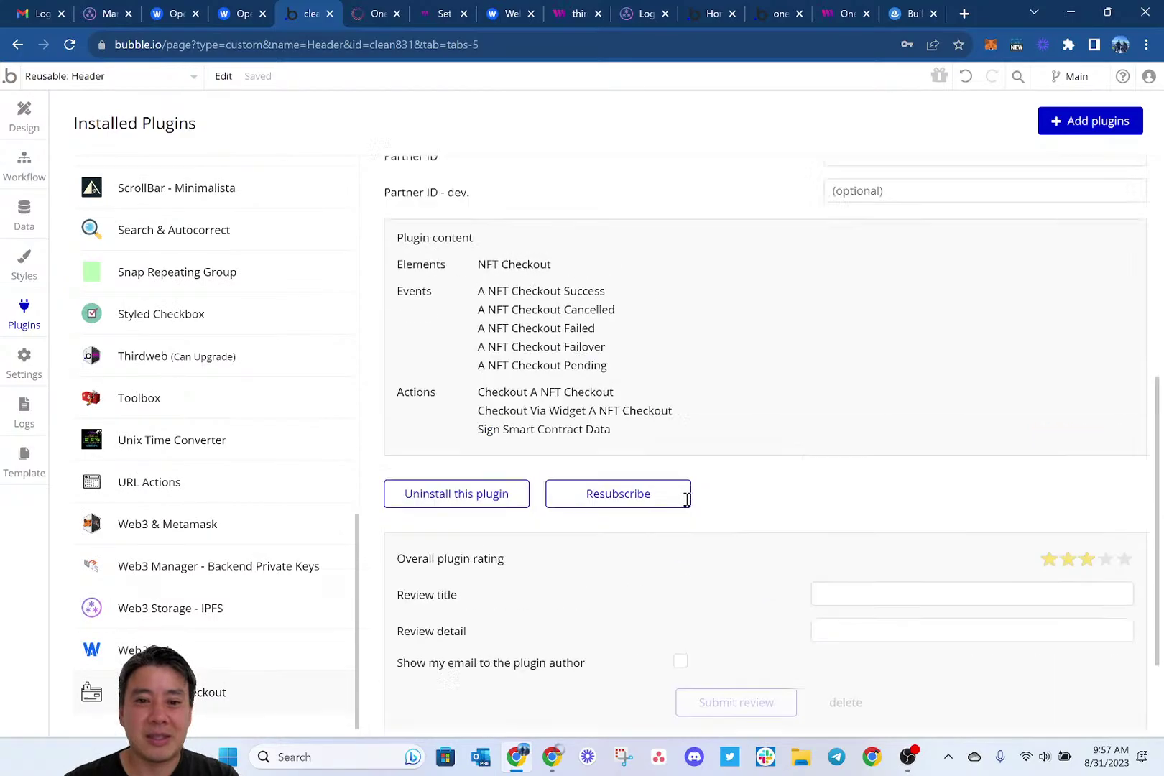
{"action": "scroll", "coordinate": [686, 501], "scroll_direction": "up", "scroll_amount": 3}
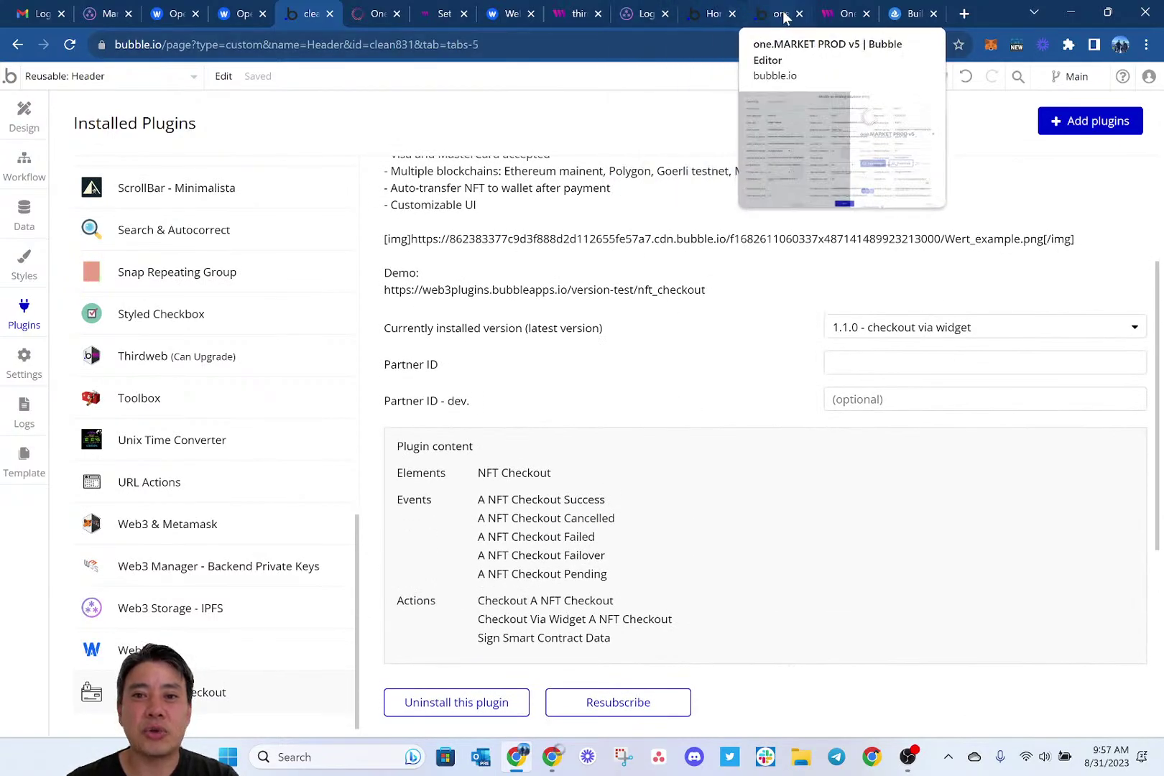
{"action": "left_click", "coordinate": [700, 11]}
{"action": "key", "text": "ctrl+Tab"}
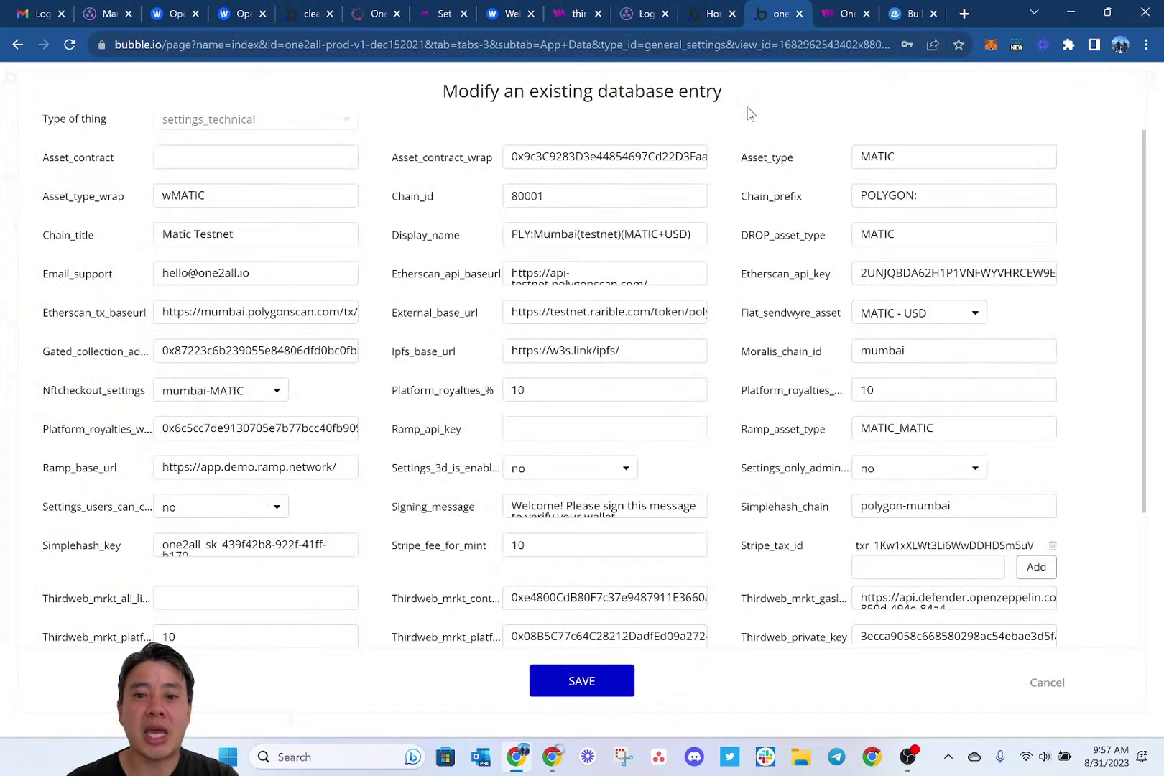
{"action": "scroll", "coordinate": [664, 535], "scroll_direction": "down", "scroll_amount": 3}
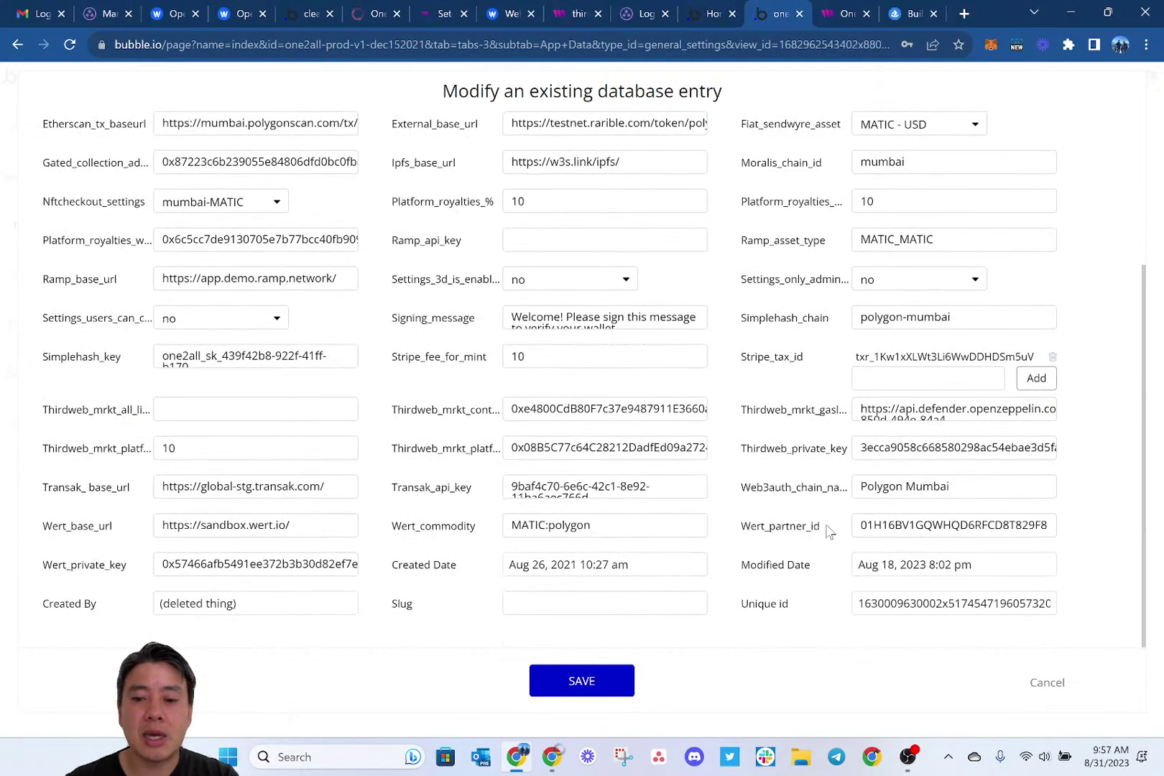
{"action": "double_click", "coordinate": [928, 526]}
{"action": "key", "text": "ctrl+c"}
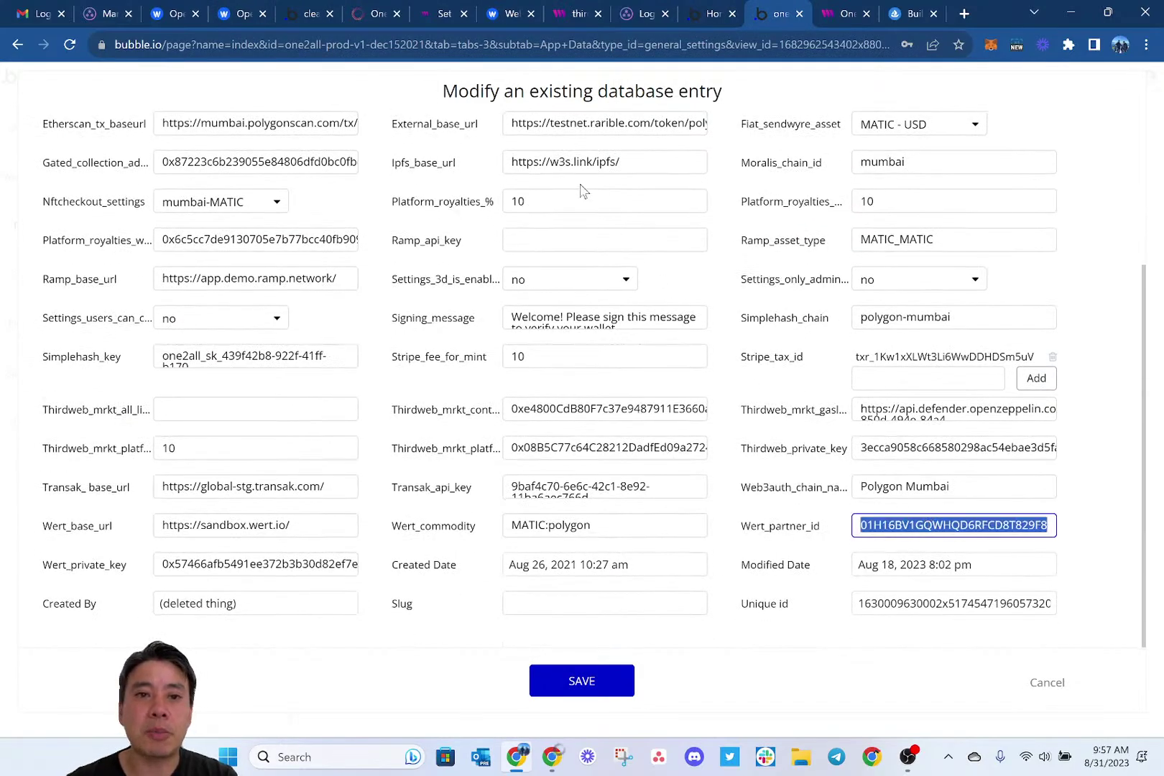
{"action": "left_click", "coordinate": [303, 13]}
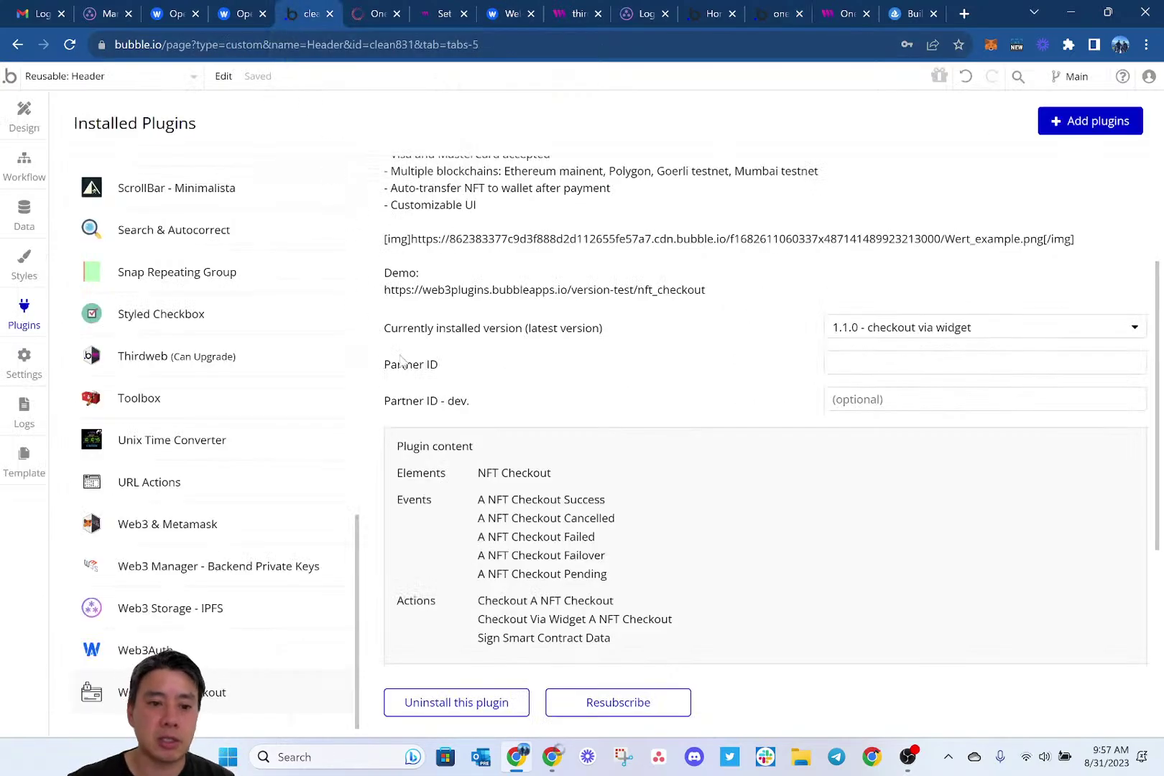
Paste the copied Wert partner ID into the Partner ID and Partner ID - dev. fields.
{"action": "left_click", "coordinate": [899, 364]}
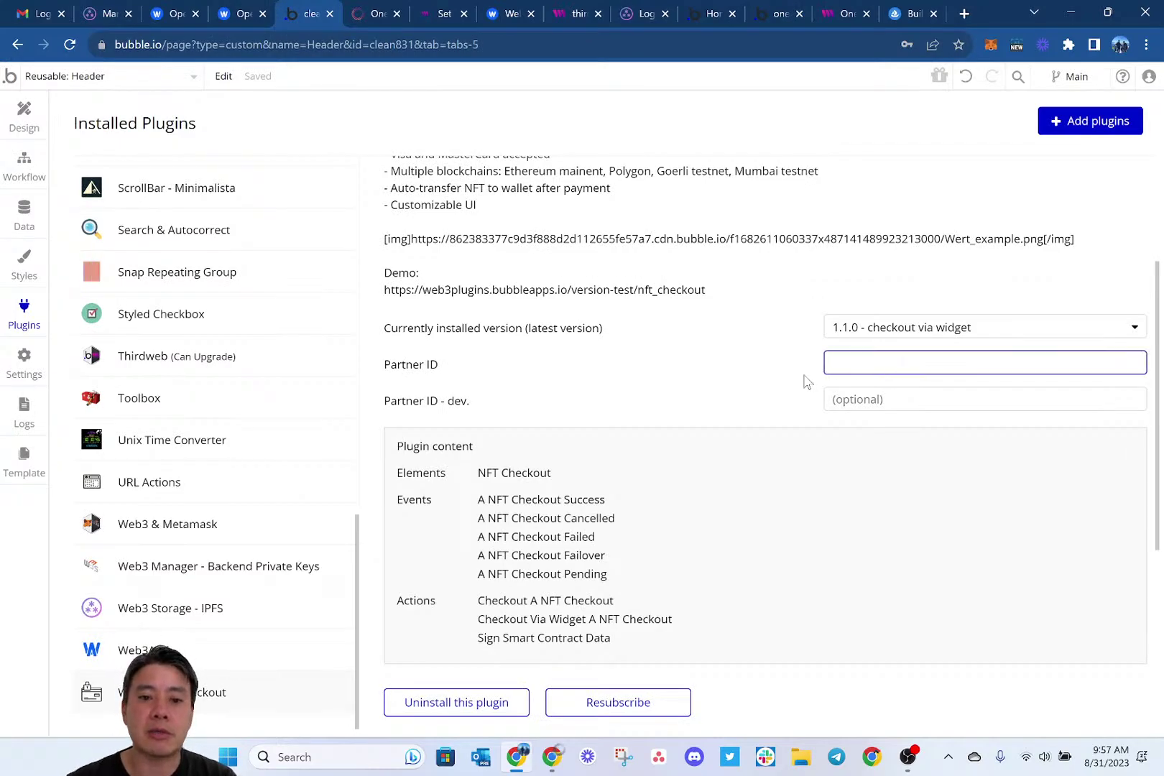
{"action": "key", "text": "ctrl+v"}
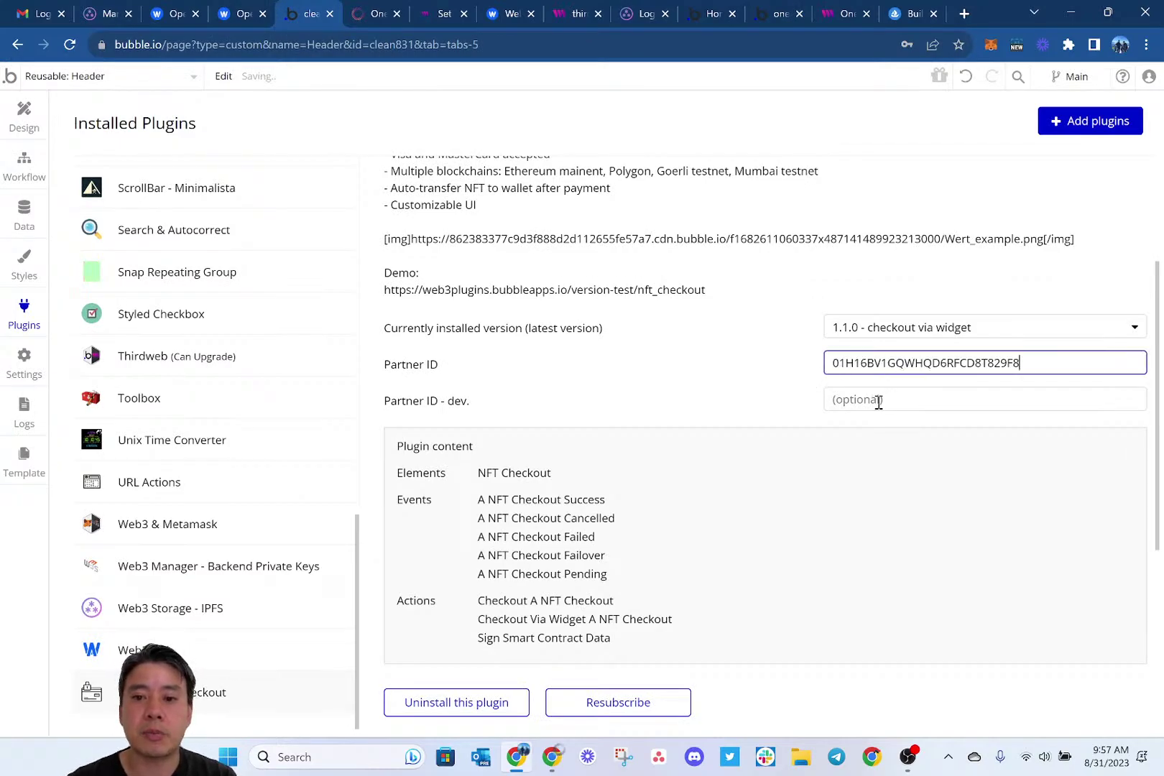
{"action": "left_click", "coordinate": [880, 399]}
{"action": "key", "text": "ctrl+v"}
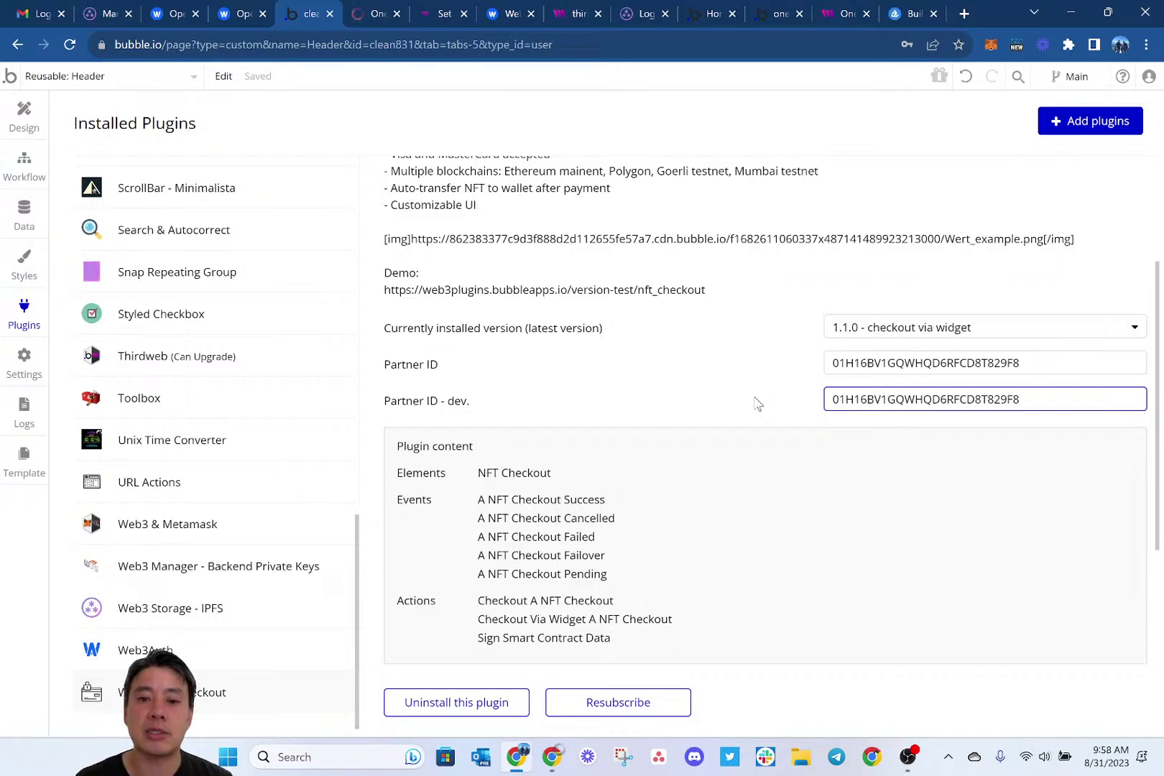
{"action": "left_click", "coordinate": [757, 404]}
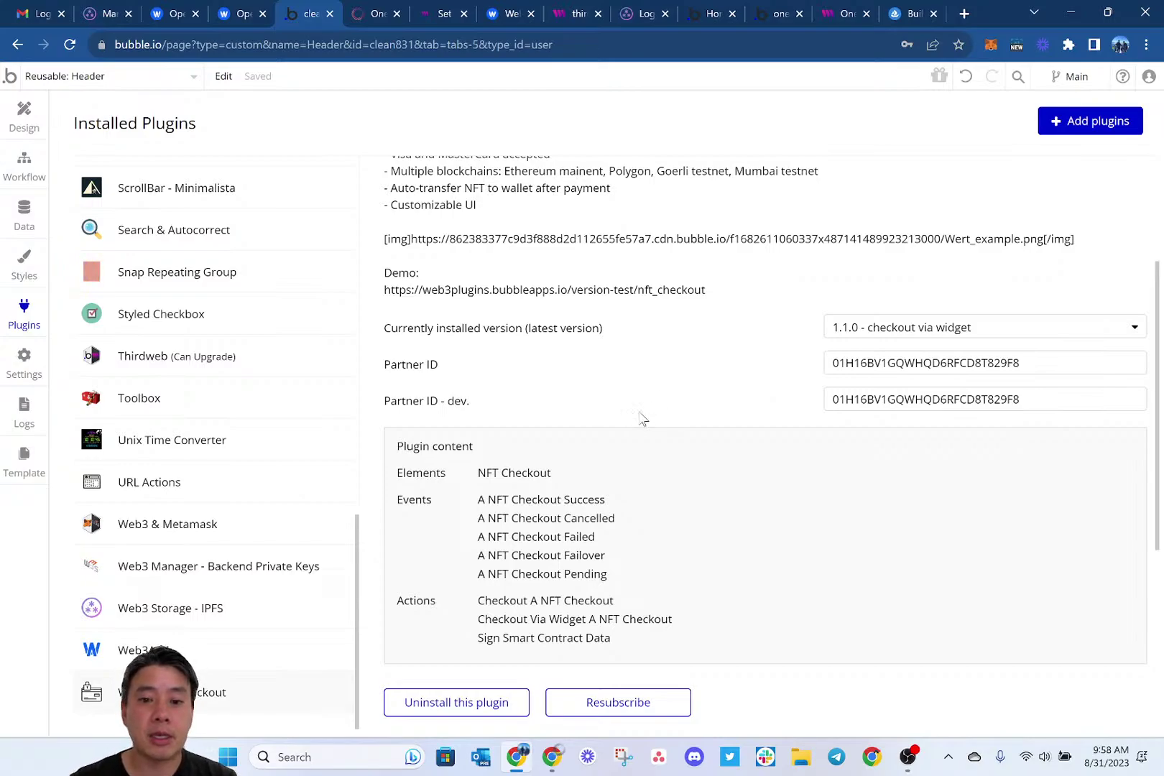
{"action": "scroll", "coordinate": [647, 417], "scroll_direction": "up", "scroll_amount": 1}
{"action": "scroll", "coordinate": [625, 355], "scroll_direction": "up", "scroll_amount": 1}
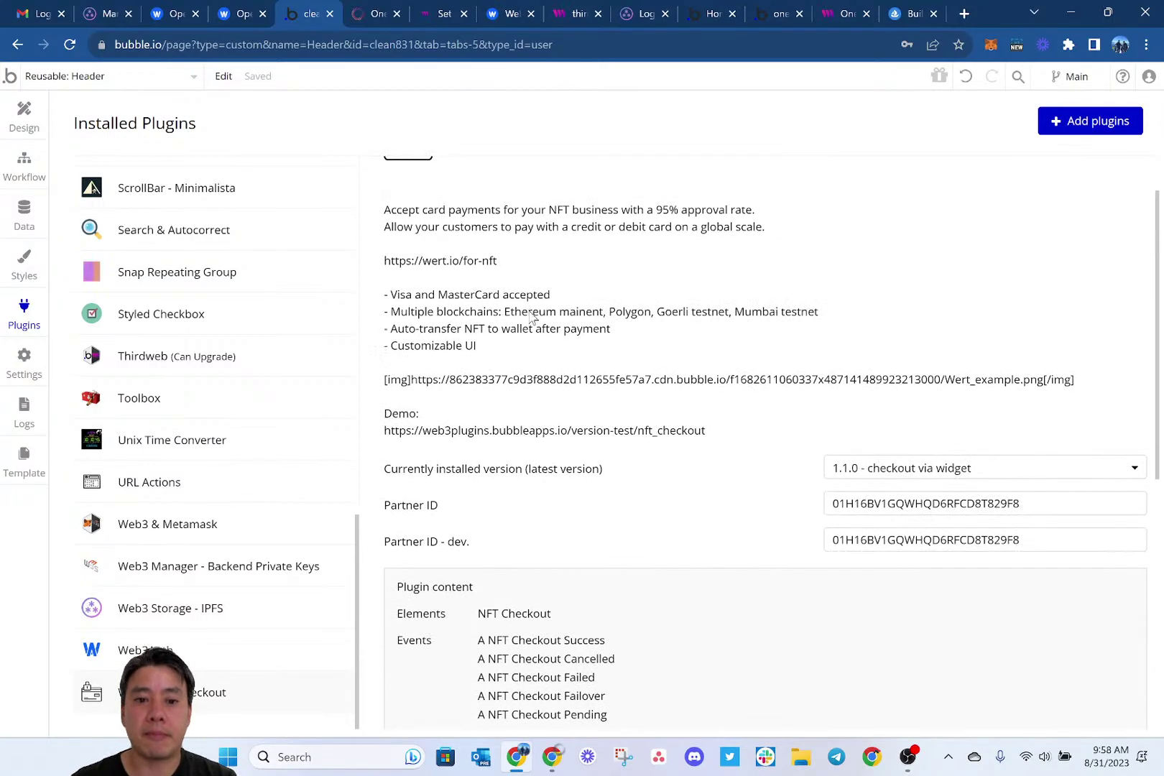
Dismiss the page-updated and thirdweb SDK error alerts, then open Login/Signup on One2all.
{"action": "key", "text": "alt+Tab"}
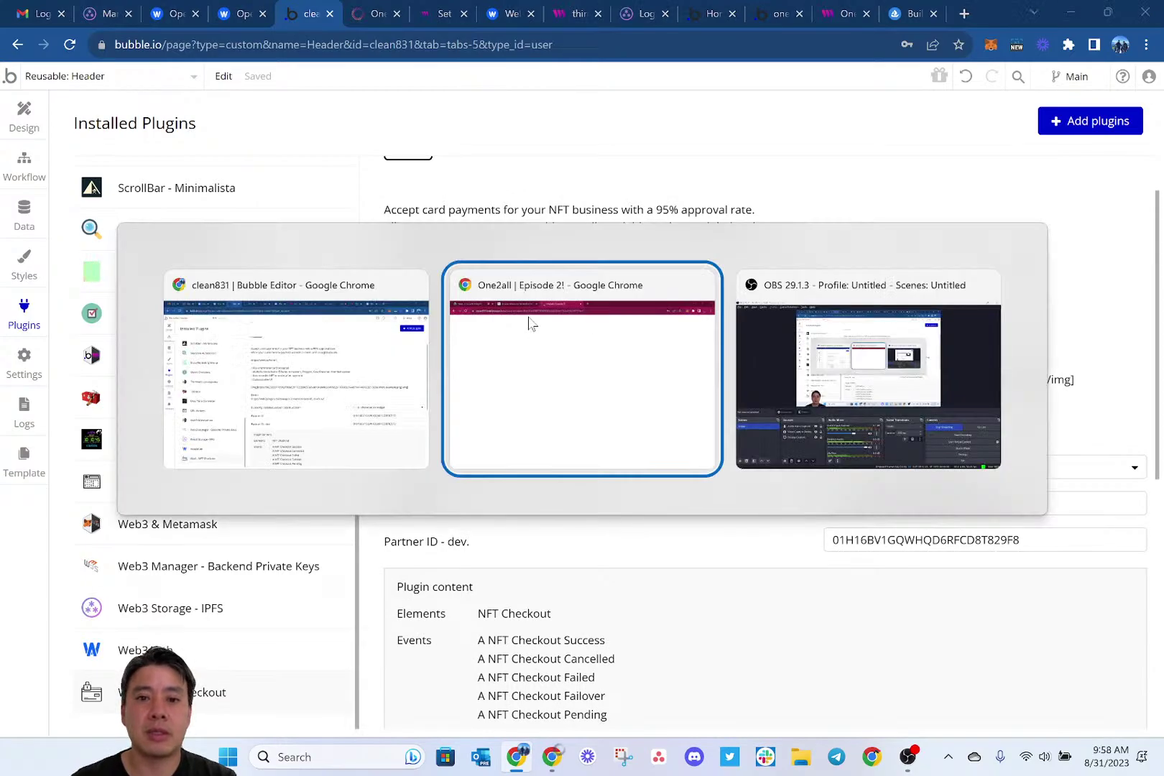
{"action": "left_click", "coordinate": [724, 173]}
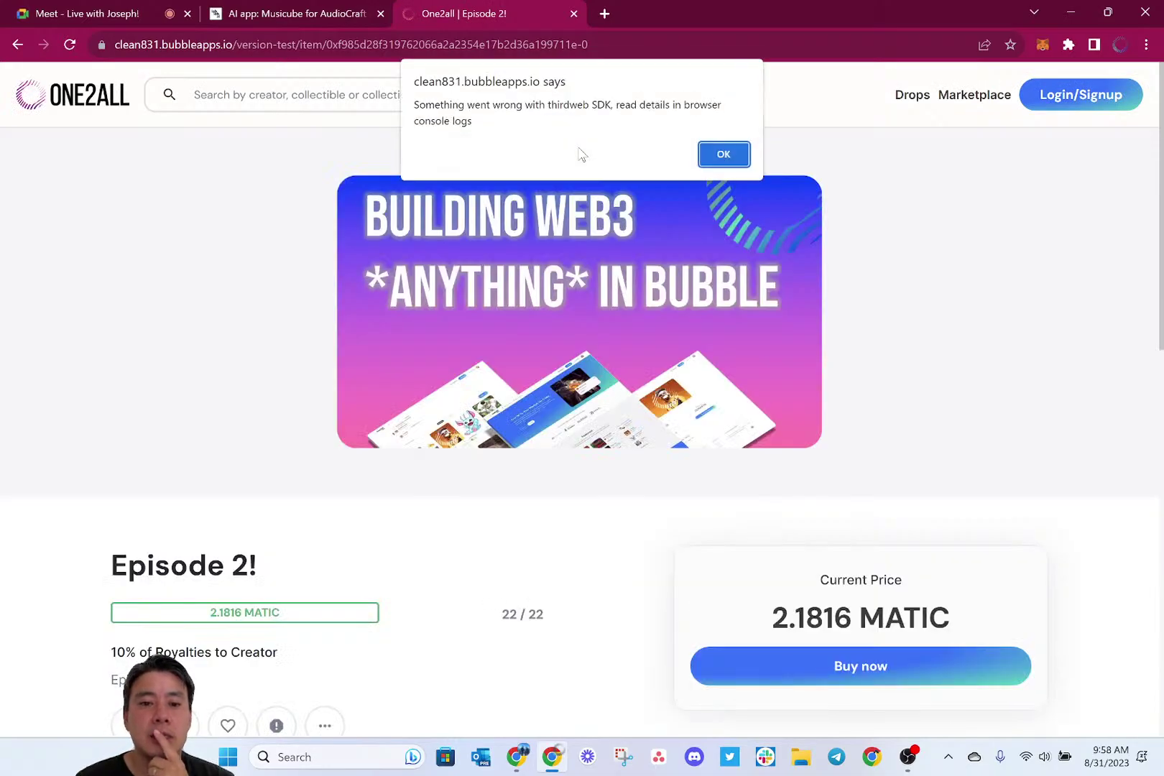
{"action": "left_click", "coordinate": [742, 156]}
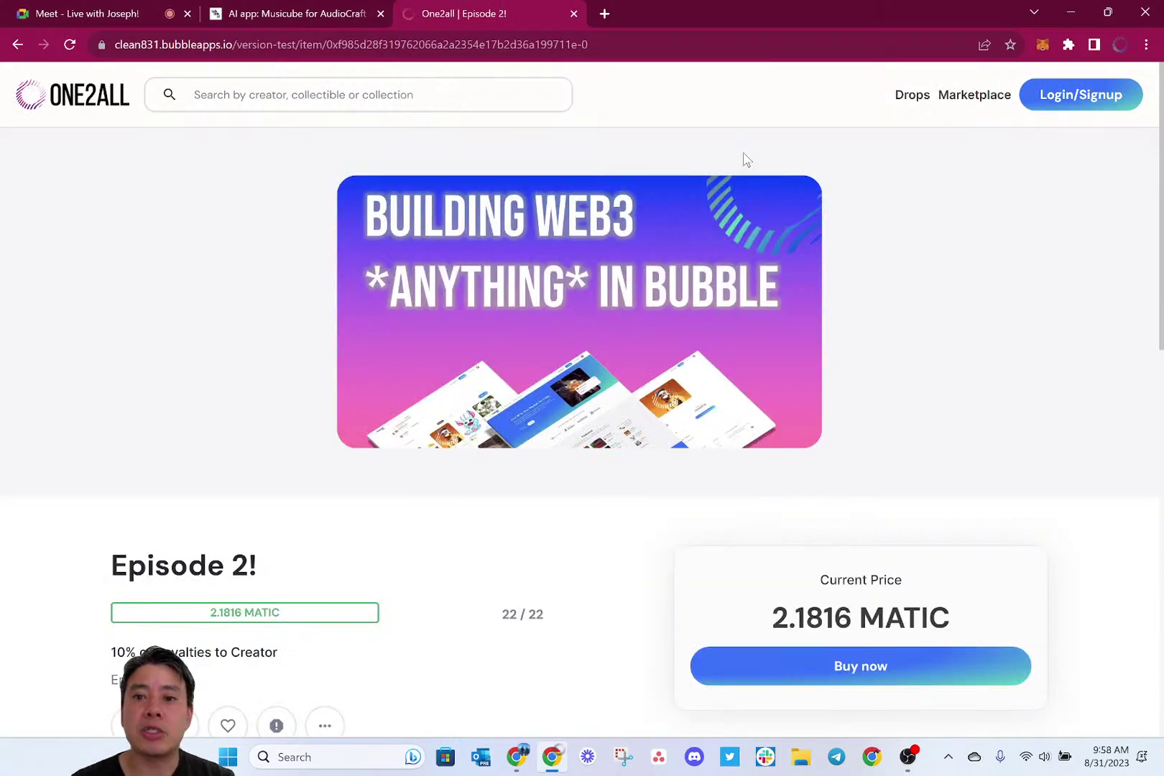
{"action": "left_click", "coordinate": [1052, 101]}
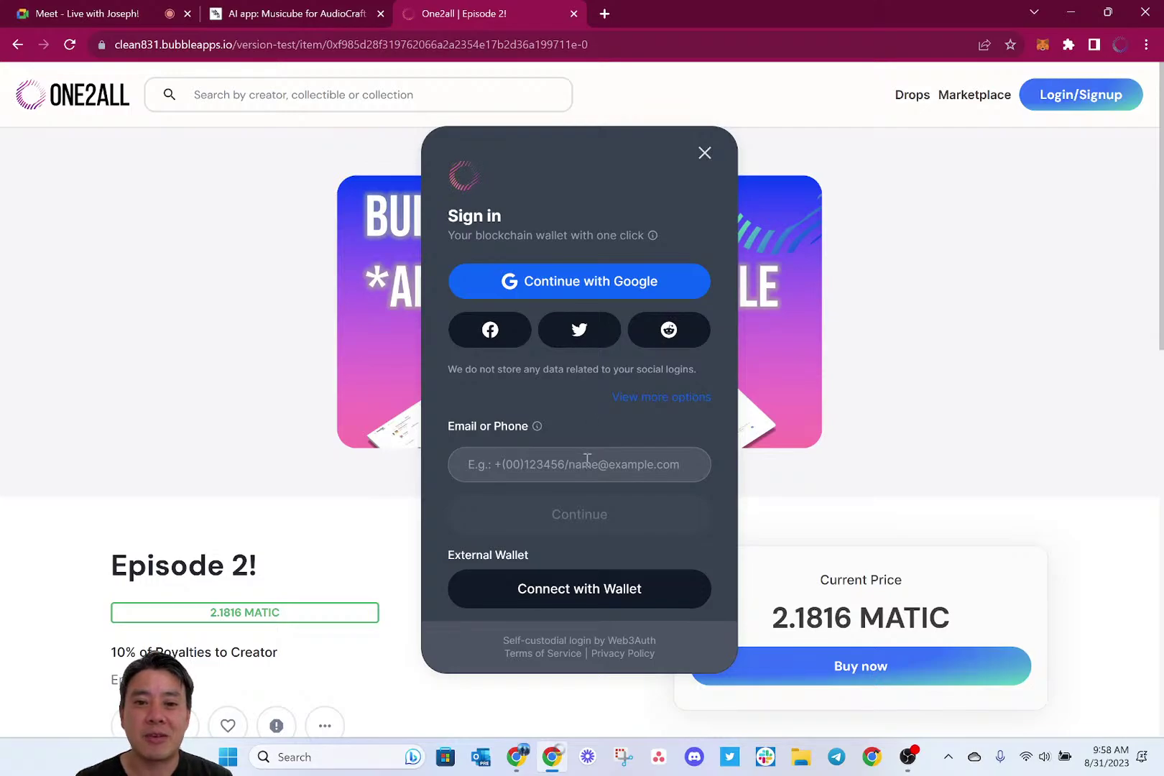
Choose external wallet sign-in with MetaMask and unlock it with the wallet password.
{"action": "left_click", "coordinate": [563, 600]}
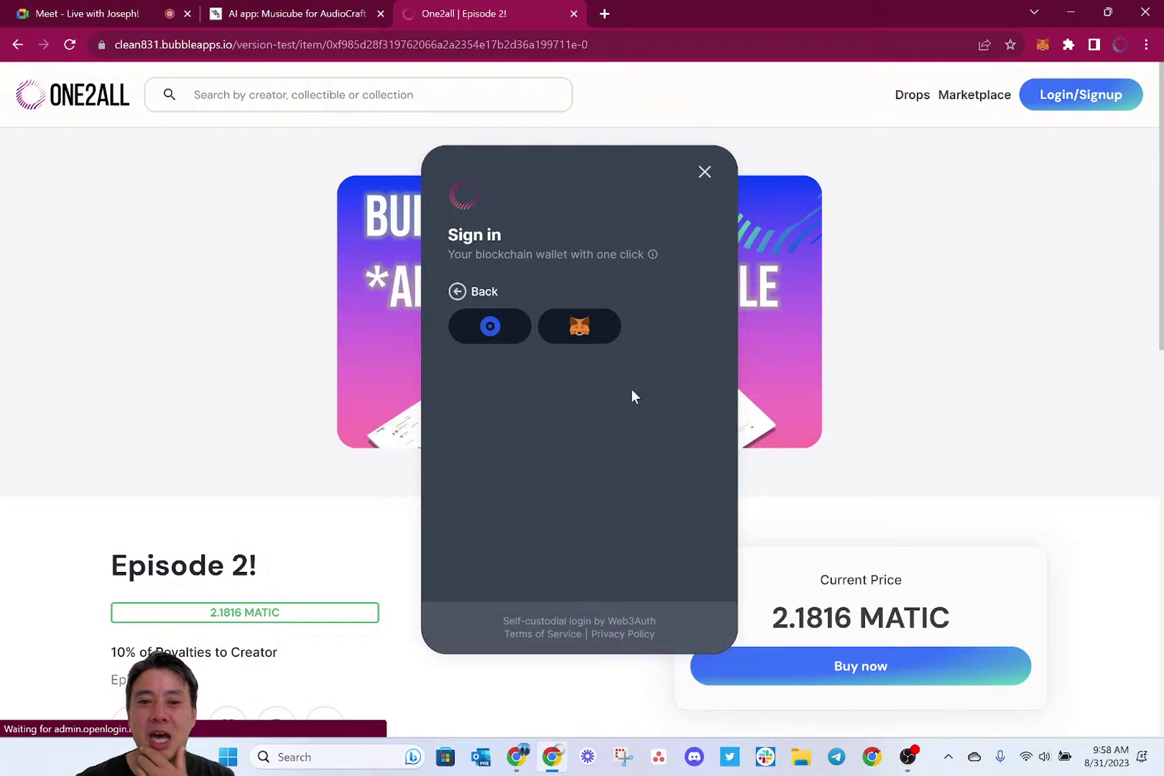
{"action": "left_click", "coordinate": [575, 335]}
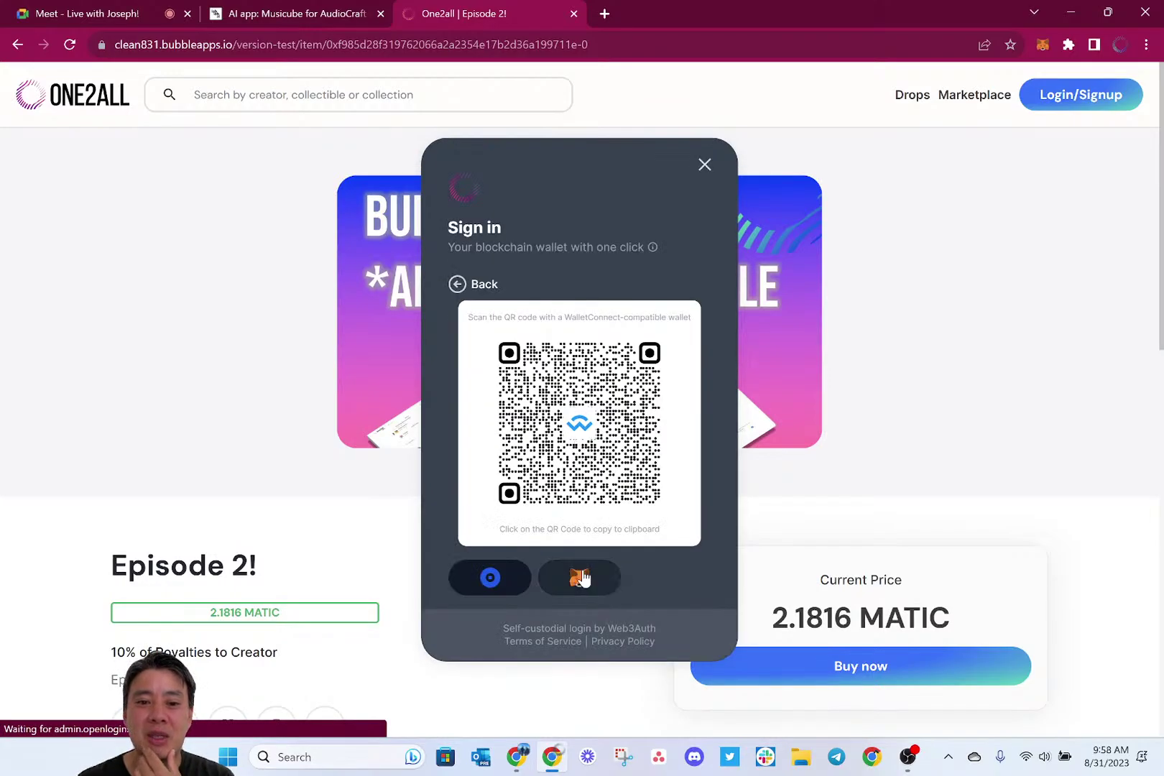
{"action": "left_click", "coordinate": [580, 579]}
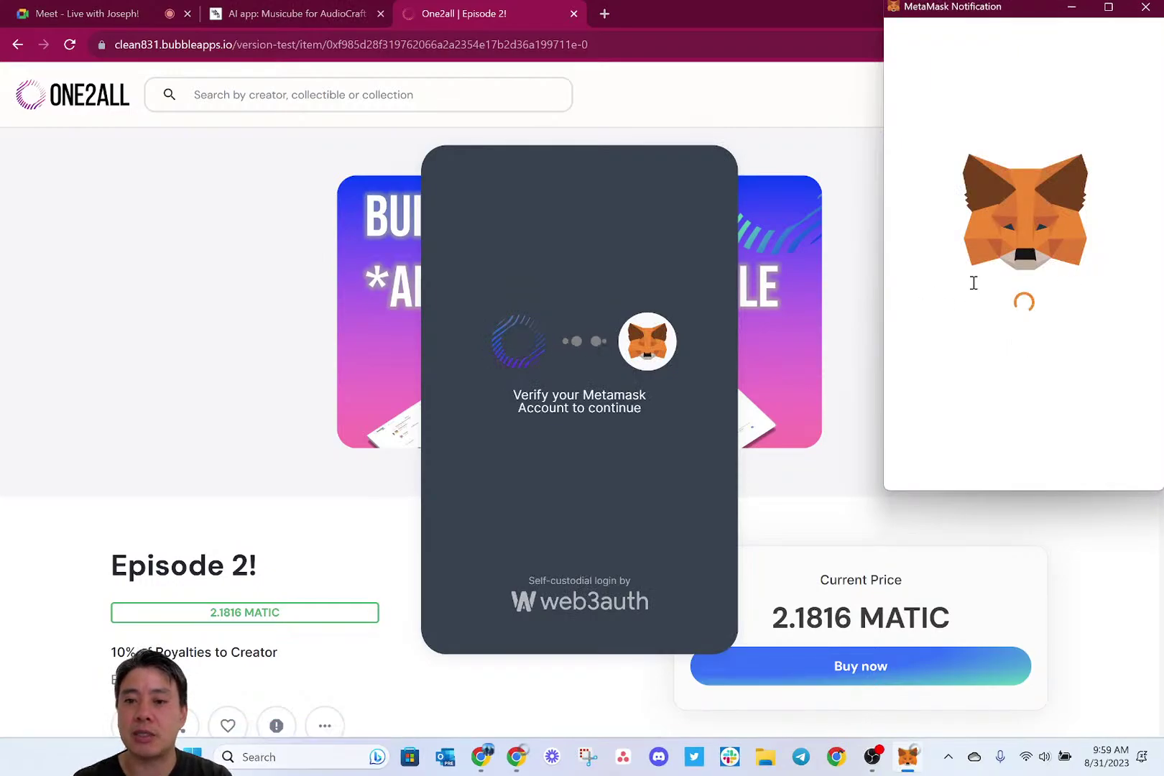
{"action": "type", "text": "********"}
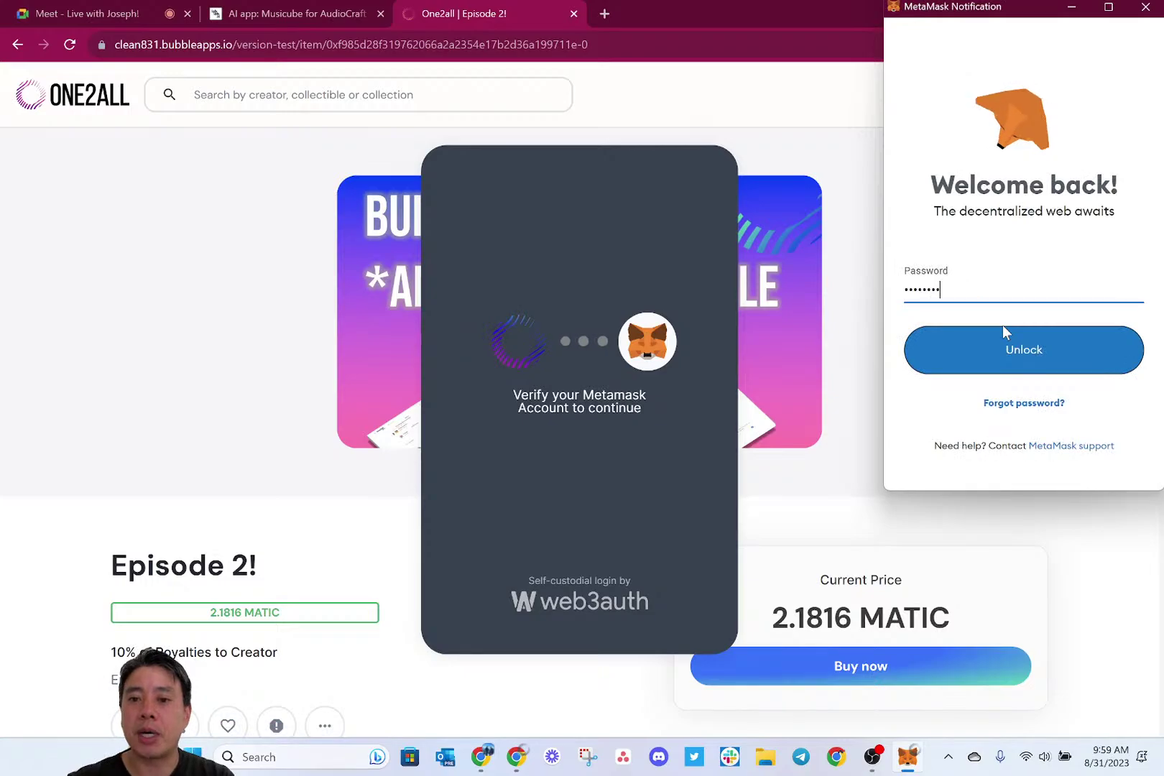
{"action": "type", "text": "*****"}
{"action": "key", "text": "Return"}
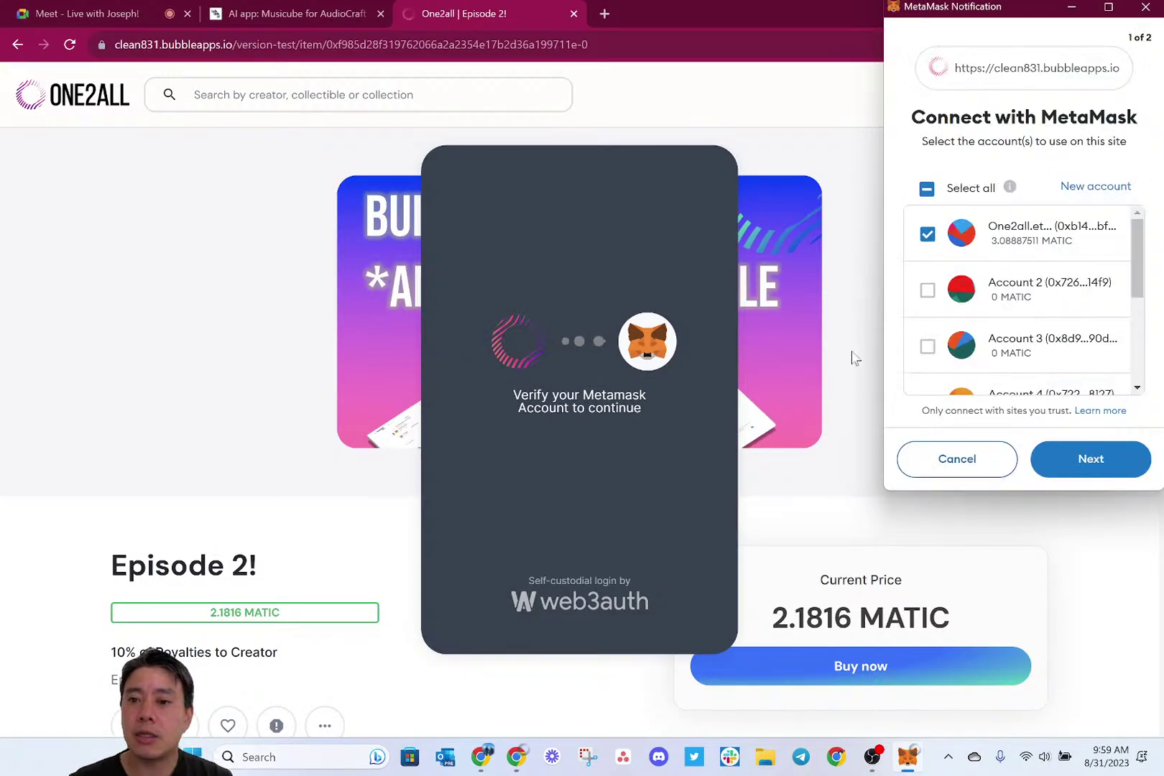
Approve the wallet connection, sign the authentication message, and skip the profile details form.
{"action": "left_click", "coordinate": [1090, 459]}
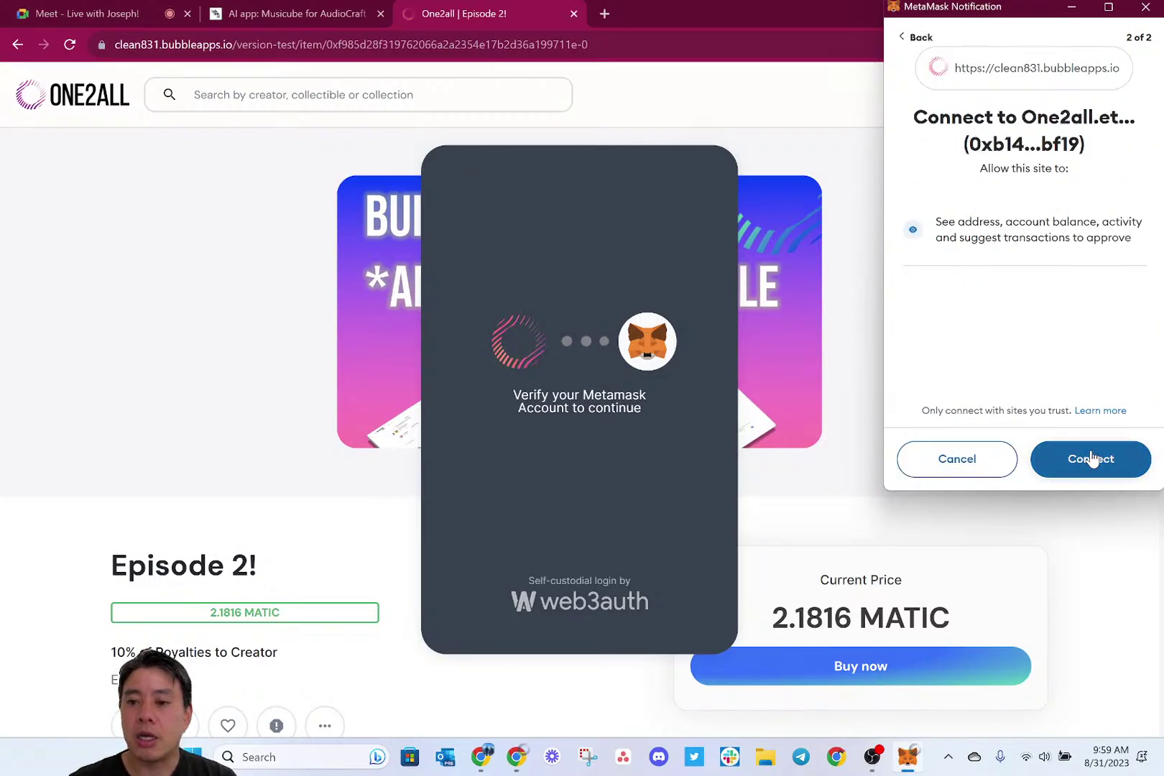
{"action": "left_click", "coordinate": [1090, 459]}
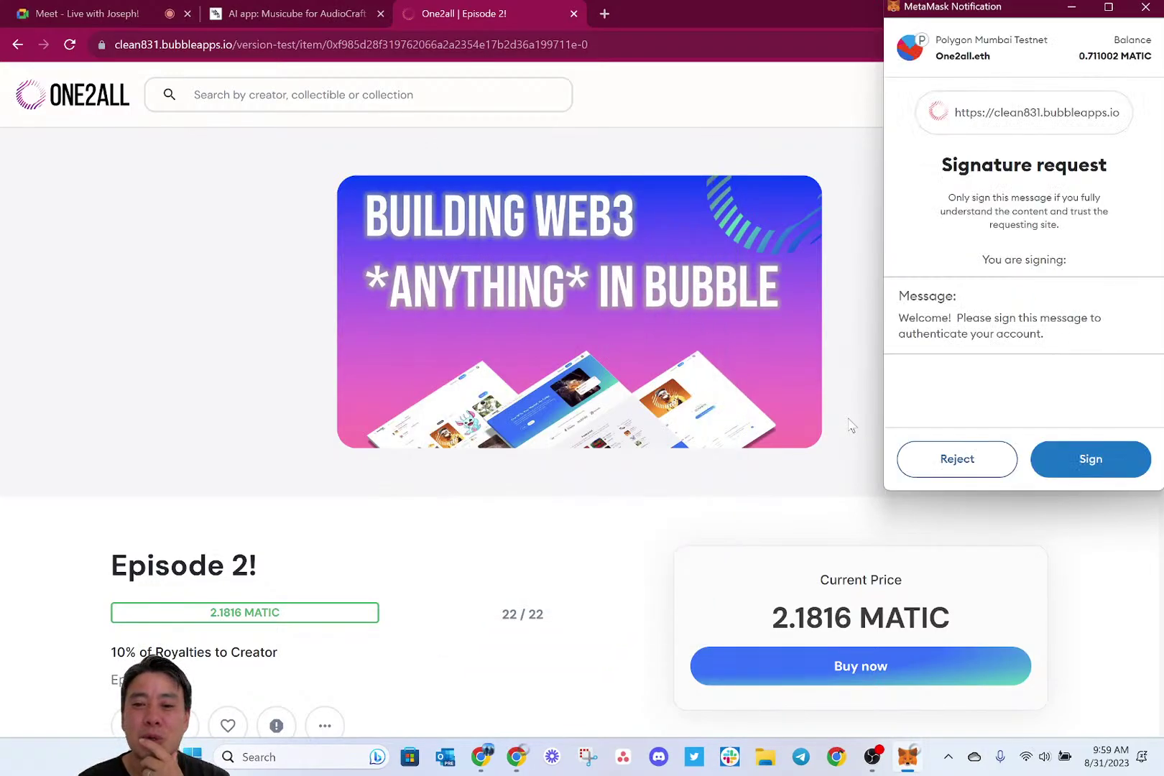
{"action": "left_click", "coordinate": [1093, 463]}
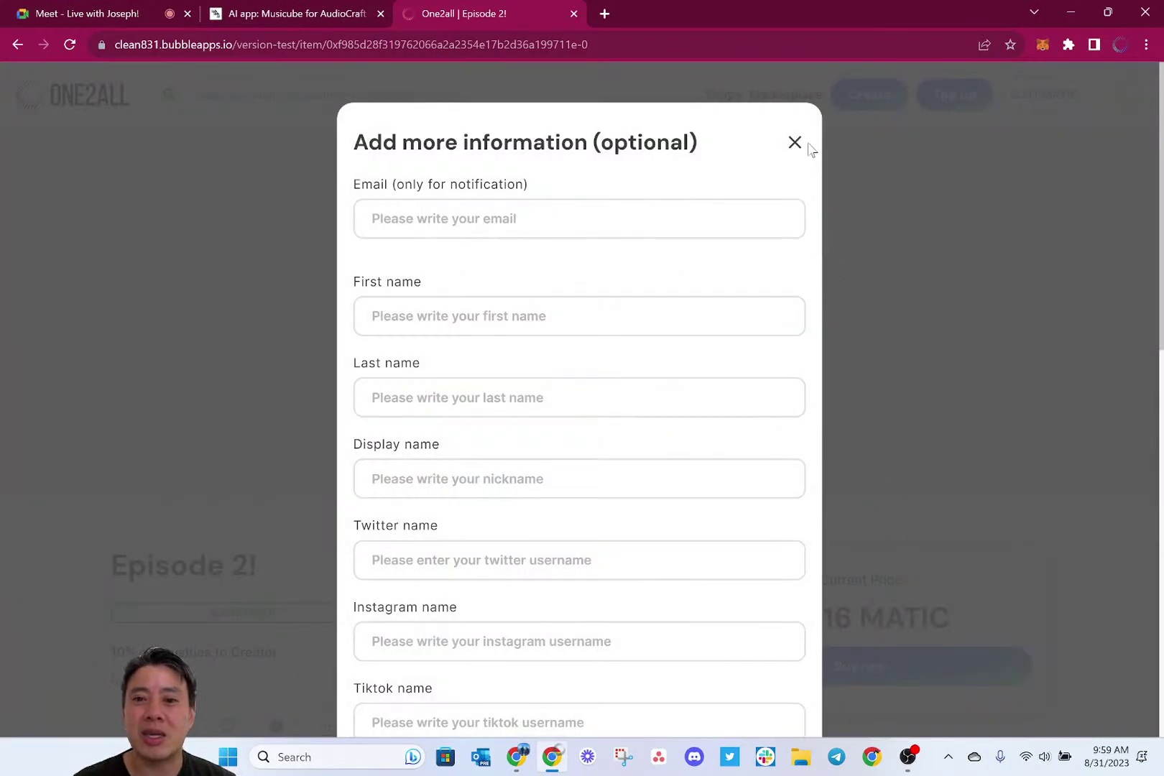
{"action": "left_click", "coordinate": [794, 142]}
{"action": "scroll", "coordinate": [784, 448], "scroll_direction": "down", "scroll_amount": 1}
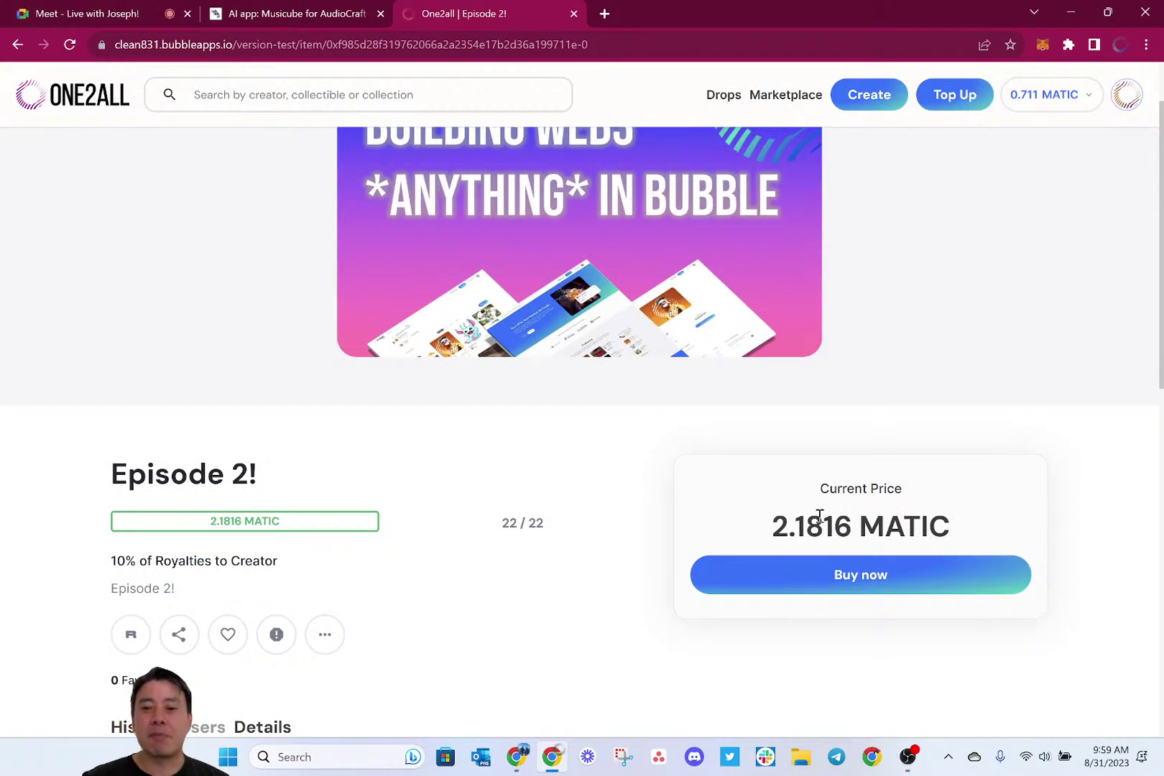
Try buying Episode 2! by credit card, dismiss the plugin JSON error, and reload the page.
{"action": "left_click", "coordinate": [783, 573]}
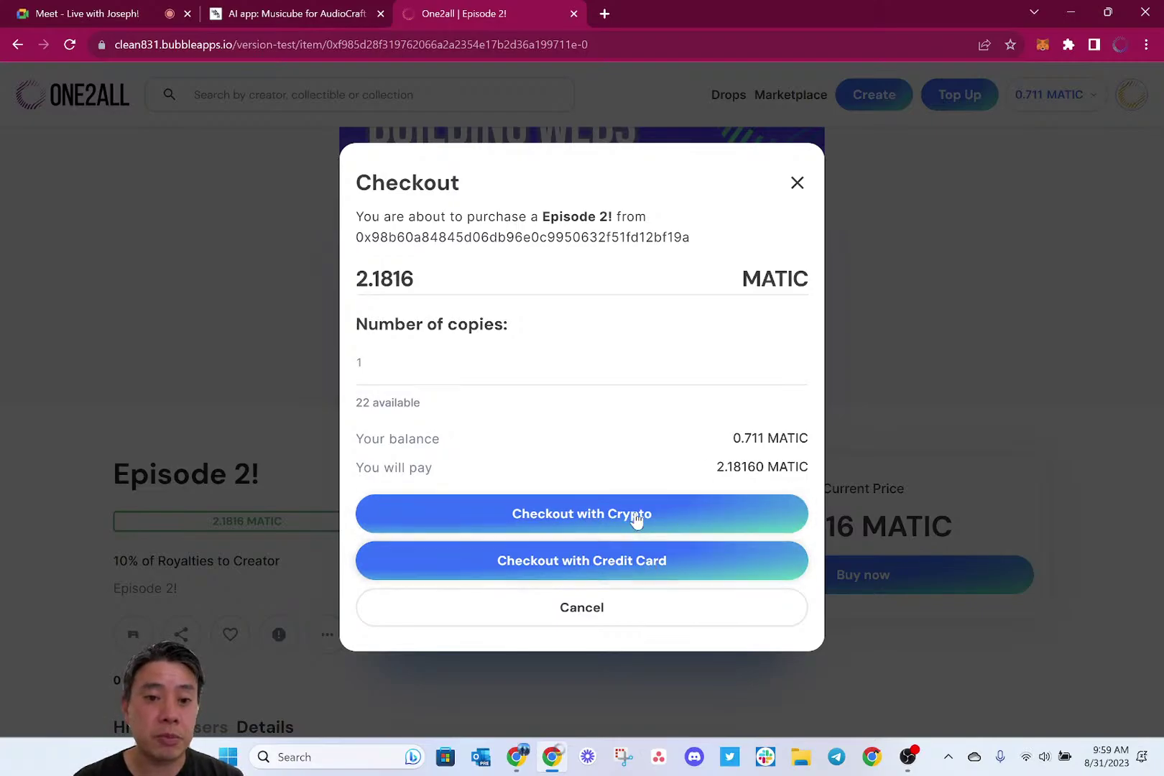
{"action": "left_click", "coordinate": [608, 566]}
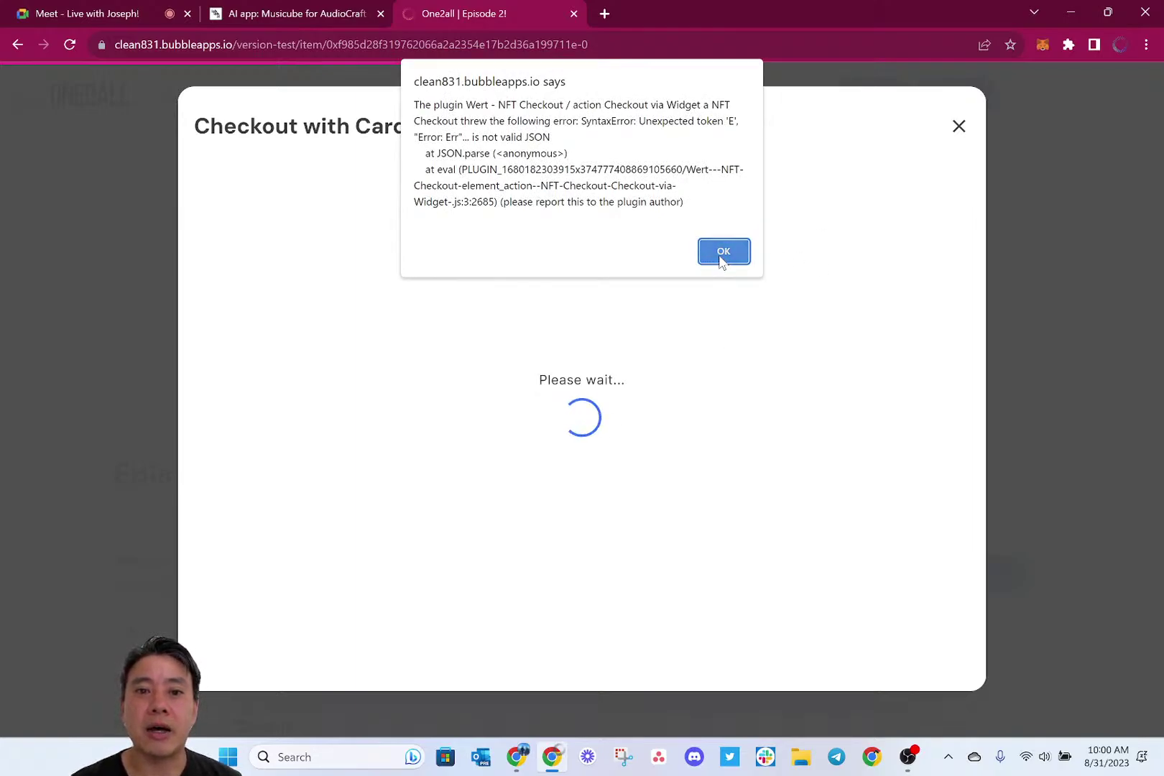
{"action": "left_click", "coordinate": [720, 255]}
{"action": "key", "text": "ctrl+l"}
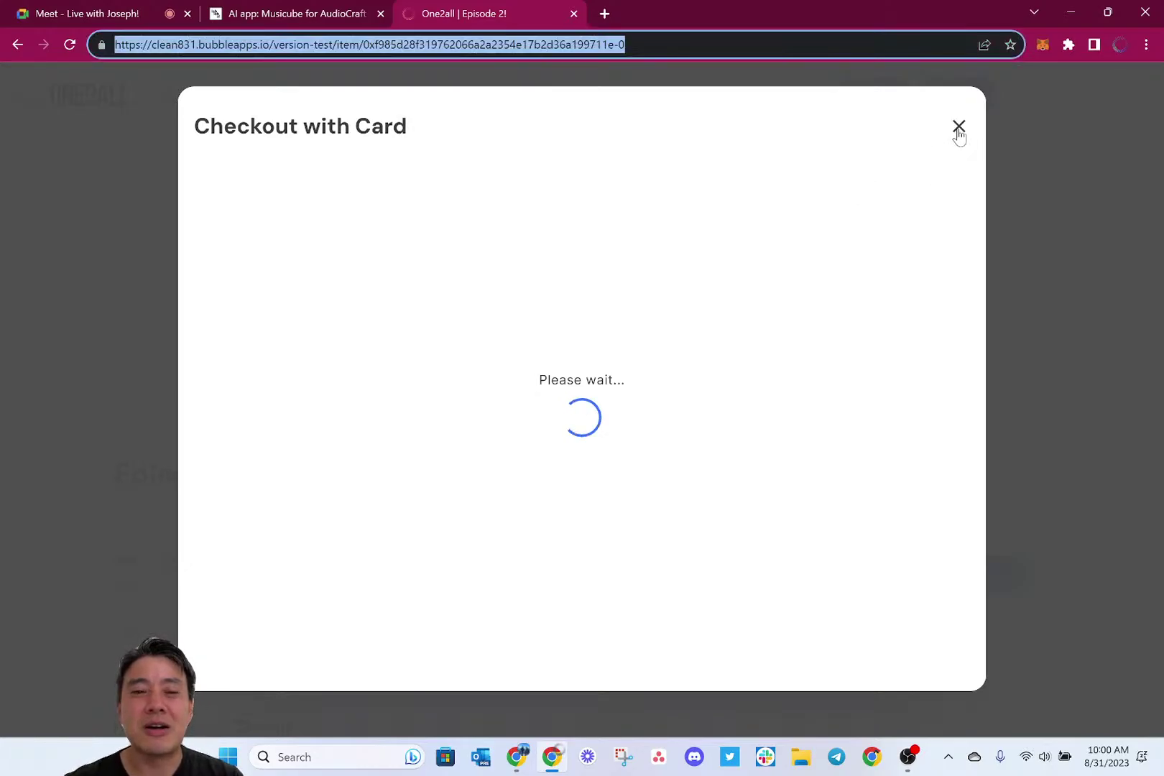
{"action": "key", "text": "Return"}
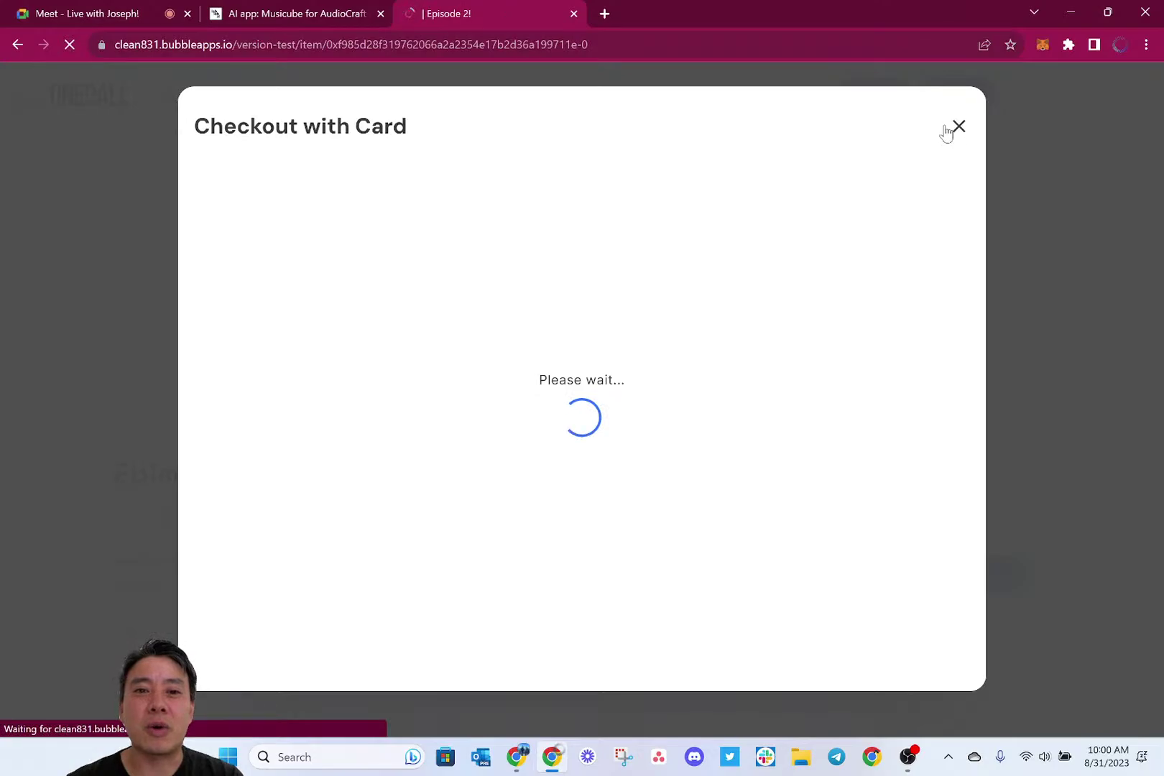
{"action": "key", "text": "alt+Tab"}
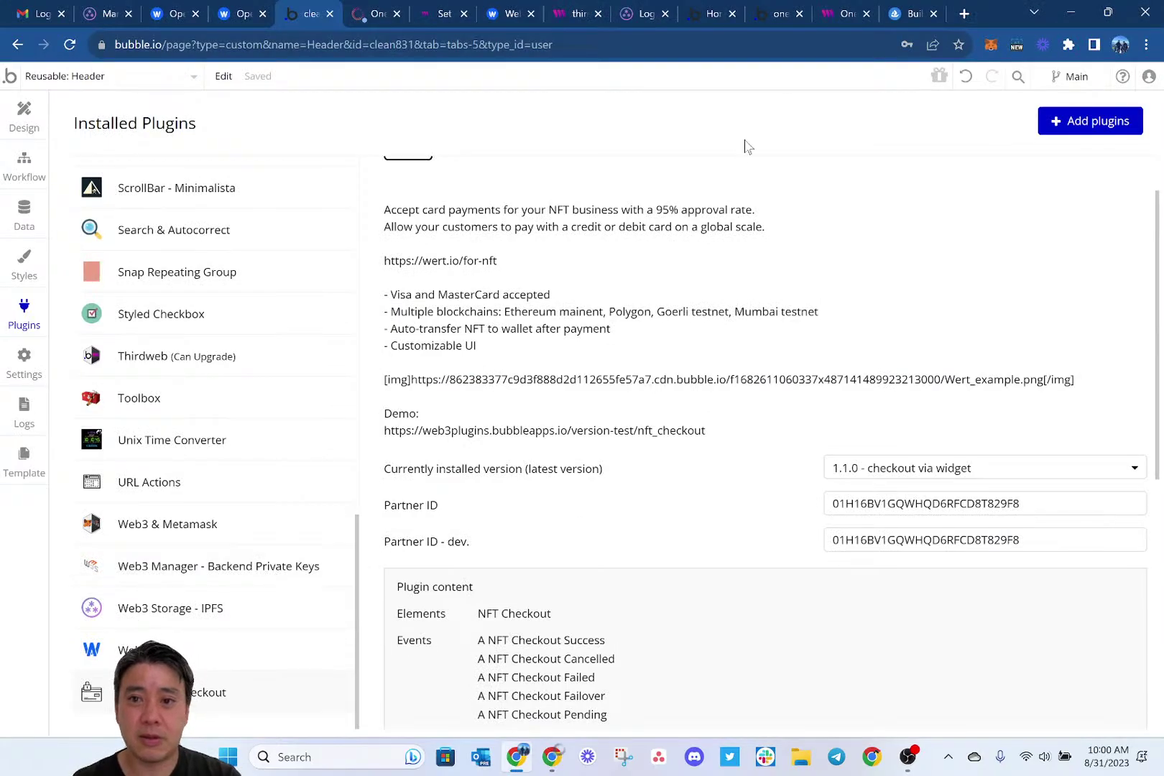
Switch to the one.MARKET editor tab showing the Wert settings entry (sandbox URL, MATIC:polygon).
{"action": "mouse_move", "coordinate": [775, 18]}
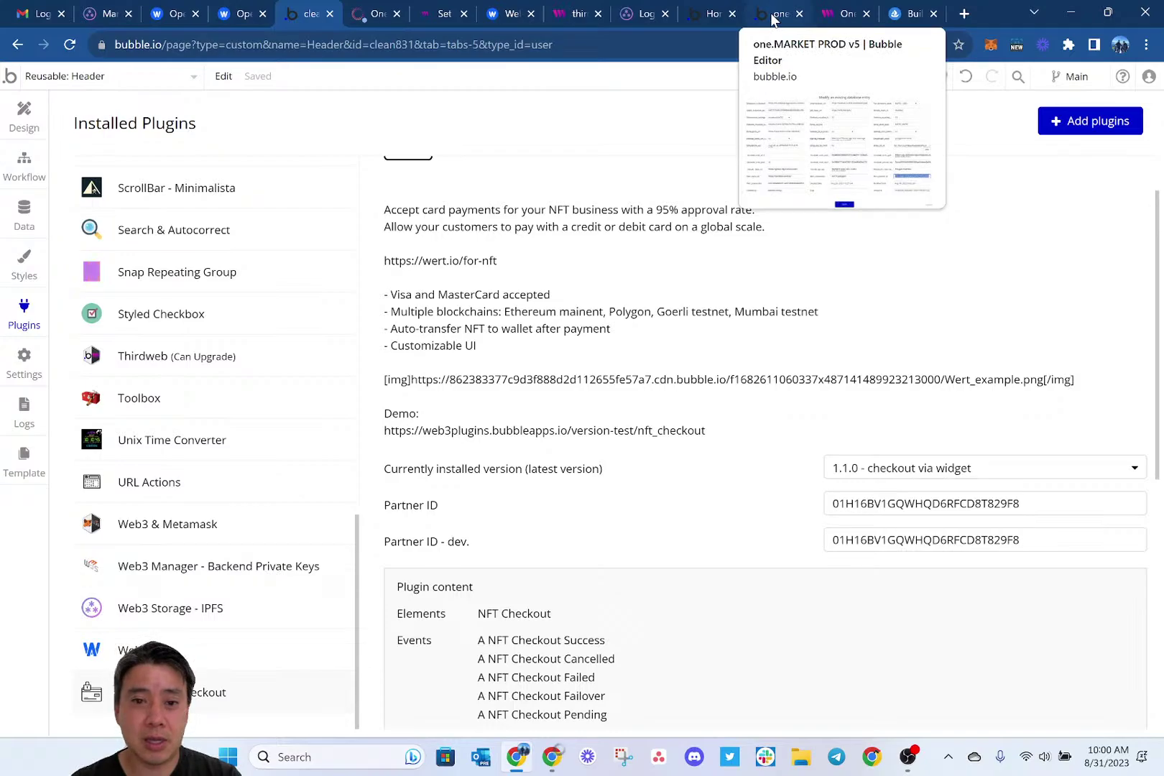
{"action": "left_click", "coordinate": [772, 18]}
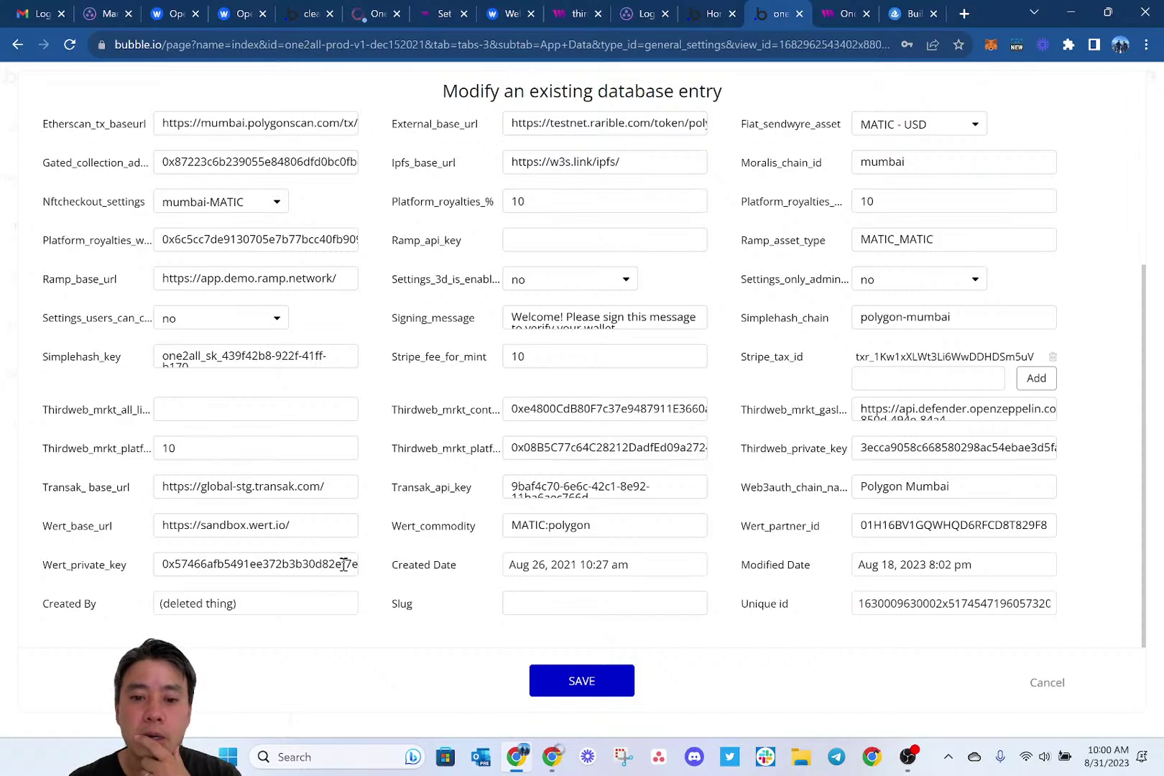
Copy the Wert_private_key value and return to the One2all Episode 2! item page.
{"action": "left_click", "coordinate": [305, 564]}
{"action": "double_click", "coordinate": [311, 564]}
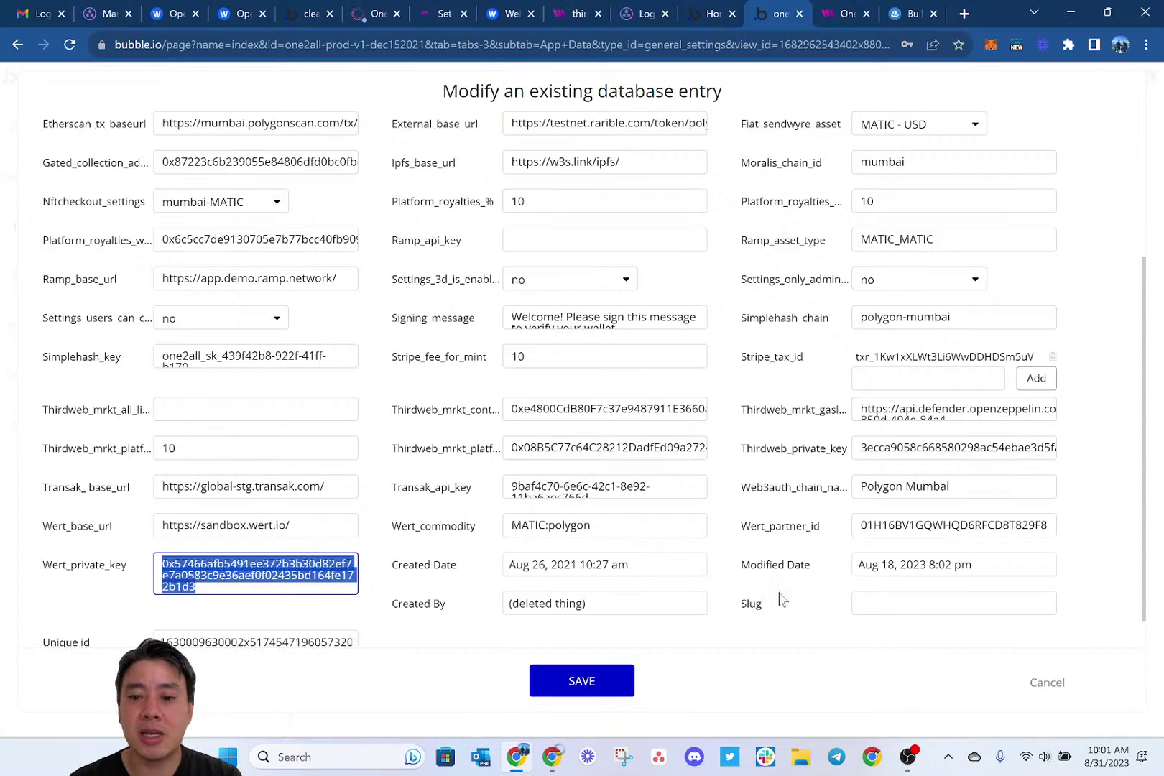
{"action": "key", "text": "ctrl+Tab"}
{"action": "key", "text": "ctrl+Tab"}
{"action": "key", "text": "ctrl+Tab"}
{"action": "key", "text": "ctrl+Tab"}
{"action": "key", "text": "ctrl+Tab"}
{"action": "key", "text": "ctrl+Tab"}
{"action": "key", "text": "ctrl+Tab"}
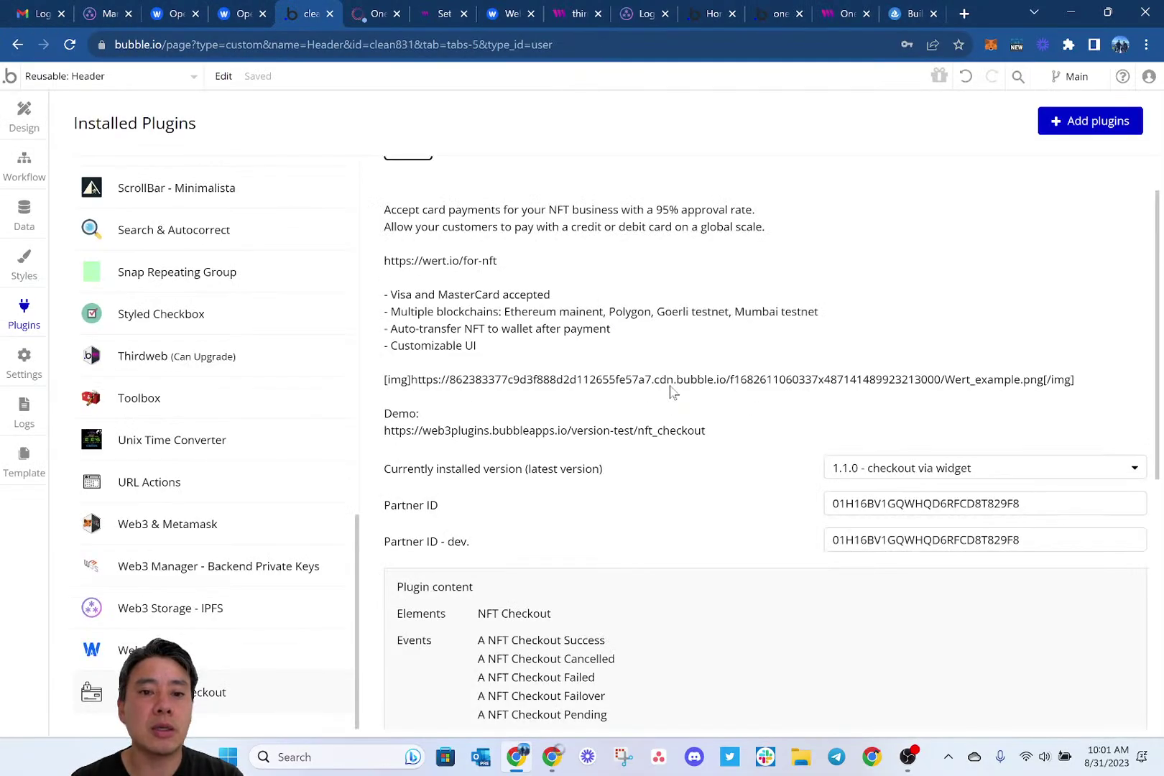
{"action": "key", "text": "ctrl+Tab"}
Dismiss the page-updated notice and bring up the admin technical settings.
{"action": "left_click", "coordinate": [737, 170]}
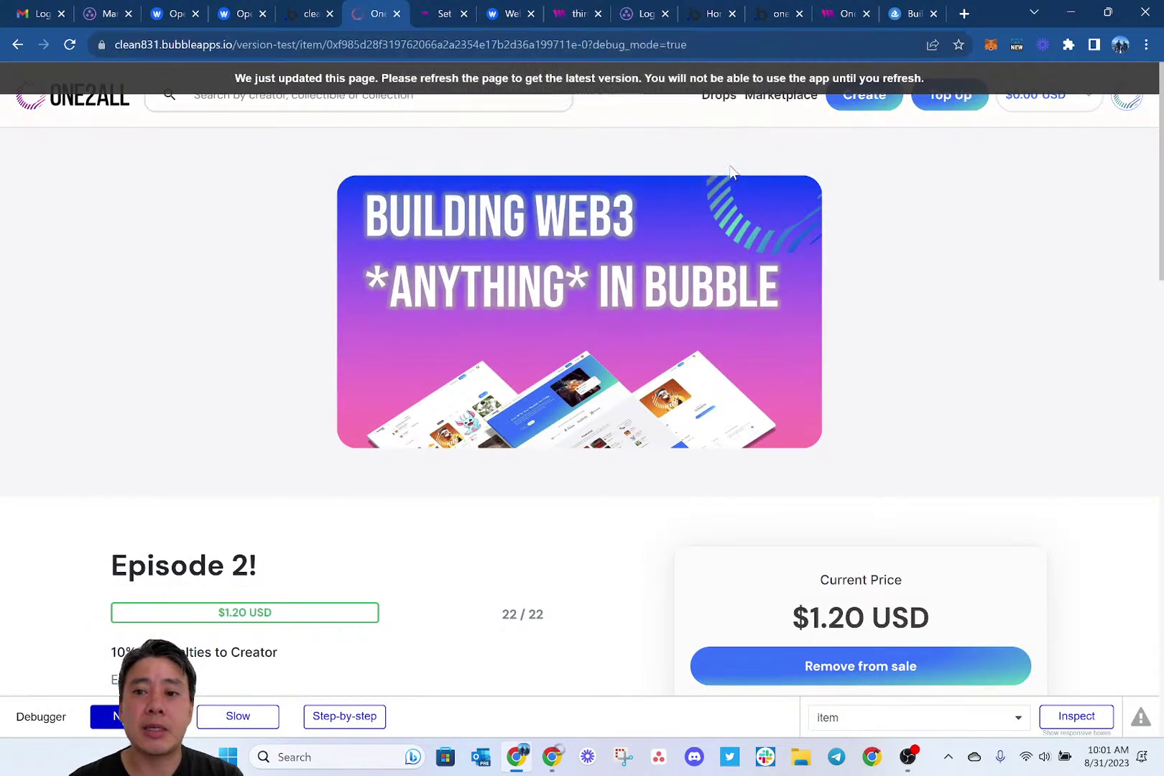
{"action": "left_click", "coordinate": [1124, 105]}
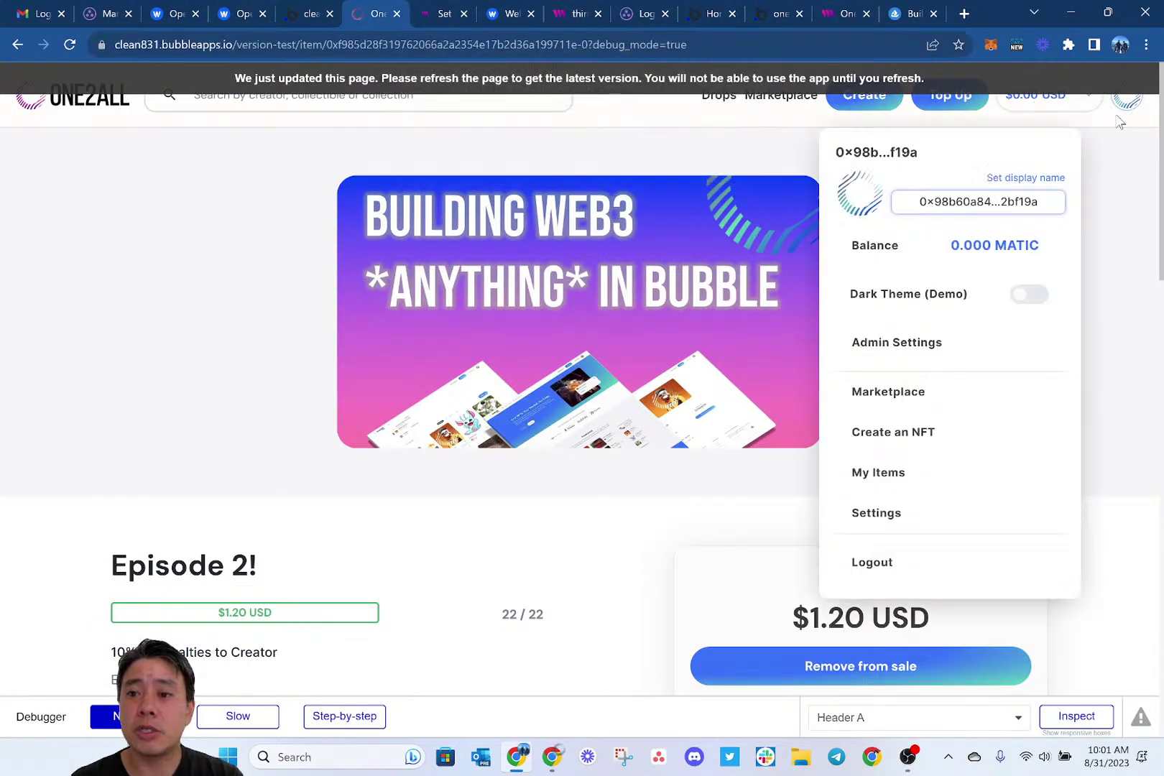
{"action": "left_click", "coordinate": [888, 350]}
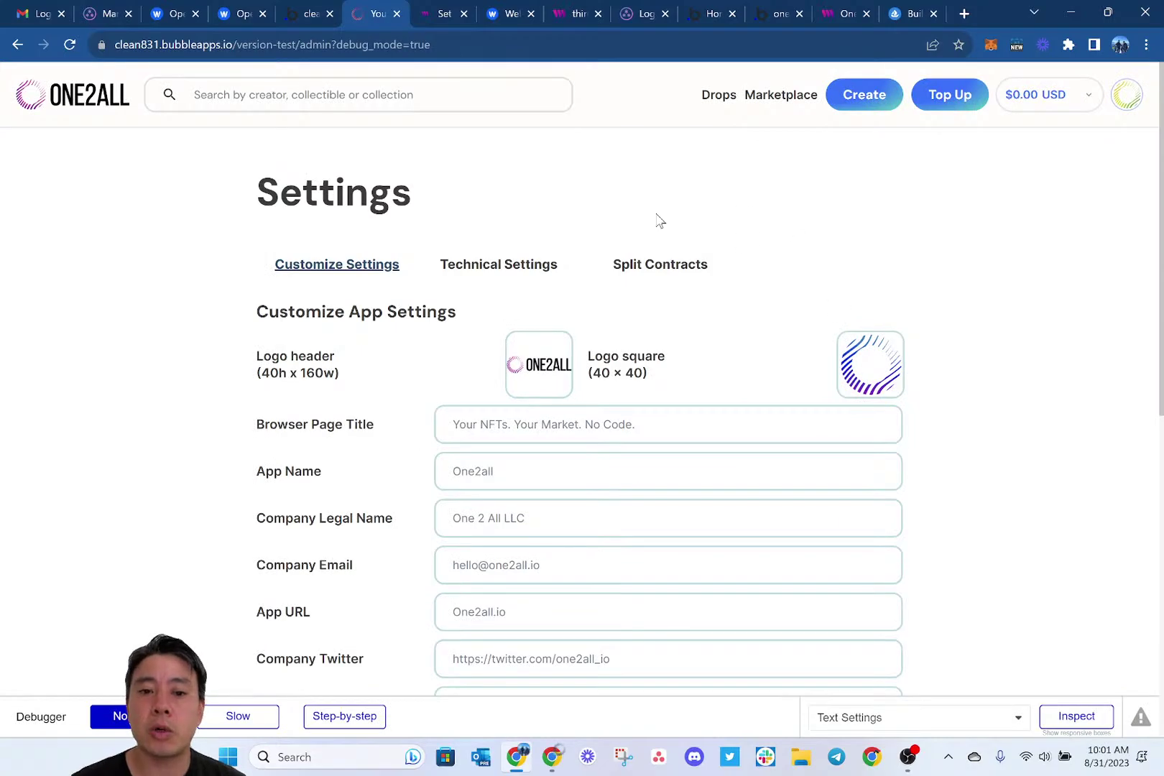
{"action": "left_click", "coordinate": [499, 308]}
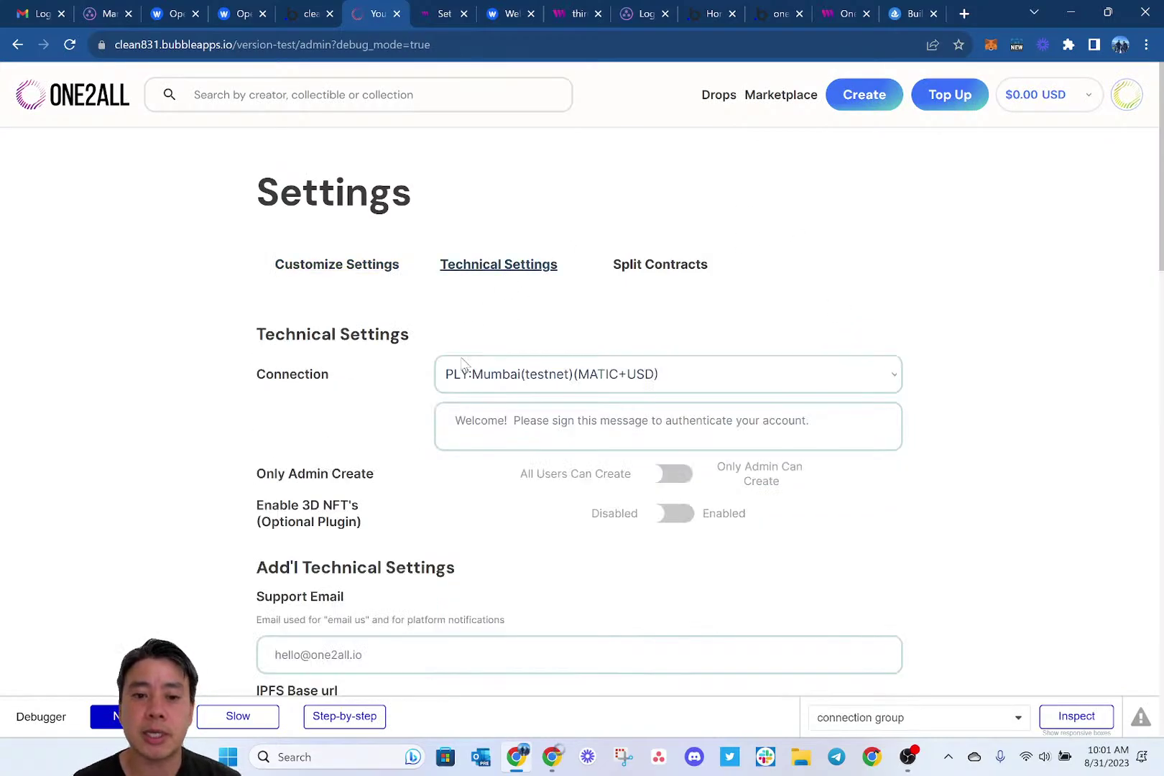
{"action": "scroll", "coordinate": [464, 364], "scroll_direction": "down", "scroll_amount": 15}
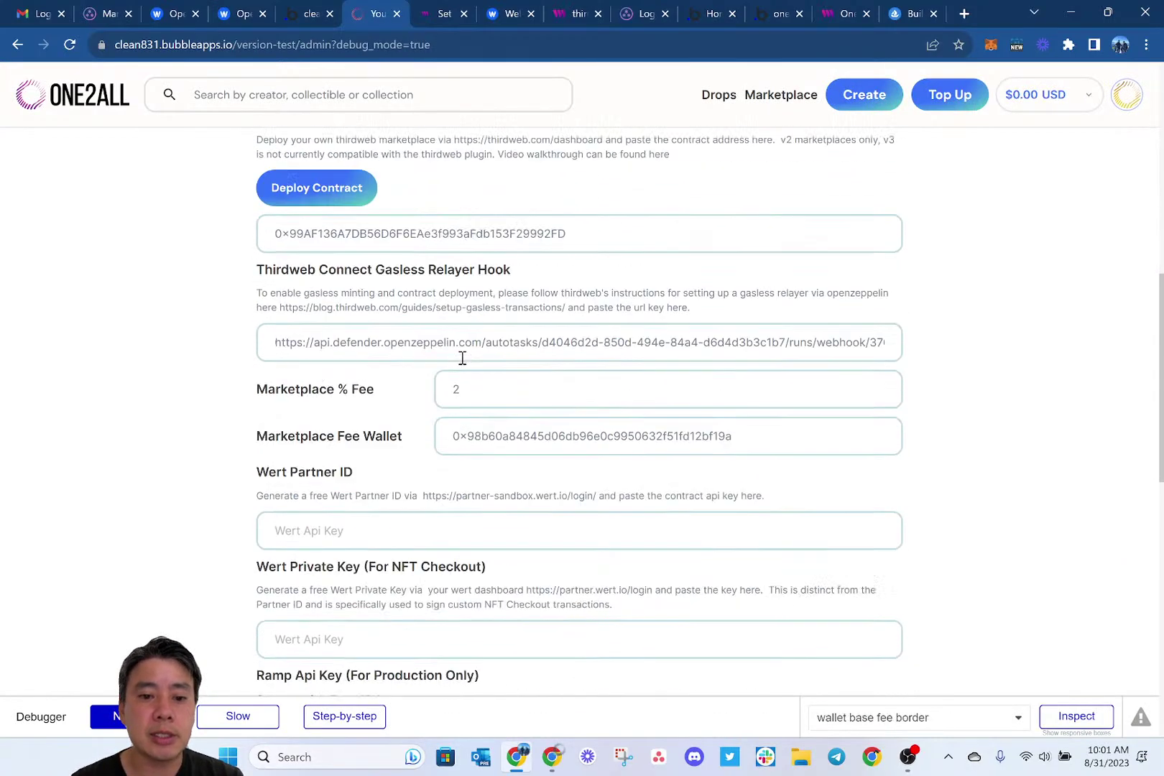
{"action": "scroll", "coordinate": [460, 357], "scroll_direction": "up", "scroll_amount": 5}
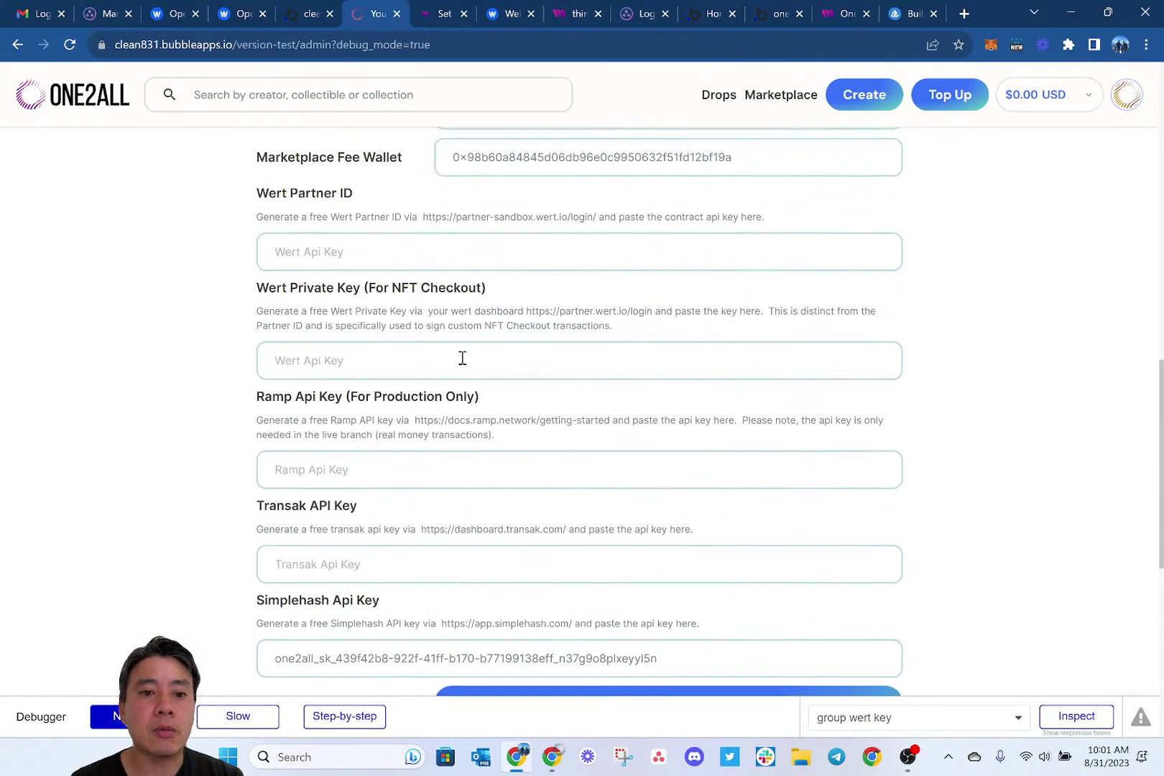
Paste the Wert private key and copy the Wert Partner ID from the settings database entry.
{"action": "left_click", "coordinate": [382, 316]}
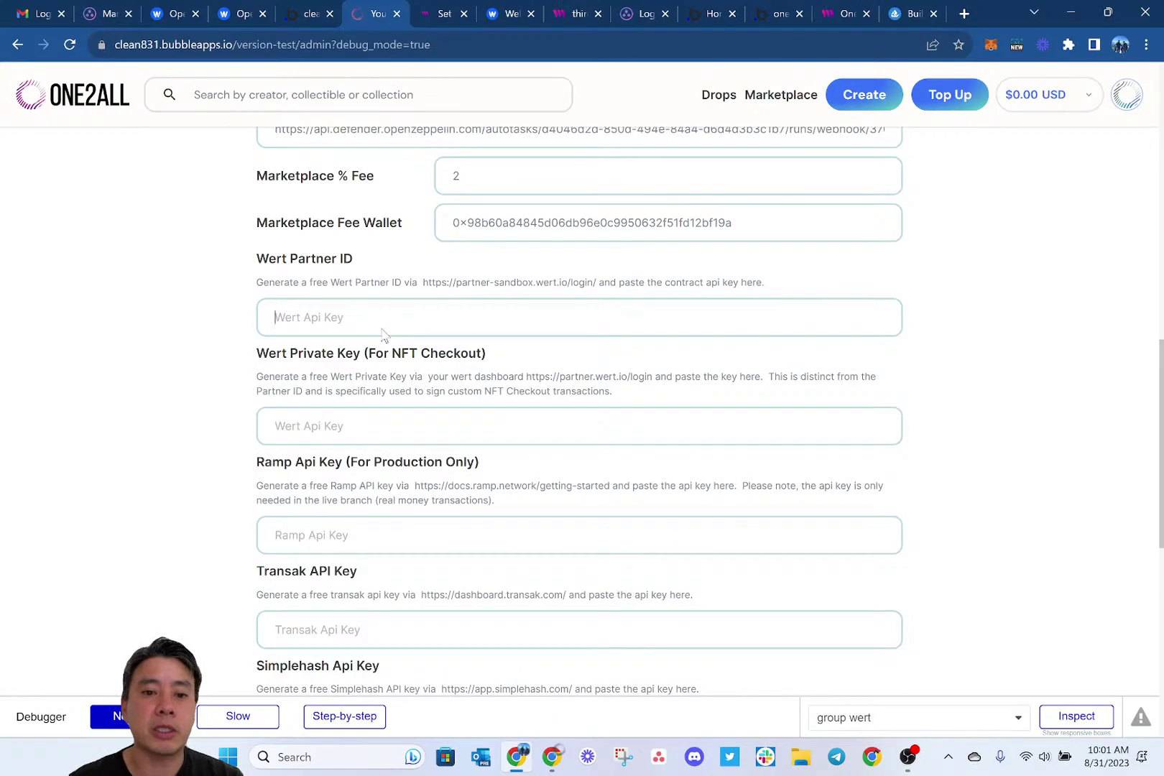
{"action": "left_click", "coordinate": [345, 431]}
{"action": "key", "text": "ctrl+v"}
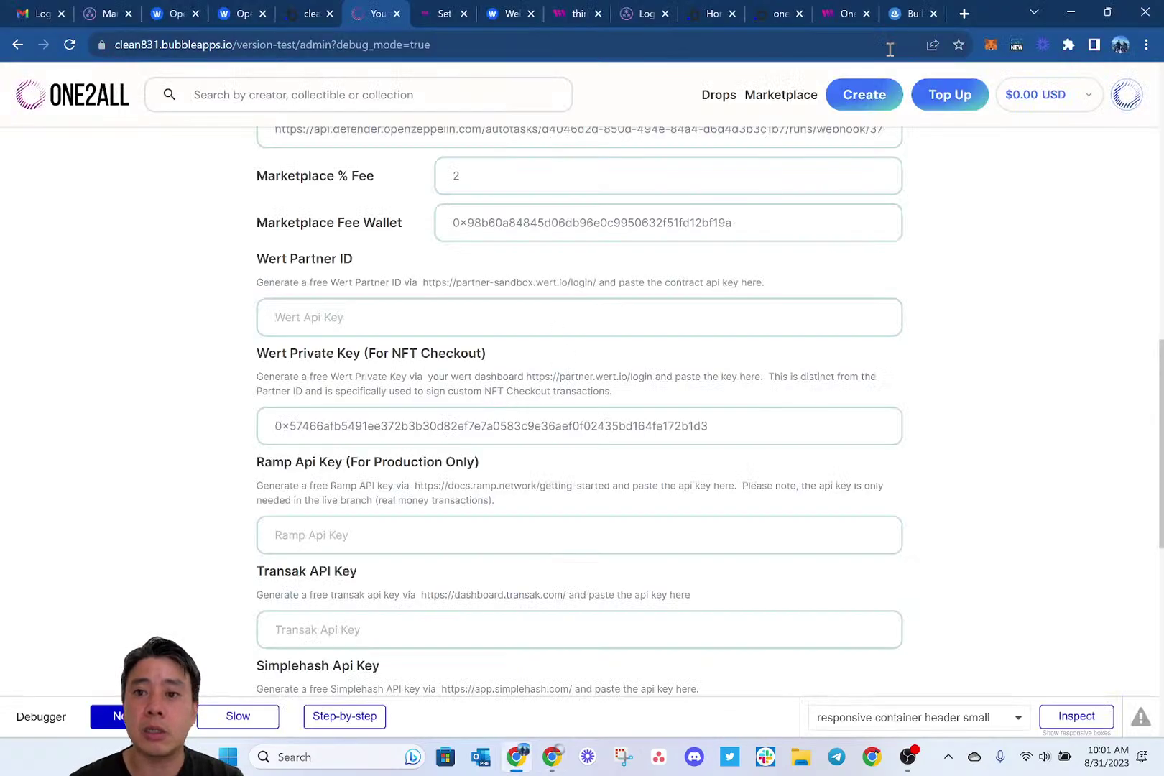
{"action": "left_click", "coordinate": [902, 11]}
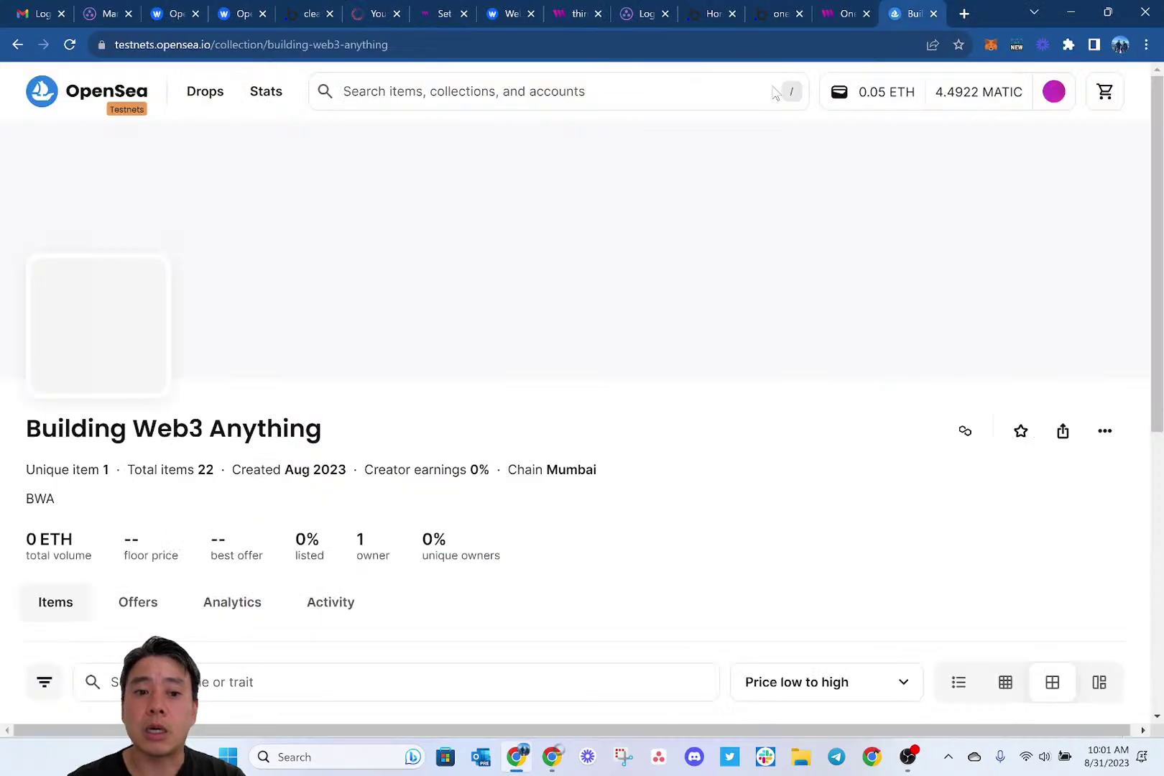
{"action": "left_click", "coordinate": [774, 13]}
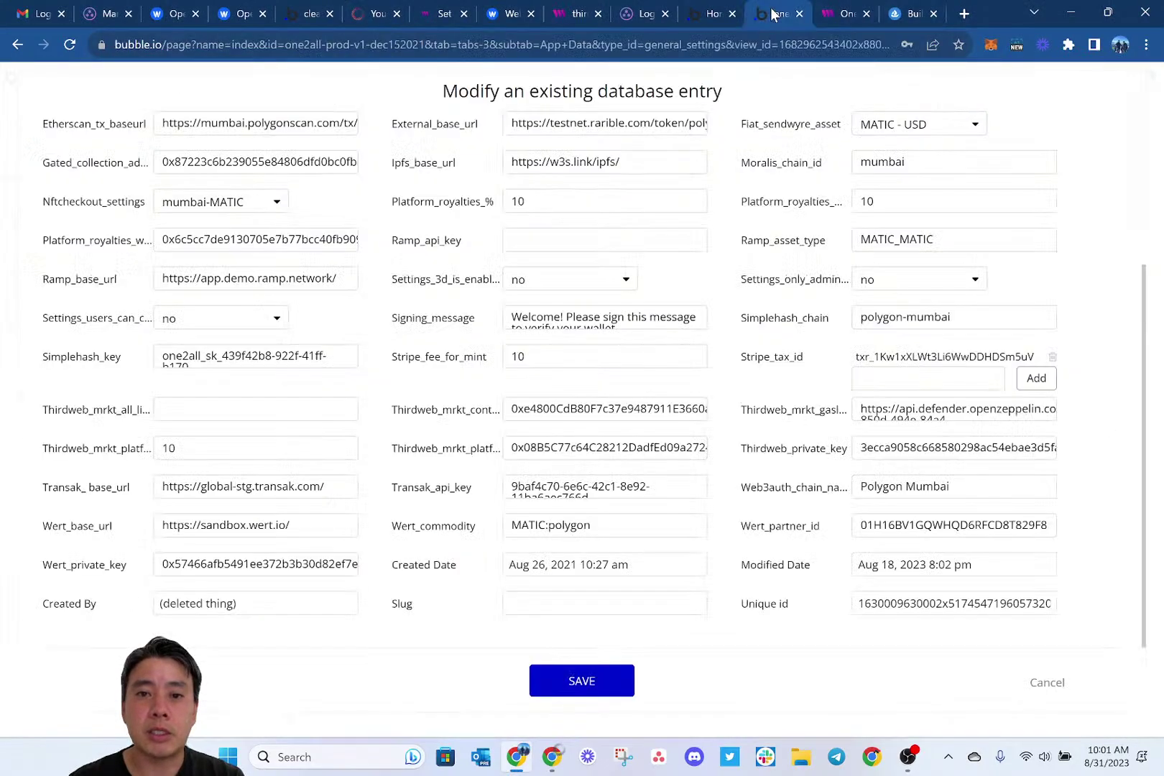
{"action": "double_click", "coordinate": [246, 566]}
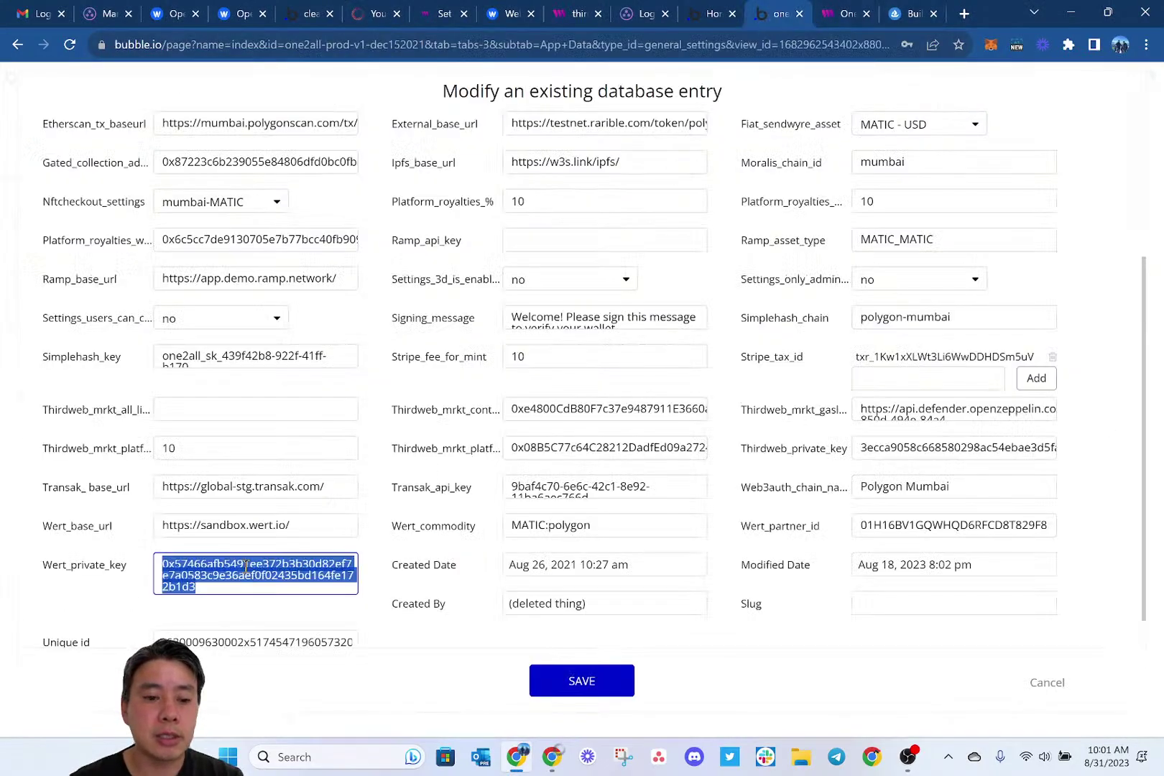
{"action": "double_click", "coordinate": [927, 523]}
{"action": "key", "text": "ctrl+c"}
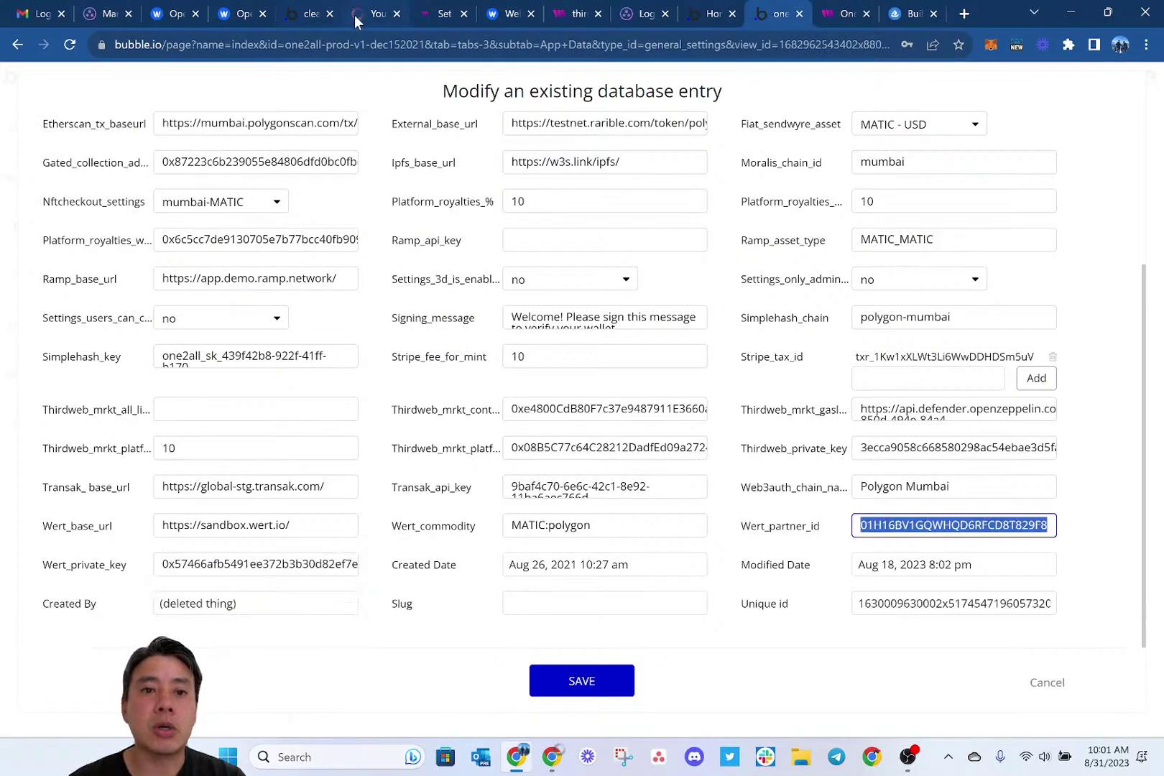
Paste the Wert Partner ID into its field and save the technical settings.
{"action": "left_click", "coordinate": [364, 16]}
{"action": "left_click", "coordinate": [391, 317]}
{"action": "key", "text": "ctrl+v"}
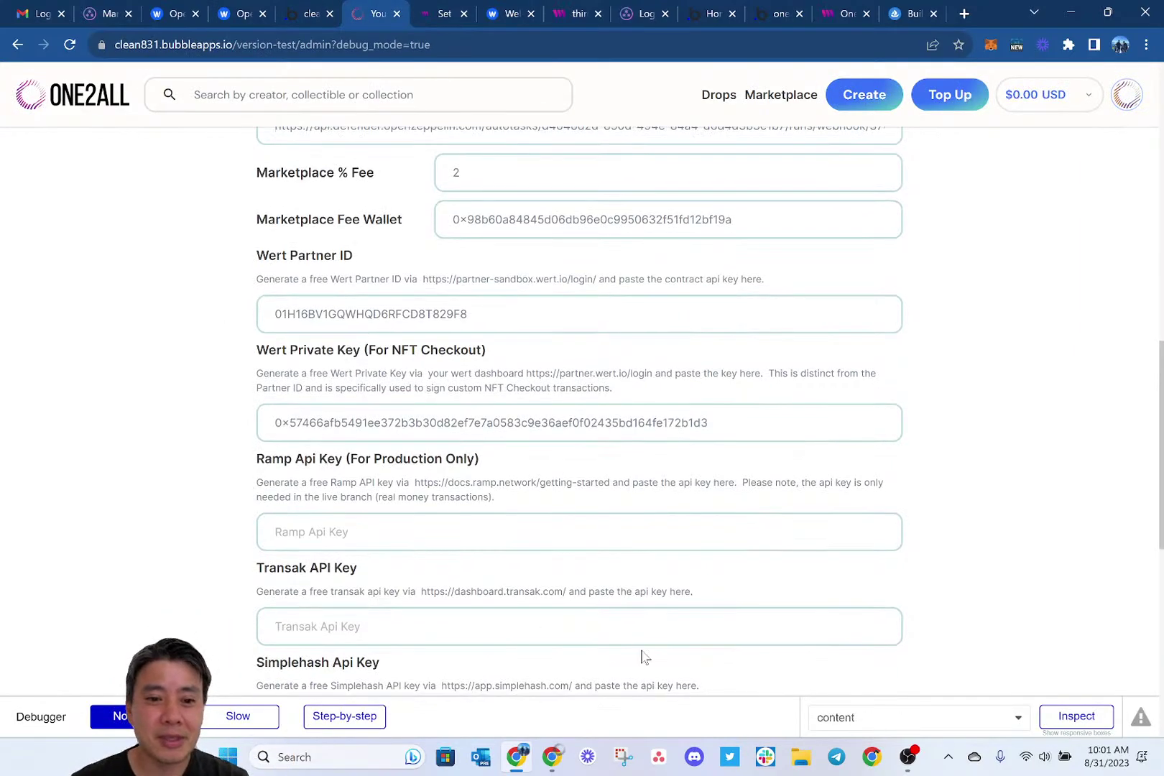
{"action": "scroll", "coordinate": [642, 654], "scroll_direction": "down", "scroll_amount": 4}
{"action": "left_click", "coordinate": [654, 473]}
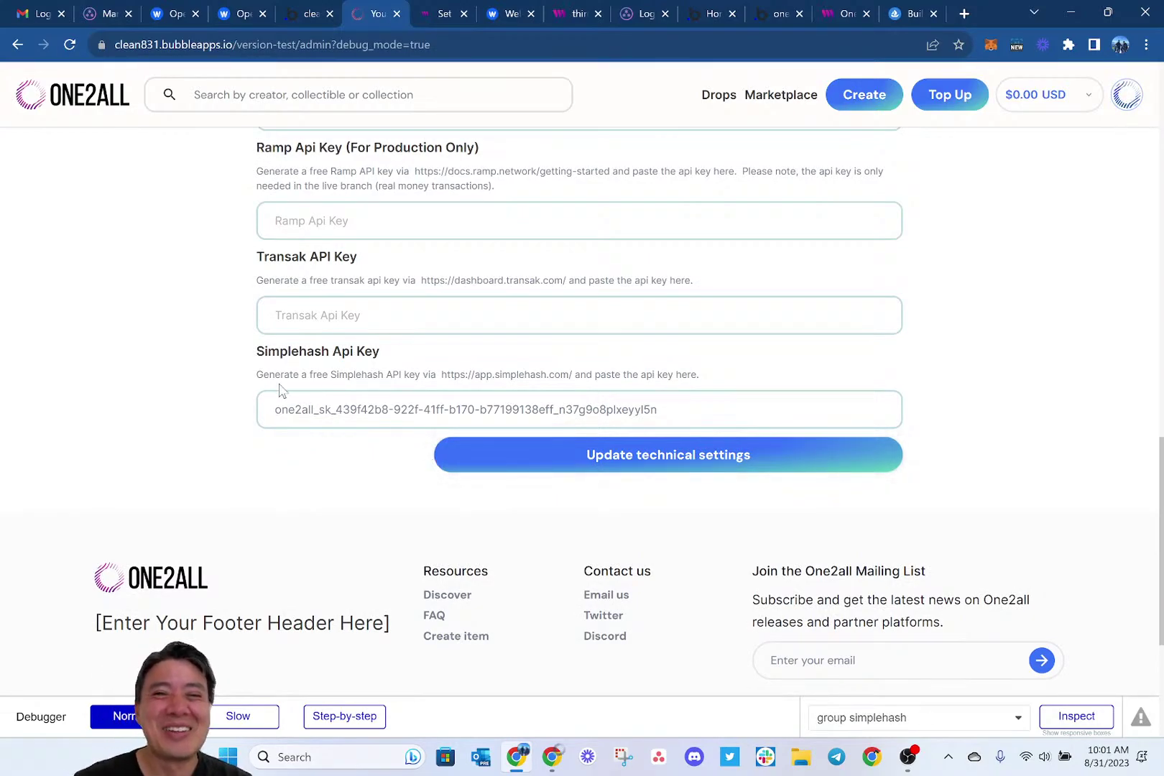
Cancel the reload prompt to stay on the saved admin settings page.
{"action": "scroll", "coordinate": [587, 286], "scroll_direction": "up", "scroll_amount": 2}
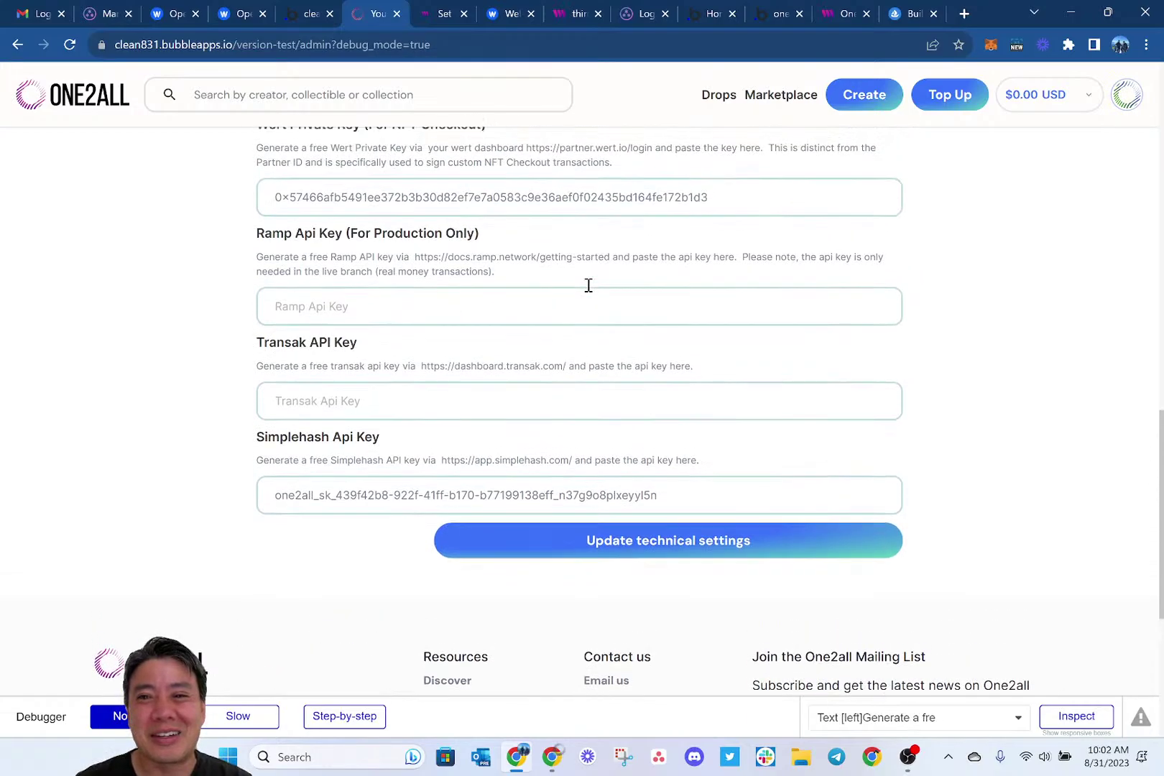
{"action": "key", "text": "ctrl+l"}
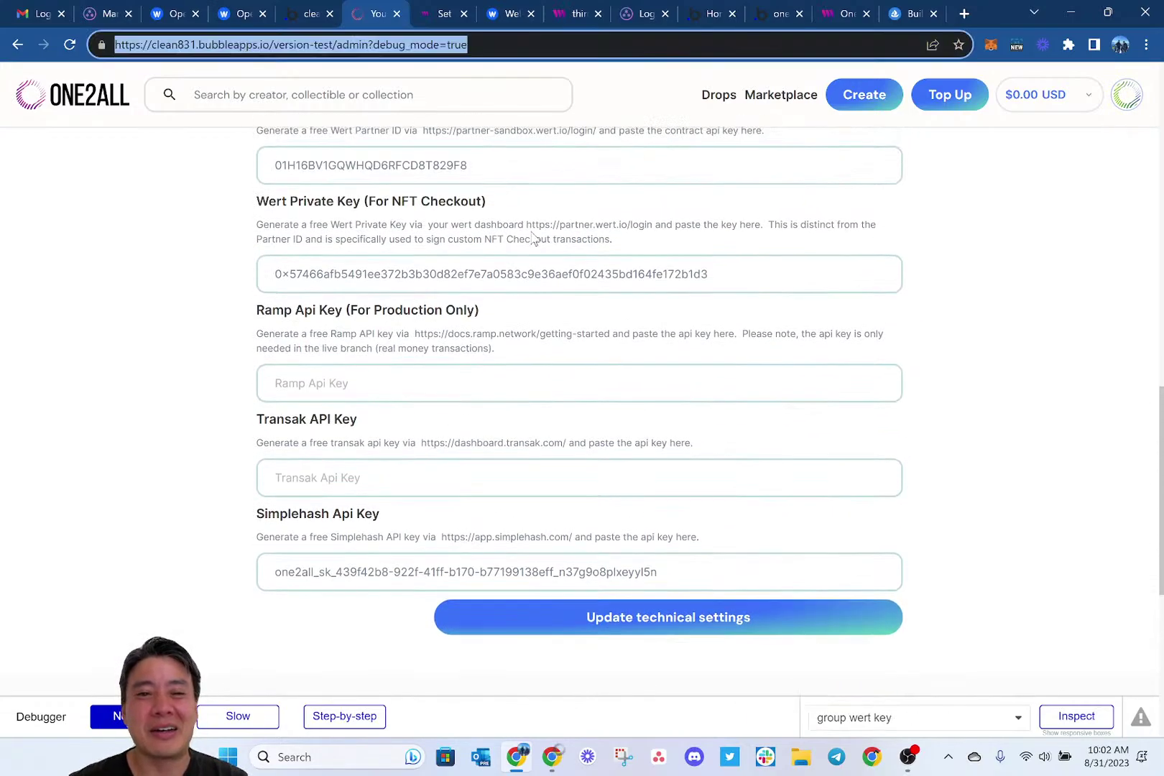
{"action": "key", "text": "Return"}
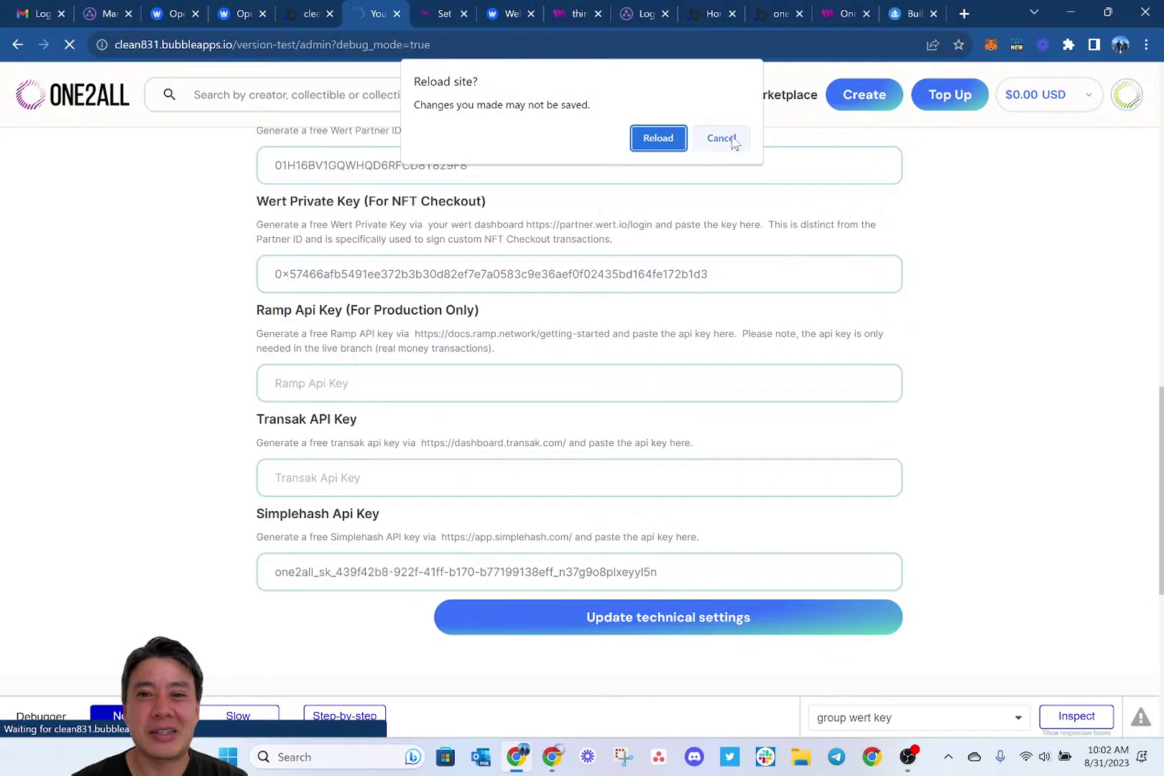
{"action": "left_click", "coordinate": [730, 140]}
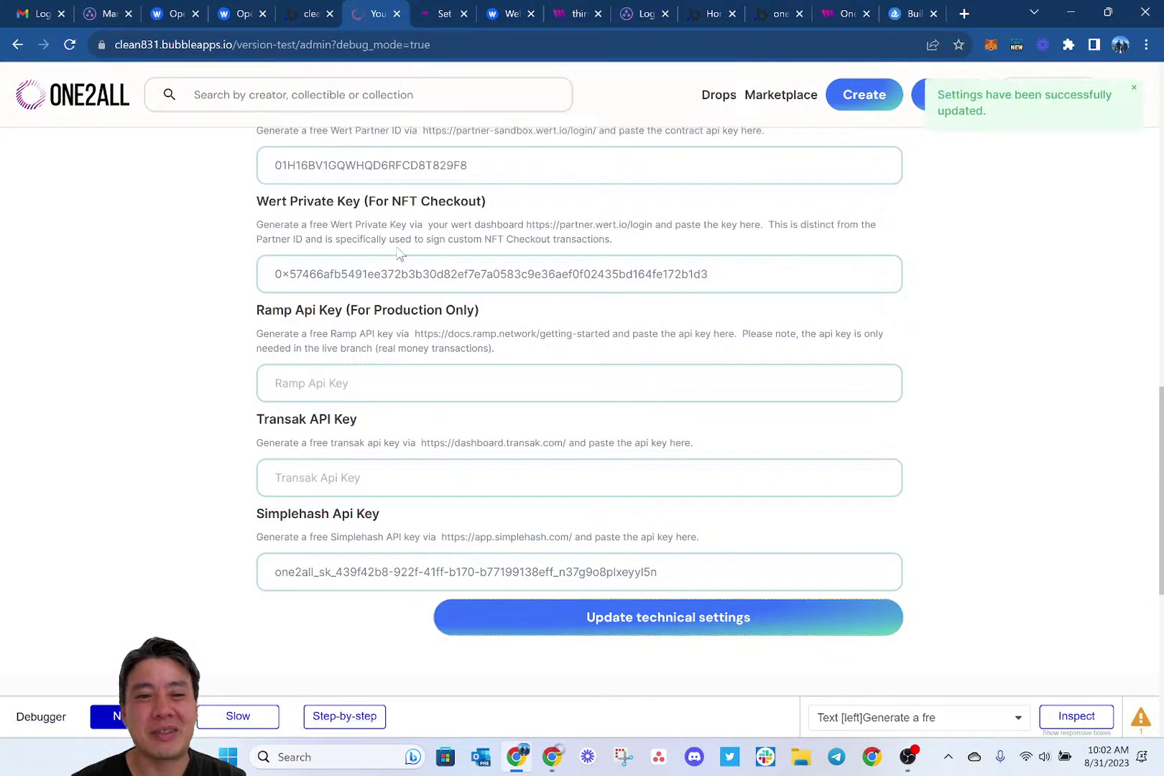
{"action": "scroll", "coordinate": [400, 255], "scroll_direction": "up", "scroll_amount": 2}
{"action": "scroll", "coordinate": [398, 247], "scroll_direction": "up", "scroll_amount": 1}
{"action": "scroll", "coordinate": [457, 384], "scroll_direction": "up", "scroll_amount": 1}
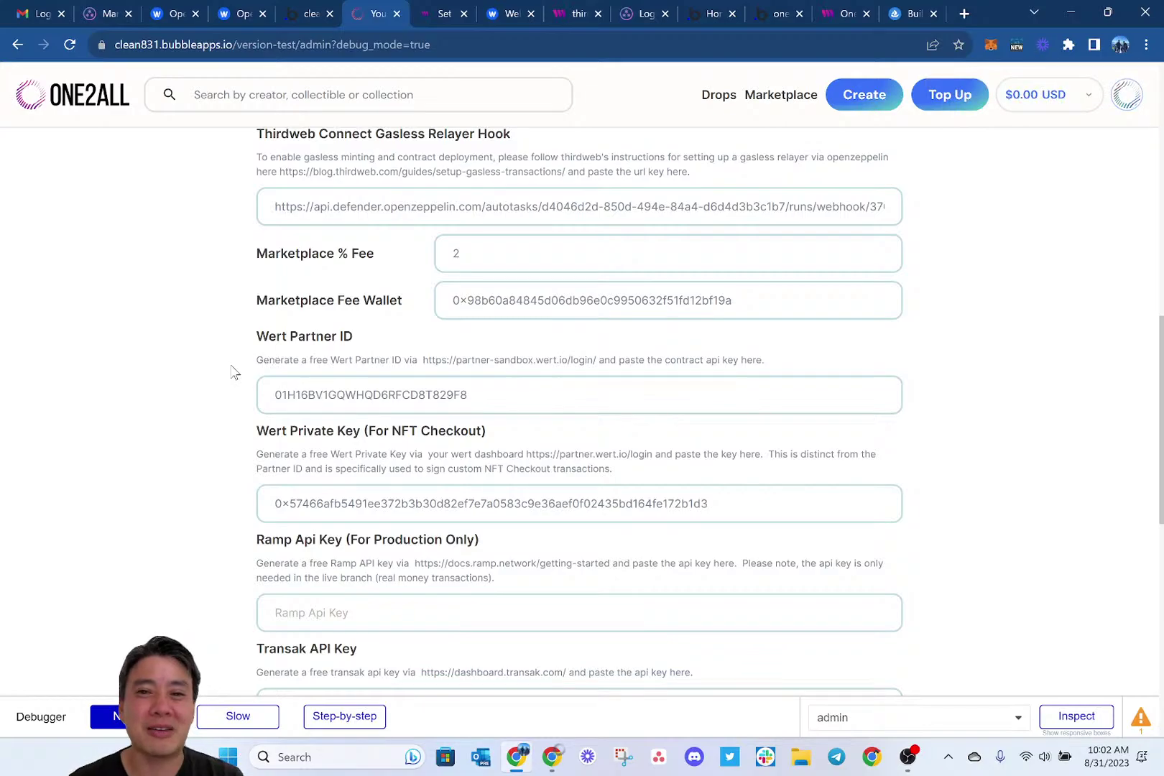
{"action": "key", "text": "alt+Tab"}
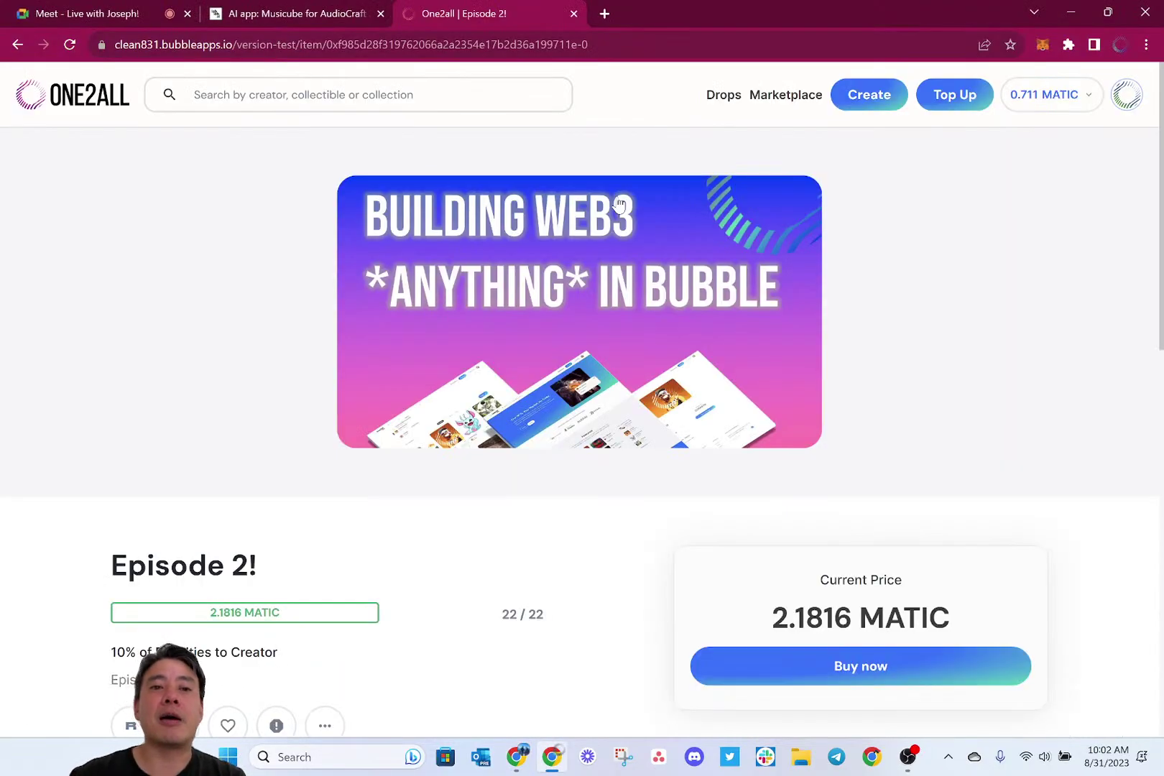
Reload Episode 2!, dismiss the thirdweb error, and scroll to the 2.1816 MATIC Buy now offer.
{"action": "key", "text": "ctrl+l"}
{"action": "key", "text": "Return"}
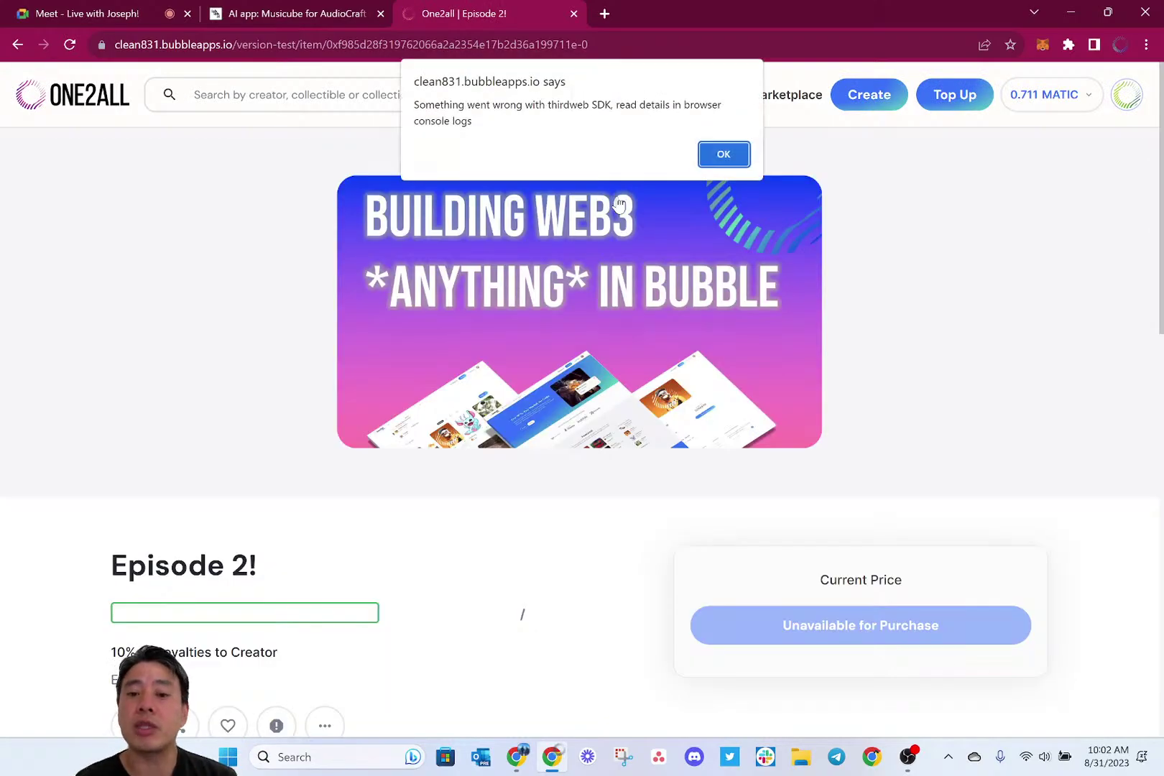
{"action": "left_click", "coordinate": [723, 154]}
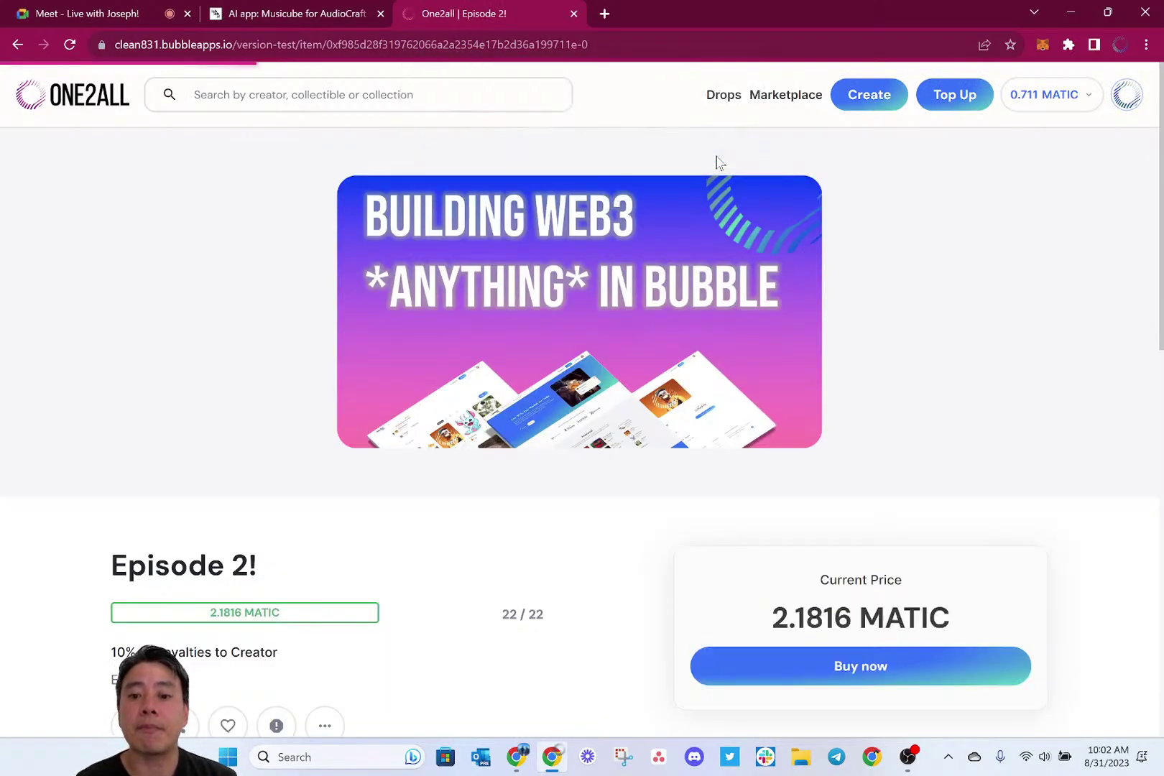
{"action": "scroll", "coordinate": [862, 370], "scroll_direction": "down", "scroll_amount": 1}
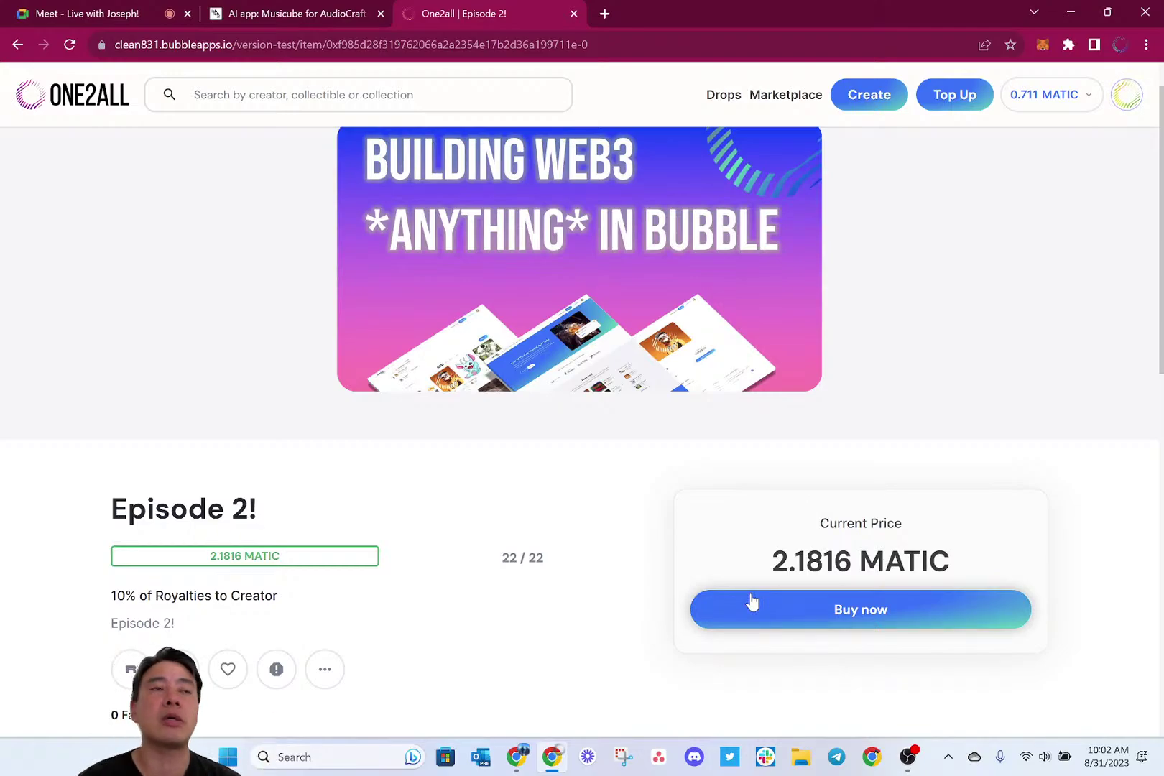
Begin a credit-card checkout for Episode 2! and fill in the saved mobile number.
{"action": "left_click", "coordinate": [749, 606]}
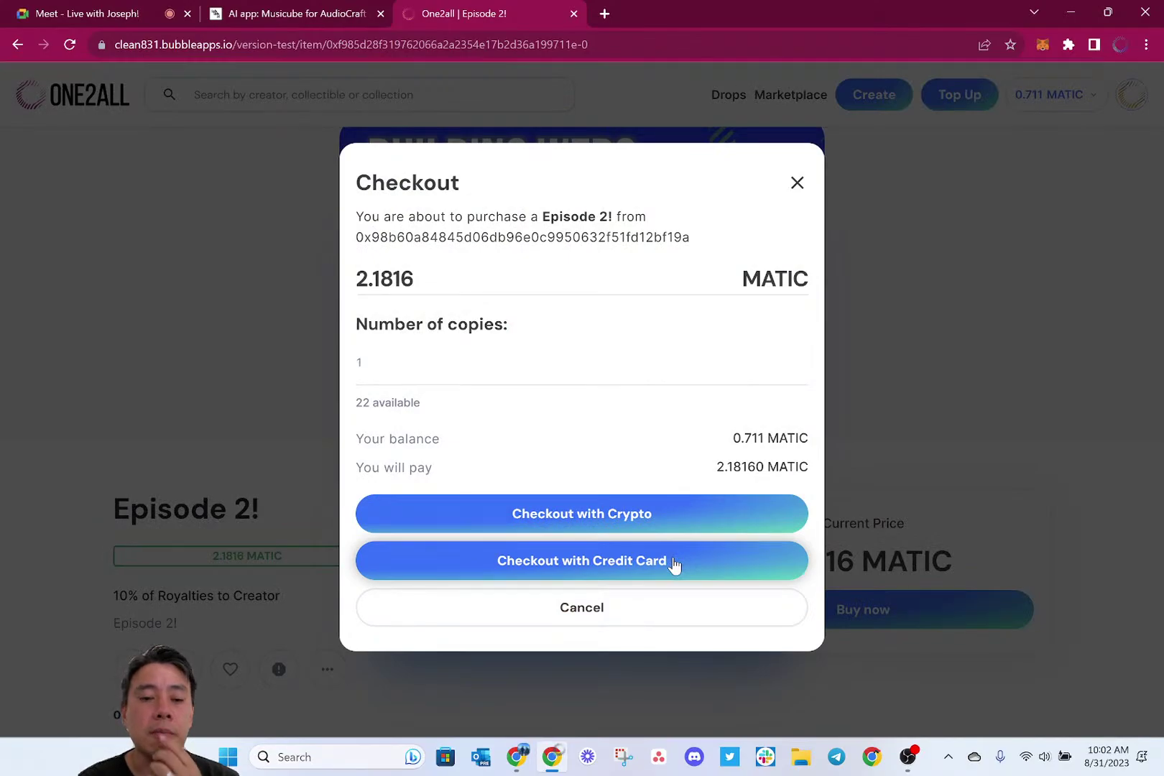
{"action": "left_click", "coordinate": [674, 561]}
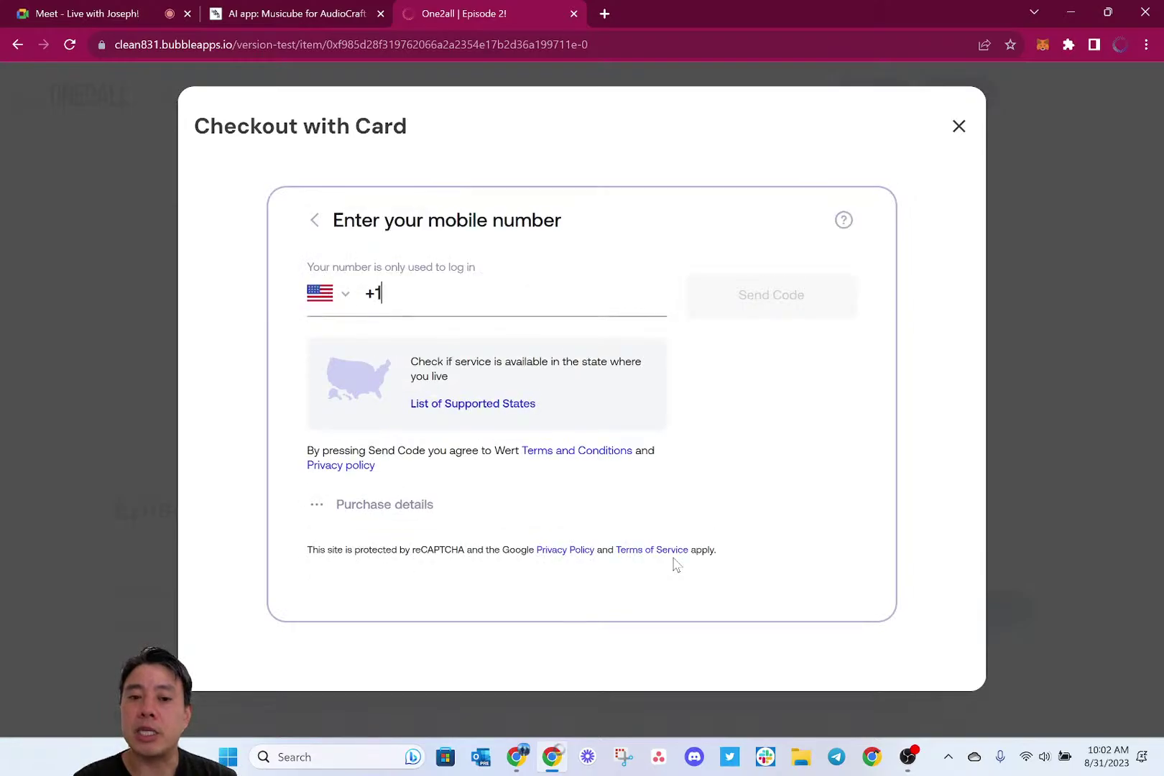
{"action": "type", "text": "808"}
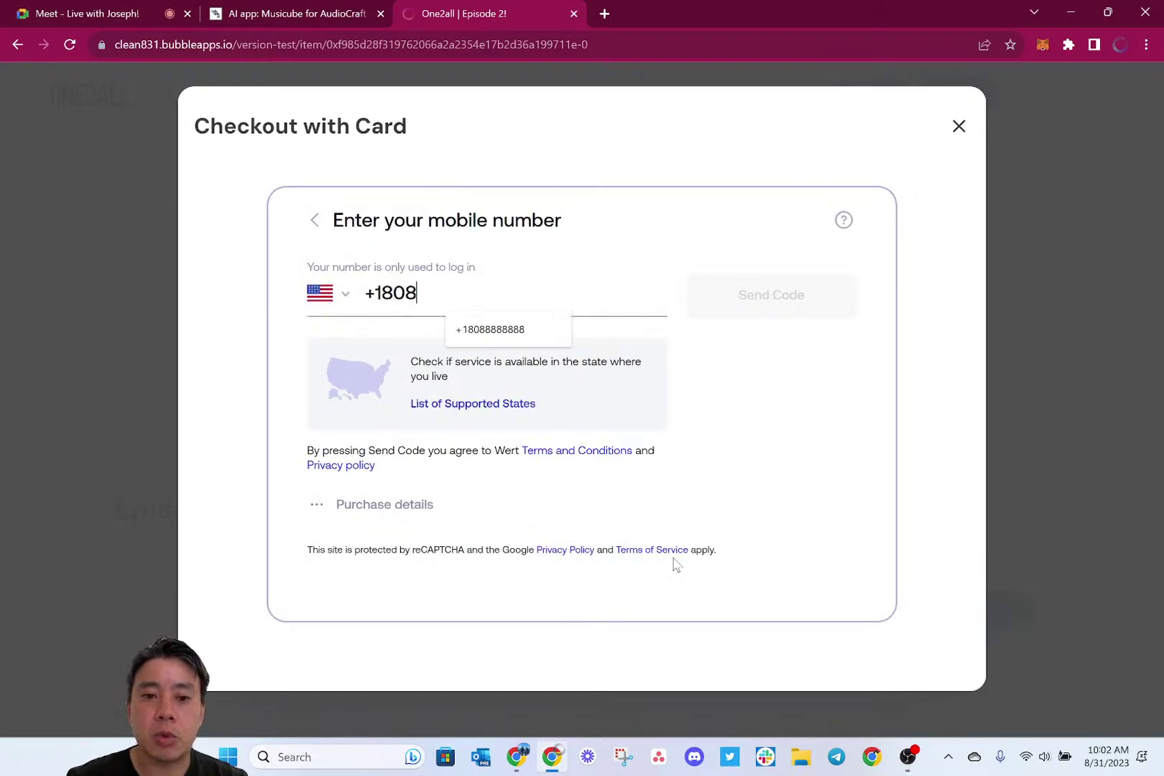
{"action": "left_click", "coordinate": [511, 329]}
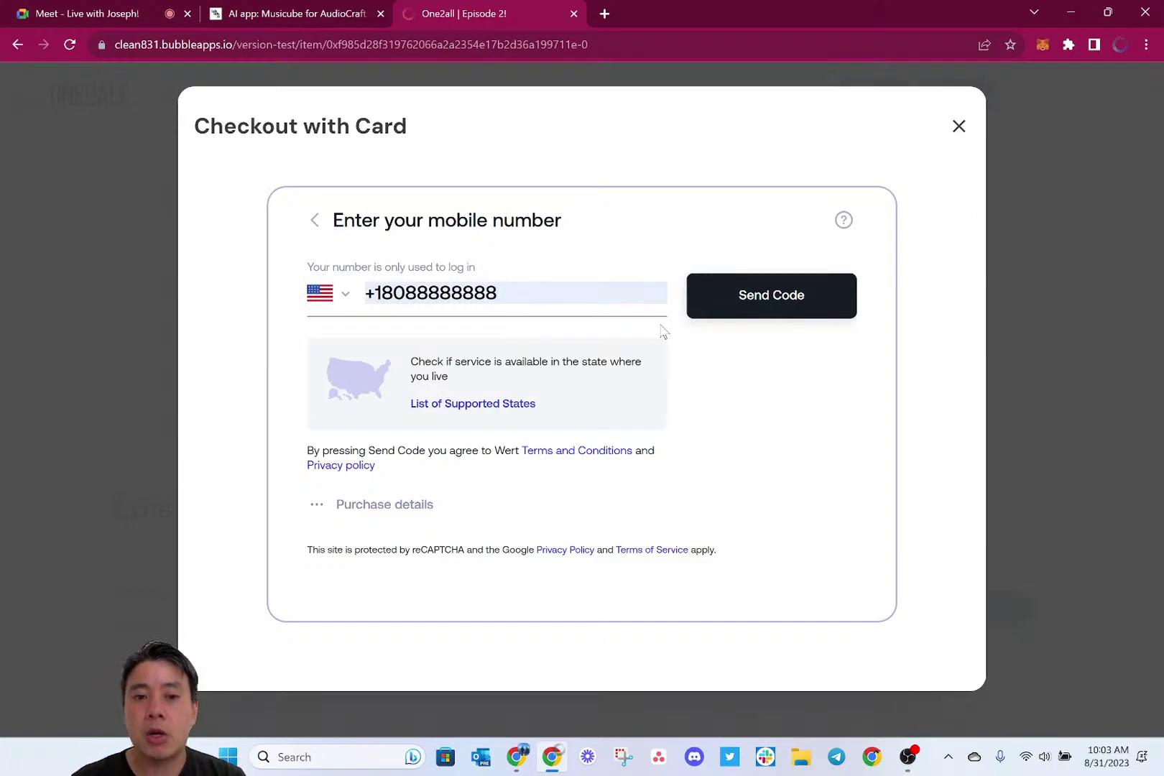
Verify with the one-time login code and enter the card's CVV.
{"action": "left_click", "coordinate": [740, 304]}
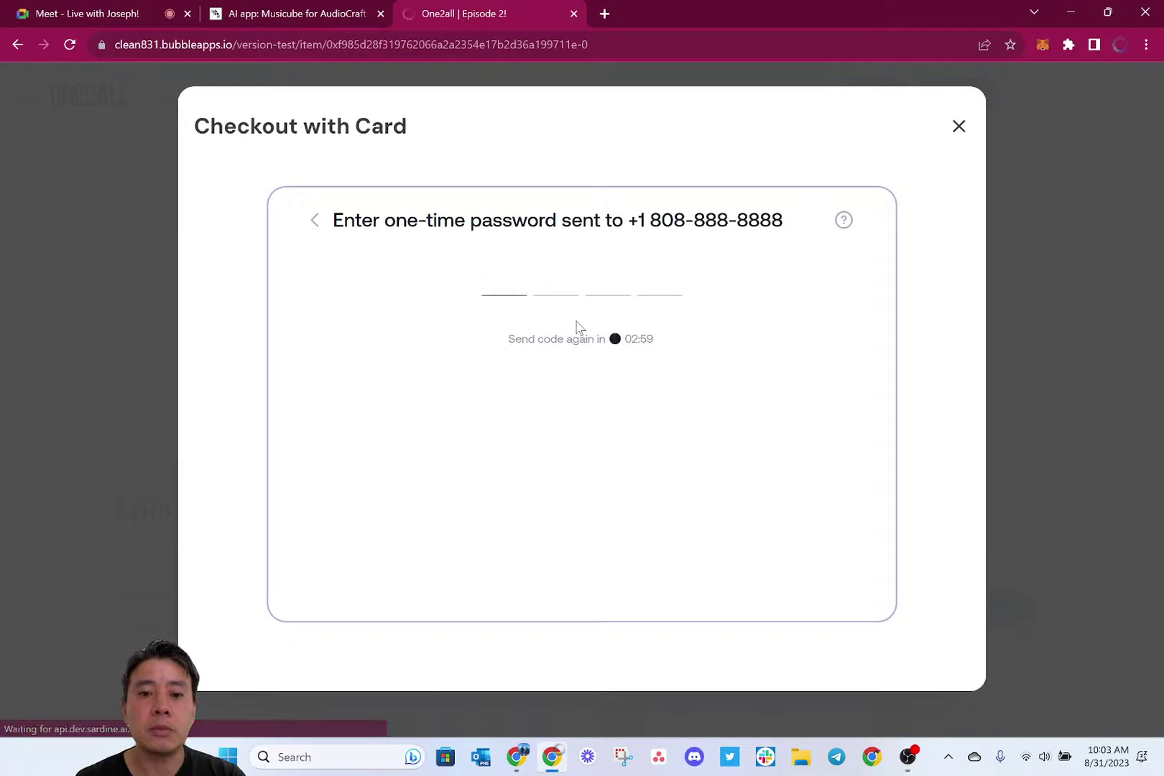
{"action": "type", "text": "5423"}
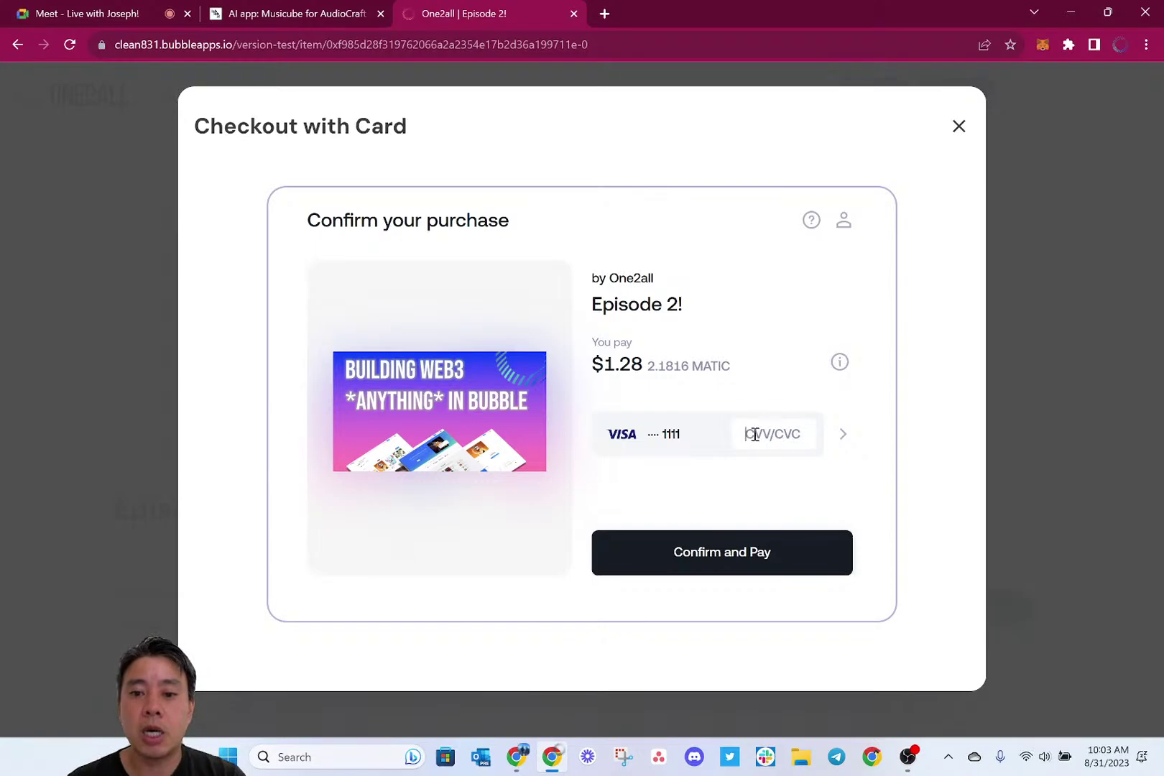
{"action": "type", "text": "123"}
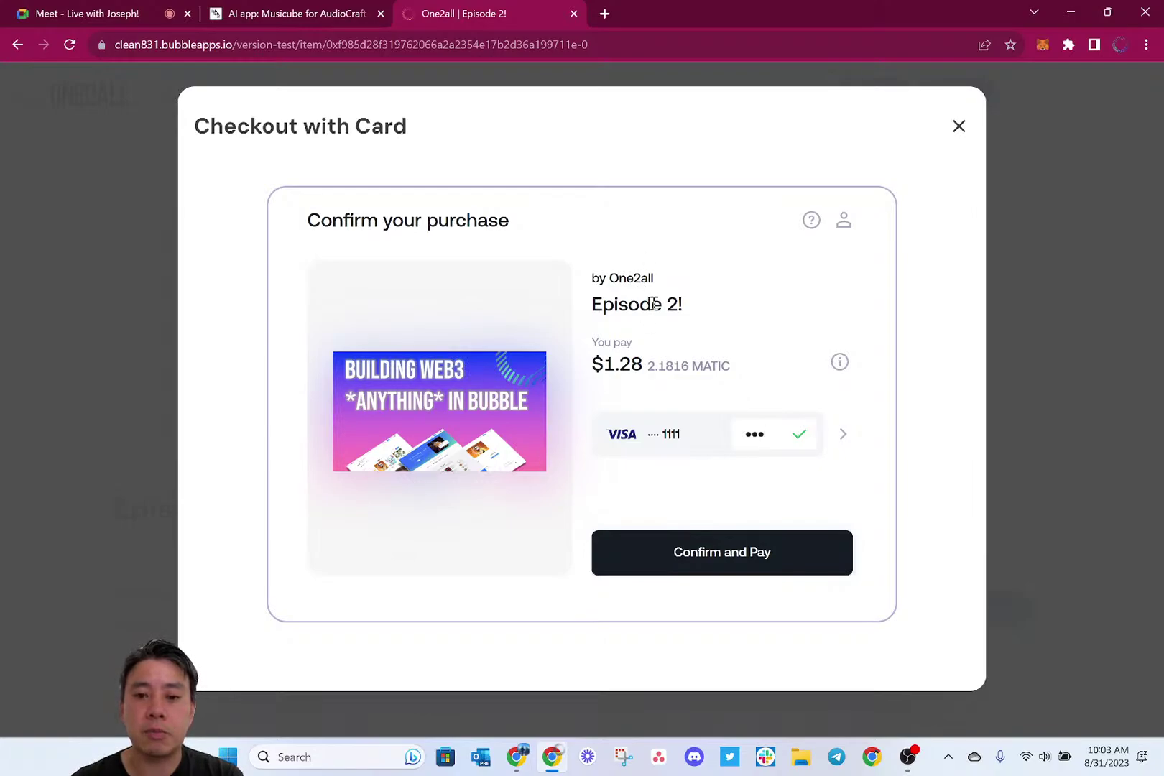
Confirm the $1.28 card payment and view the submitted order's details.
{"action": "left_click", "coordinate": [668, 552]}
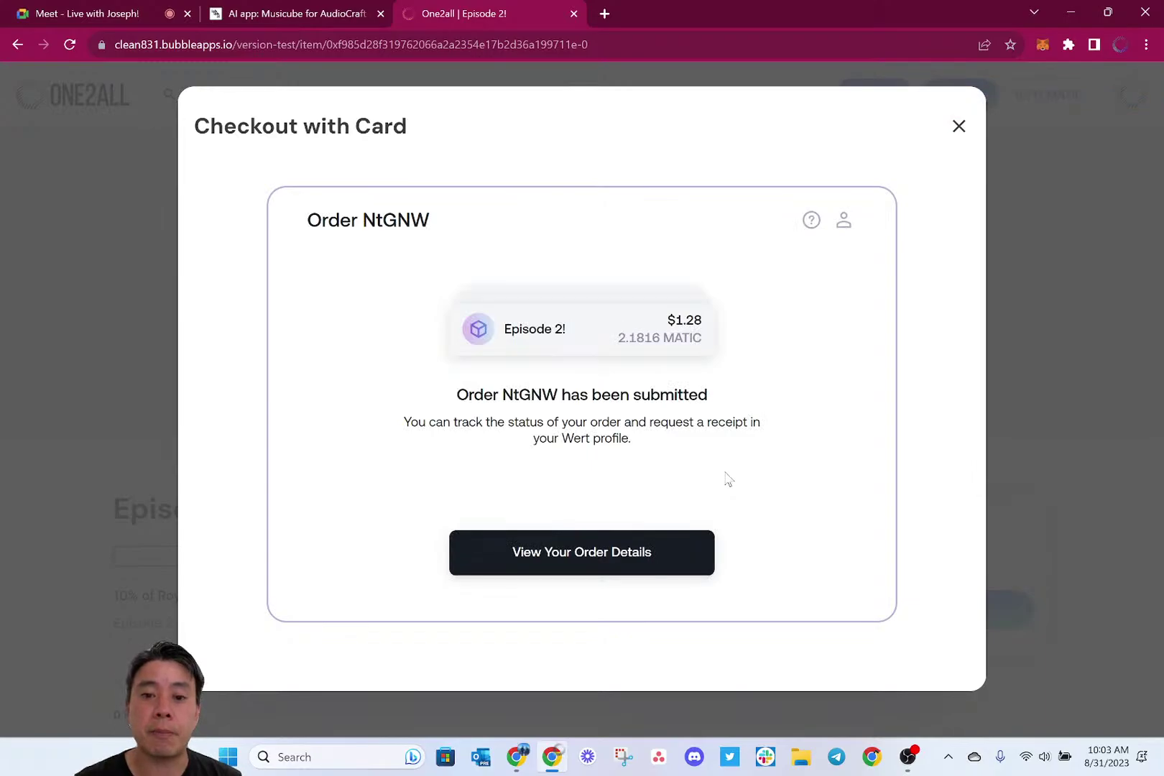
{"action": "left_click", "coordinate": [590, 551]}
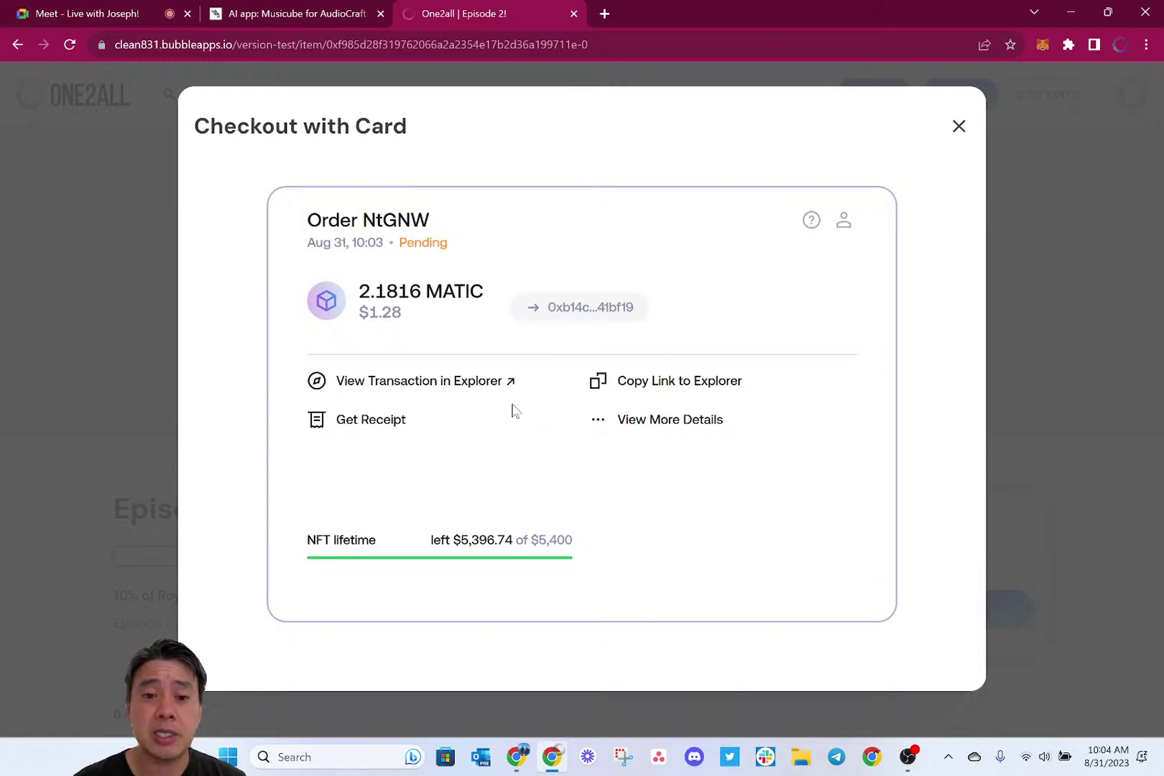
Open the purchase transaction on Polygonscan and check its Success status and ERC-1155 transfer.
{"action": "left_click", "coordinate": [471, 384]}
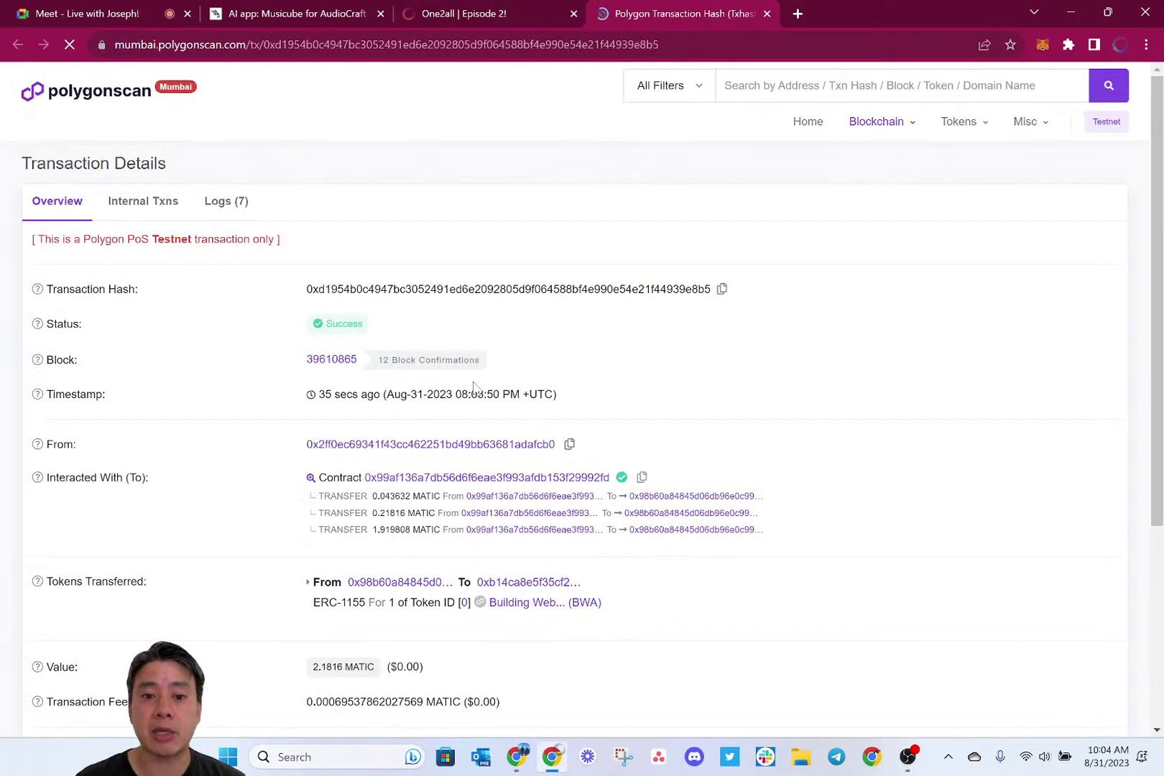
{"action": "scroll", "coordinate": [489, 384], "scroll_direction": "down", "scroll_amount": 2}
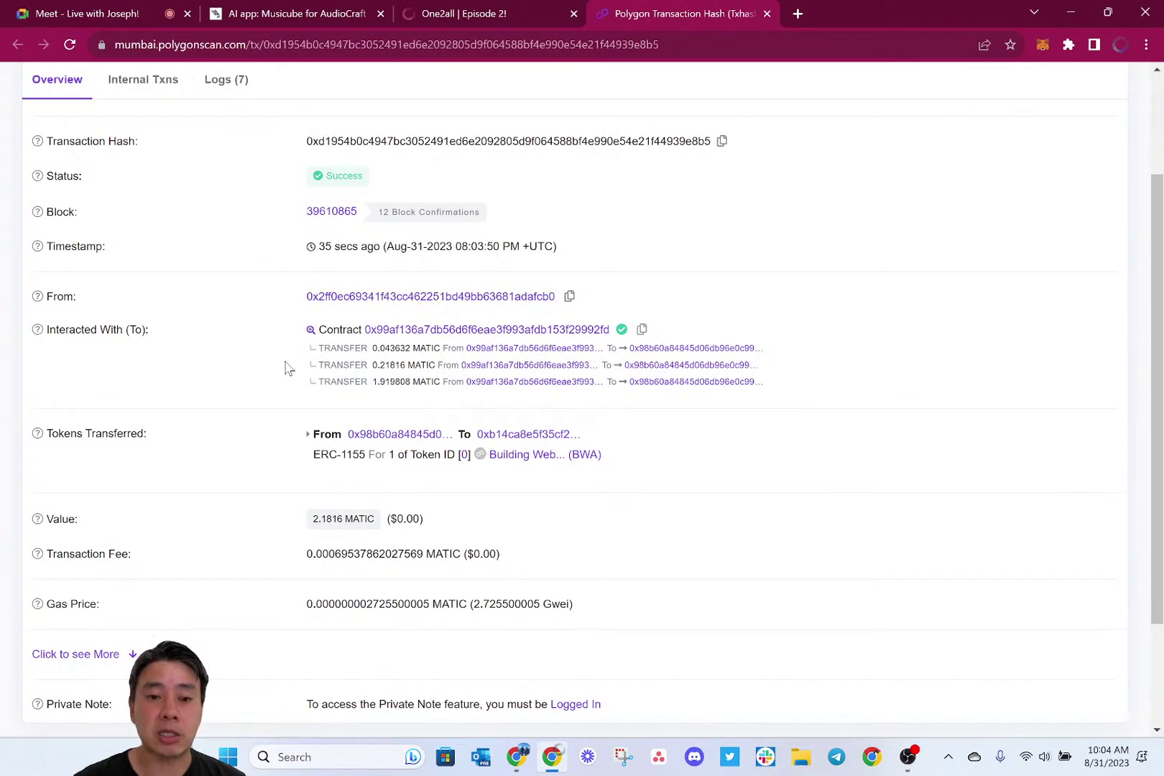
{"action": "scroll", "coordinate": [285, 367], "scroll_direction": "down", "scroll_amount": 1}
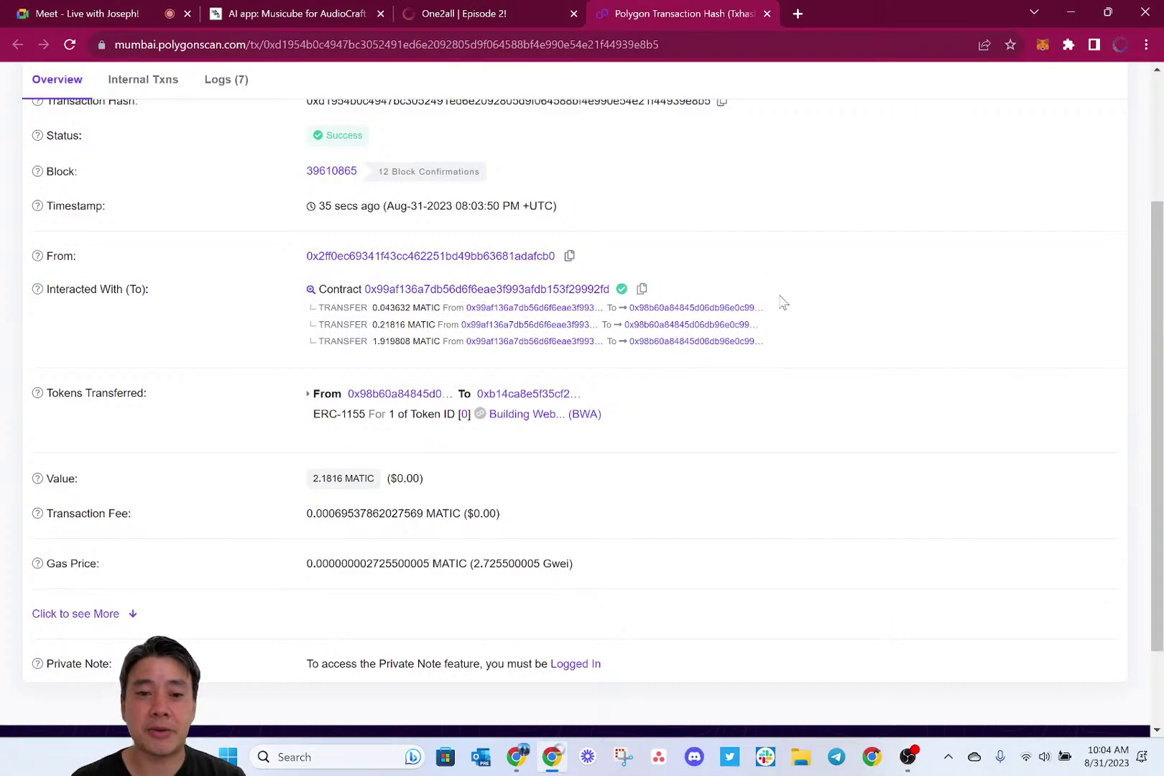
{"action": "key", "text": "alt+Tab"}
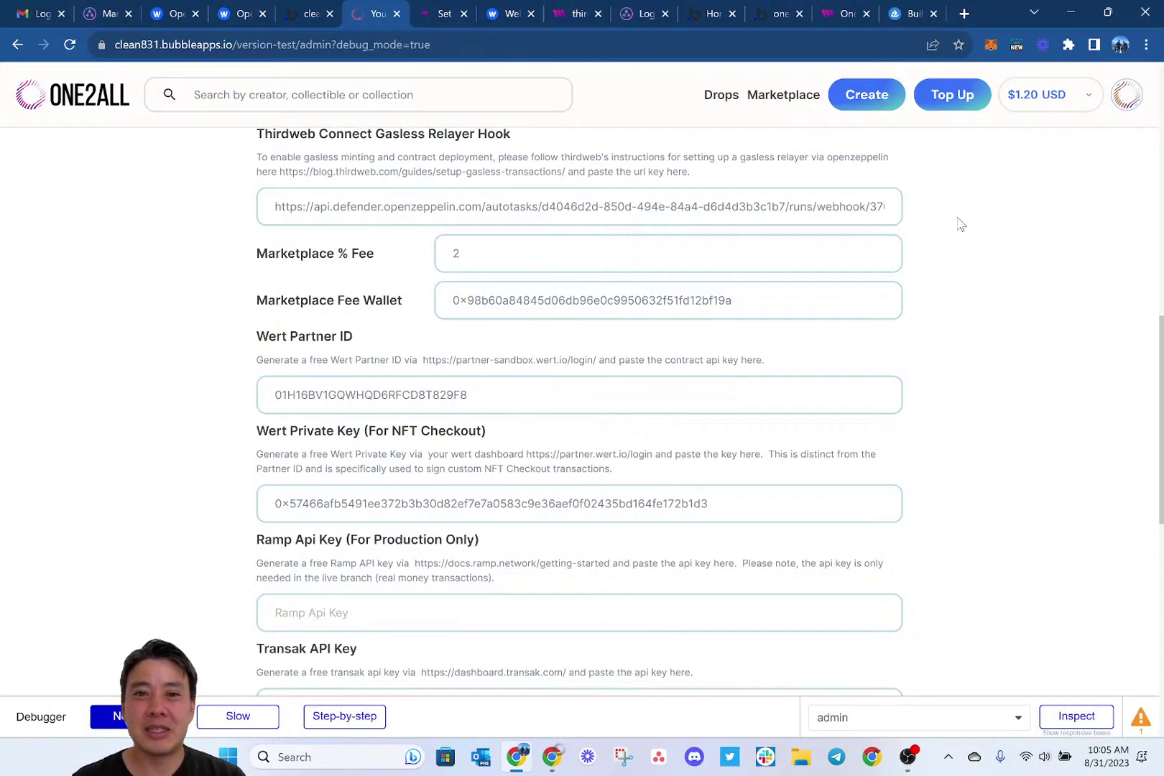
{"action": "key", "text": "alt+Tab"}
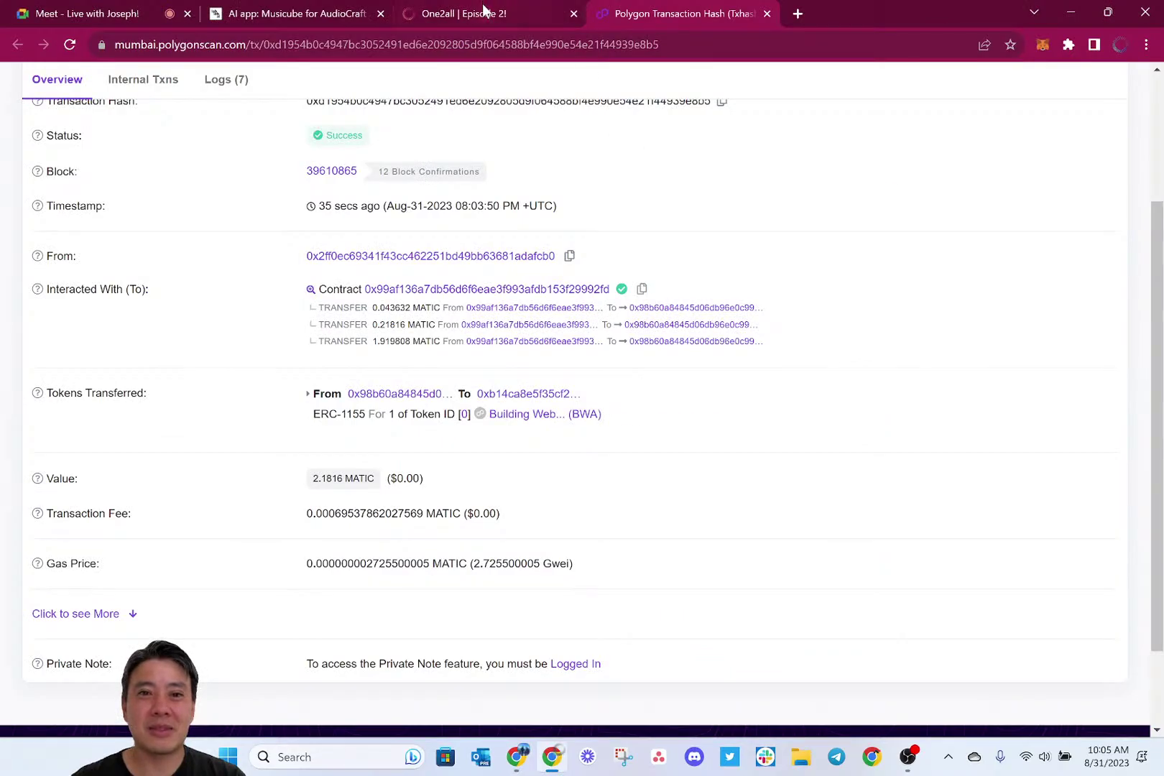
Close the card checkout receipt and reload the Episode 2! item page.
{"action": "left_click", "coordinate": [483, 10]}
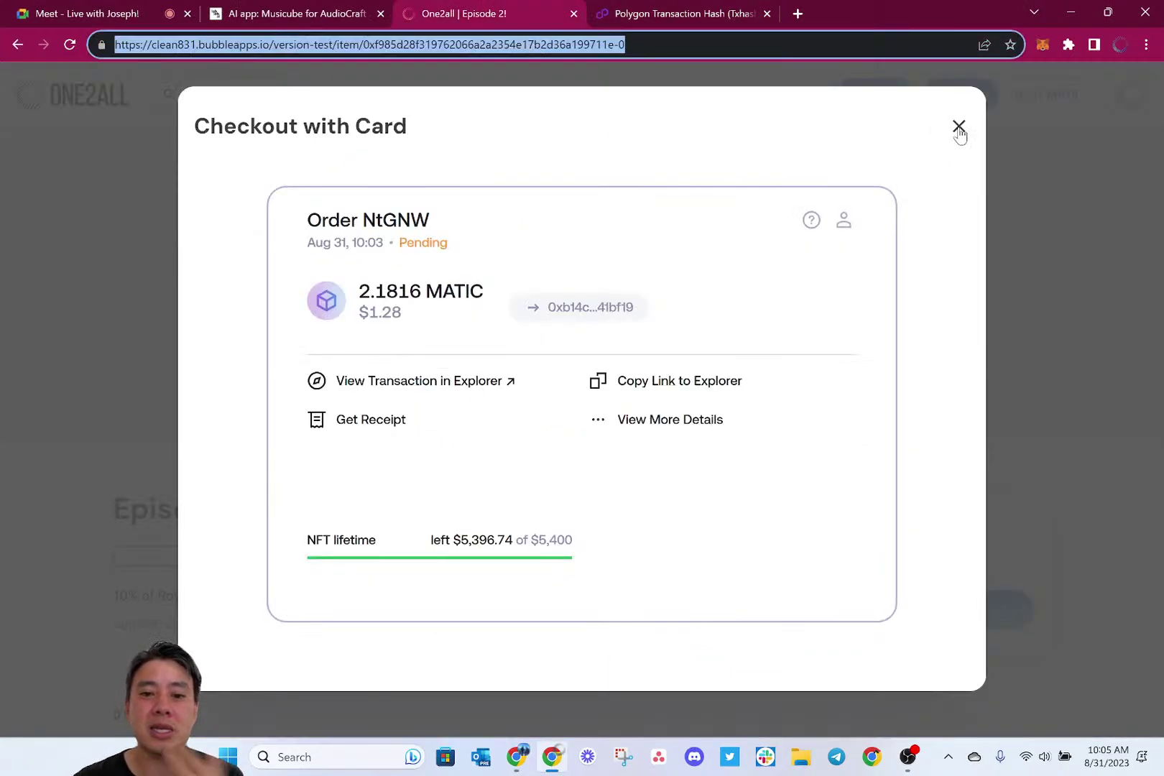
{"action": "left_click", "coordinate": [959, 134]}
{"action": "left_click", "coordinate": [959, 133]}
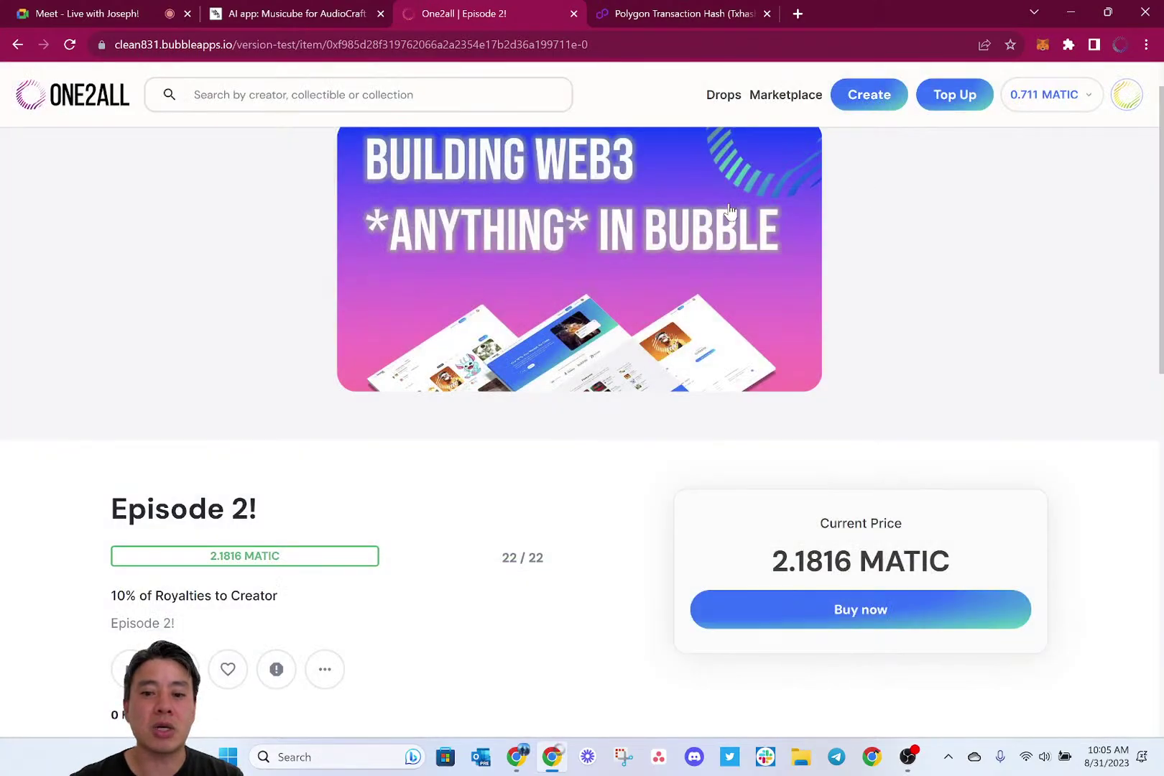
{"action": "key", "text": "ctrl+l"}
{"action": "key", "text": "Return"}
Return to the admin settings window showing the Wert keys and 2% fee.
{"action": "key", "text": "alt+Tab"}
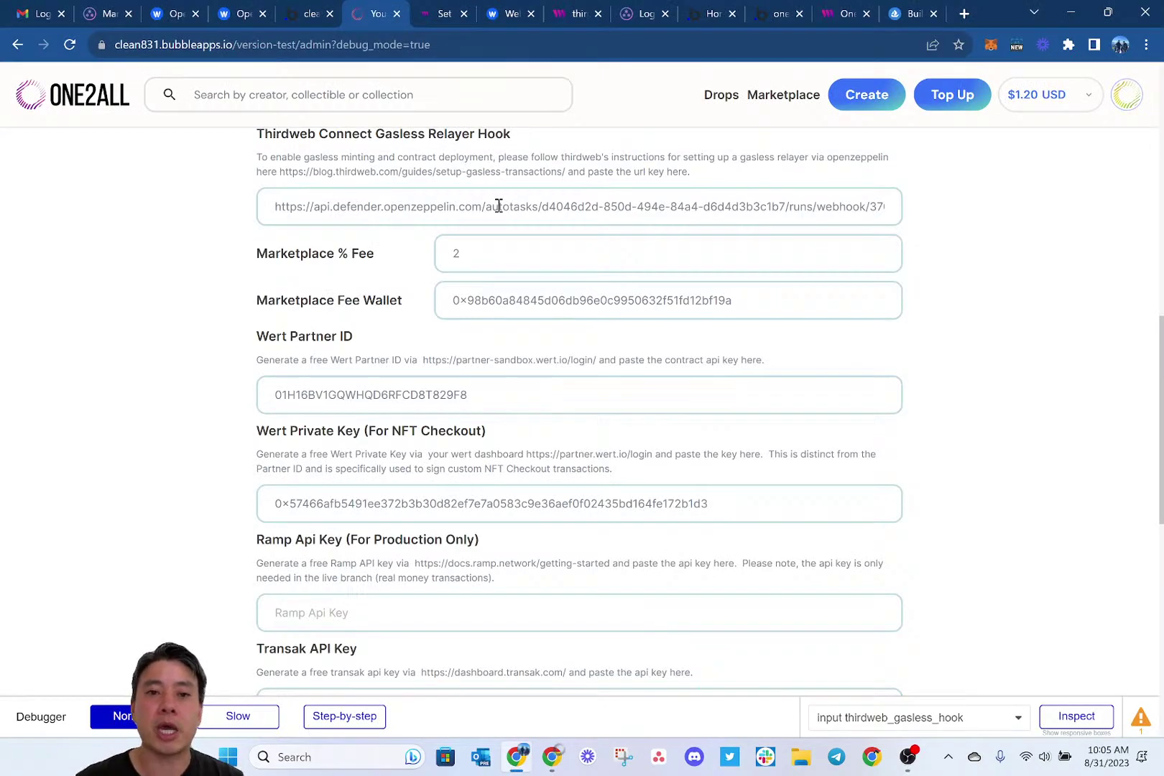
{"action": "key", "text": "alt+Tab"}
{"action": "key", "text": "alt+Tab"}
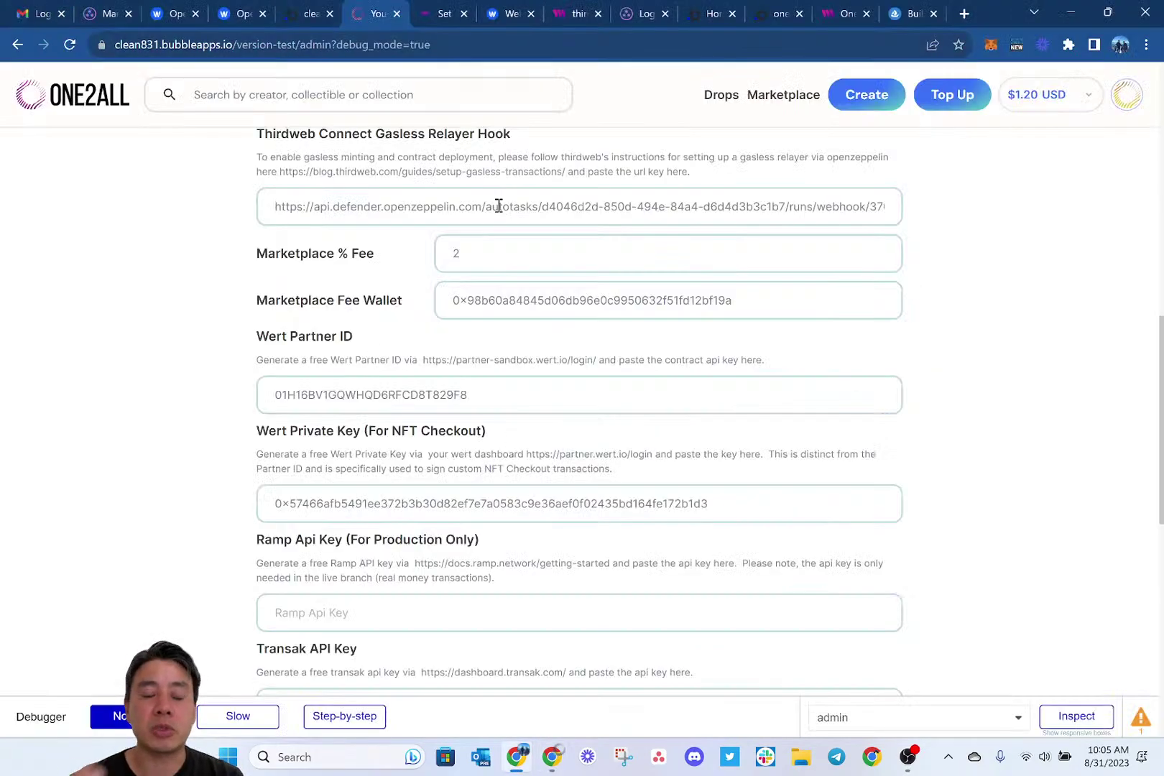
{"action": "key", "text": "alt+Tab"}
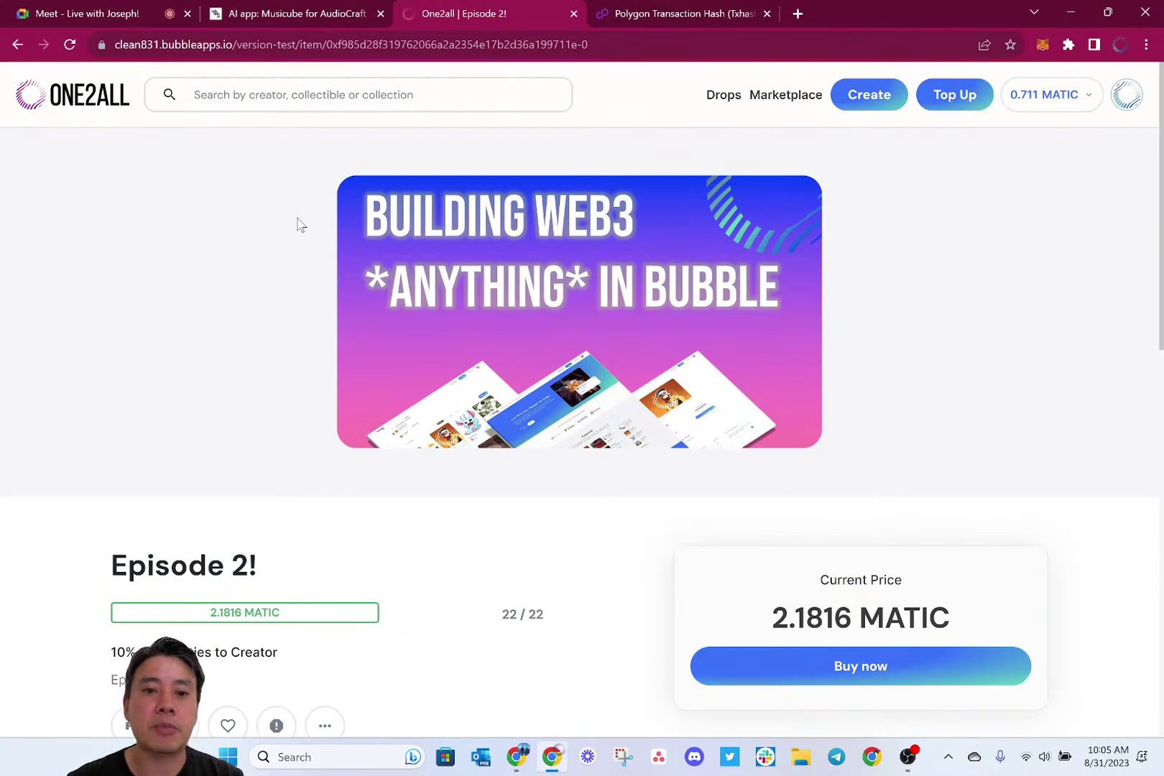
{"action": "key", "text": "alt+Tab"}
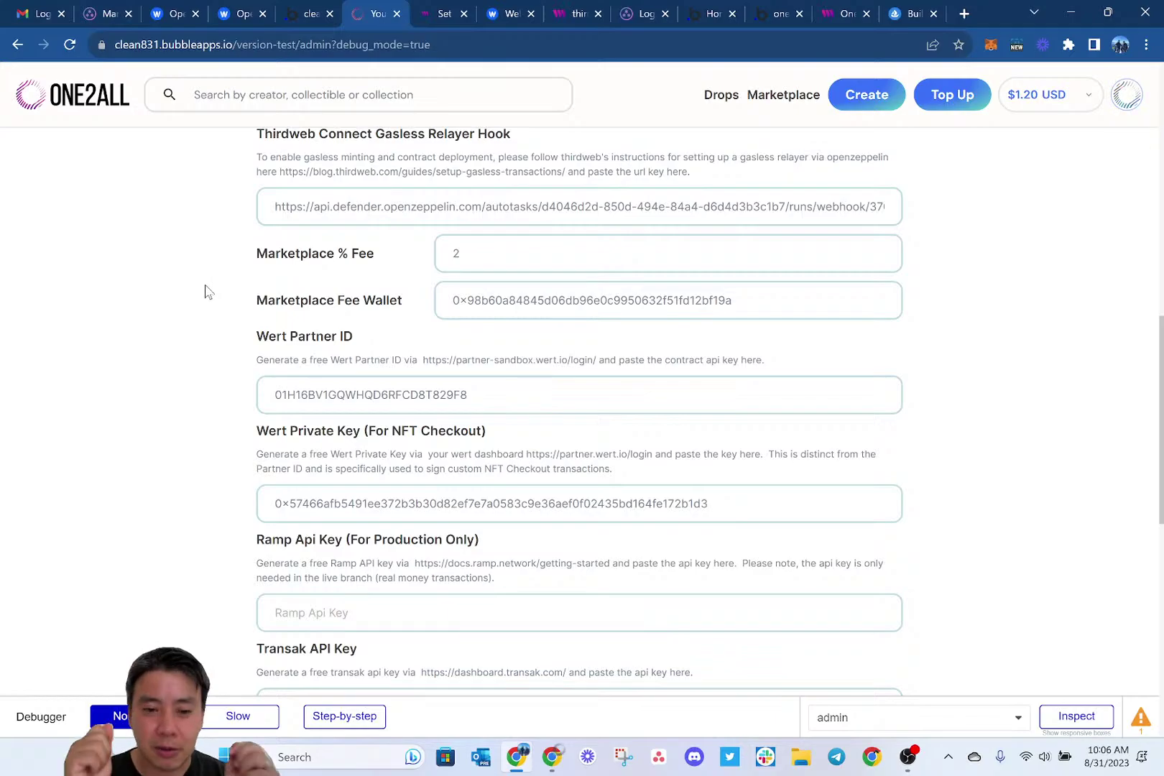
Show the reusable Header's workflow grid with its start_nftcheckout event cards.
{"action": "left_click", "coordinate": [296, 17]}
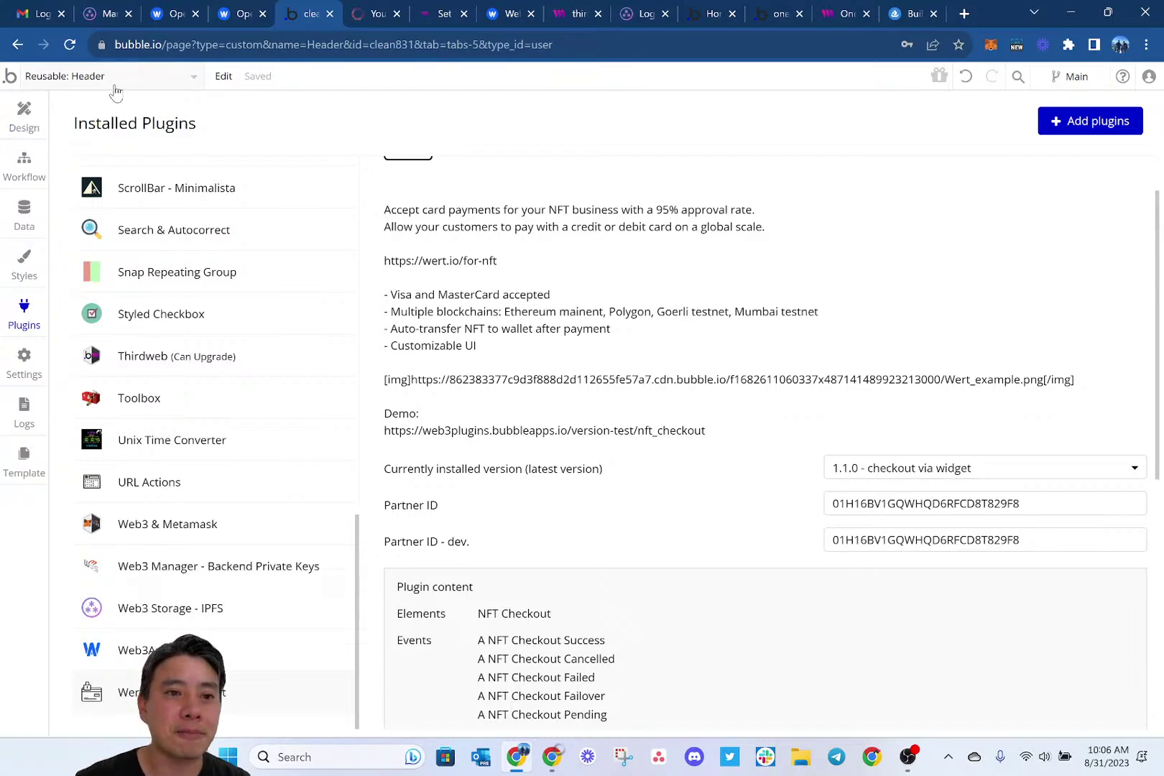
{"action": "left_click", "coordinate": [121, 80]}
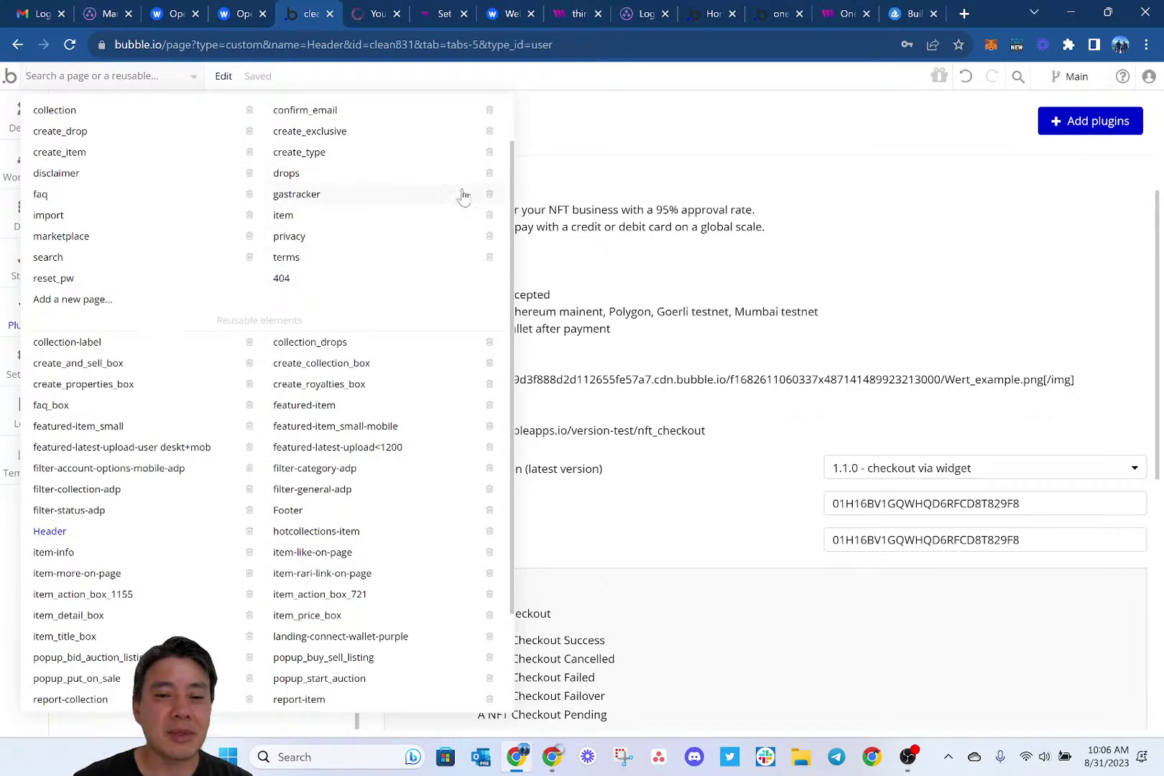
{"action": "left_click", "coordinate": [578, 171]}
{"action": "left_click", "coordinate": [24, 167]}
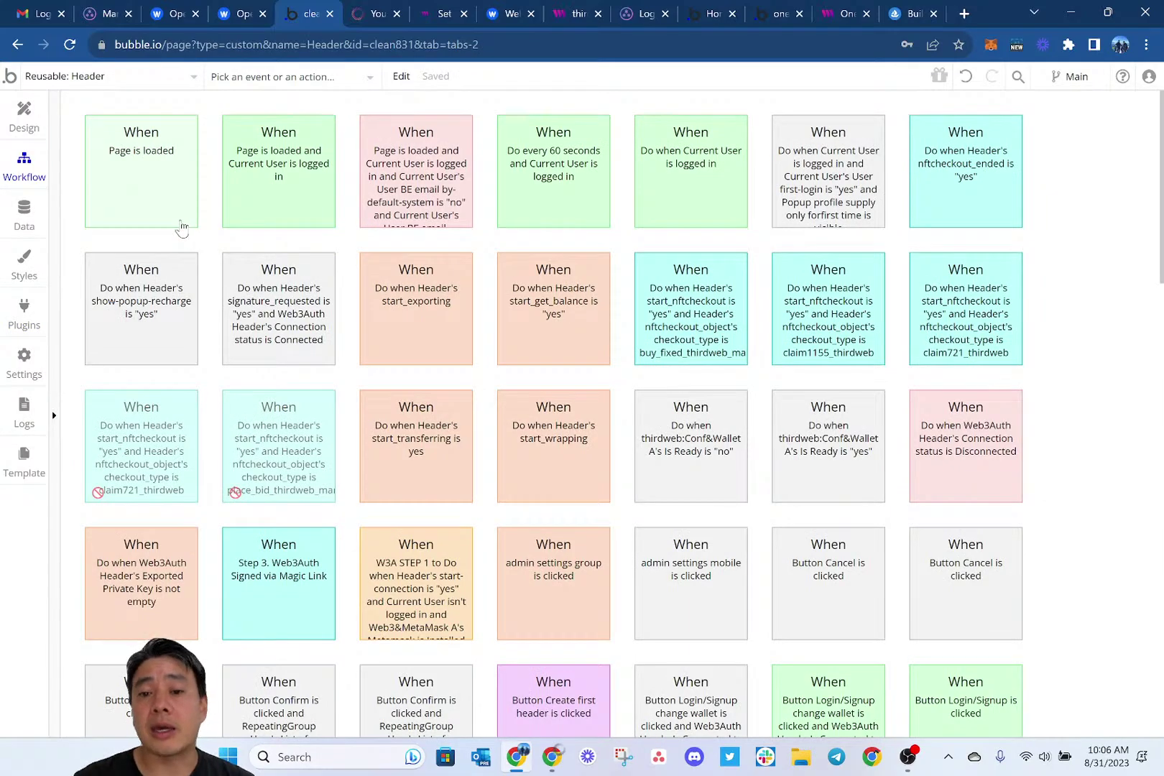
{"action": "scroll", "coordinate": [333, 332], "scroll_direction": "down", "scroll_amount": 2}
{"action": "scroll", "coordinate": [331, 332], "scroll_direction": "up", "scroll_amount": 1}
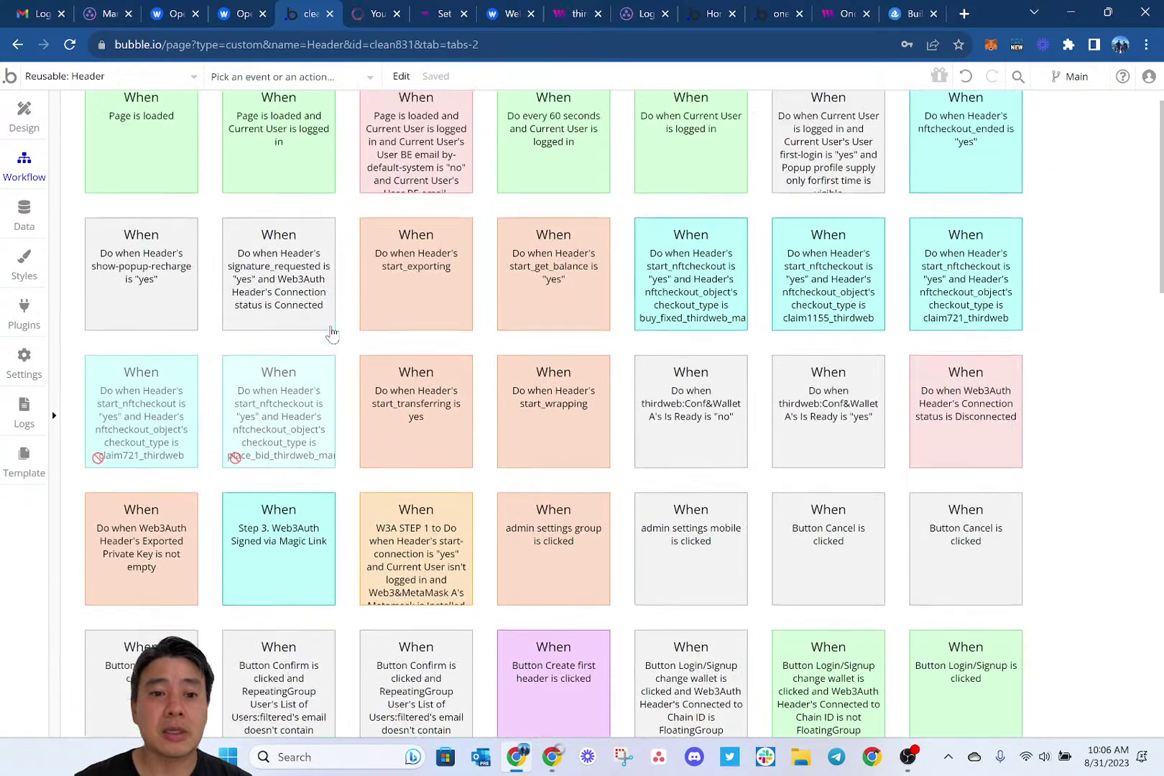
{"action": "scroll", "coordinate": [331, 332], "scroll_direction": "up", "scroll_amount": 1}
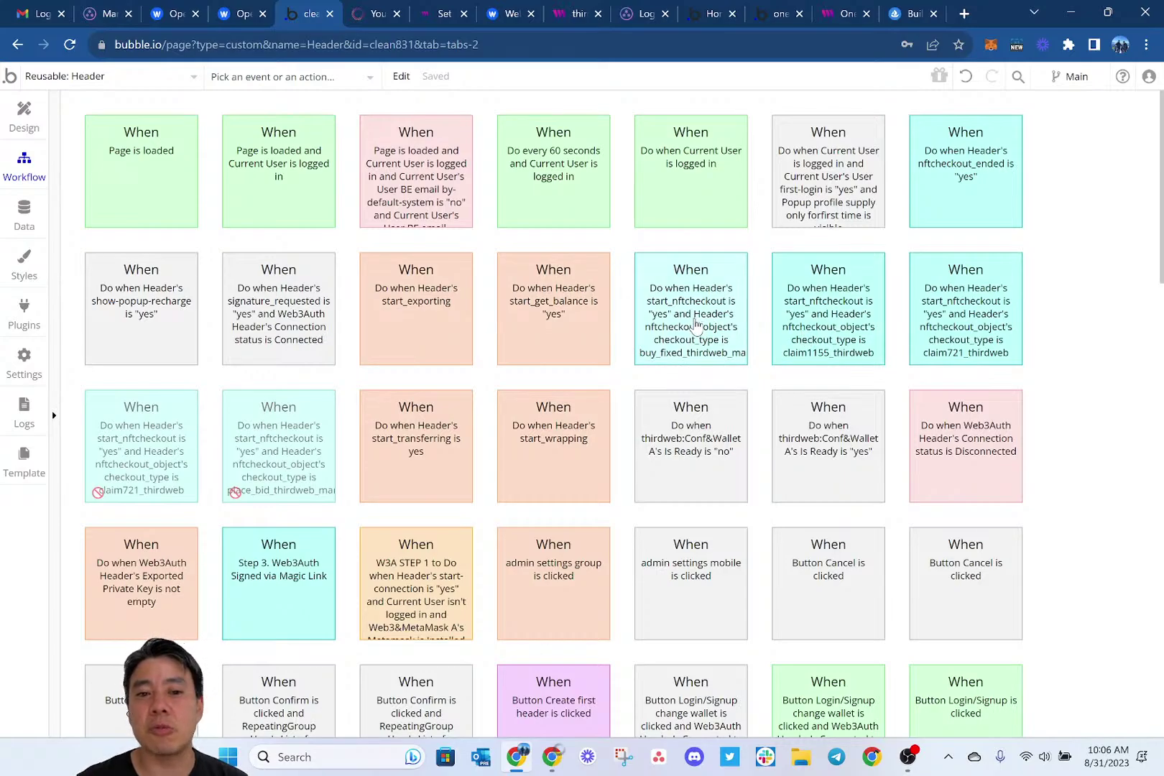
Open the buy_fixed_thirdweb_marketplace event and inspect its Encode Function Call step's ABI and parameters.
{"action": "left_click", "coordinate": [696, 324]}
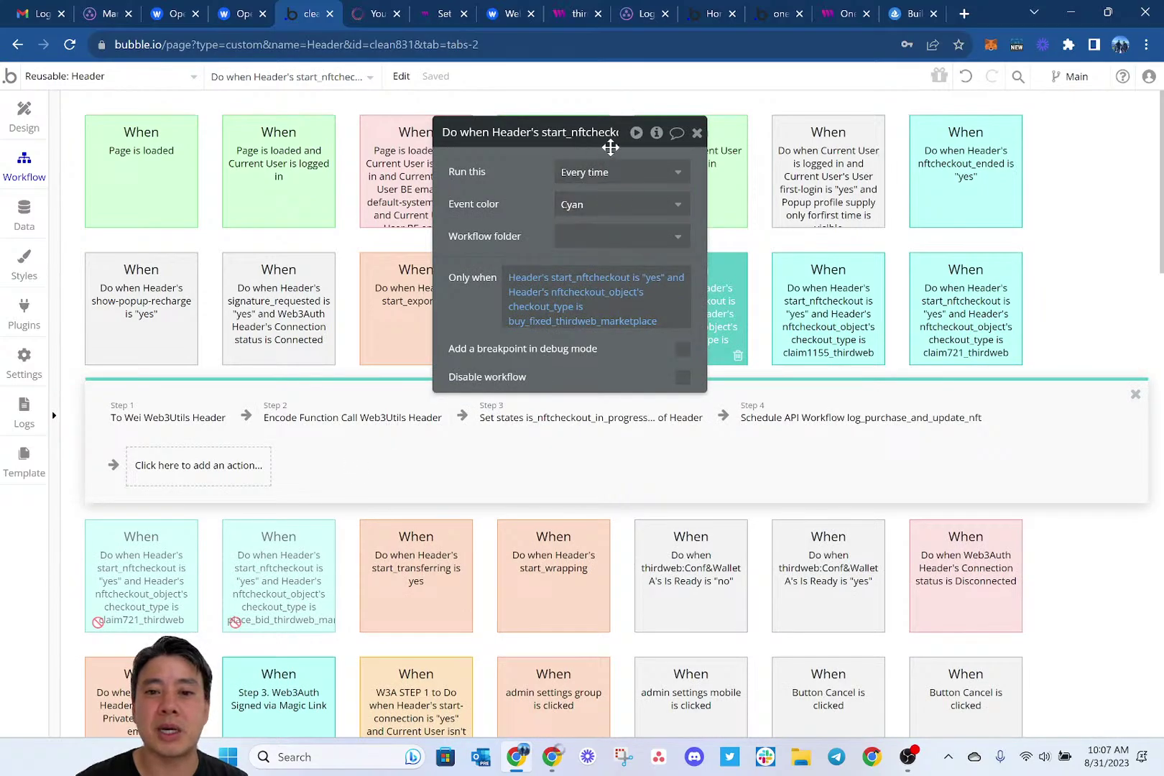
{"action": "left_click_drag", "start_coordinate": [605, 154], "coordinate": [509, 121]}
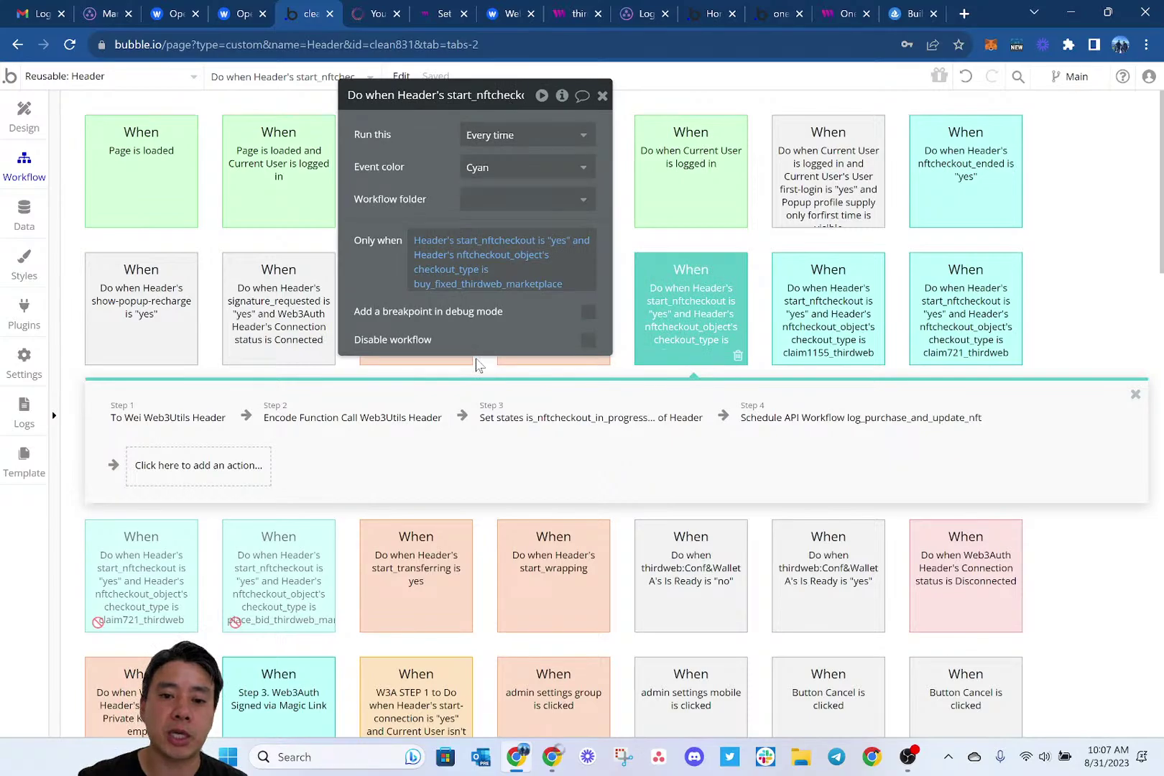
{"action": "left_click", "coordinate": [291, 419]}
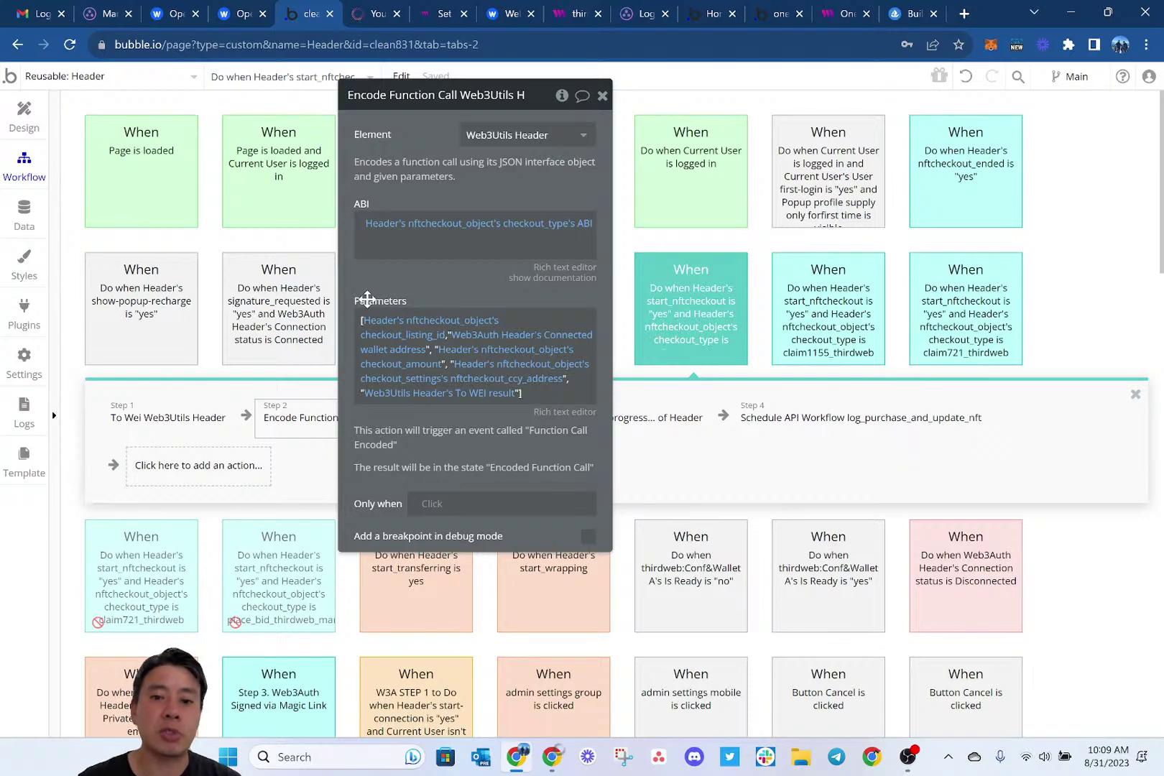
{"action": "left_click", "coordinate": [602, 95]}
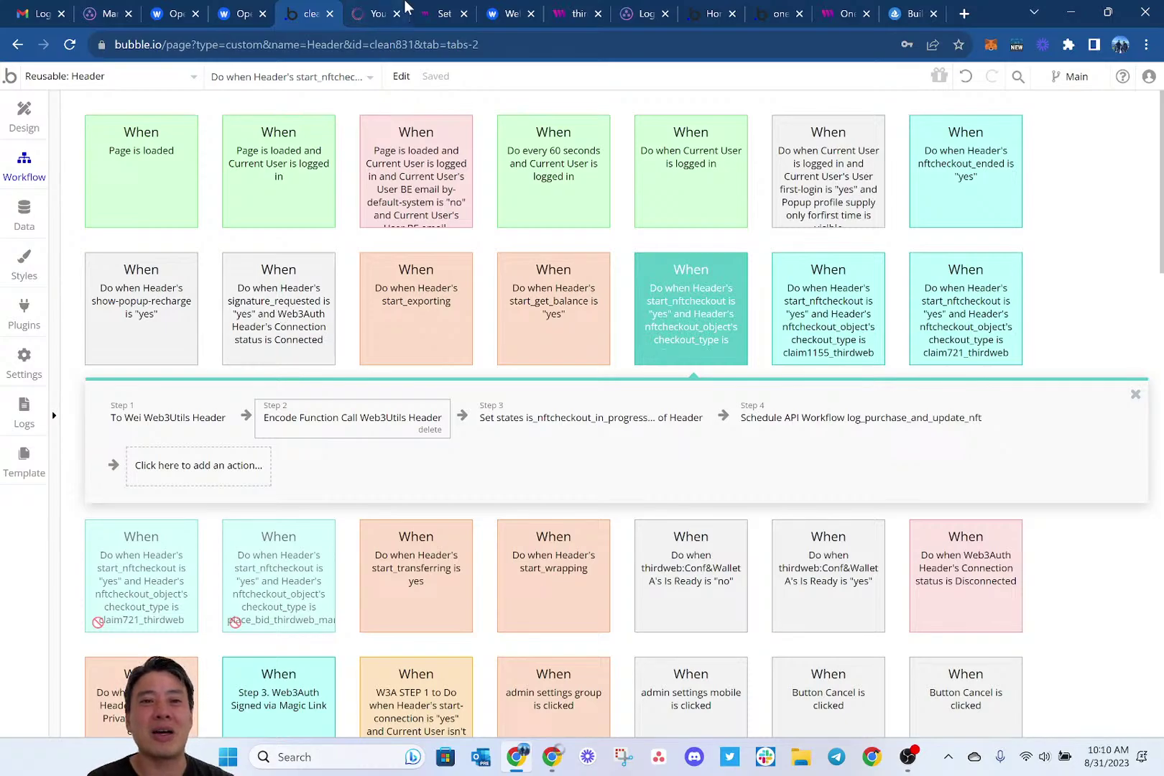
Review the Wert Partner ID and Private Key in admin settings, then return to the home page.
{"action": "left_click", "coordinate": [365, 14]}
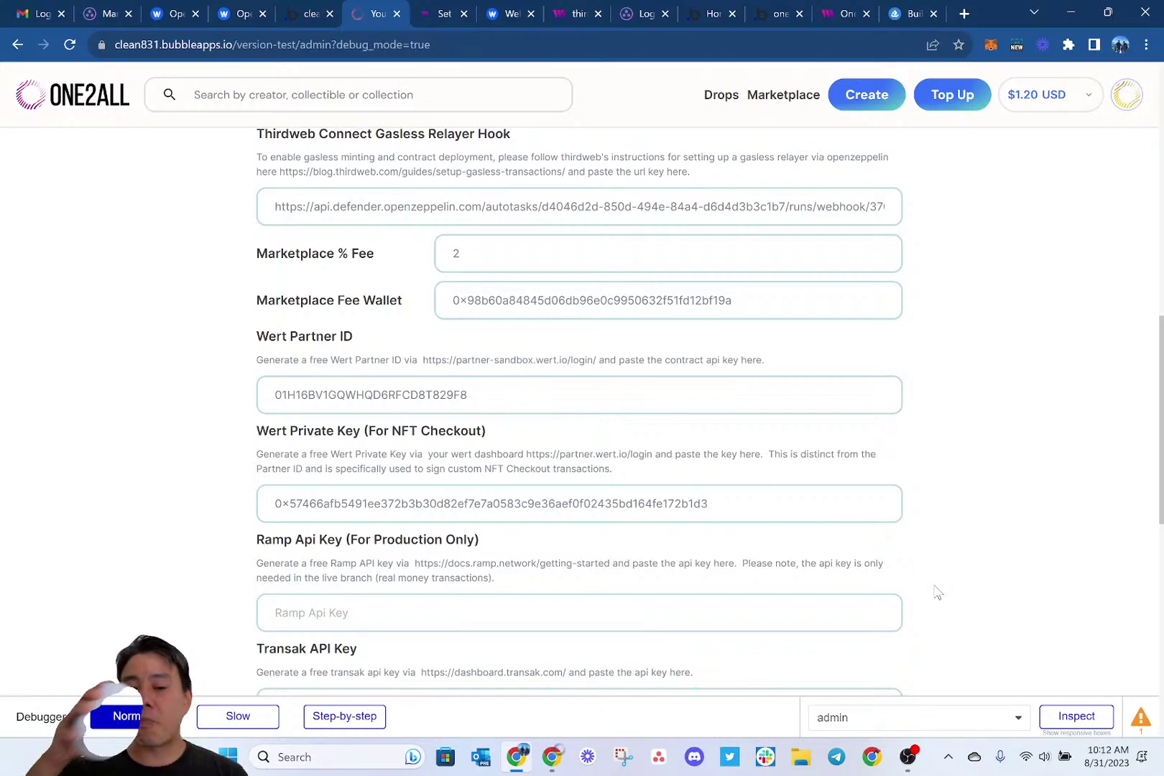
{"action": "scroll", "coordinate": [938, 592], "scroll_direction": "up", "scroll_amount": 5}
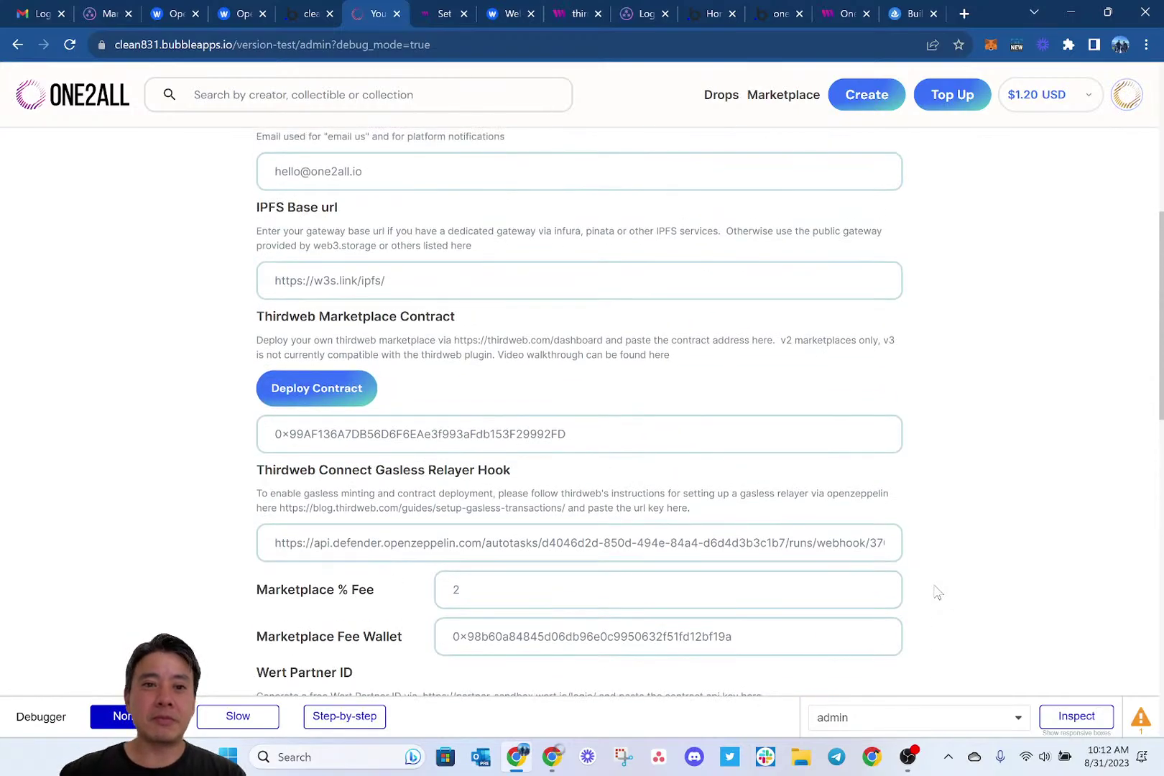
{"action": "left_click", "coordinate": [98, 106]}
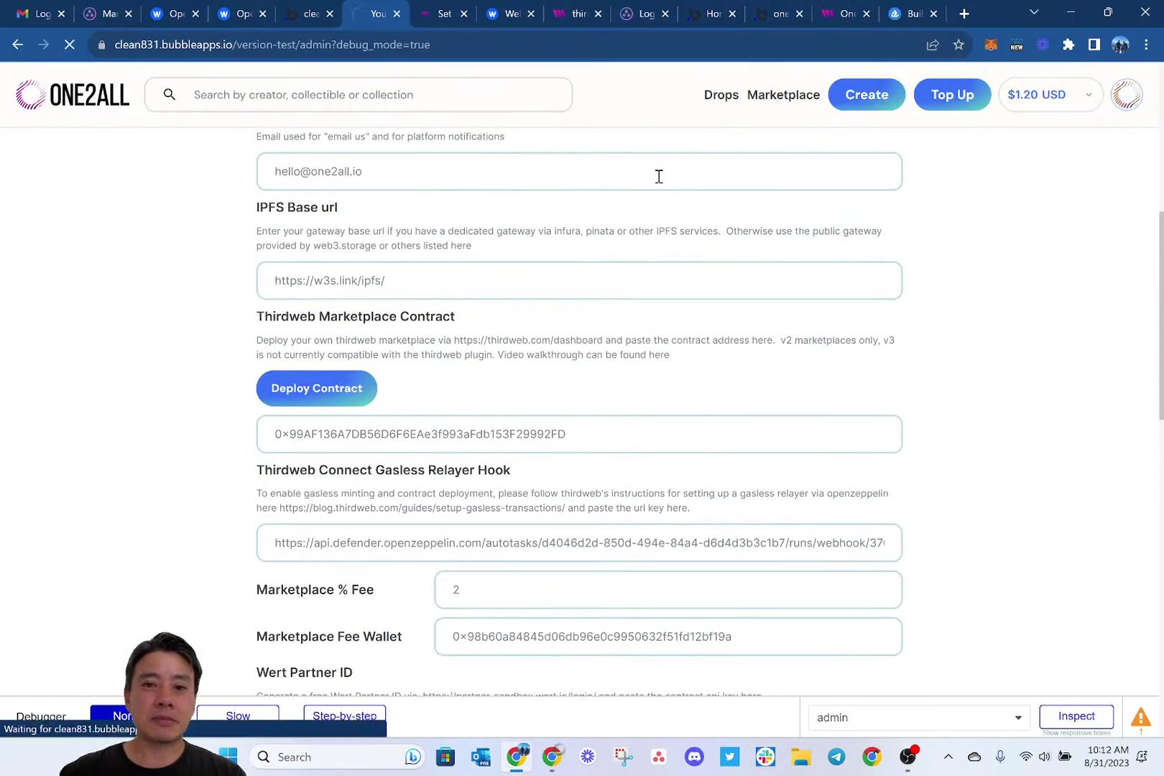